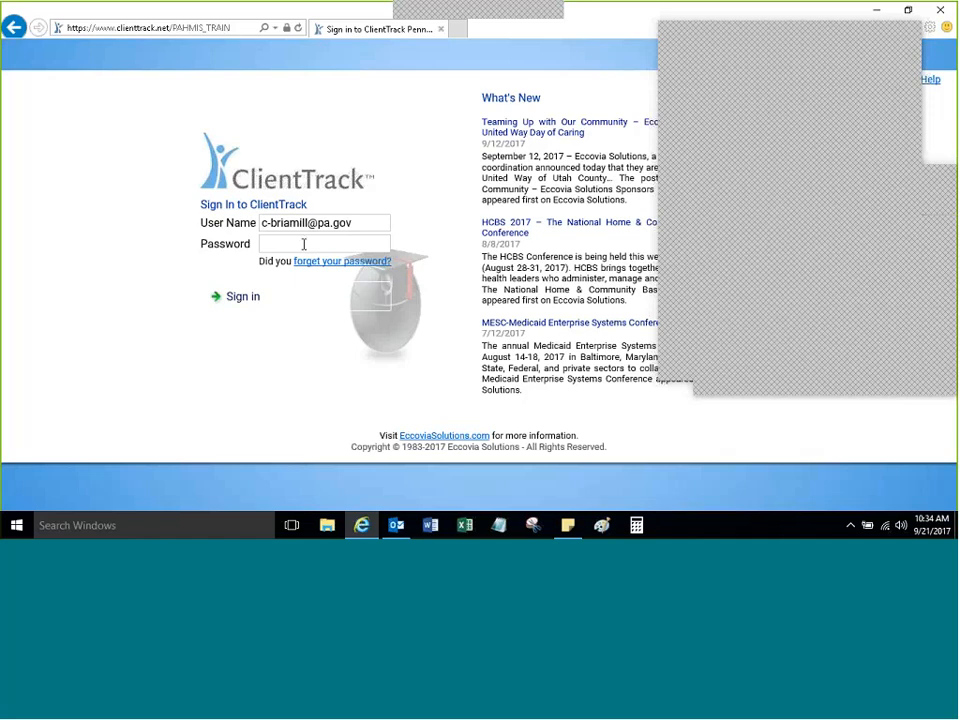
Step: Enter the account password in the Password field on the ClientTrack sign-in page
{"action": "left_click", "coordinate": [304, 244]}
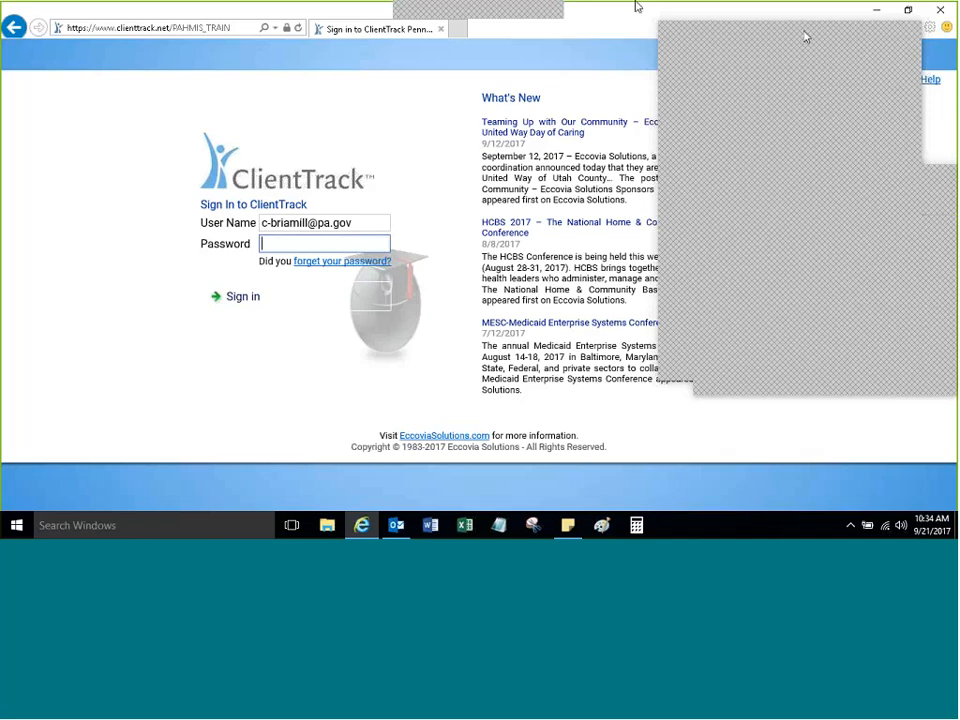
{"action": "left_click_drag", "start_coordinate": [805, 34], "coordinate": [846, 63]}
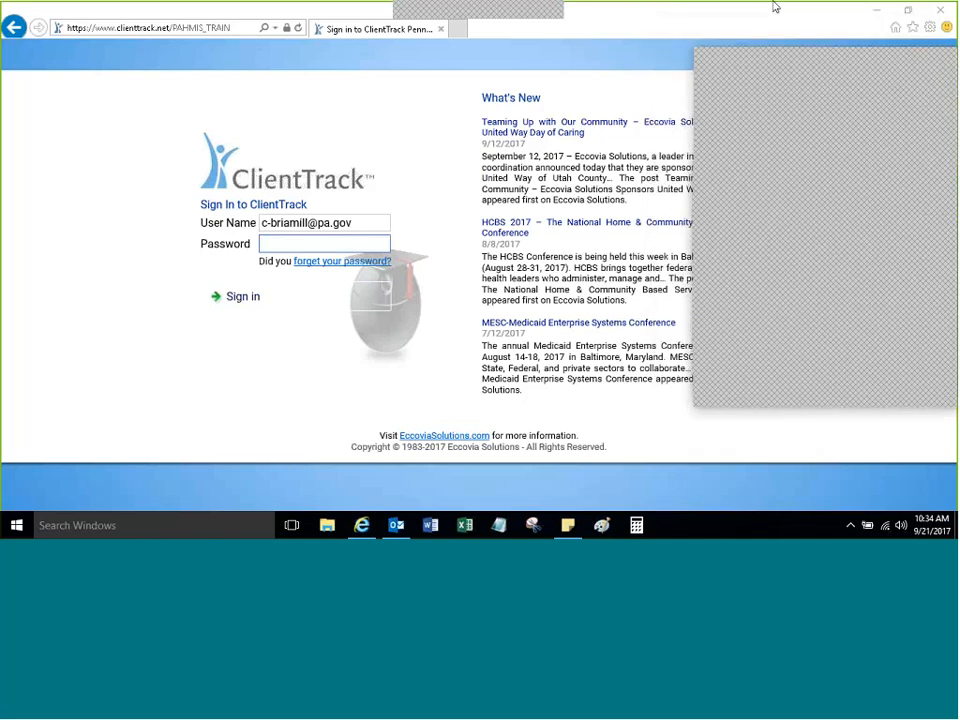
{"action": "mouse_move", "coordinate": [596, 21]}
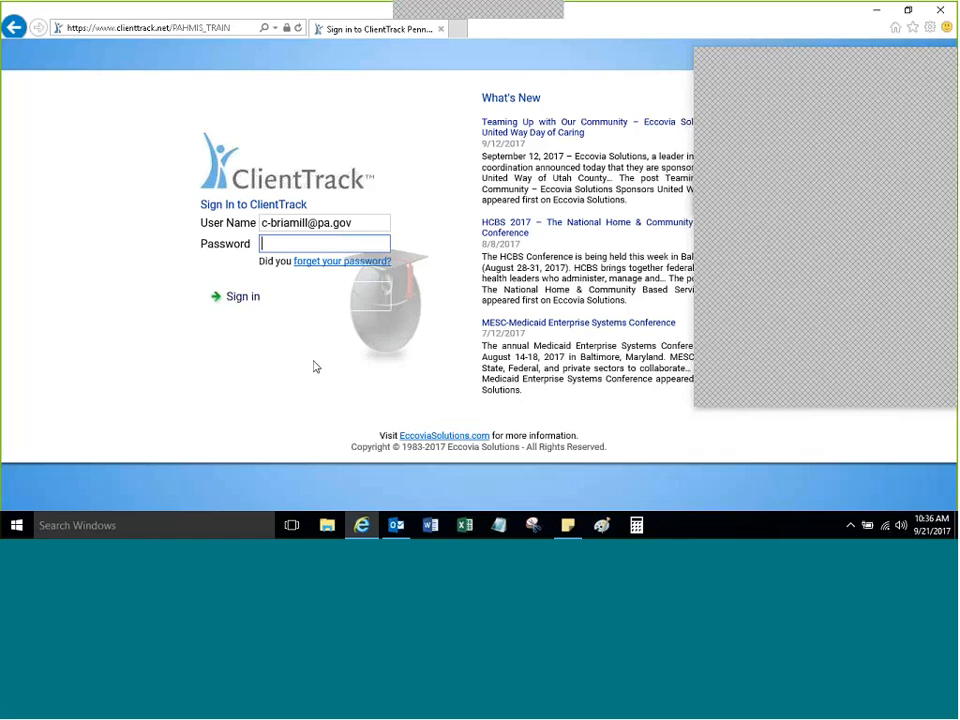
{"action": "type", "text": "••••••••••"}
Step: Sign in and choose HMIS Service Agency with the Eastern Continuum Coordinated Entry workgroup
{"action": "left_click", "coordinate": [278, 308]}
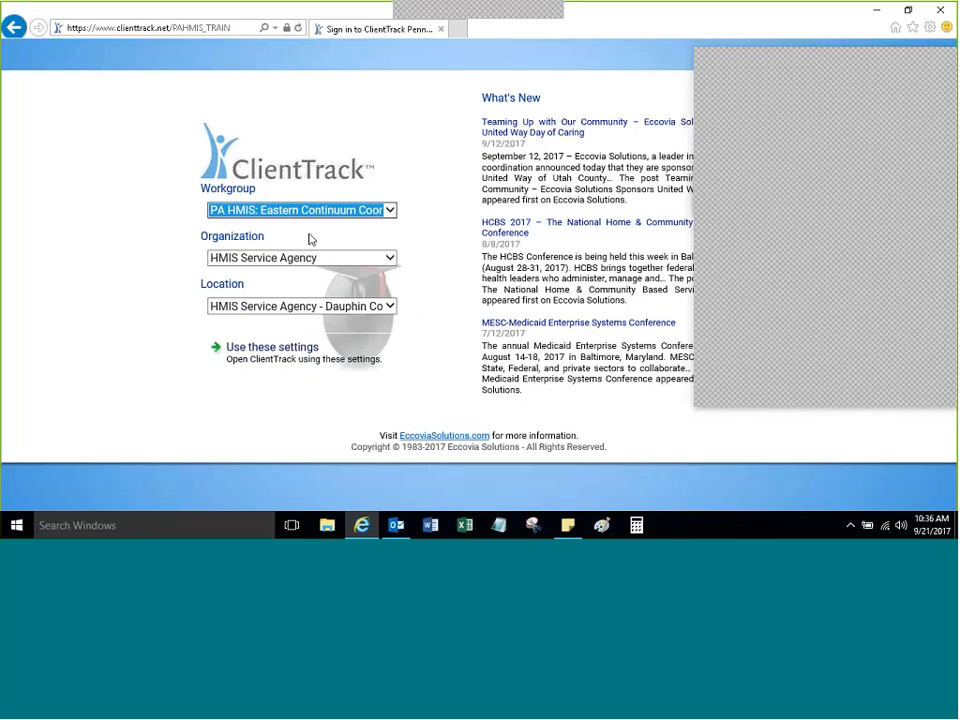
{"action": "left_click", "coordinate": [388, 258]}
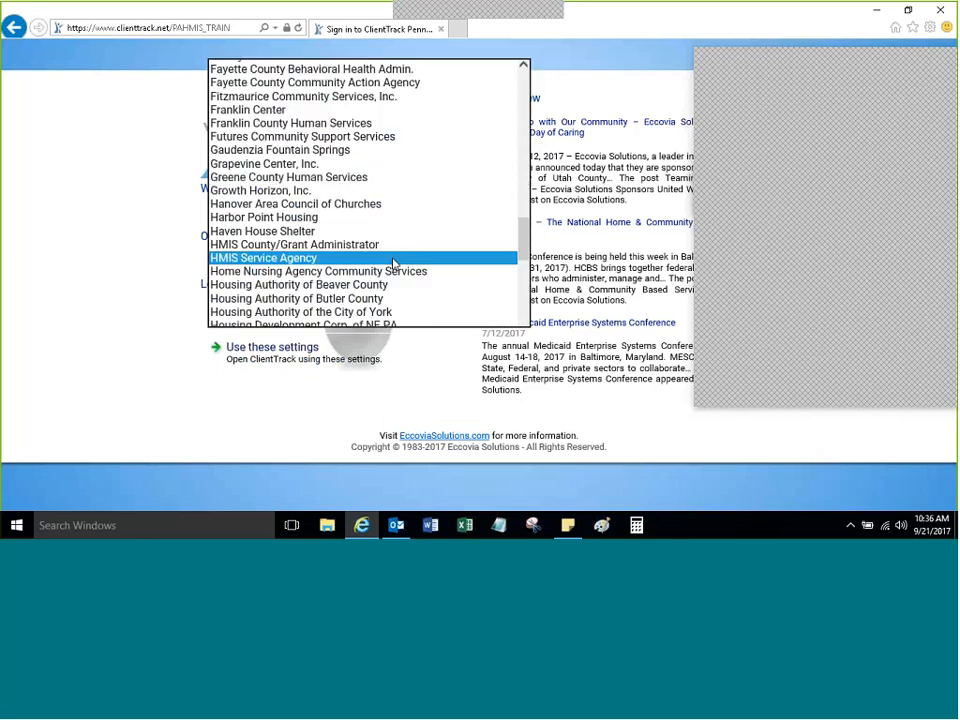
{"action": "left_click", "coordinate": [232, 257]}
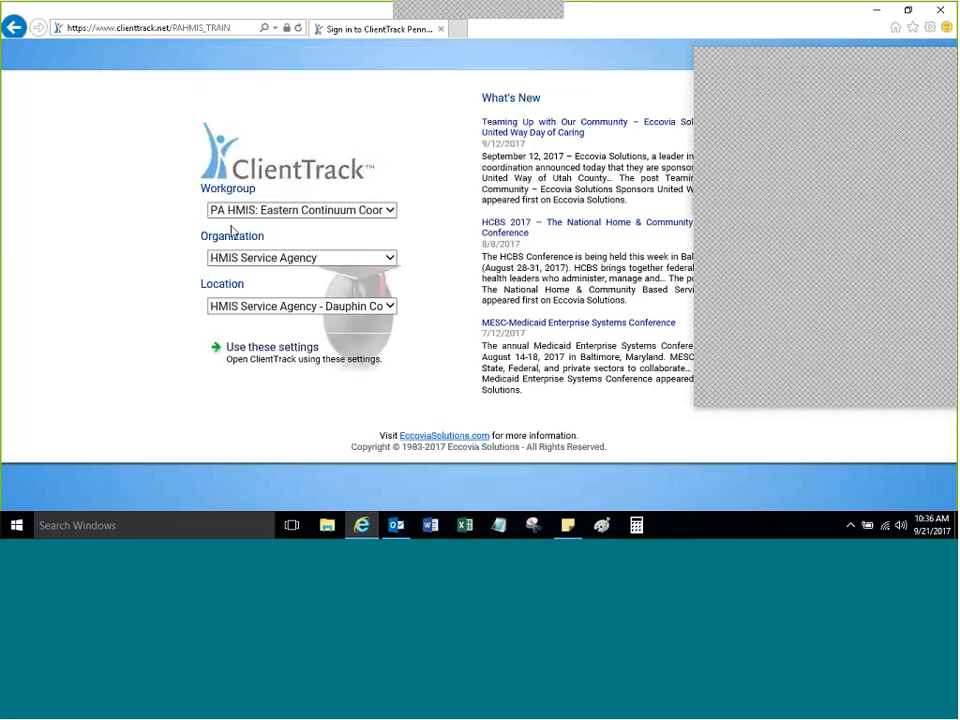
{"action": "left_click", "coordinate": [325, 211]}
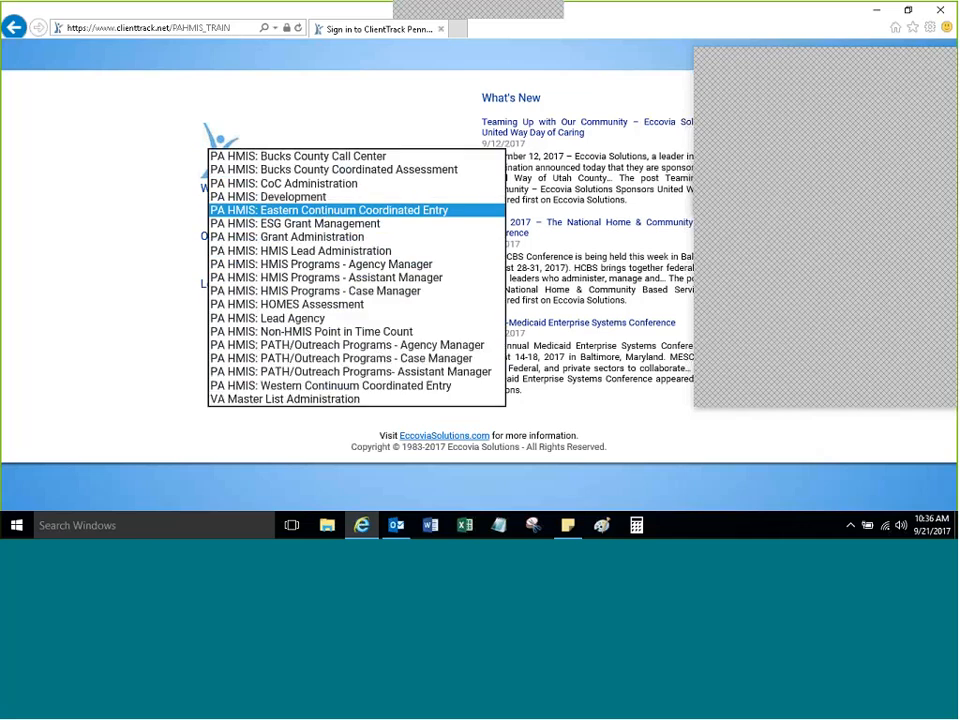
{"action": "left_click", "coordinate": [154, 231]}
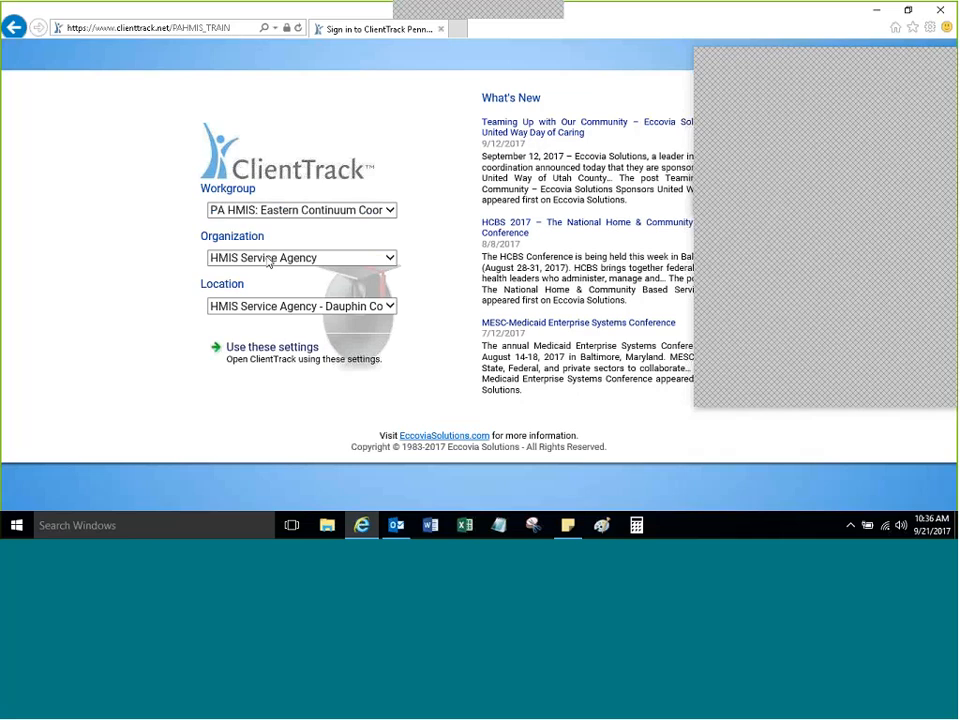
Step: Reselect HMIS Service Agency and PA HMIS: Eastern Continuum Coordinated Entry, then apply the settings
{"action": "left_click", "coordinate": [268, 262]}
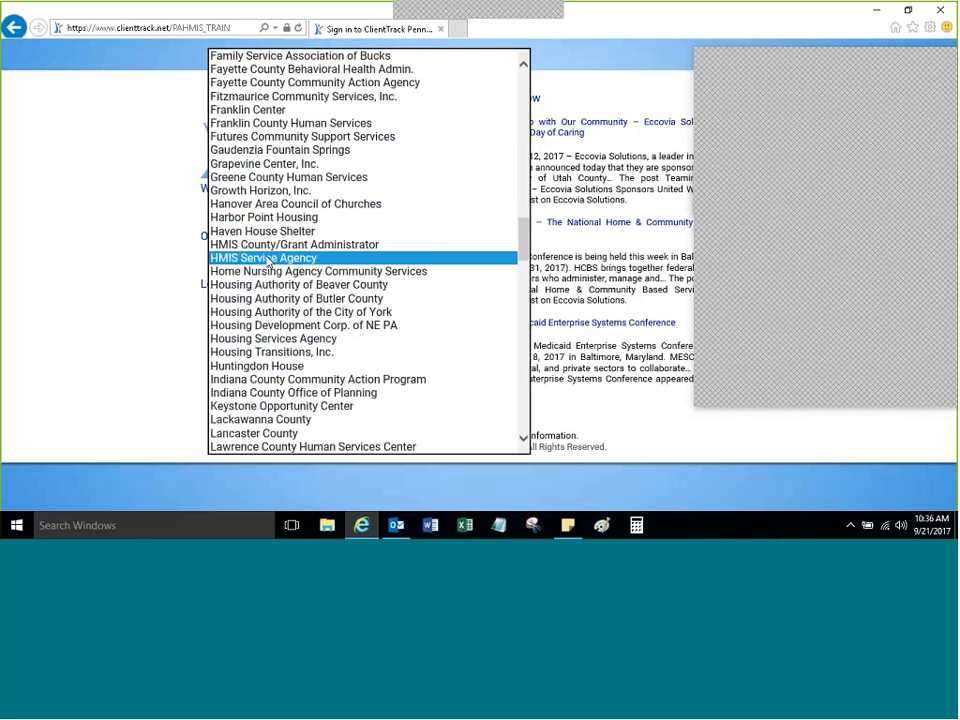
{"action": "left_click", "coordinate": [265, 258]}
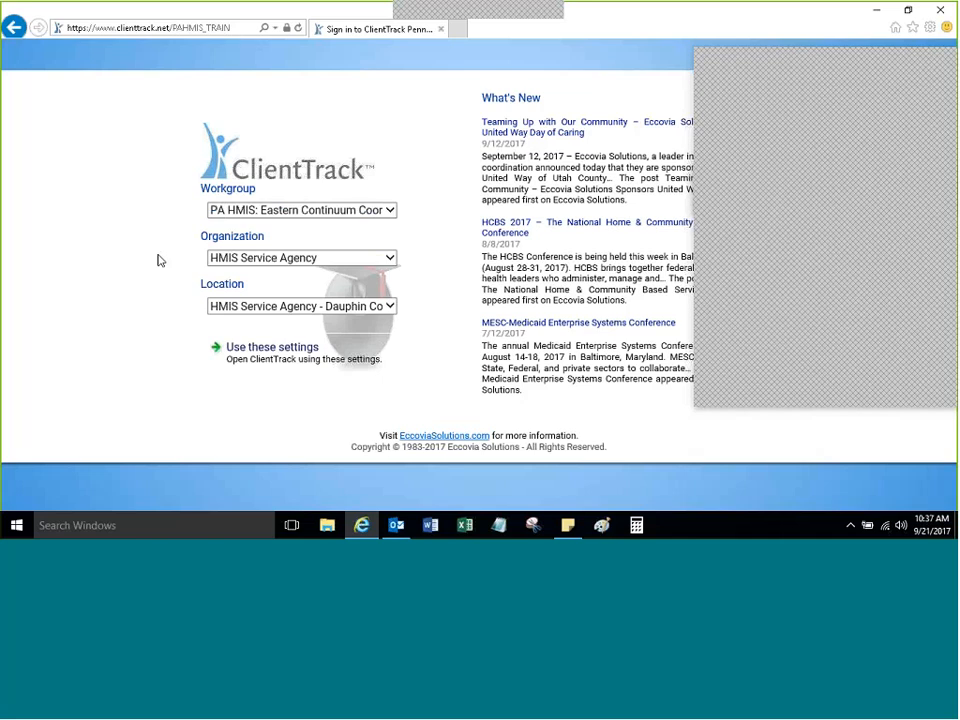
{"action": "left_click", "coordinate": [391, 210]}
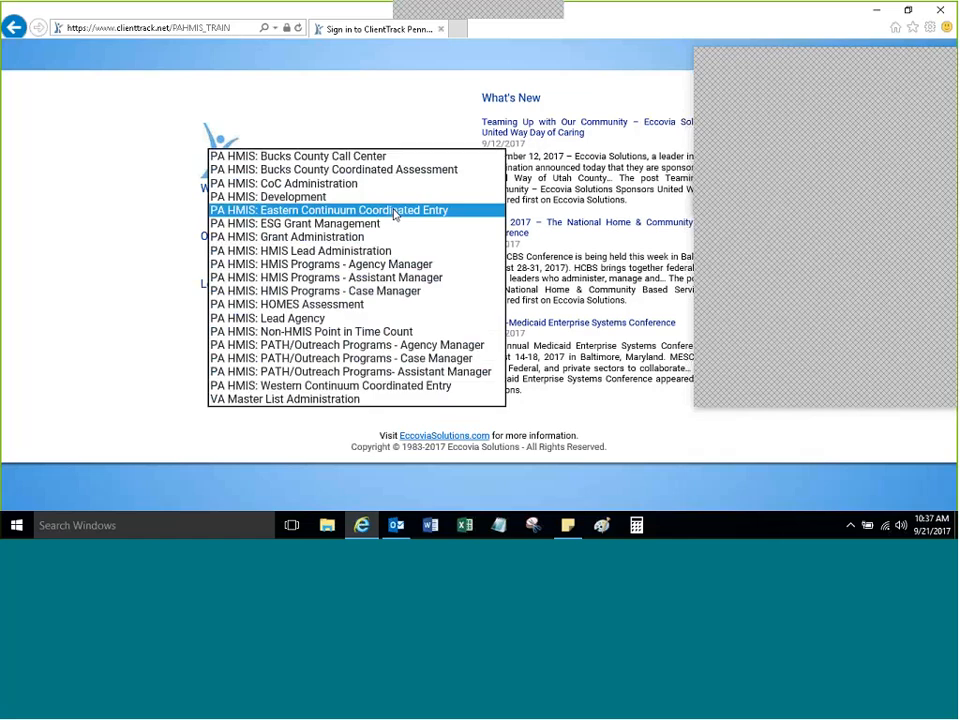
{"action": "left_click", "coordinate": [395, 212]}
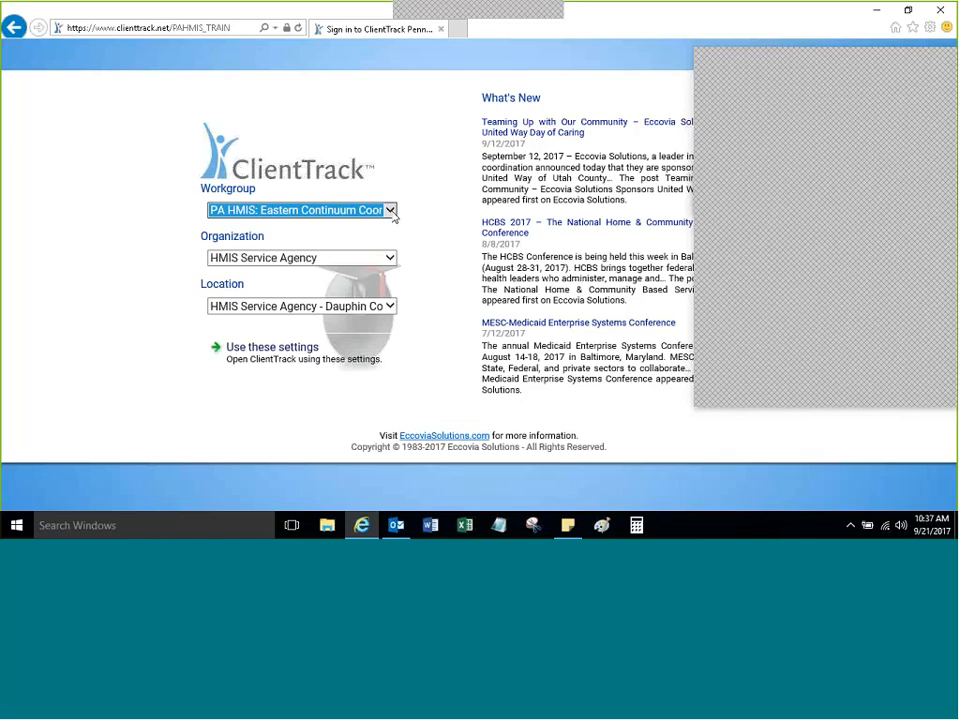
{"action": "left_click", "coordinate": [390, 211]}
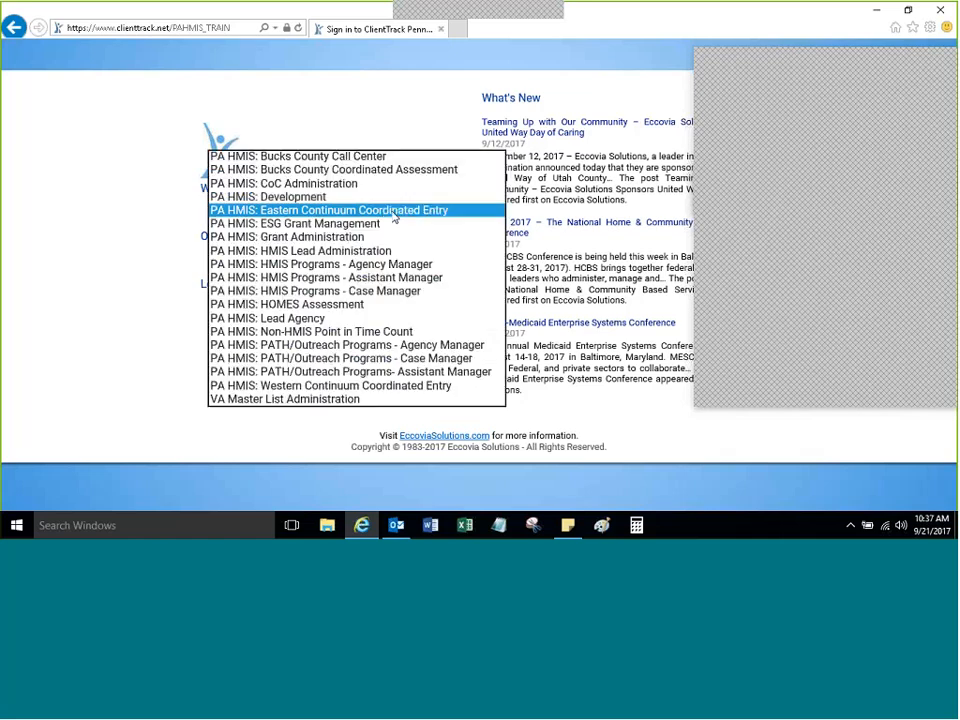
{"action": "left_click", "coordinate": [270, 210]}
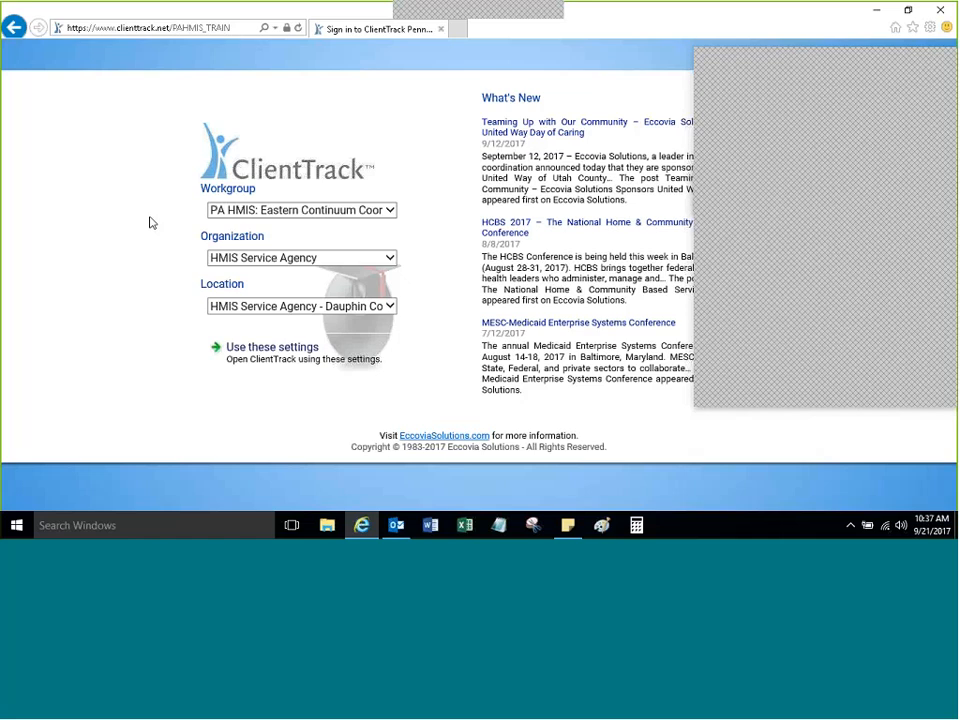
{"action": "left_click", "coordinate": [287, 211]}
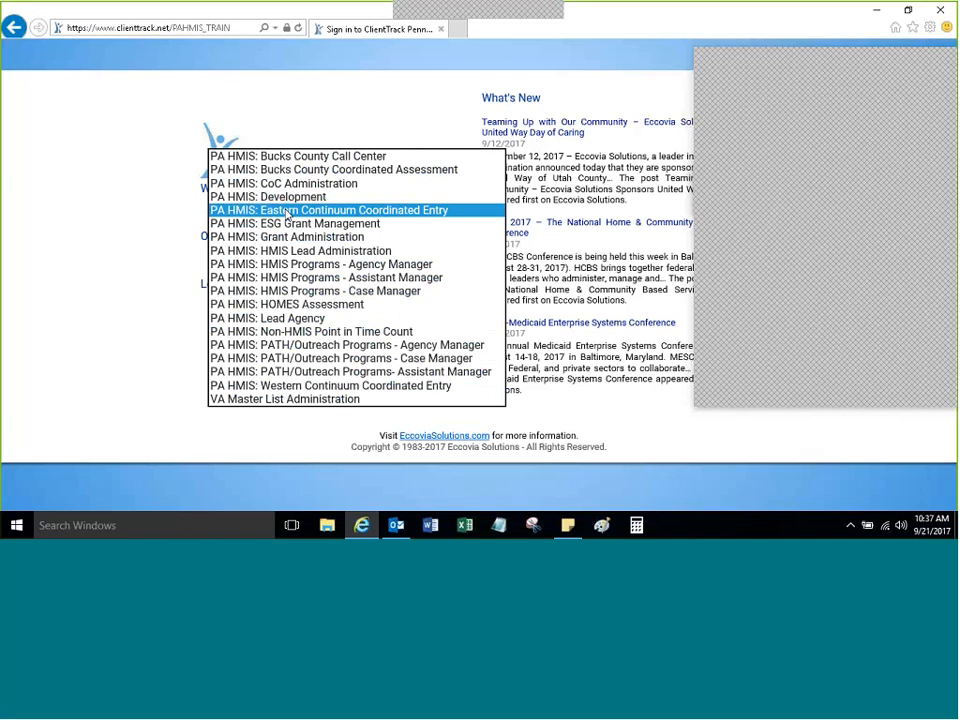
{"action": "left_click", "coordinate": [287, 211]}
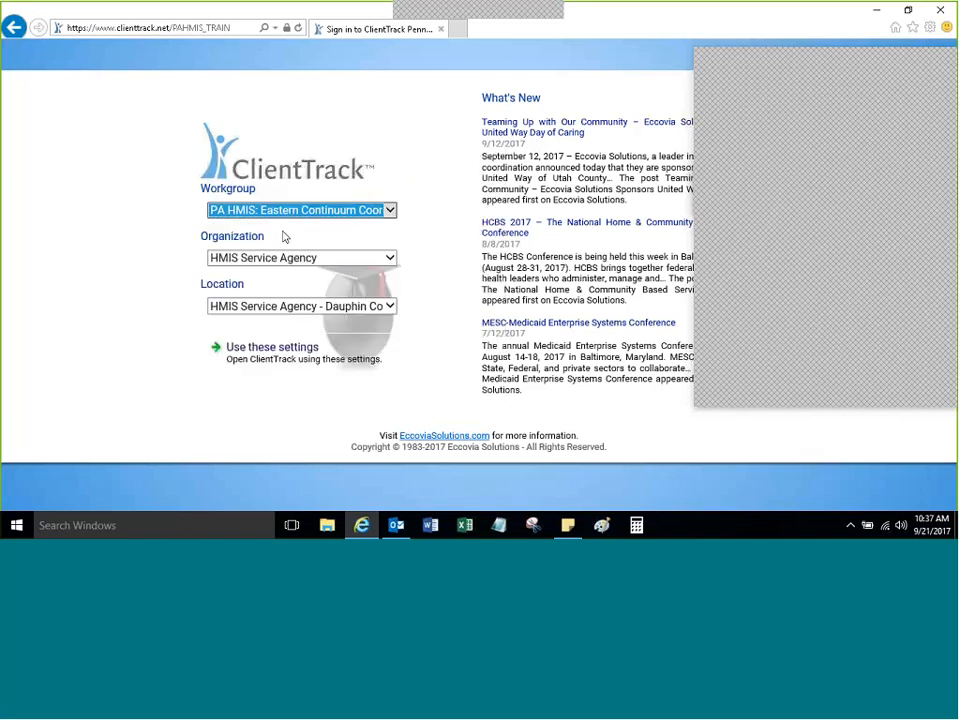
{"action": "left_click", "coordinate": [267, 363]}
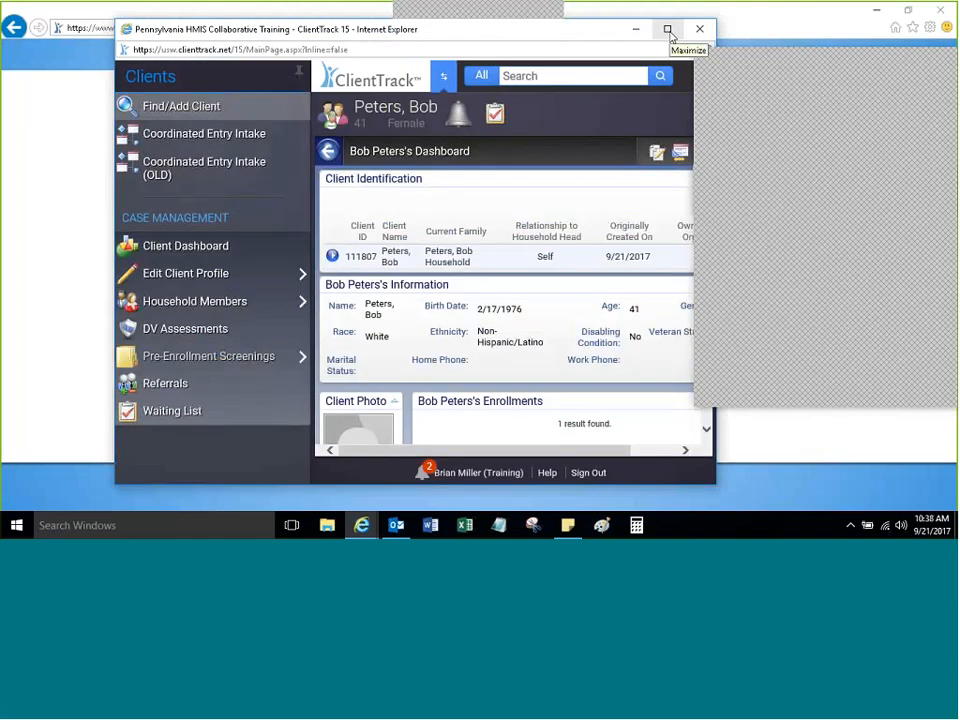
Step: Maximize the ClientTrack window so the client dashboard fills the screen
{"action": "left_click", "coordinate": [668, 30]}
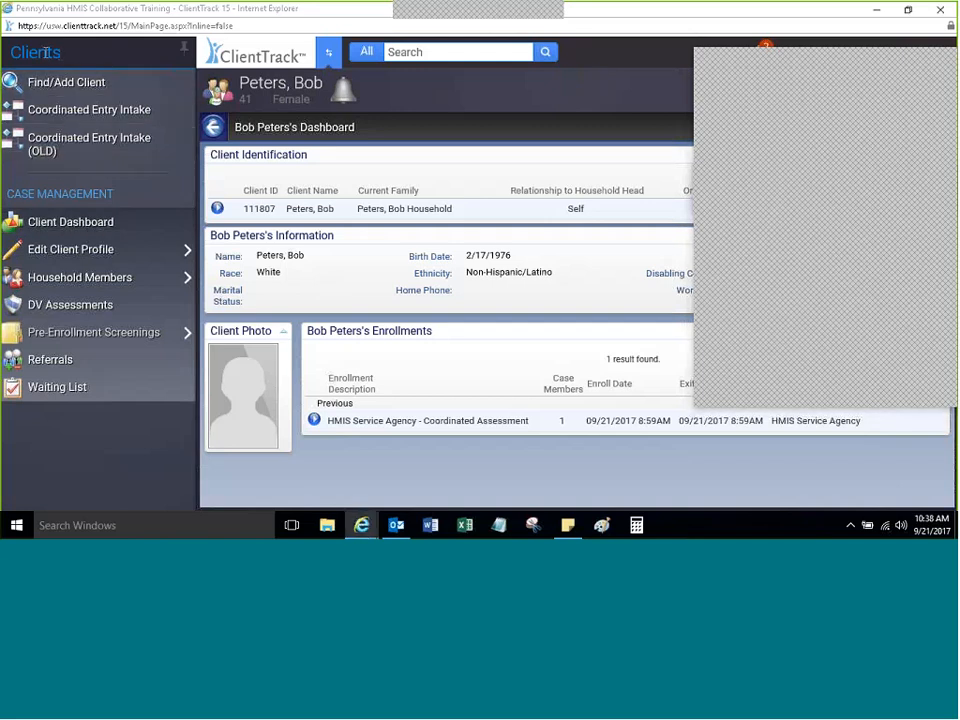
Step: Browse the Home, Clients, Providers and Support workspaces, then return to the client's dashboard
{"action": "left_click", "coordinate": [329, 58]}
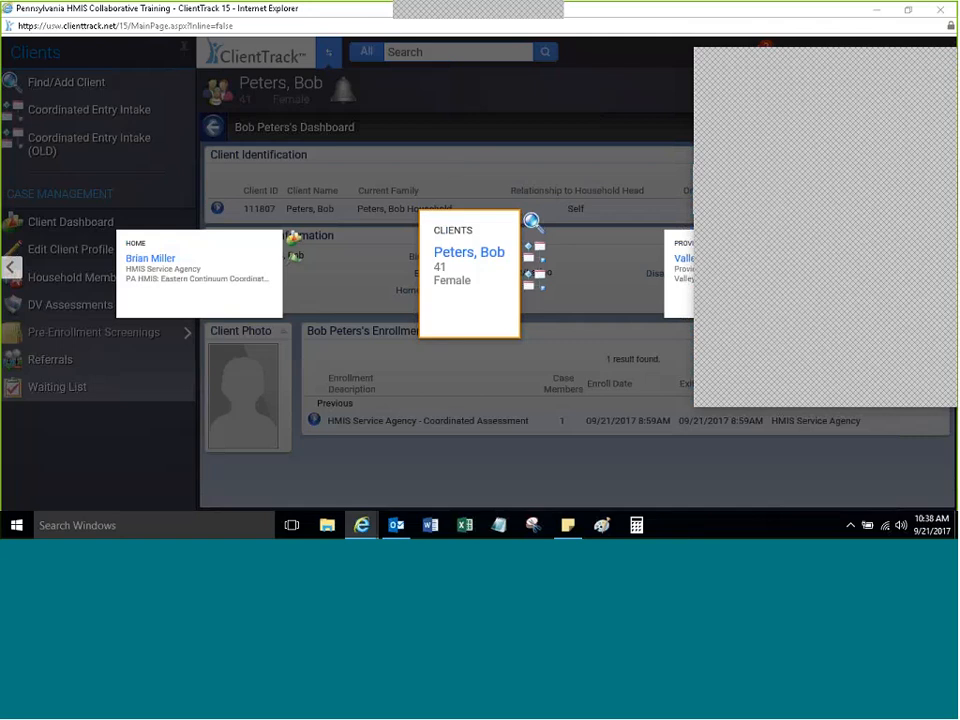
{"action": "left_click", "coordinate": [11, 268]}
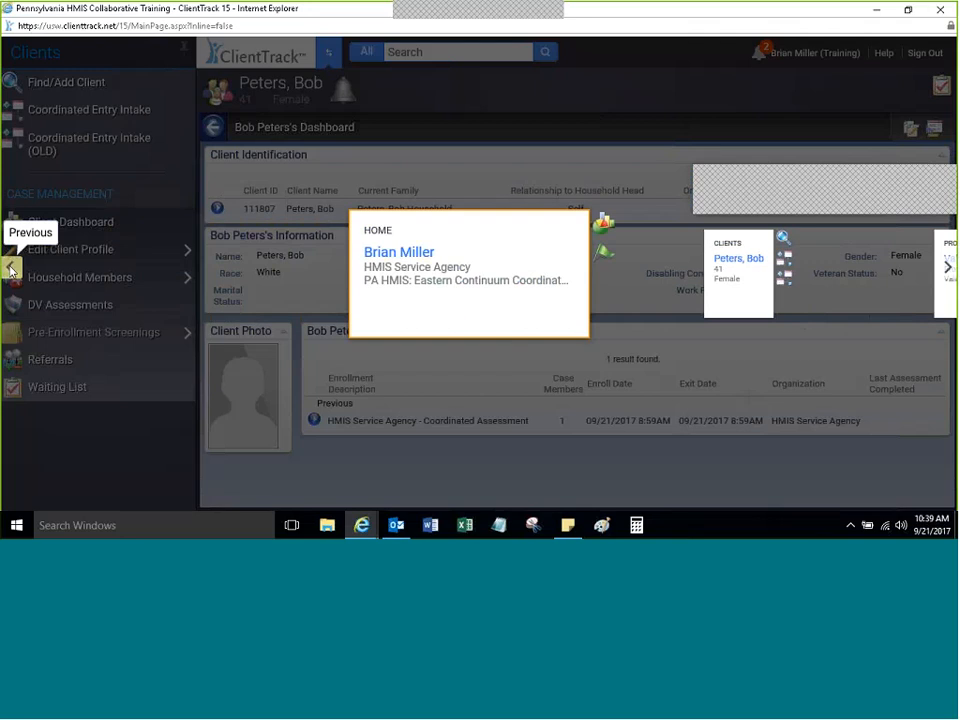
{"action": "left_click", "coordinate": [945, 269]}
{"action": "left_click", "coordinate": [945, 270]}
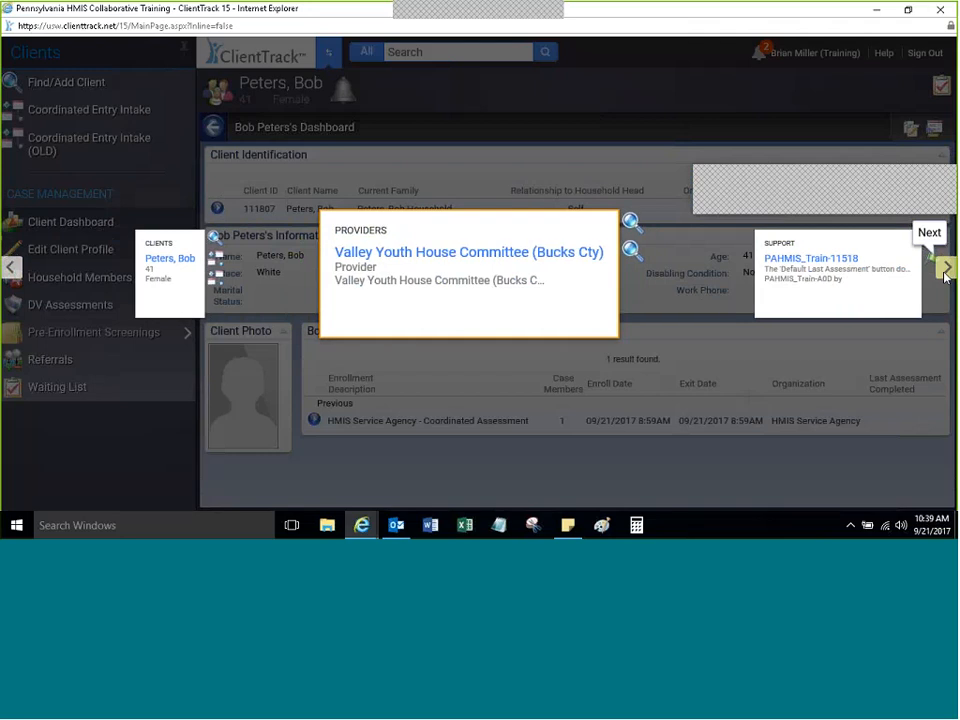
{"action": "left_click", "coordinate": [945, 270]}
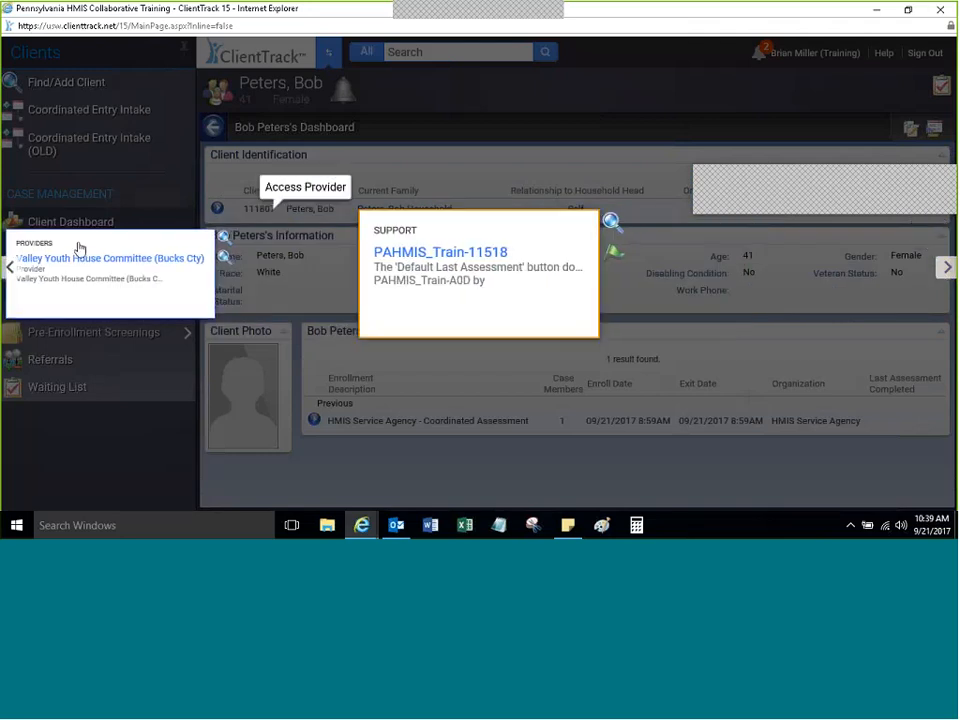
{"action": "left_click", "coordinate": [8, 268]}
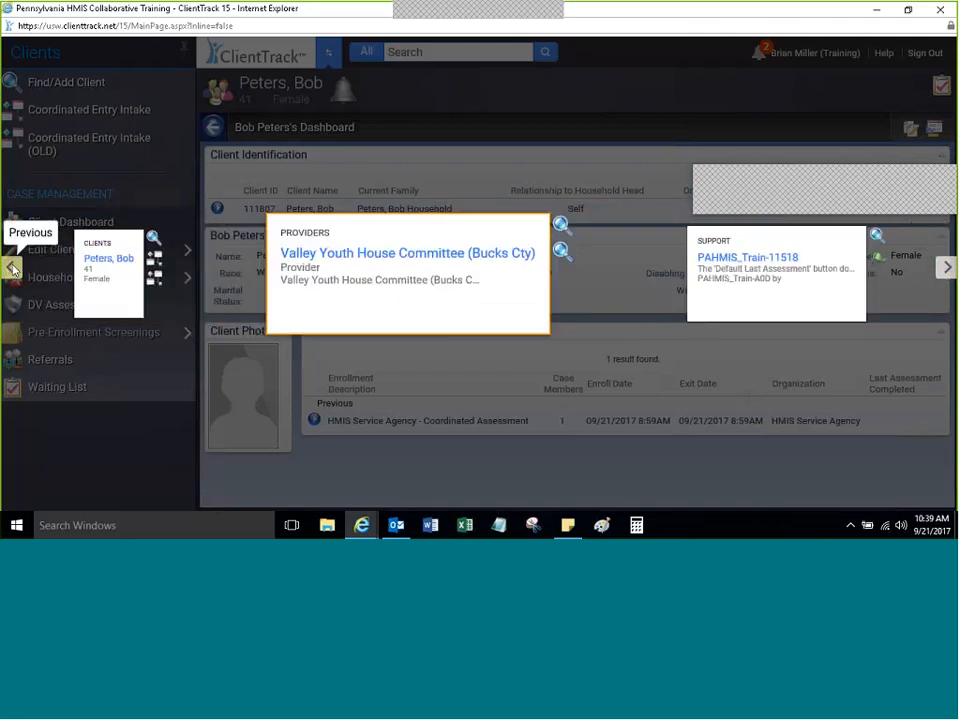
{"action": "left_click", "coordinate": [10, 269]}
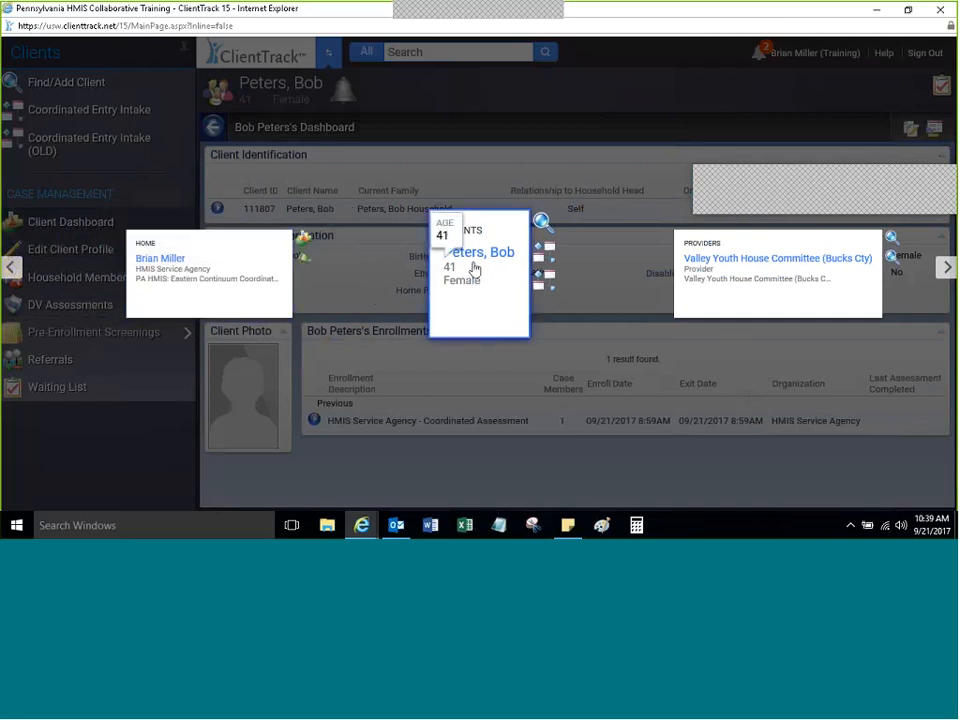
{"action": "left_click", "coordinate": [12, 268]}
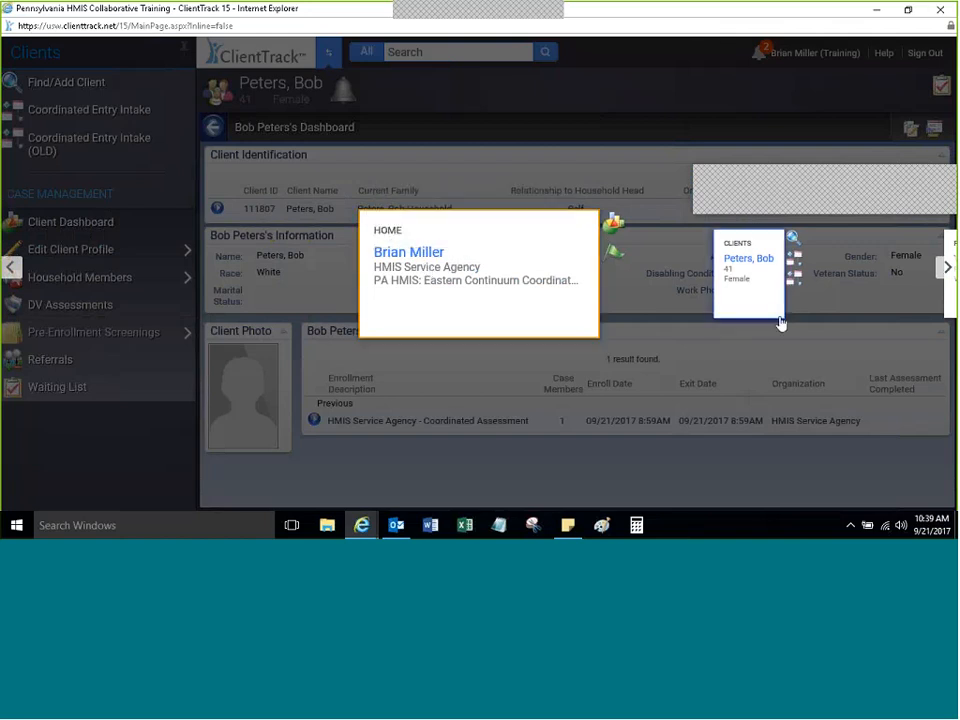
{"action": "left_click", "coordinate": [944, 269]}
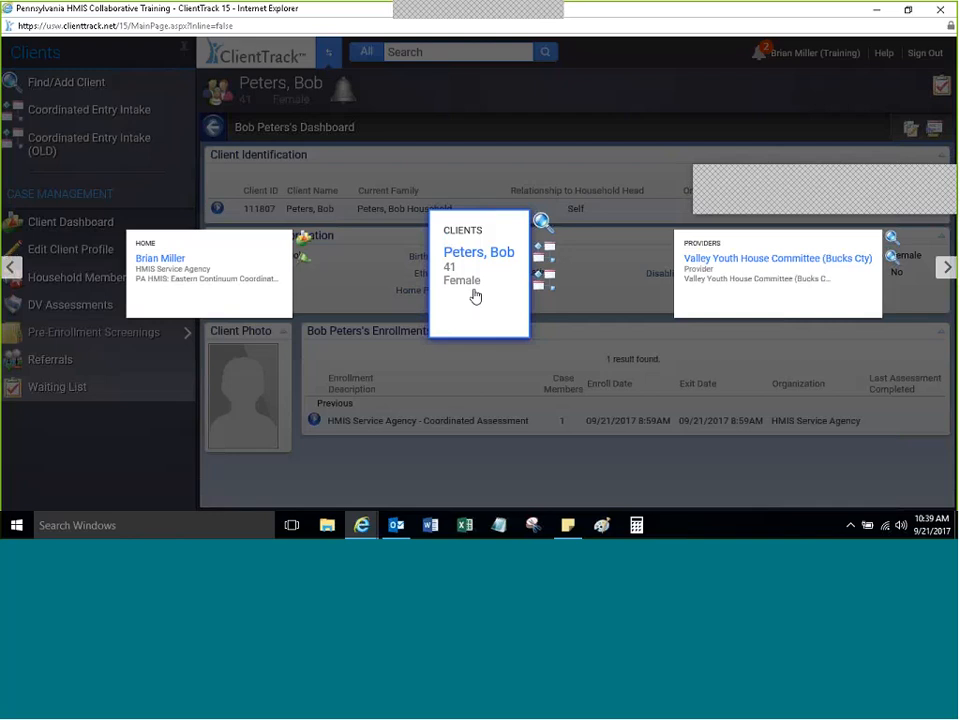
{"action": "left_click", "coordinate": [946, 267]}
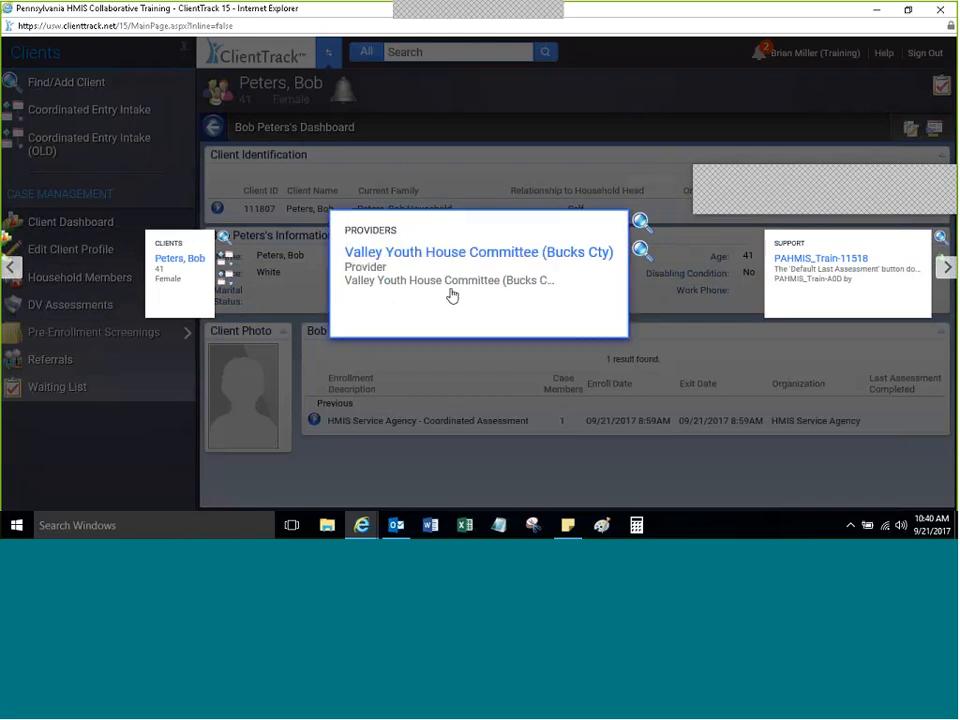
{"action": "left_click", "coordinate": [10, 267]}
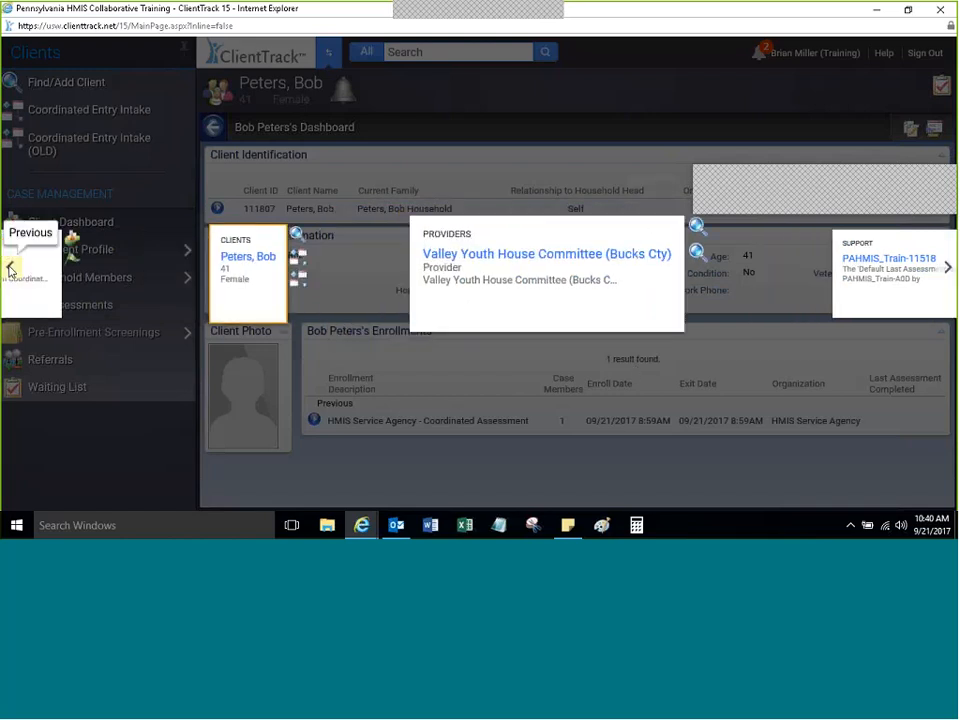
{"action": "left_click", "coordinate": [10, 267]}
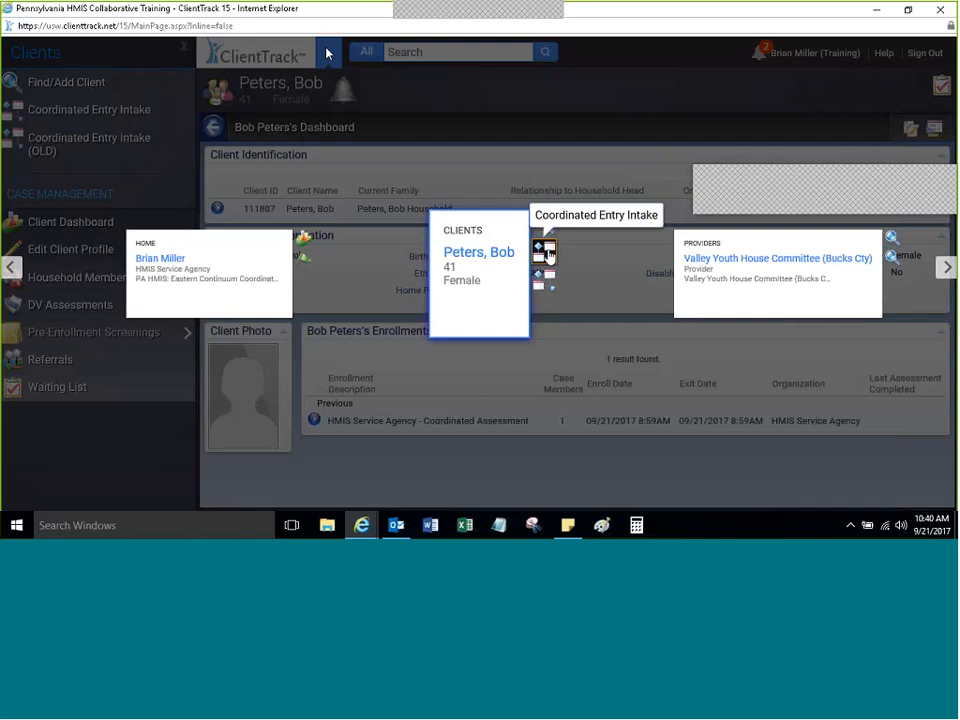
{"action": "left_click", "coordinate": [465, 255]}
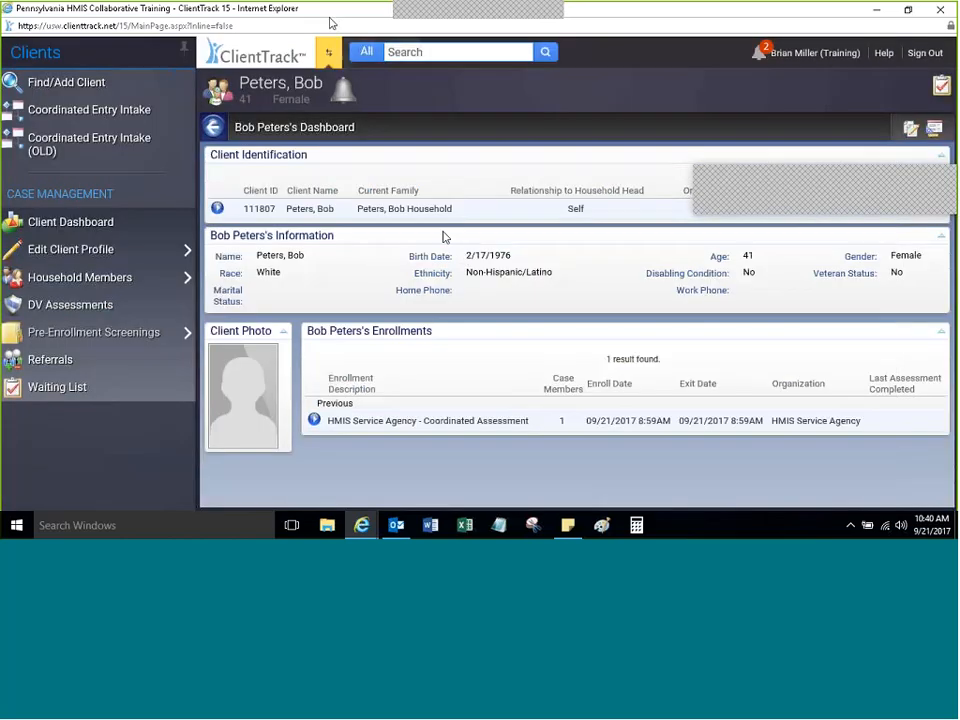
Step: Switch to the Valley Youth House Committee (Bucks Cty) provider workspace and expand Eastern Community Queue
{"action": "left_click", "coordinate": [328, 52]}
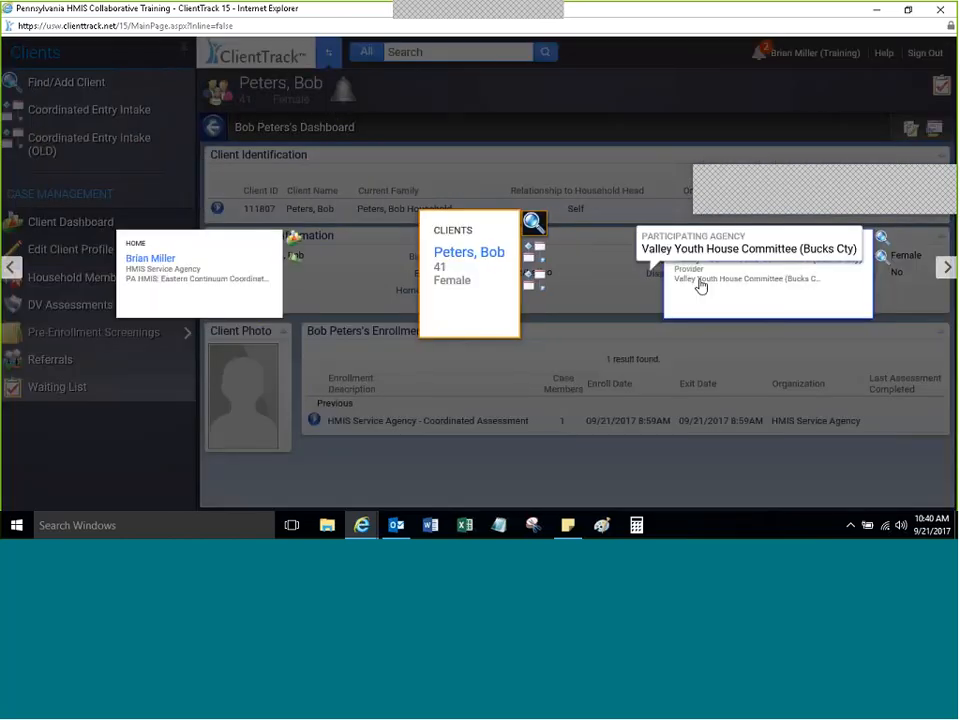
{"action": "left_click", "coordinate": [701, 287]}
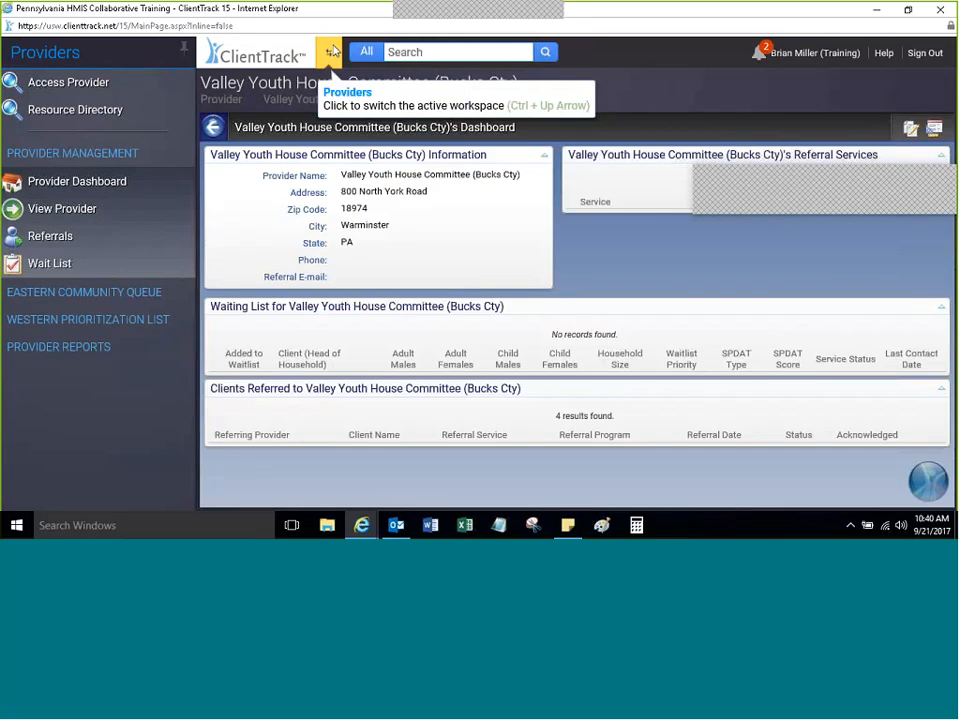
{"action": "left_click", "coordinate": [329, 55]}
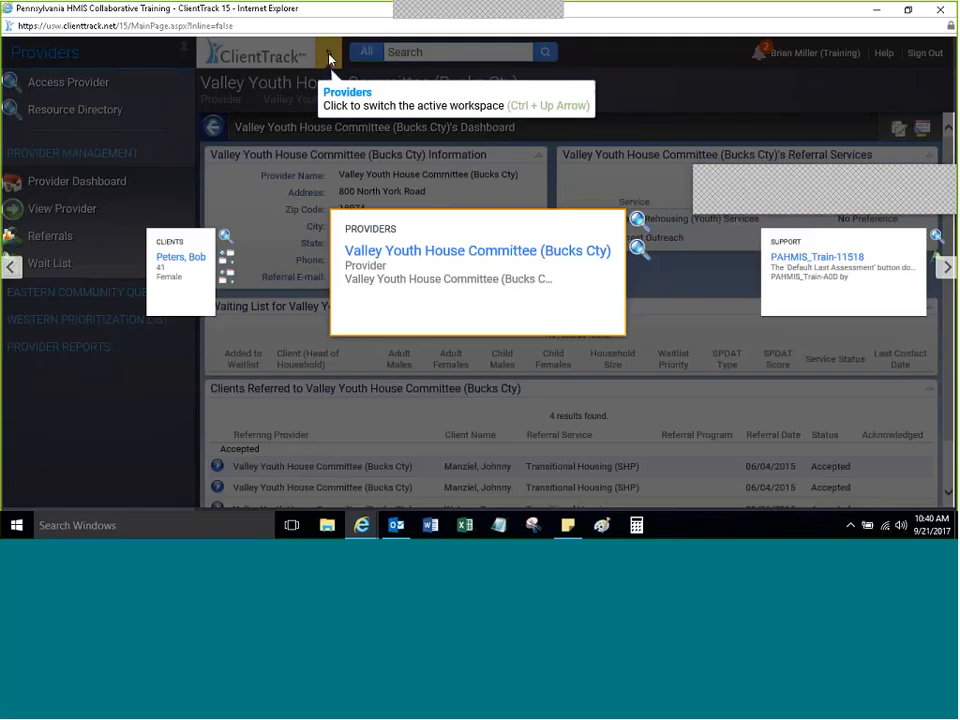
{"action": "left_click", "coordinate": [424, 285]}
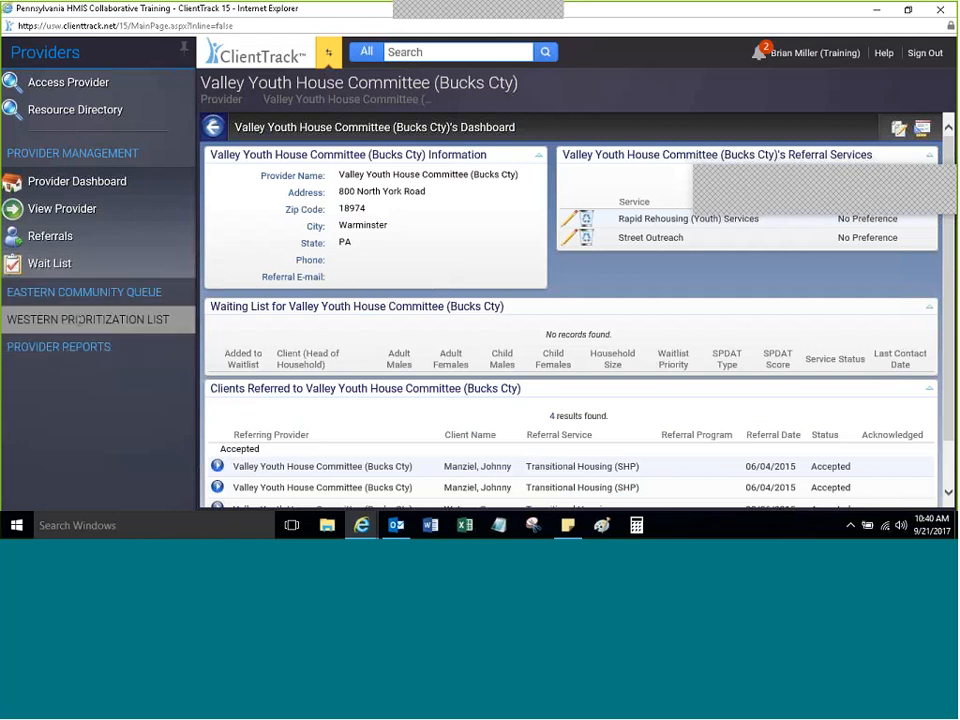
{"action": "left_click", "coordinate": [84, 292]}
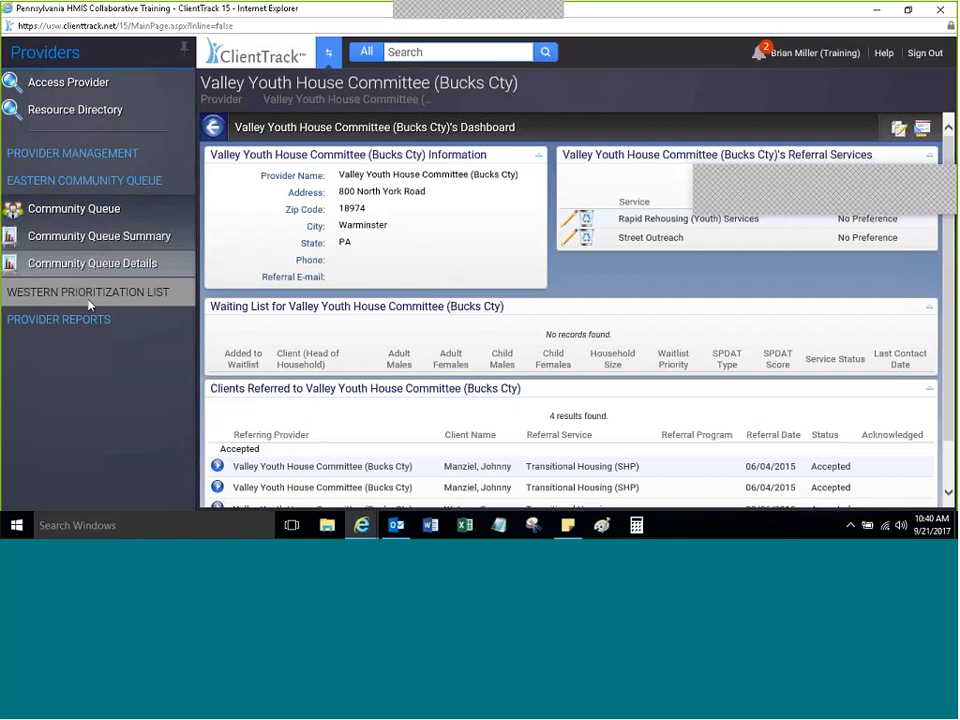
{"action": "left_click", "coordinate": [328, 53]}
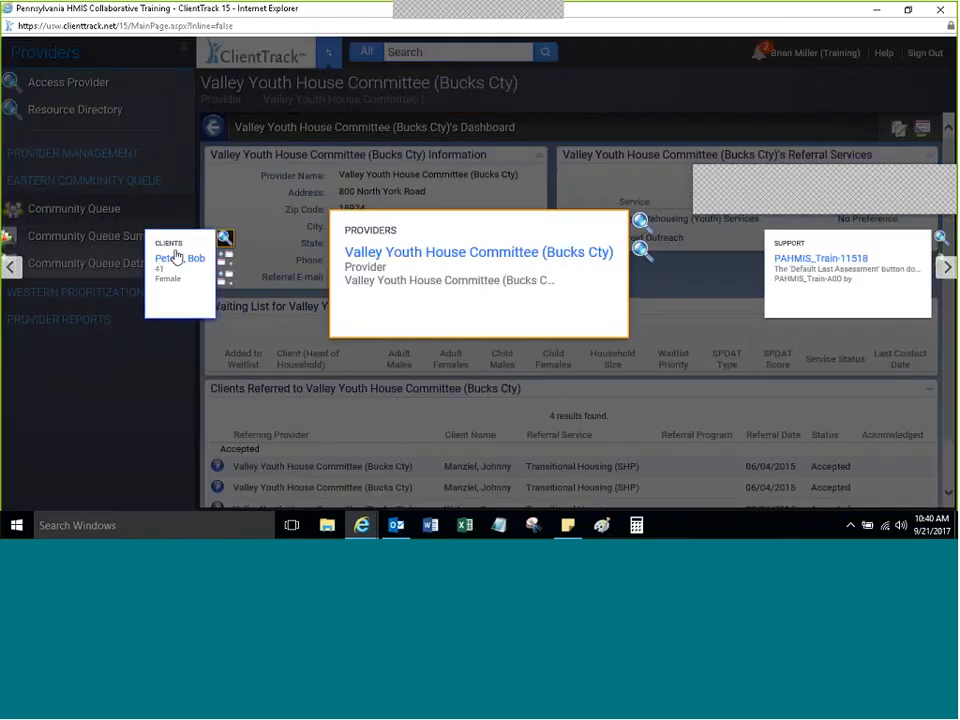
Step: Pick the client card in the workspace carousel to reopen the client's dashboard
{"action": "left_click", "coordinate": [176, 258]}
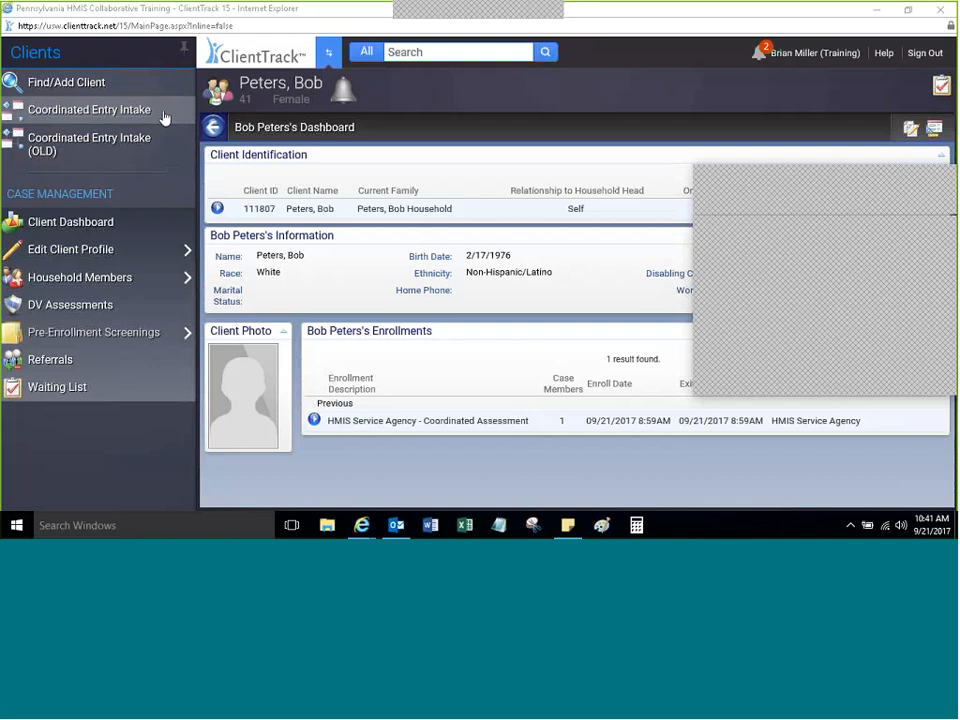
Step: Open the Coordinated Entry Intake form and unpin the side menu to widen it
{"action": "left_click", "coordinate": [74, 112]}
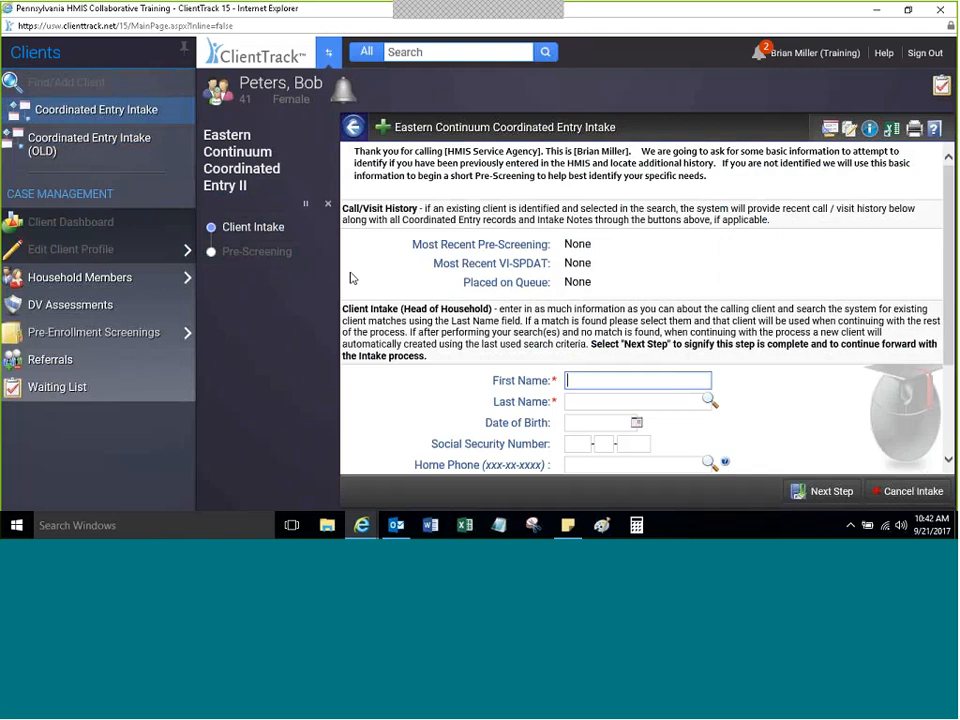
{"action": "mouse_move", "coordinate": [300, 137]}
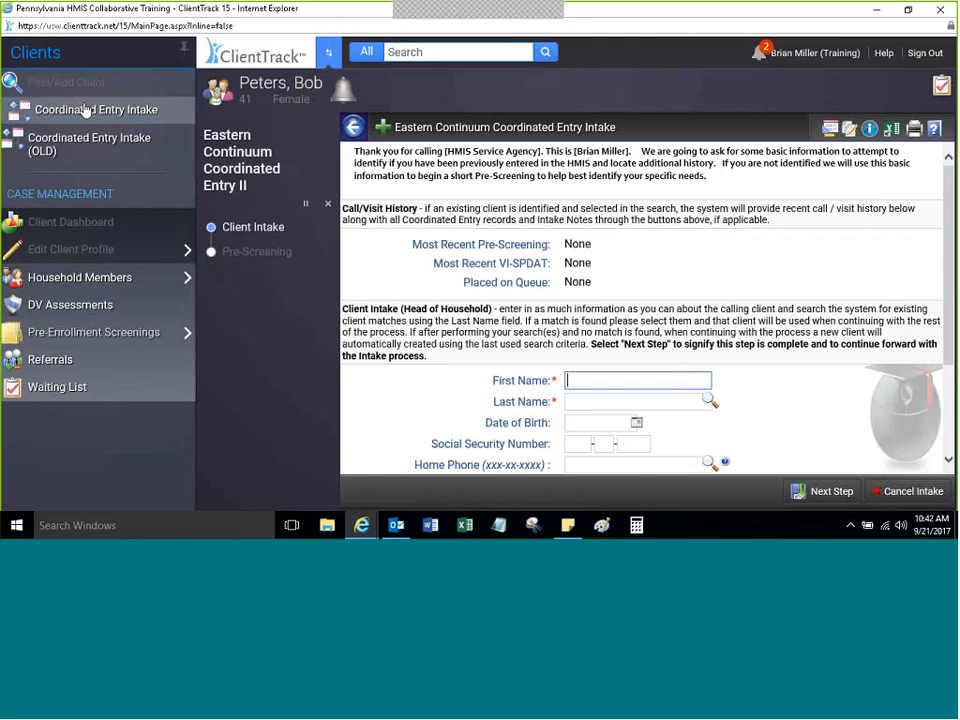
{"action": "left_click", "coordinate": [184, 52]}
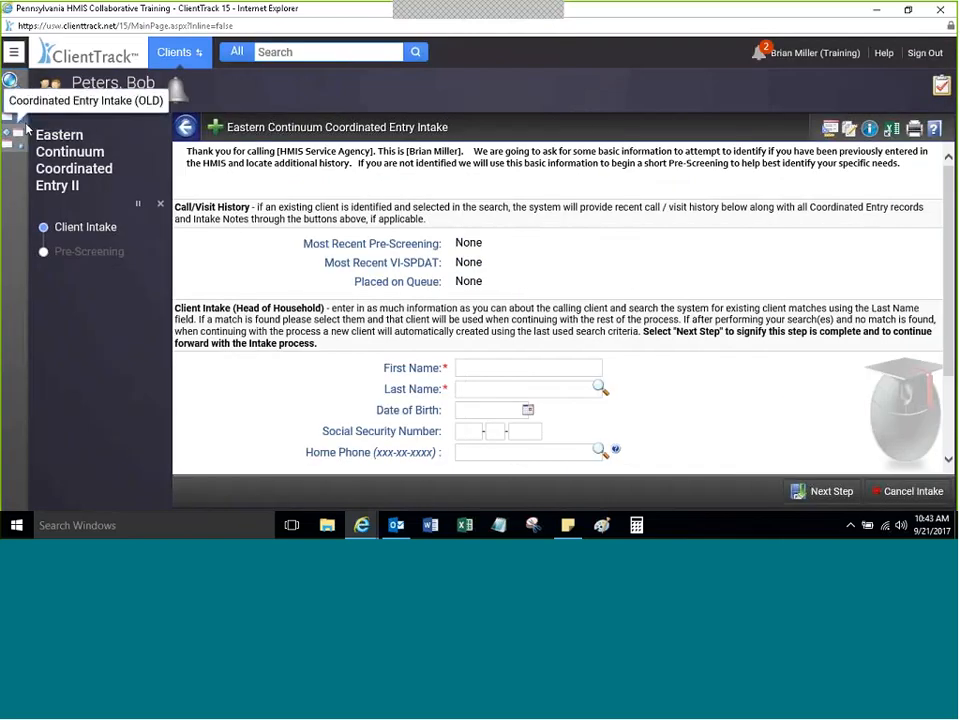
{"action": "left_click", "coordinate": [16, 52]}
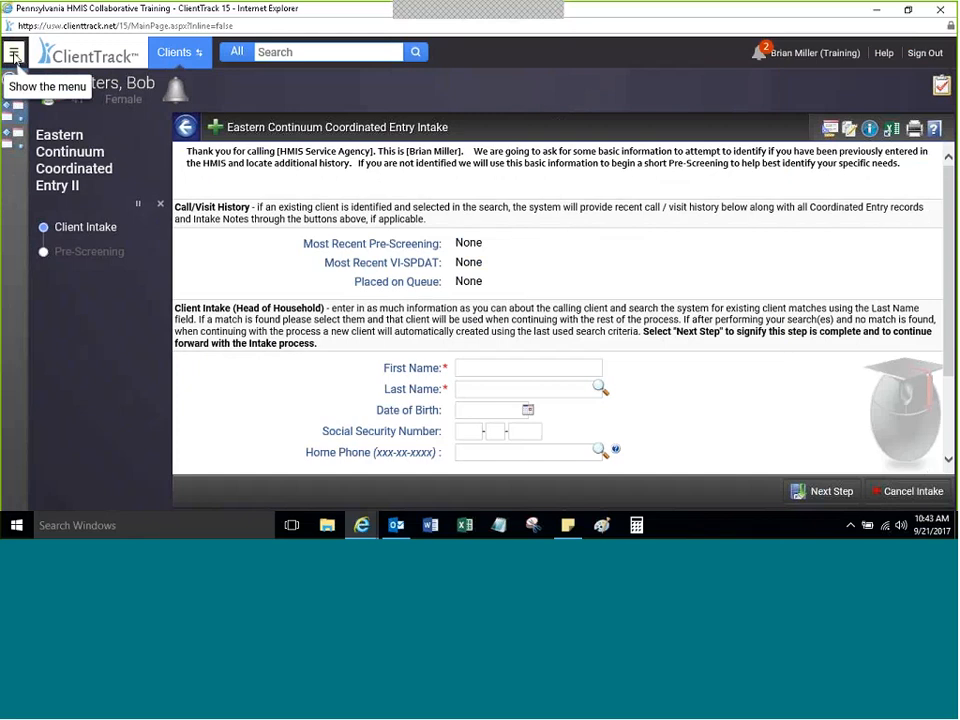
{"action": "left_click", "coordinate": [14, 55]}
{"action": "left_click", "coordinate": [15, 52]}
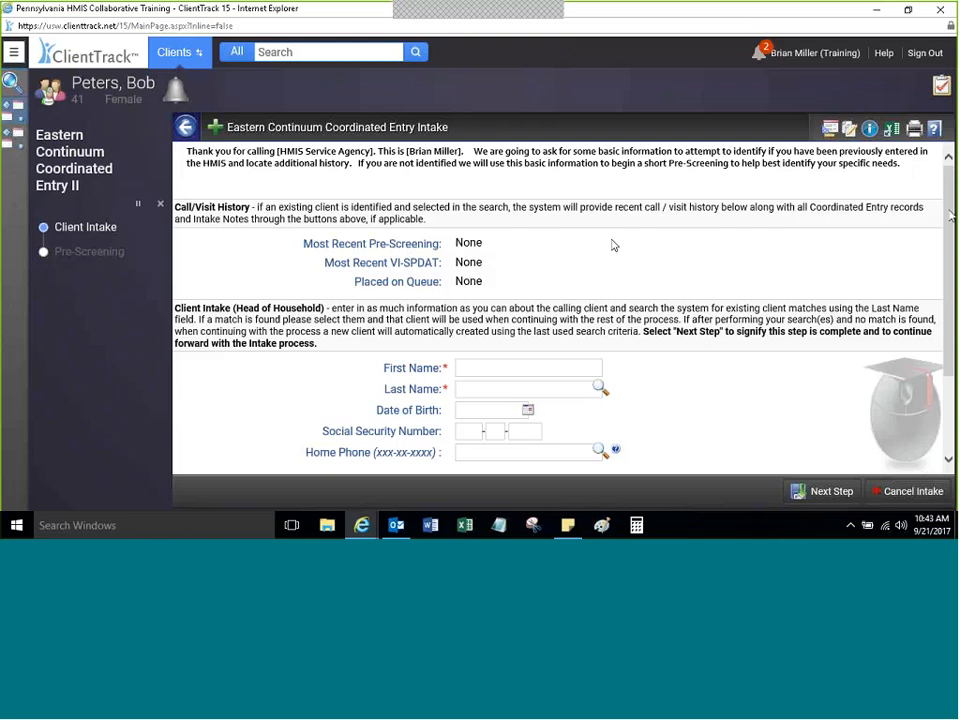
{"action": "scroll", "coordinate": [500, 265], "scroll_direction": "down", "scroll_amount": 2}
{"action": "scroll", "coordinate": [350, 285], "scroll_direction": "up", "scroll_amount": 2}
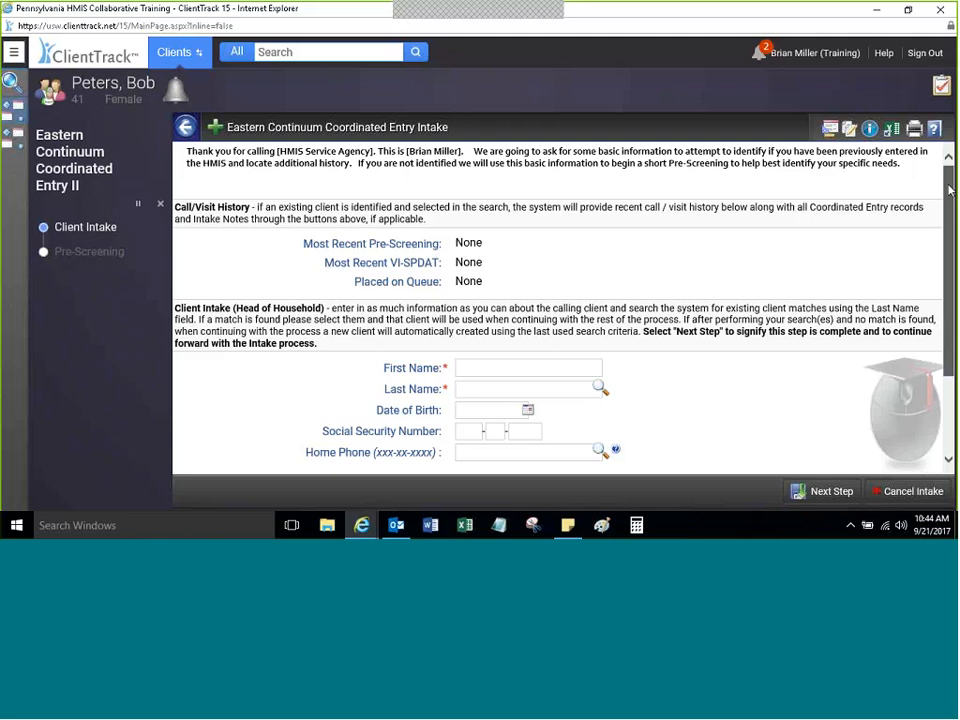
Step: Enter the client's first name and the start of the last name on the head-of-household intake
{"action": "left_click_drag", "start_coordinate": [949, 190], "coordinate": [947, 242]}
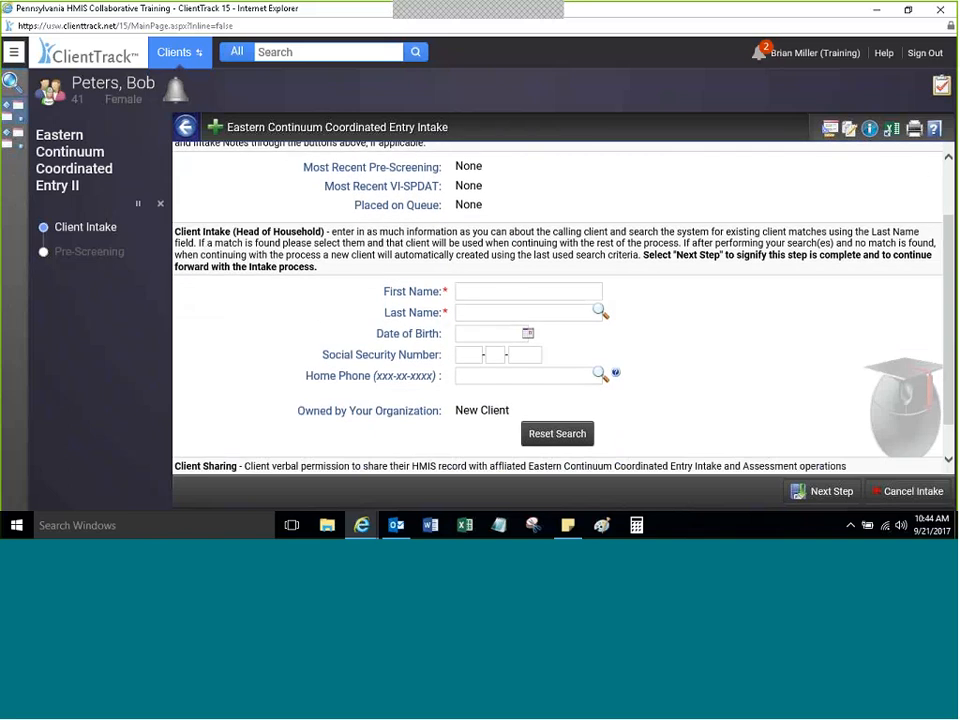
{"action": "left_click", "coordinate": [476, 287]}
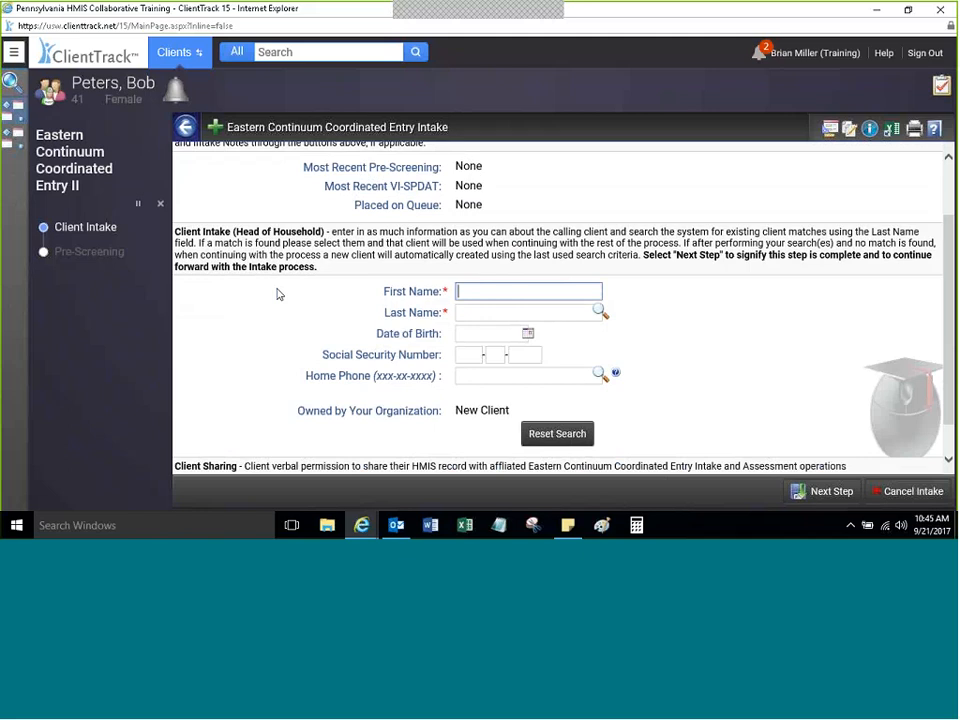
{"action": "type", "text": "John"}
{"action": "key", "text": "Tab"}
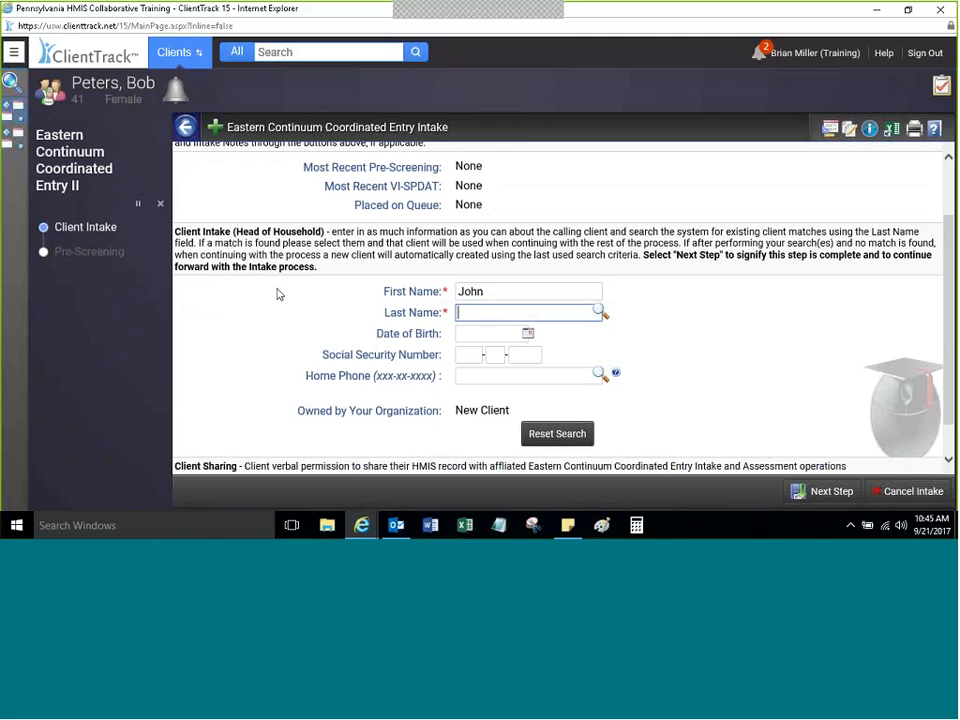
{"action": "type", "text": "Ai"}
{"action": "key", "text": "Tab"}
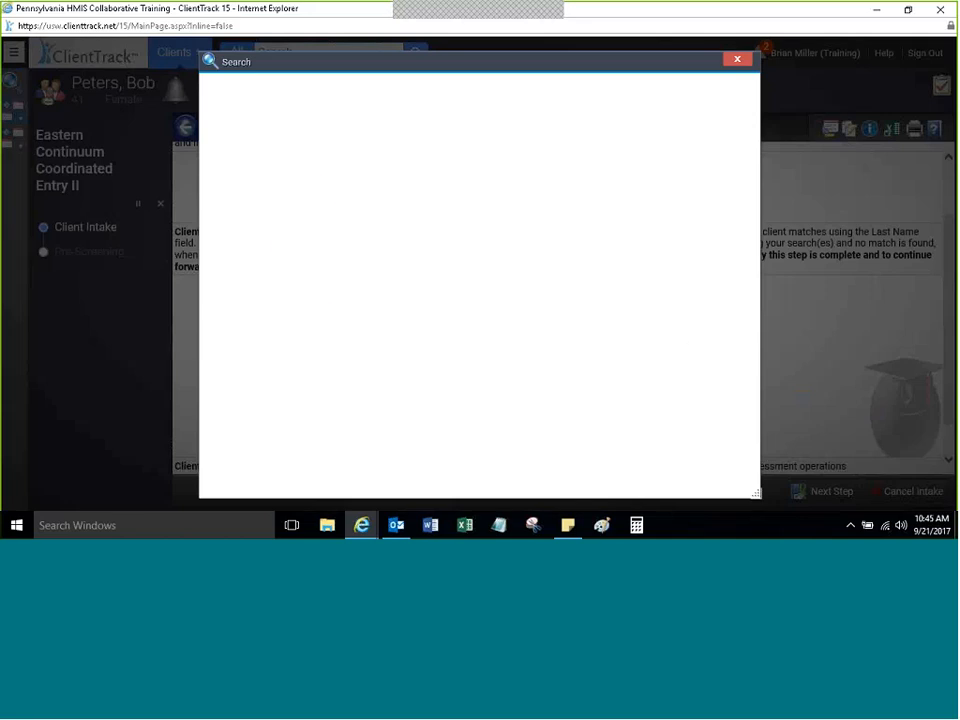
Step: Close the empty search and correct the last letter of the client's last name
{"action": "left_click", "coordinate": [740, 62]}
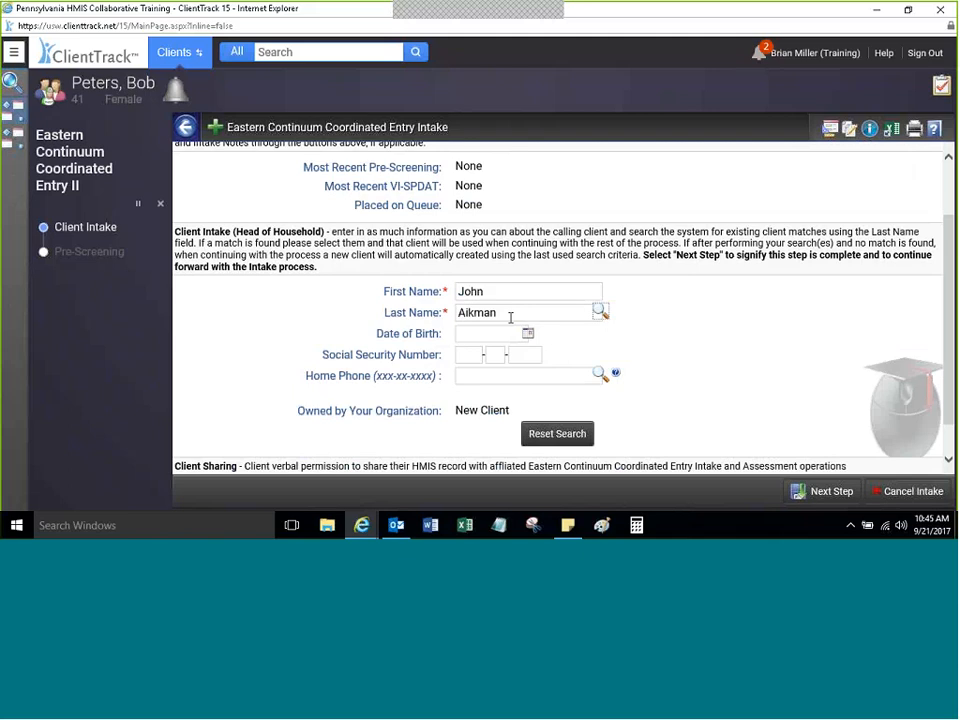
{"action": "left_click_drag", "start_coordinate": [457, 312], "coordinate": [516, 313]}
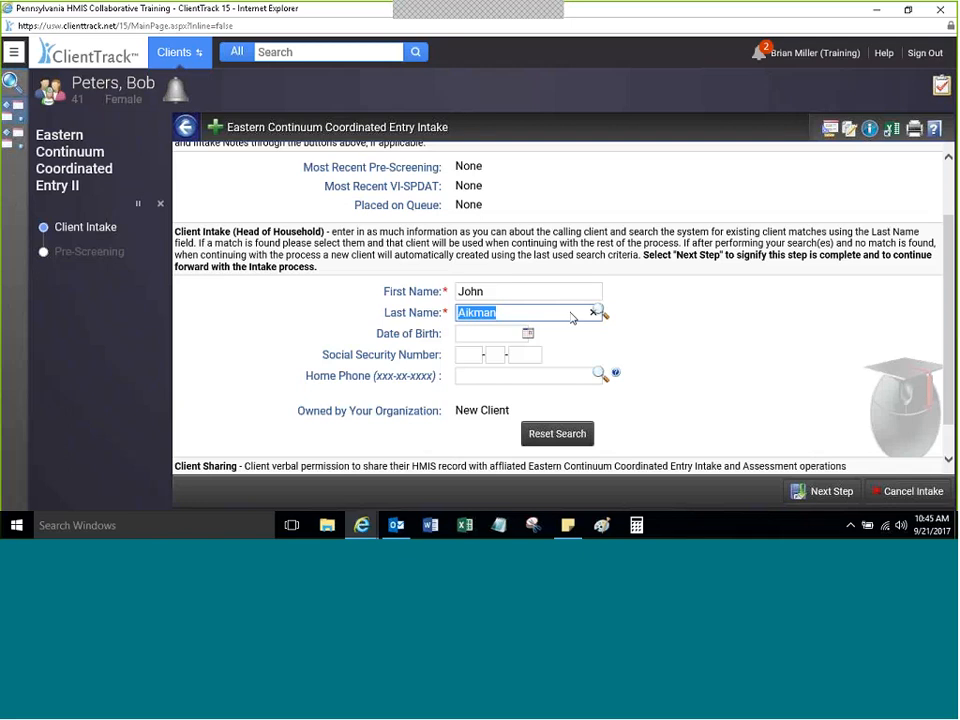
{"action": "left_click", "coordinate": [524, 313]}
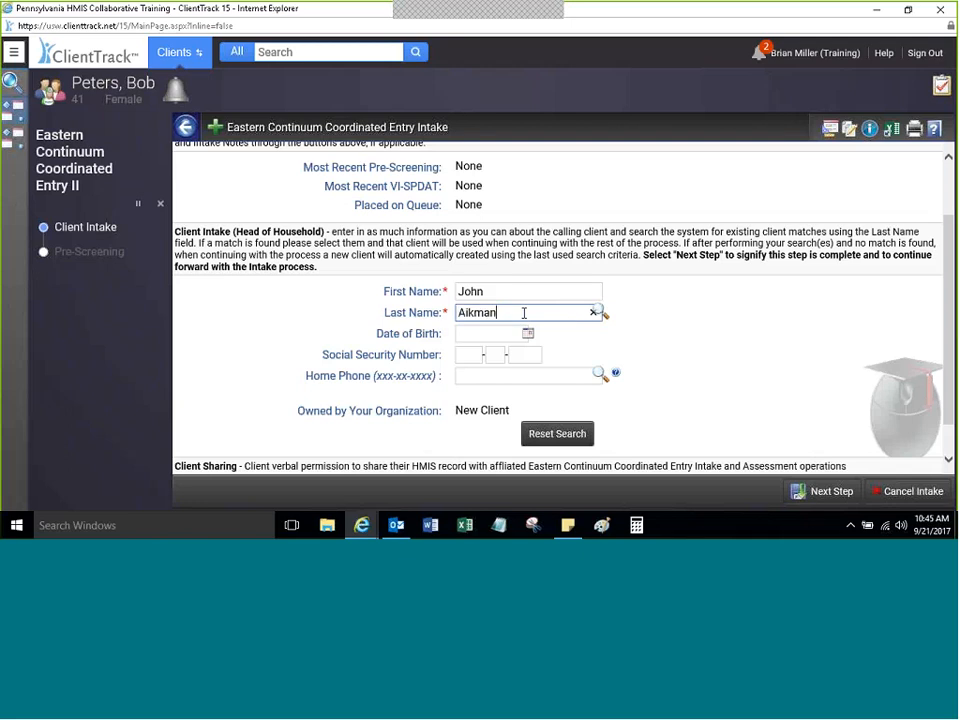
{"action": "key", "text": "Tab"}
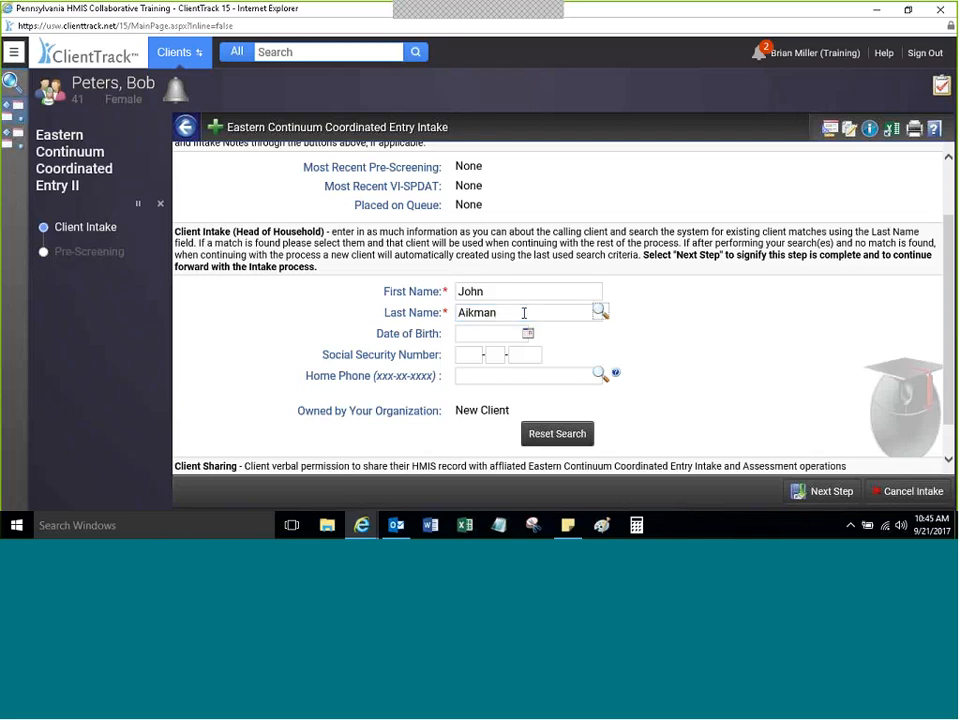
{"action": "double_click", "coordinate": [508, 313]}
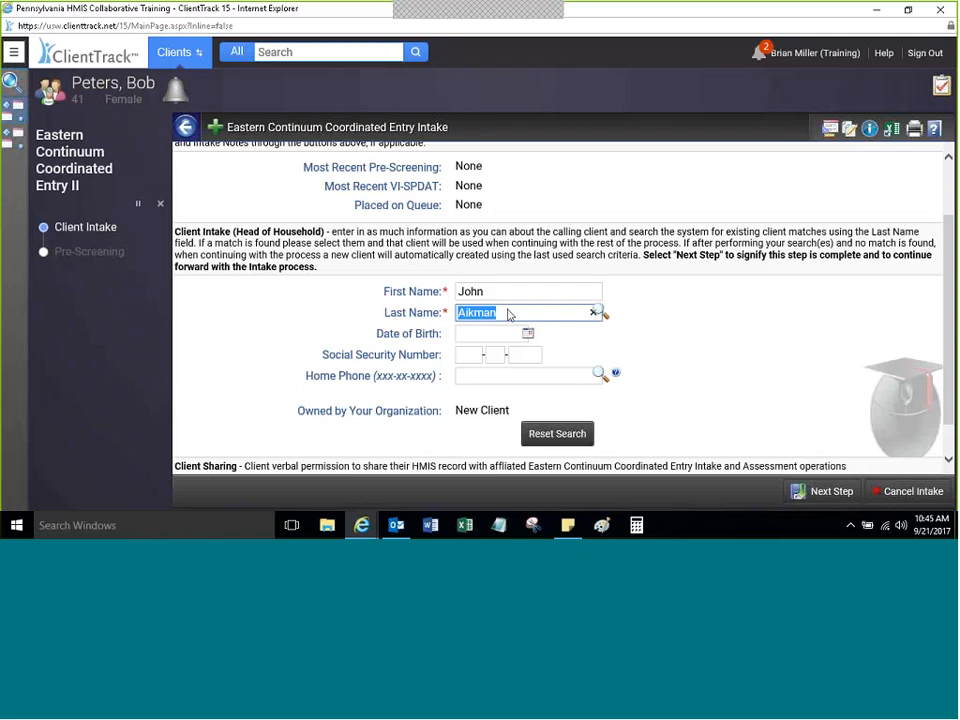
{"action": "left_click", "coordinate": [508, 310]}
{"action": "key", "text": "BackSpace"}
{"action": "type", "text": "n"}
{"action": "key", "text": "Tab"}
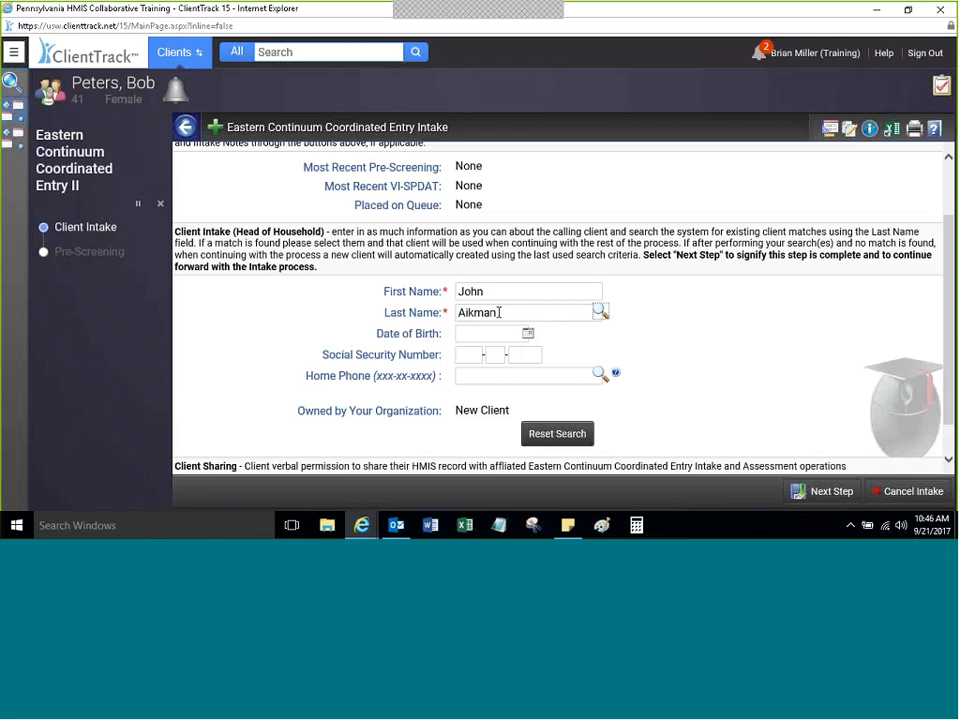
Step: Clear and retype the client's last name to trigger a new client search
{"action": "double_click", "coordinate": [499, 312]}
{"action": "key", "text": "BackSpace"}
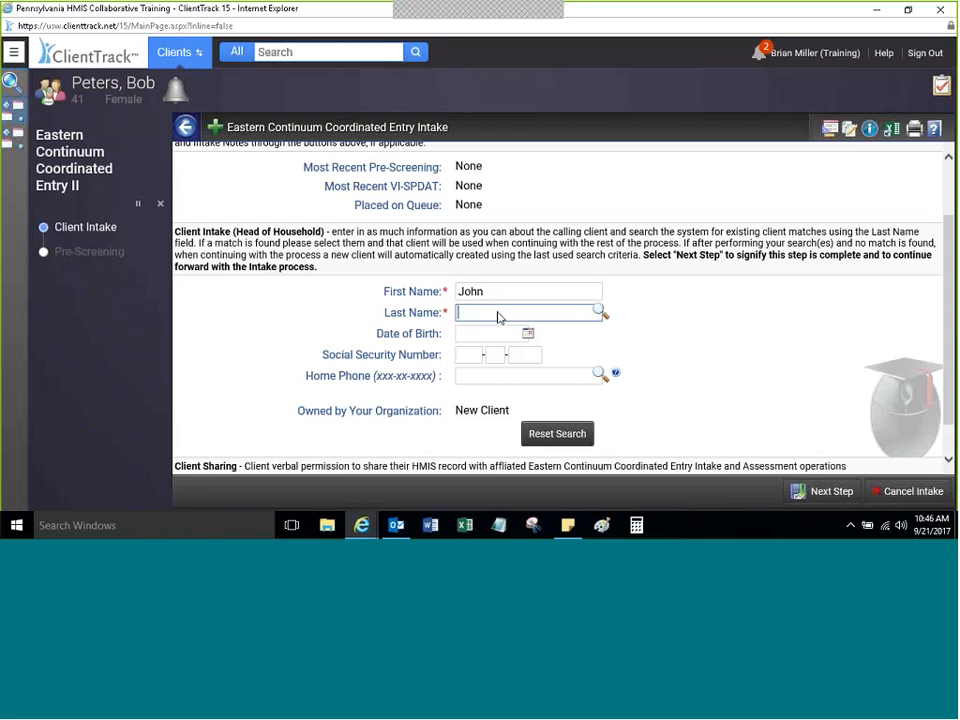
{"action": "key", "text": "Tab"}
{"action": "key", "text": "Tab"}
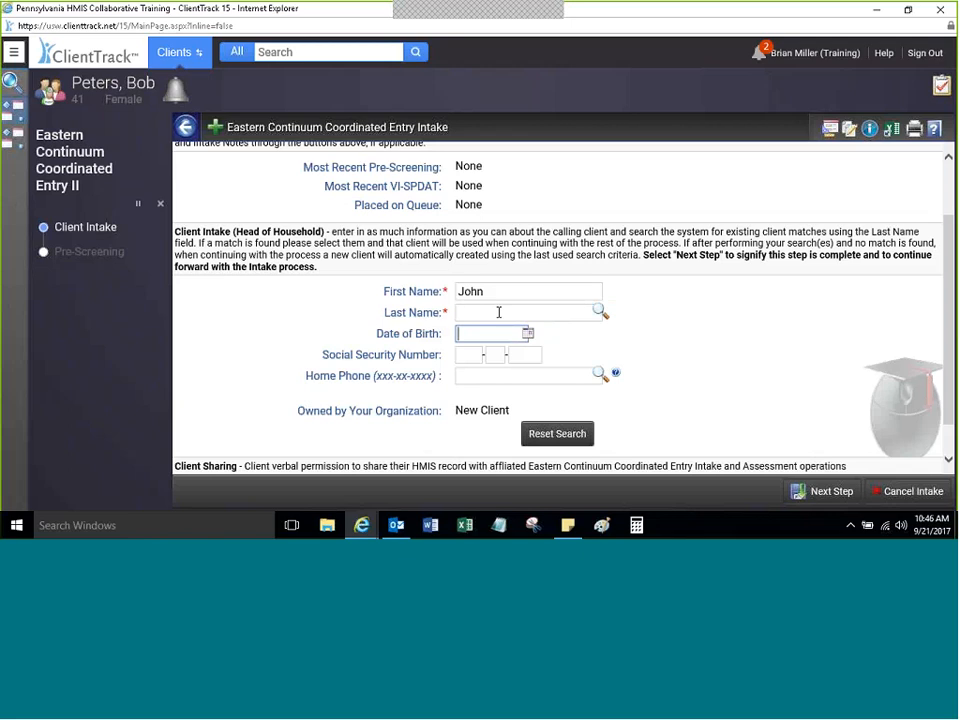
{"action": "left_click", "coordinate": [499, 312]}
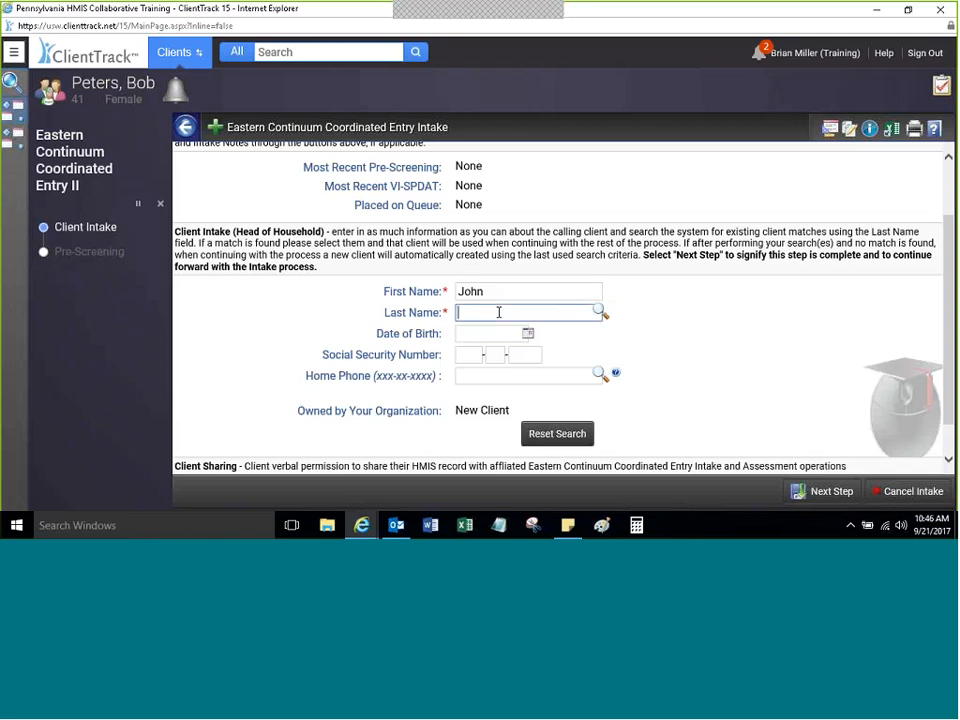
{"action": "key", "text": "Tab"}
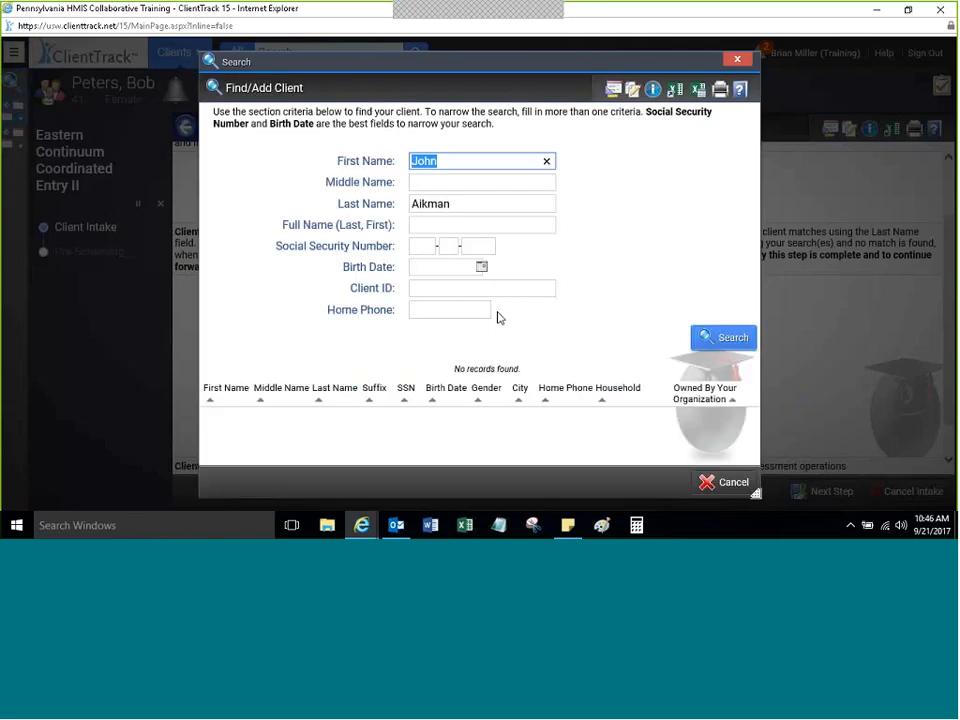
Step: Rerun the client search and add the client's birth date as a criterion
{"action": "left_click", "coordinate": [629, 254]}
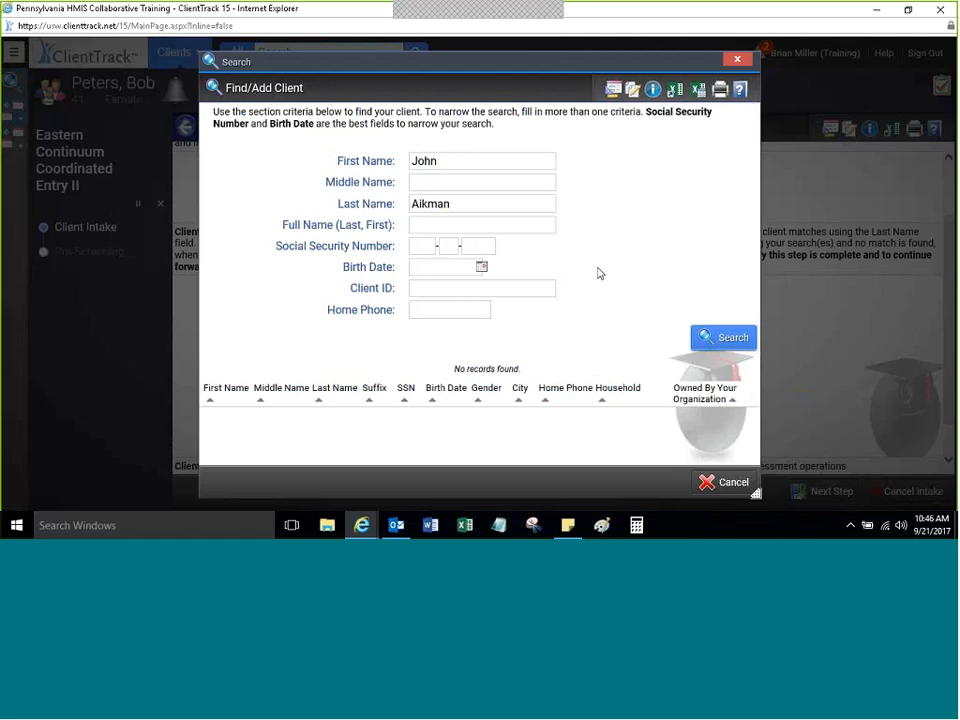
{"action": "left_click", "coordinate": [713, 340]}
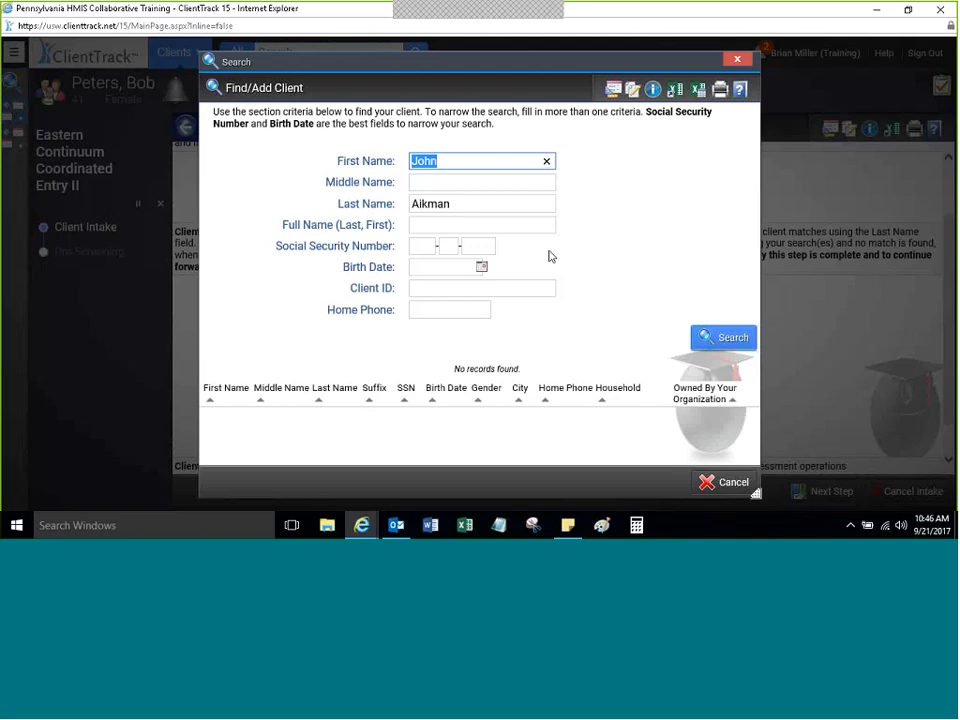
{"action": "left_click", "coordinate": [430, 270]}
{"action": "type", "text": "11/0"}
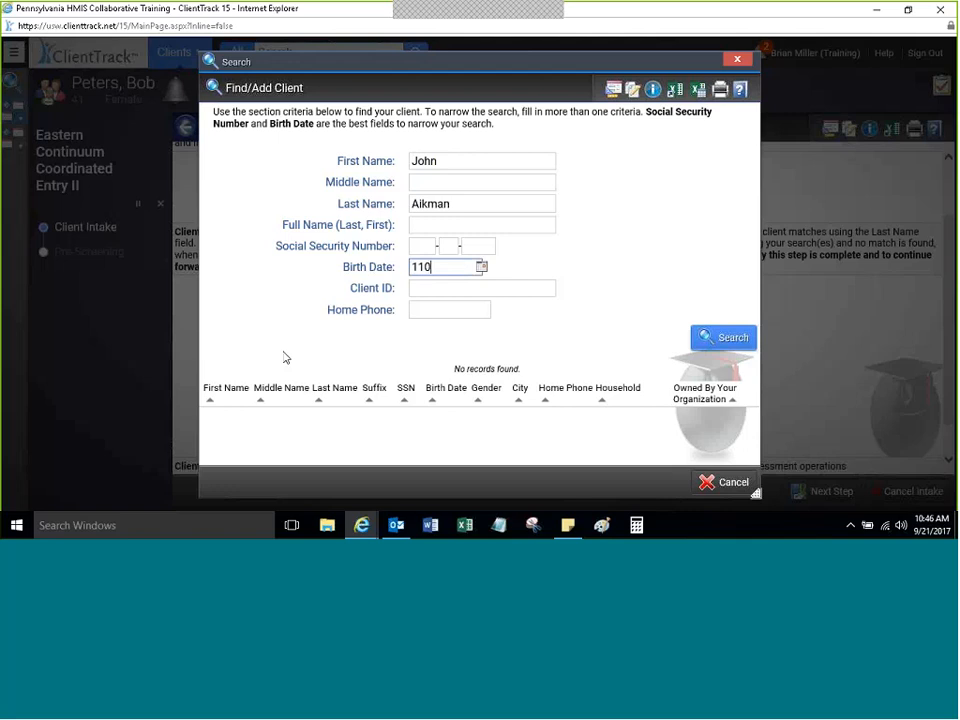
{"action": "type", "text": "7/1987"}
{"action": "key", "text": "Tab"}
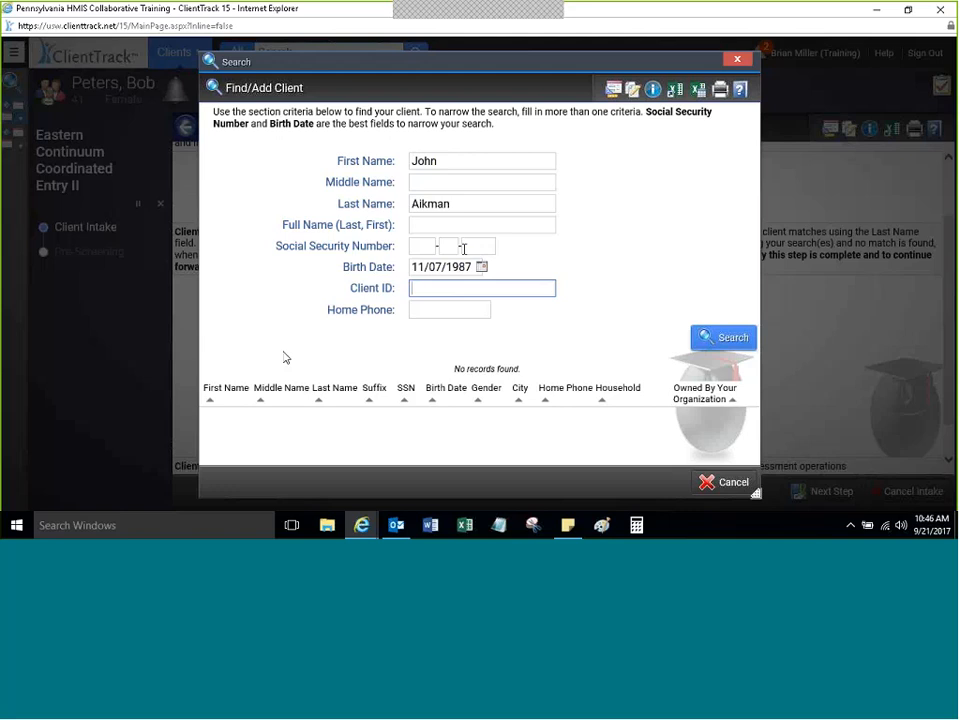
Step: Add the client's last four SSN digits and search with the expanded criteria
{"action": "left_click", "coordinate": [464, 247]}
{"action": "type", "text": "4567"}
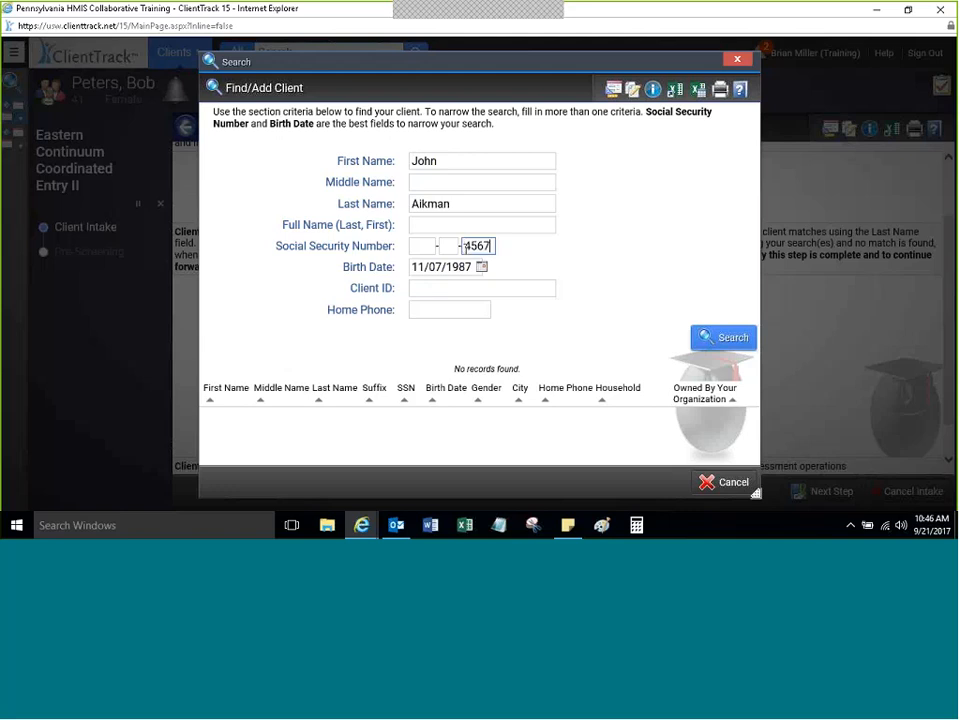
{"action": "key", "text": "Tab"}
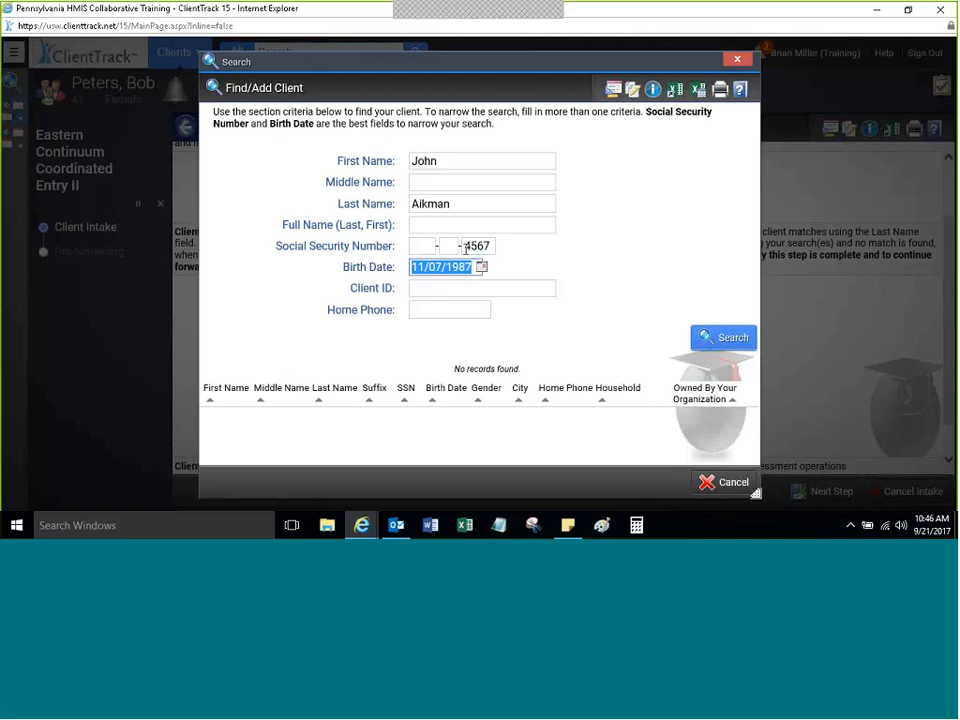
{"action": "left_click", "coordinate": [420, 287]}
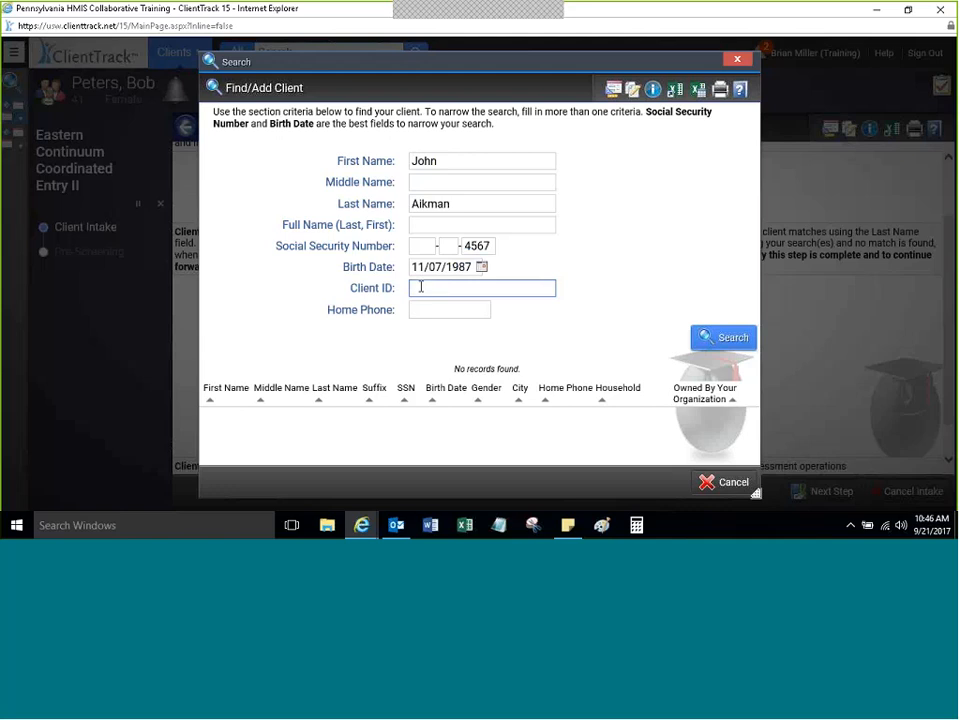
{"action": "left_click_drag", "start_coordinate": [702, 290], "coordinate": [350, 288]}
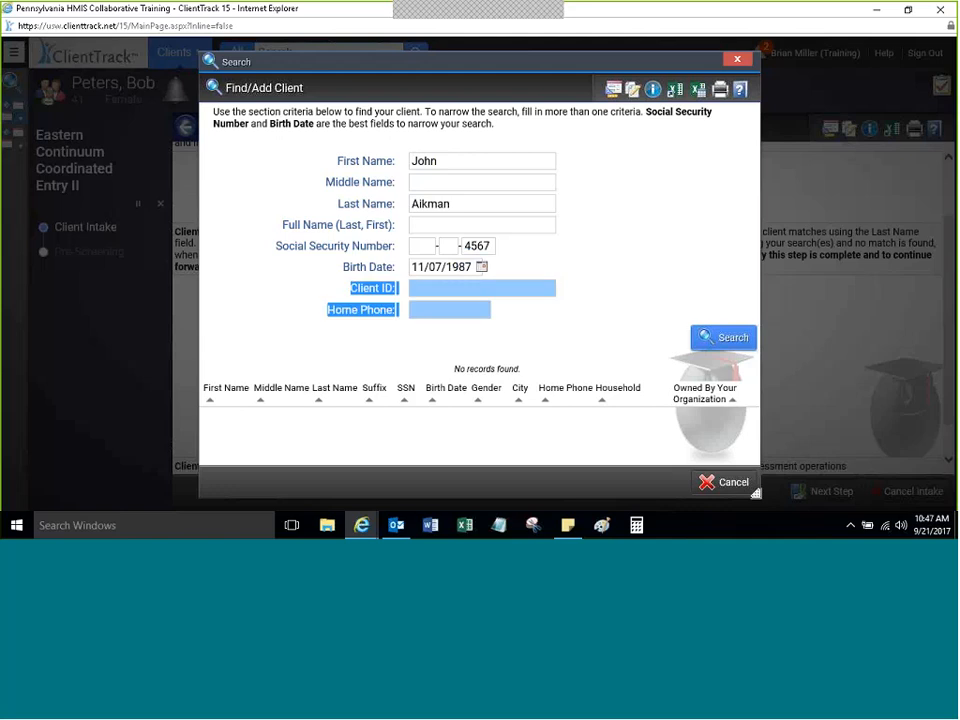
{"action": "left_click", "coordinate": [727, 344]}
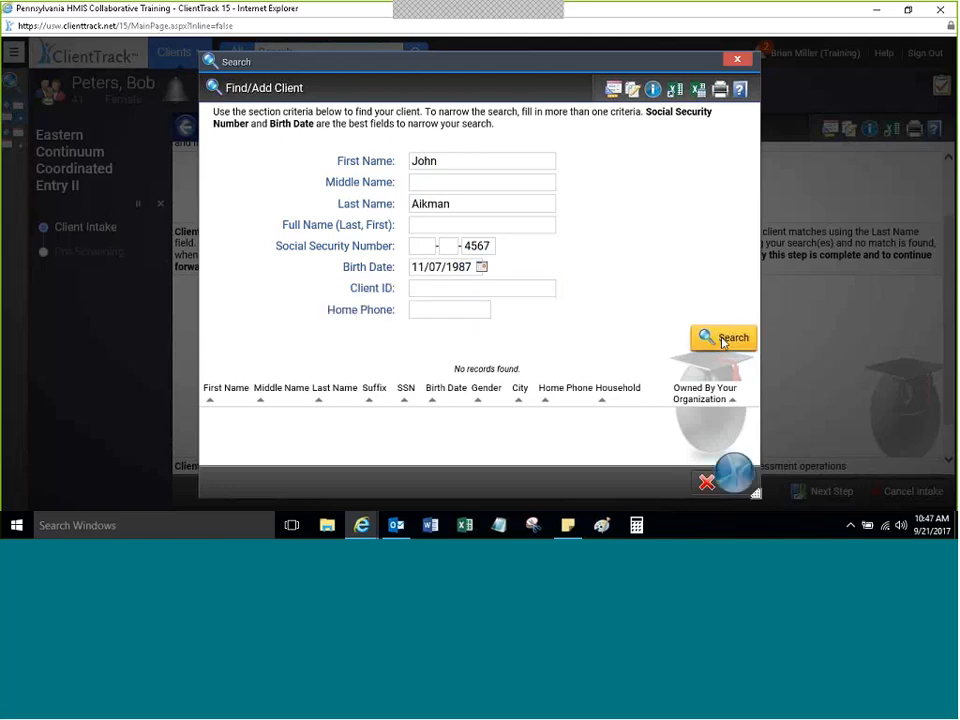
Step: Search again, see no matching records, and cancel back to the intake form
{"action": "left_click", "coordinate": [723, 340]}
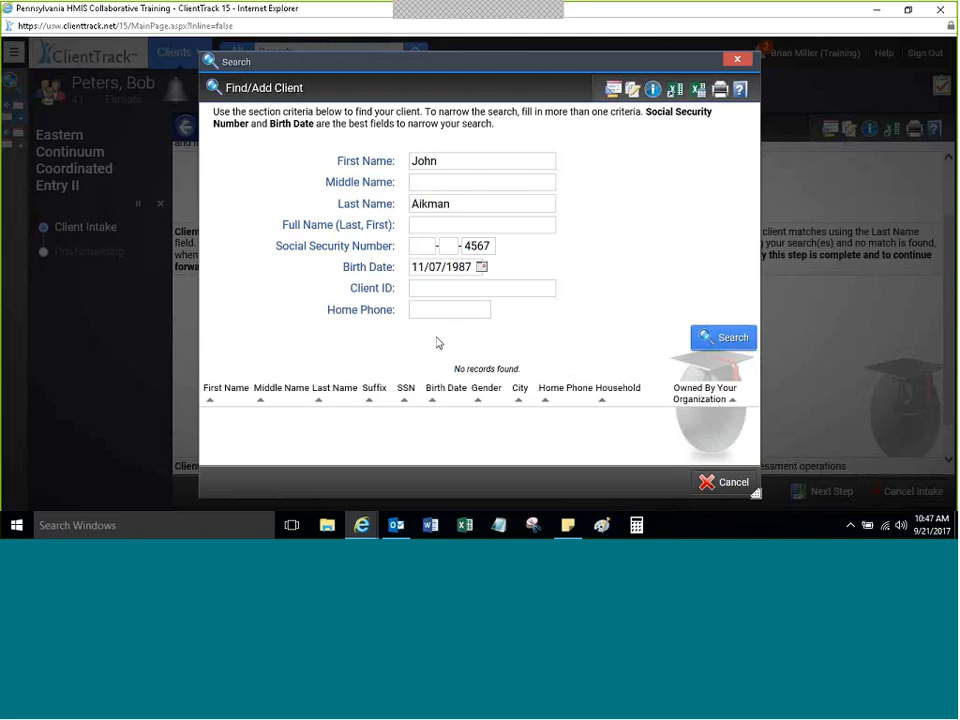
{"action": "left_click", "coordinate": [706, 482]}
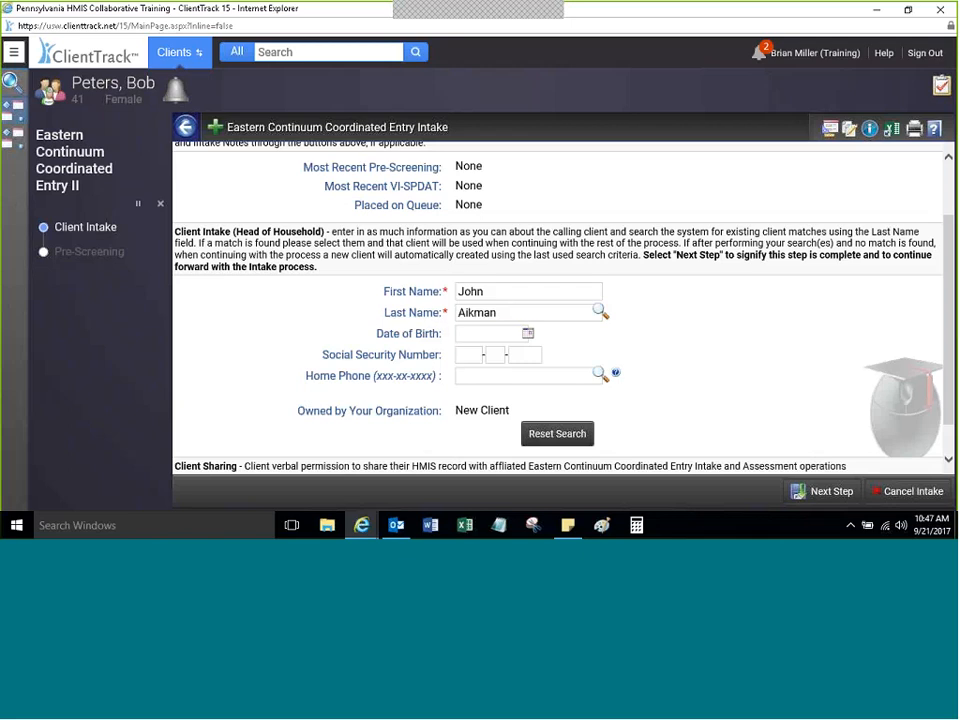
Step: Enter the client's birth date and last four SSN digits, then check the New Client ownership status
{"action": "left_click", "coordinate": [479, 333]}
{"action": "type", "text": "11"}
{"action": "key", "text": "BackSpace"}
{"action": "key", "text": "BackSpace"}
{"action": "type", "text": "11/18/"}
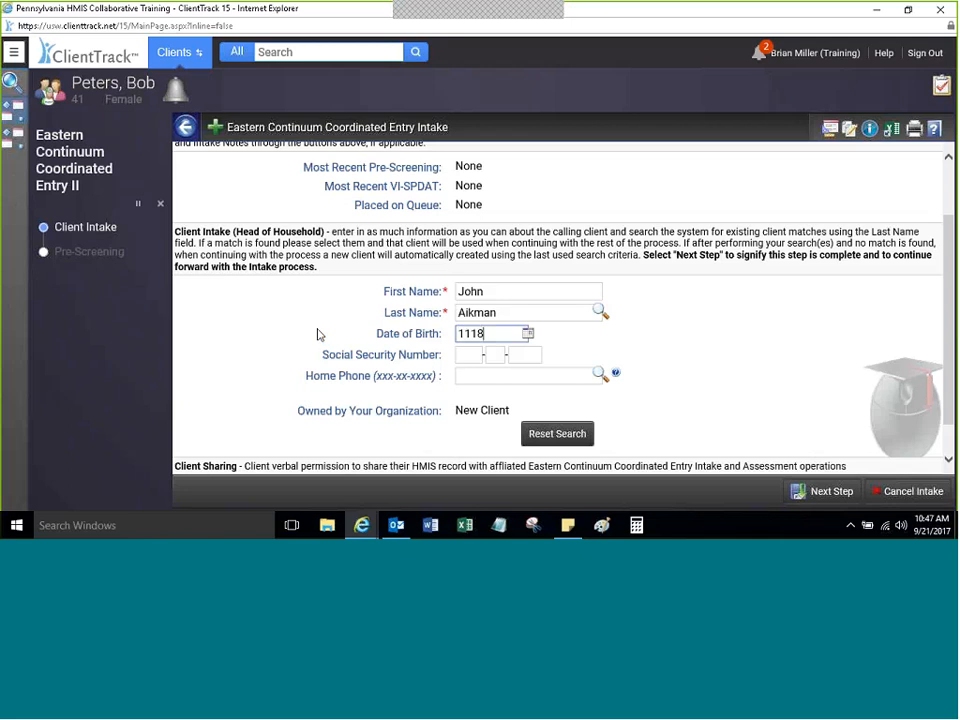
{"action": "type", "text": "1976"}
{"action": "key", "text": "Tab"}
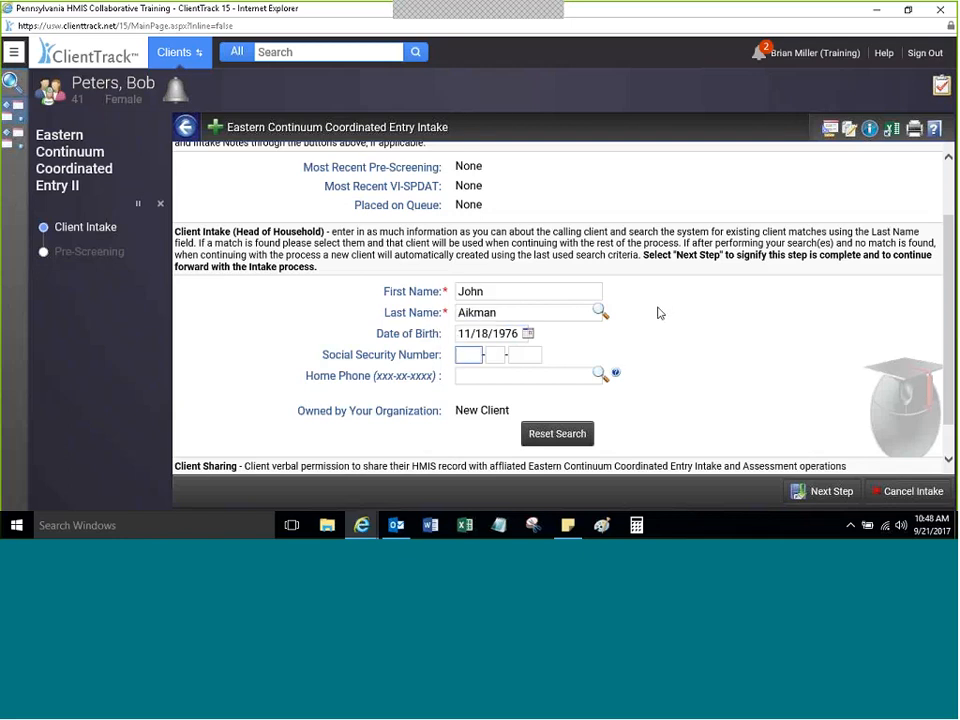
{"action": "key", "text": "Tab"}
{"action": "key", "text": "Tab"}
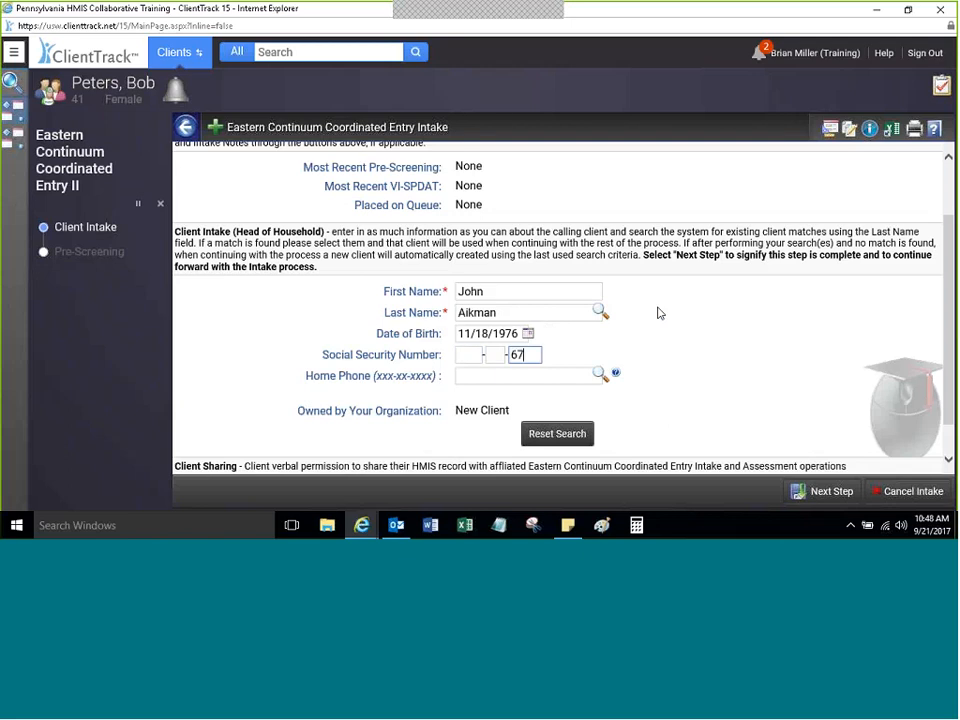
{"action": "key", "text": "Tab"}
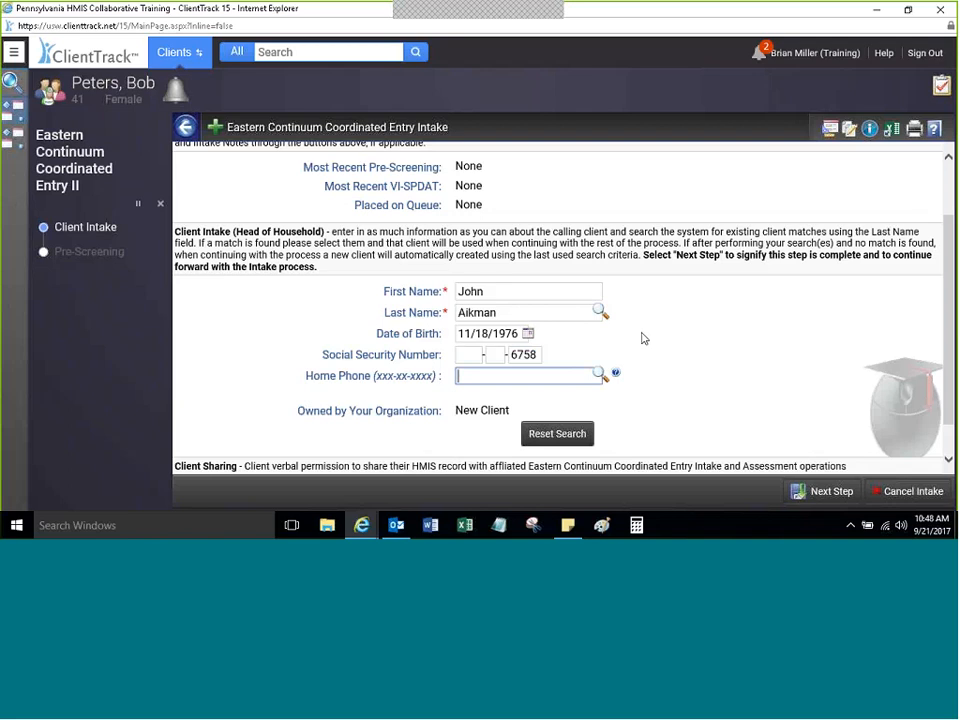
{"action": "left_click_drag", "start_coordinate": [939, 282], "coordinate": [938, 316]}
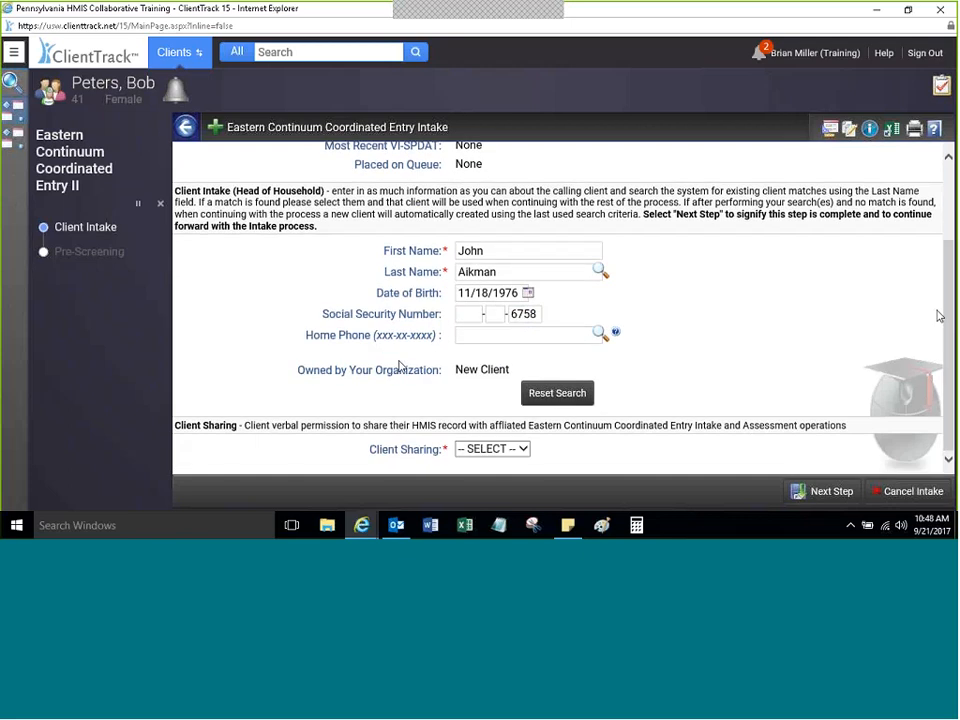
{"action": "left_click_drag", "start_coordinate": [299, 378], "coordinate": [449, 401]}
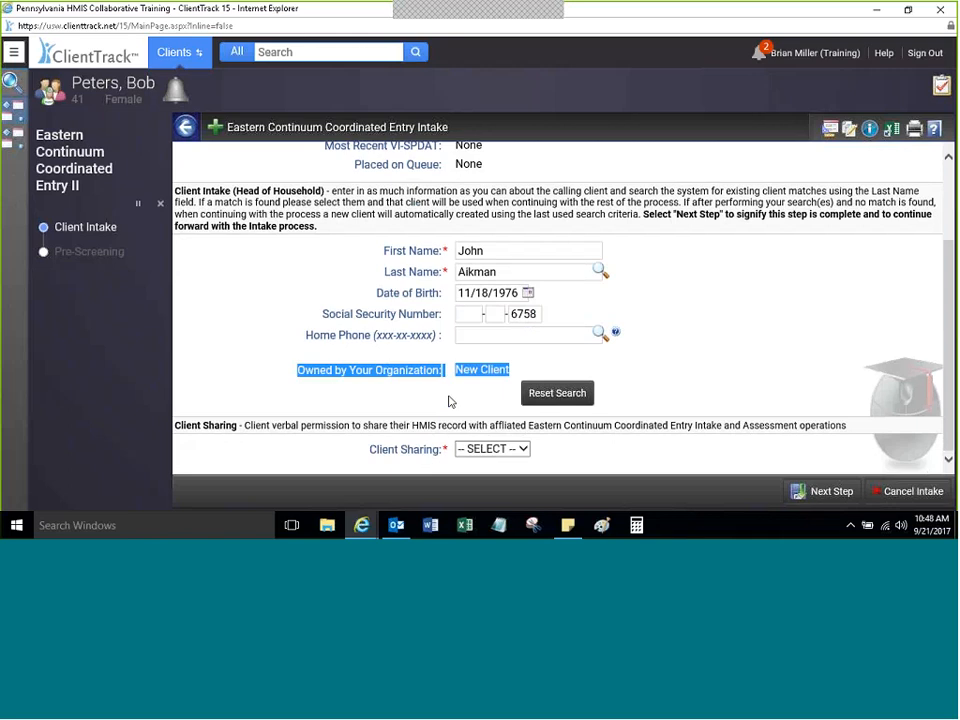
{"action": "left_click", "coordinate": [390, 392]}
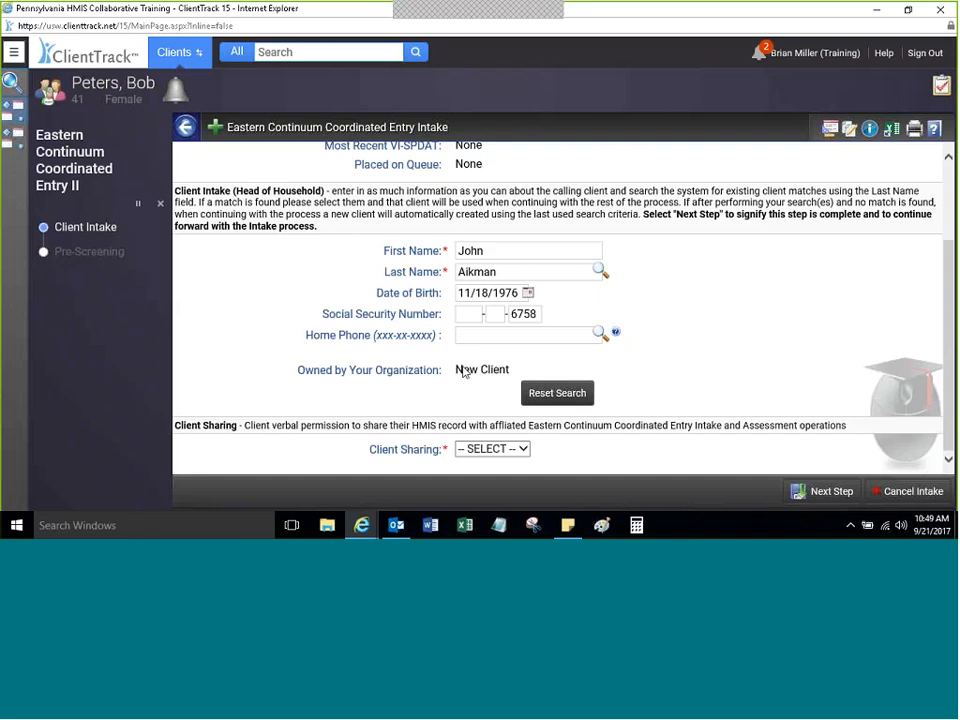
{"action": "left_click_drag", "start_coordinate": [463, 372], "coordinate": [484, 313]}
{"action": "left_click", "coordinate": [484, 313]}
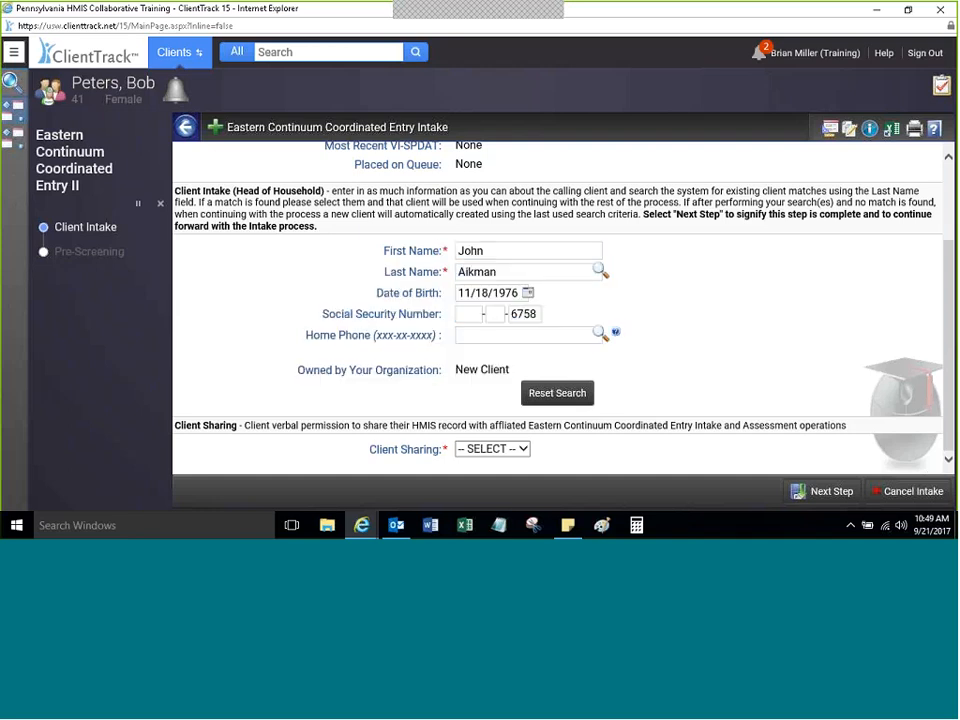
Step: Reset the intake search and type the second client's first and last name
{"action": "left_click", "coordinate": [540, 395]}
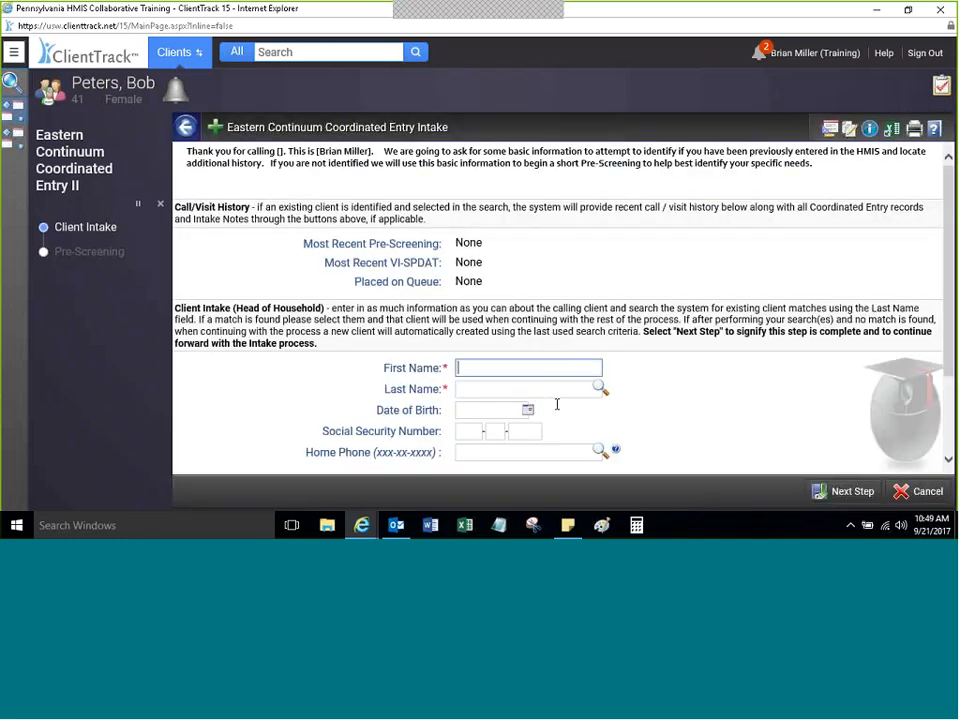
{"action": "scroll", "coordinate": [888, 376], "scroll_direction": "down", "scroll_amount": 2}
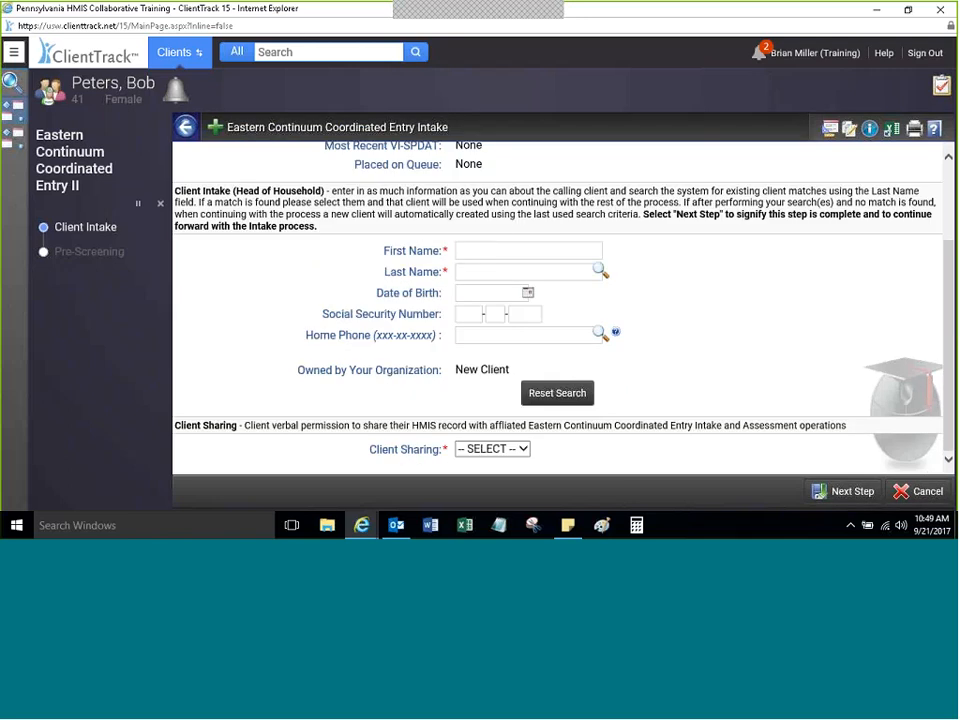
{"action": "left_click", "coordinate": [528, 250]}
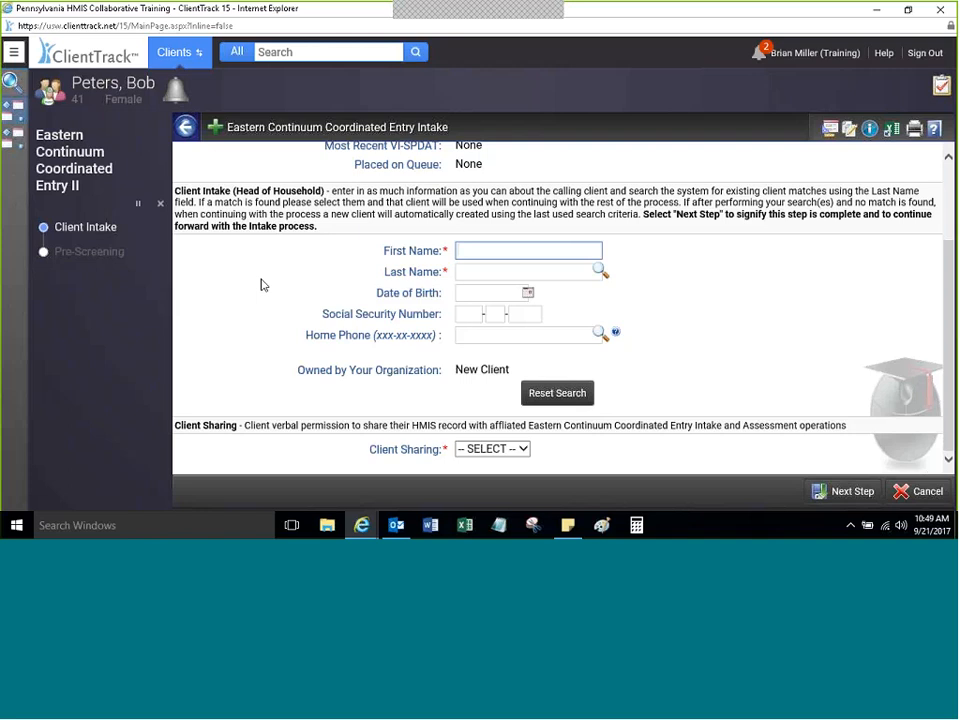
{"action": "key", "text": "Tab"}
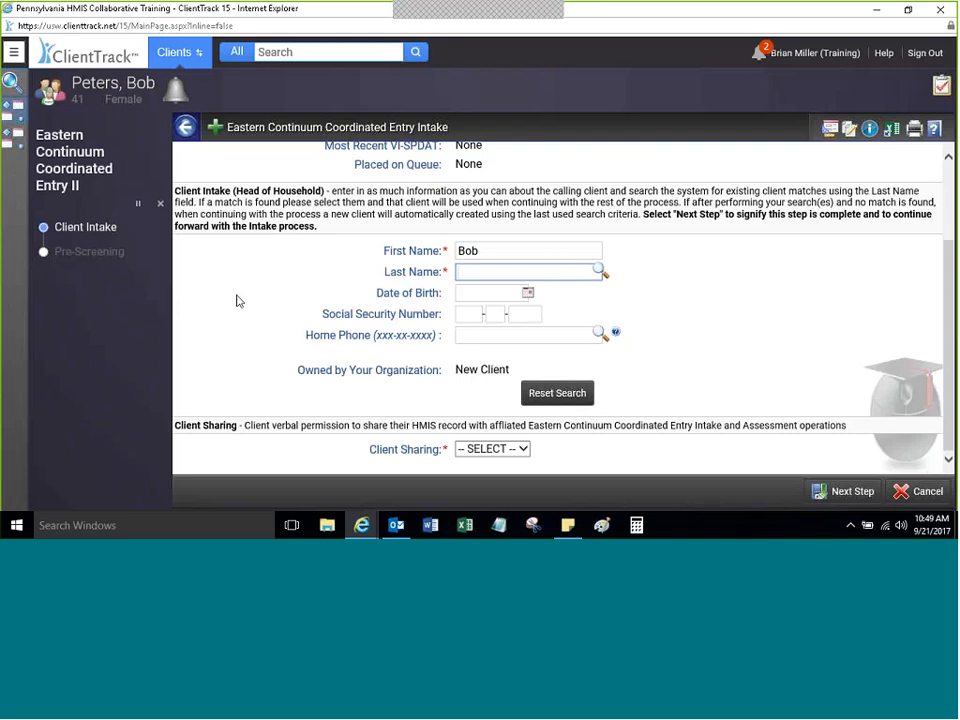
Step: Search Find/Add Client by the entered name plus the client's last four SSN digits
{"action": "key", "text": "Return"}
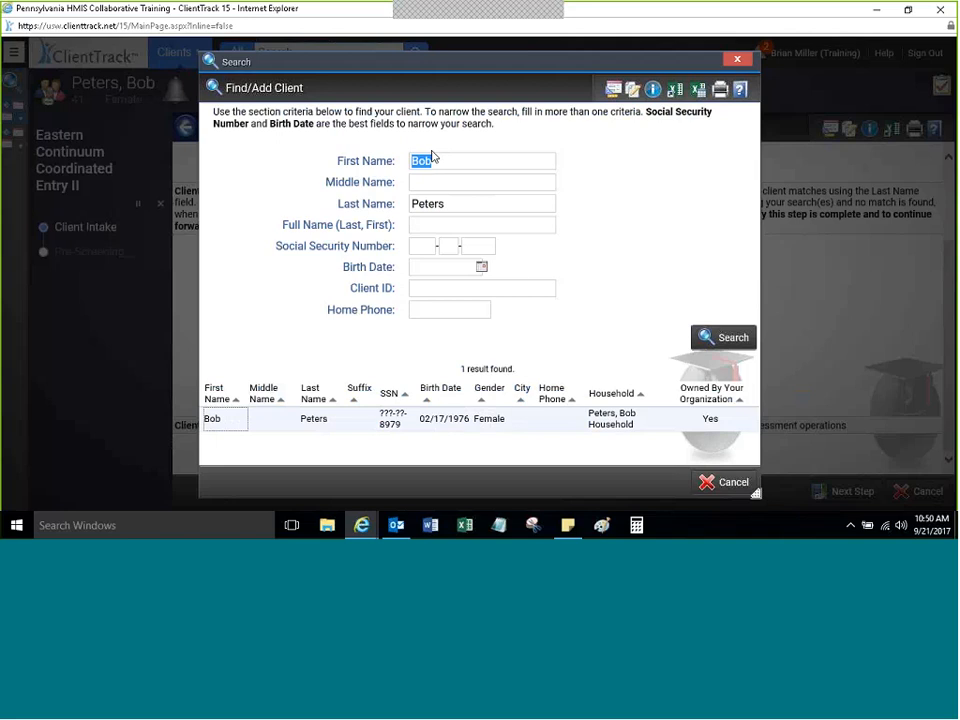
{"action": "left_click", "coordinate": [466, 246]}
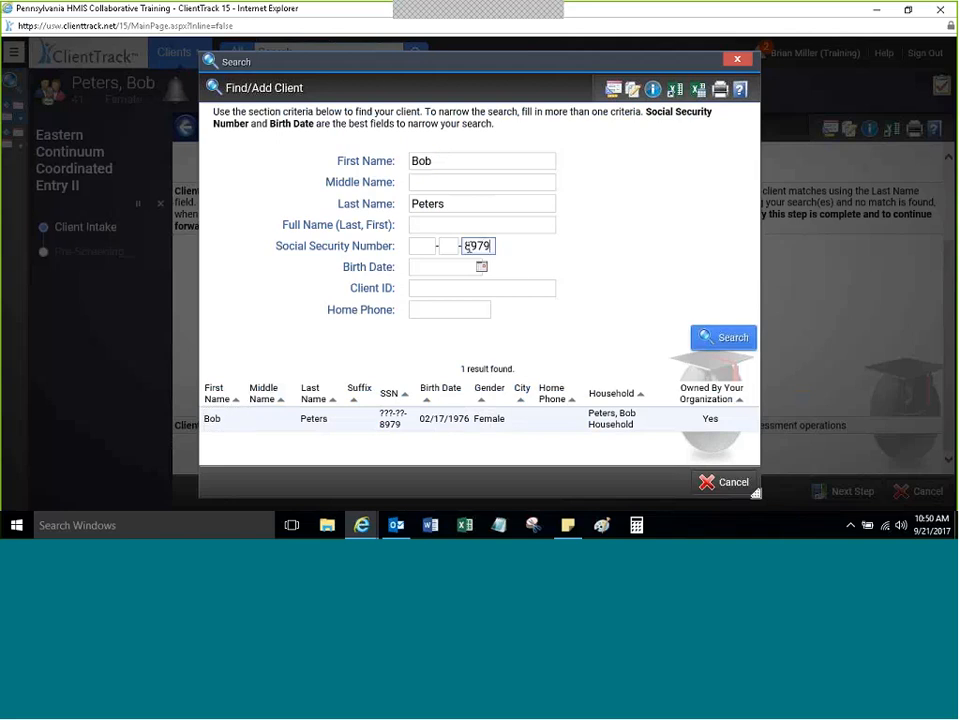
{"action": "left_click", "coordinate": [718, 346]}
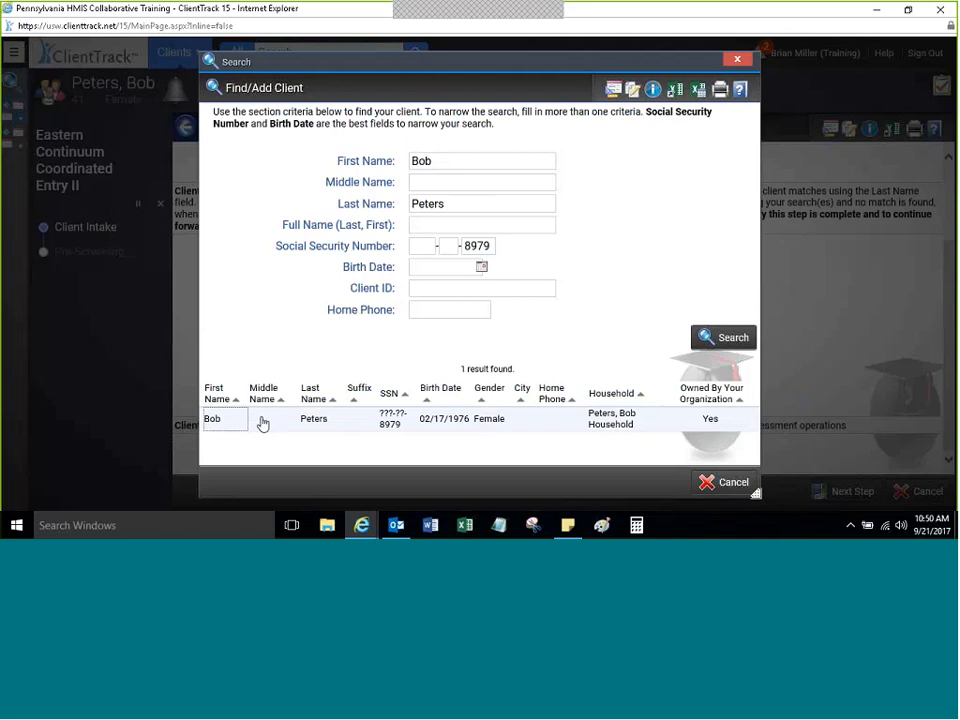
{"action": "left_click", "coordinate": [443, 420]}
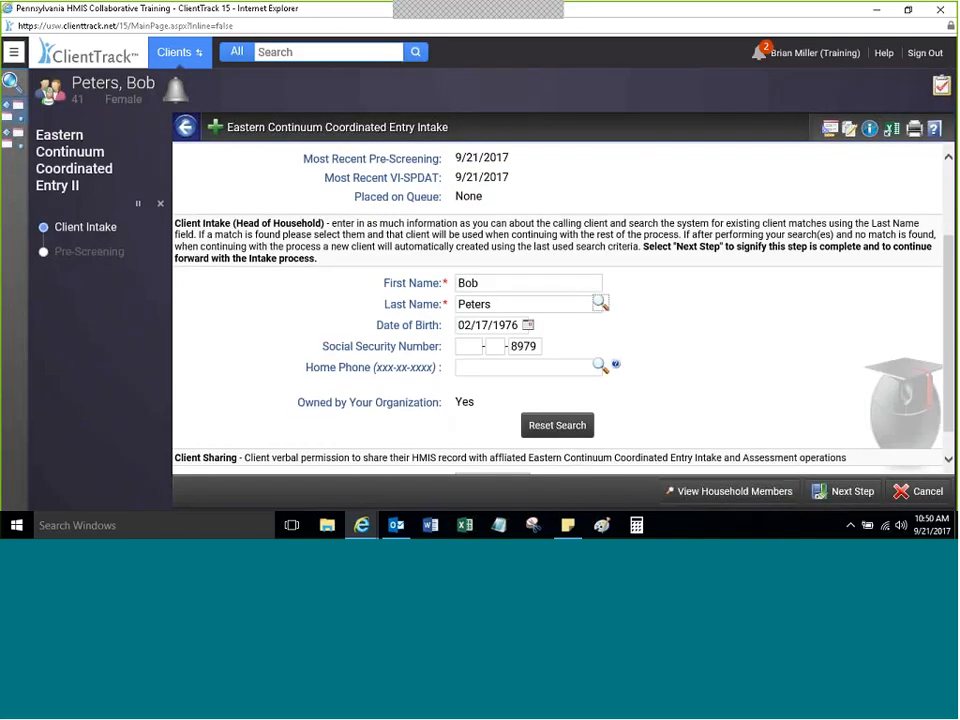
{"action": "left_click_drag", "start_coordinate": [947, 283], "coordinate": [936, 310]}
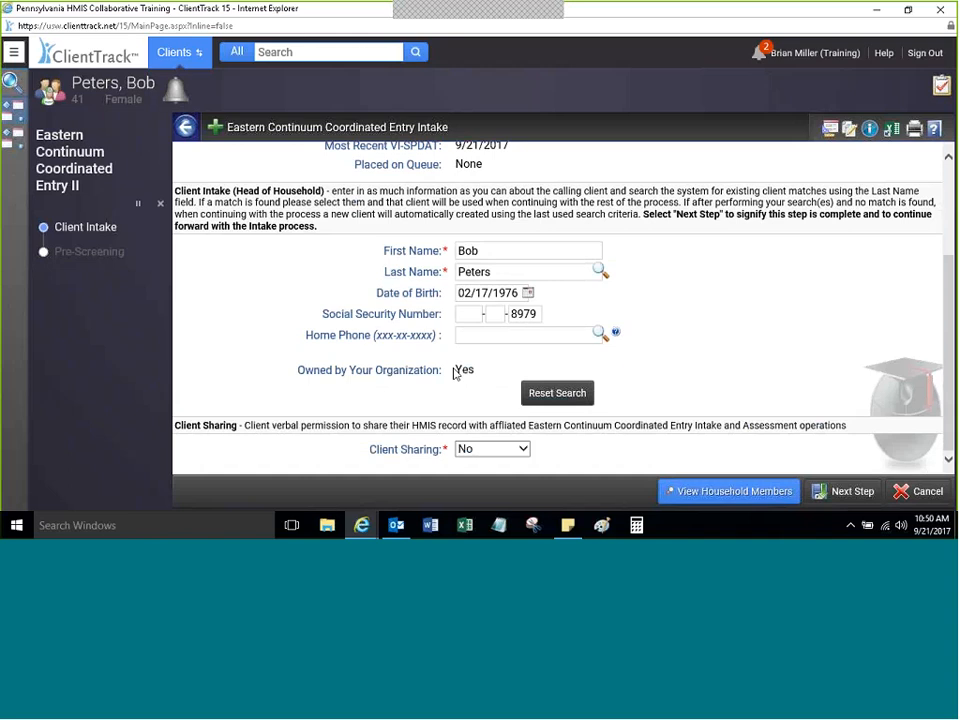
{"action": "left_click_drag", "start_coordinate": [453, 373], "coordinate": [627, 370]}
{"action": "left_click", "coordinate": [627, 371]}
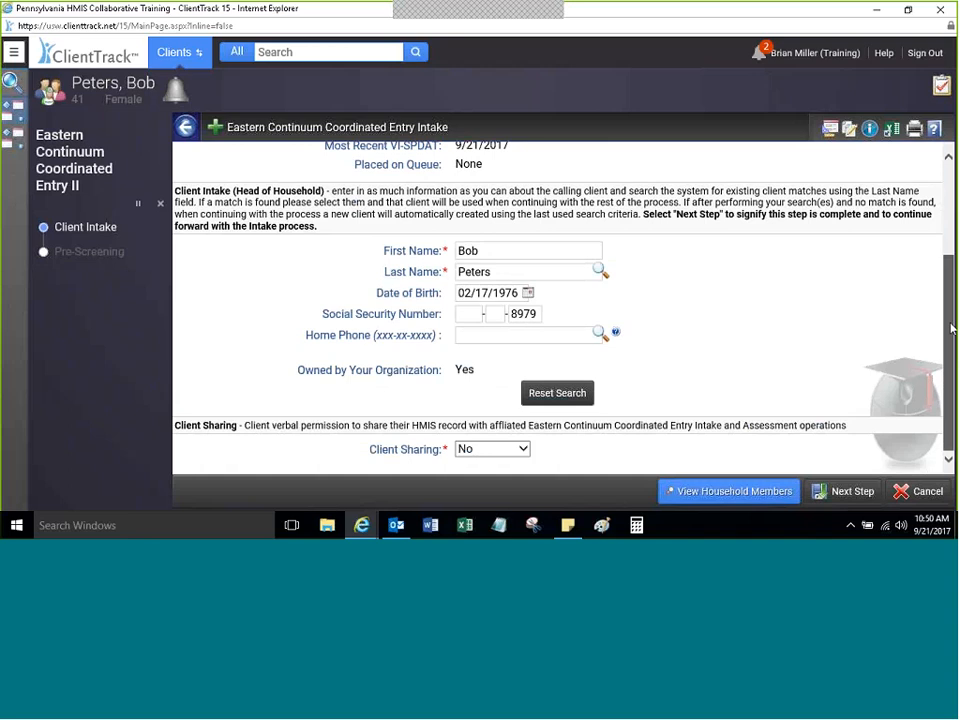
{"action": "left_click_drag", "start_coordinate": [951, 328], "coordinate": [940, 237]}
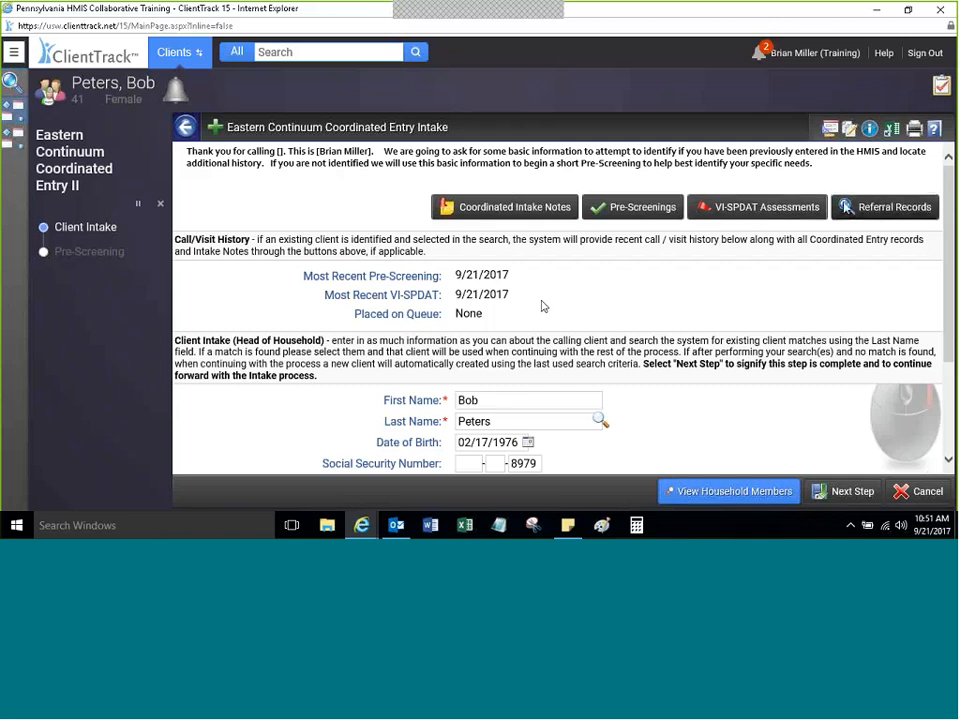
{"action": "left_click", "coordinate": [644, 208]}
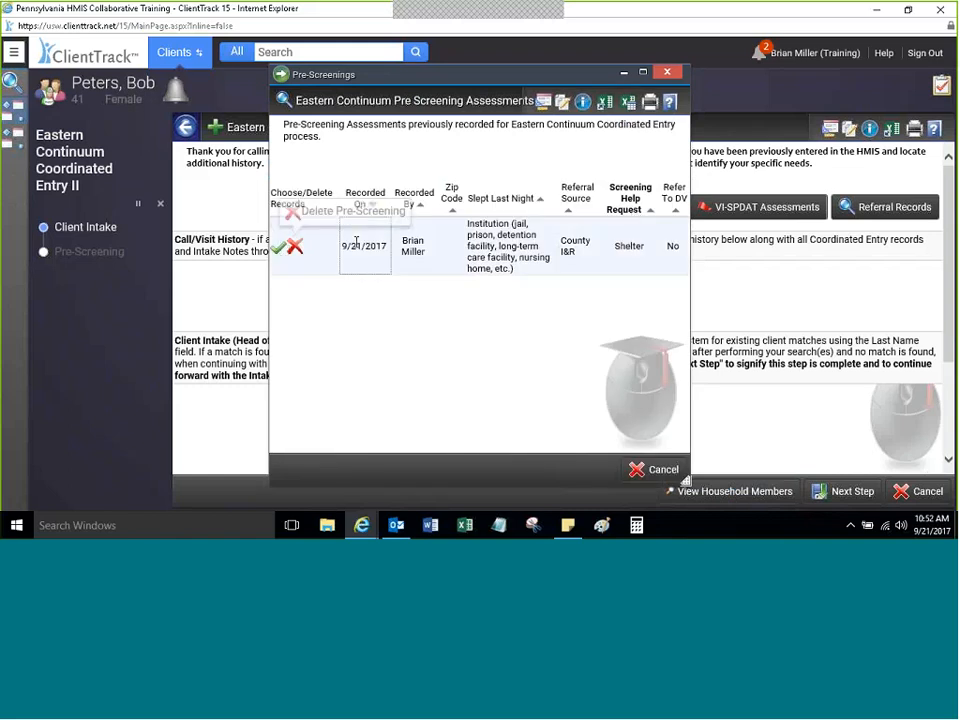
{"action": "left_click", "coordinate": [280, 248]}
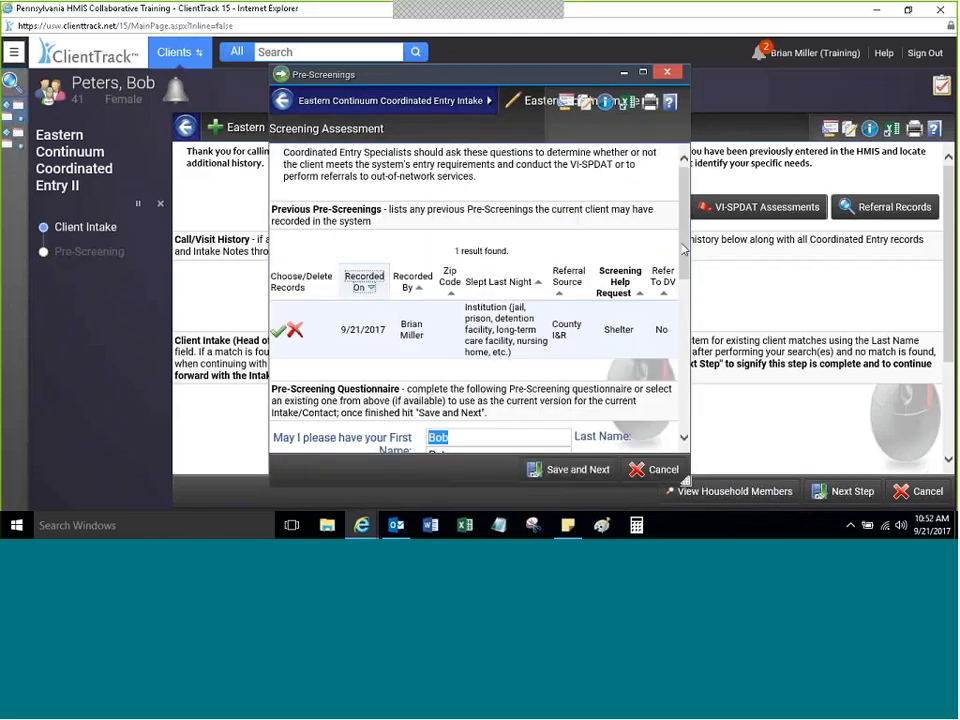
{"action": "scroll", "coordinate": [658, 349], "scroll_direction": "down", "scroll_amount": 3}
{"action": "scroll", "coordinate": [655, 345], "scroll_direction": "up", "scroll_amount": 3}
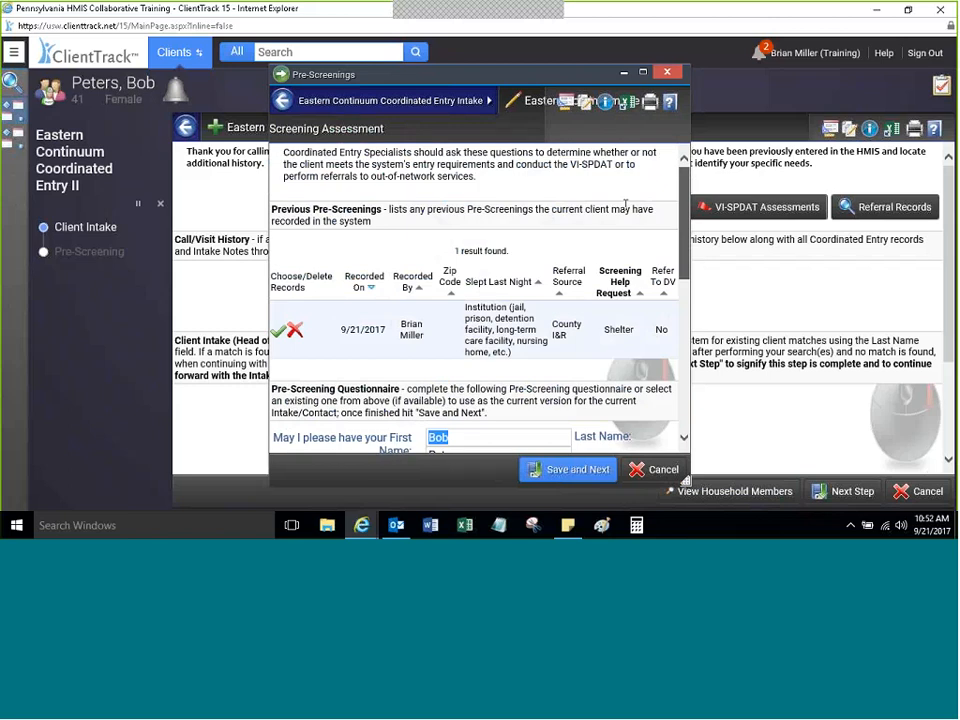
{"action": "left_click", "coordinate": [670, 74]}
{"action": "left_click", "coordinate": [707, 206]}
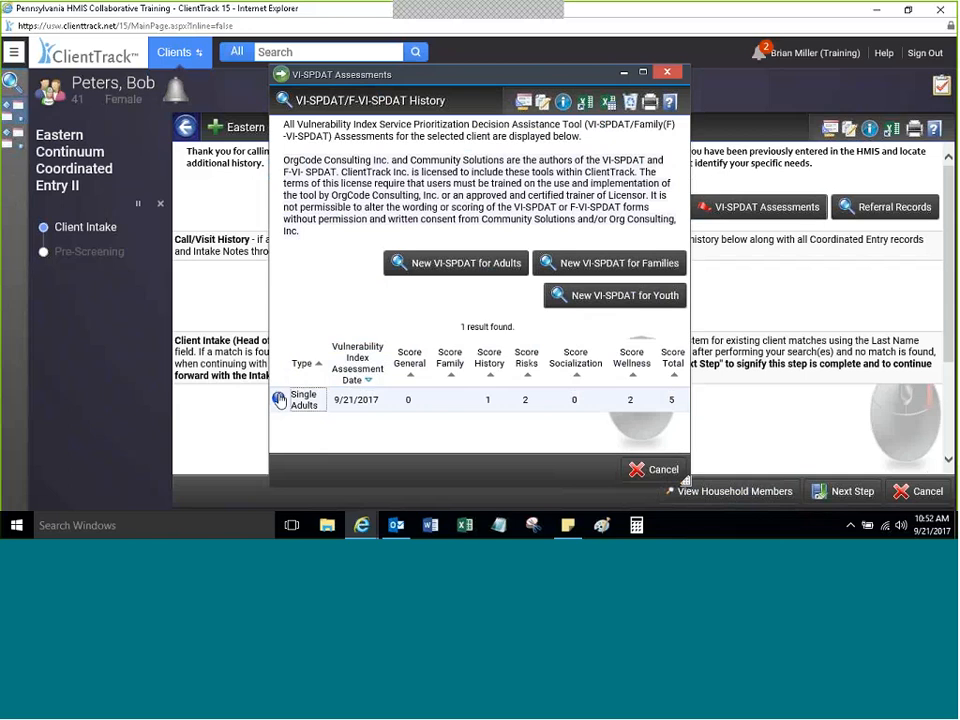
{"action": "left_click", "coordinate": [278, 399]}
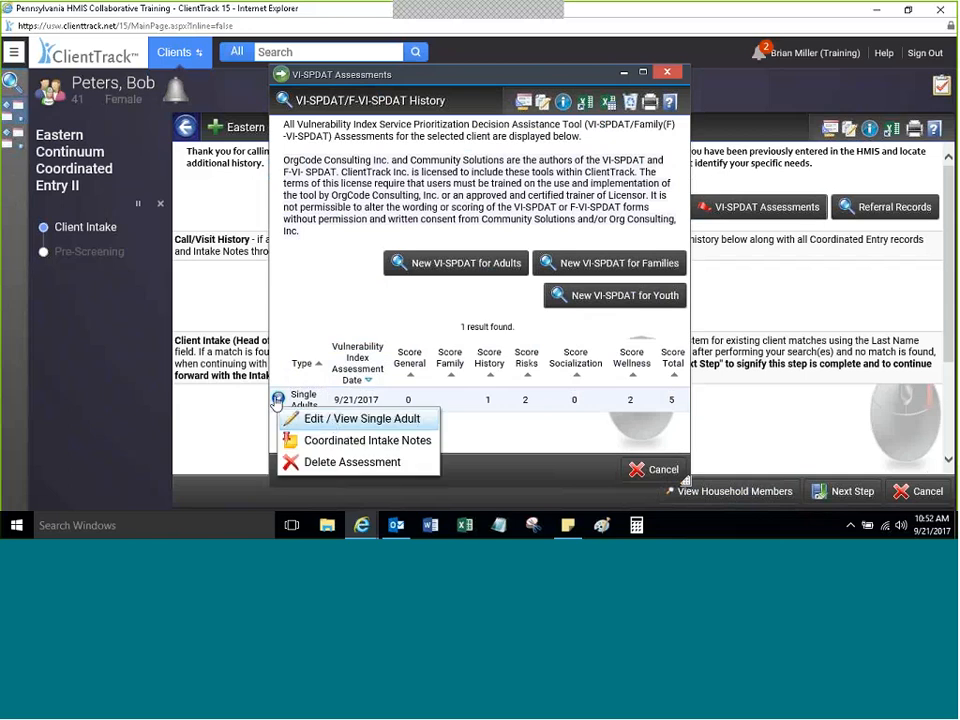
{"action": "left_click", "coordinate": [667, 76]}
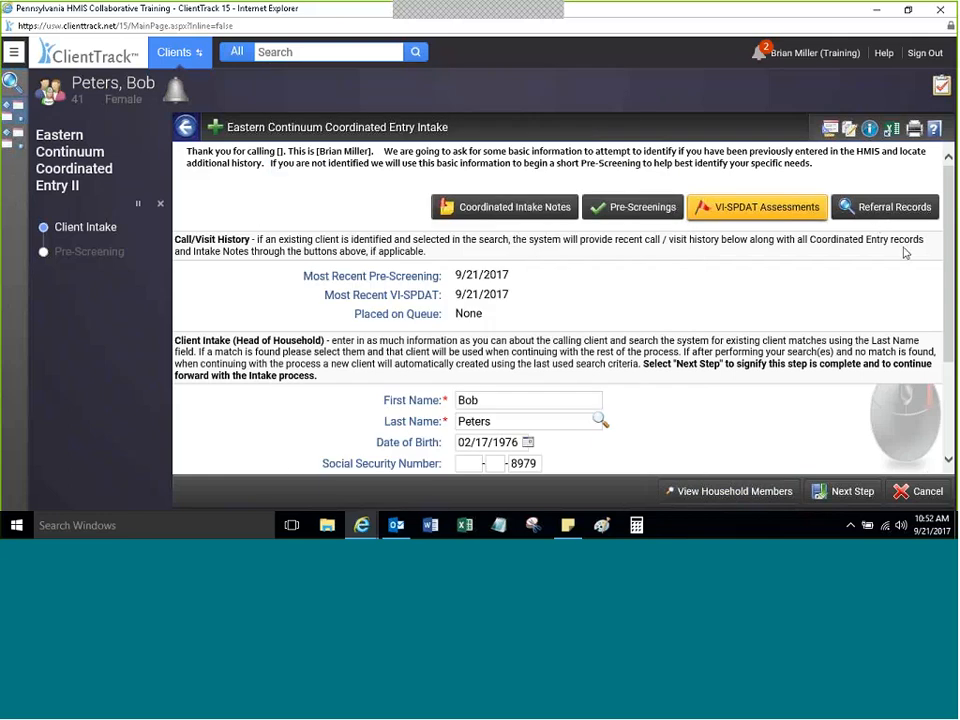
{"action": "left_click", "coordinate": [880, 208]}
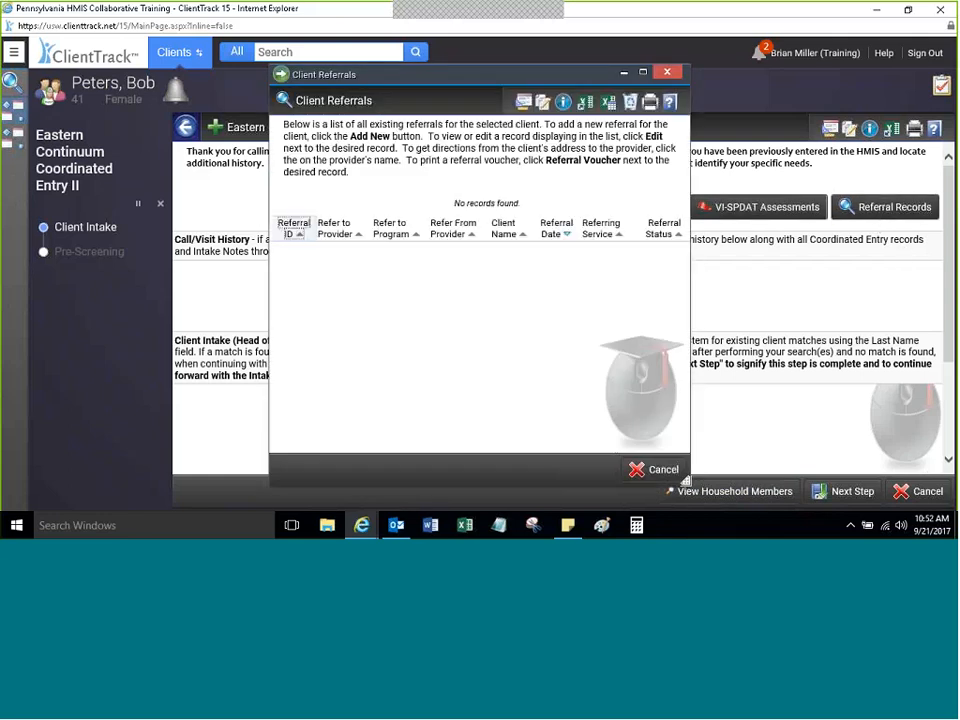
{"action": "left_click", "coordinate": [667, 74]}
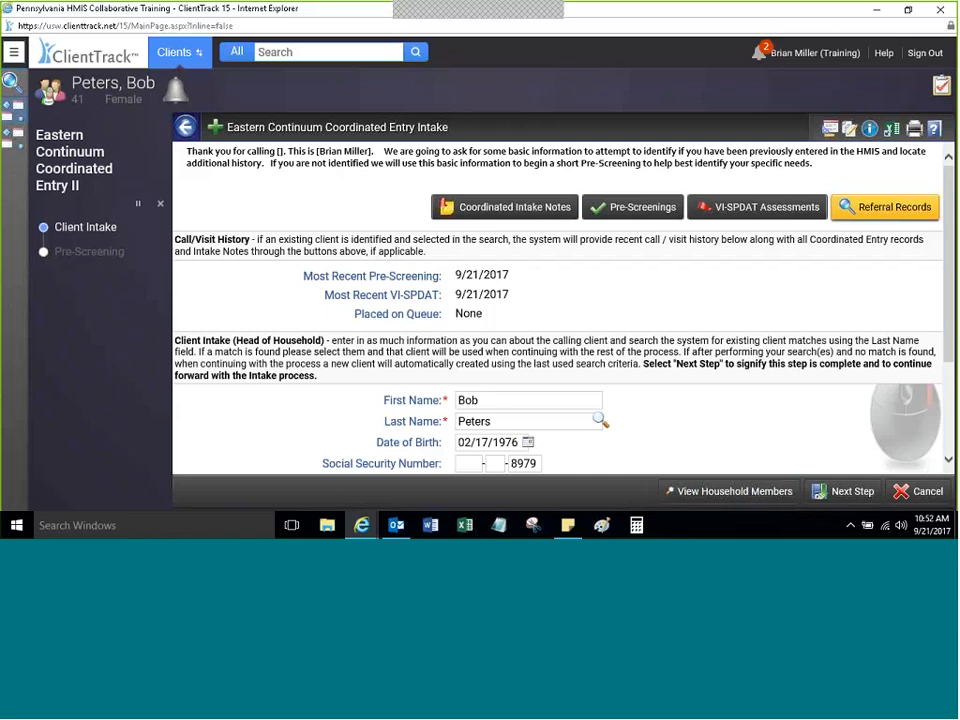
{"action": "left_click", "coordinate": [493, 209]}
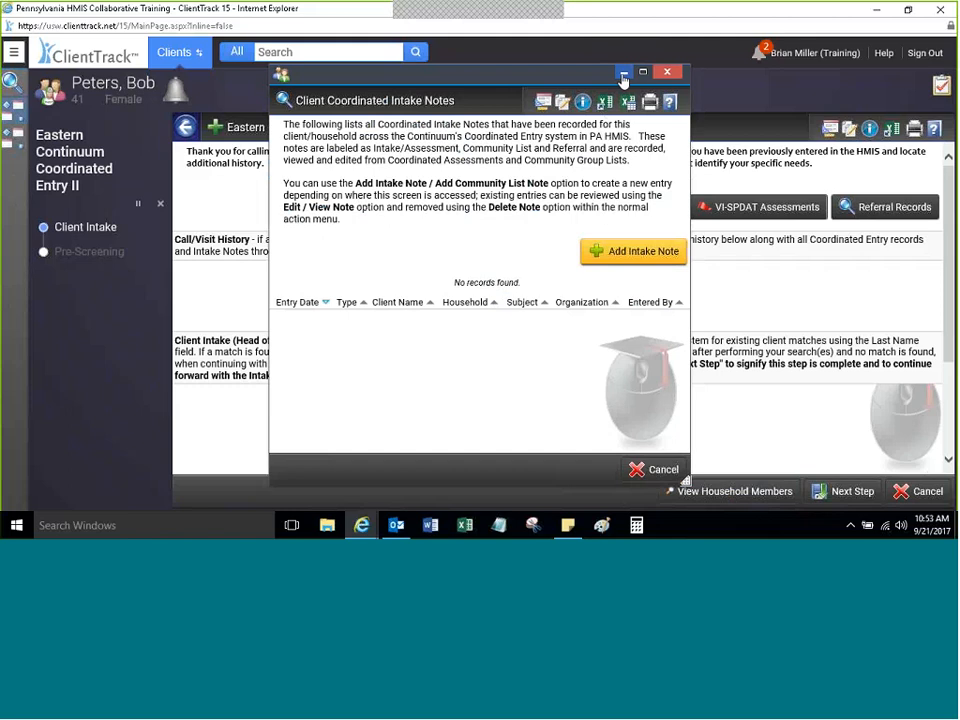
{"action": "left_click", "coordinate": [667, 72]}
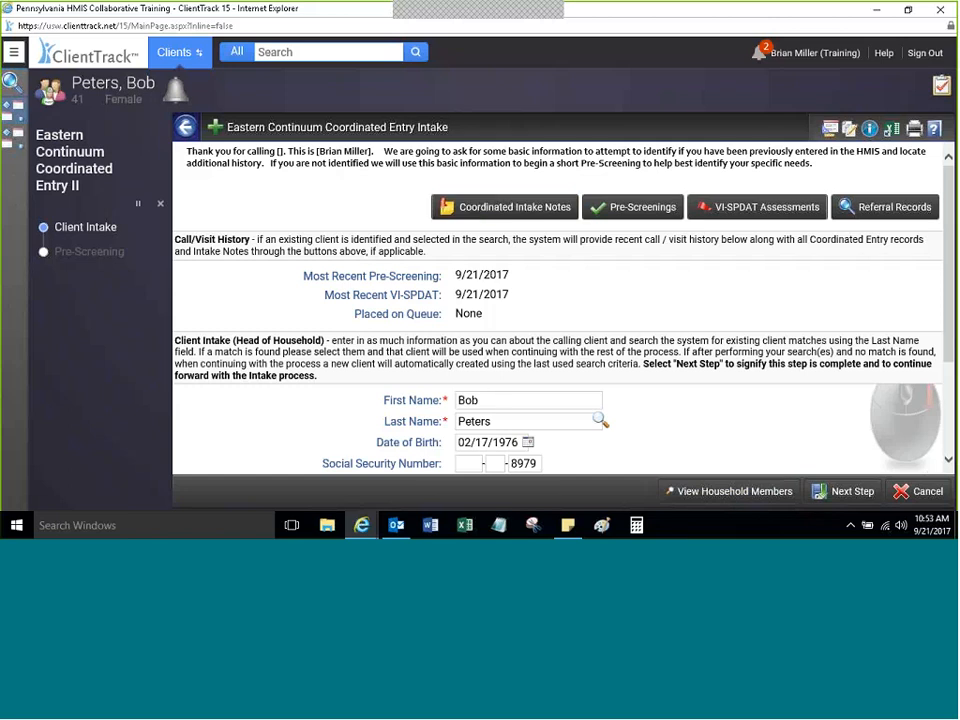
{"action": "left_click", "coordinate": [506, 204]}
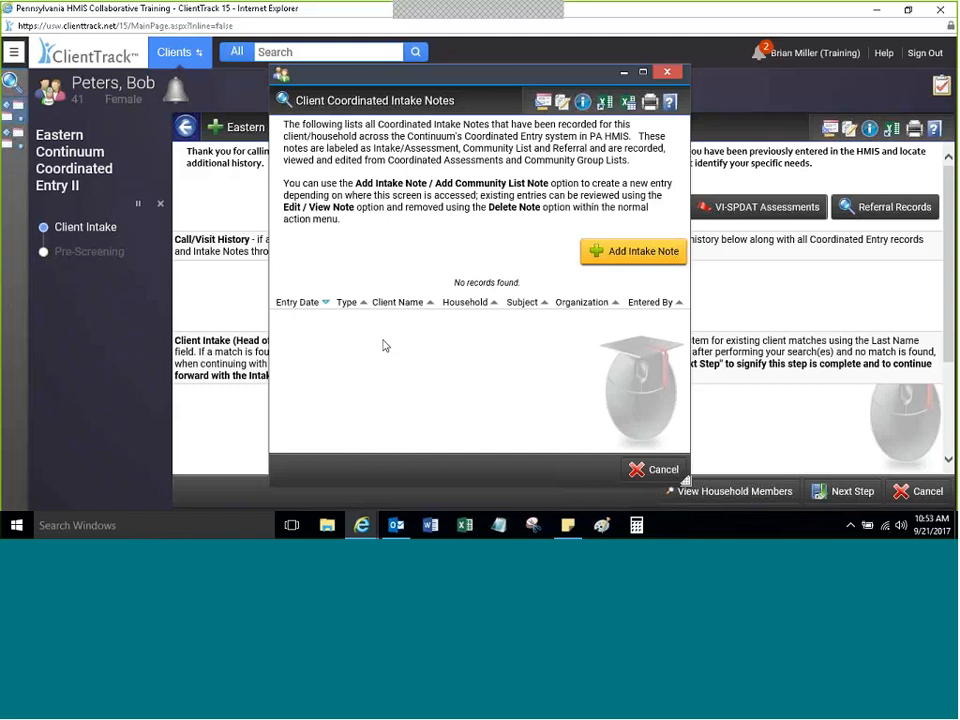
{"action": "left_click", "coordinate": [667, 71]}
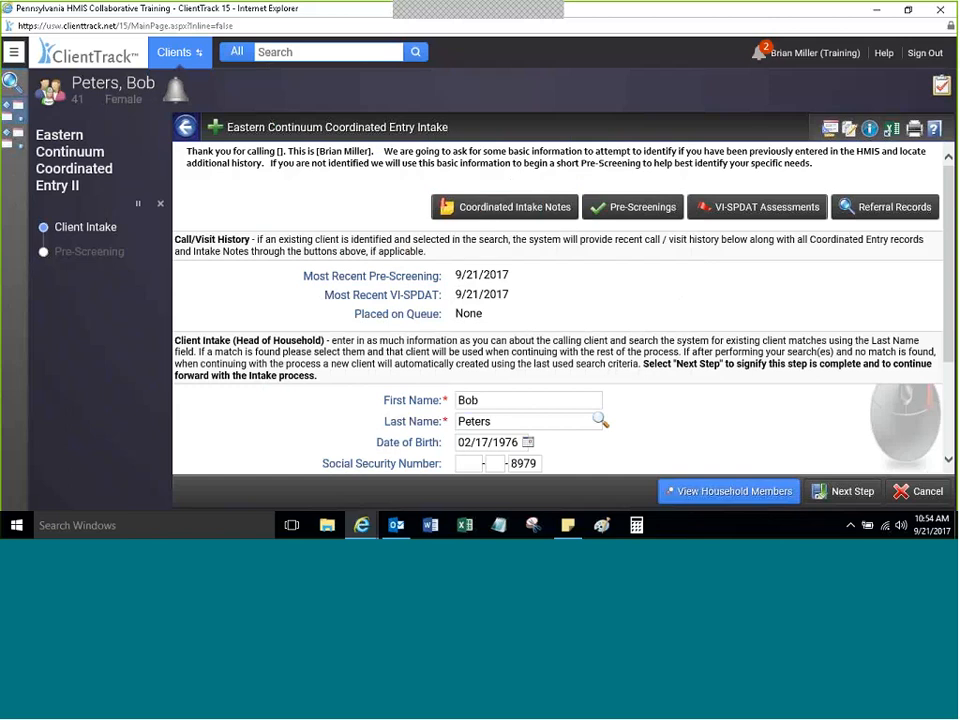
Step: Reset the intake search to clear the previously matched client
{"action": "left_click_drag", "start_coordinate": [952, 211], "coordinate": [934, 303]}
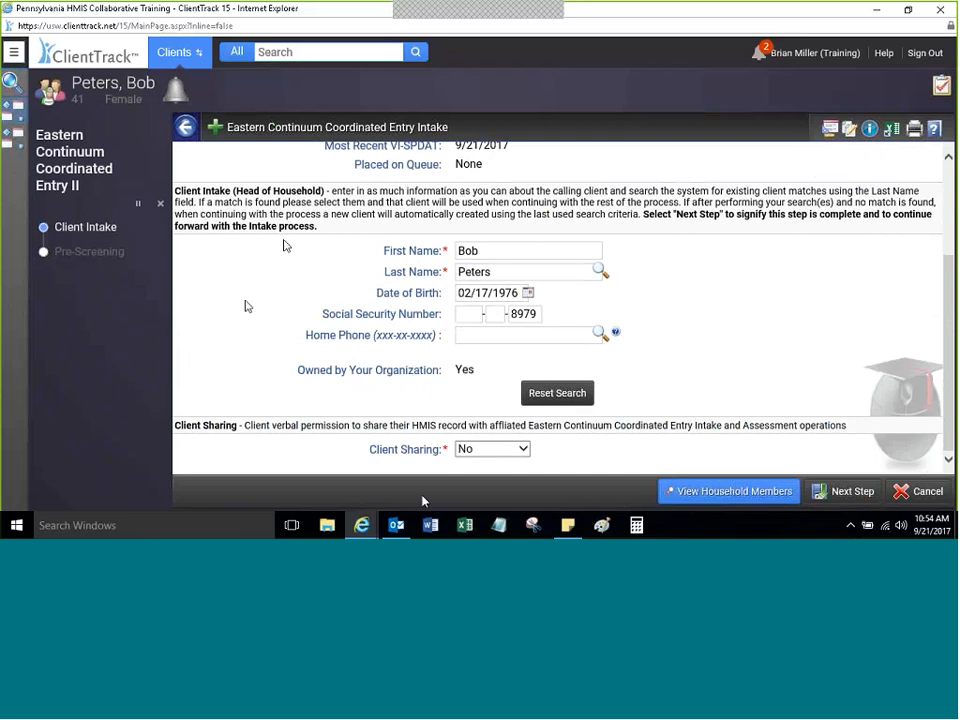
{"action": "left_click", "coordinate": [556, 393]}
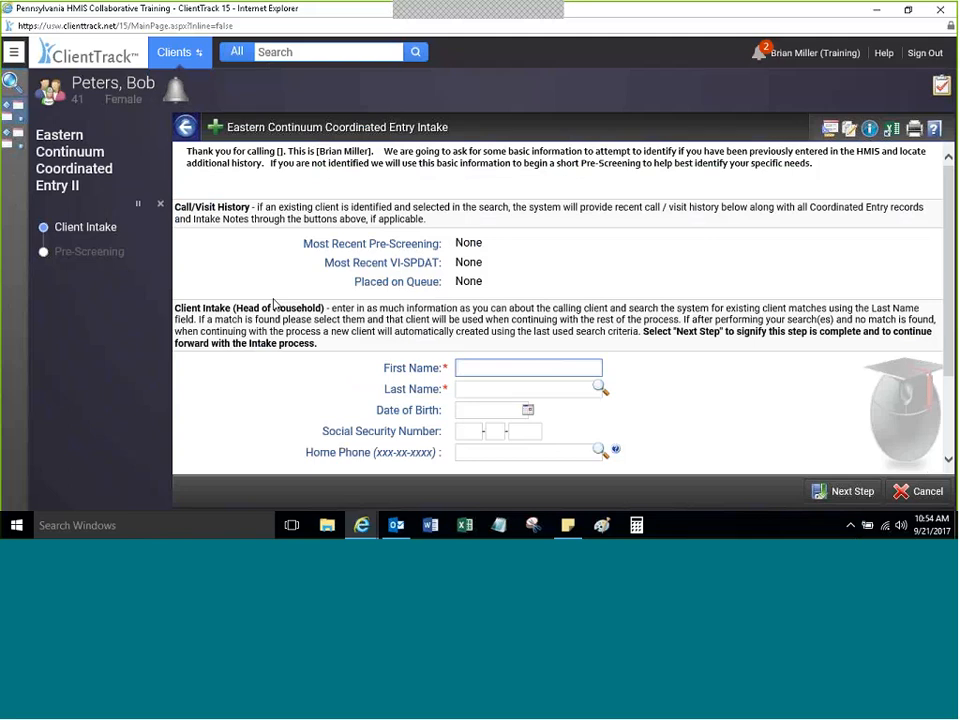
Step: Enter the caller's first name and partial last name, then run the client search
{"action": "left_click", "coordinate": [948, 218]}
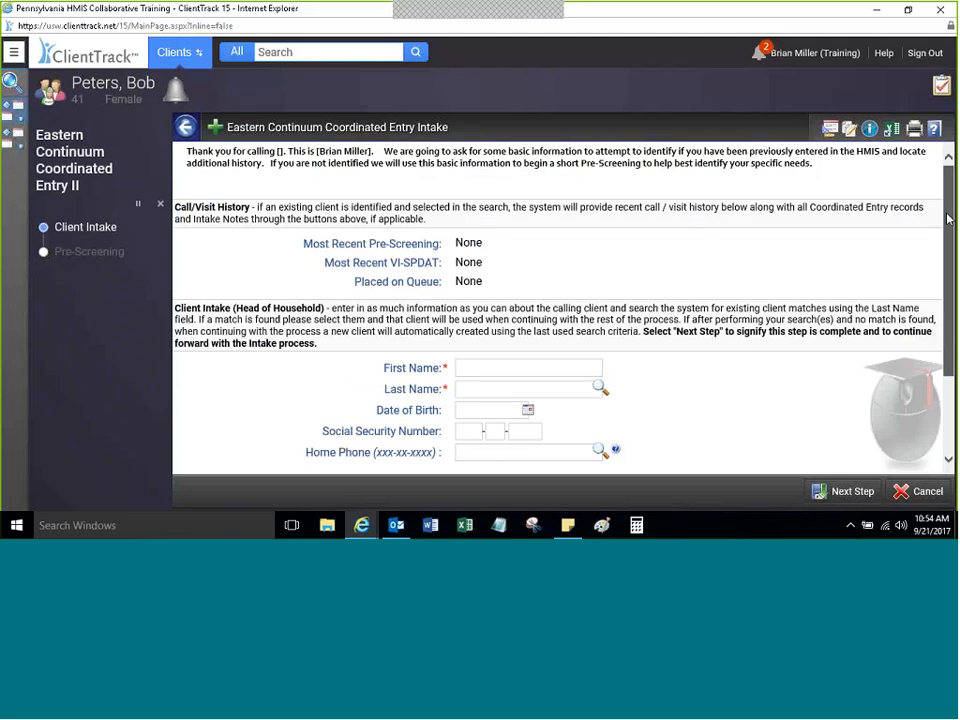
{"action": "left_click_drag", "start_coordinate": [948, 218], "coordinate": [940, 254]}
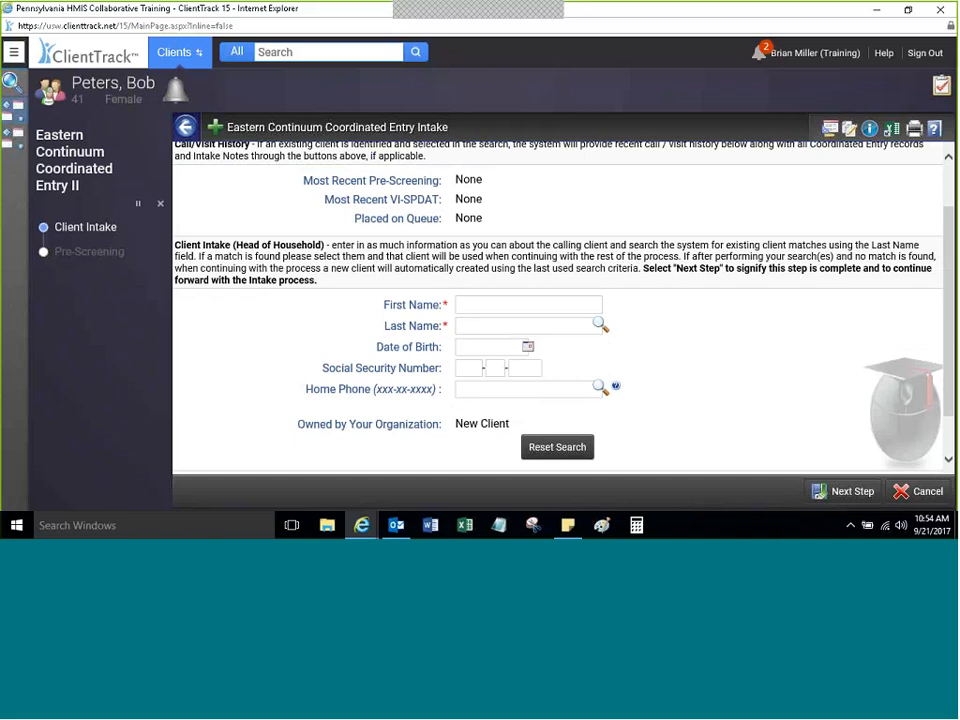
{"action": "left_click", "coordinate": [463, 303]}
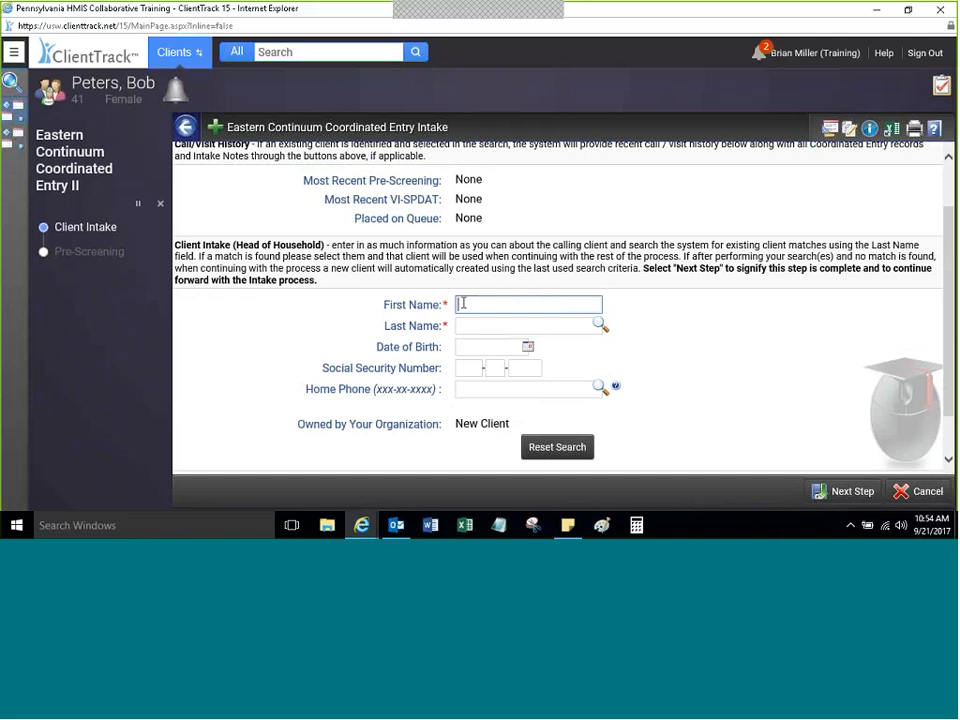
{"action": "type", "text": "z"}
{"action": "key", "text": "BackSpace"}
{"action": "type", "text": "Tony"}
{"action": "key", "text": "Tab"}
{"action": "type", "text": "Aik"}
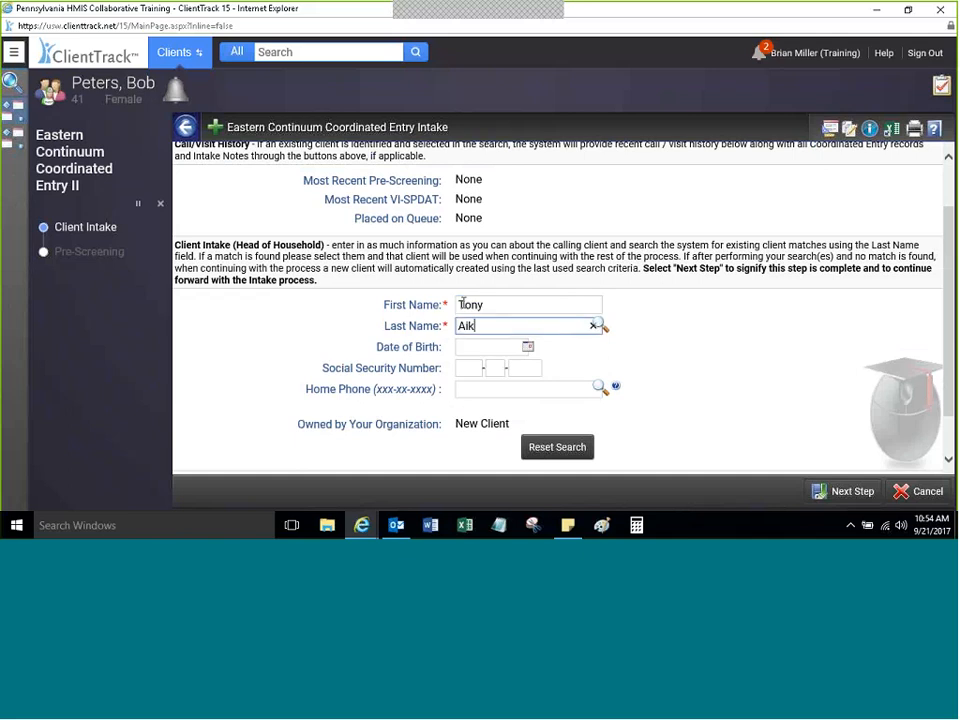
{"action": "key", "text": "Return"}
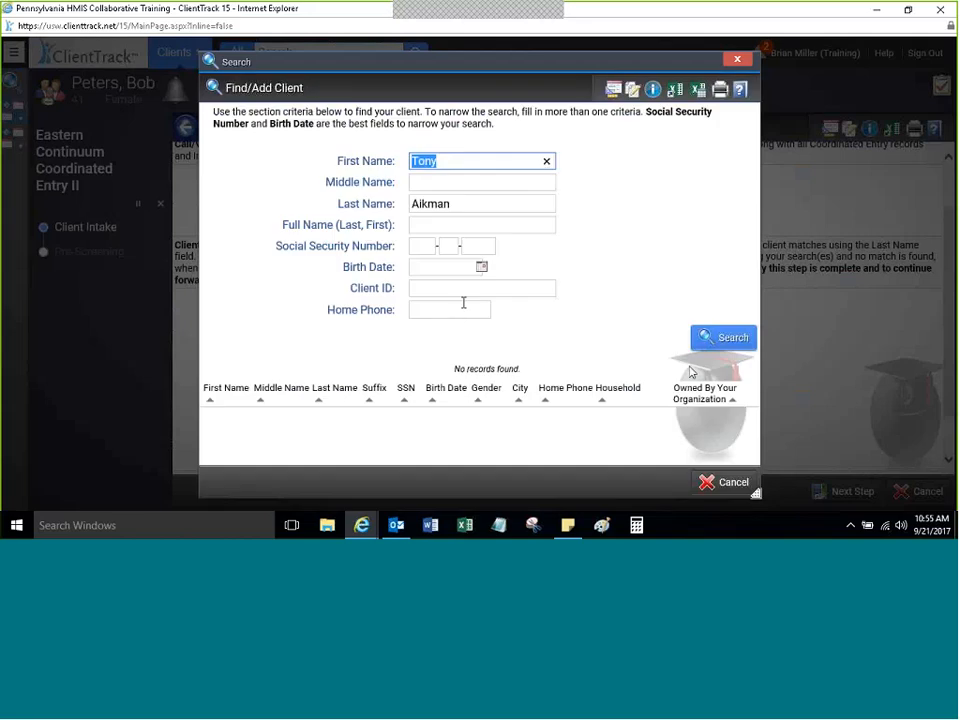
Step: Close the empty search results and enter the caller's birth date and last four SSN digits
{"action": "left_click", "coordinate": [724, 487]}
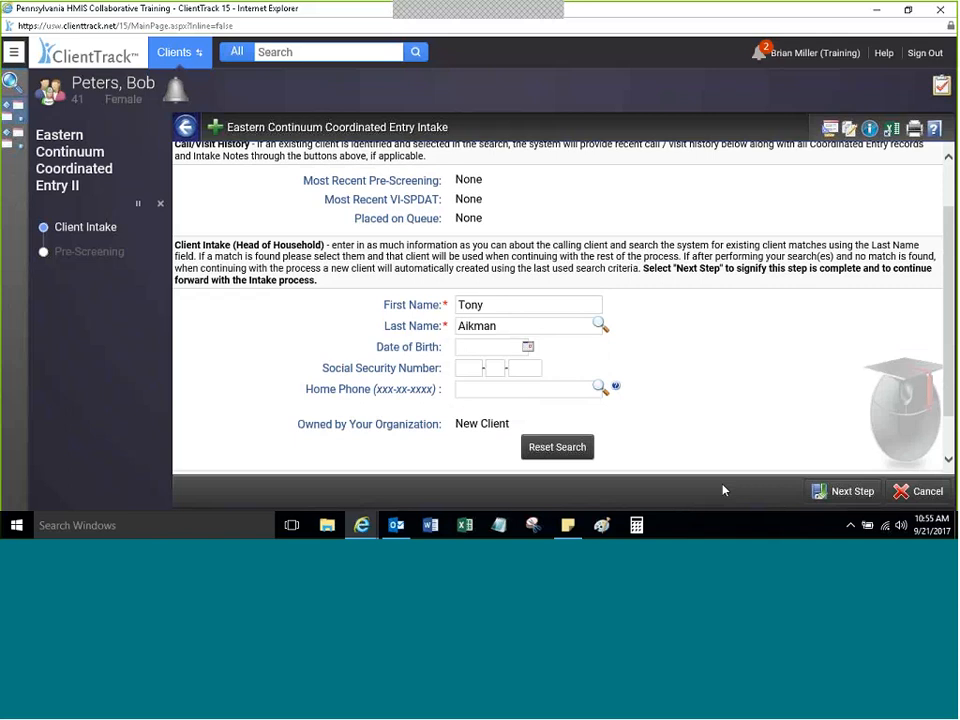
{"action": "left_click_drag", "start_coordinate": [943, 242], "coordinate": [943, 277]}
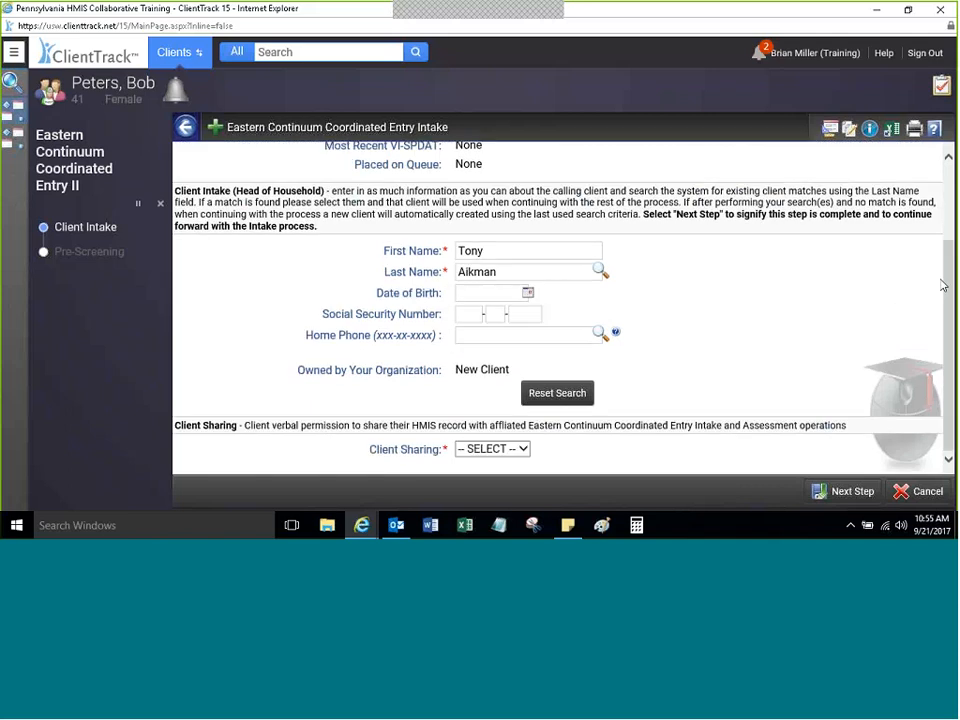
{"action": "left_click", "coordinate": [477, 292]}
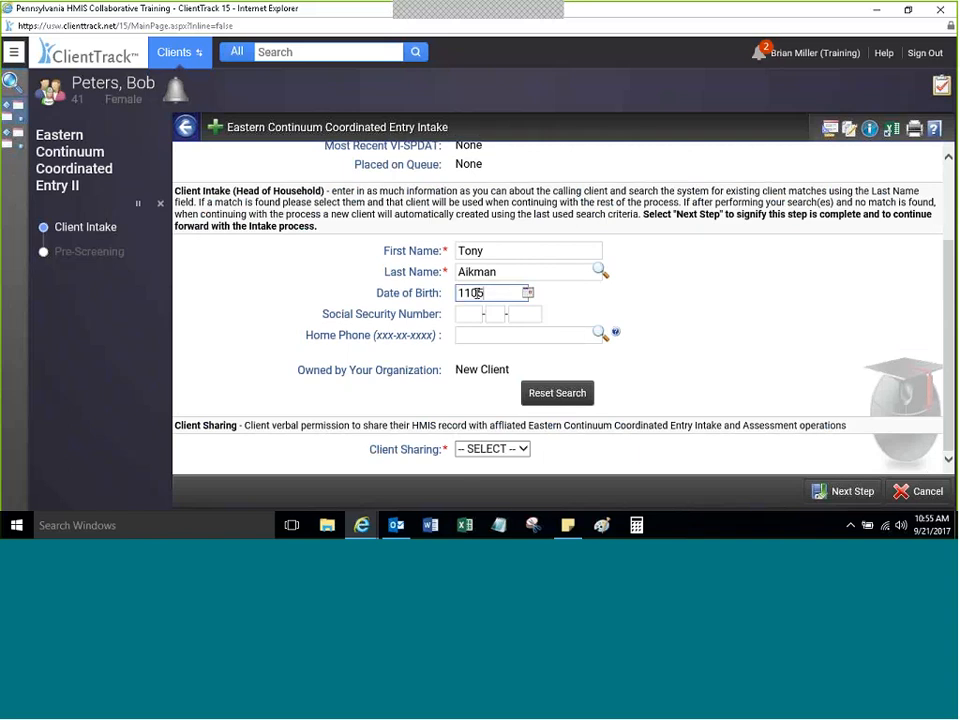
{"action": "key", "text": "Tab"}
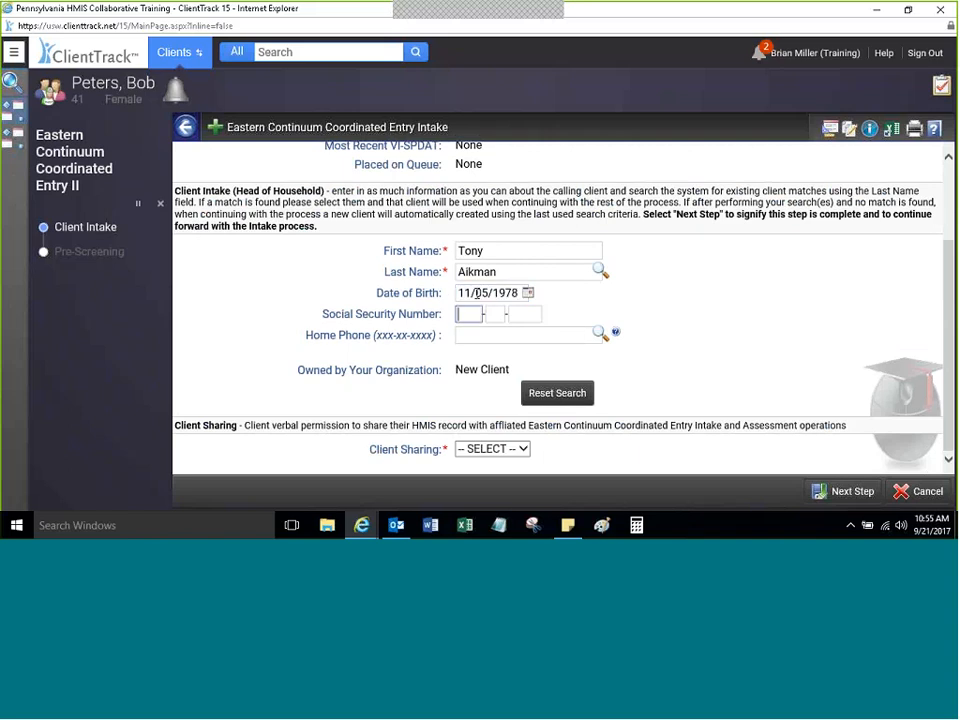
{"action": "key", "text": "Tab"}
{"action": "key", "text": "Tab"}
{"action": "key", "text": "Tab"}
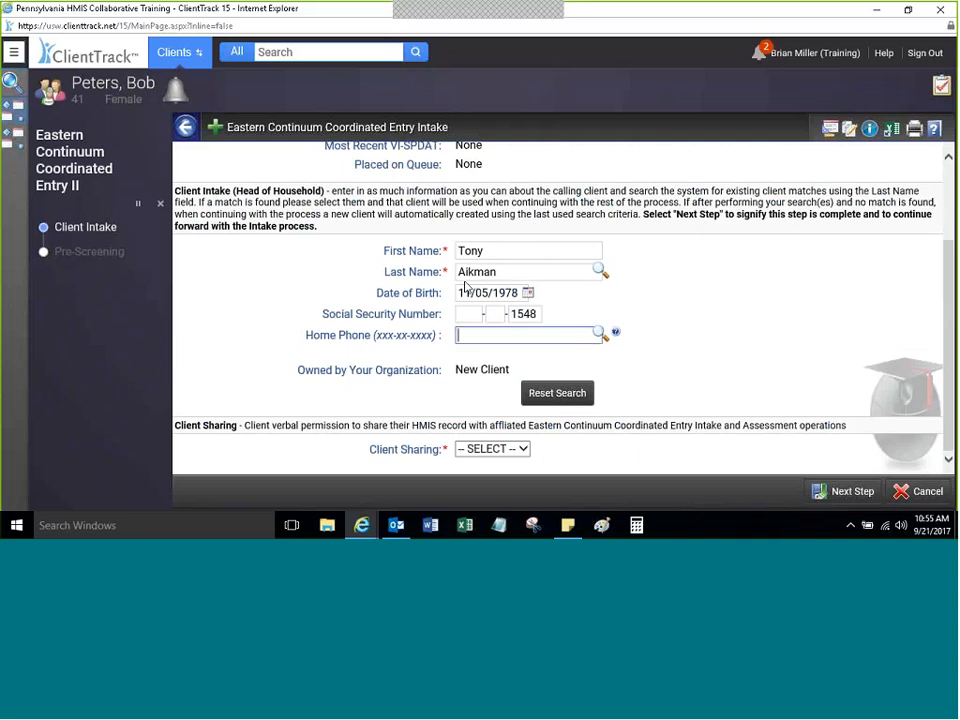
{"action": "left_click", "coordinate": [662, 313]}
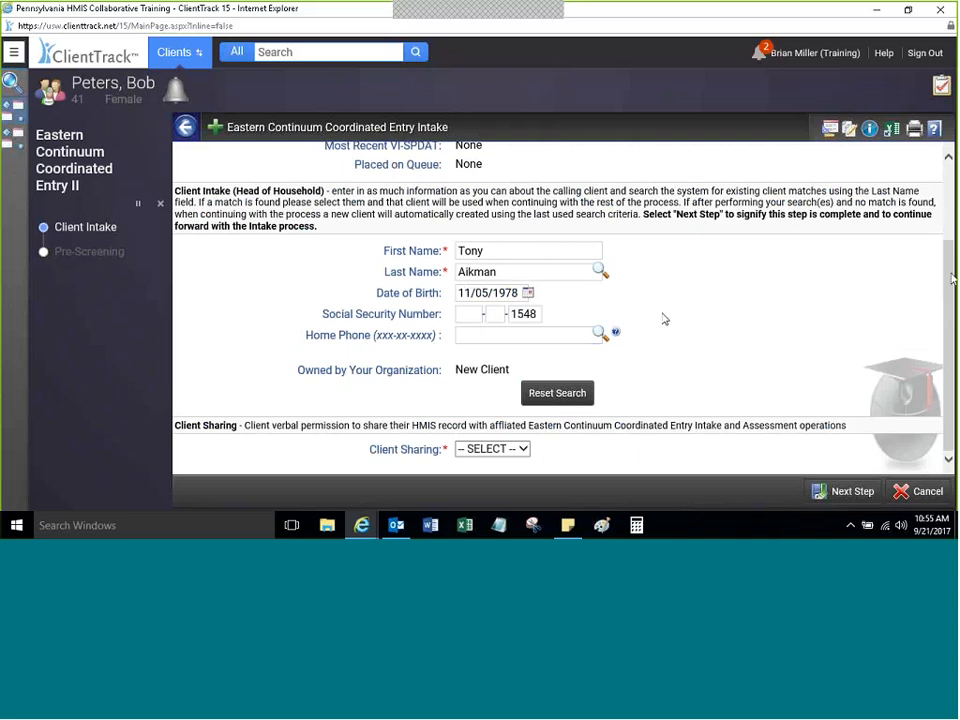
{"action": "scroll", "coordinate": [950, 290], "scroll_direction": "up", "scroll_amount": 2}
{"action": "scroll", "coordinate": [952, 330], "scroll_direction": "down", "scroll_amount": 2}
Step: Choose Yes in the Client Sharing dropdown to record the caller's verbal consent
{"action": "left_click", "coordinate": [525, 454]}
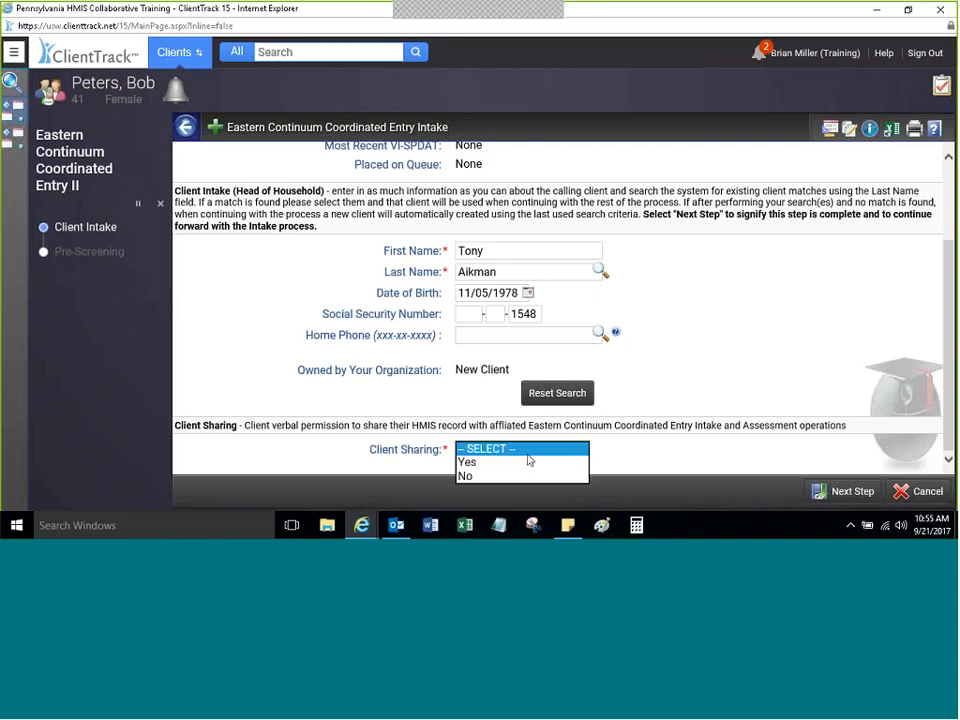
{"action": "left_click", "coordinate": [628, 478]}
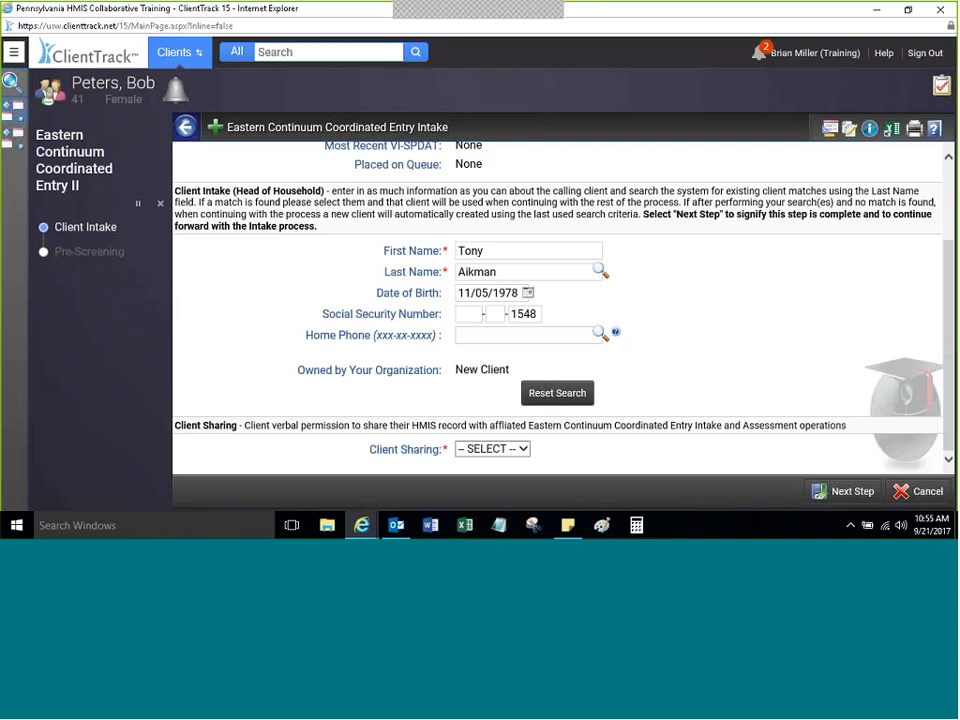
{"action": "left_click", "coordinate": [523, 448]}
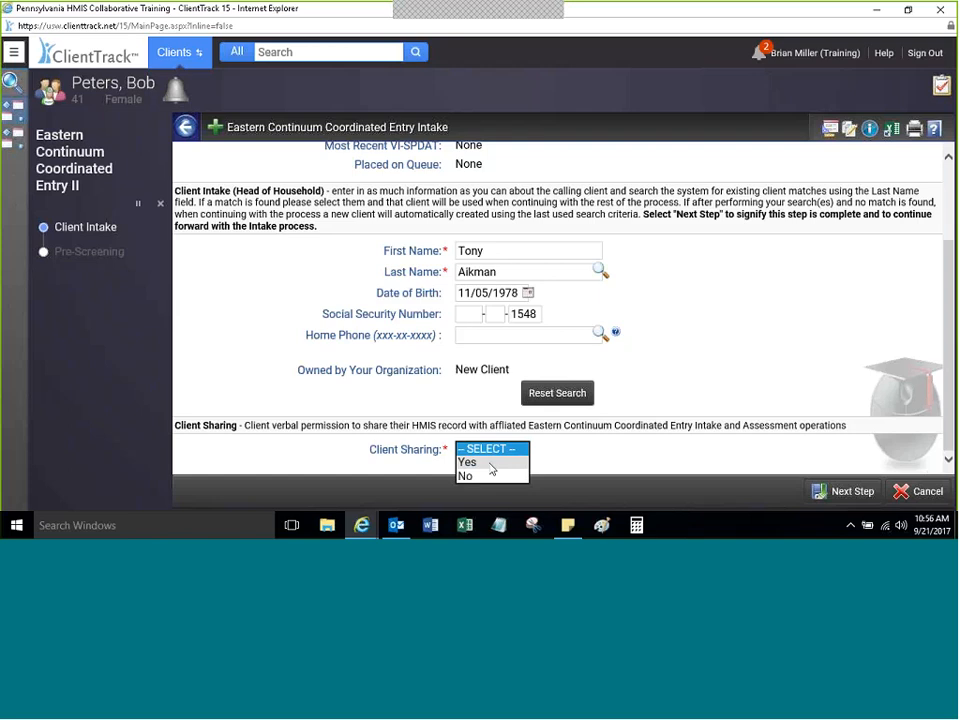
{"action": "left_click", "coordinate": [491, 463]}
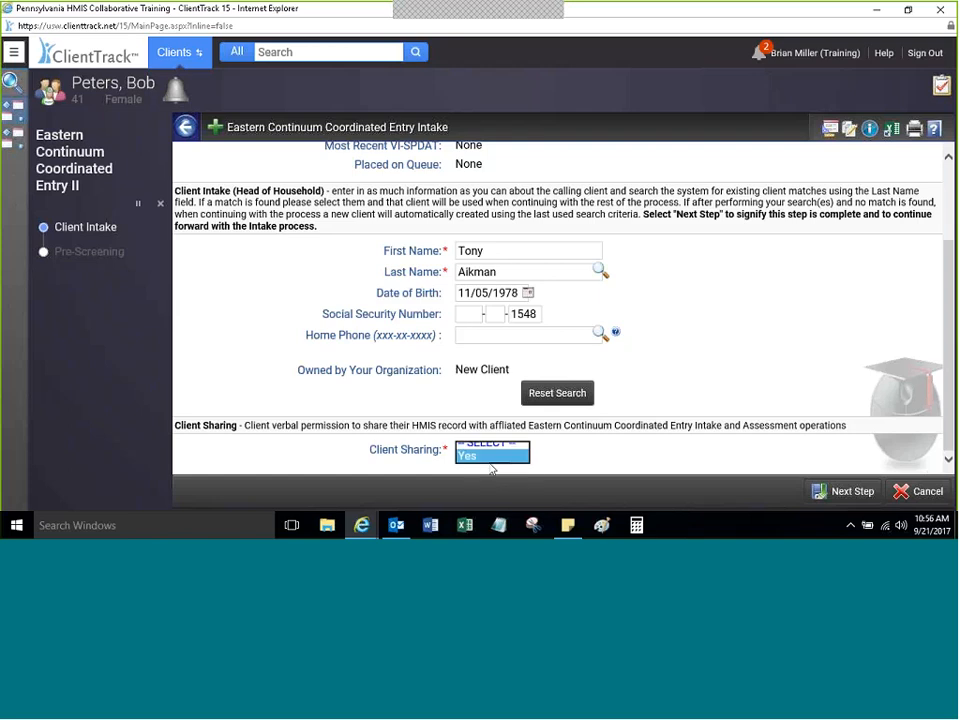
{"action": "left_click", "coordinate": [590, 449]}
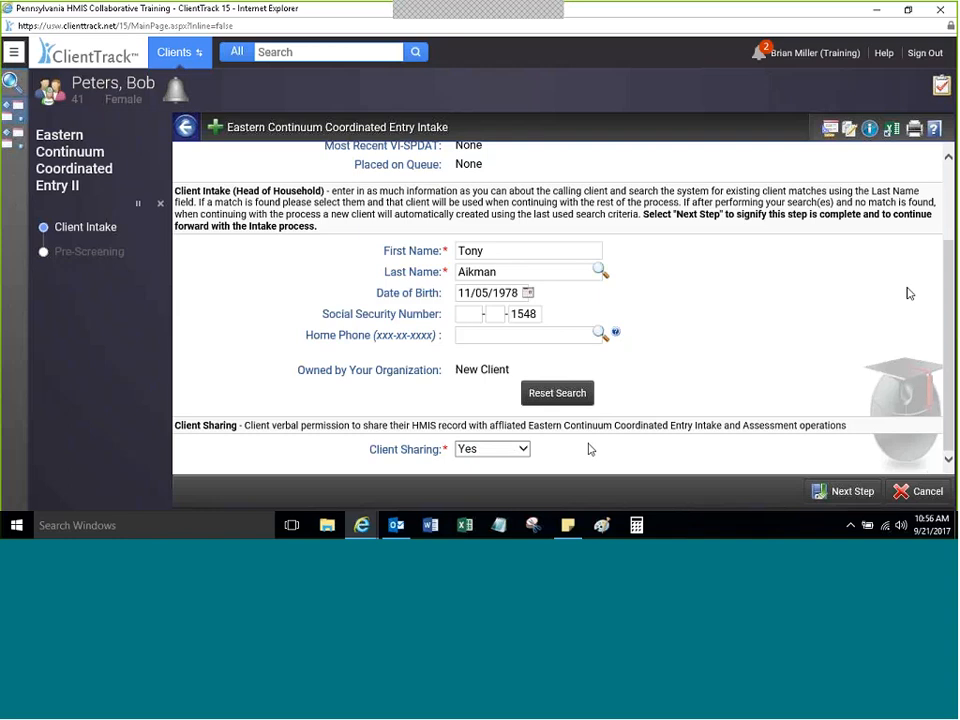
{"action": "left_click", "coordinate": [484, 452]}
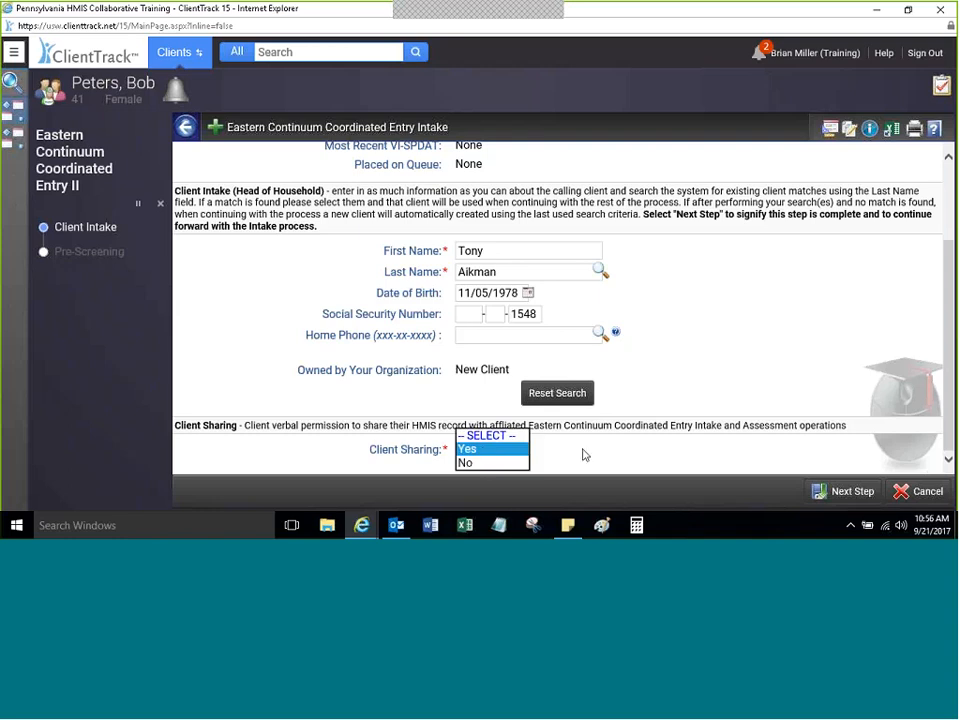
{"action": "key", "text": "Return"}
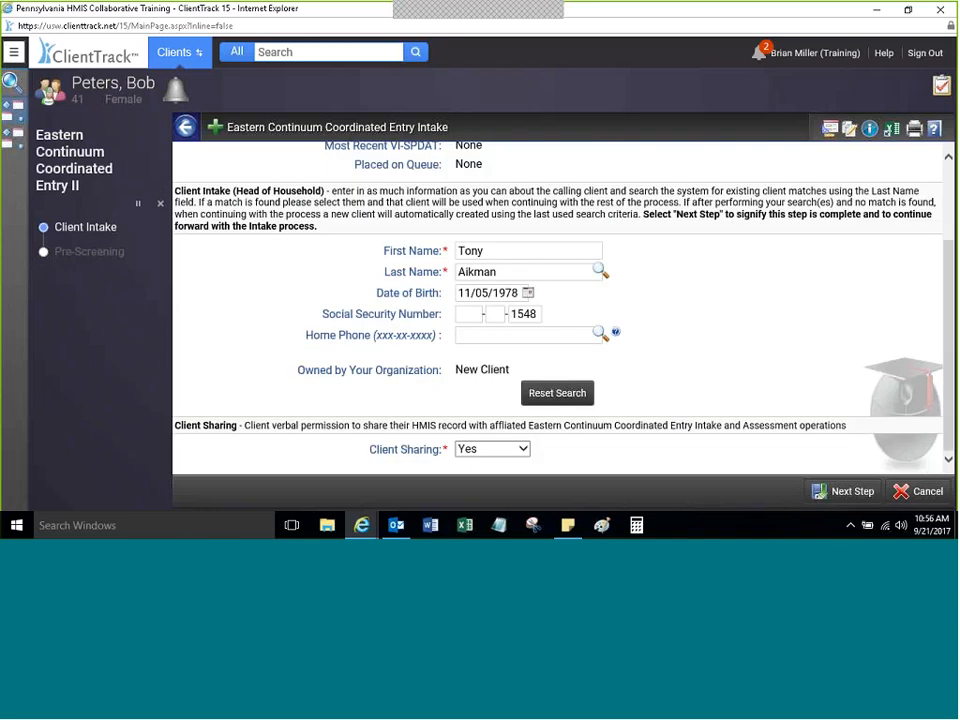
Step: Use Next Step twice, passing the possible-duplicates warning to continue as a new client
{"action": "left_click", "coordinate": [840, 492]}
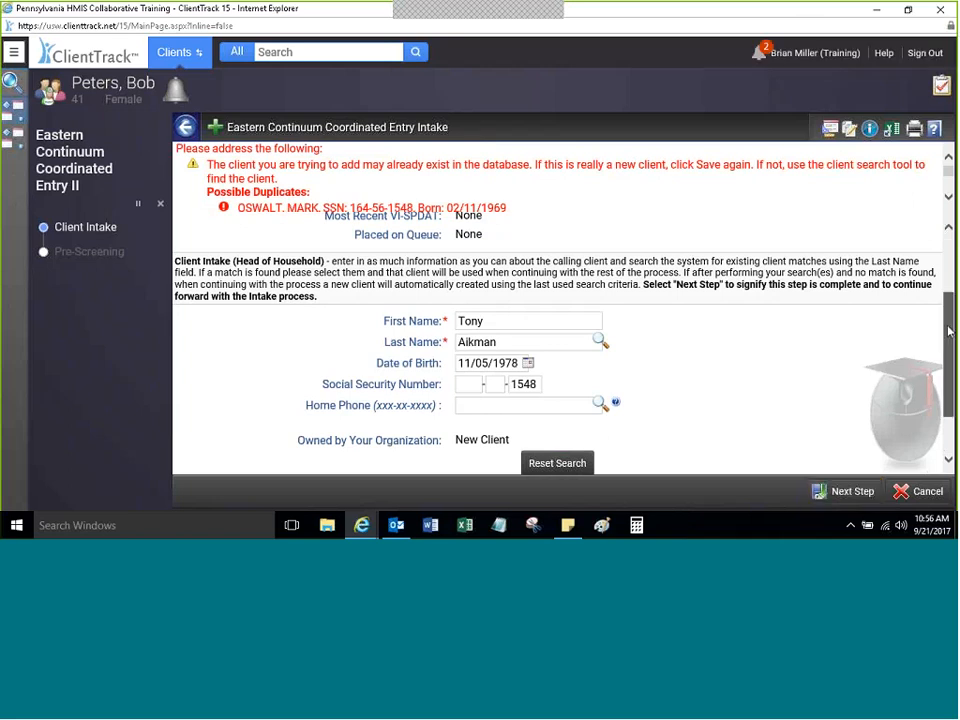
{"action": "left_click_drag", "start_coordinate": [948, 331], "coordinate": [953, 231]}
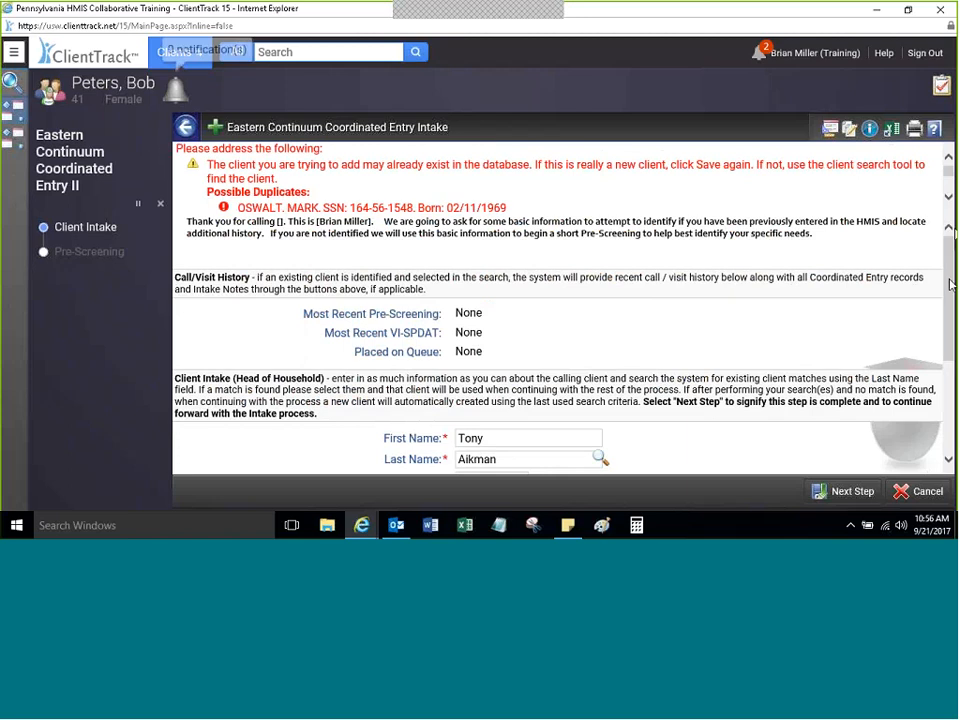
{"action": "scroll", "coordinate": [922, 401], "scroll_direction": "down", "scroll_amount": 2}
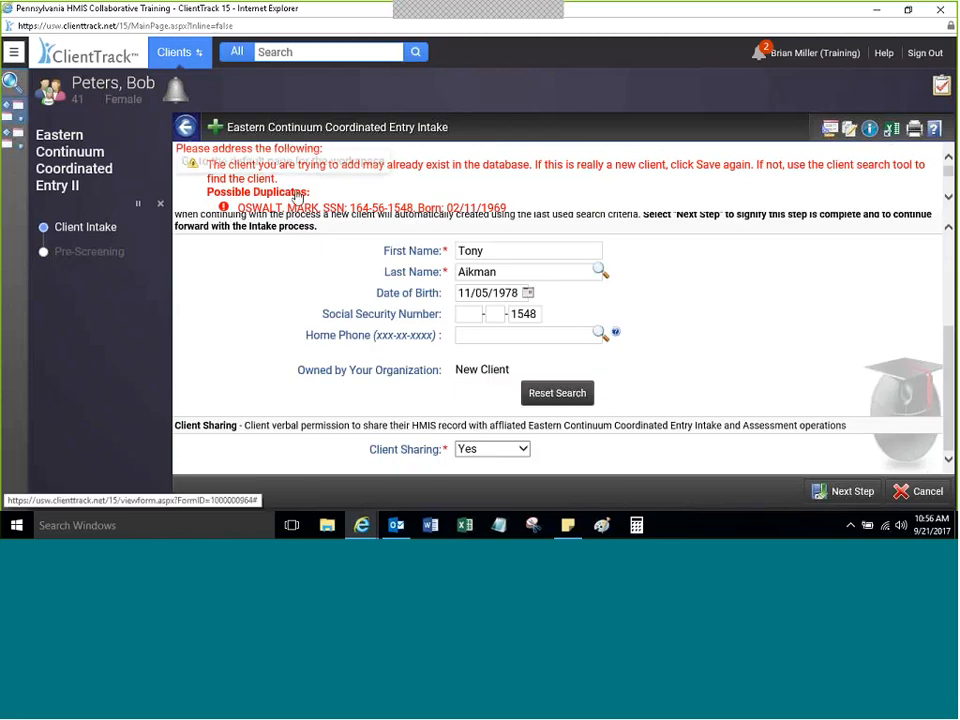
{"action": "left_click", "coordinate": [830, 494]}
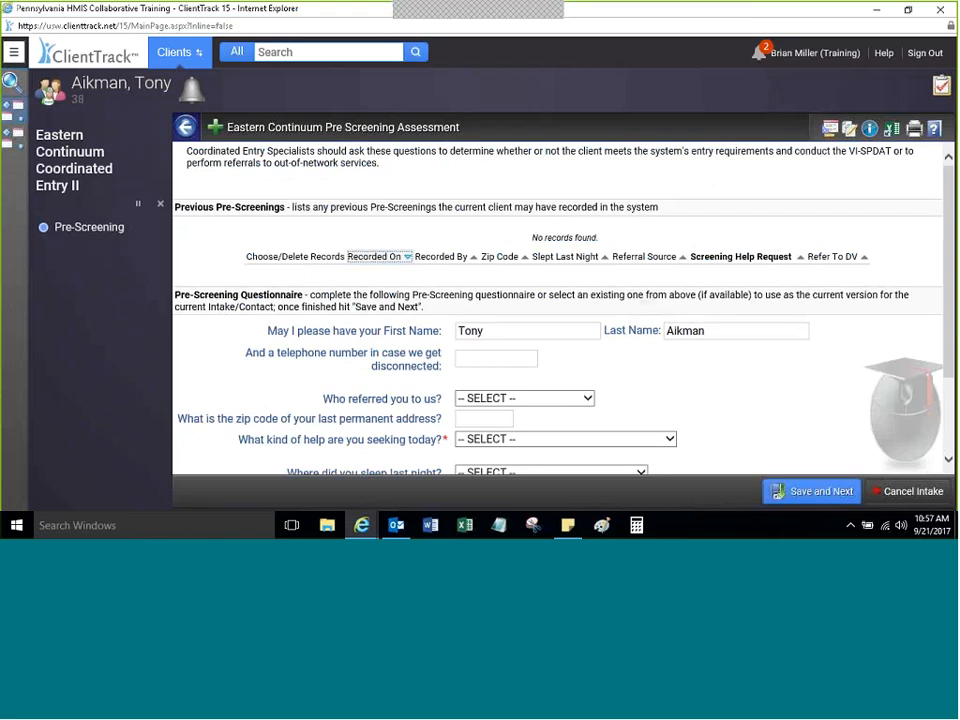
Step: Pick Church as the referral source and enter the last permanent zip code
{"action": "scroll", "coordinate": [921, 302], "scroll_direction": "down", "scroll_amount": 2}
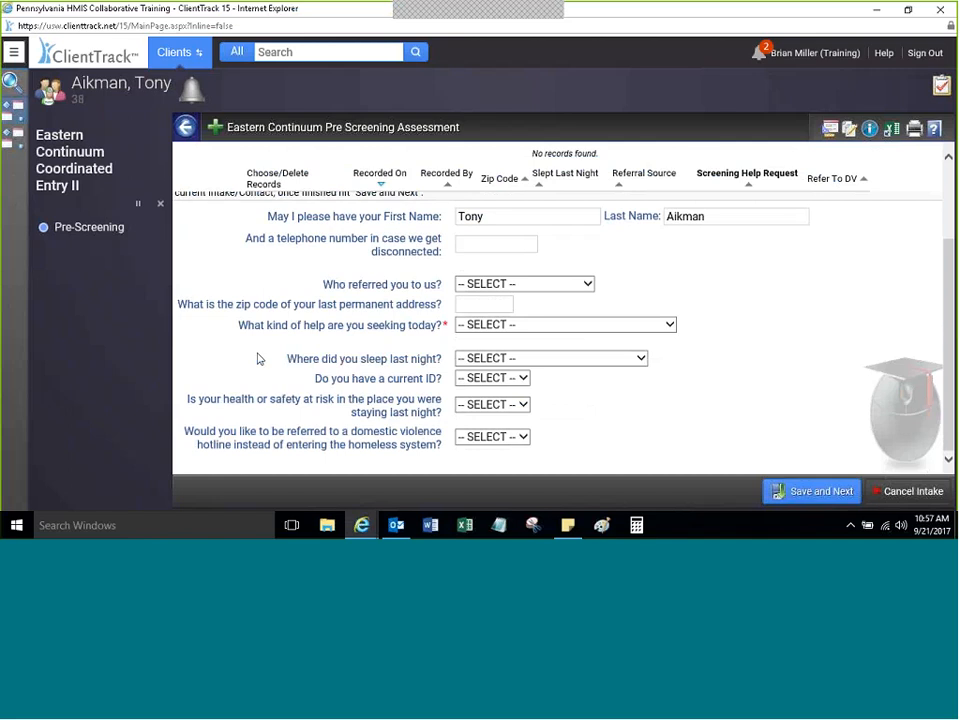
{"action": "scroll", "coordinate": [946, 328], "scroll_direction": "up", "scroll_amount": 2}
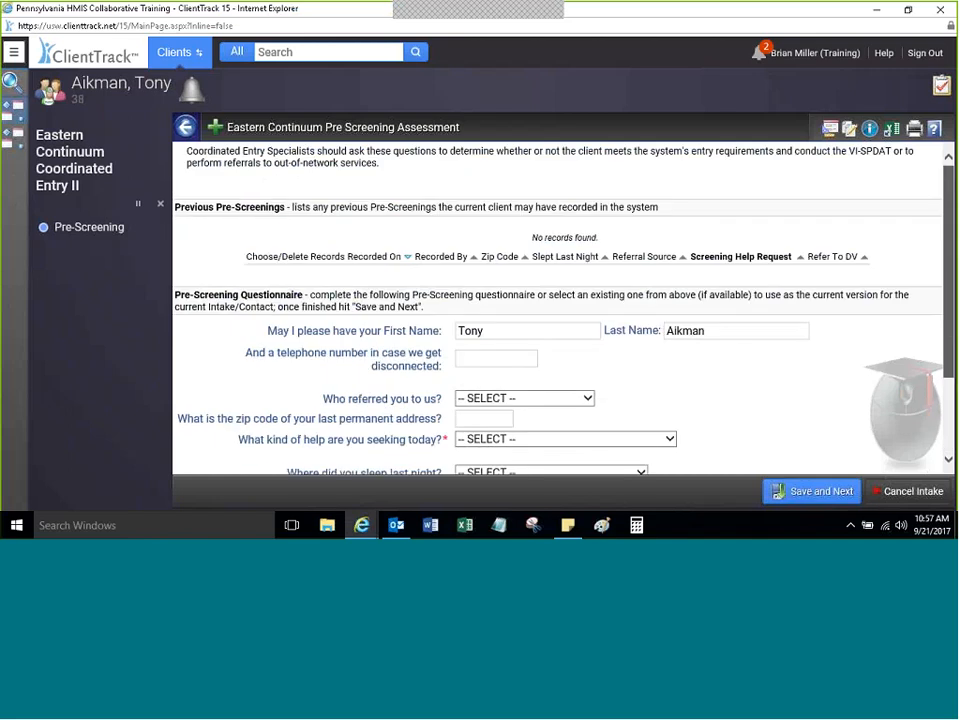
{"action": "scroll", "coordinate": [841, 297], "scroll_direction": "down", "scroll_amount": 2}
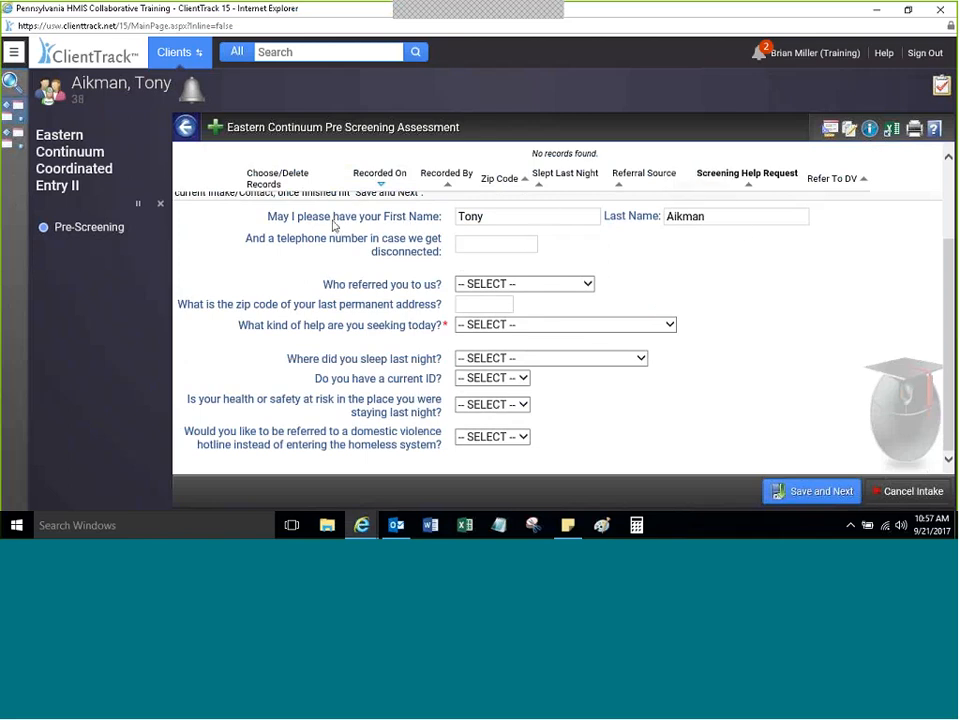
{"action": "left_click", "coordinate": [480, 284]}
{"action": "left_click", "coordinate": [480, 325]}
{"action": "left_click", "coordinate": [489, 306]}
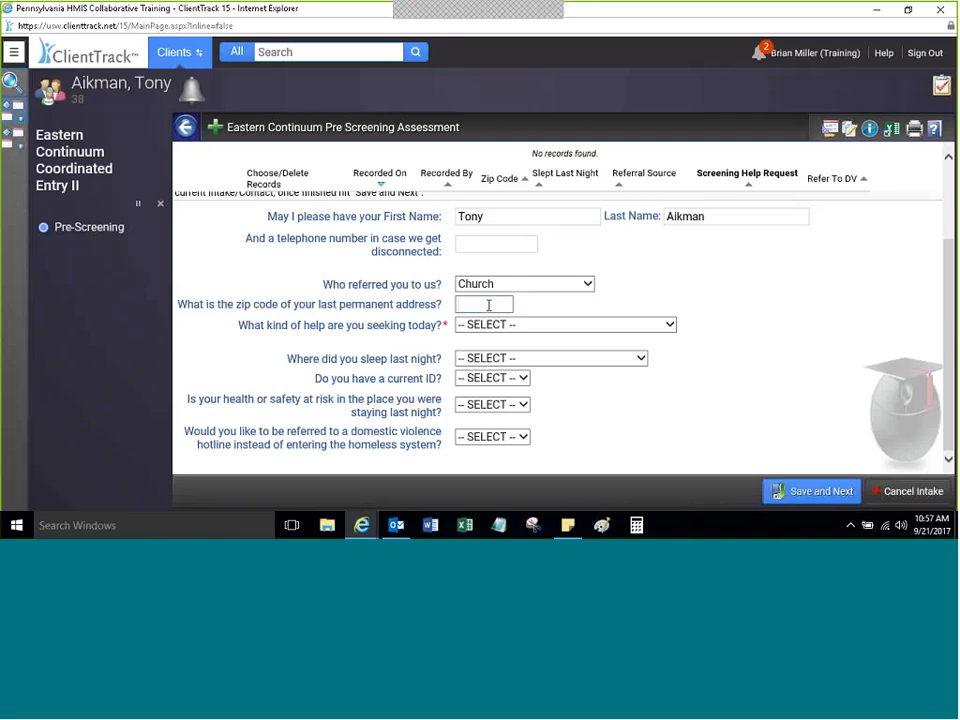
{"action": "type", "text": "18654"}
{"action": "key", "text": "Tab"}
Step: Record Transitional Shelter as where the client slept last night
{"action": "left_click", "coordinate": [486, 330]}
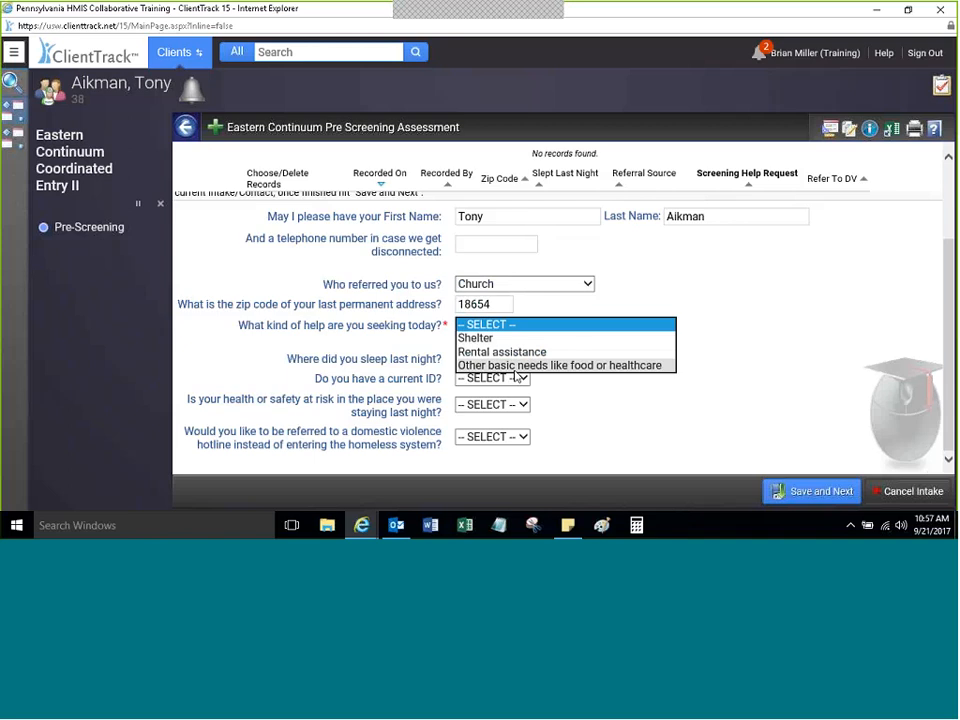
{"action": "left_click", "coordinate": [595, 404]}
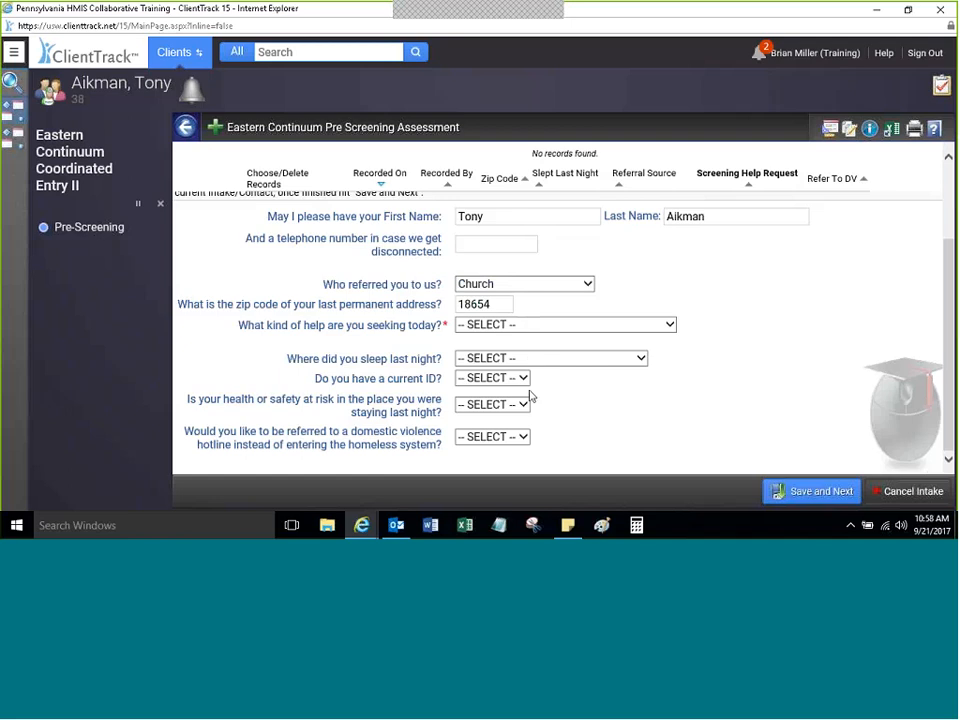
{"action": "left_click", "coordinate": [531, 358]}
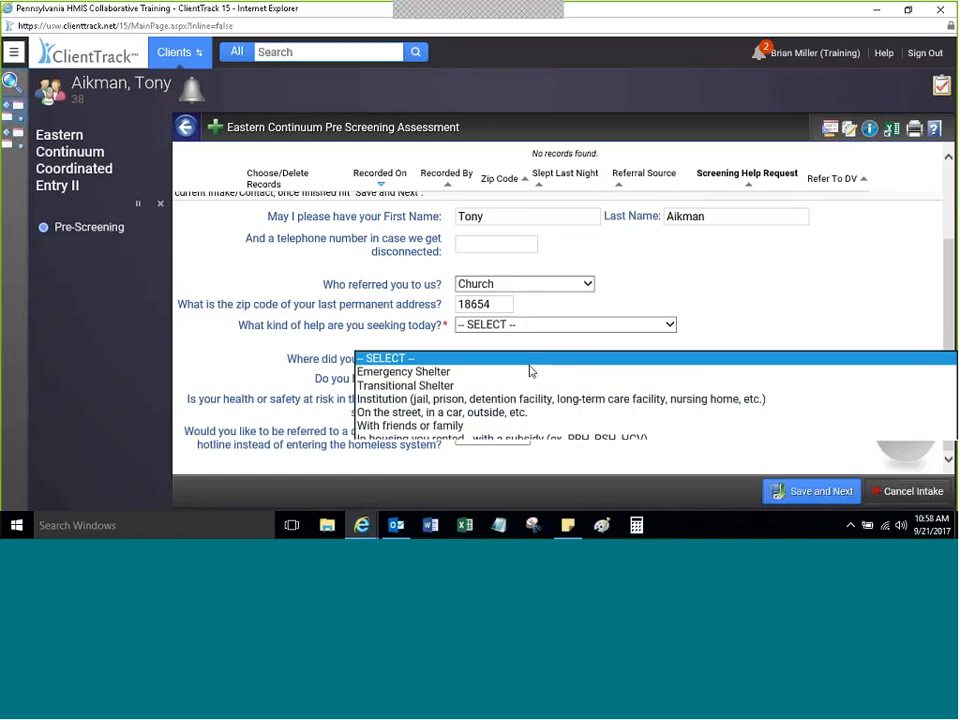
{"action": "left_click", "coordinate": [436, 379]}
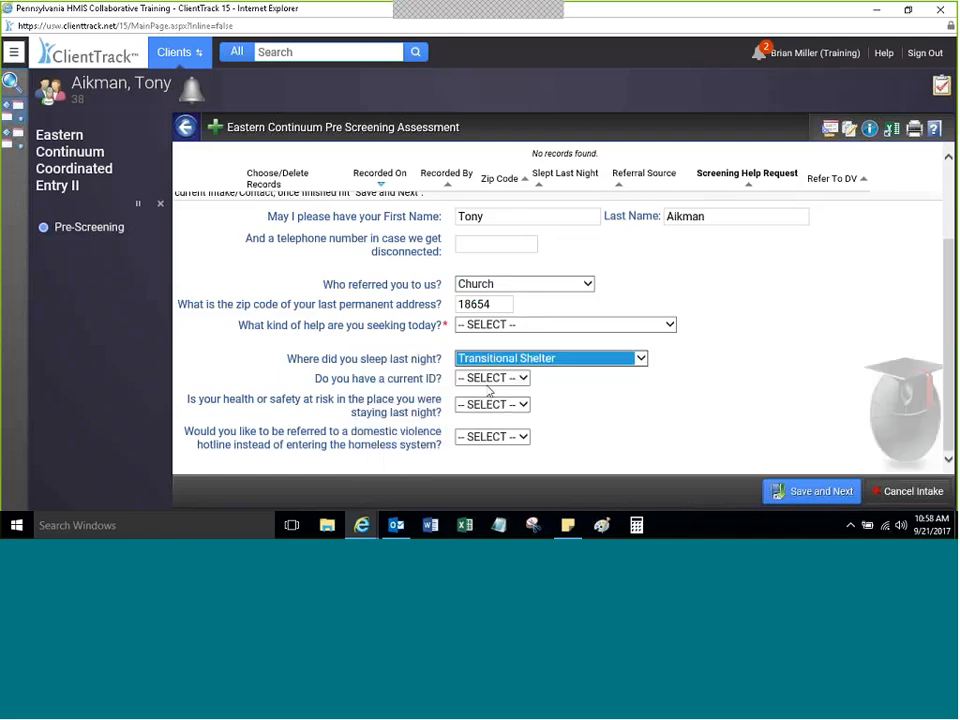
Step: Answer No to current ID, health or safety risk, and DV hotline referral
{"action": "left_click", "coordinate": [490, 381]}
{"action": "left_click", "coordinate": [482, 403]}
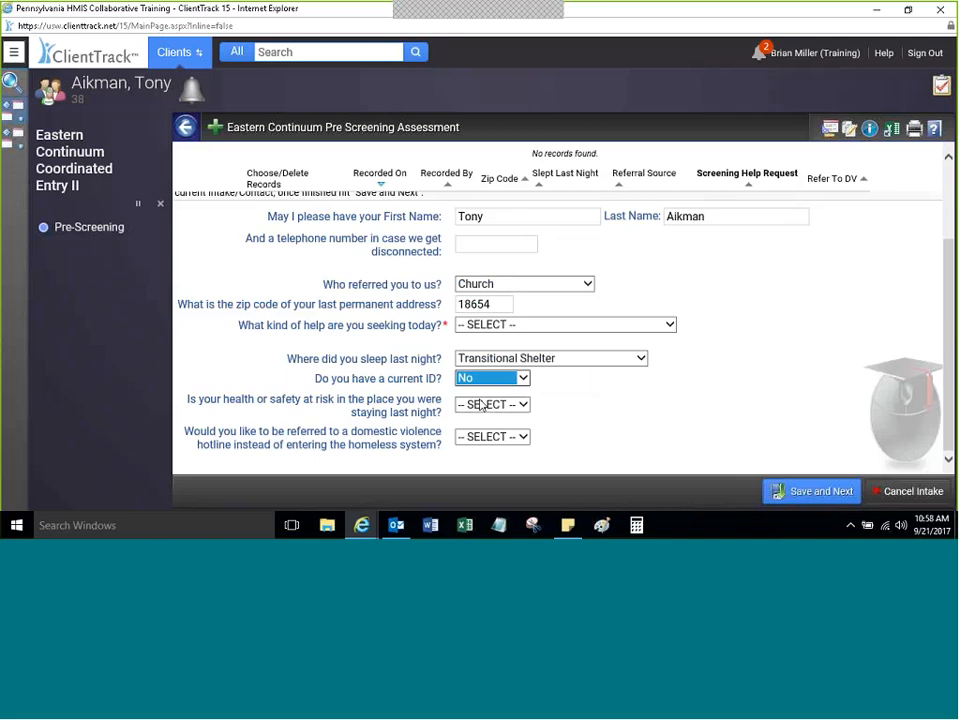
{"action": "left_click", "coordinate": [481, 404]}
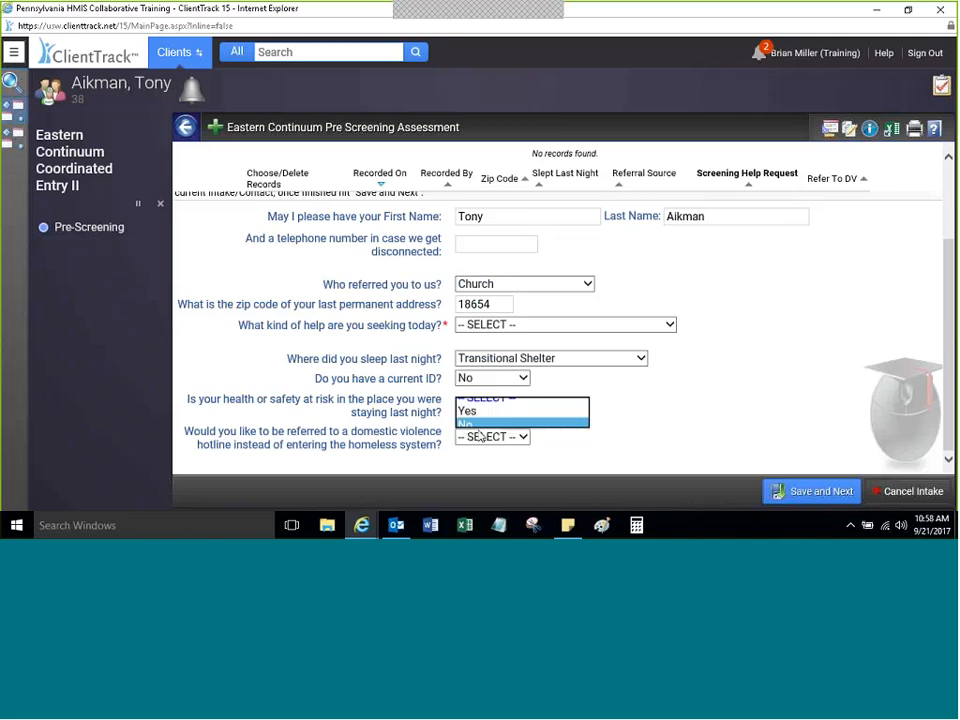
{"action": "left_click", "coordinate": [481, 424]}
{"action": "left_click", "coordinate": [543, 434]}
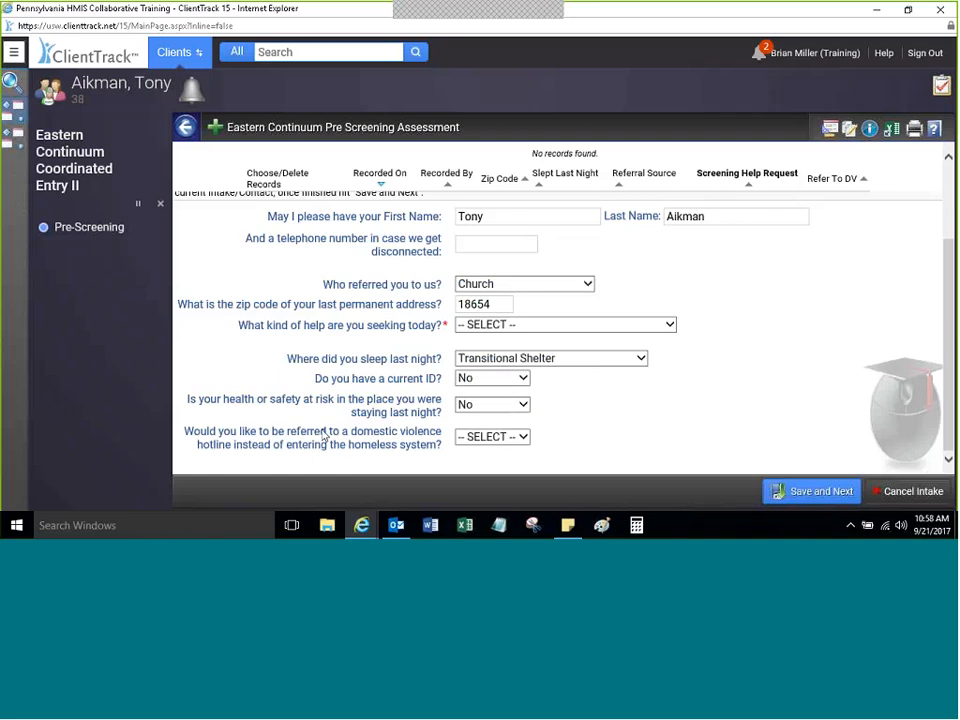
{"action": "left_click", "coordinate": [490, 437]}
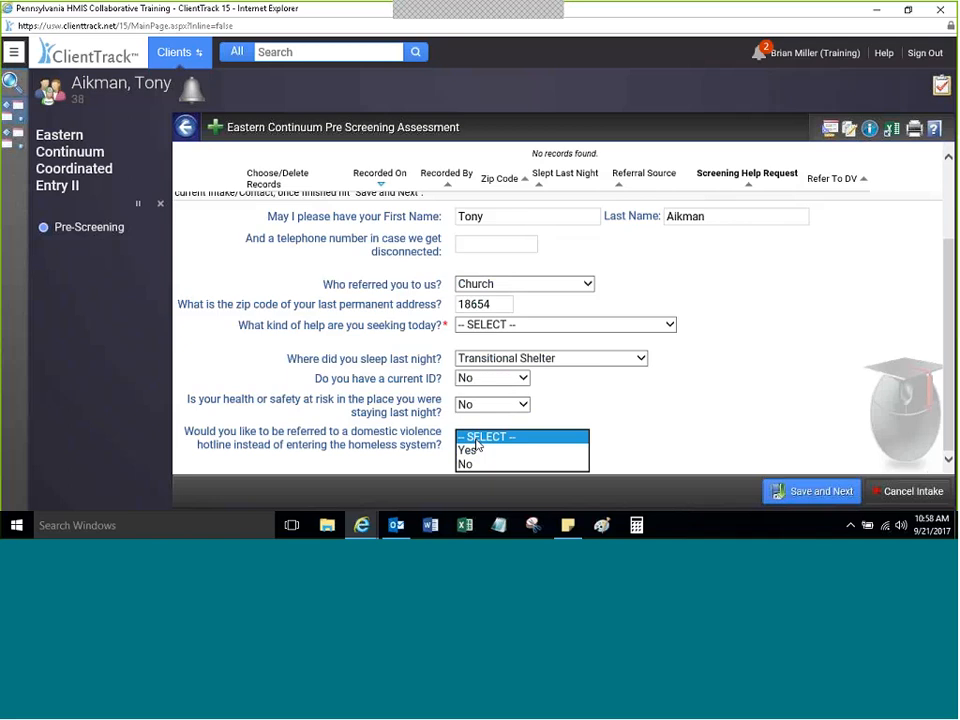
{"action": "left_click", "coordinate": [466, 464]}
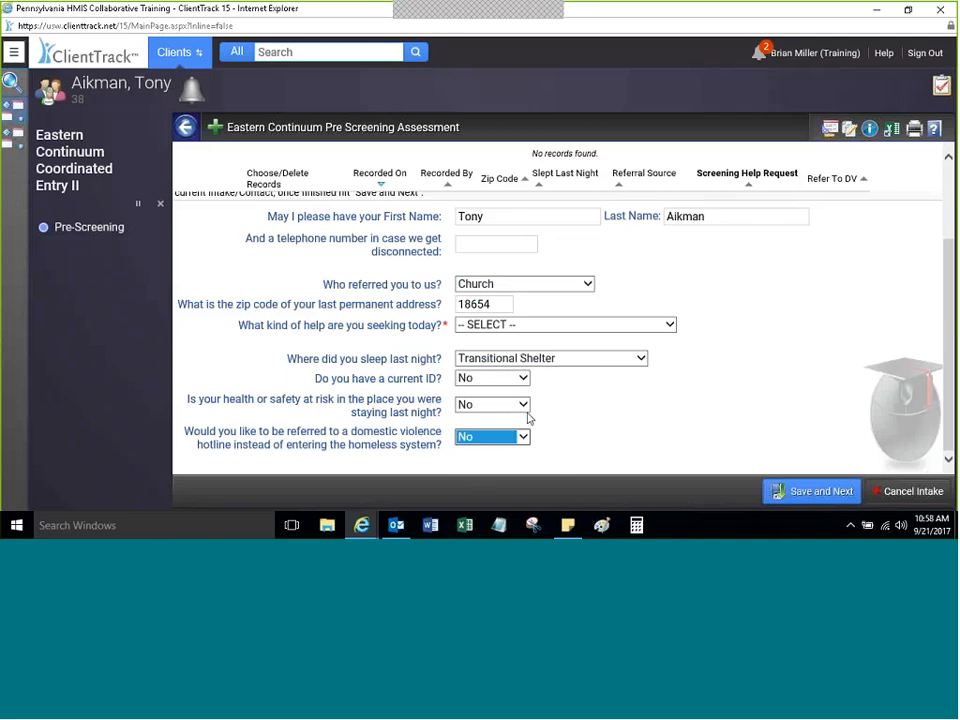
{"action": "left_click_drag", "start_coordinate": [951, 403], "coordinate": [952, 215]}
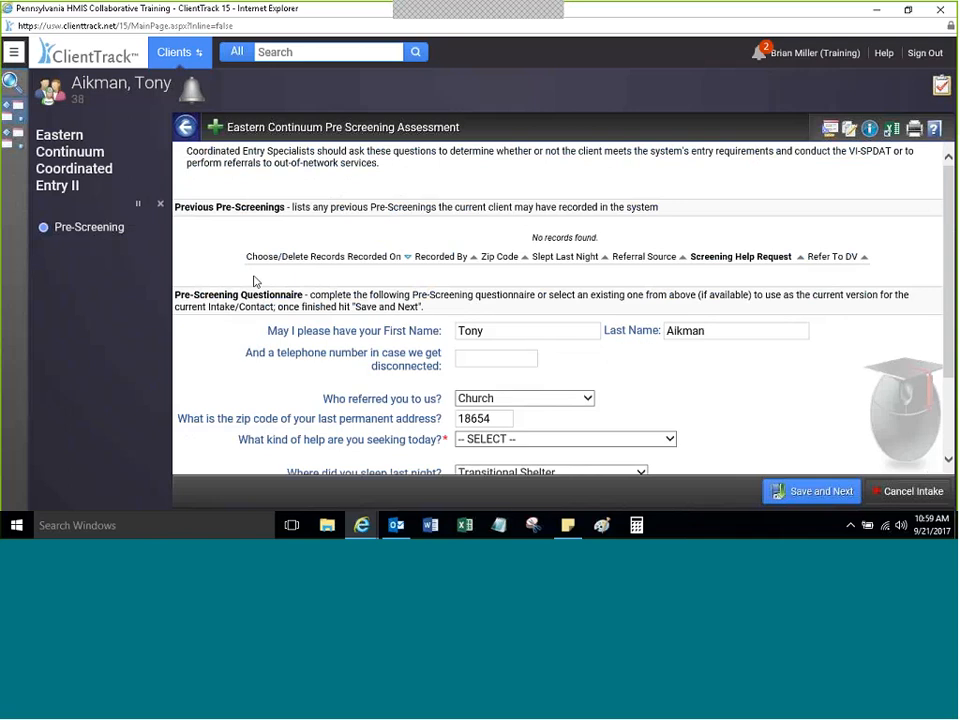
Step: Open the 'What kind of help are you seeking today?' dropdown
{"action": "scroll", "coordinate": [920, 278], "scroll_direction": "down", "scroll_amount": 2}
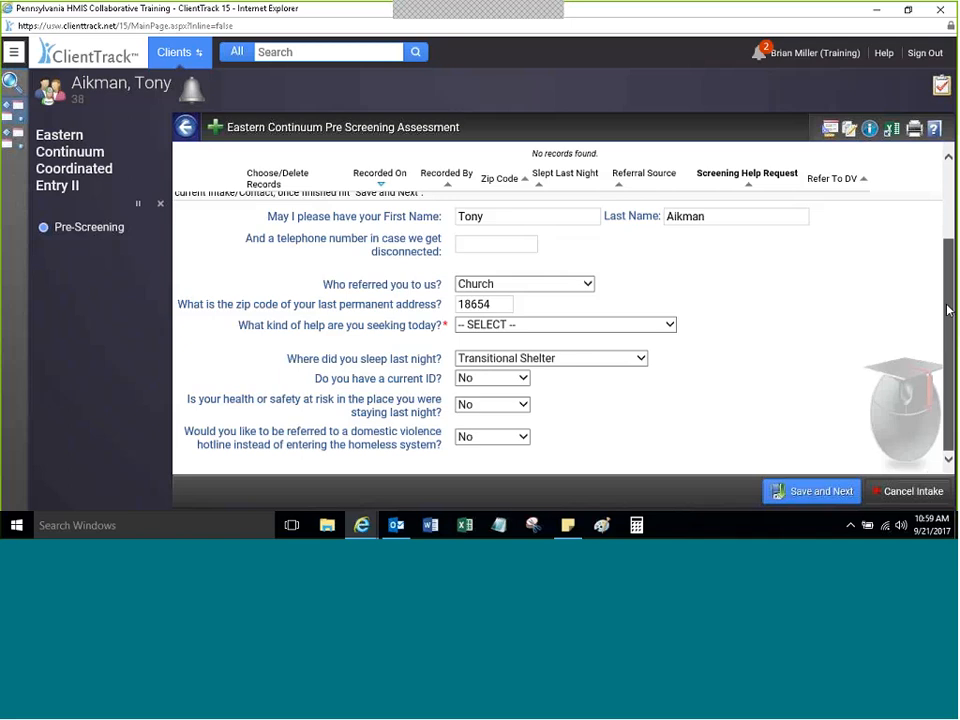
{"action": "scroll", "coordinate": [948, 310], "scroll_direction": "up", "scroll_amount": 2}
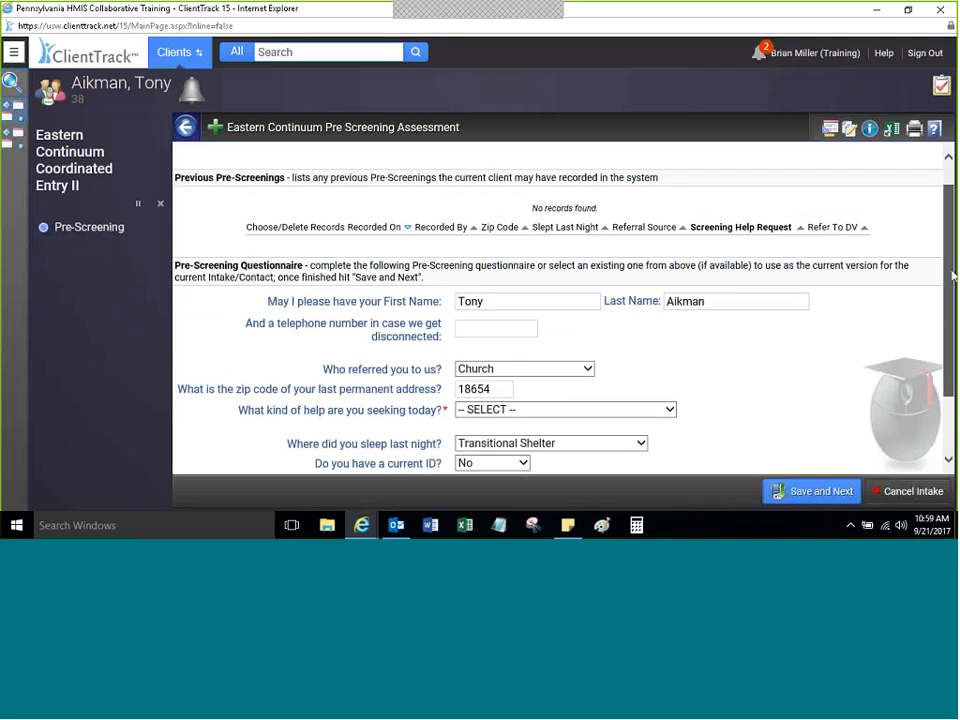
{"action": "scroll", "coordinate": [909, 407], "scroll_direction": "down", "scroll_amount": 2}
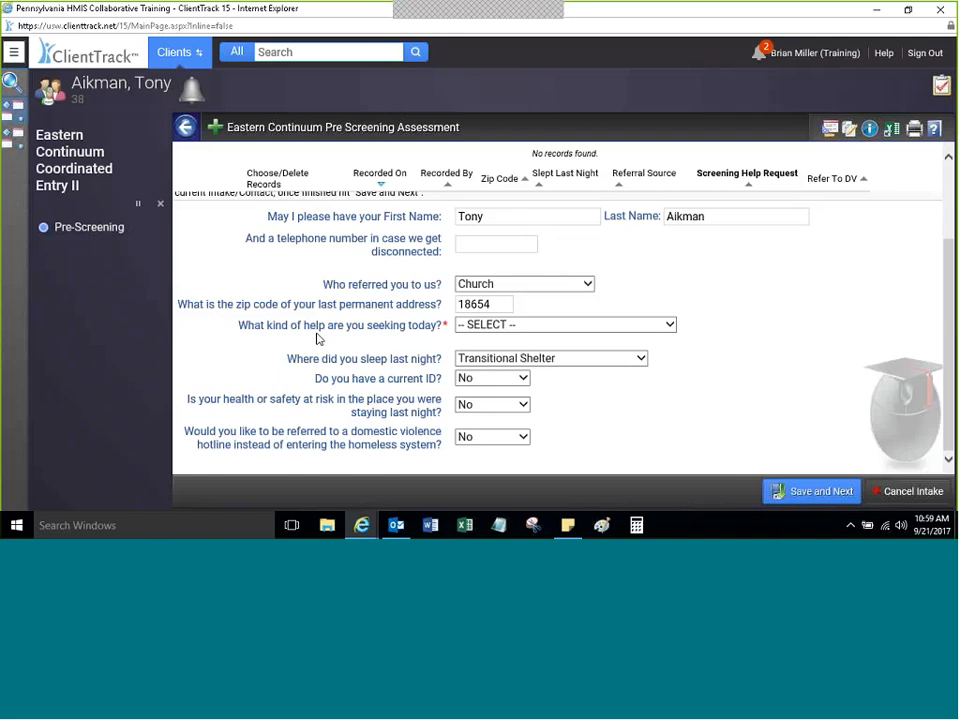
{"action": "mouse_move", "coordinate": [110, 82]}
{"action": "scroll", "coordinate": [928, 208], "scroll_direction": "up", "scroll_amount": 3}
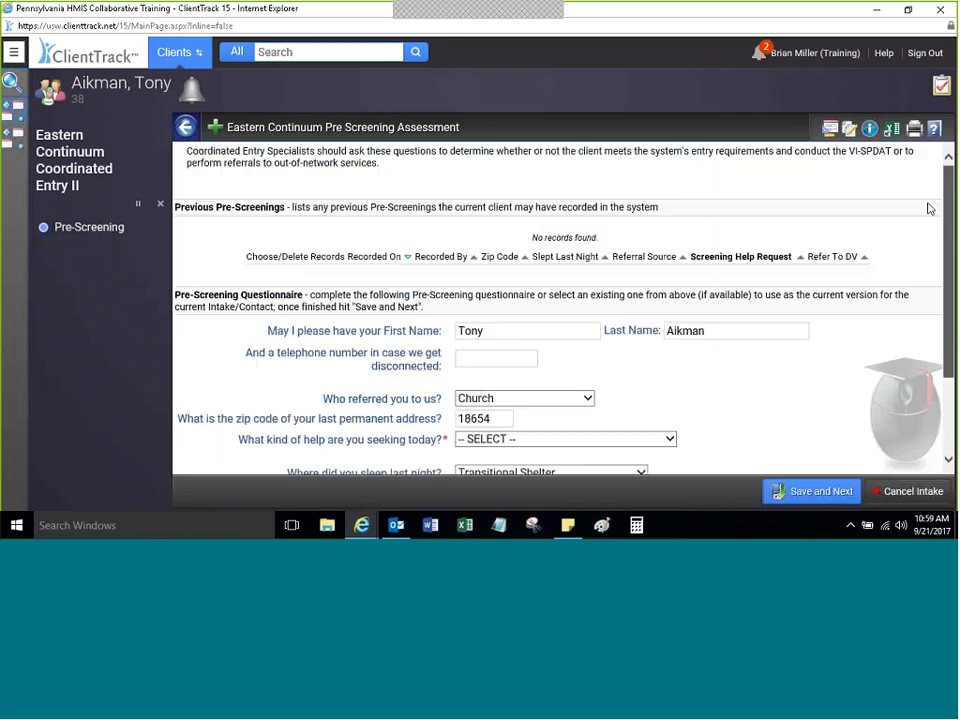
{"action": "scroll", "coordinate": [928, 208], "scroll_direction": "down", "scroll_amount": 3}
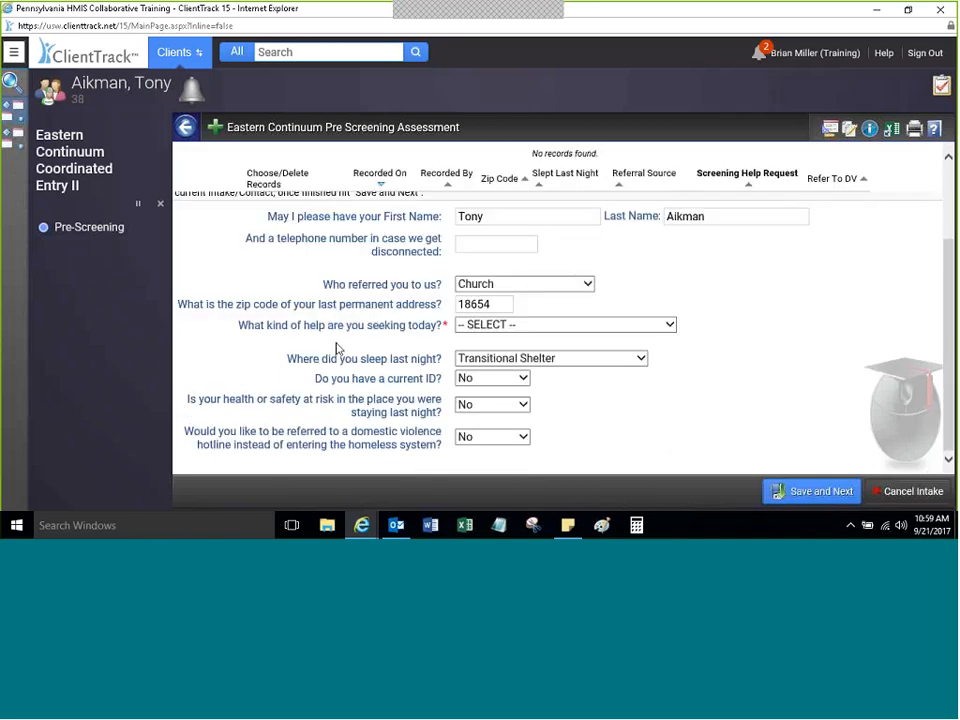
{"action": "left_click", "coordinate": [670, 328]}
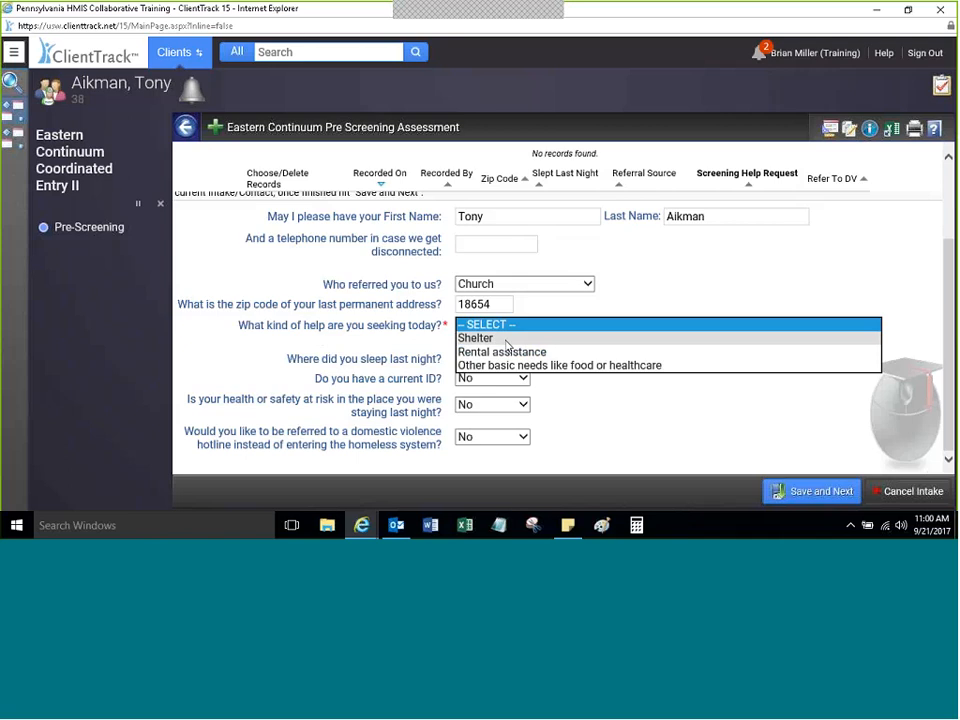
Step: Select Shelter in the 'What kind of help' dropdown for today's request
{"action": "left_click", "coordinate": [500, 338]}
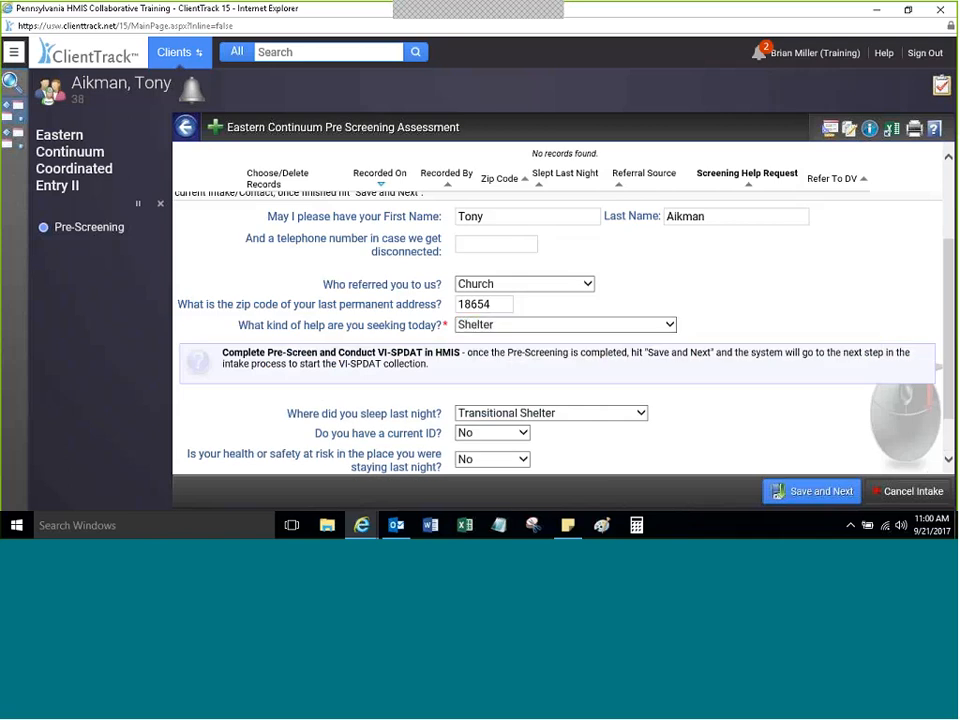
{"action": "scroll", "coordinate": [201, 393], "scroll_direction": "down", "scroll_amount": 1}
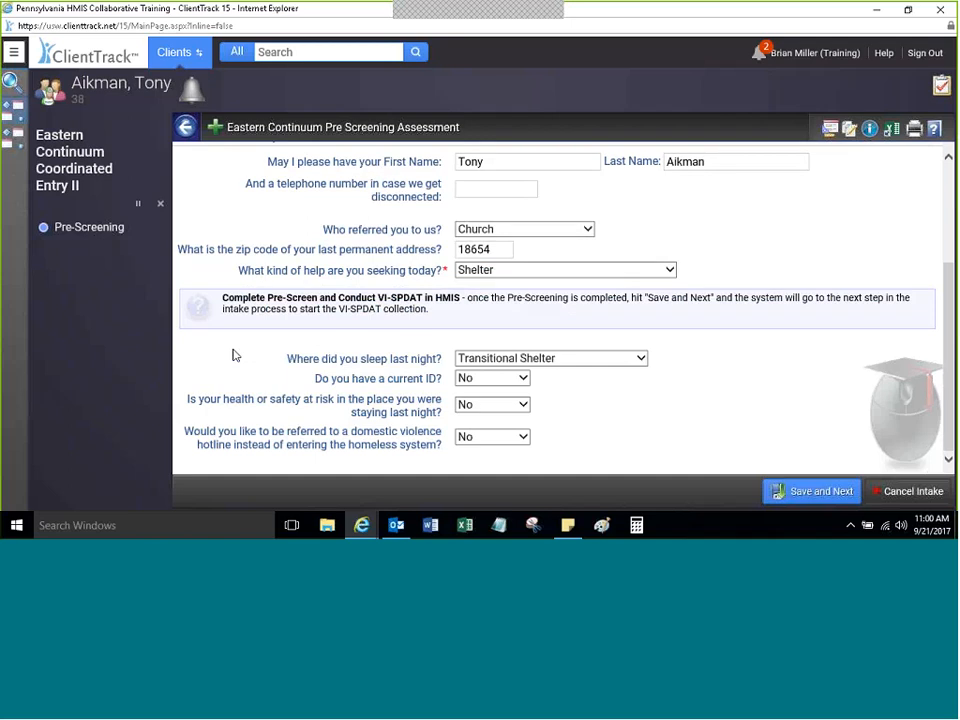
Step: Try Rental assistance, then Other basic needs like food or healthcare, as the help sought
{"action": "left_click", "coordinate": [520, 270]}
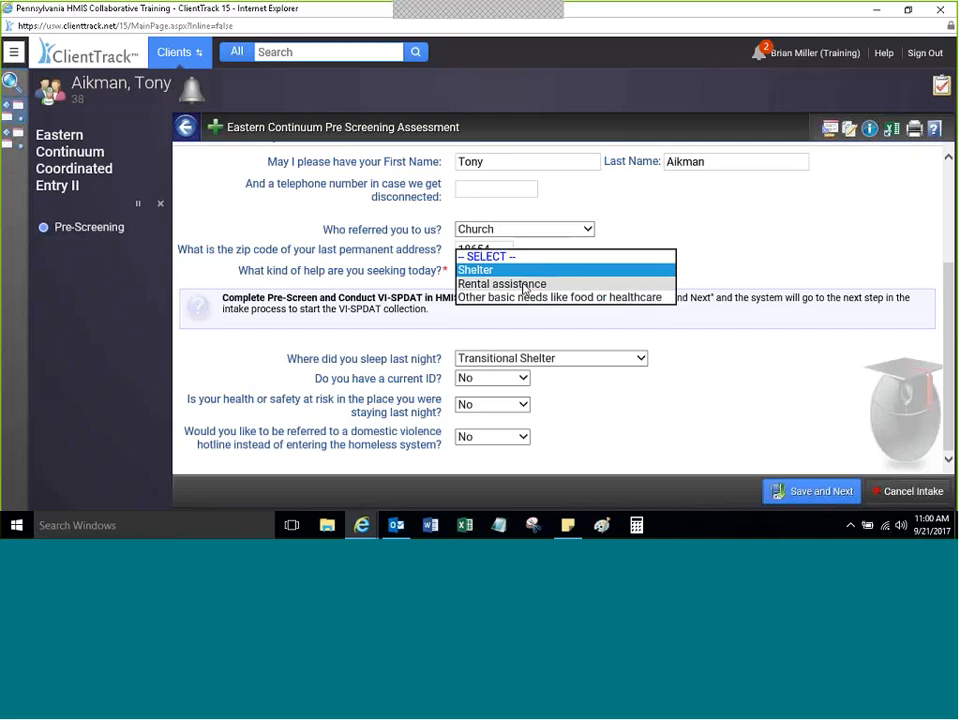
{"action": "left_click", "coordinate": [524, 285]}
{"action": "left_click", "coordinate": [583, 288]}
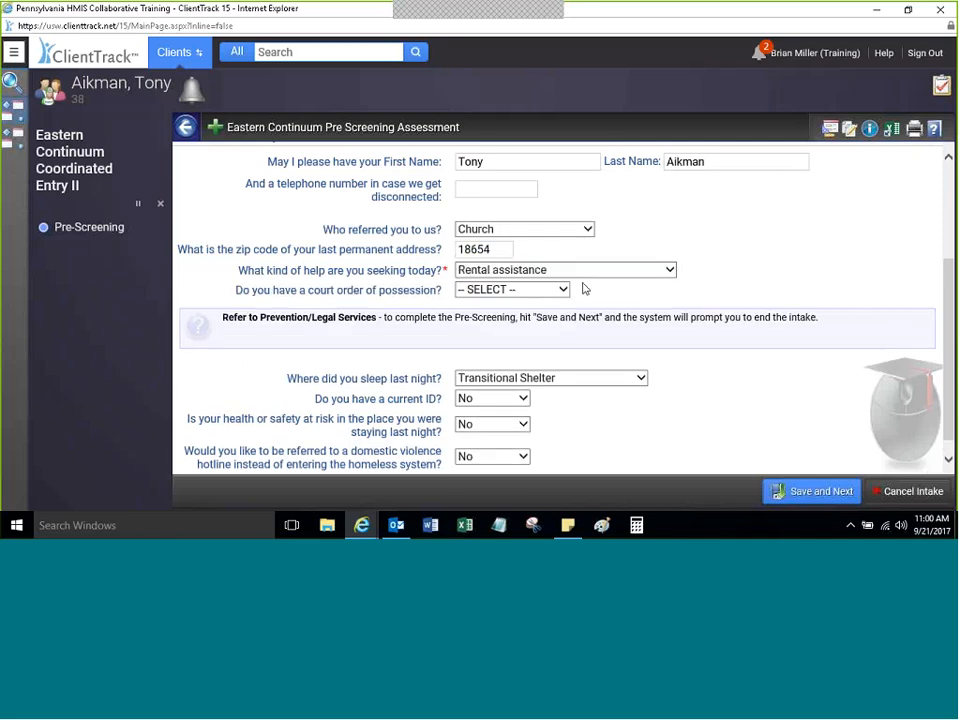
{"action": "left_click", "coordinate": [502, 274]}
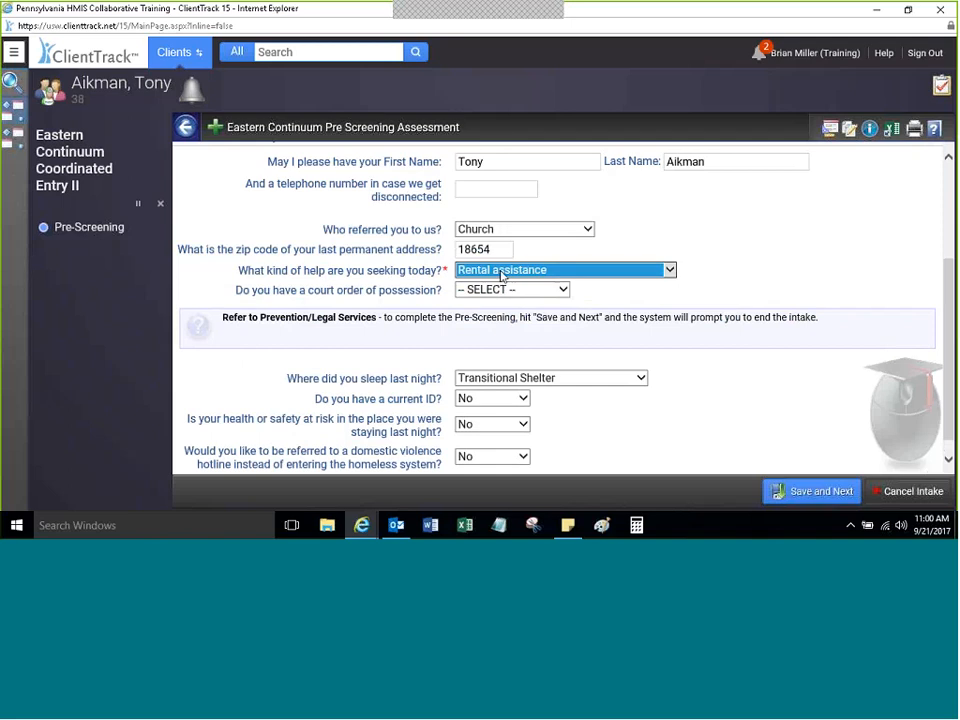
{"action": "left_click", "coordinate": [502, 272]}
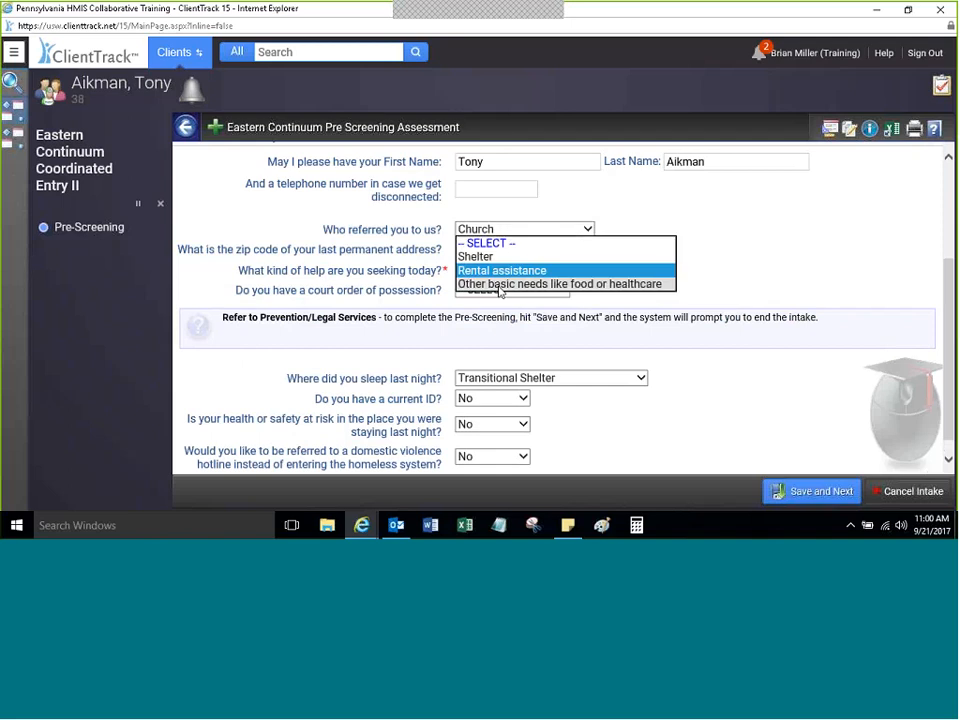
{"action": "left_click", "coordinate": [499, 286]}
{"action": "left_click", "coordinate": [694, 269]}
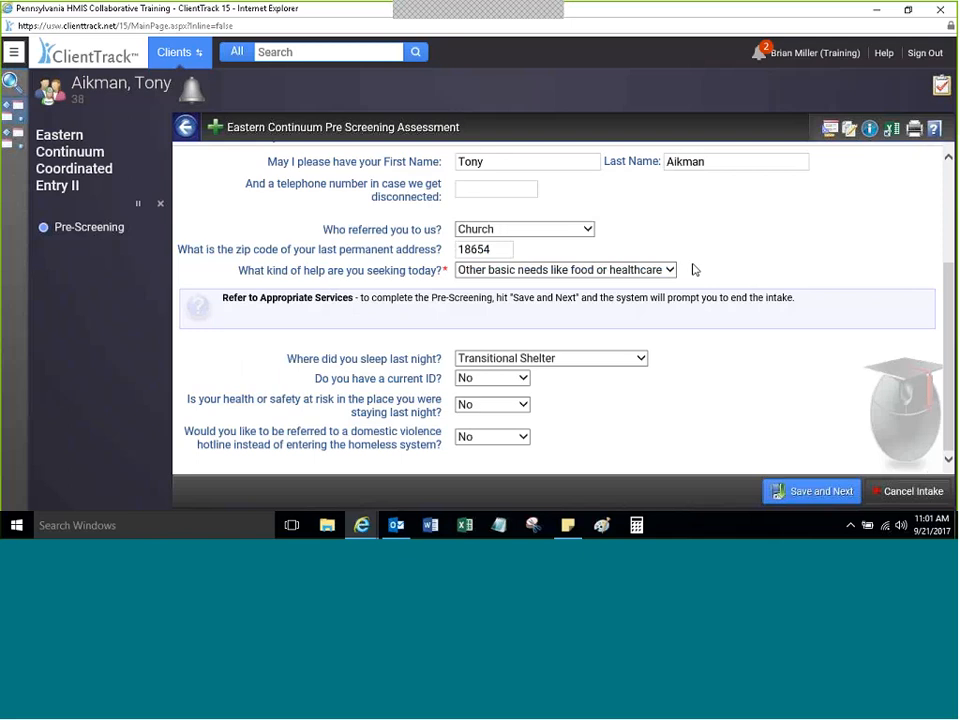
Step: Switch the help sought back to Rental assistance and bring up the court-order-of-possession answers
{"action": "left_click", "coordinate": [536, 268]}
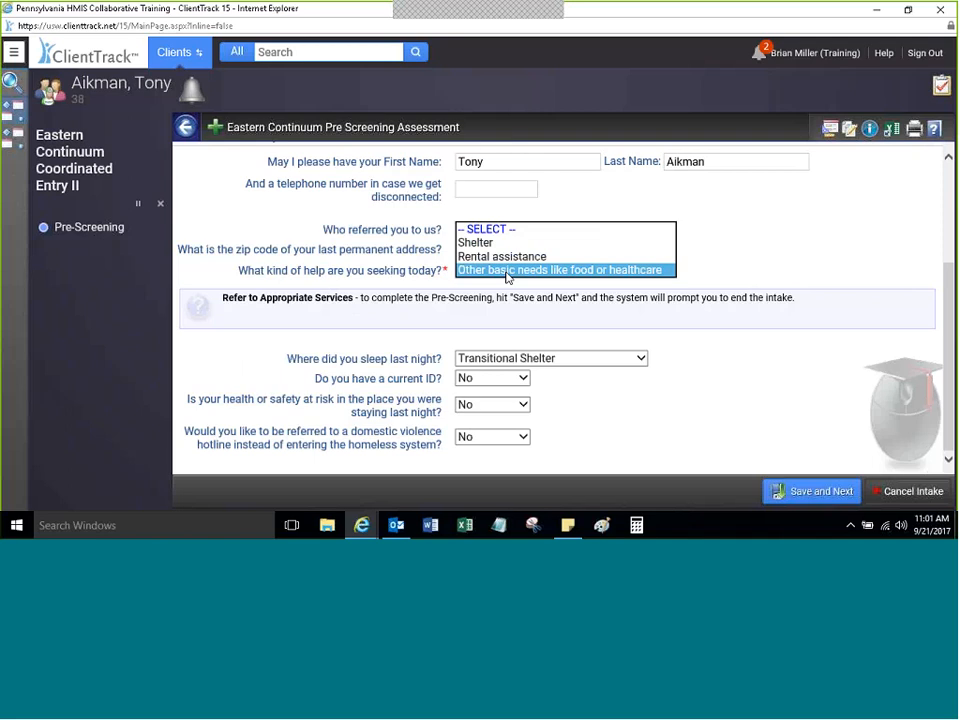
{"action": "left_click", "coordinate": [503, 257]}
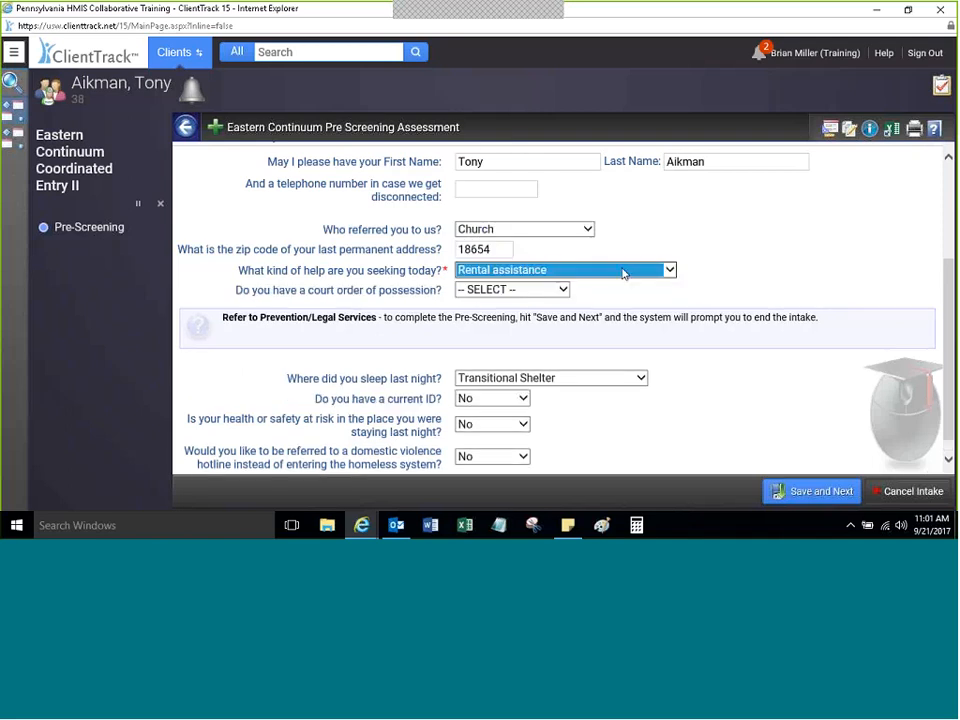
{"action": "left_click", "coordinate": [463, 306]}
{"action": "left_click", "coordinate": [510, 290]}
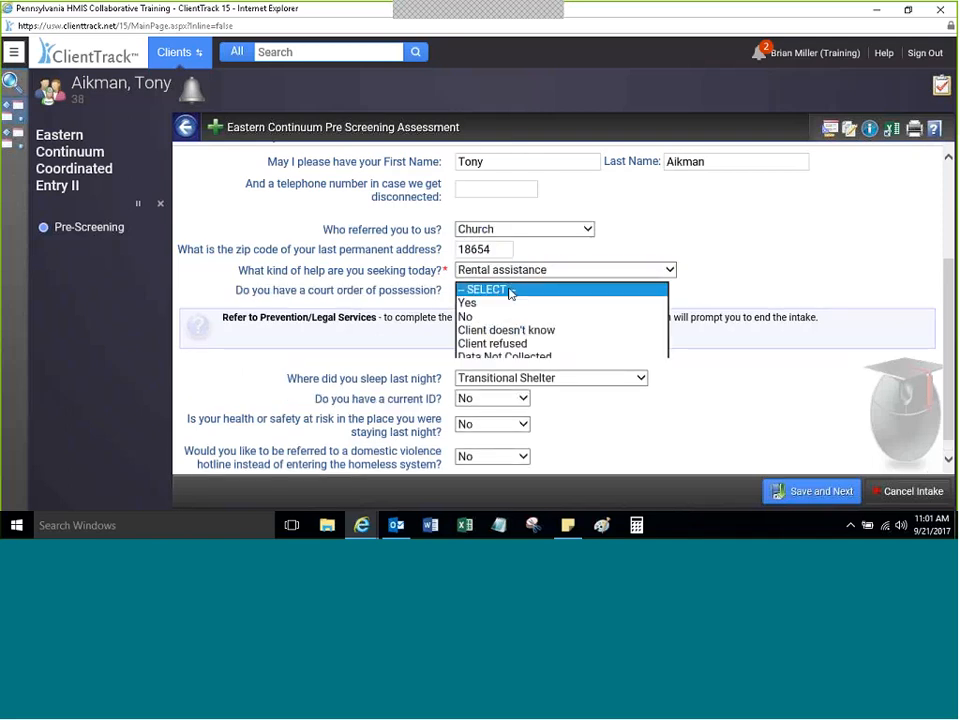
{"action": "left_click", "coordinate": [510, 290]}
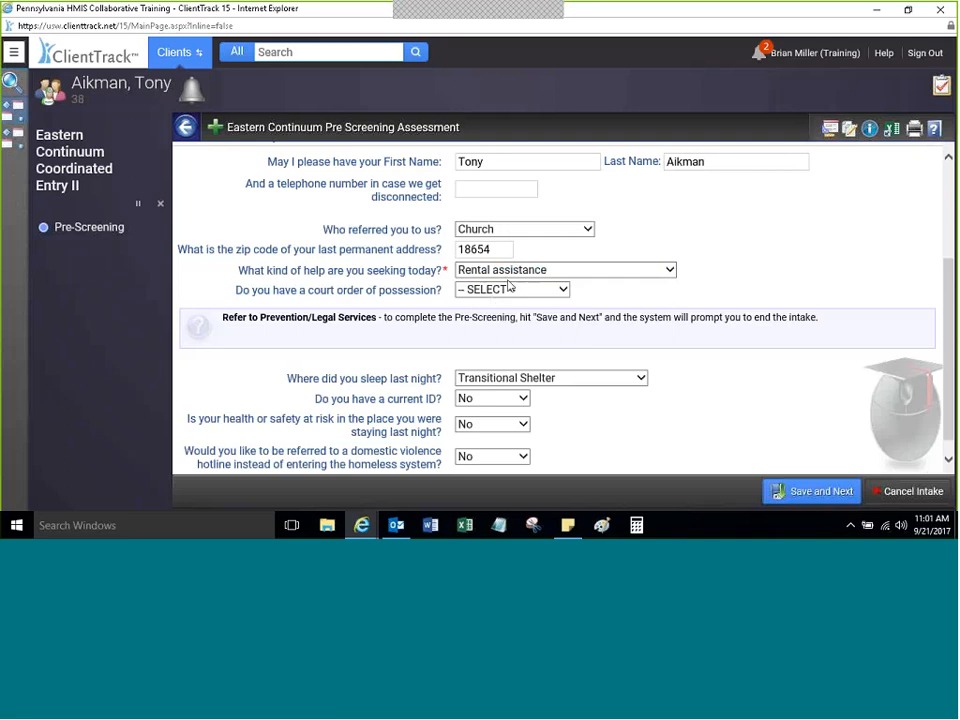
{"action": "left_click", "coordinate": [492, 295]}
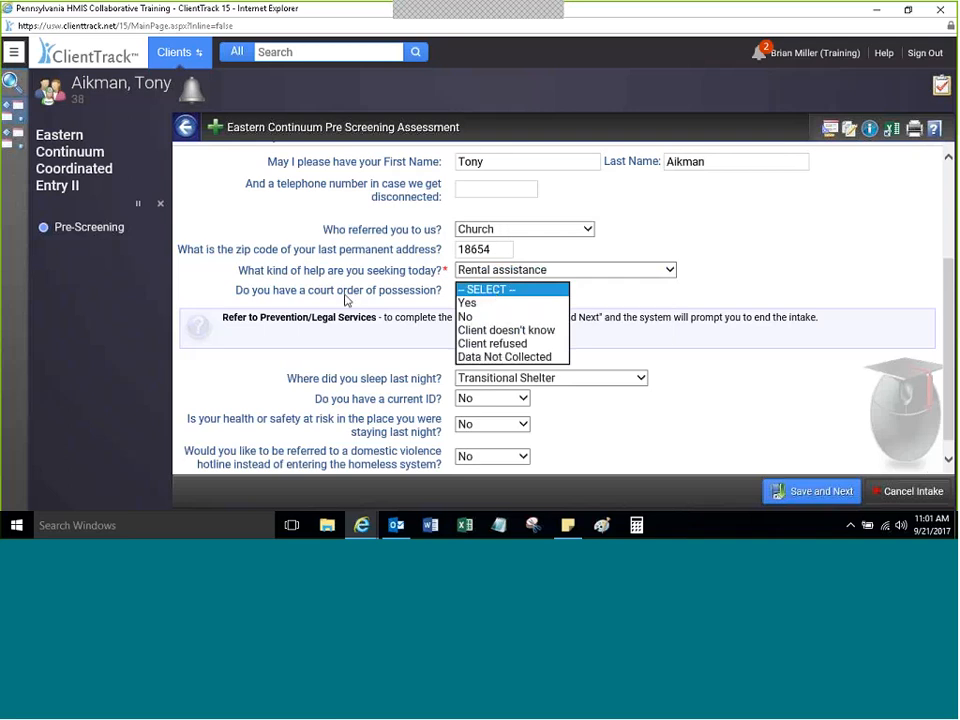
Step: Answer Yes to the court order of possession and set the Date of Possession to 09/20/2017
{"action": "left_click", "coordinate": [467, 302]}
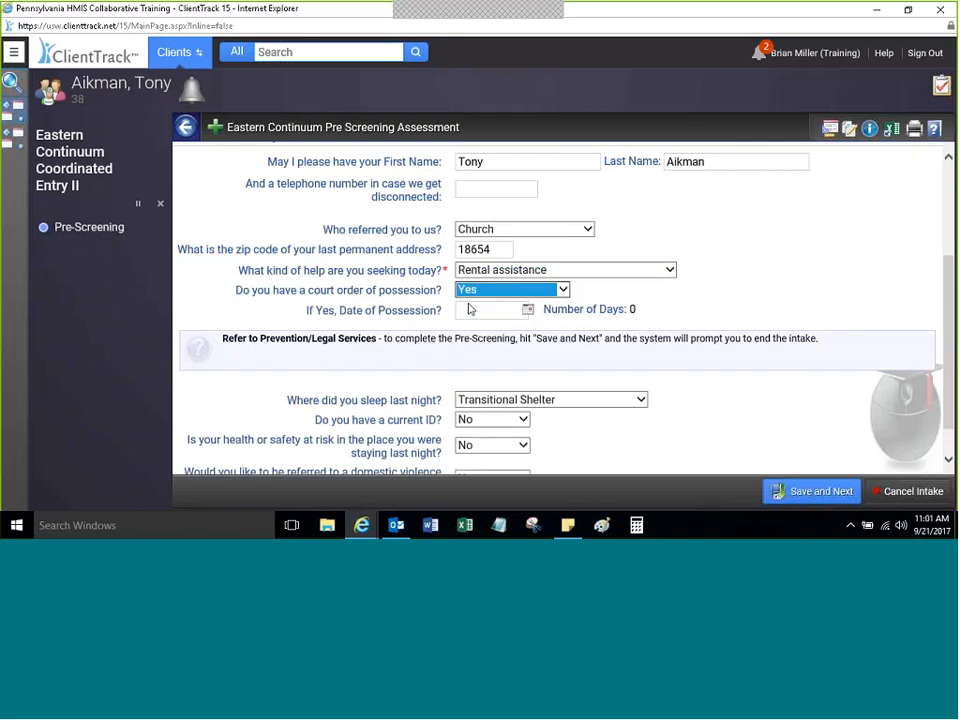
{"action": "left_click", "coordinate": [502, 310]}
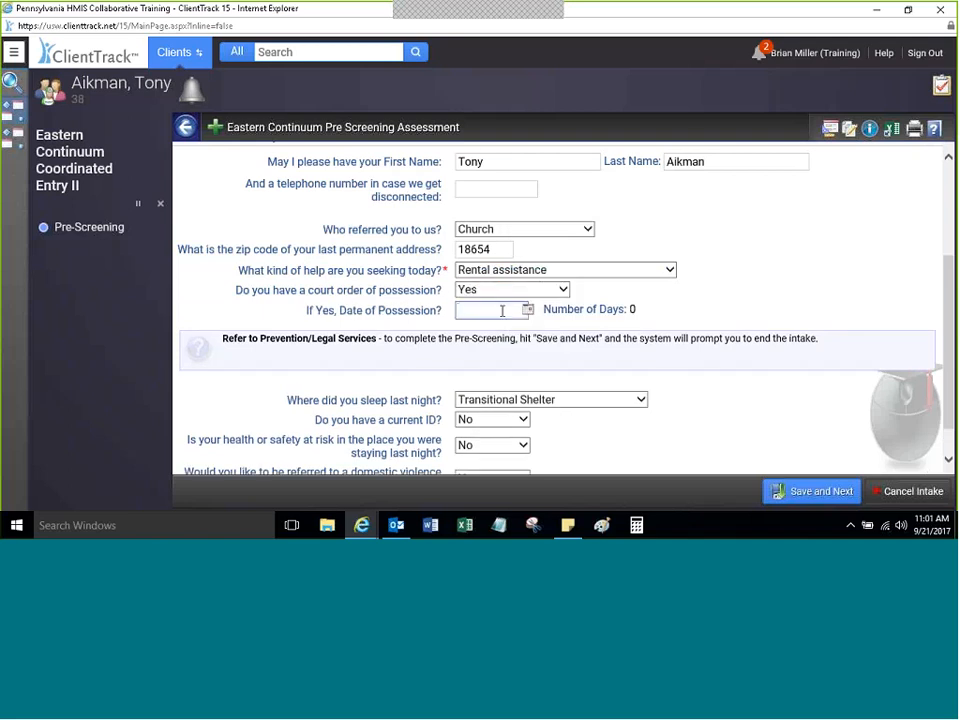
{"action": "type", "text": "0/0/2000"}
{"action": "key", "text": "Tab"}
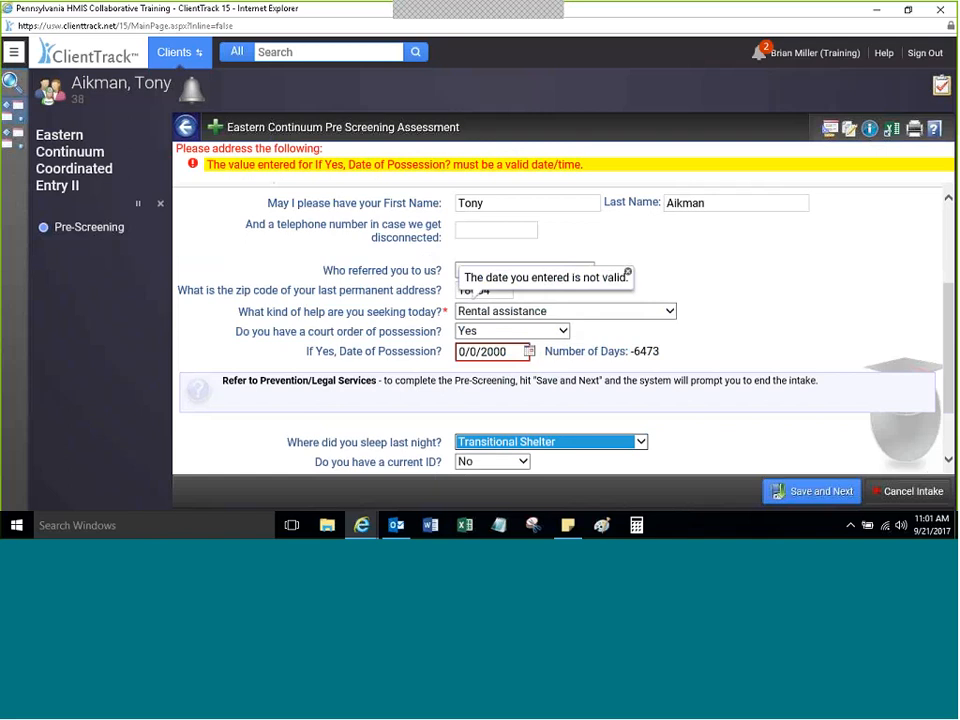
{"action": "left_click", "coordinate": [529, 351]}
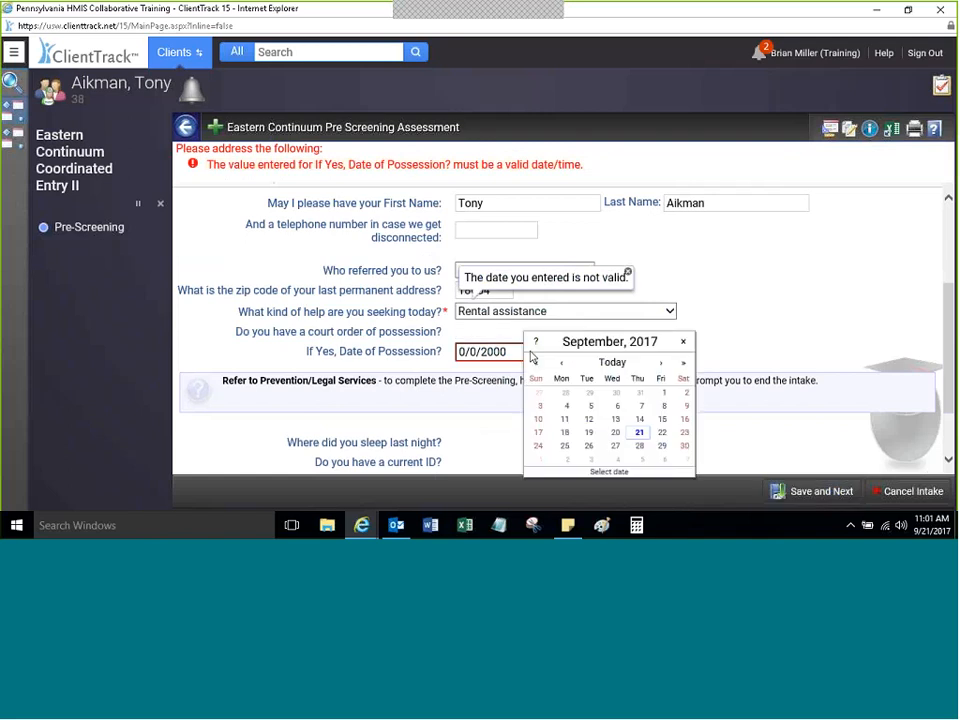
{"action": "left_click", "coordinate": [616, 436]}
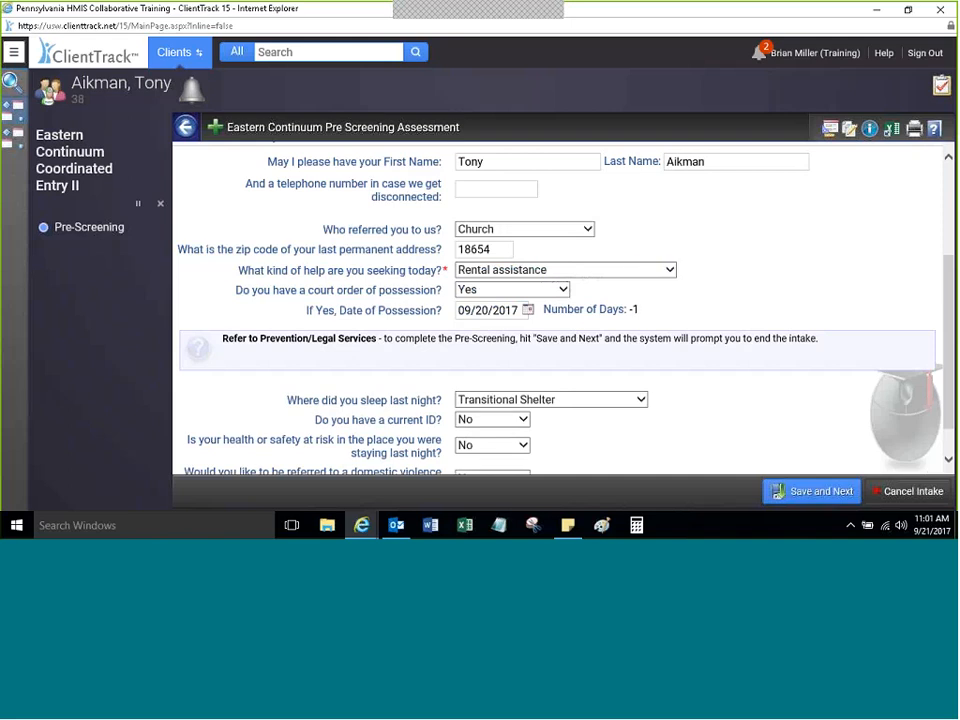
{"action": "scroll", "coordinate": [922, 396], "scroll_direction": "down", "scroll_amount": 1}
{"action": "scroll", "coordinate": [922, 396], "scroll_direction": "down", "scroll_amount": 2}
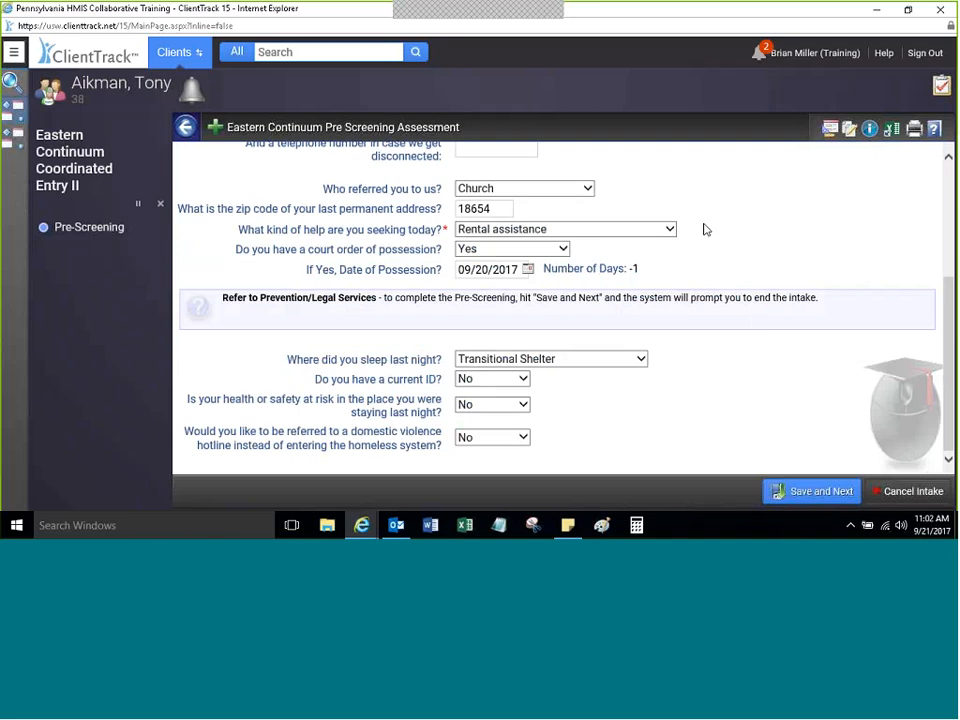
Step: Keep Rental assistance as the help sought and save the pre-screening with Save and Next
{"action": "left_click", "coordinate": [544, 230]}
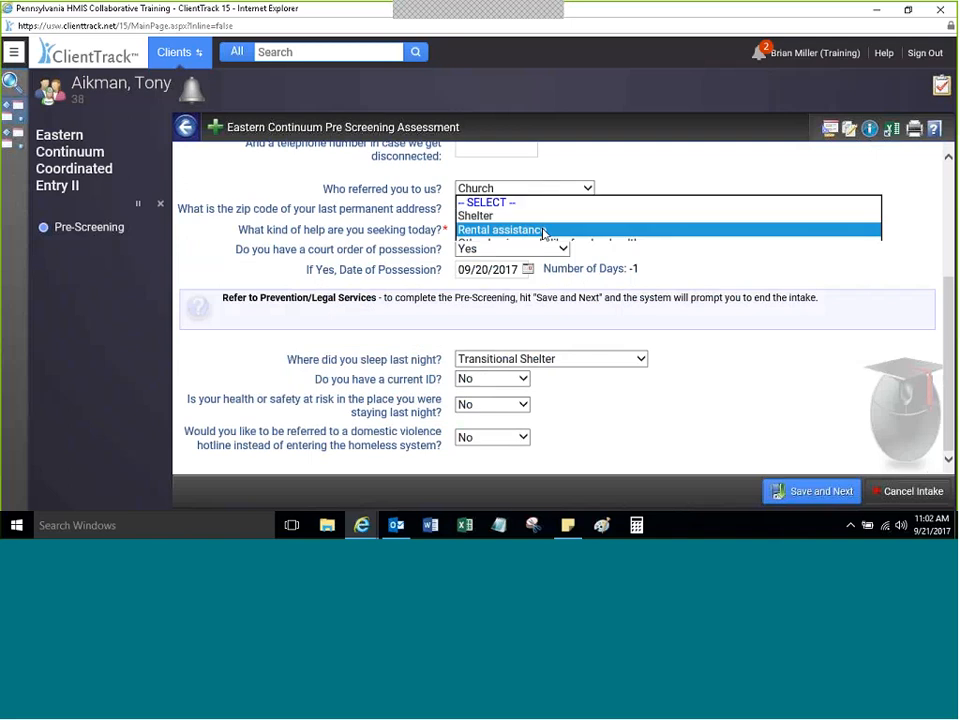
{"action": "left_click", "coordinate": [544, 232]}
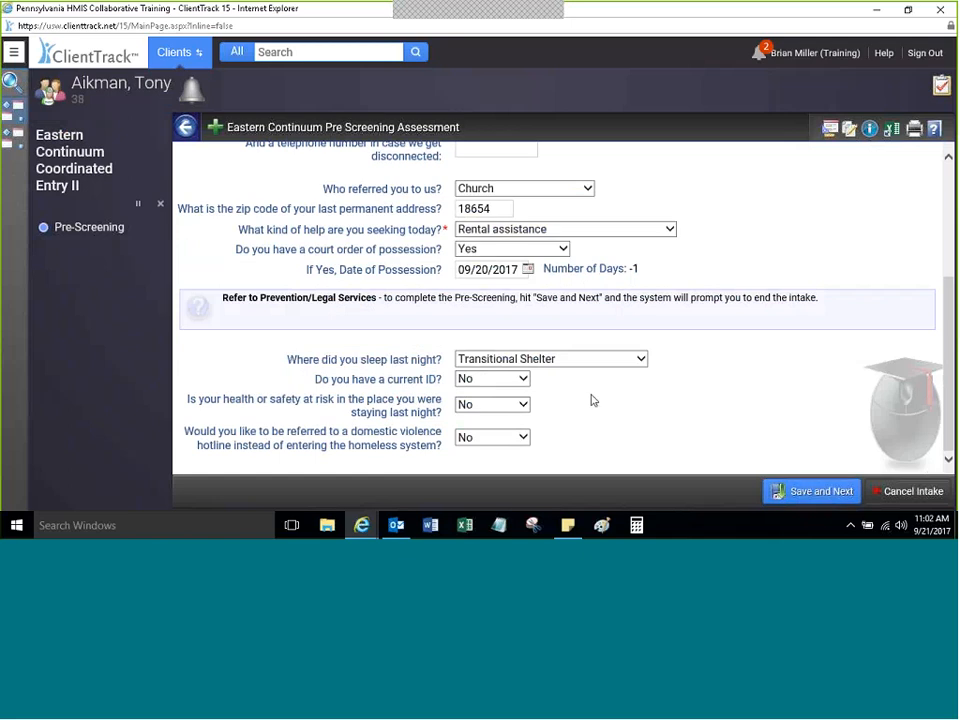
{"action": "left_click", "coordinate": [811, 492]}
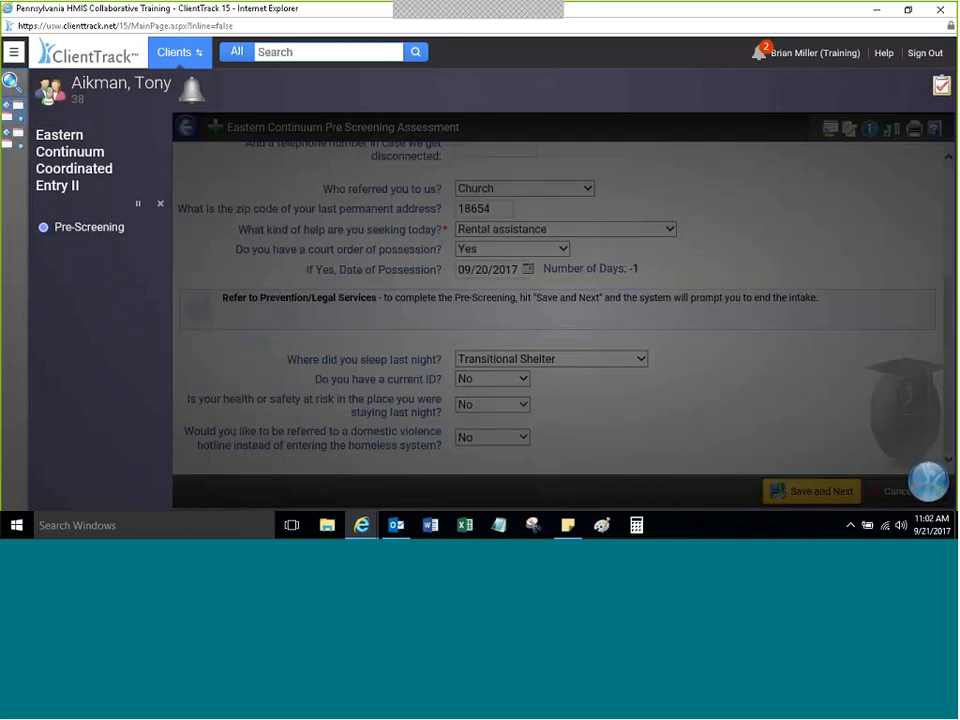
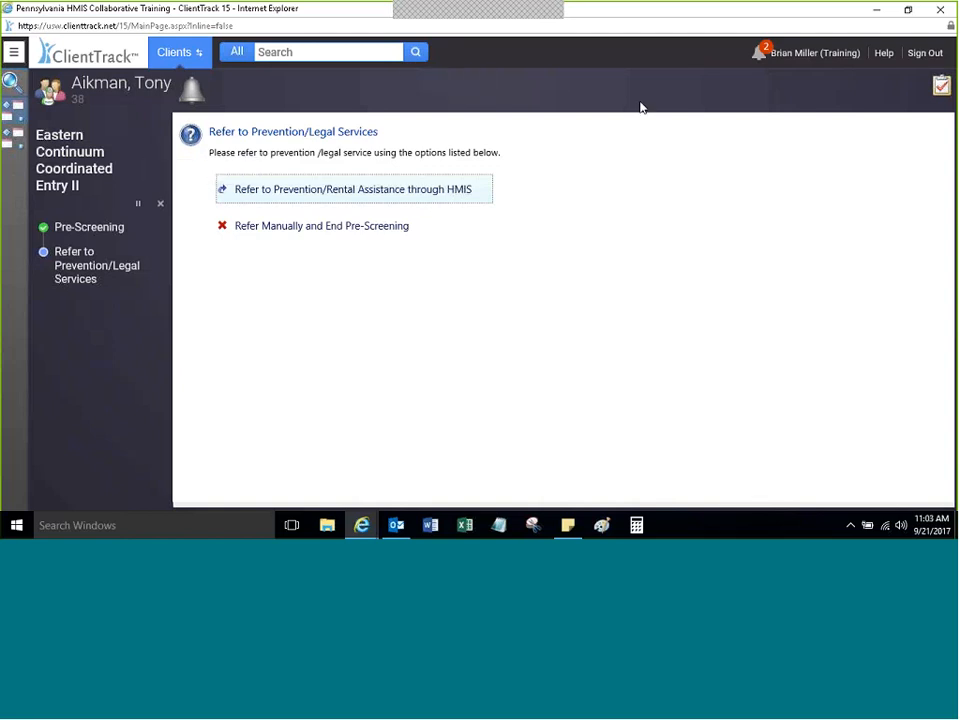
Step: Change the pre-screening's help sought to Other basic needs like food or healthcare and save
{"action": "left_click", "coordinate": [88, 232]}
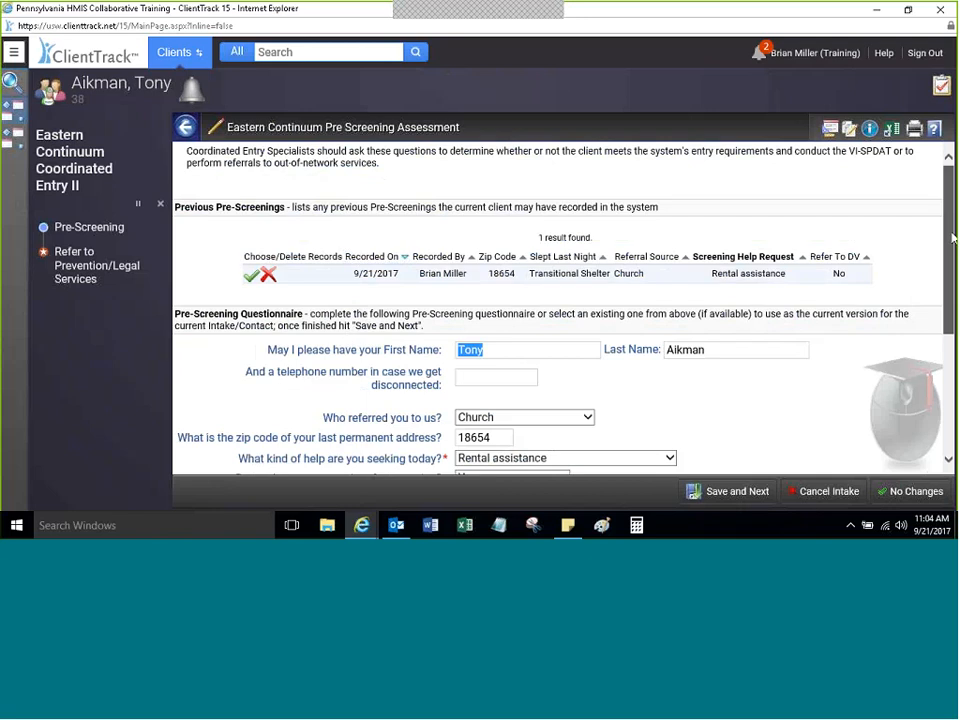
{"action": "left_click_drag", "start_coordinate": [952, 238], "coordinate": [947, 273]}
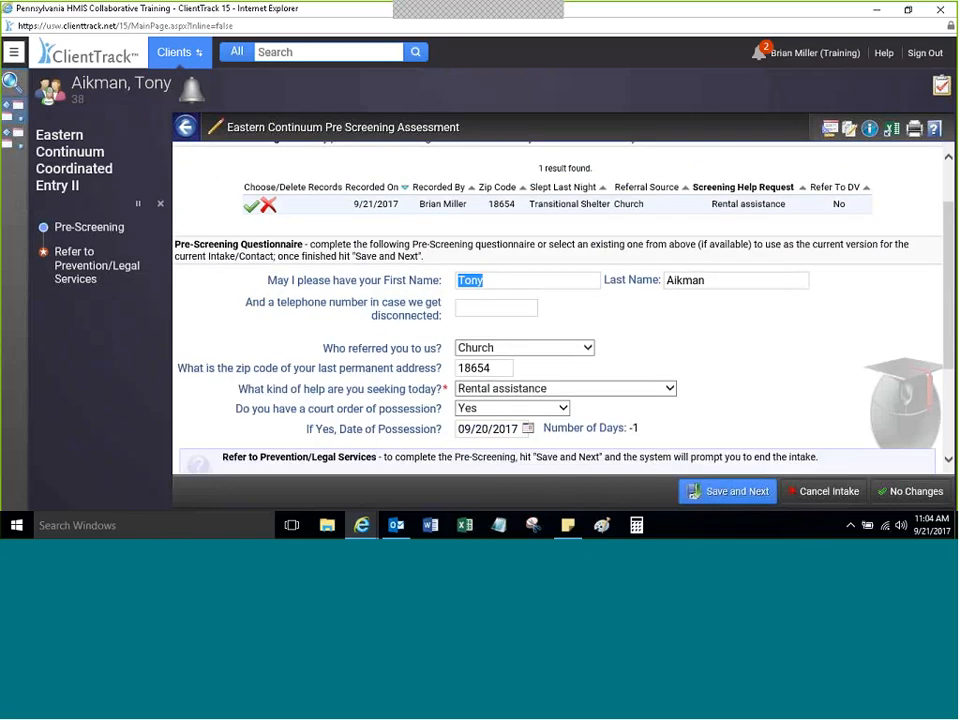
{"action": "left_click", "coordinate": [483, 389]}
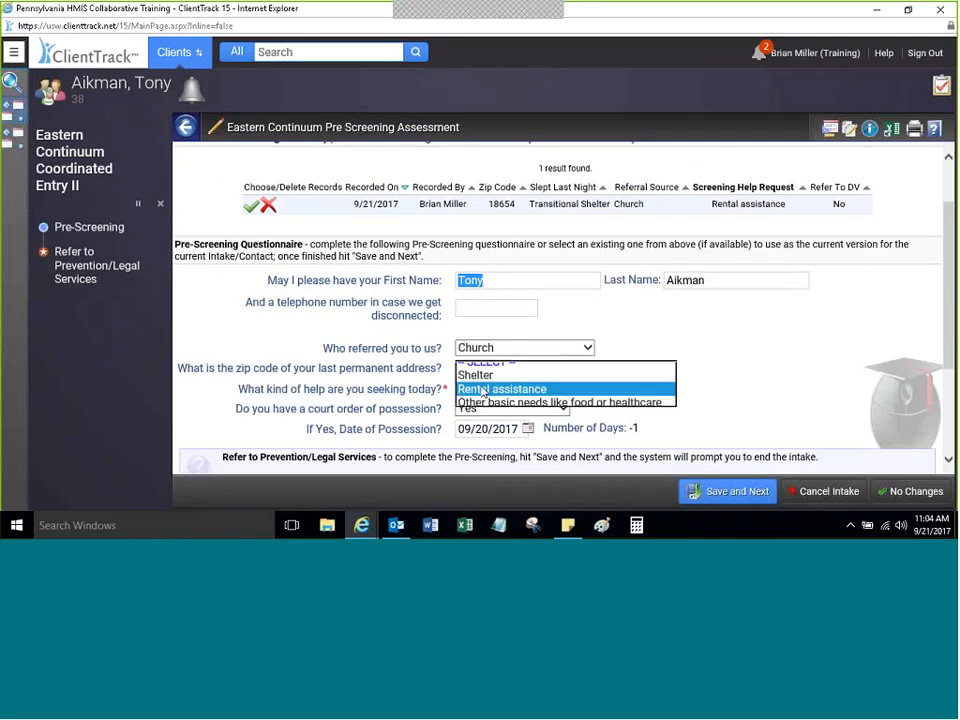
{"action": "left_click", "coordinate": [483, 389]}
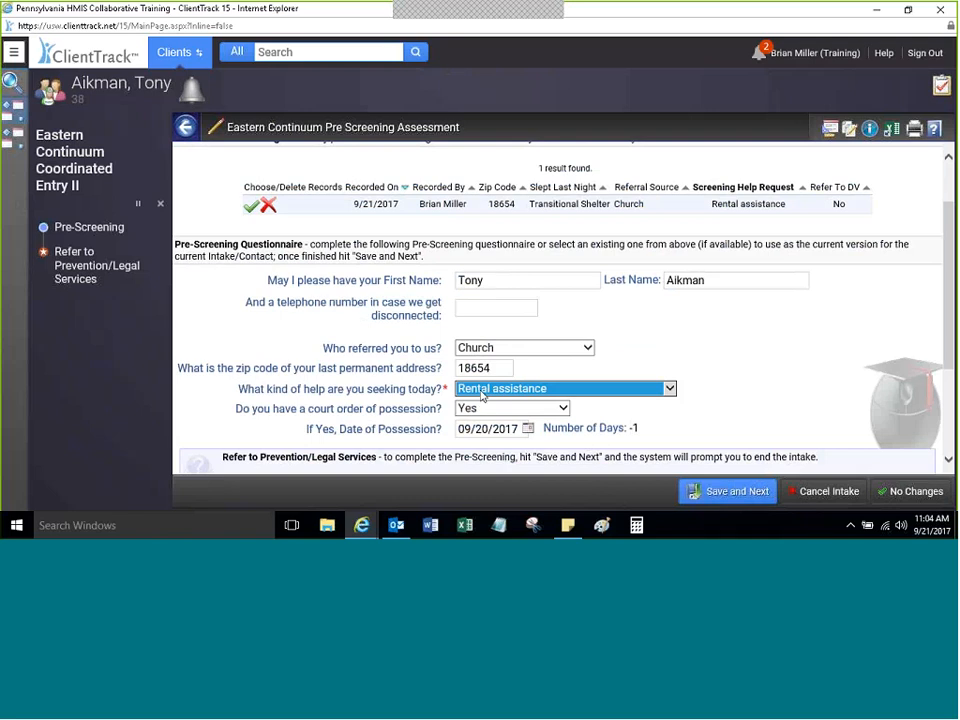
{"action": "left_click", "coordinate": [481, 396]}
{"action": "left_click", "coordinate": [500, 463]}
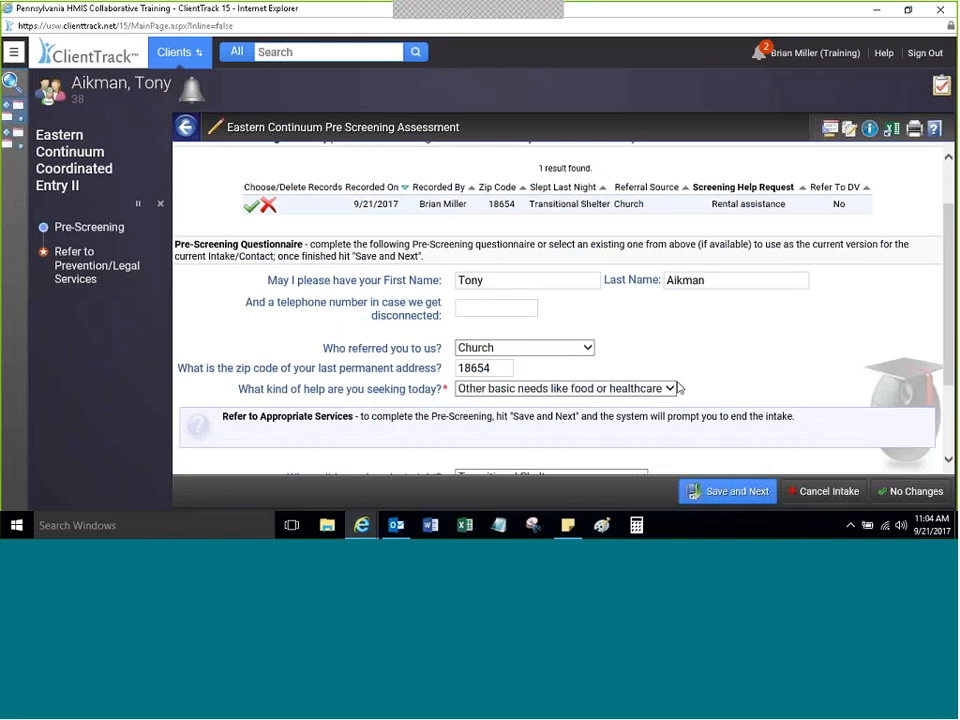
{"action": "left_click", "coordinate": [730, 491]}
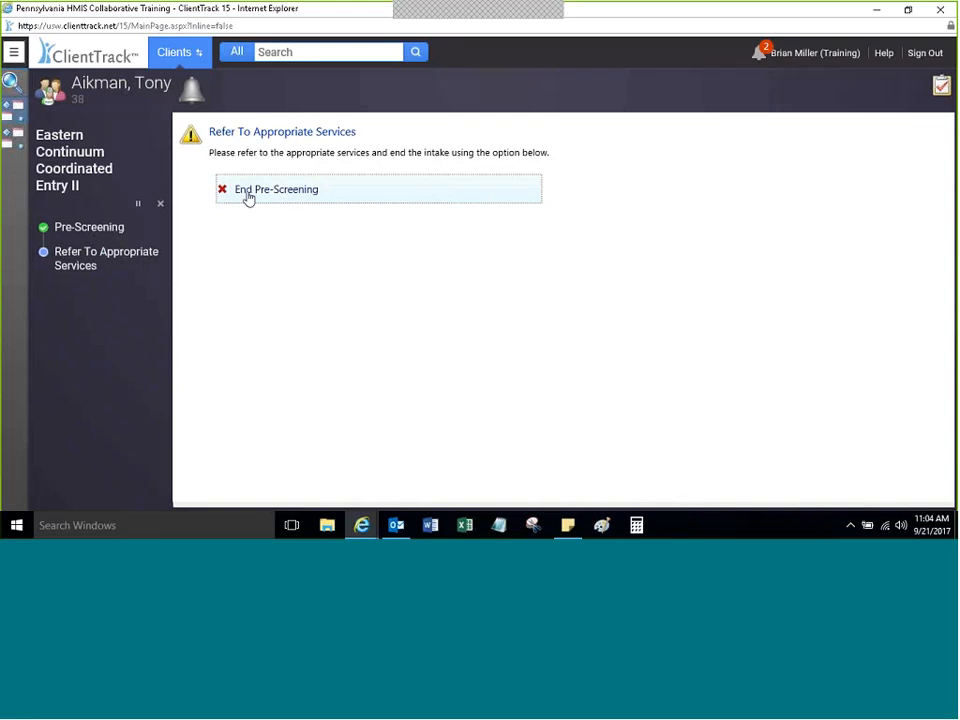
Step: Go from Refer To Appropriate Services back to the Pre-Screening step
{"action": "left_click", "coordinate": [77, 231]}
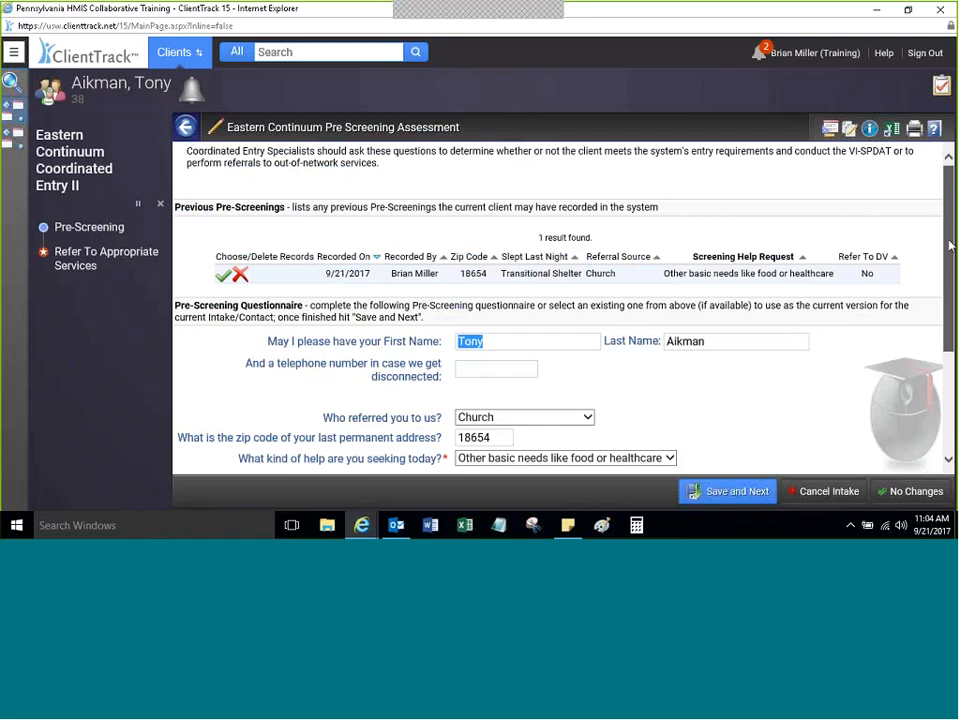
Step: Set the help sought to Shelter and review the remaining pre-screening answers
{"action": "scroll", "coordinate": [934, 327], "scroll_direction": "down", "scroll_amount": 3}
{"action": "left_click", "coordinate": [466, 313]}
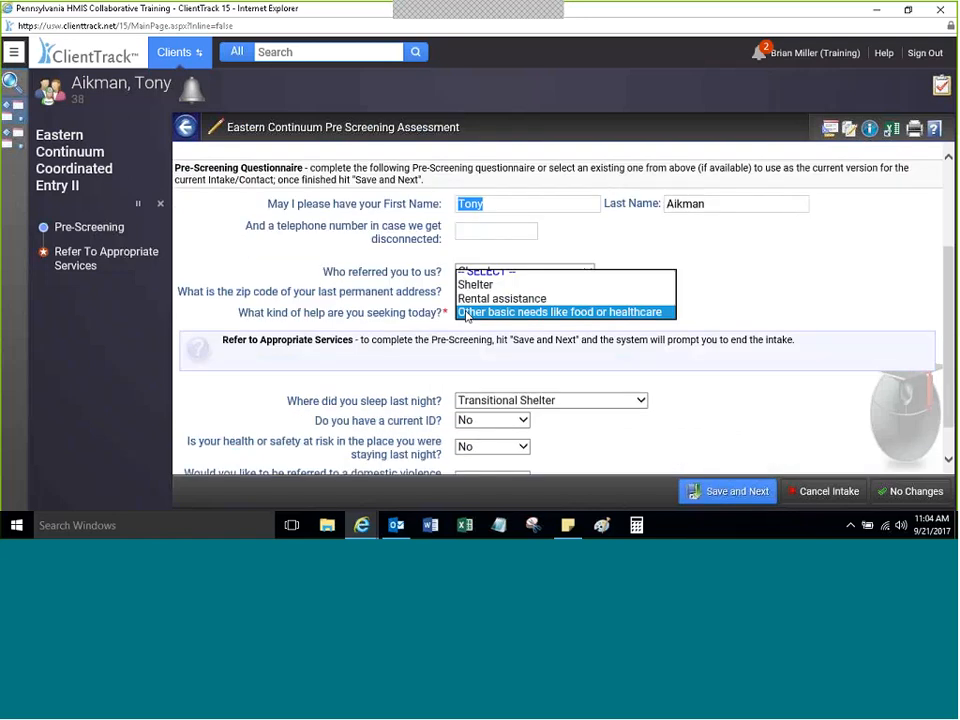
{"action": "left_click", "coordinate": [490, 285]}
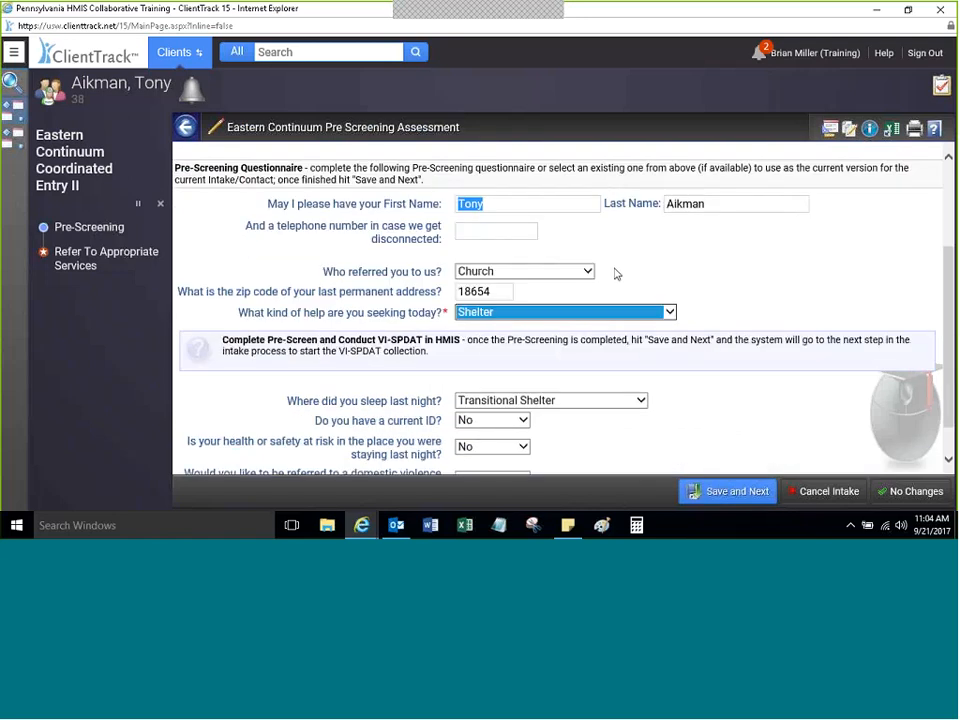
{"action": "left_click", "coordinate": [617, 273]}
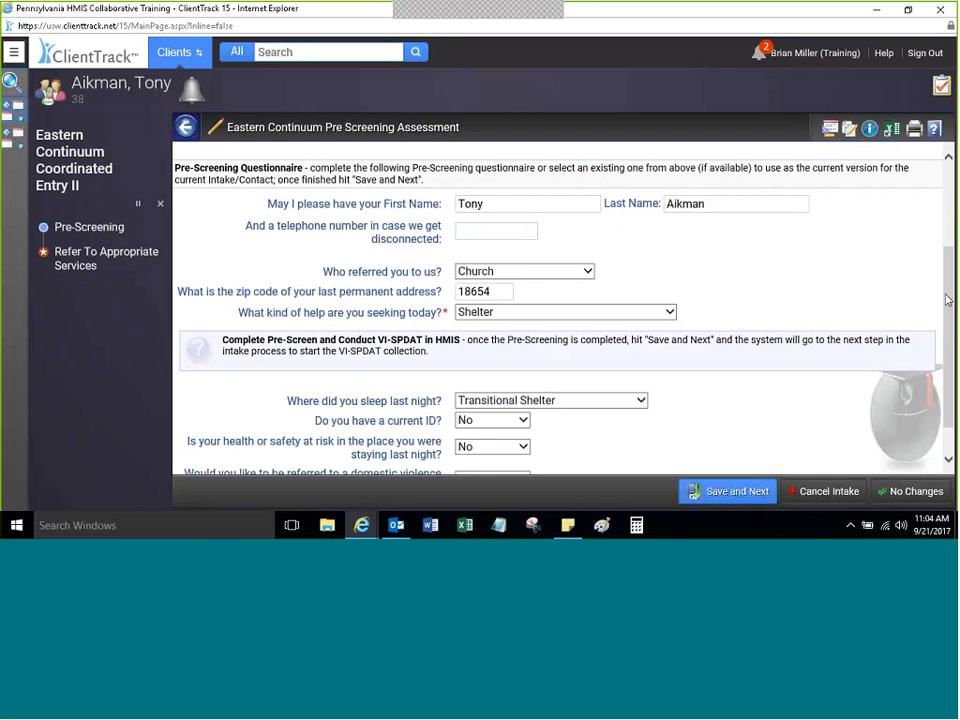
{"action": "scroll", "coordinate": [946, 300], "scroll_direction": "up", "scroll_amount": 3}
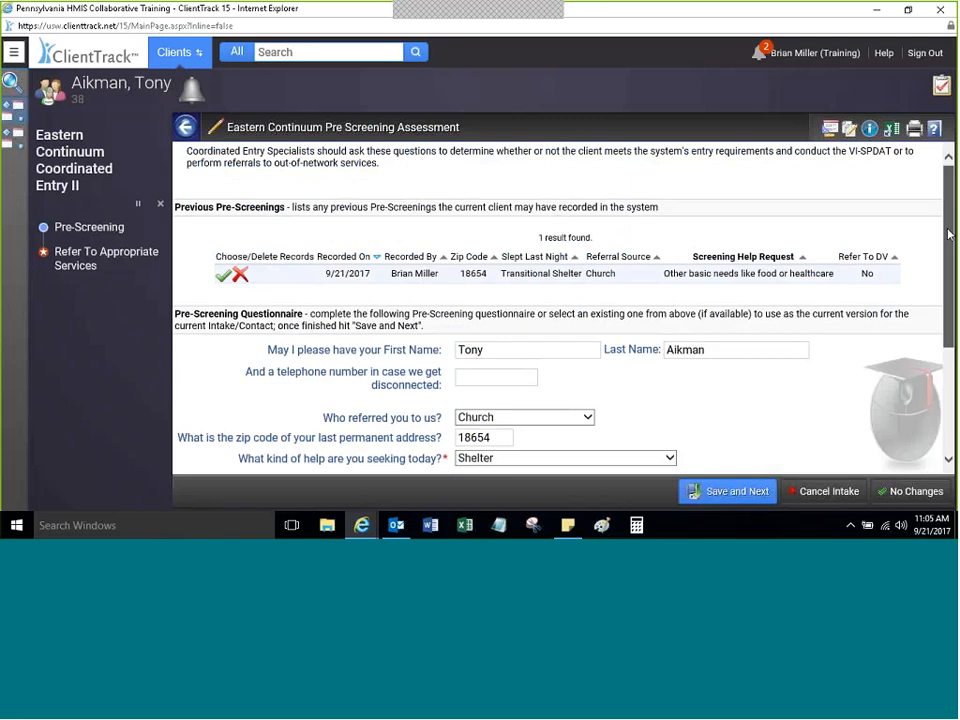
{"action": "left_click_drag", "start_coordinate": [948, 234], "coordinate": [902, 446]}
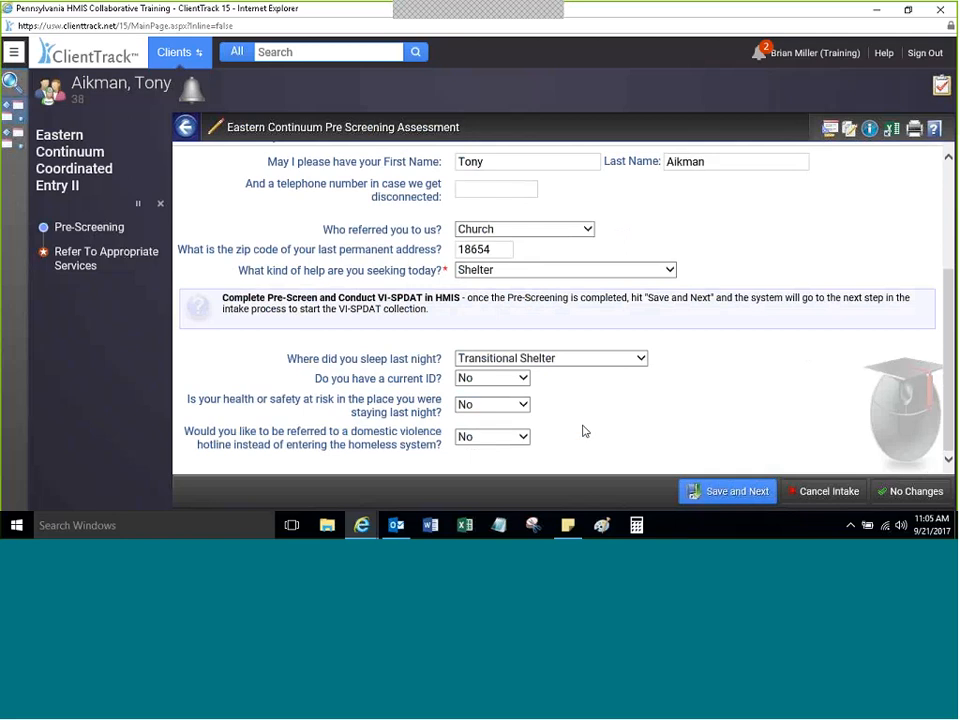
Step: Save the Shelter pre-screening and dismiss the popup on the next-step choices page
{"action": "left_click", "coordinate": [708, 494]}
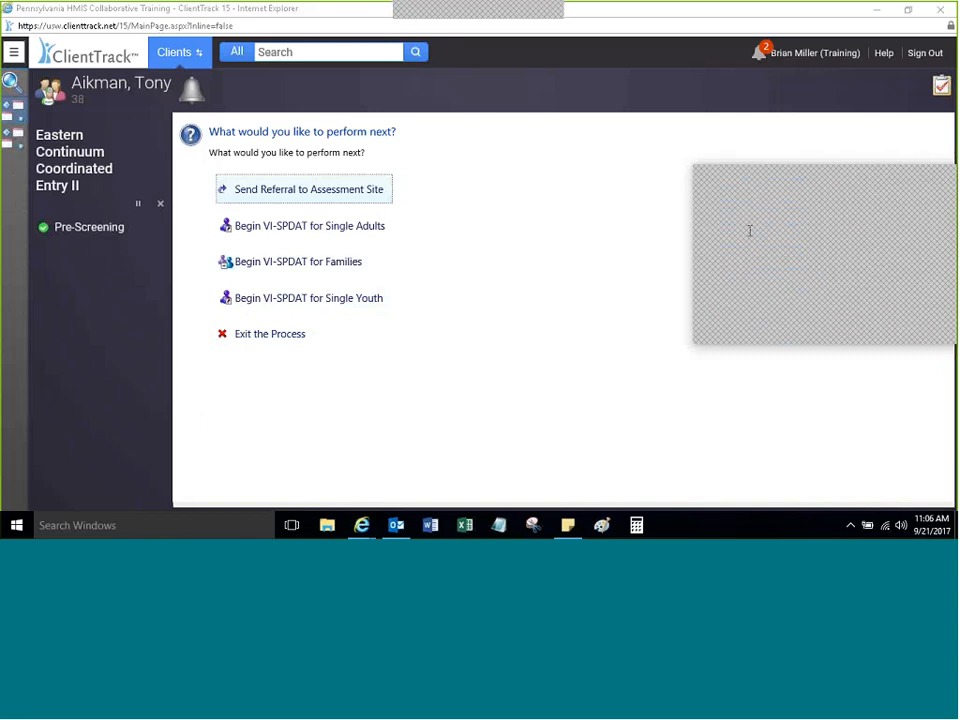
{"action": "left_click", "coordinate": [947, 186]}
{"action": "left_click", "coordinate": [305, 336]}
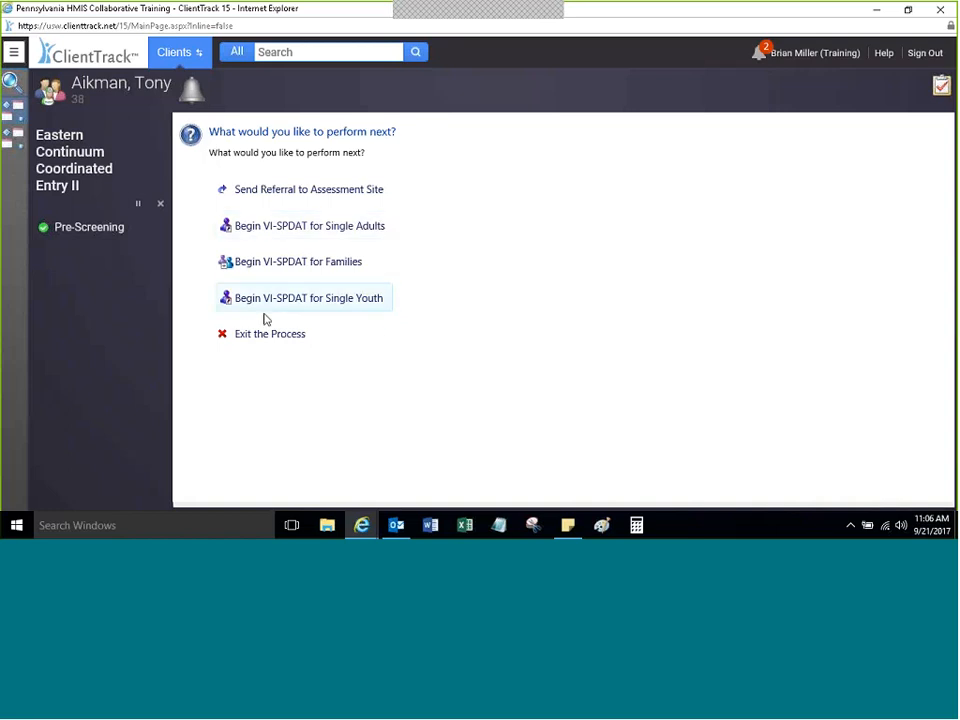
Step: Begin the VI-SPDAT for Single Adults
{"action": "left_click", "coordinate": [282, 230]}
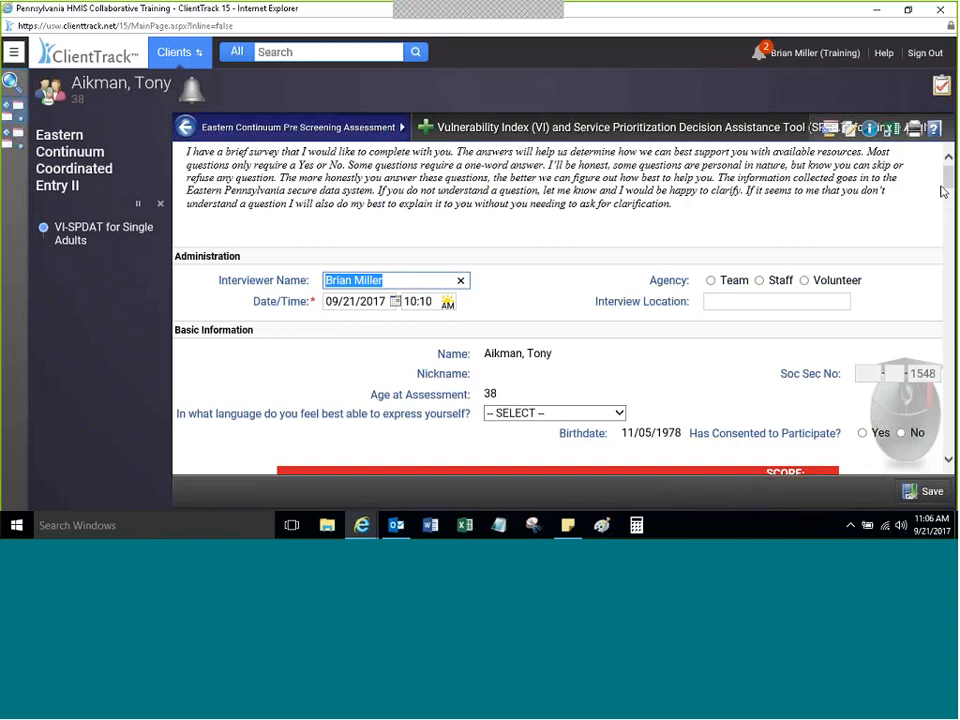
{"action": "left_click", "coordinate": [947, 178]}
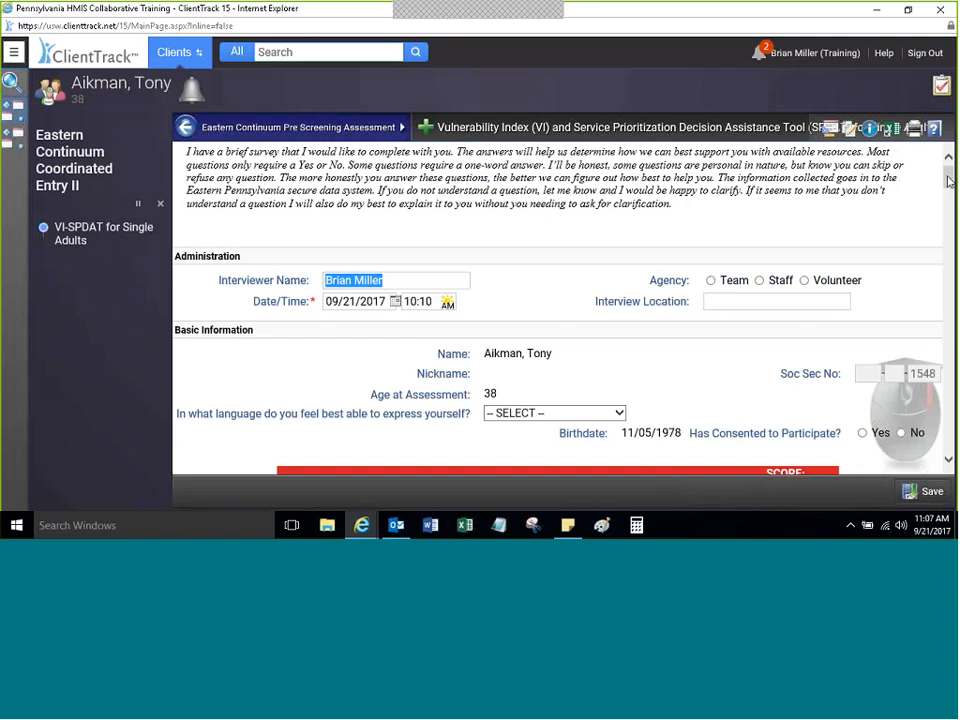
{"action": "left_click_drag", "start_coordinate": [949, 181], "coordinate": [949, 187]}
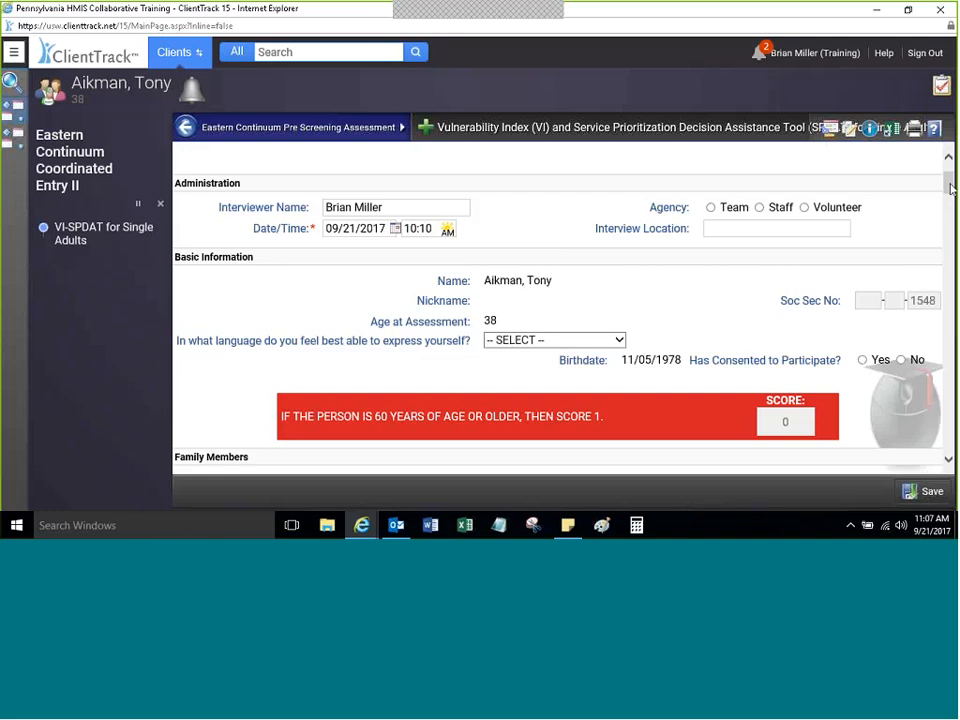
{"action": "left_click_drag", "start_coordinate": [950, 187], "coordinate": [947, 191]}
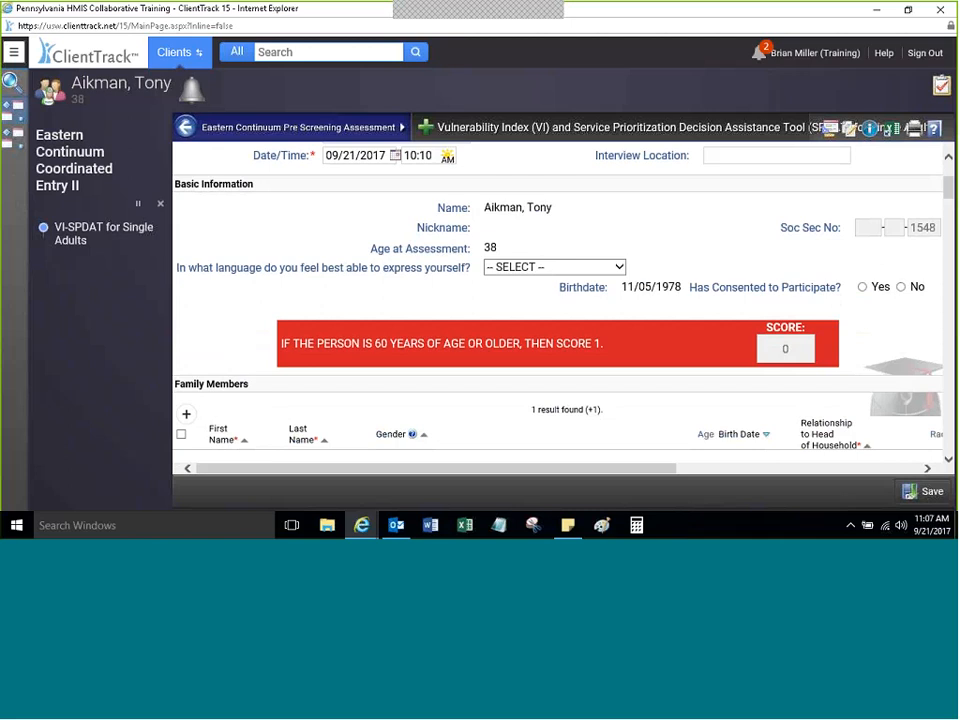
Step: Set language to English, Agency to Staff and Interview Location to Harrisburg
{"action": "left_click", "coordinate": [527, 268]}
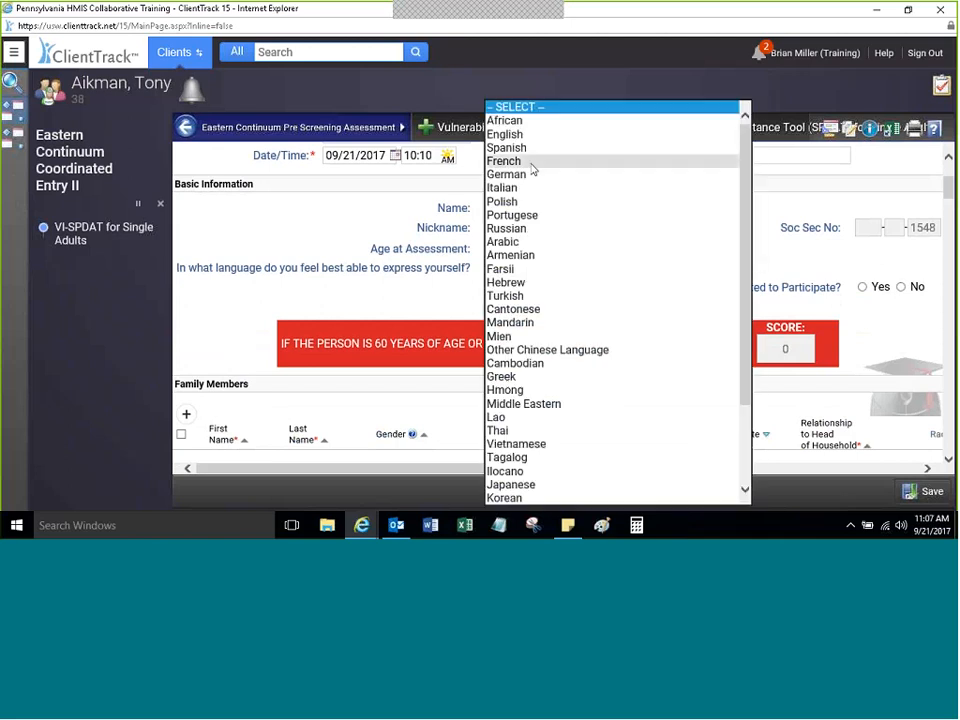
{"action": "left_click", "coordinate": [538, 136]}
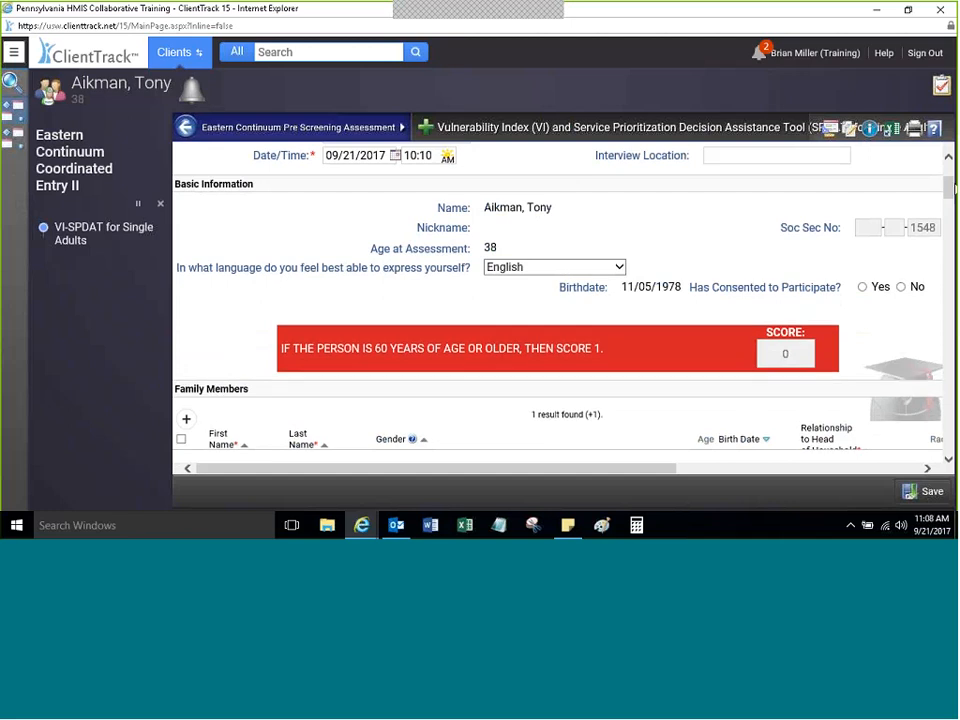
{"action": "scroll", "coordinate": [743, 177], "scroll_direction": "up", "scroll_amount": 2}
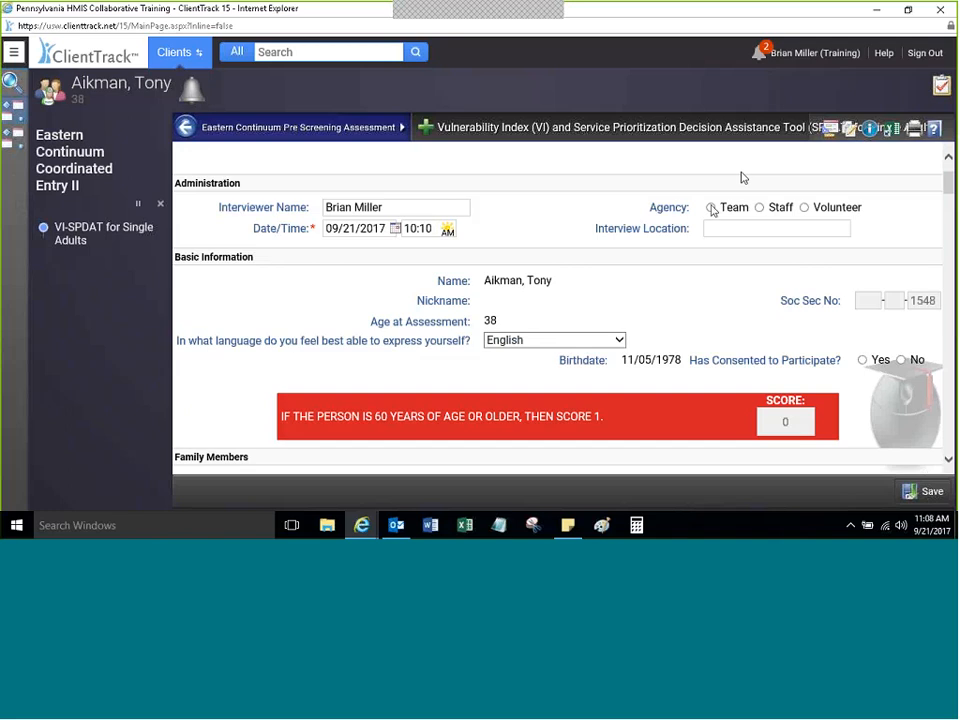
{"action": "left_click", "coordinate": [759, 207]}
{"action": "left_click", "coordinate": [736, 226]}
{"action": "type", "text": "Ha"}
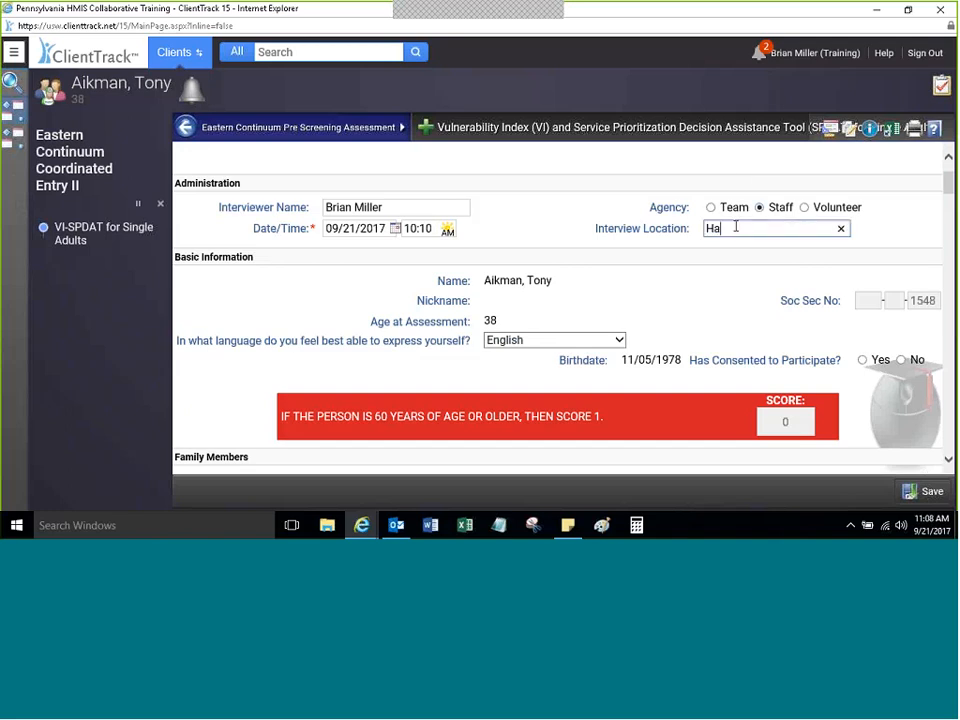
{"action": "type", "text": "rrisburg"}
{"action": "left_click", "coordinate": [800, 216]}
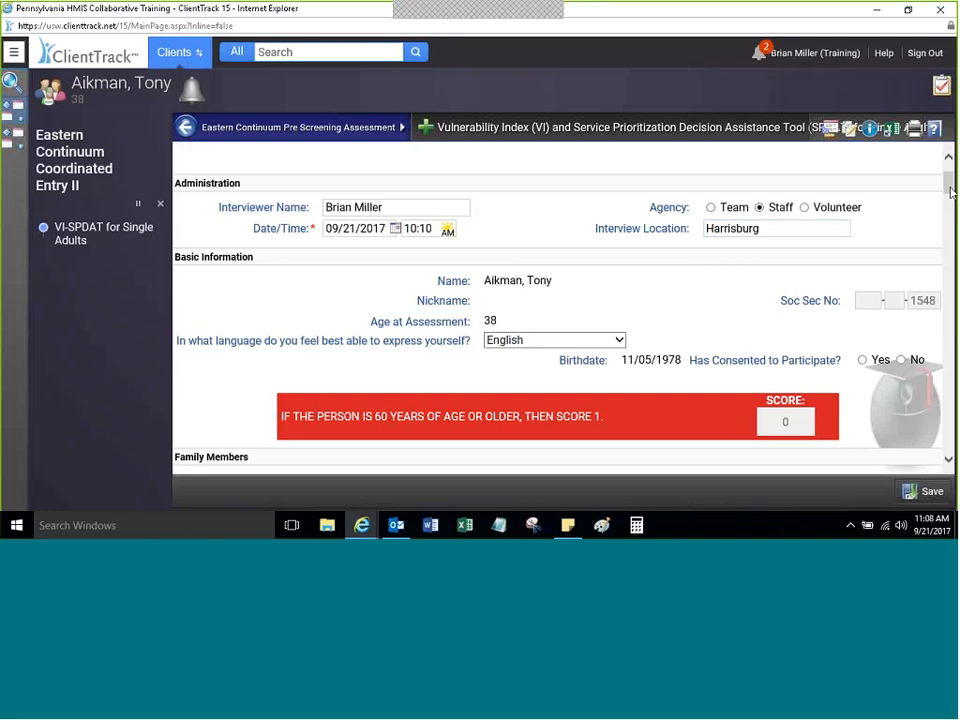
{"action": "left_click_drag", "start_coordinate": [951, 191], "coordinate": [948, 208]}
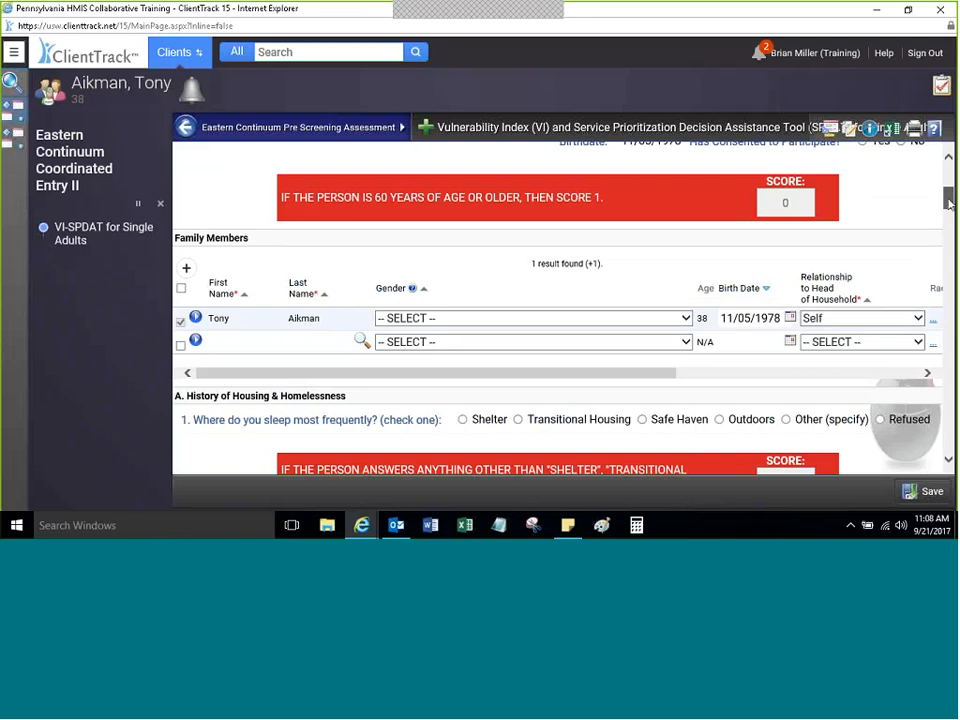
Step: Answer question 1, where the client sleeps most, with Outdoors
{"action": "mouse_move", "coordinate": [949, 203]}
{"action": "left_mouse_down"}
{"action": "mouse_move", "coordinate": [949, 215]}
{"action": "mouse_move", "coordinate": [949, 206]}
{"action": "left_mouse_up"}
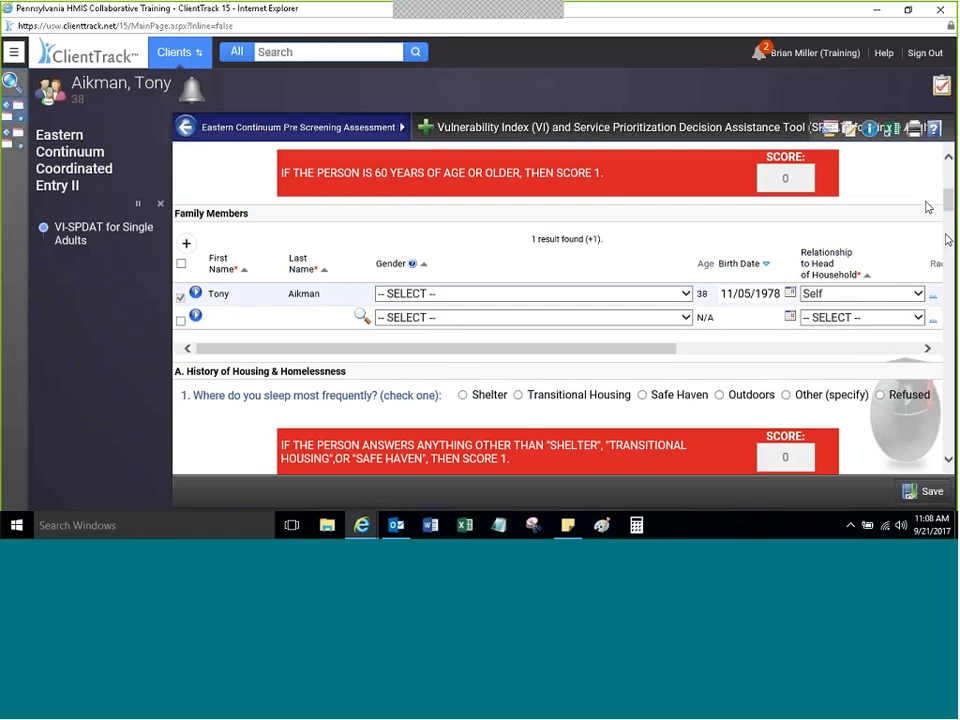
{"action": "left_click_drag", "start_coordinate": [949, 203], "coordinate": [949, 212]}
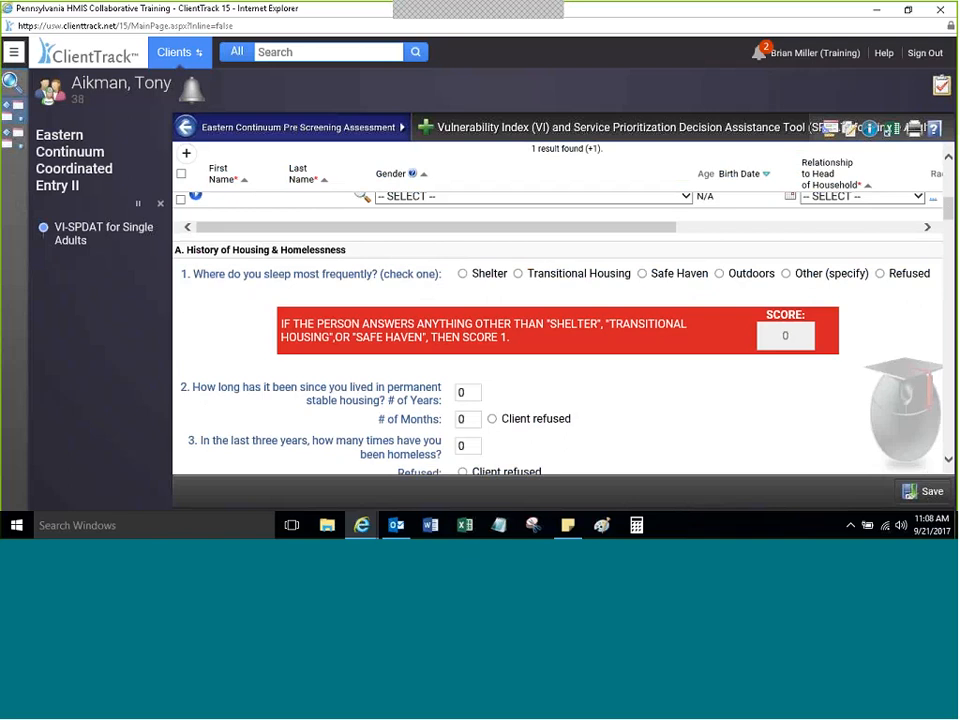
{"action": "left_click", "coordinate": [642, 274]}
{"action": "left_click", "coordinate": [719, 273]}
{"action": "left_click", "coordinate": [786, 274]}
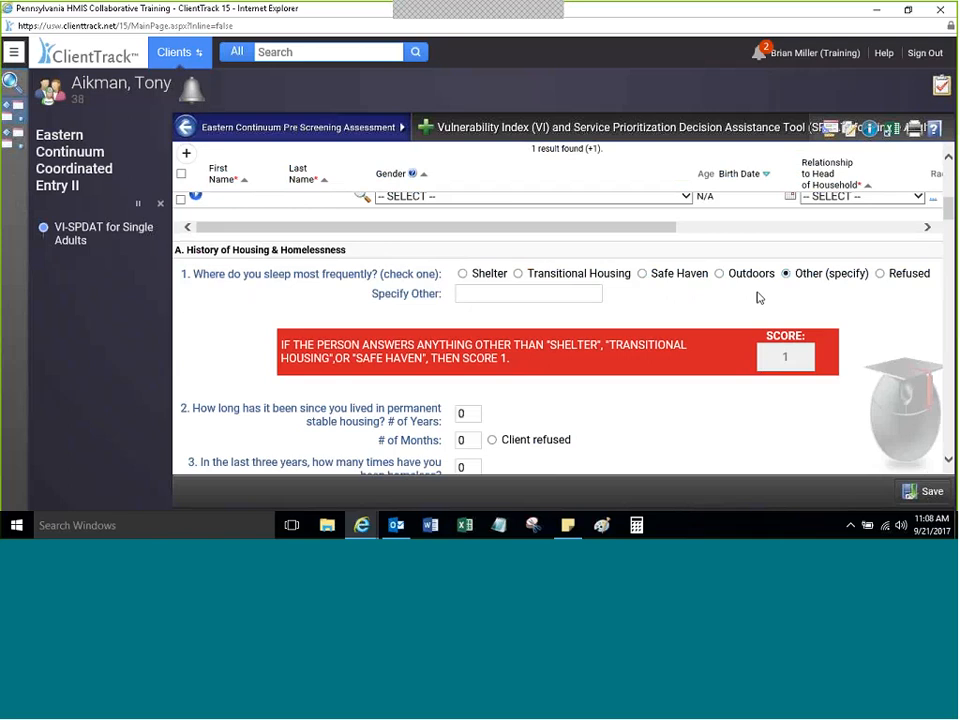
{"action": "left_click", "coordinate": [720, 274]}
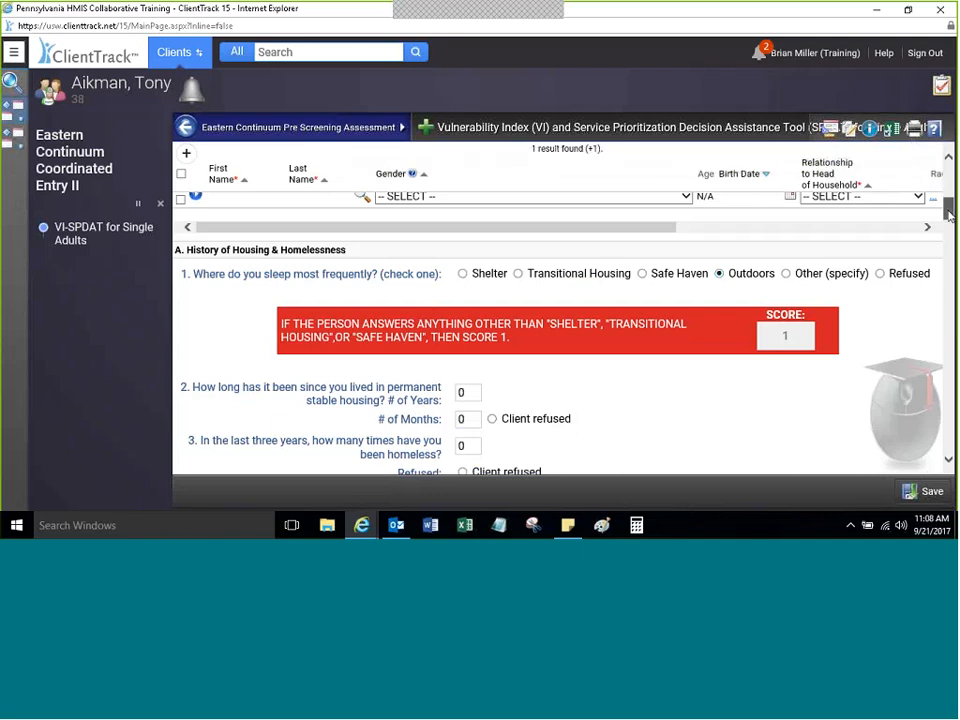
Step: Scroll through the VI-SPDAT sections down to Family Members to review them
{"action": "left_click_drag", "start_coordinate": [949, 215], "coordinate": [948, 243]}
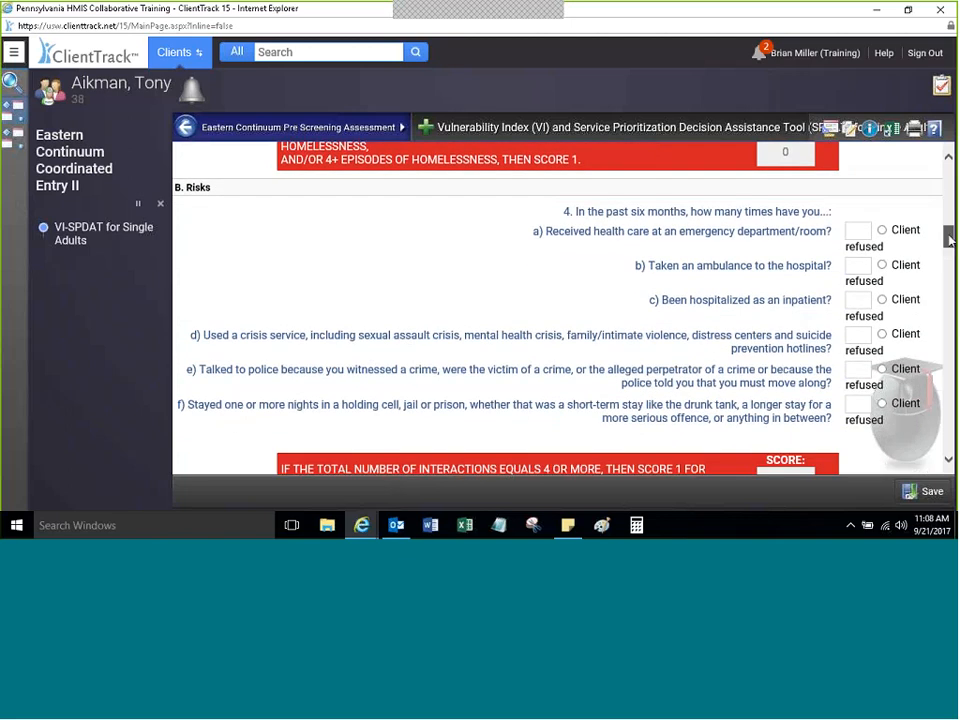
{"action": "left_click_drag", "start_coordinate": [950, 238], "coordinate": [913, 236]}
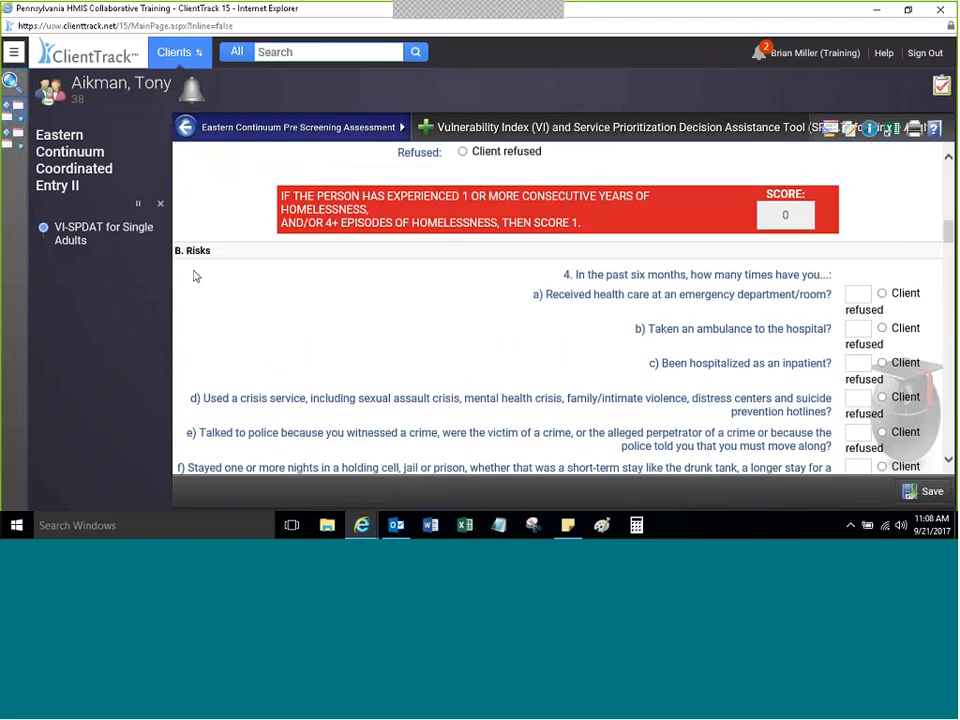
{"action": "left_click_drag", "start_coordinate": [950, 232], "coordinate": [951, 239]}
{"action": "left_click", "coordinate": [850, 242]}
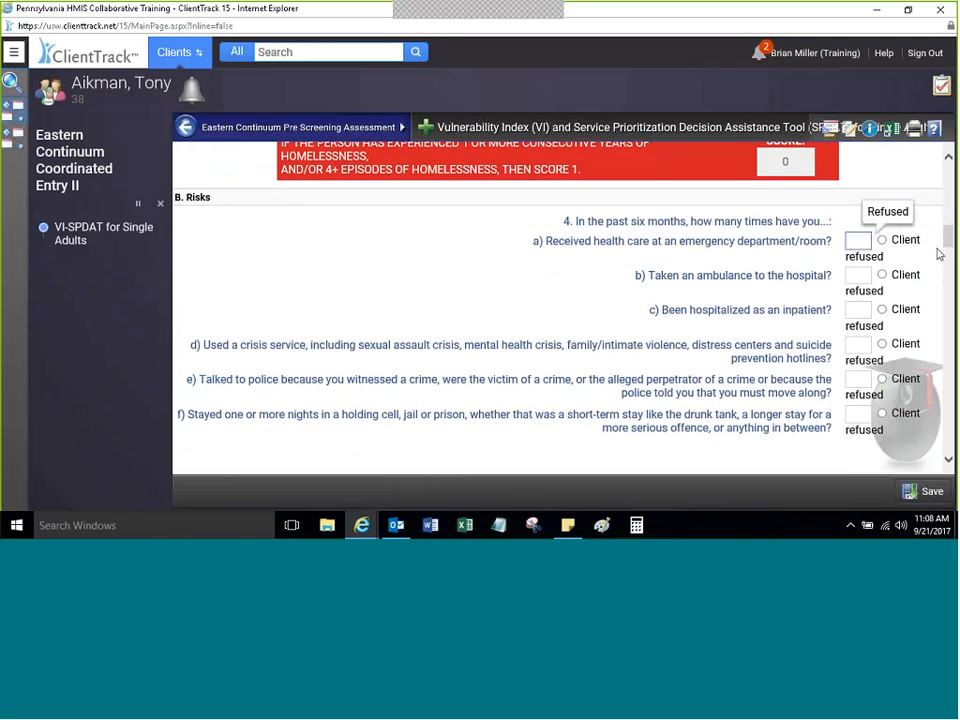
{"action": "scroll", "coordinate": [945, 256], "scroll_direction": "down", "scroll_amount": 3}
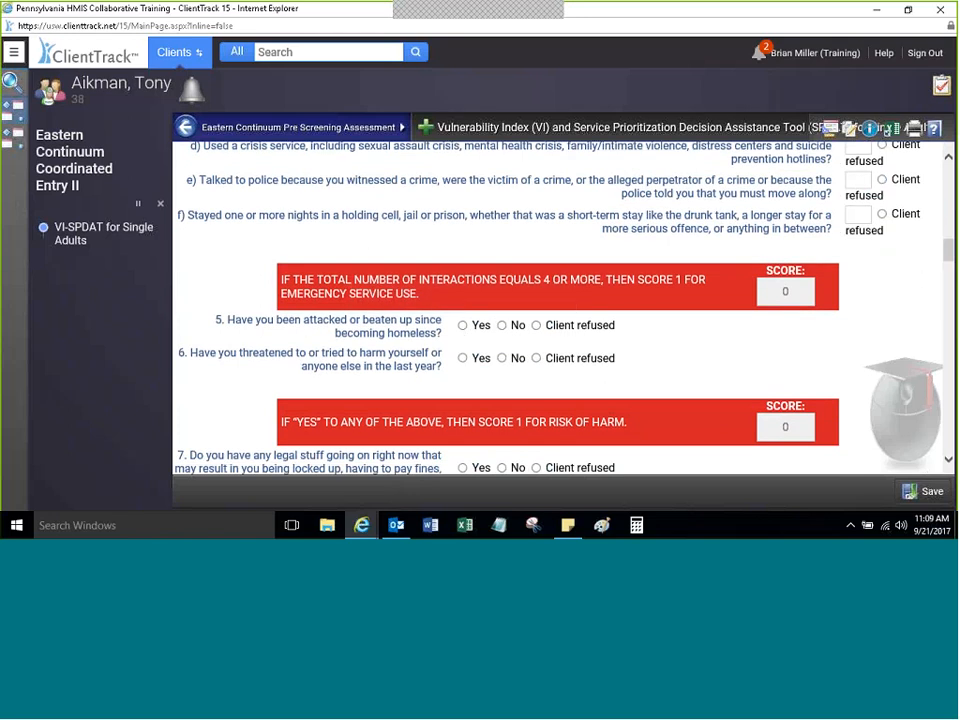
{"action": "scroll", "coordinate": [926, 201], "scroll_direction": "down", "scroll_amount": 3}
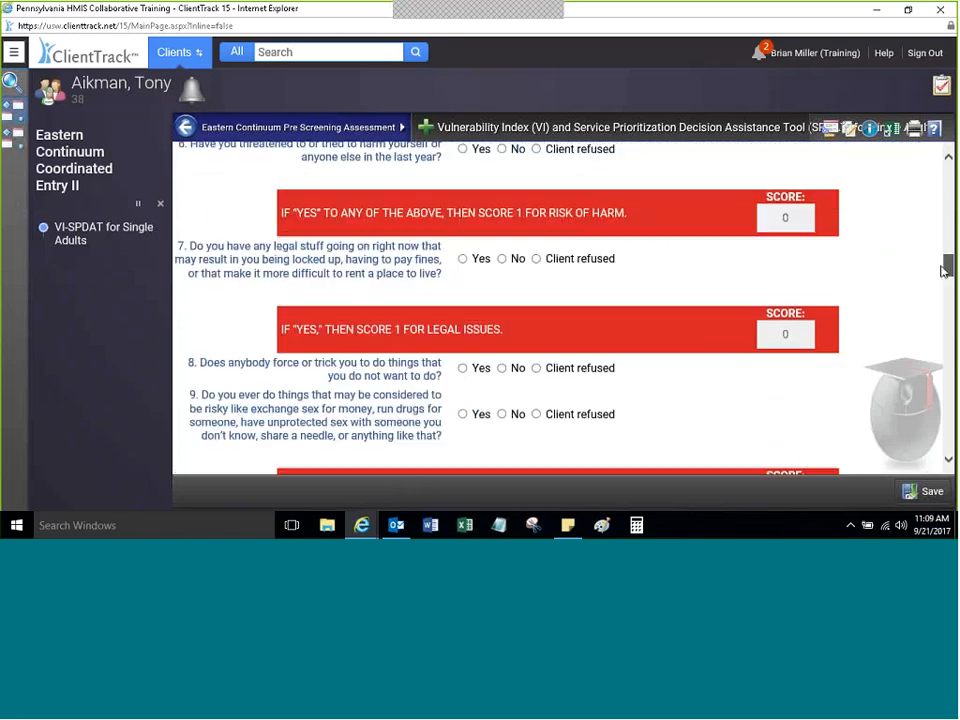
{"action": "scroll", "coordinate": [922, 190], "scroll_direction": "up", "scroll_amount": 15}
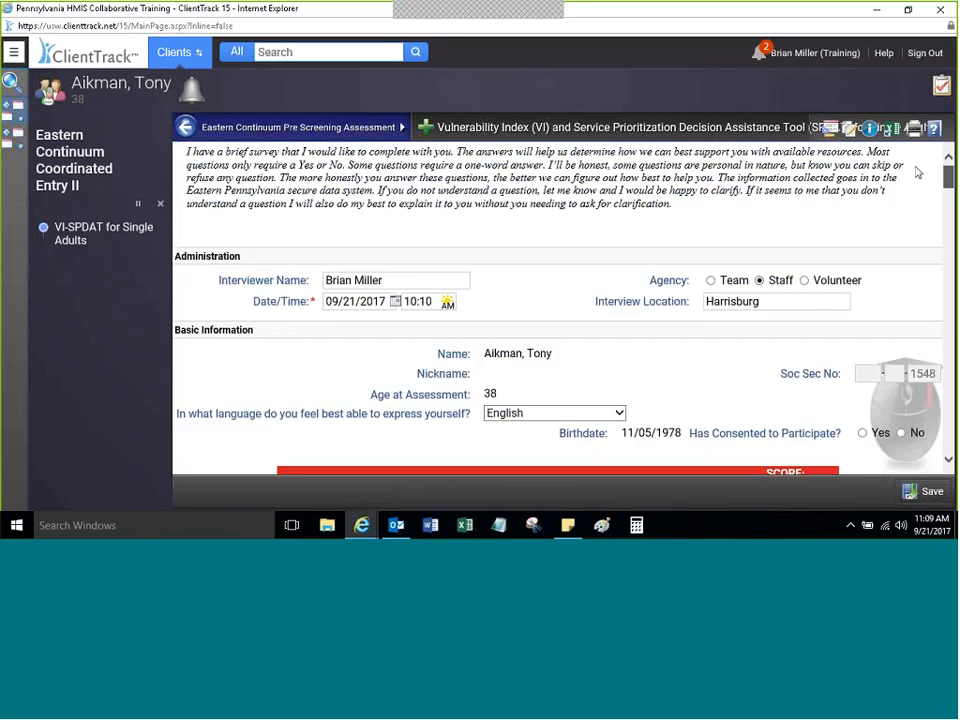
{"action": "scroll", "coordinate": [918, 195], "scroll_direction": "down", "scroll_amount": 5}
{"action": "scroll", "coordinate": [918, 201], "scroll_direction": "down", "scroll_amount": 1}
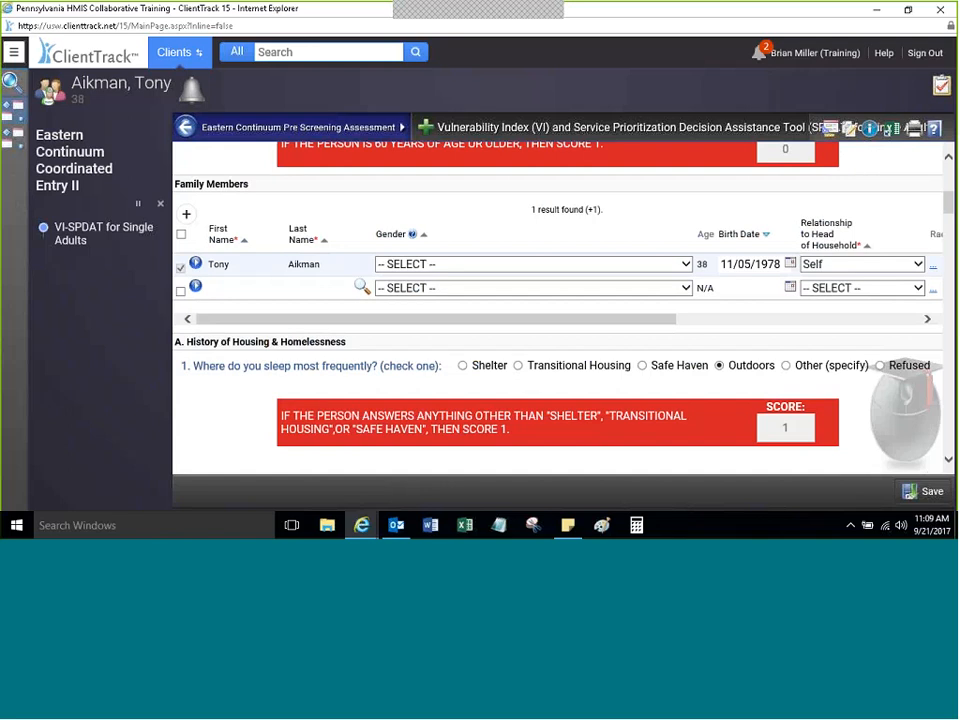
{"action": "mouse_move", "coordinate": [267, 323]}
{"action": "left_mouse_down"}
{"action": "mouse_move", "coordinate": [538, 306]}
{"action": "mouse_move", "coordinate": [267, 318]}
{"action": "left_mouse_up"}
Step: Set the client's row to Male, Non-Hispanic/Latino, Disabling Condition No, Veteran Status No
{"action": "left_click", "coordinate": [443, 266]}
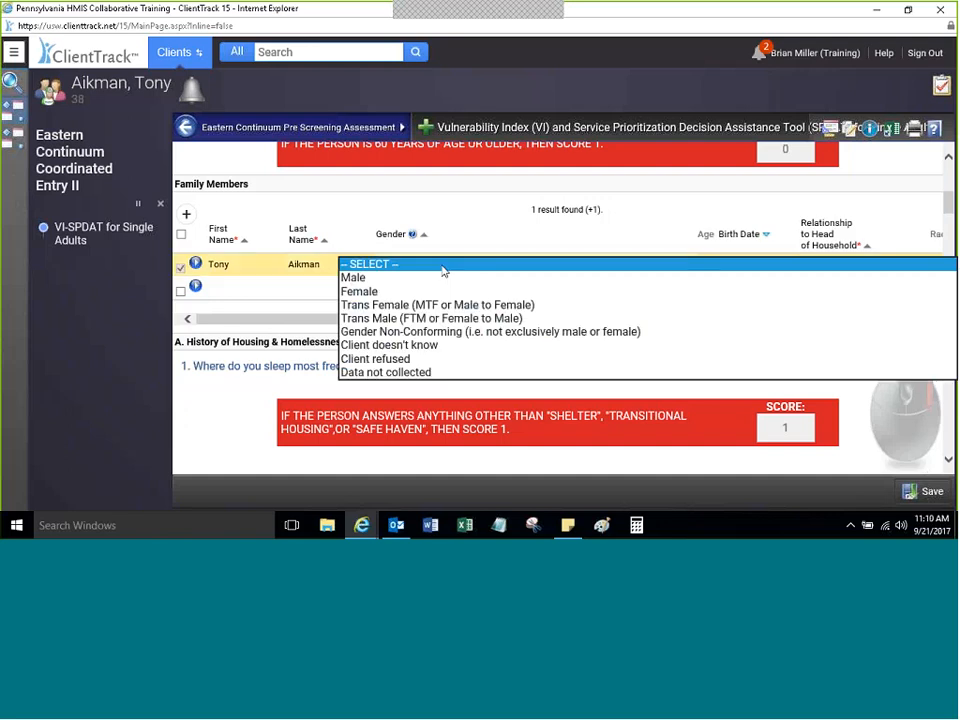
{"action": "left_click", "coordinate": [362, 278]}
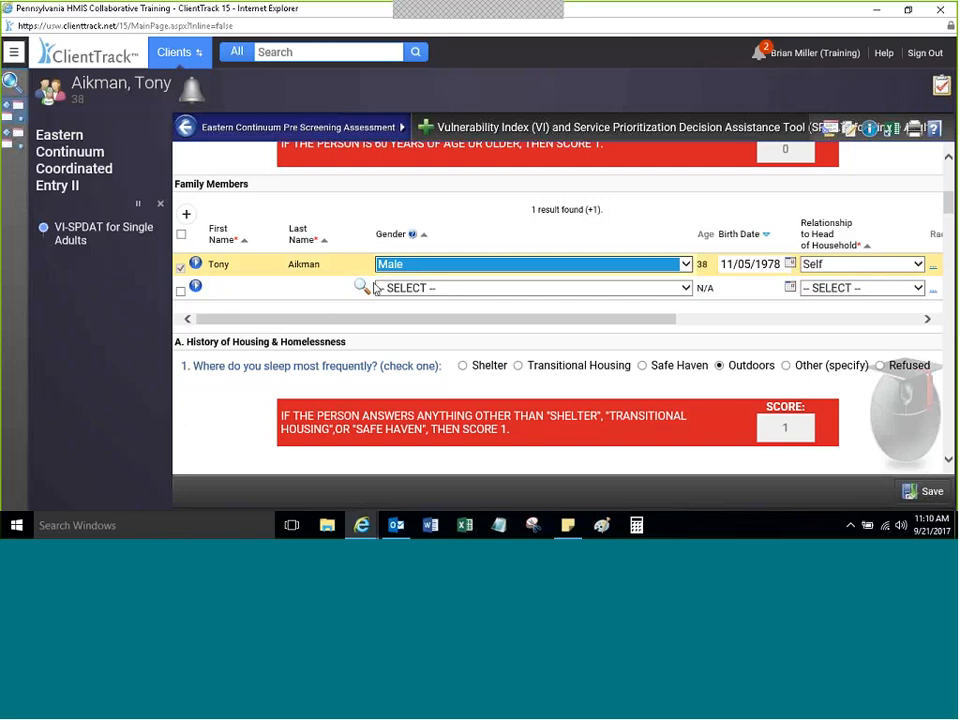
{"action": "left_click_drag", "start_coordinate": [330, 319], "coordinate": [607, 301]}
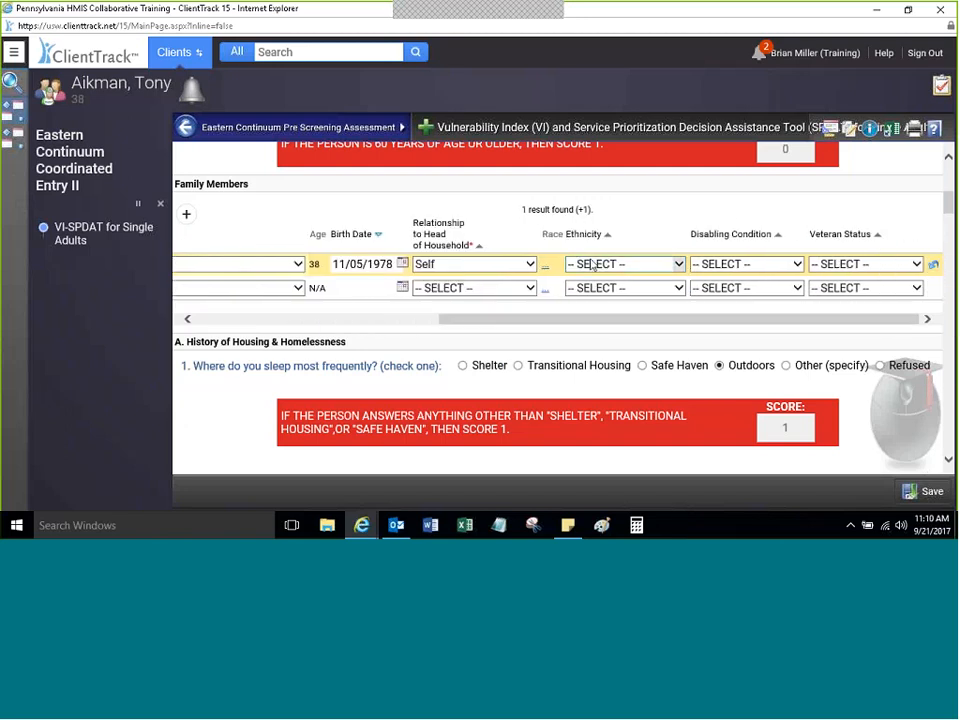
{"action": "left_click", "coordinate": [591, 265]}
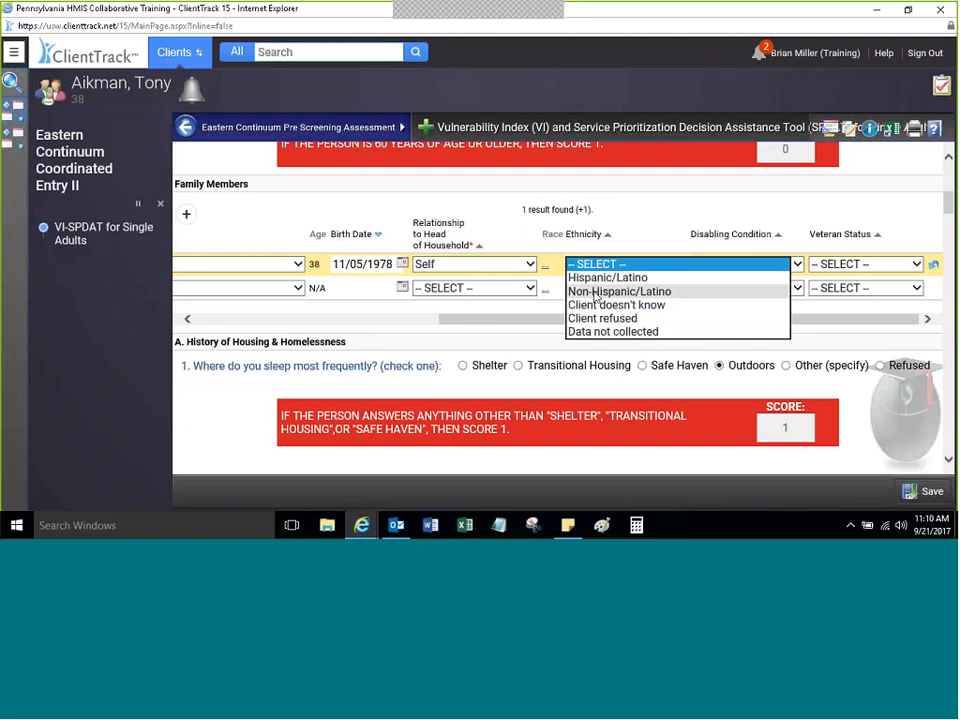
{"action": "left_click", "coordinate": [610, 291]}
{"action": "left_click", "coordinate": [767, 267]}
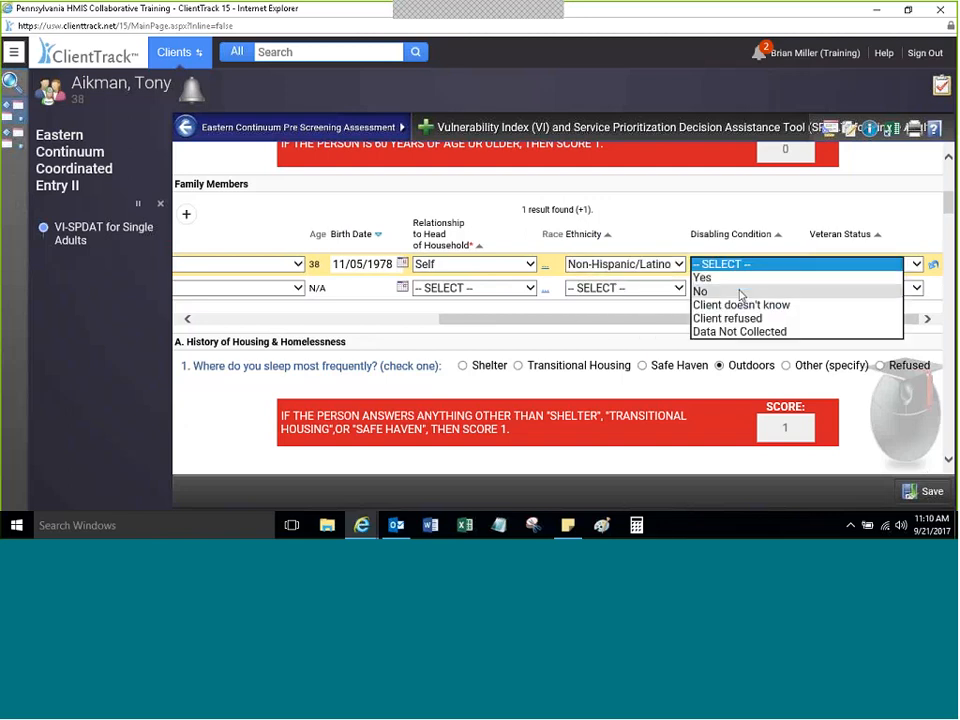
{"action": "left_click", "coordinate": [740, 292]}
{"action": "left_click", "coordinate": [812, 265]}
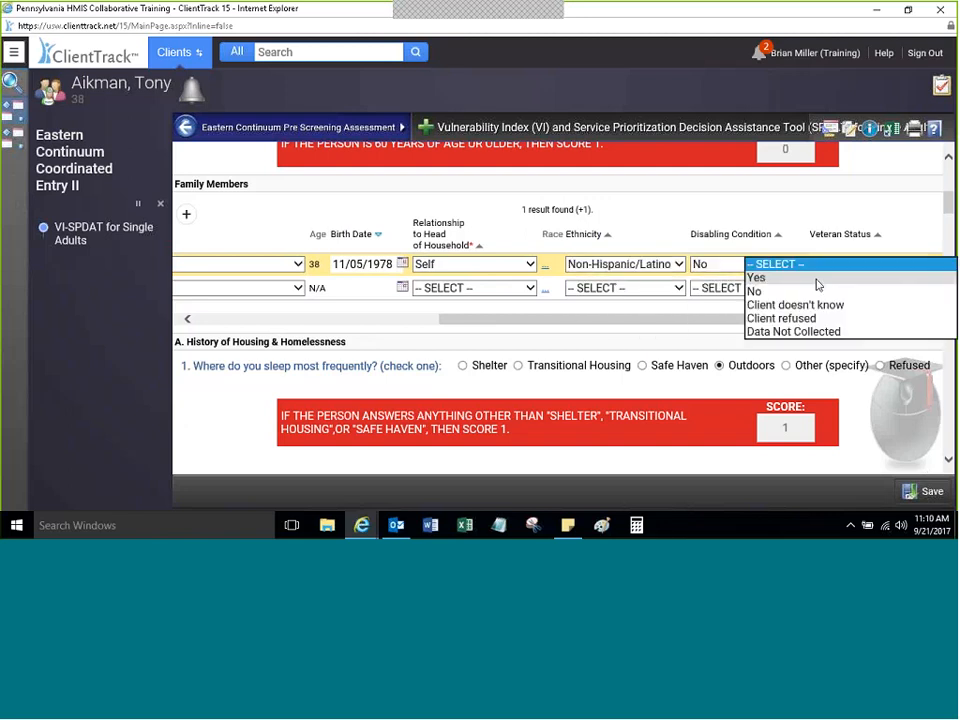
{"action": "left_click", "coordinate": [808, 291]}
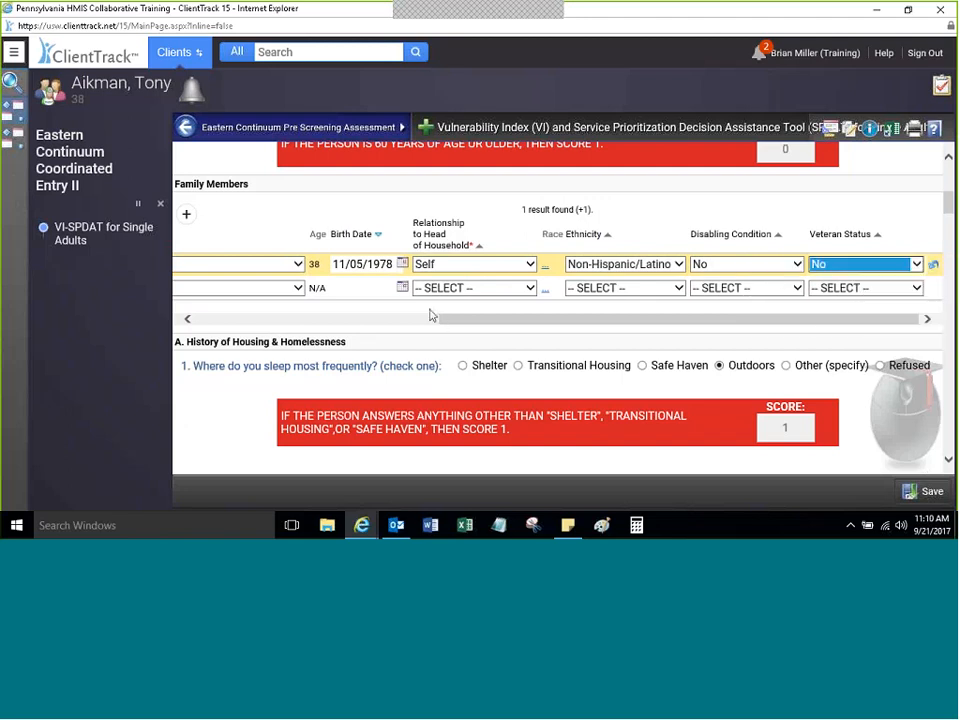
{"action": "left_click_drag", "start_coordinate": [451, 324], "coordinate": [437, 323]}
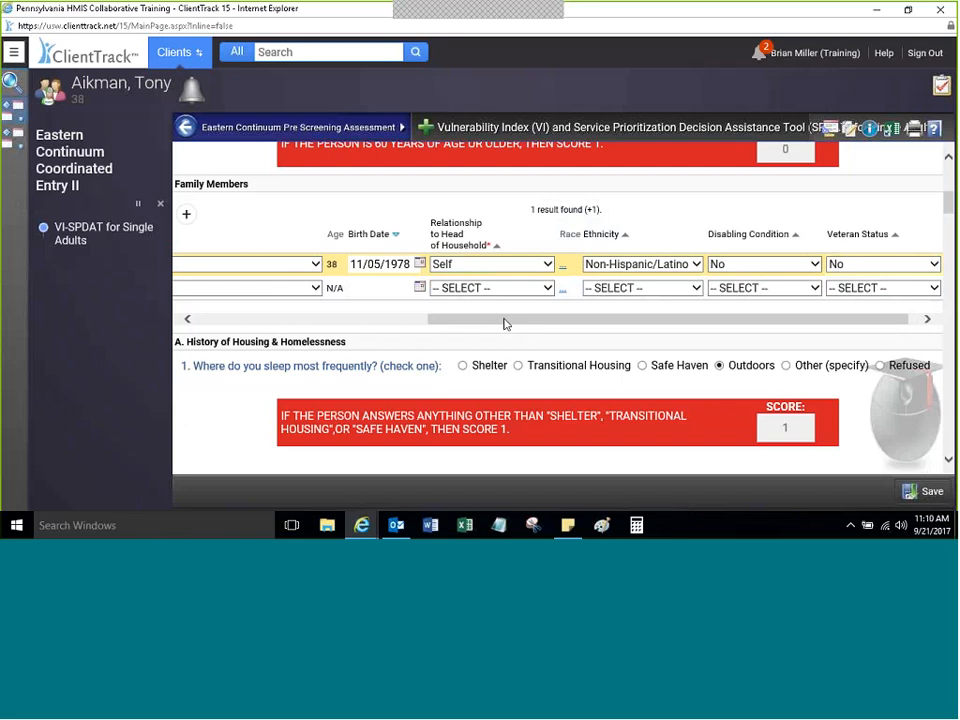
Step: Try out race checkboxes (White, Black or African American, Asian) and close the list
{"action": "left_click", "coordinate": [562, 271]}
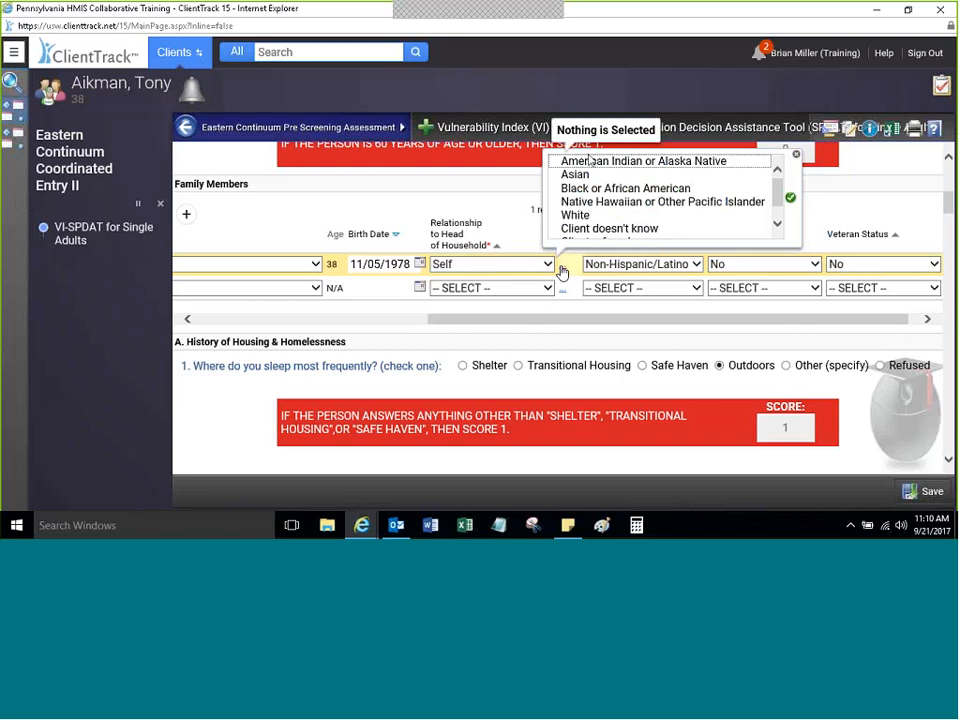
{"action": "scroll", "coordinate": [778, 180], "scroll_direction": "down", "scroll_amount": 2}
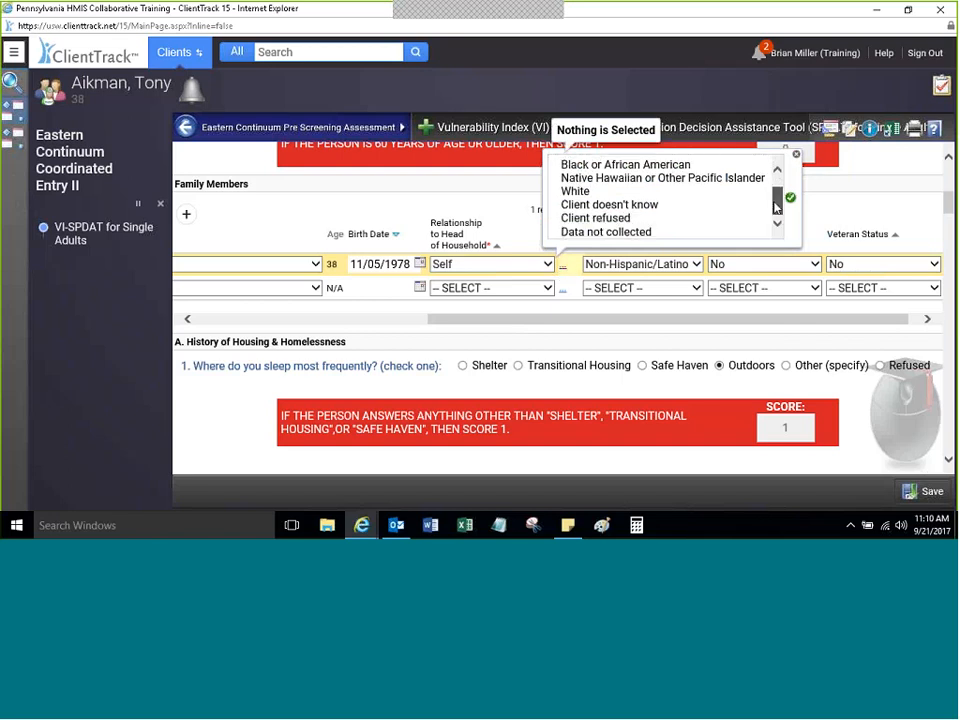
{"action": "scroll", "coordinate": [778, 180], "scroll_direction": "up", "scroll_amount": 2}
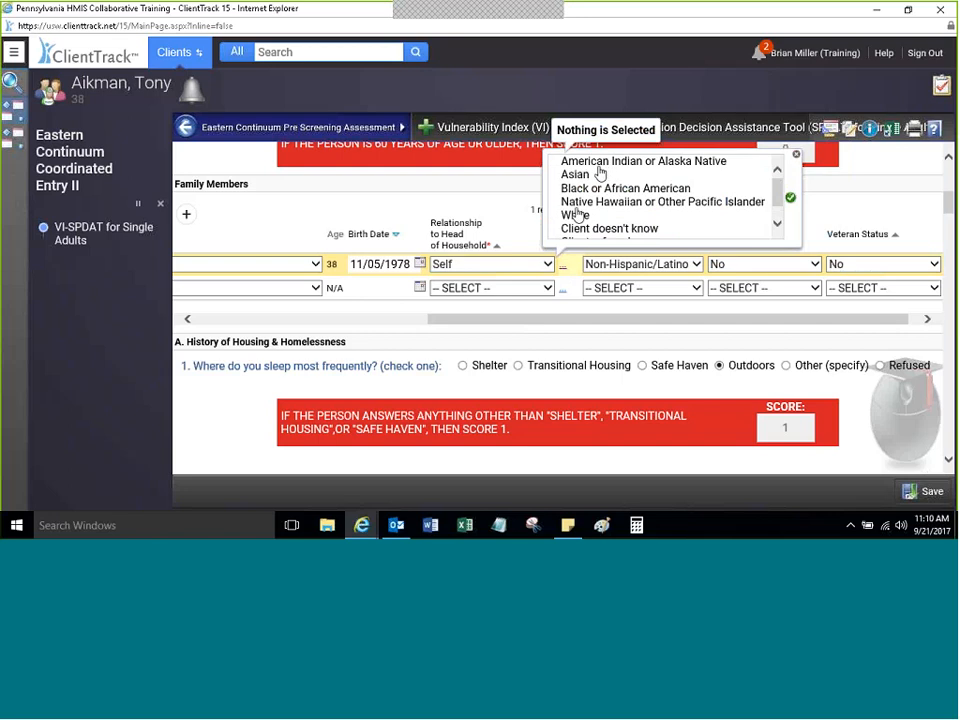
{"action": "left_click", "coordinate": [577, 214]}
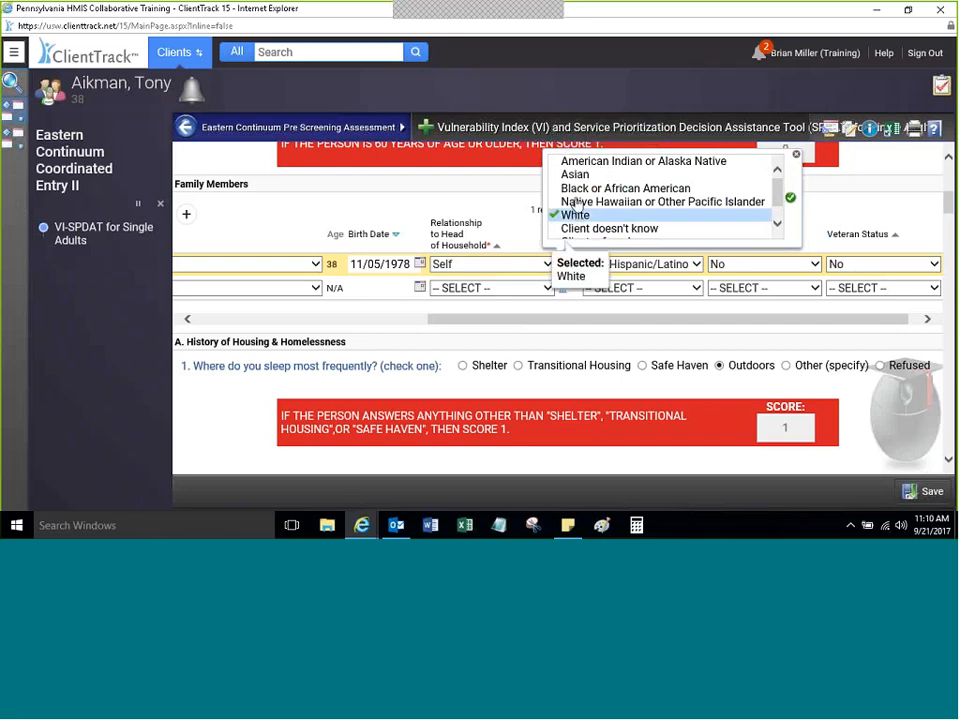
{"action": "left_click", "coordinate": [578, 189]}
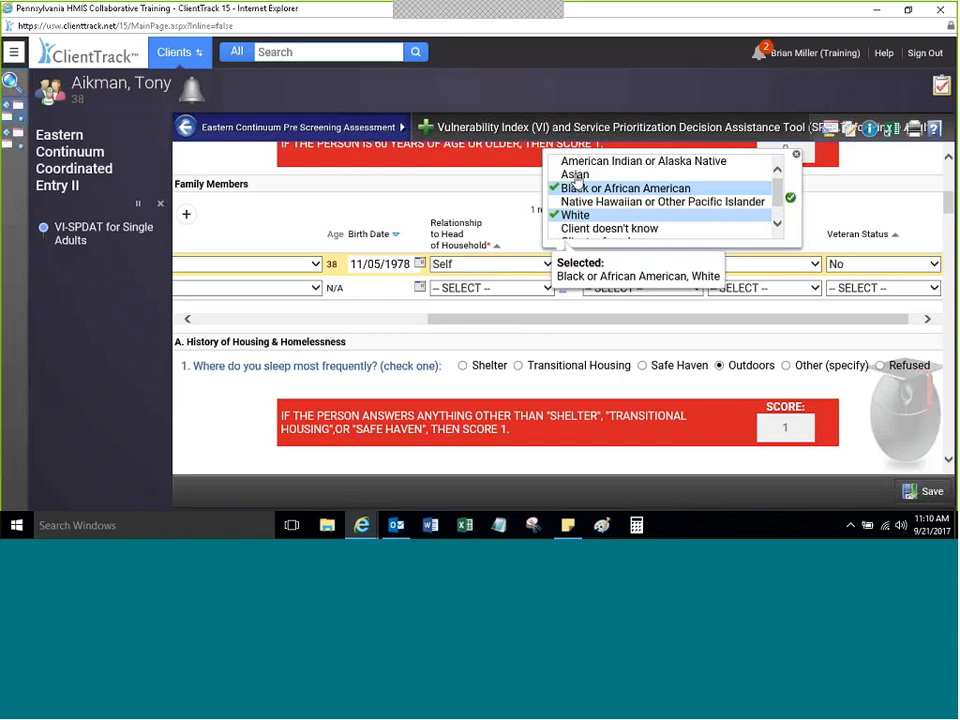
{"action": "left_click", "coordinate": [577, 176]}
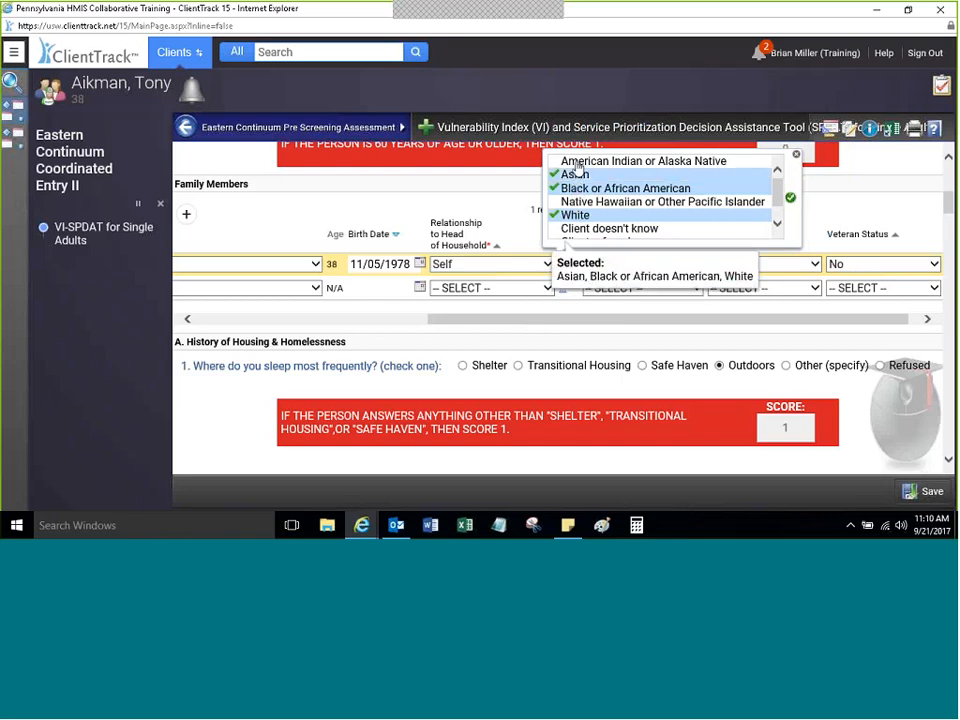
{"action": "left_click", "coordinate": [577, 178]}
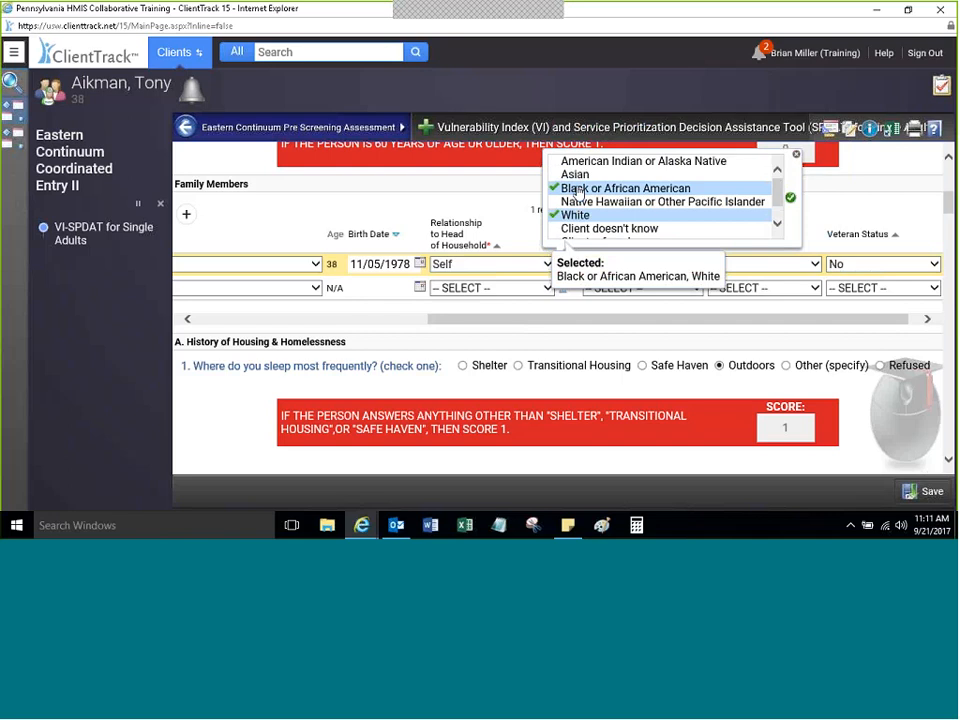
{"action": "left_click", "coordinate": [778, 225]}
{"action": "left_click", "coordinate": [778, 225]}
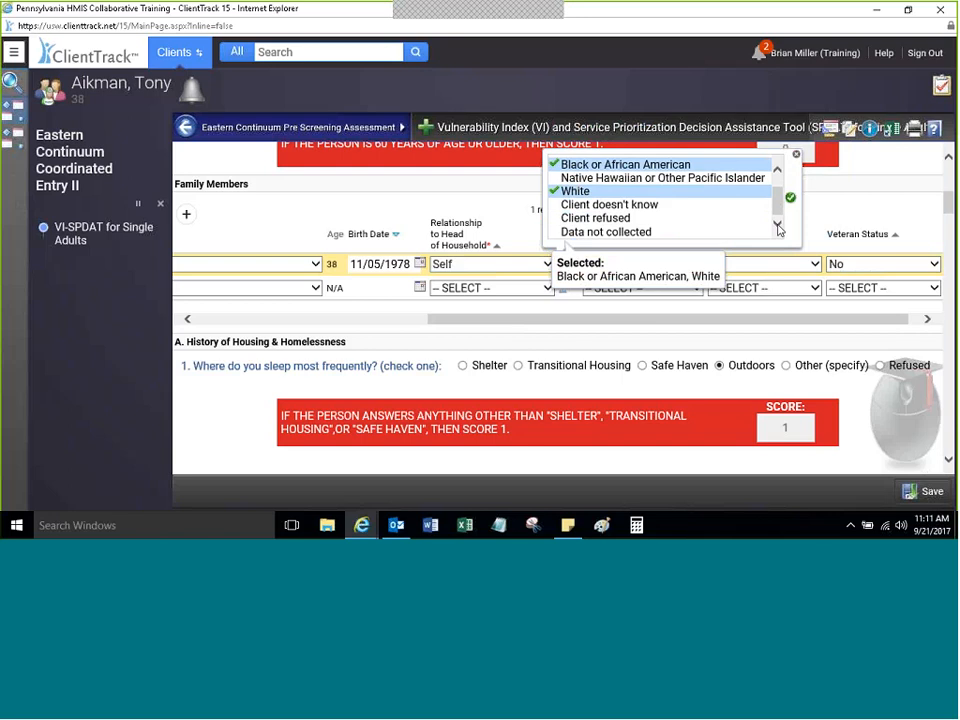
{"action": "left_click", "coordinate": [777, 171]}
{"action": "left_click", "coordinate": [777, 171]}
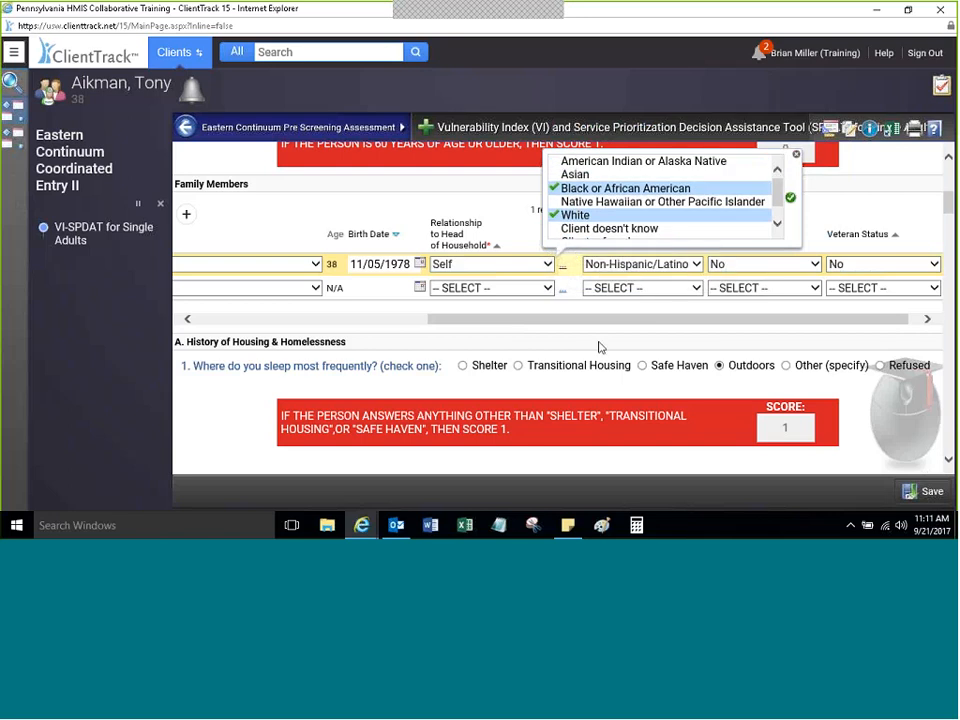
{"action": "mouse_move", "coordinate": [563, 264]}
{"action": "left_click", "coordinate": [796, 157]}
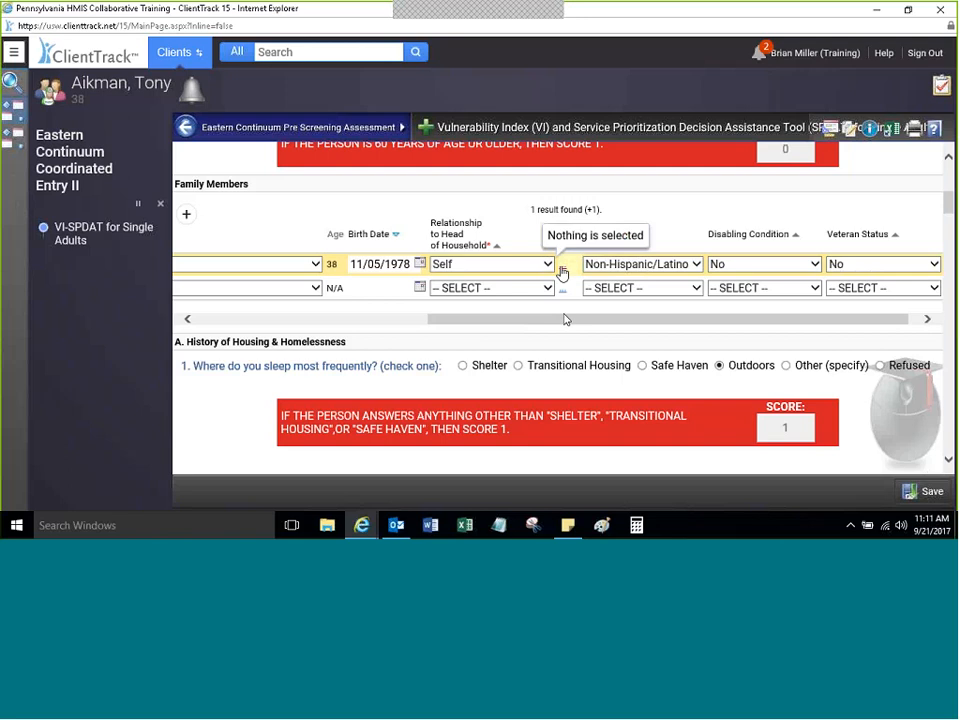
Step: Set the client's race to White only, apply it, and recheck the list
{"action": "left_click", "coordinate": [561, 272]}
{"action": "left_click", "coordinate": [575, 216]}
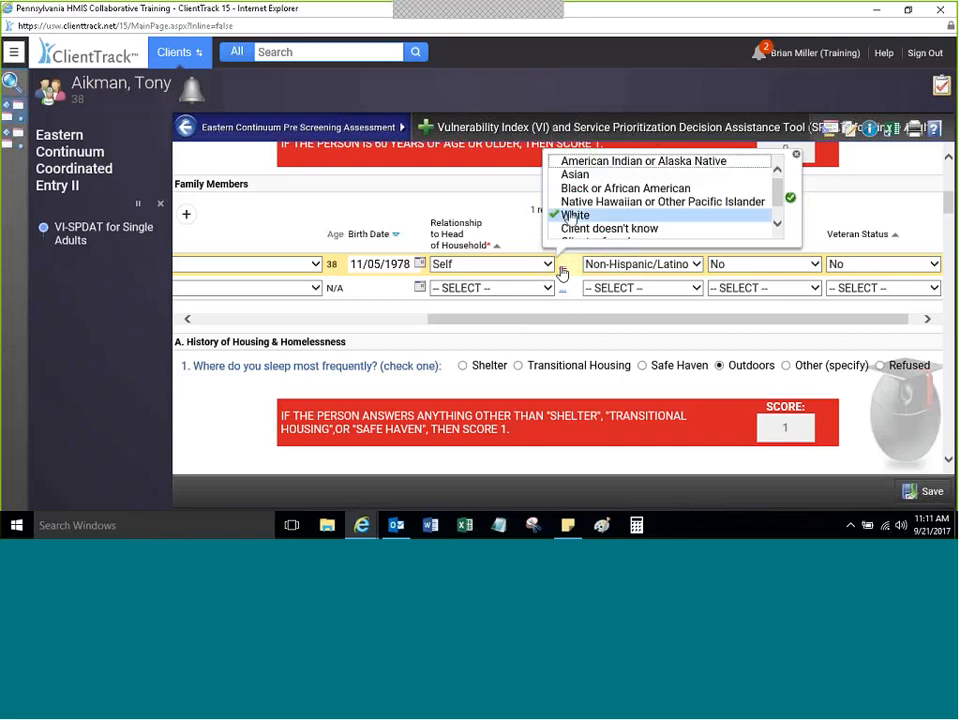
{"action": "left_click", "coordinate": [789, 201]}
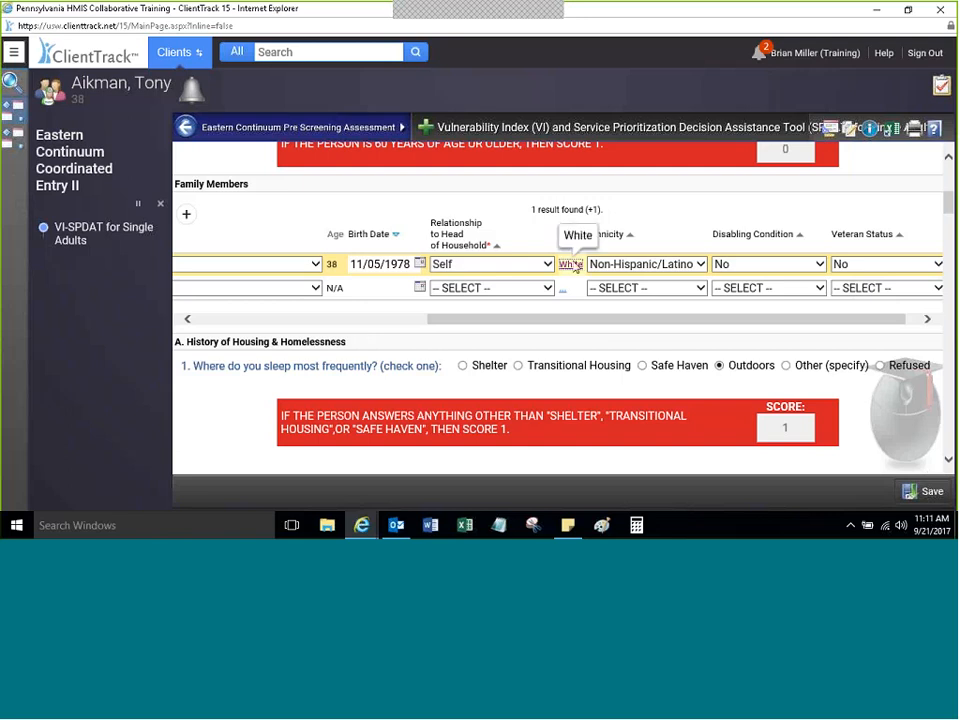
{"action": "left_click", "coordinate": [568, 266]}
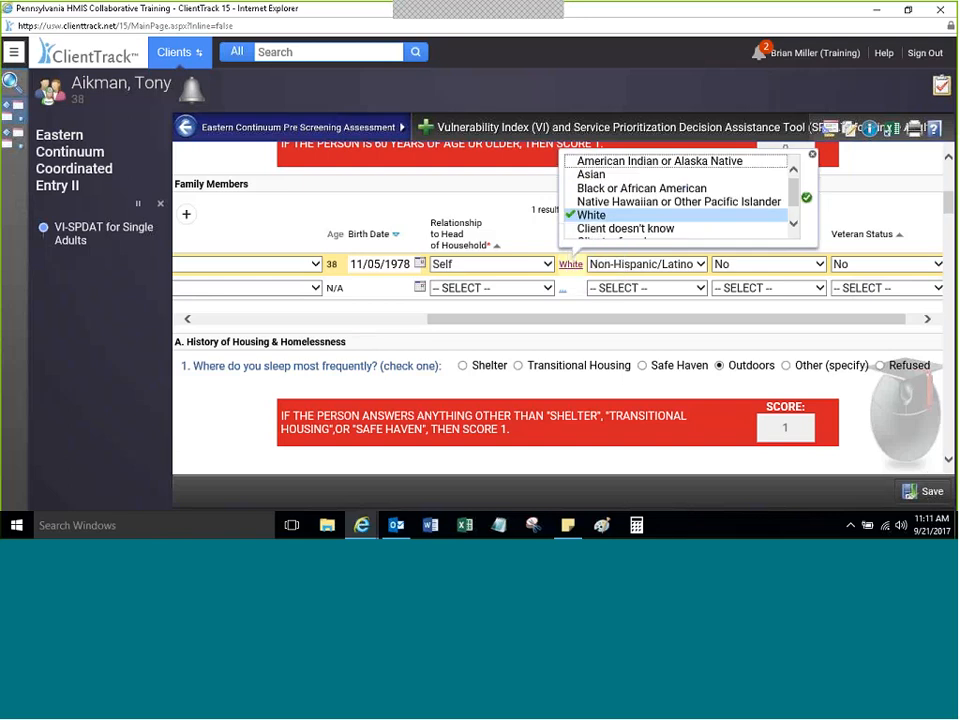
{"action": "left_click", "coordinate": [812, 155]}
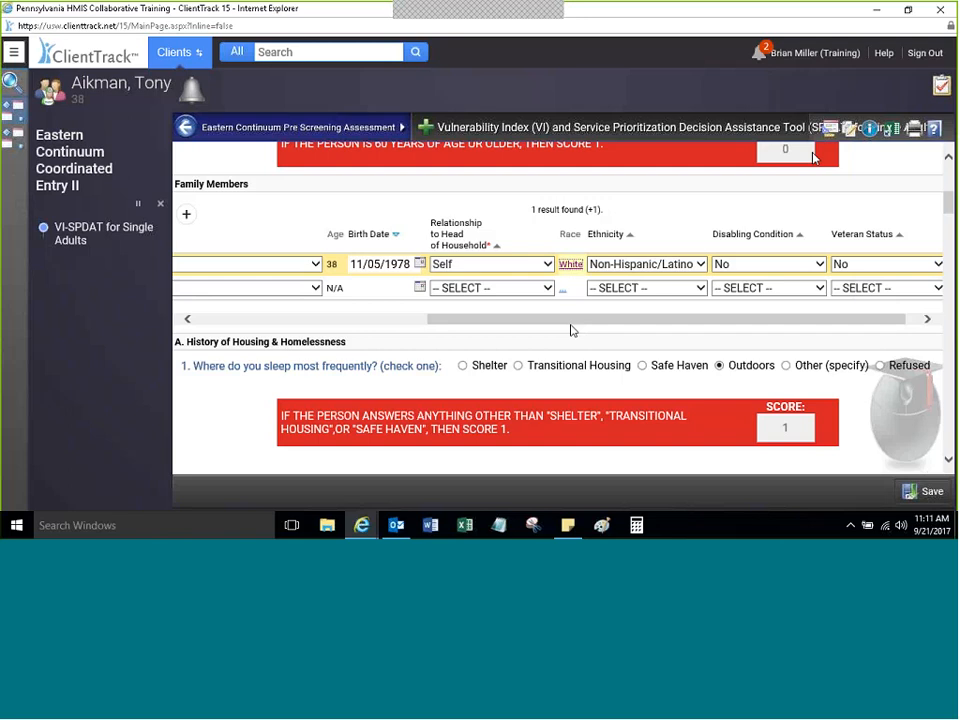
{"action": "left_click_drag", "start_coordinate": [573, 319], "coordinate": [340, 319]}
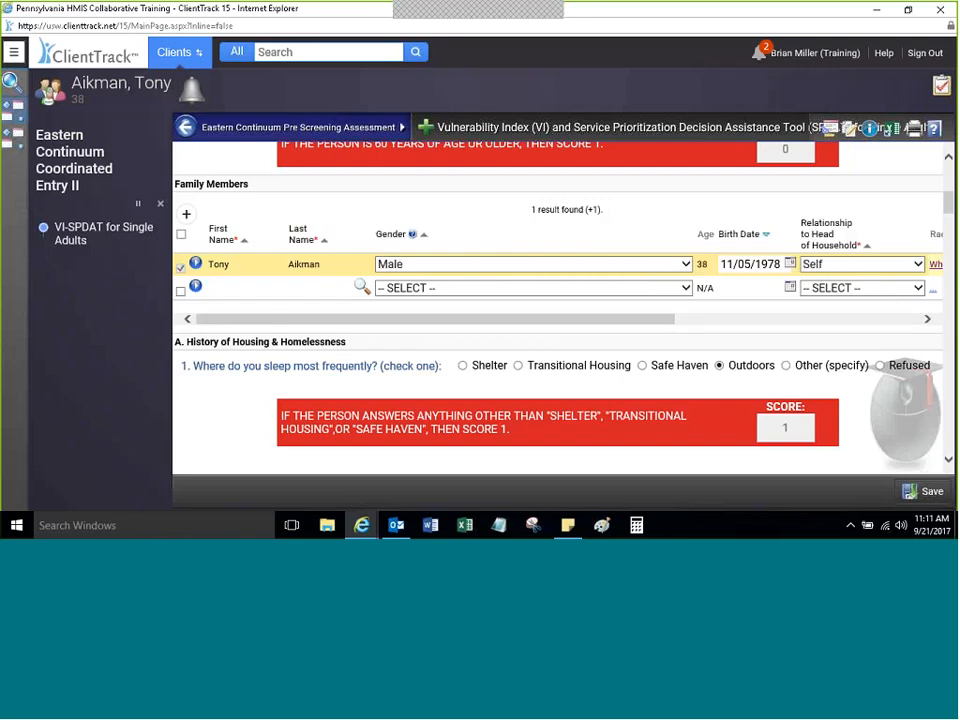
Step: Add blank family member rows two through five below the client's row
{"action": "left_click", "coordinate": [235, 287]}
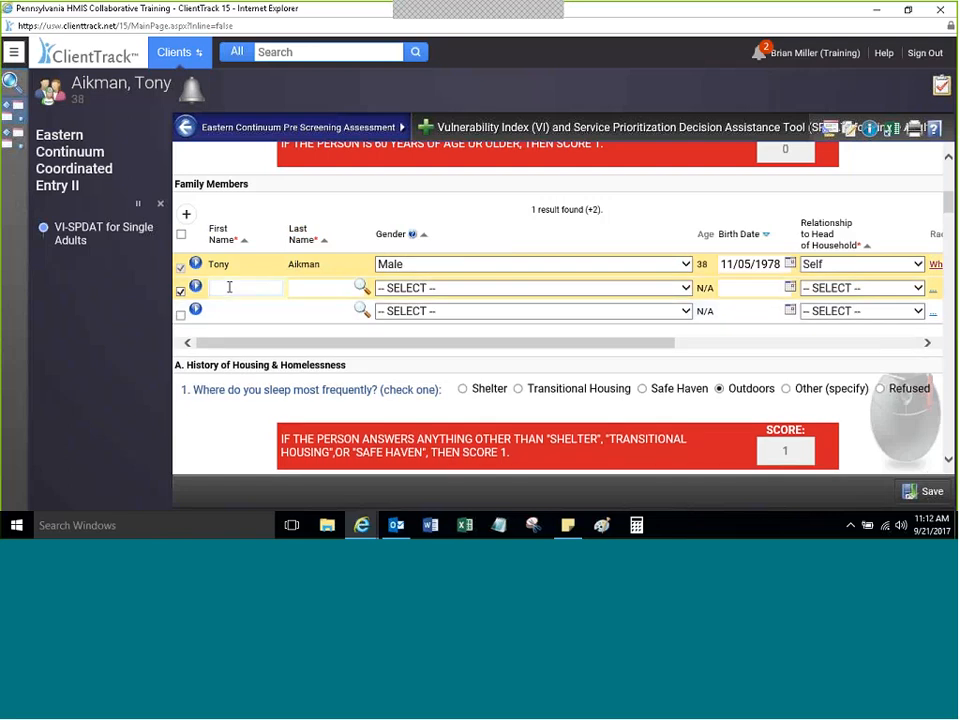
{"action": "left_click", "coordinate": [446, 288]}
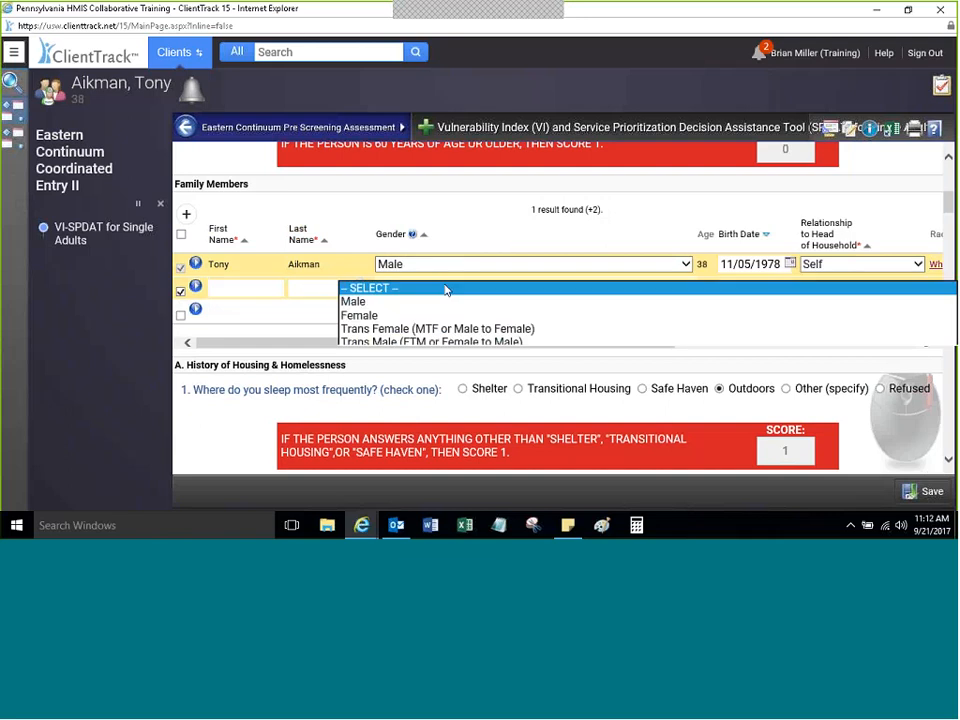
{"action": "left_click", "coordinate": [446, 288]}
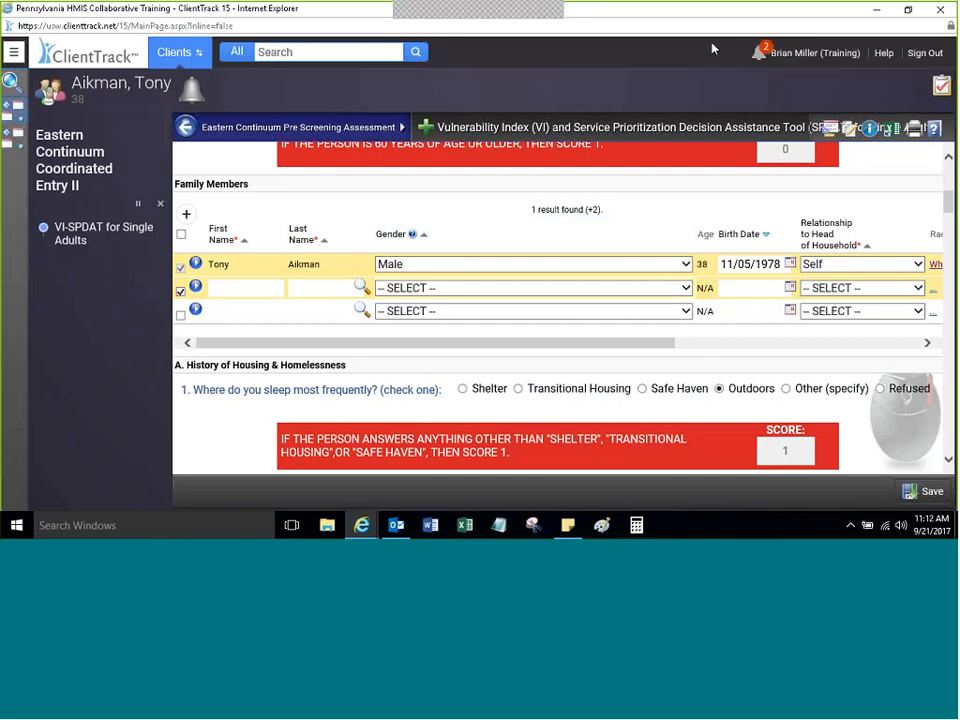
{"action": "left_click", "coordinate": [179, 290]}
{"action": "left_click", "coordinate": [247, 287]}
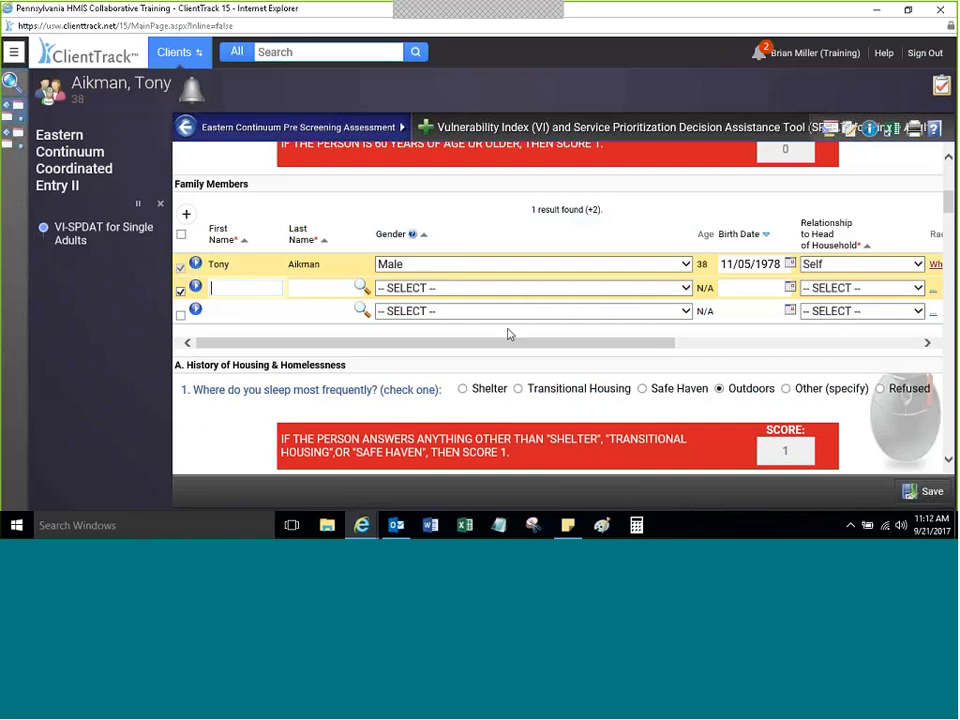
{"action": "left_click_drag", "start_coordinate": [537, 347], "coordinate": [480, 358]}
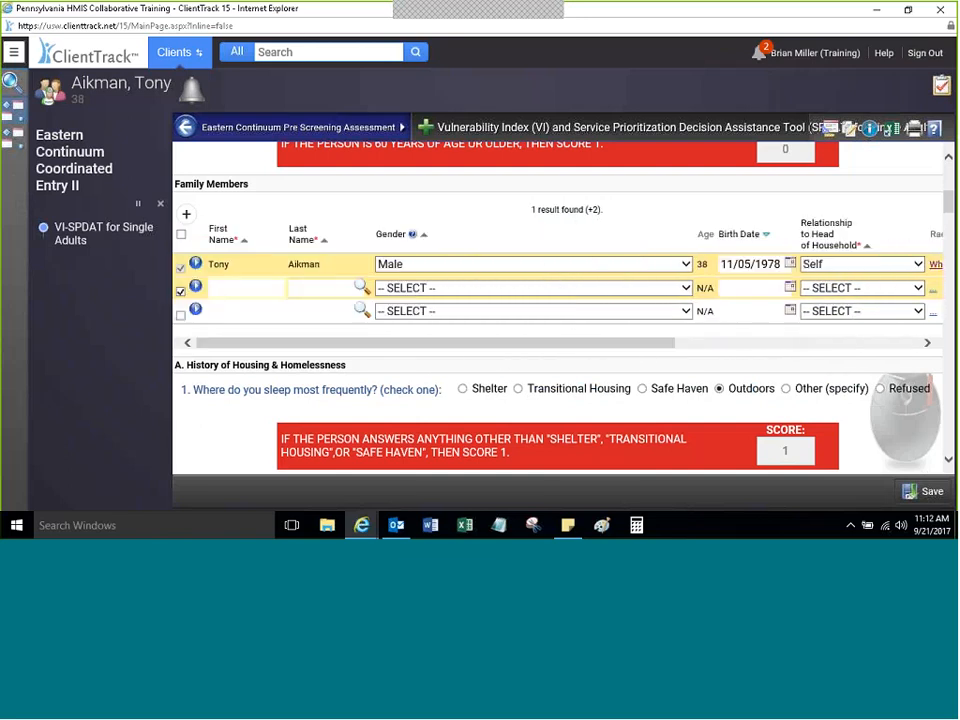
{"action": "left_click", "coordinate": [181, 311]}
{"action": "left_click", "coordinate": [180, 336]}
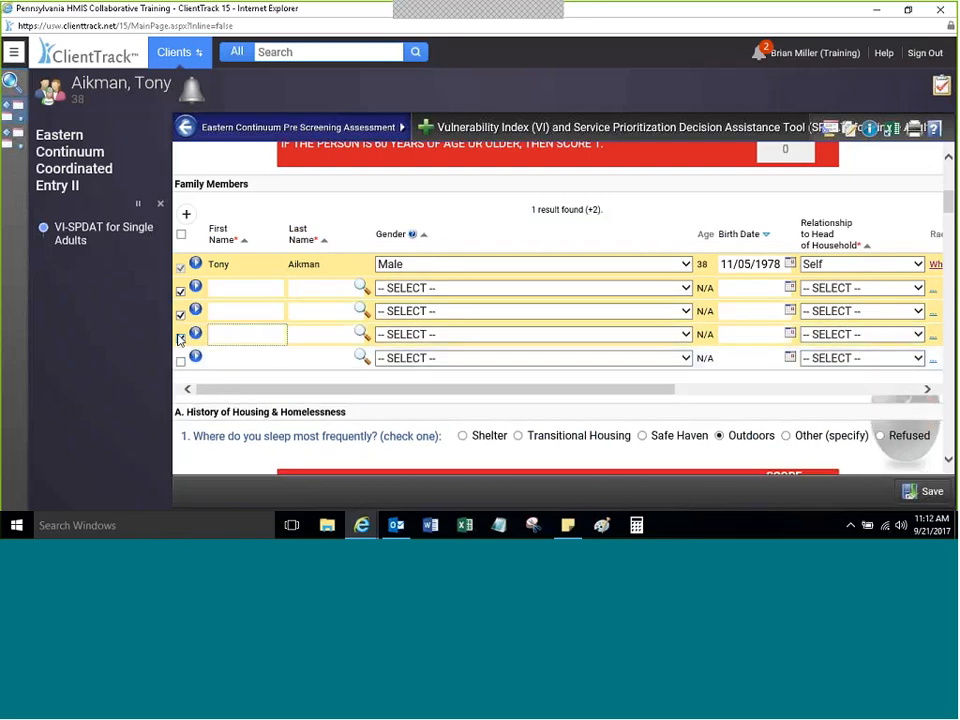
{"action": "left_click", "coordinate": [180, 362]}
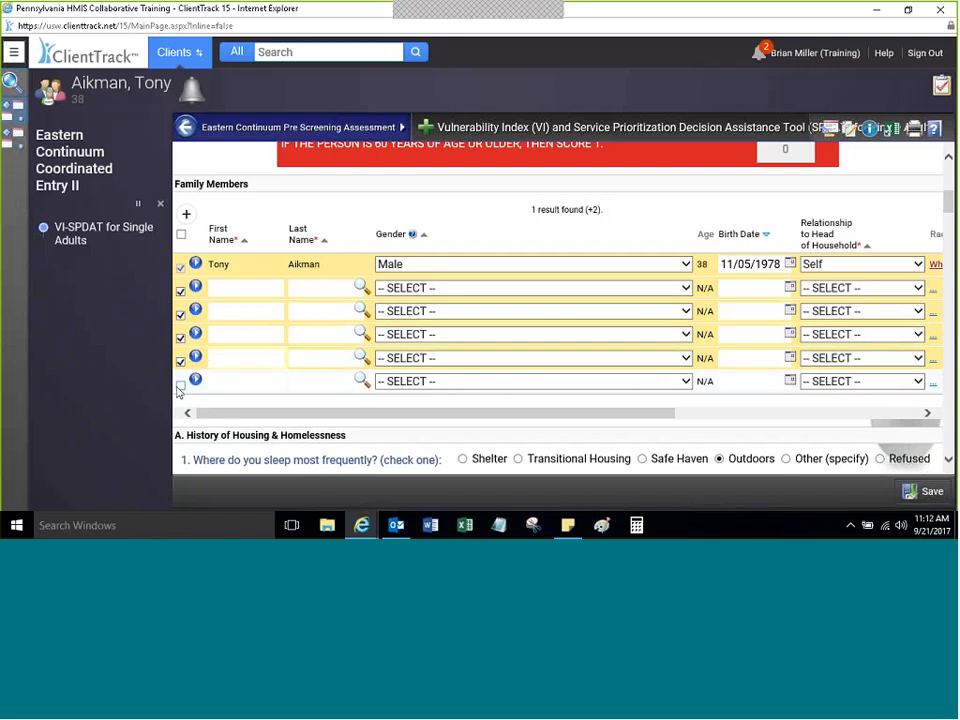
Step: Uncheck family member rows two through six so only the client's row remains included
{"action": "left_click", "coordinate": [180, 386]}
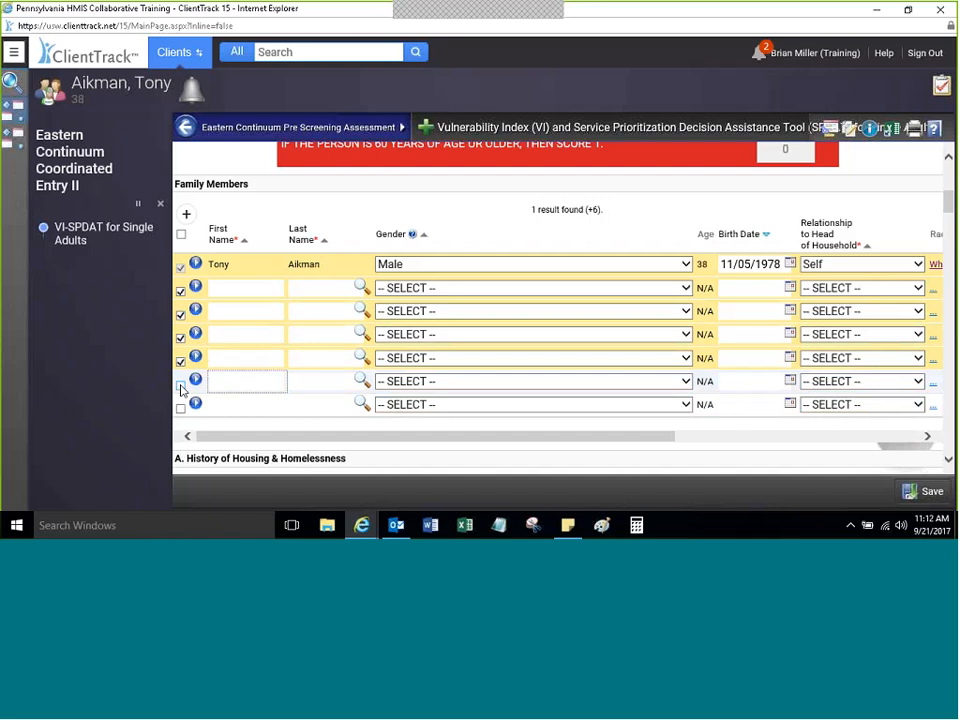
{"action": "left_click", "coordinate": [181, 360]}
{"action": "left_click", "coordinate": [181, 337]}
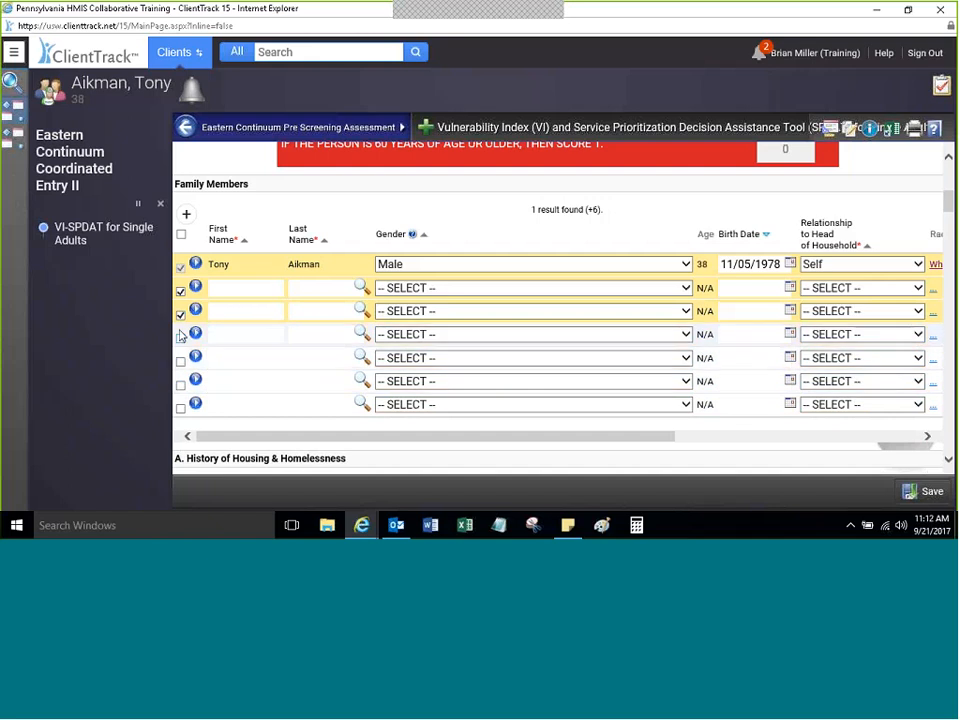
{"action": "left_click", "coordinate": [181, 314]}
{"action": "left_click", "coordinate": [181, 291]}
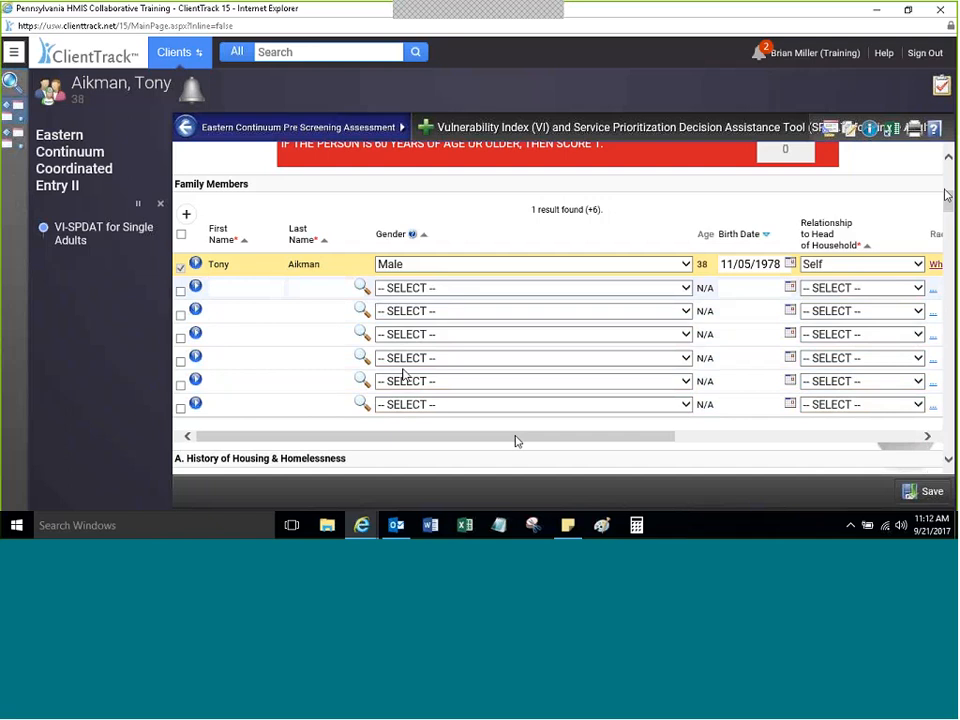
{"action": "left_click_drag", "start_coordinate": [944, 189], "coordinate": [940, 162]}
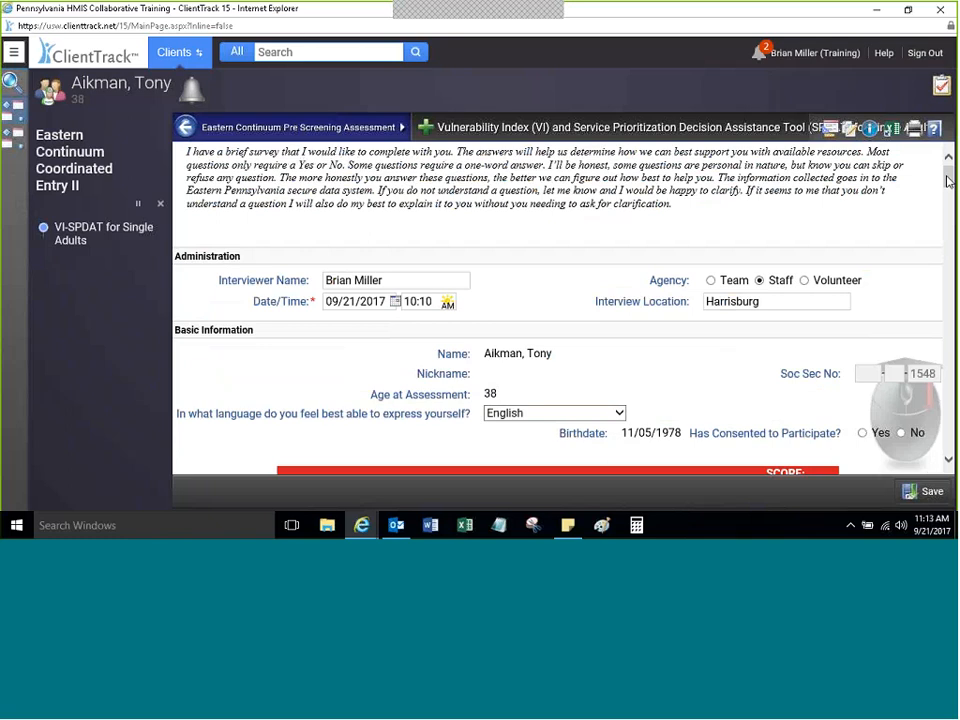
Step: Mark Yes for VI-SPDAT questions 15, 13, 10 and 7, then check the Scoring Section total
{"action": "left_click_drag", "start_coordinate": [950, 183], "coordinate": [950, 183]}
{"action": "left_click_drag", "start_coordinate": [951, 178], "coordinate": [913, 330]}
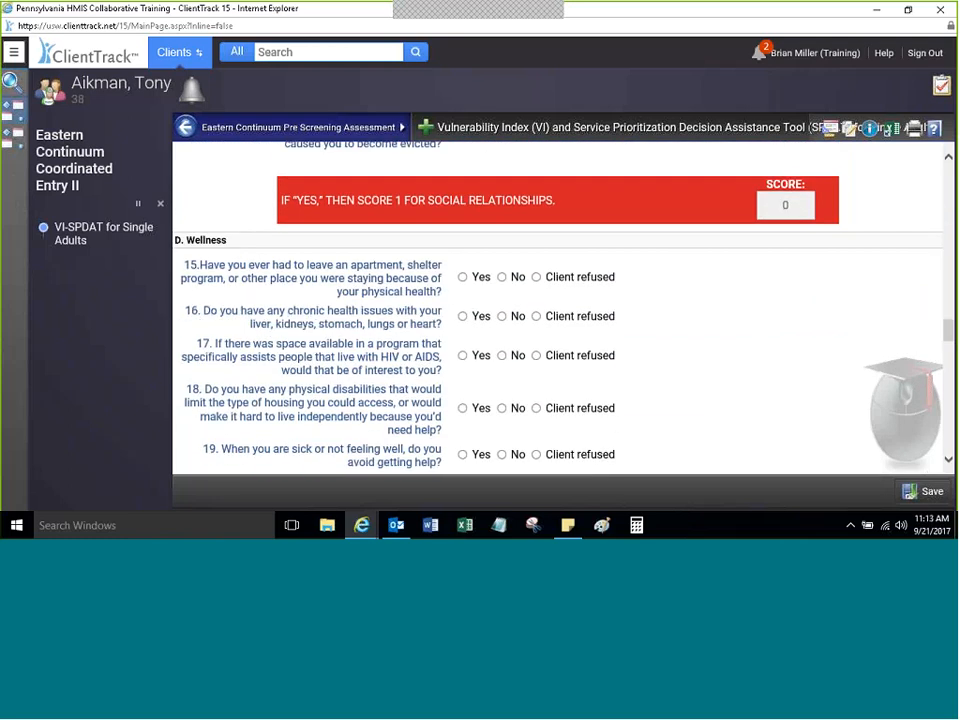
{"action": "left_click", "coordinate": [462, 277]}
{"action": "scroll", "coordinate": [951, 323], "scroll_direction": "up", "scroll_amount": 2}
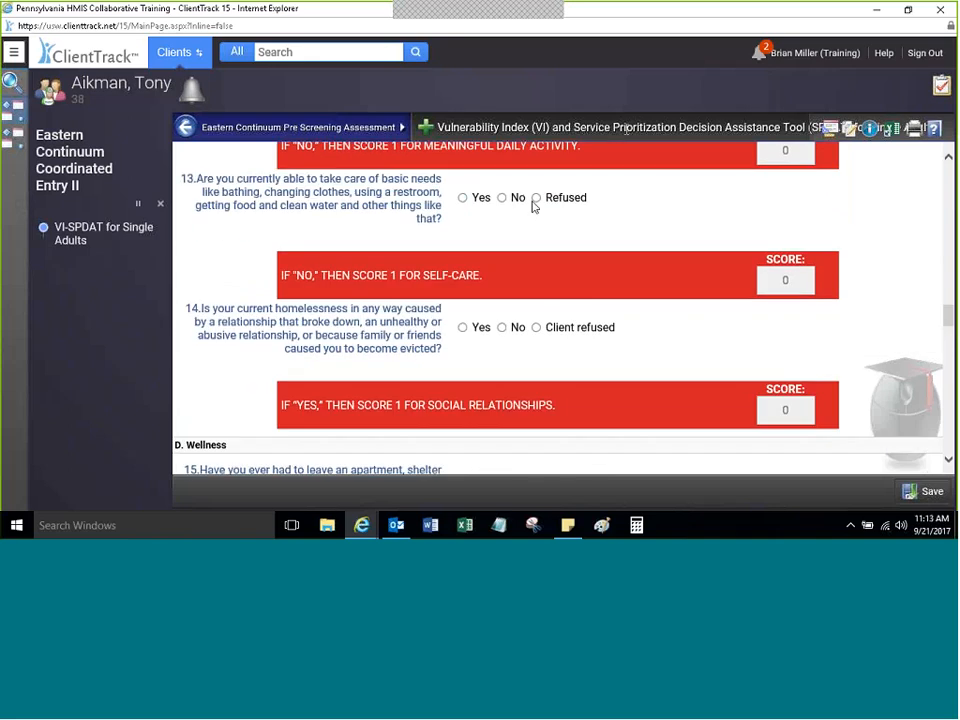
{"action": "left_click", "coordinate": [463, 198]}
{"action": "scroll", "coordinate": [948, 318], "scroll_direction": "up", "scroll_amount": 4}
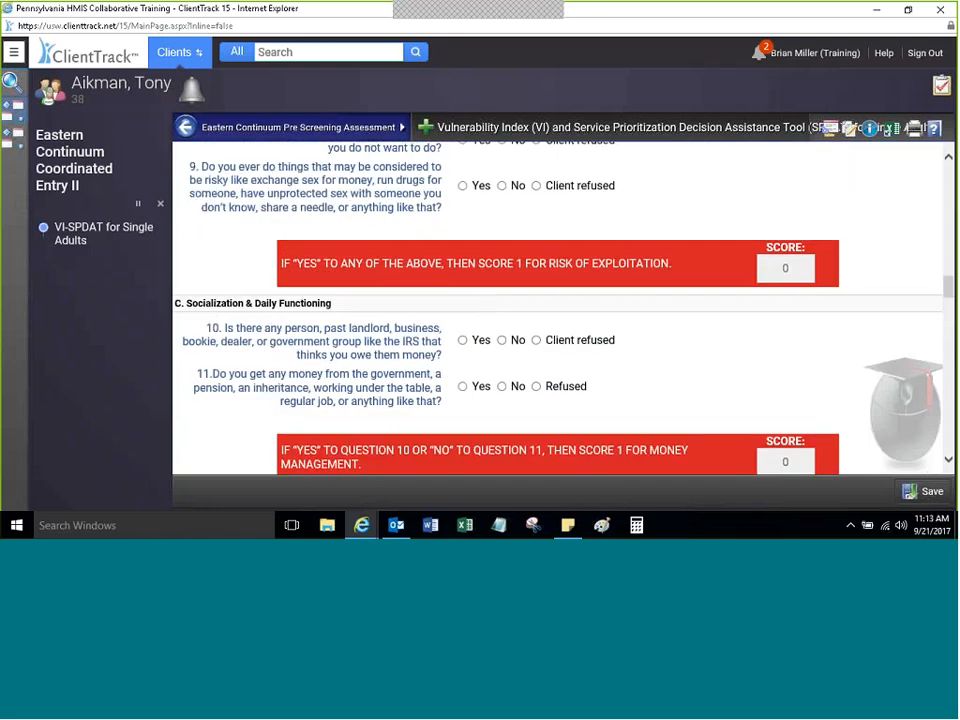
{"action": "left_click", "coordinate": [463, 340]}
{"action": "left_click_drag", "start_coordinate": [945, 283], "coordinate": [932, 274]}
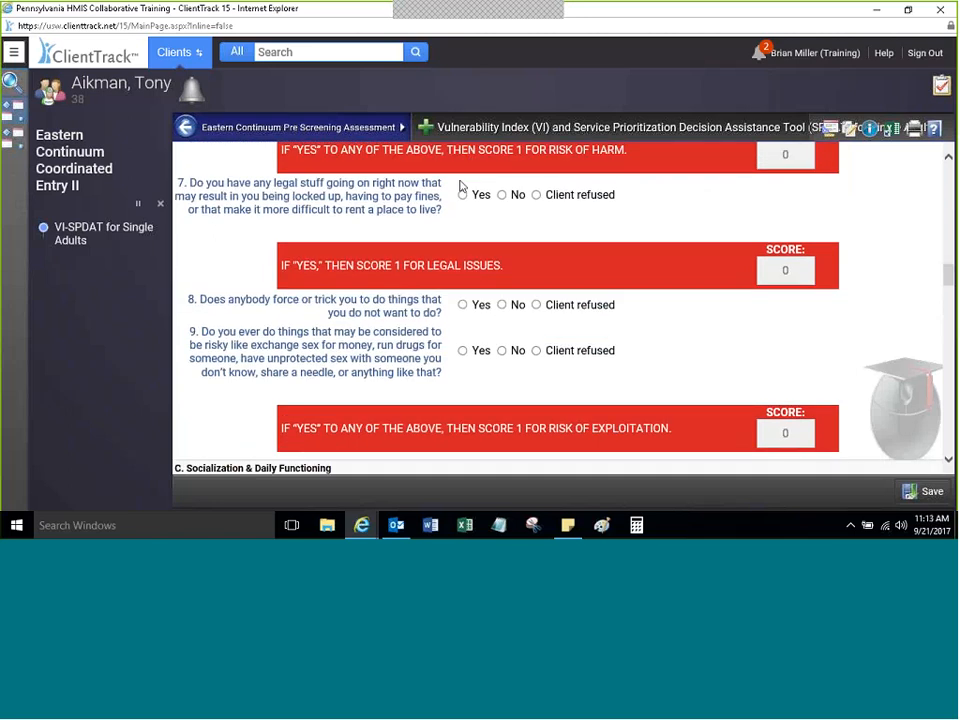
{"action": "left_click", "coordinate": [462, 198]}
{"action": "left_click_drag", "start_coordinate": [952, 270], "coordinate": [928, 425]}
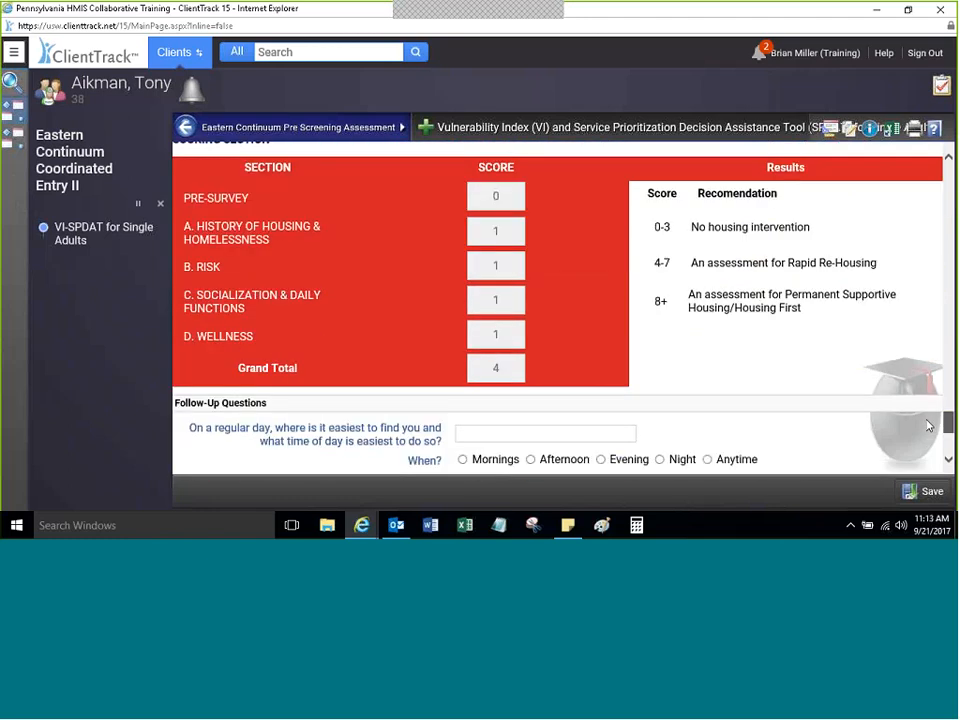
{"action": "scroll", "coordinate": [928, 425], "scroll_direction": "up", "scroll_amount": 1}
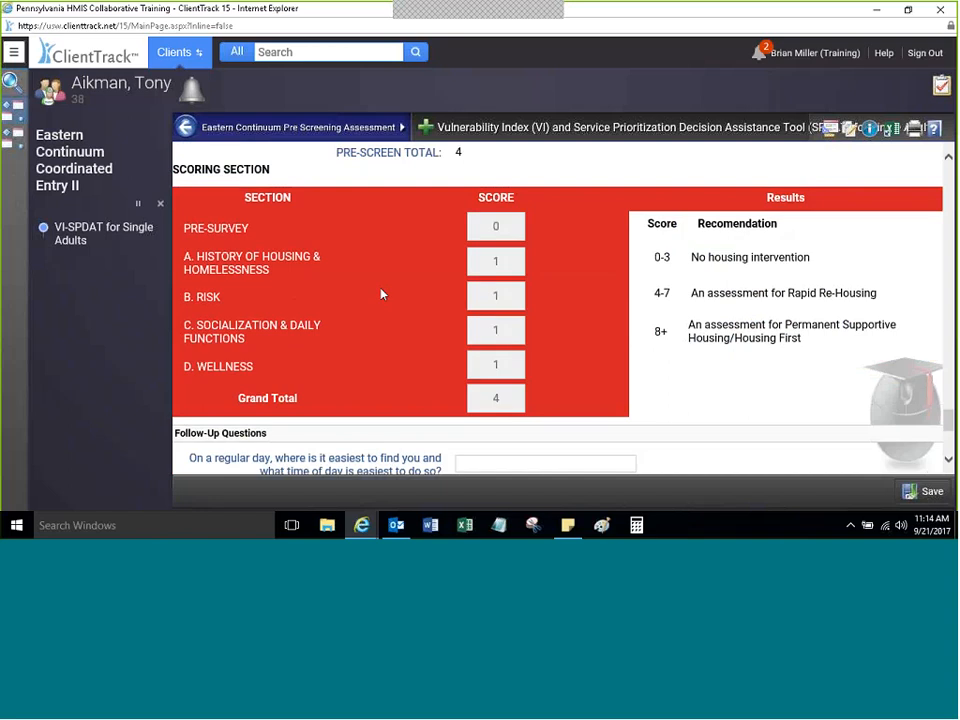
{"action": "left_click_drag", "start_coordinate": [949, 420], "coordinate": [947, 440]}
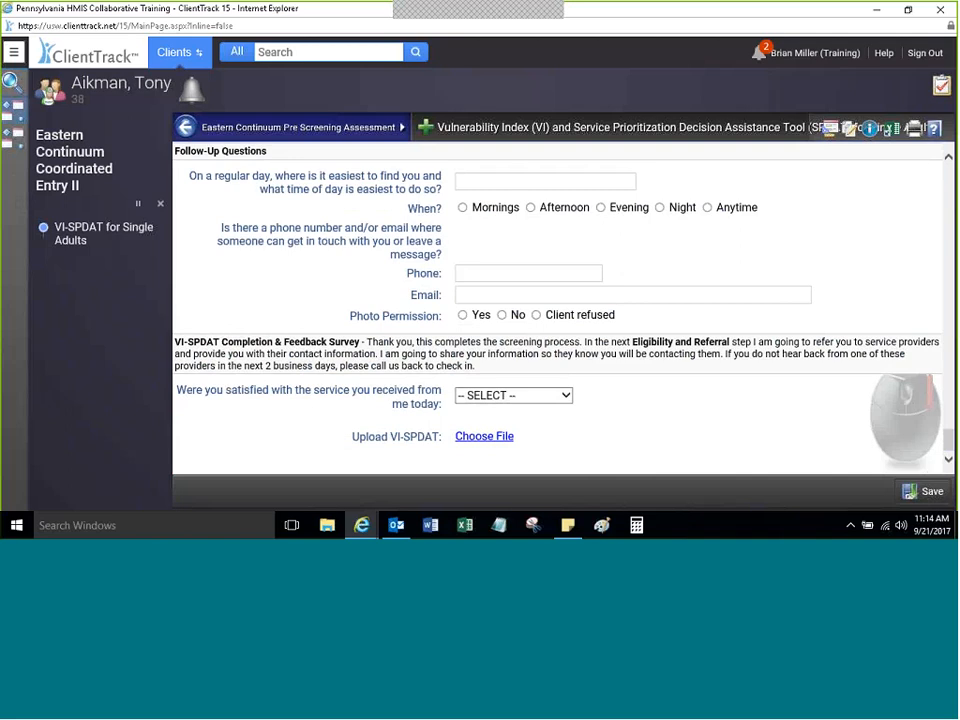
Step: Record Evening as best contact time, 'by phone' as how to find them, and photo permission No
{"action": "left_click", "coordinate": [600, 207]}
{"action": "key", "text": "shift+Tab"}
{"action": "type", "text": "by"}
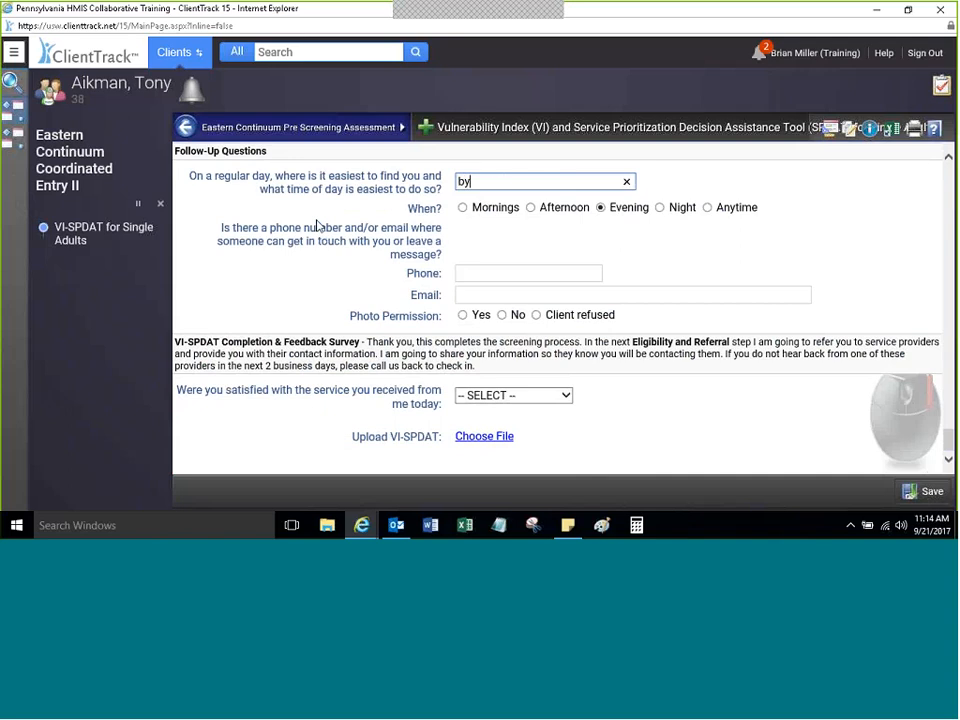
{"action": "type", "text": " phone"}
{"action": "left_click", "coordinate": [501, 315]}
Step: Enter the client's contact phone number and insert its missing digits
{"action": "left_click", "coordinate": [483, 273]}
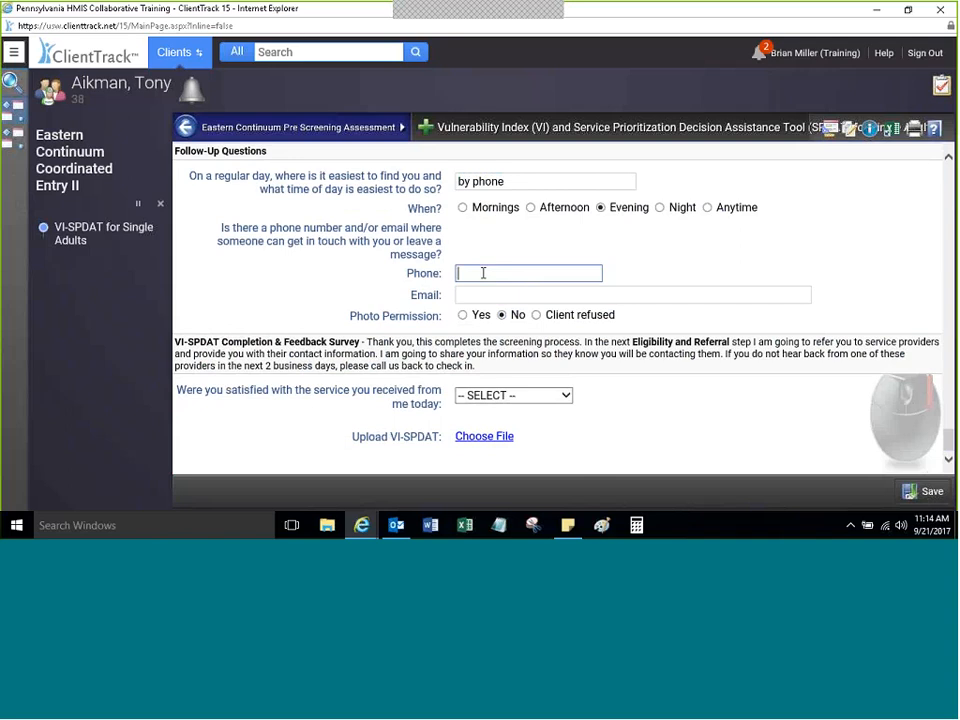
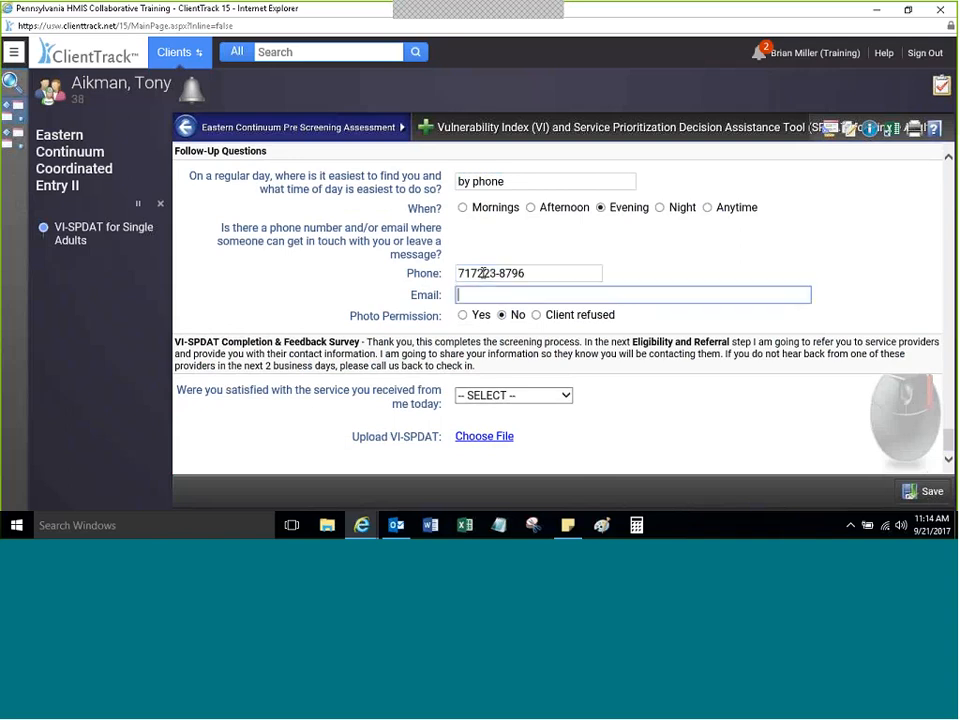
{"action": "left_click", "coordinate": [491, 290]}
{"action": "double_click", "coordinate": [478, 272]}
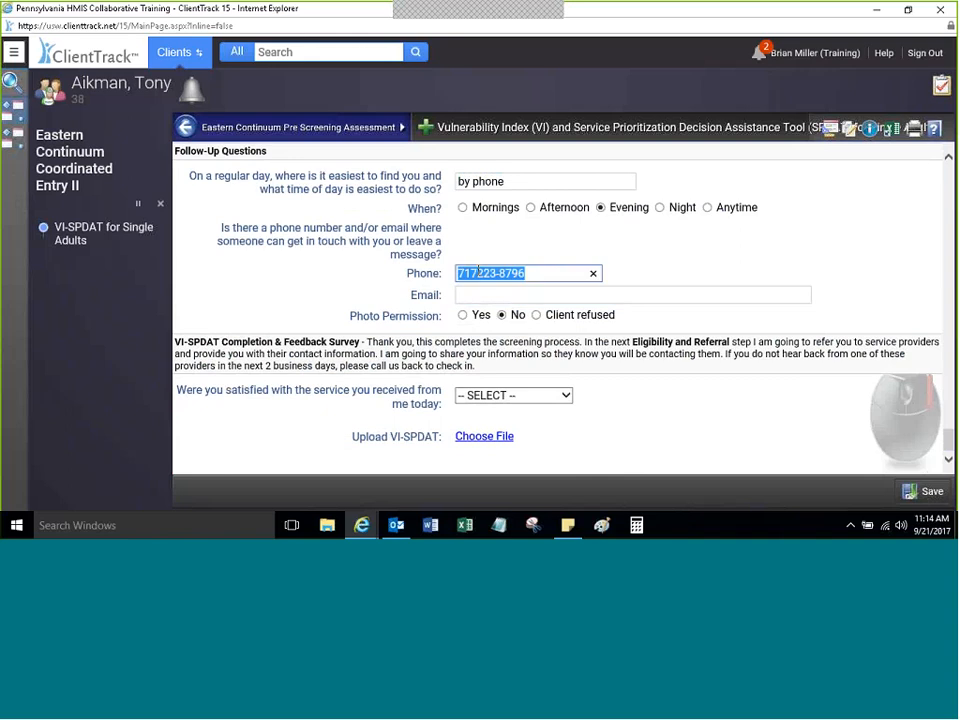
{"action": "left_click", "coordinate": [703, 297]}
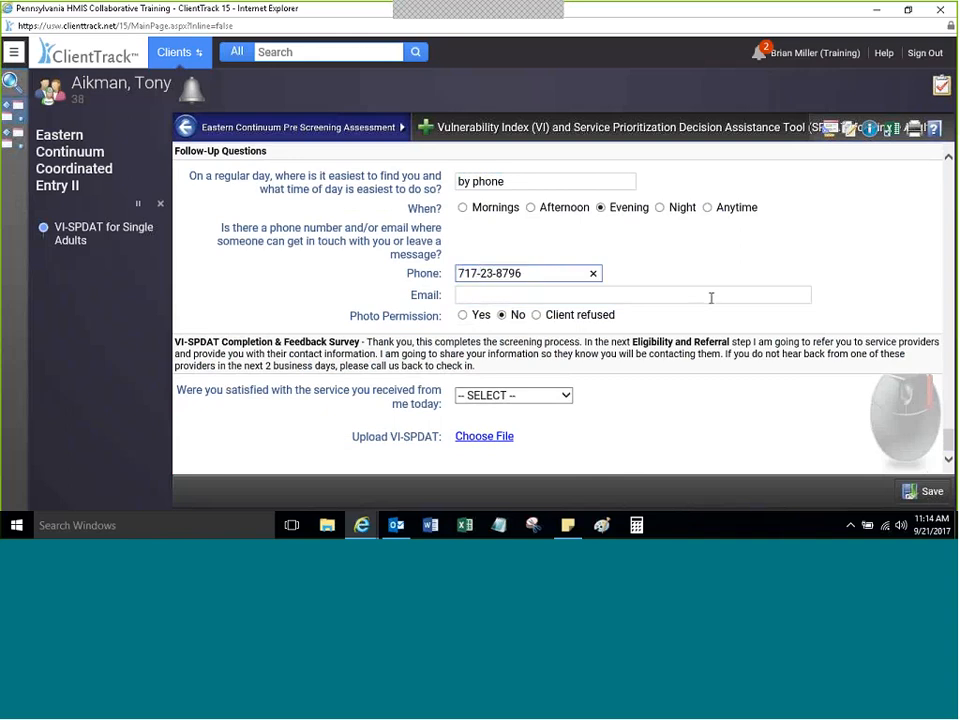
{"action": "type", "text": "65785"}
{"action": "left_click", "coordinate": [677, 261]}
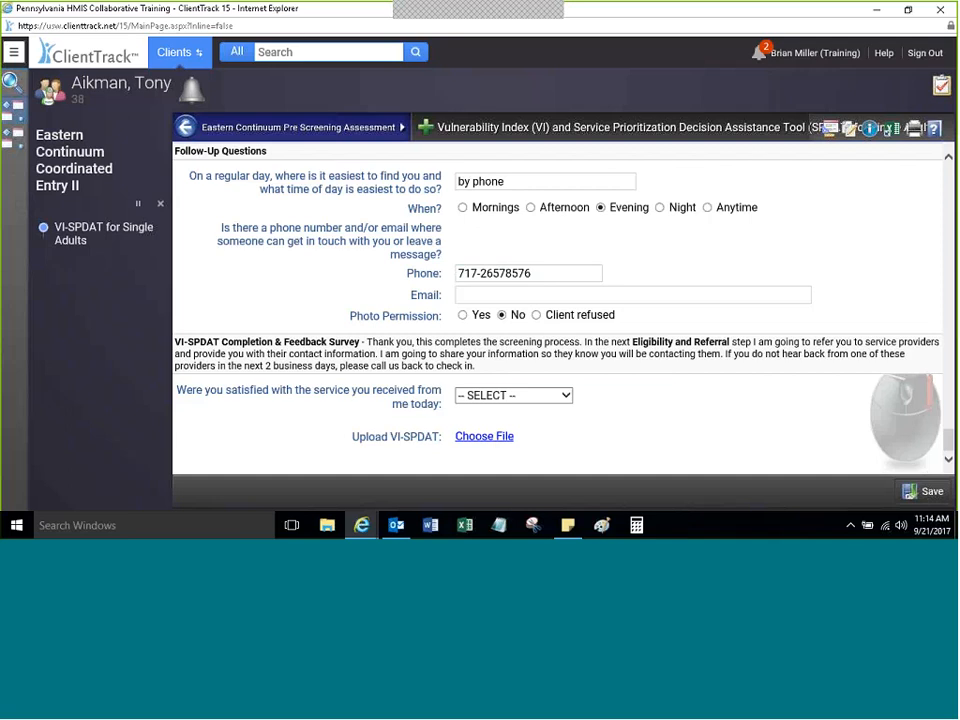
{"action": "left_click", "coordinate": [566, 396]}
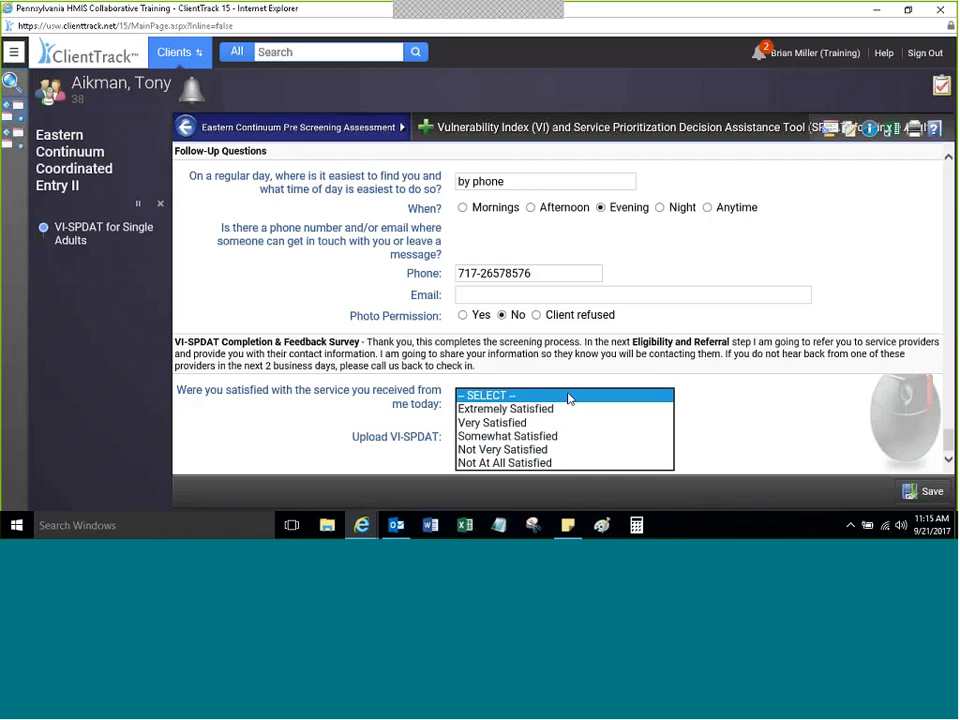
Step: Answer Very Satisfied to the service question and leave the VI-SPDAT upload without a file
{"action": "left_click", "coordinate": [505, 423]}
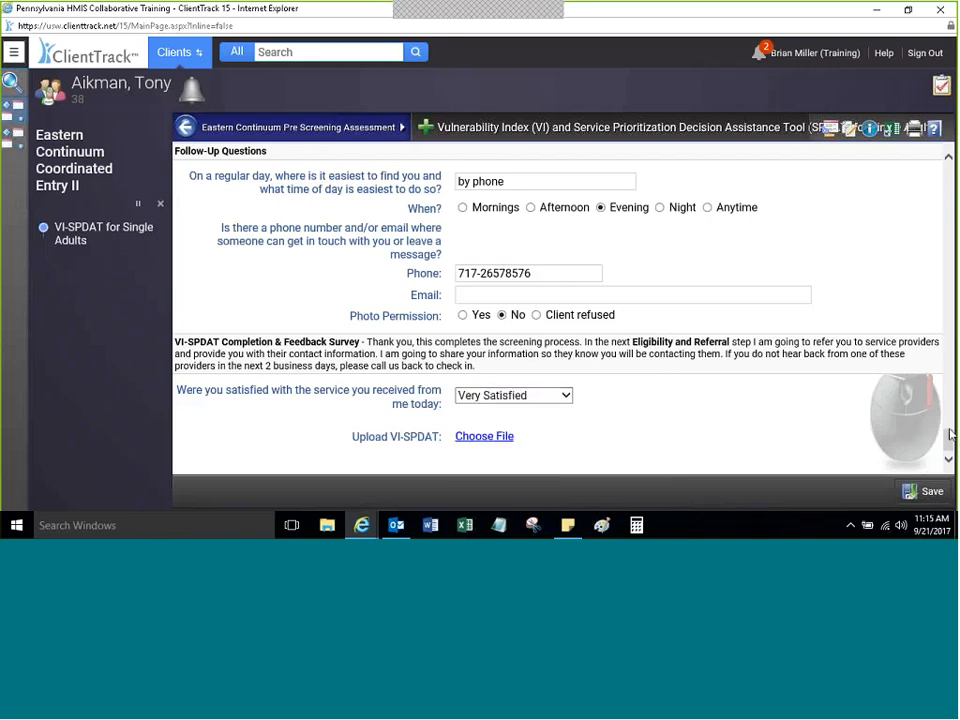
{"action": "left_click", "coordinate": [484, 436]}
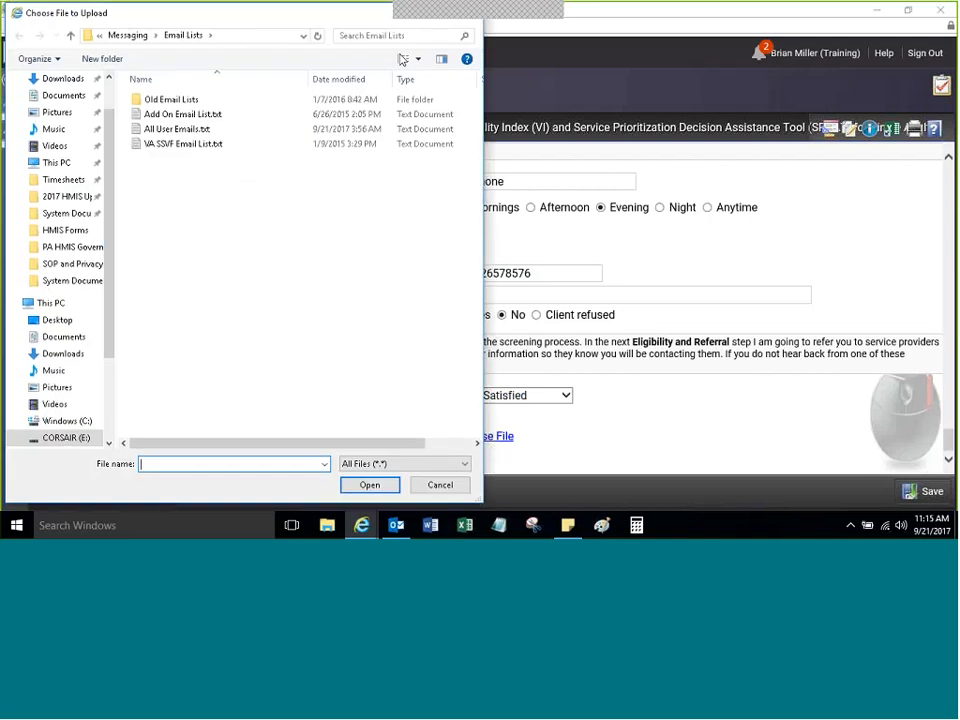
{"action": "left_click", "coordinate": [440, 486]}
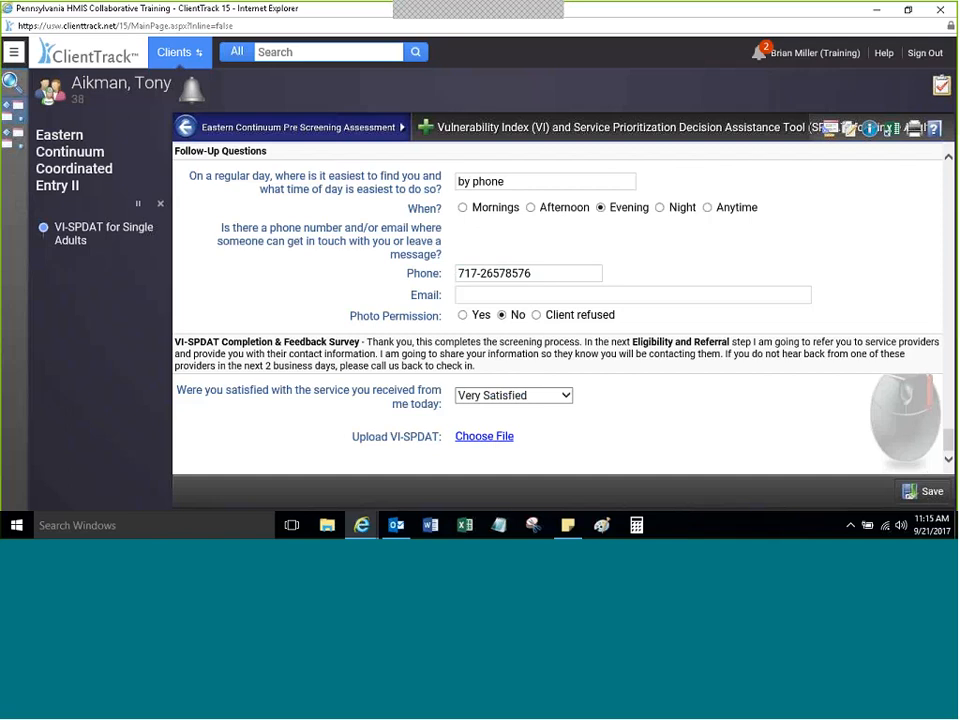
{"action": "left_click", "coordinate": [486, 437]}
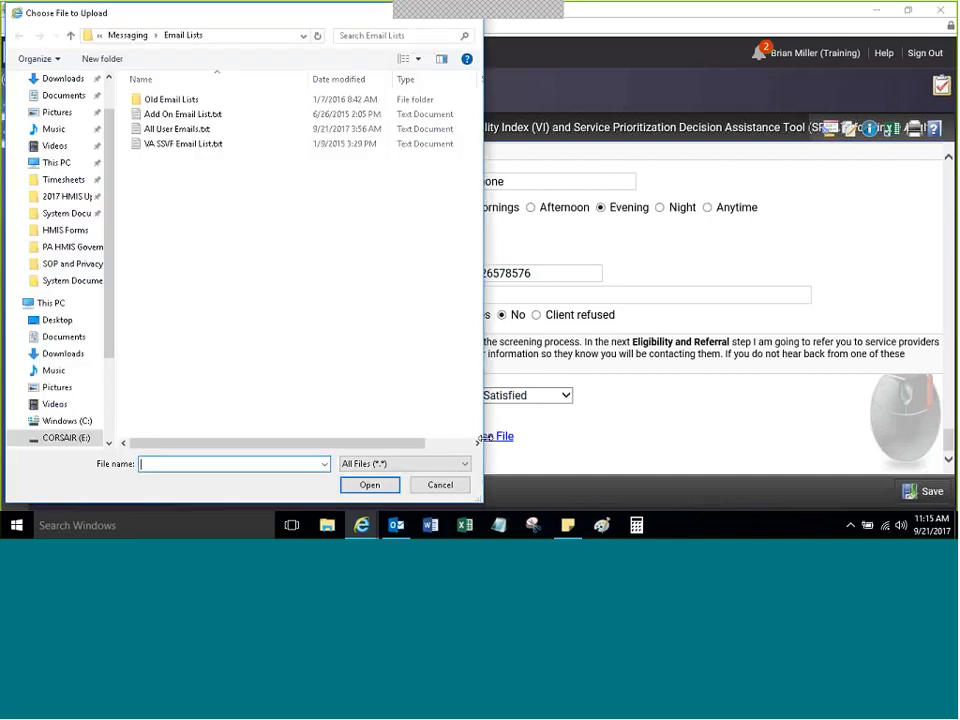
{"action": "left_click", "coordinate": [440, 485]}
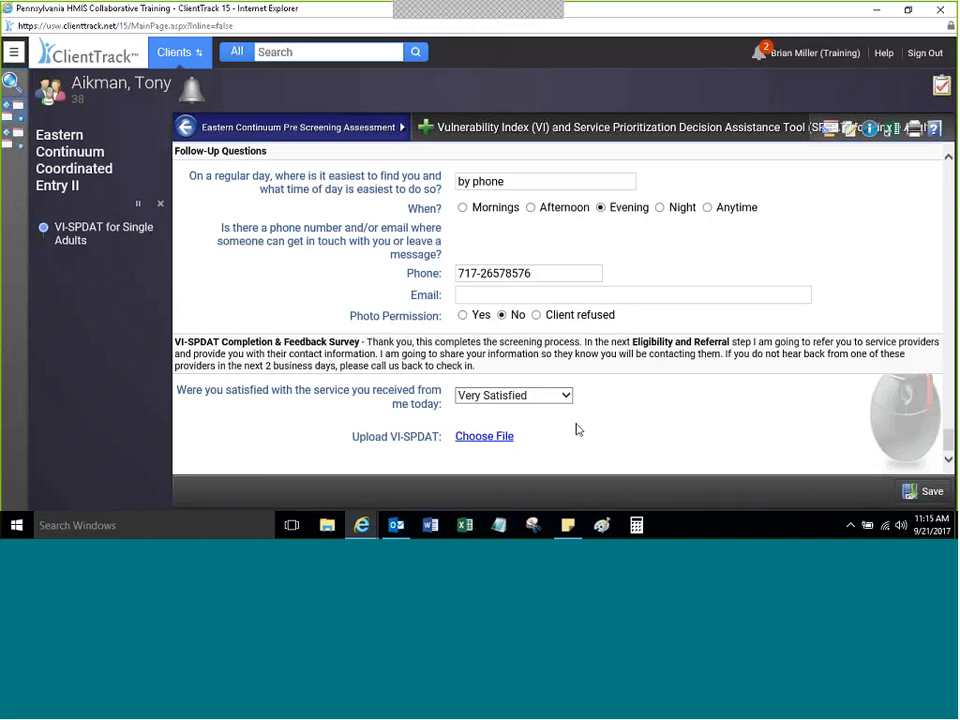
Step: Save the VI-SPDAT assessment and review the scores on the reloaded form
{"action": "left_click", "coordinate": [922, 492]}
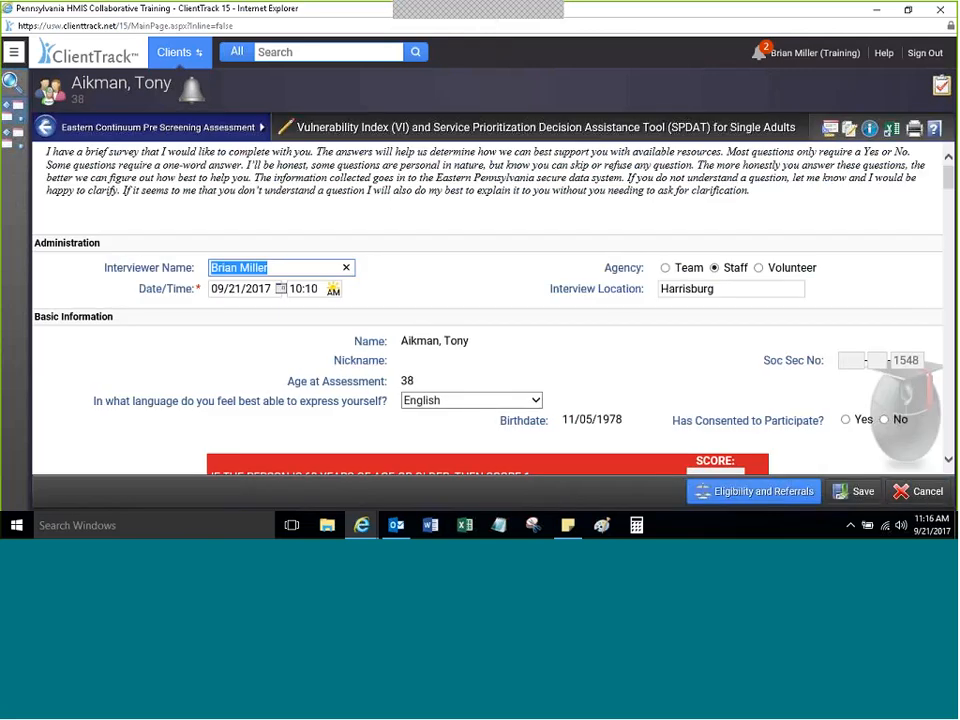
{"action": "left_click", "coordinate": [447, 286]}
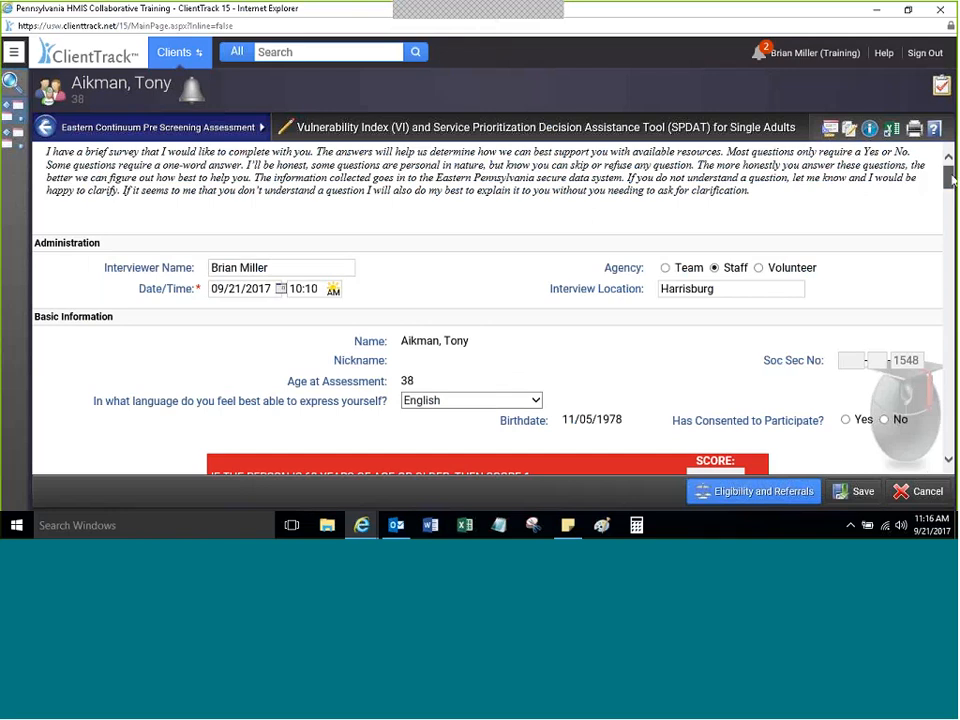
{"action": "left_click_drag", "start_coordinate": [952, 180], "coordinate": [946, 268]}
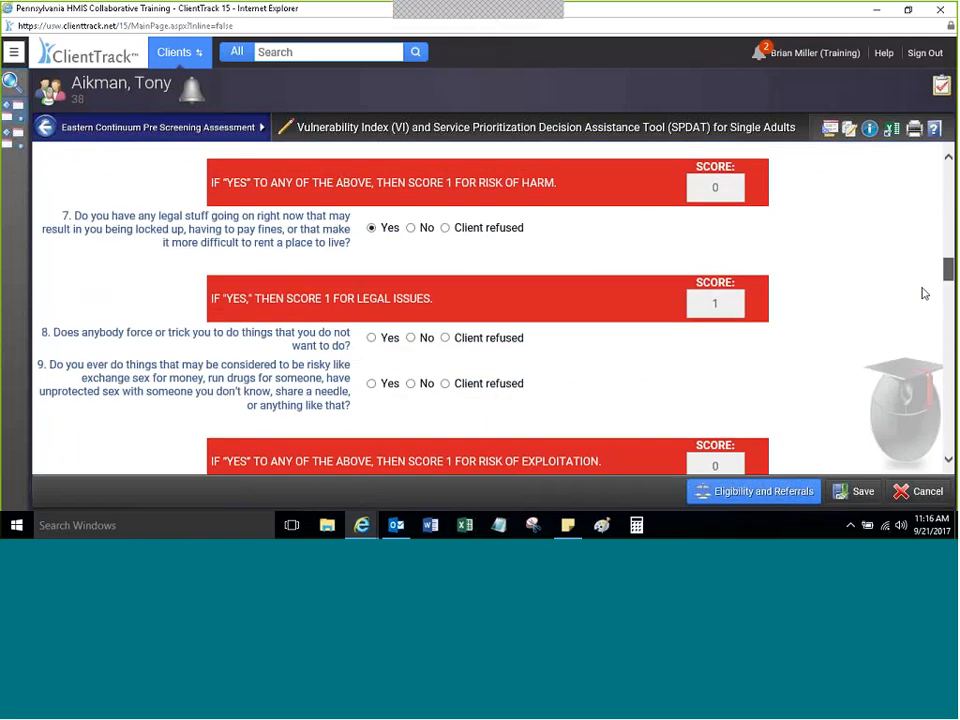
{"action": "scroll", "coordinate": [924, 293], "scroll_direction": "down", "scroll_amount": 20}
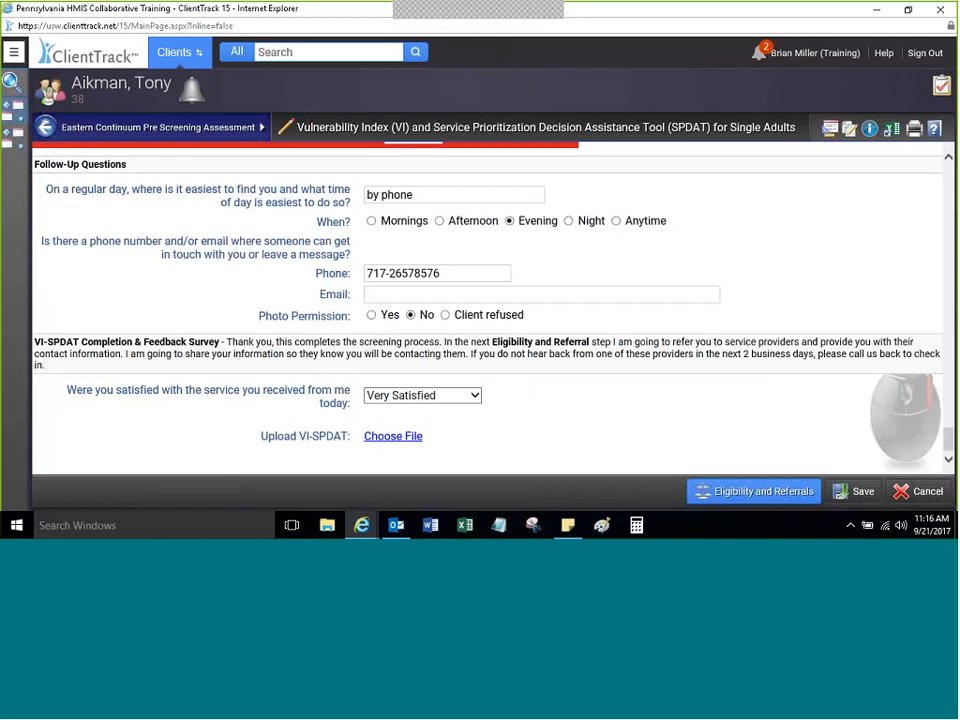
{"action": "scroll", "coordinate": [488, 300], "scroll_direction": "up", "scroll_amount": 15}
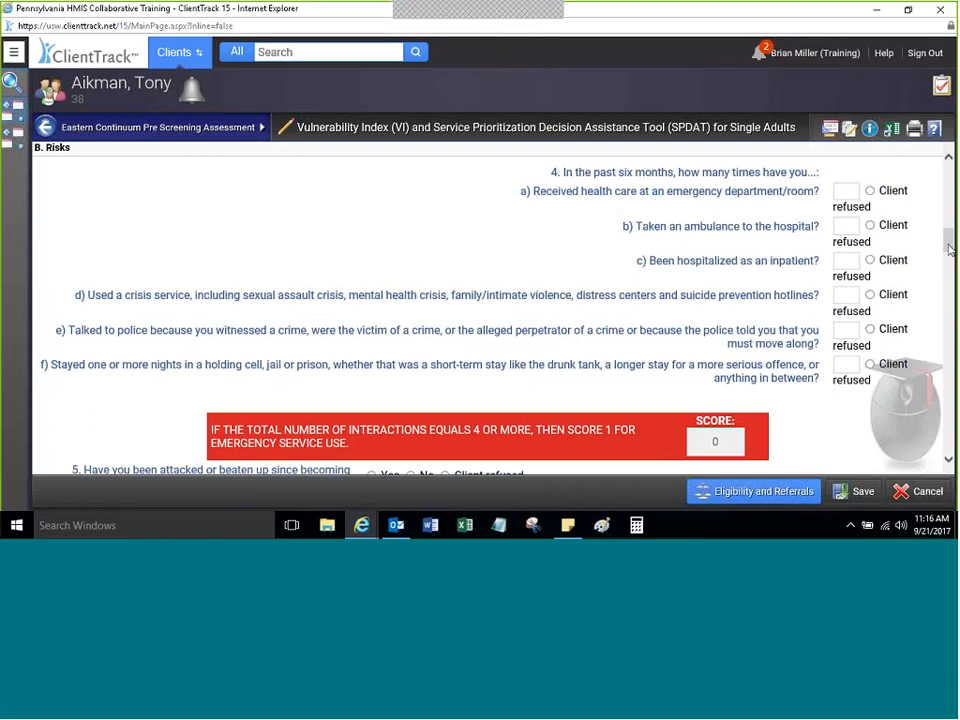
{"action": "scroll", "coordinate": [950, 249], "scroll_direction": "up", "scroll_amount": 10}
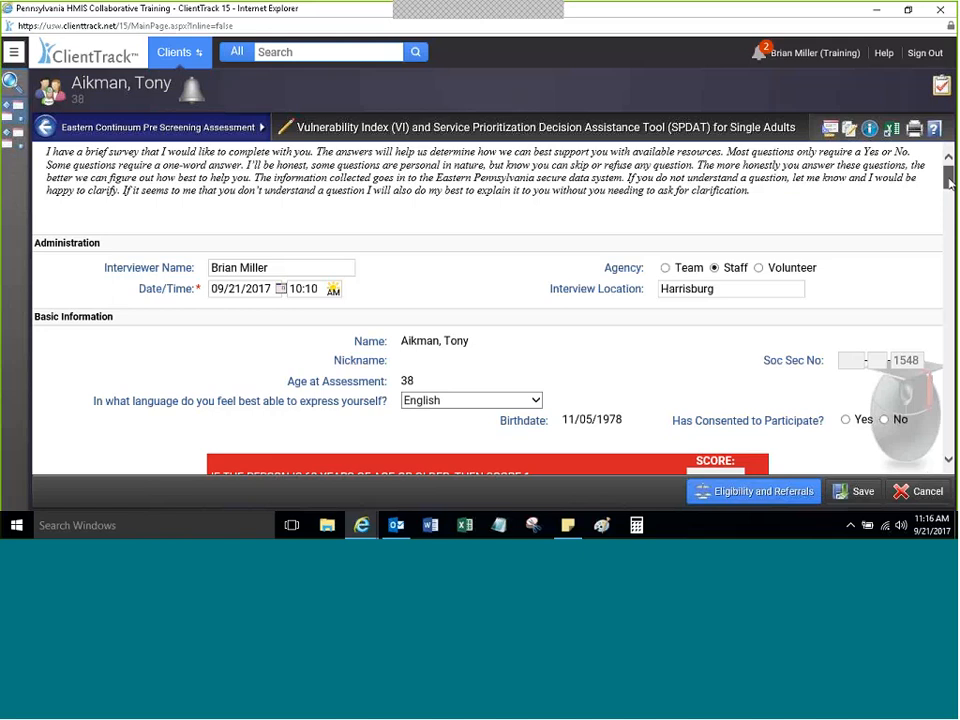
{"action": "left_click_drag", "start_coordinate": [946, 184], "coordinate": [906, 424]}
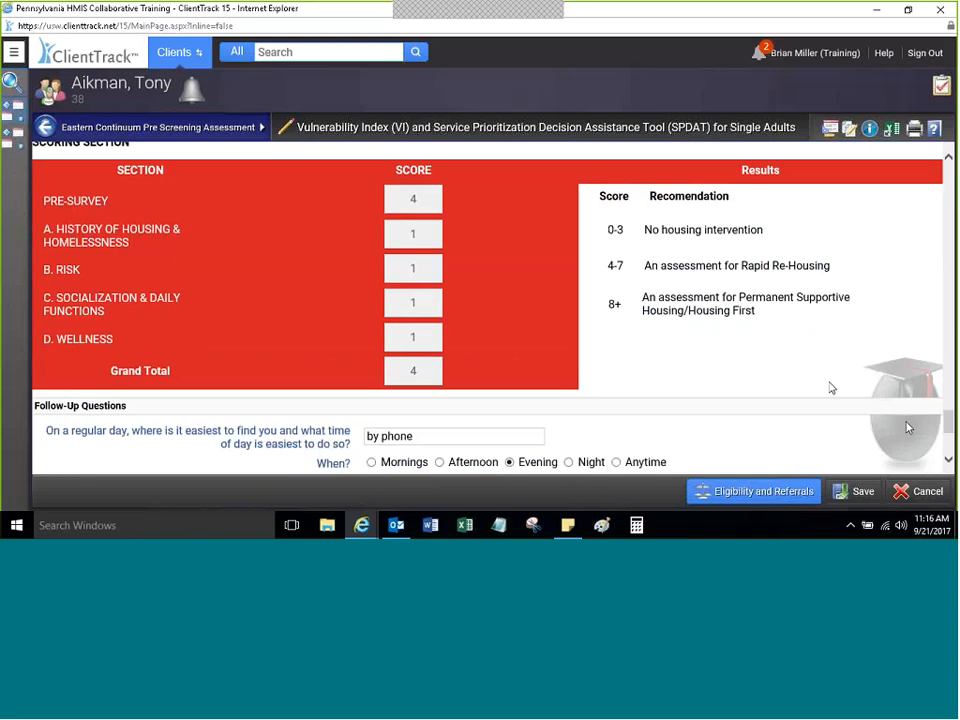
Step: Save the assessment again and confirm the grand total still reads 4
{"action": "left_click", "coordinate": [855, 492]}
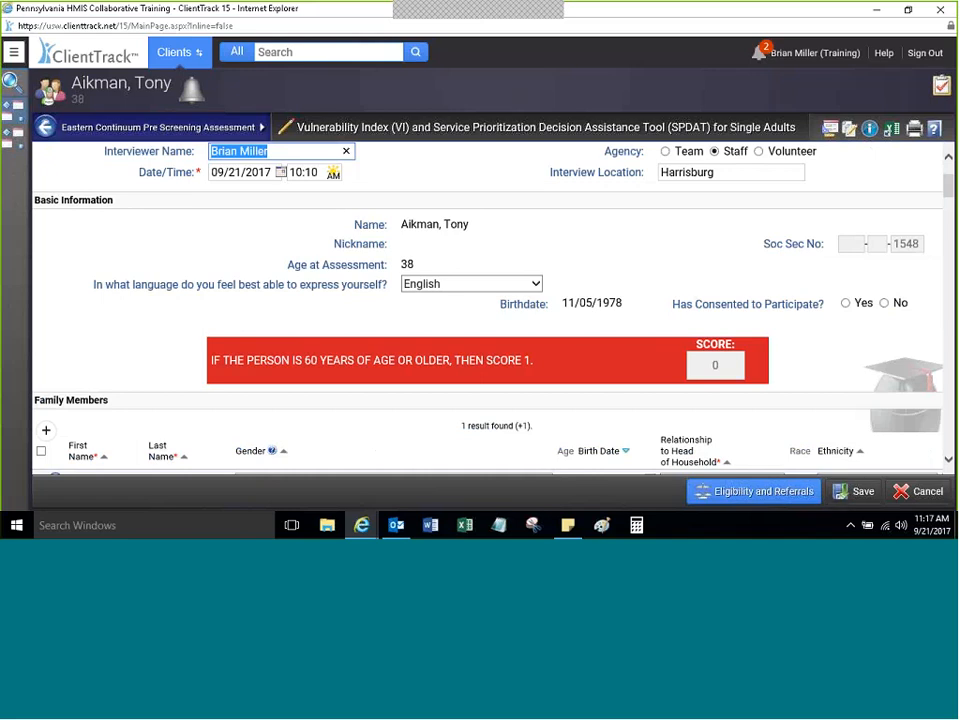
{"action": "left_click", "coordinate": [843, 495]}
{"action": "left_click", "coordinate": [690, 277]}
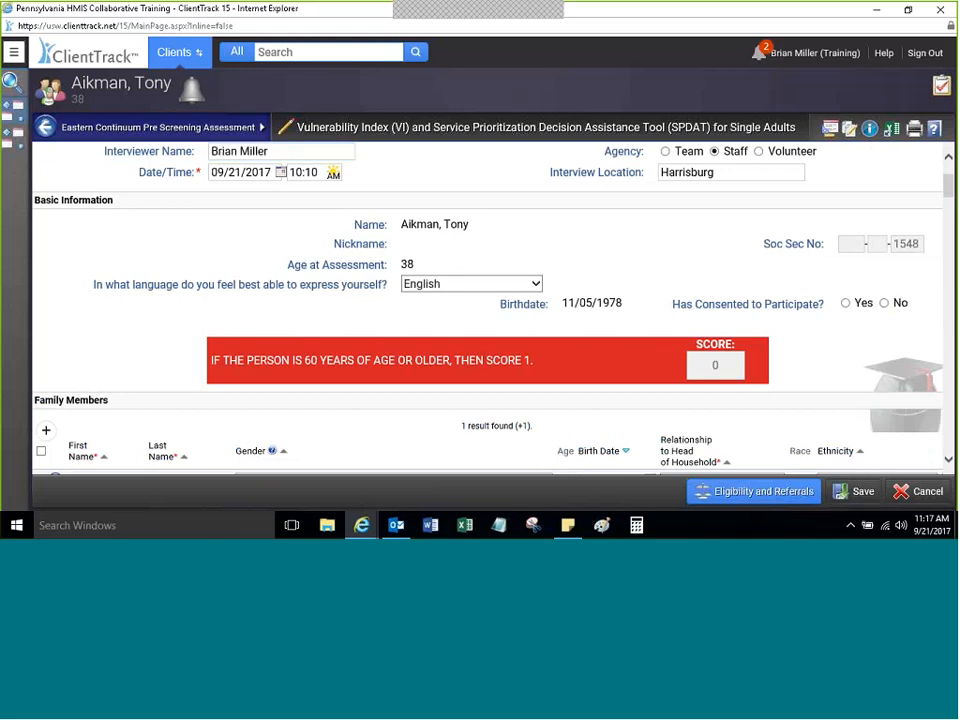
{"action": "left_click_drag", "start_coordinate": [951, 190], "coordinate": [933, 363]}
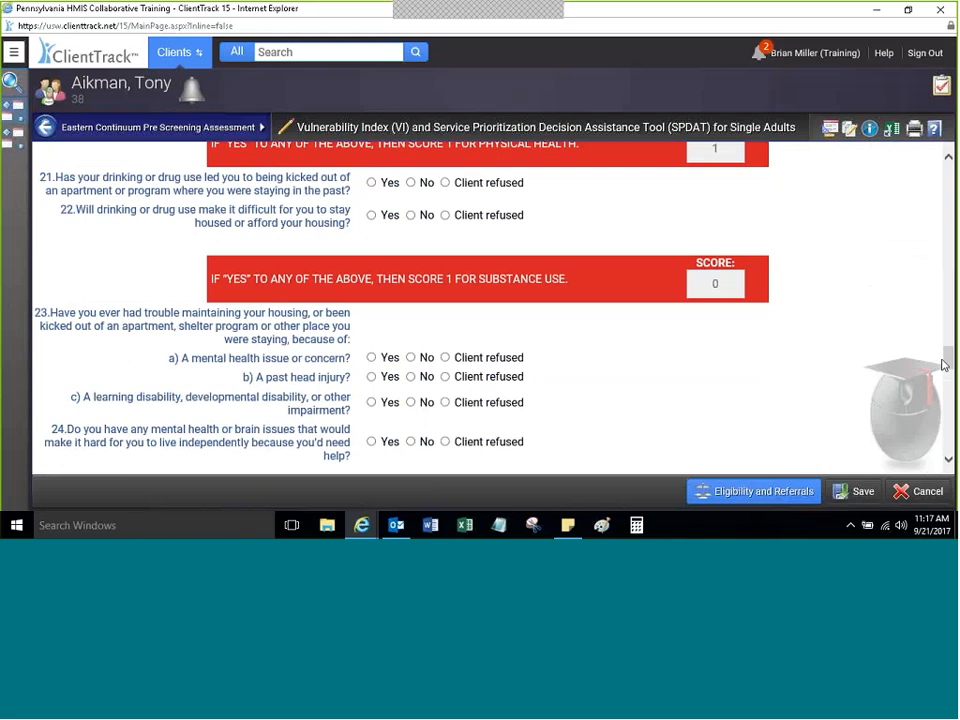
{"action": "left_click_drag", "start_coordinate": [950, 365], "coordinate": [933, 493]}
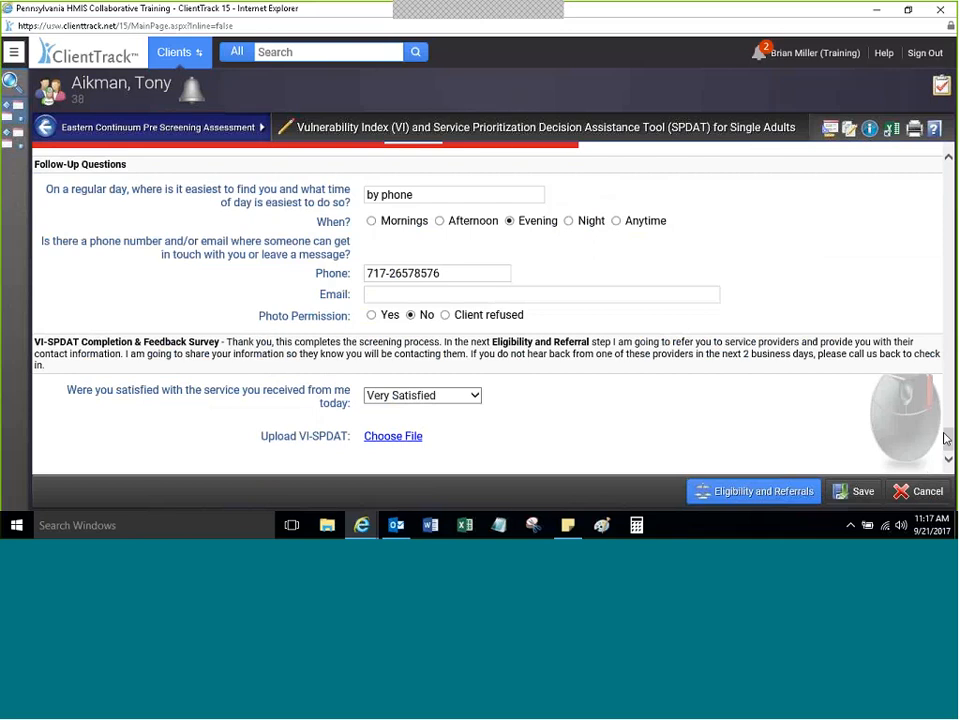
{"action": "left_click_drag", "start_coordinate": [947, 442], "coordinate": [946, 425]}
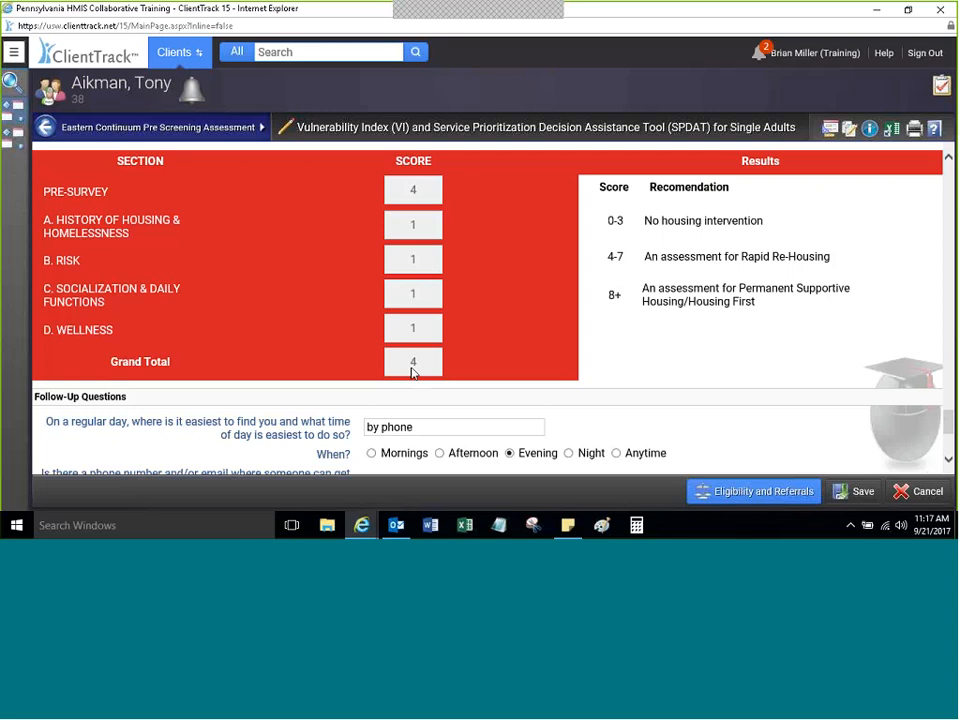
{"action": "scroll", "coordinate": [412, 372], "scroll_direction": "down", "scroll_amount": 2}
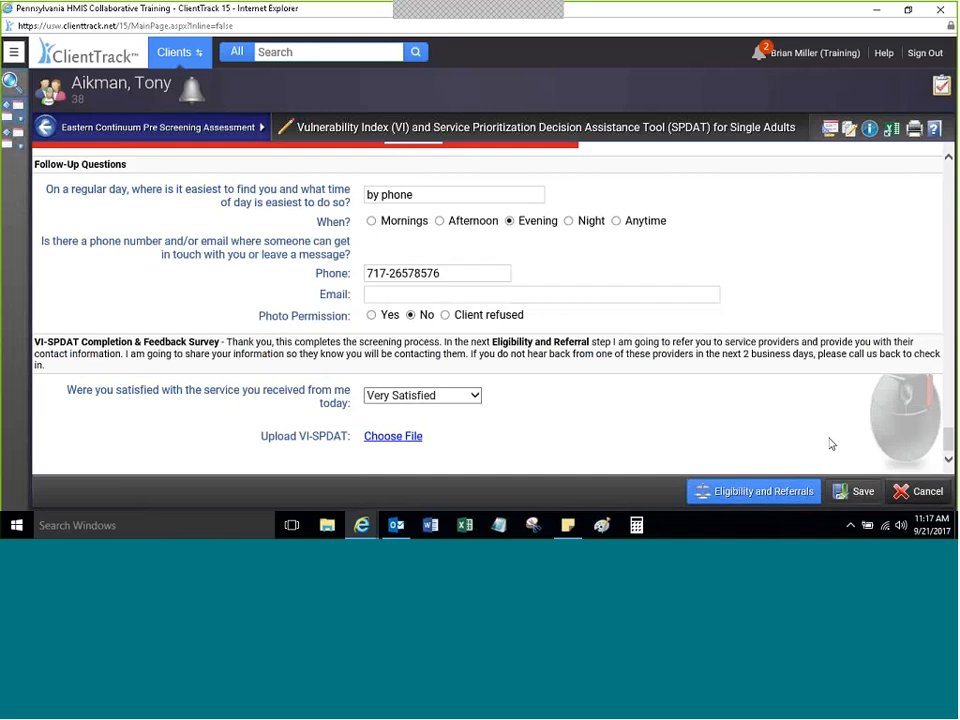
{"action": "left_click", "coordinate": [755, 494]}
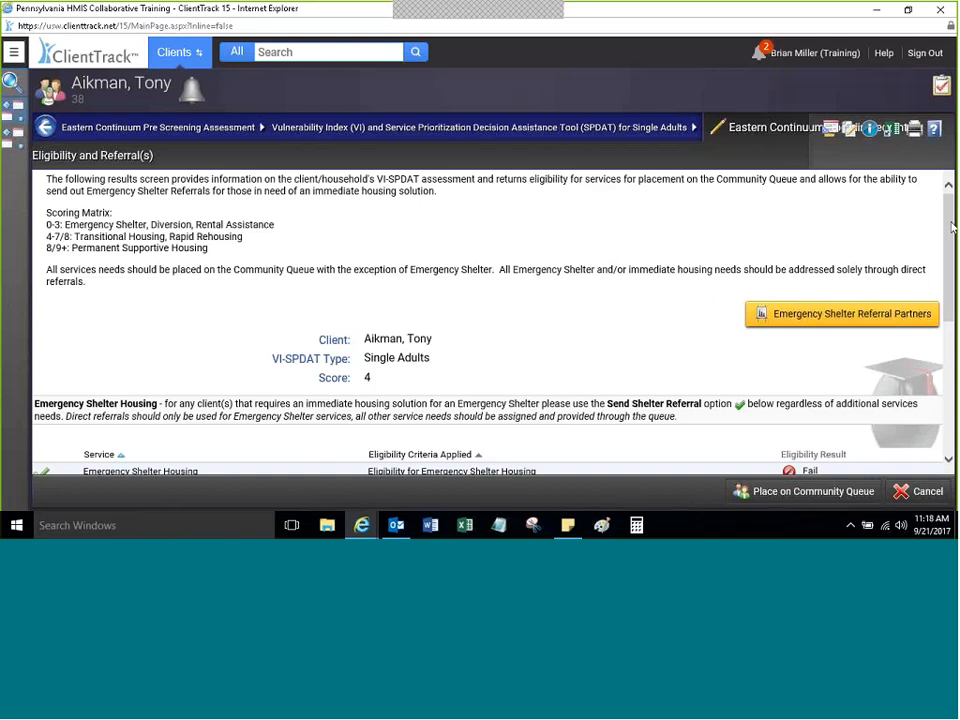
{"action": "left_click_drag", "start_coordinate": [950, 213], "coordinate": [948, 398]}
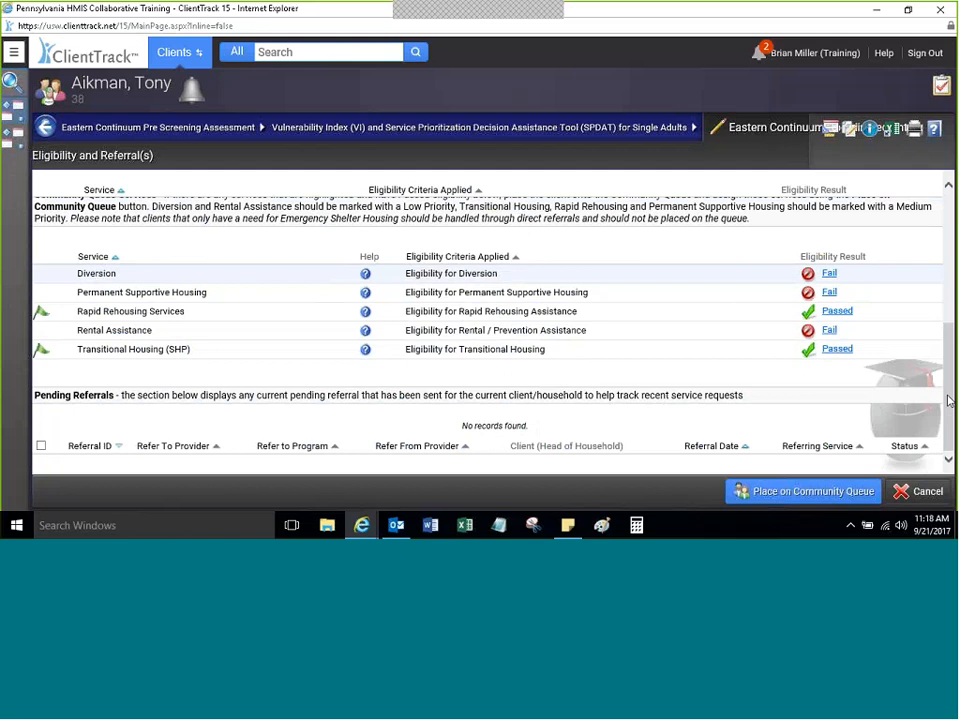
{"action": "scroll", "coordinate": [280, 264], "scroll_direction": "up", "scroll_amount": 6}
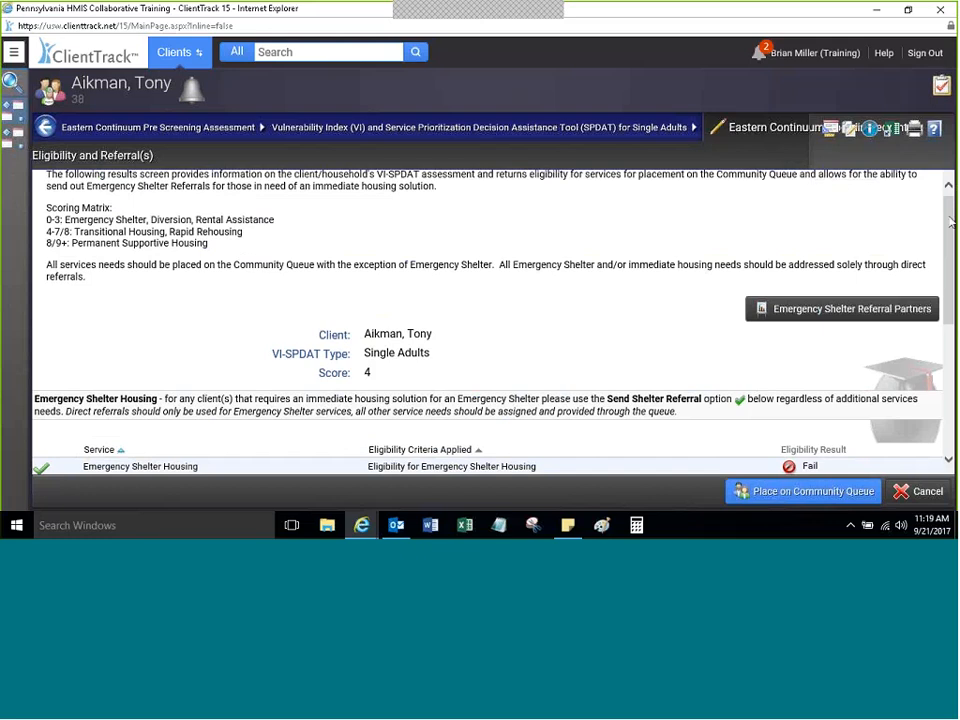
{"action": "scroll", "coordinate": [950, 220], "scroll_direction": "down", "scroll_amount": 2}
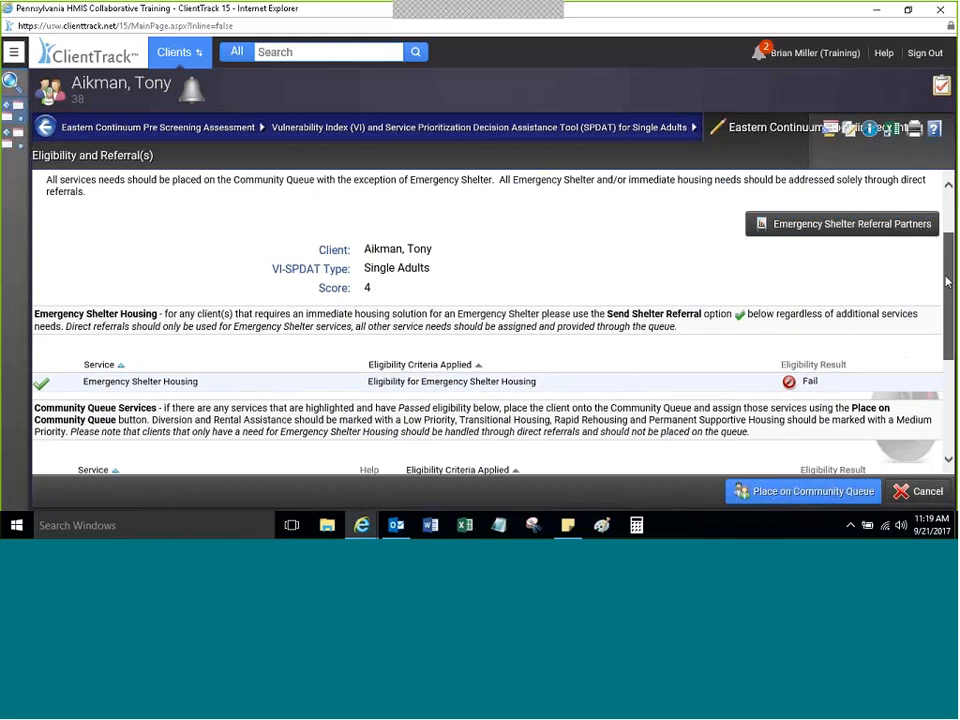
{"action": "scroll", "coordinate": [942, 311], "scroll_direction": "down", "scroll_amount": 2}
{"action": "scroll", "coordinate": [942, 311], "scroll_direction": "down", "scroll_amount": 2}
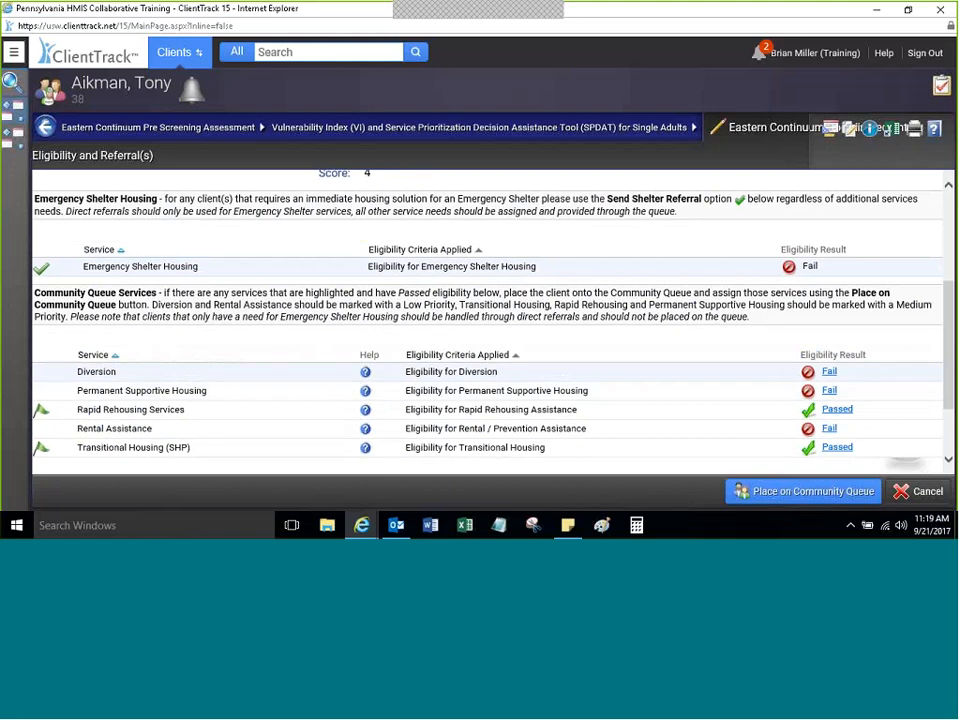
{"action": "scroll", "coordinate": [325, 231], "scroll_direction": "up", "scroll_amount": 3}
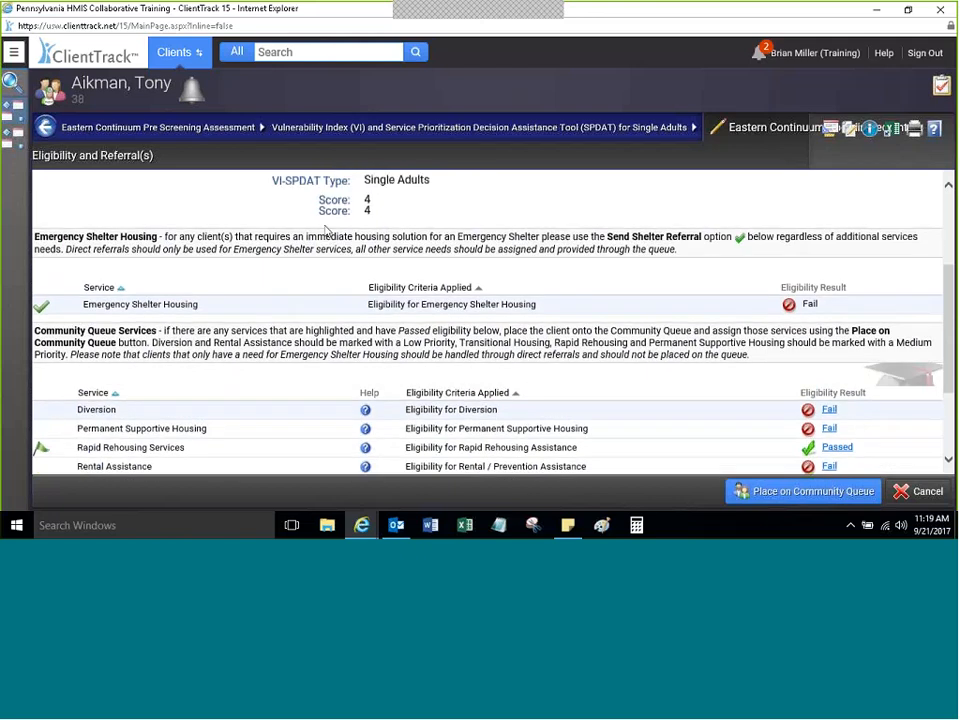
{"action": "scroll", "coordinate": [323, 230], "scroll_direction": "up", "scroll_amount": 5}
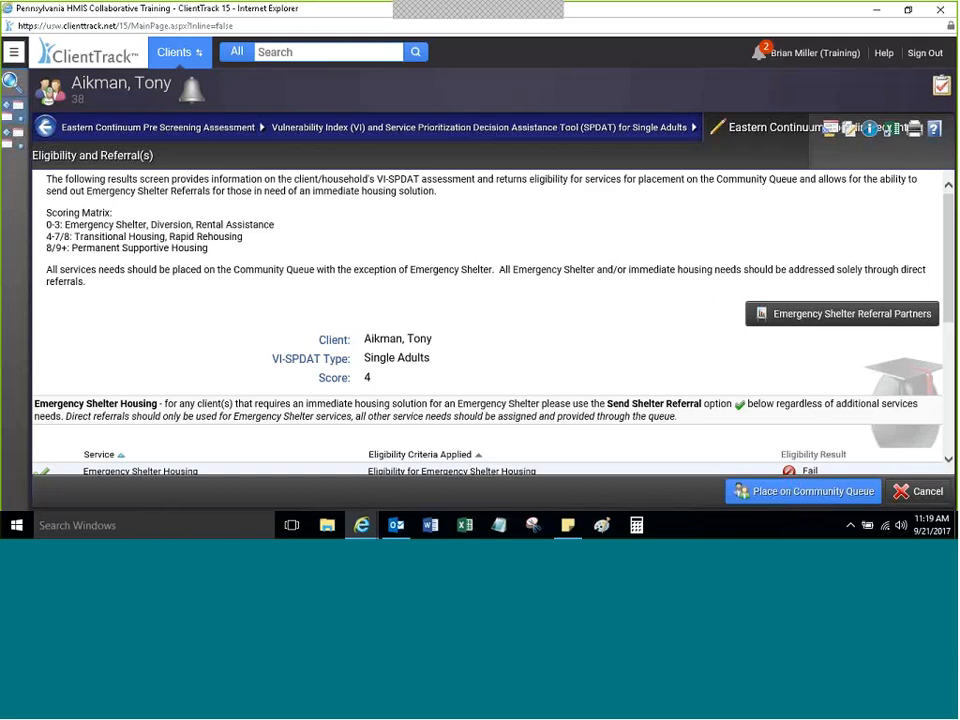
{"action": "scroll", "coordinate": [228, 297], "scroll_direction": "down", "scroll_amount": 1}
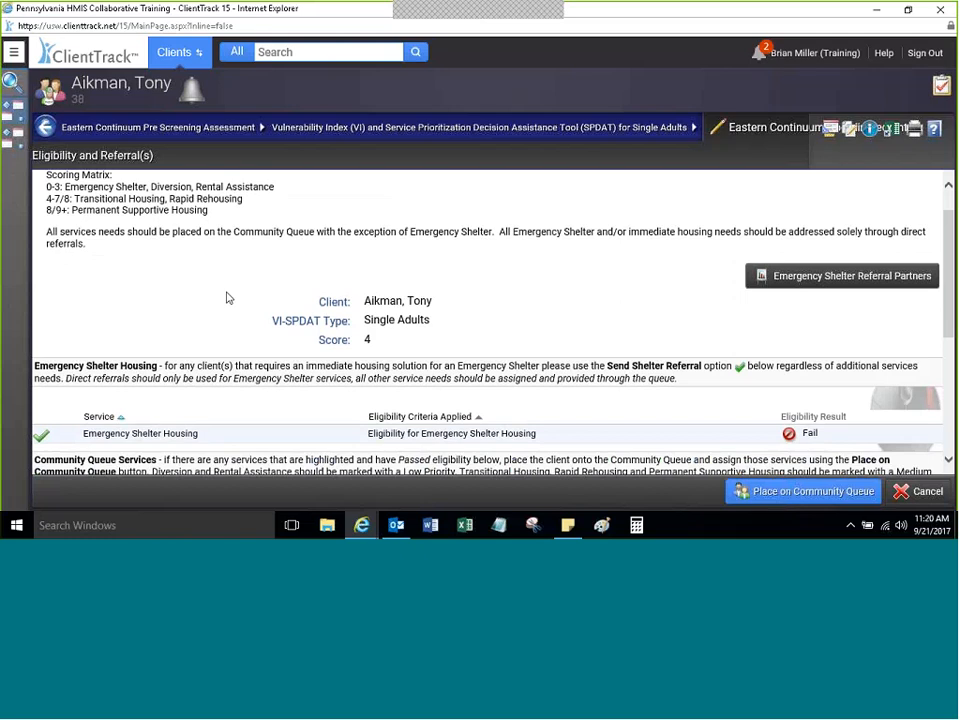
{"action": "scroll", "coordinate": [227, 298], "scroll_direction": "down", "scroll_amount": 1}
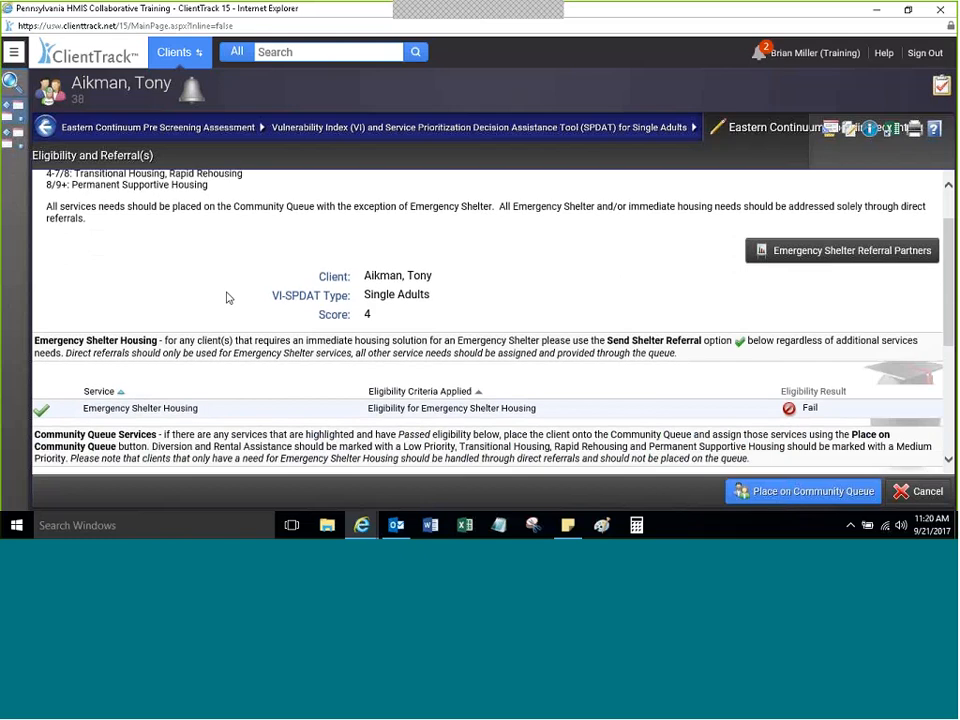
{"action": "scroll", "coordinate": [227, 298], "scroll_direction": "down", "scroll_amount": 3}
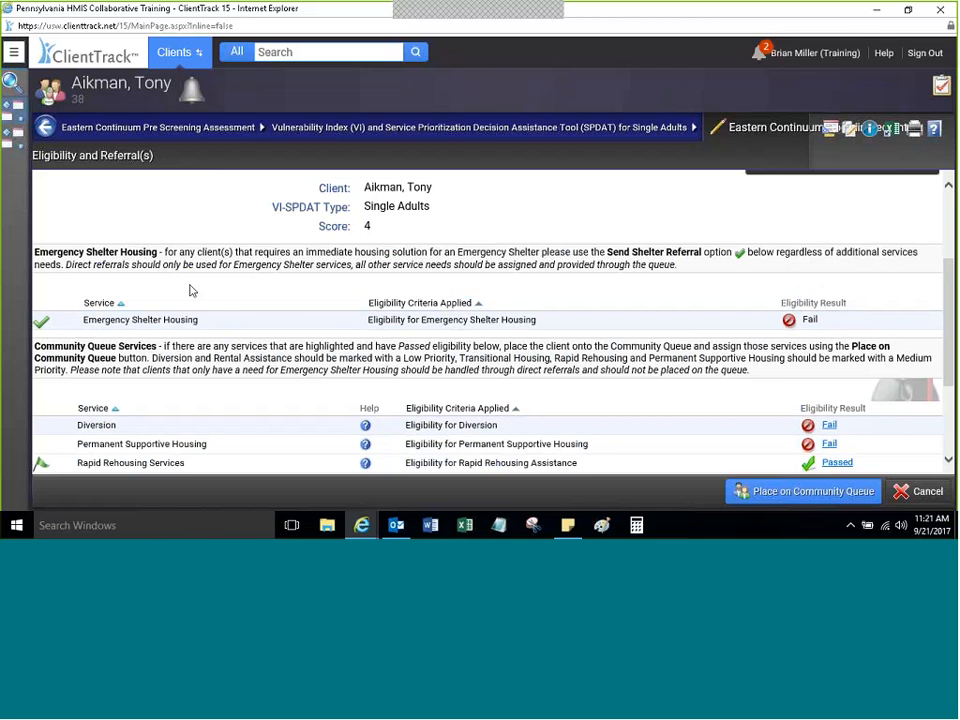
{"action": "scroll", "coordinate": [190, 290], "scroll_direction": "down", "scroll_amount": 3}
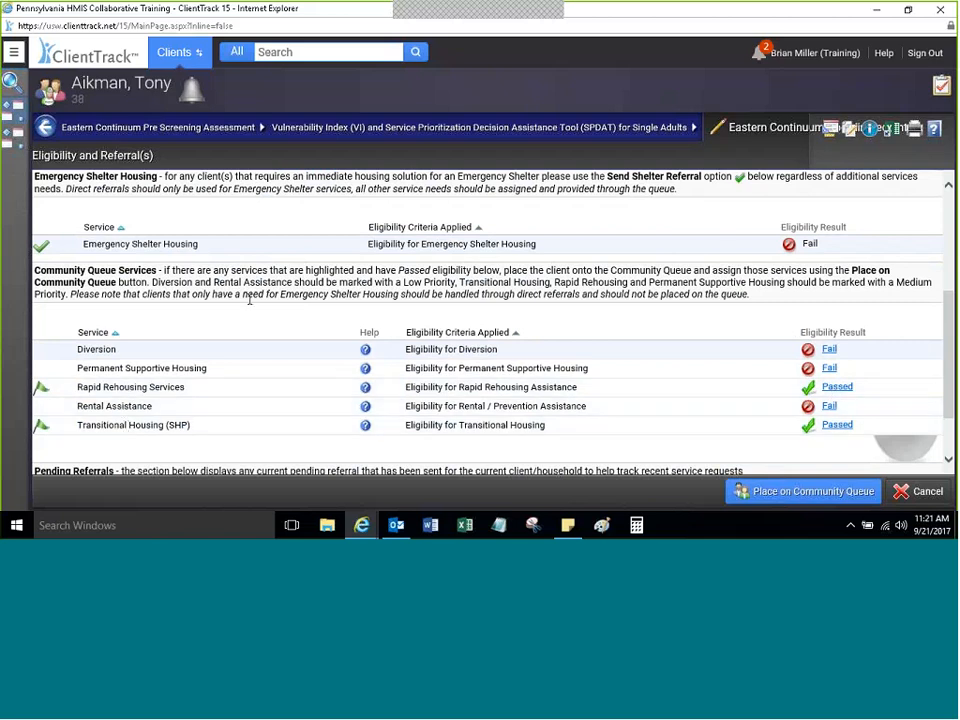
{"action": "scroll", "coordinate": [249, 300], "scroll_direction": "up", "scroll_amount": 2}
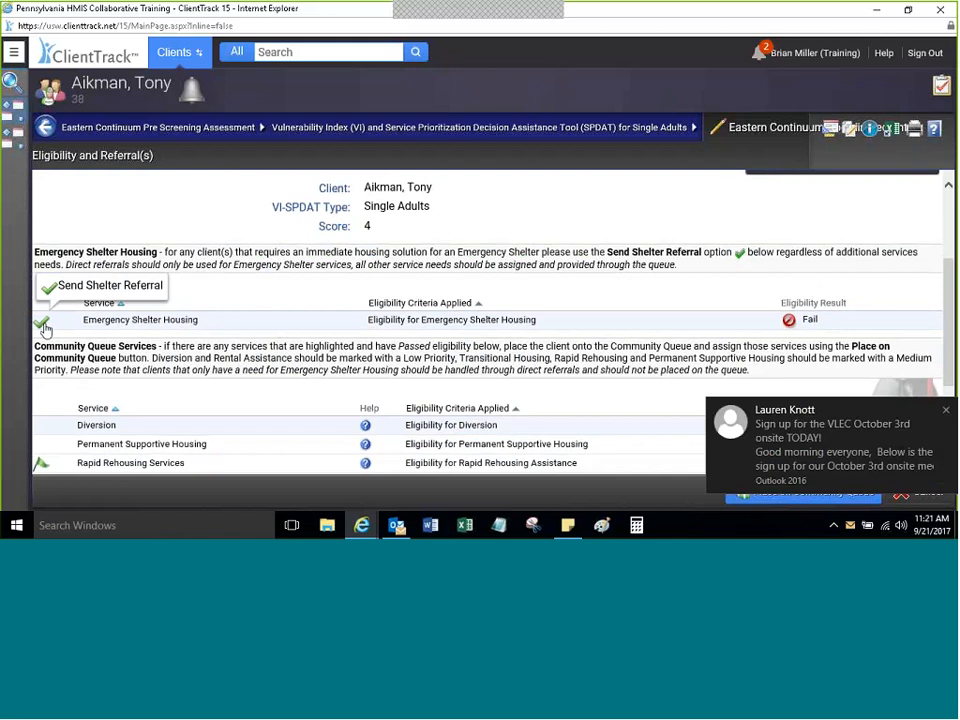
{"action": "left_click", "coordinate": [941, 411]}
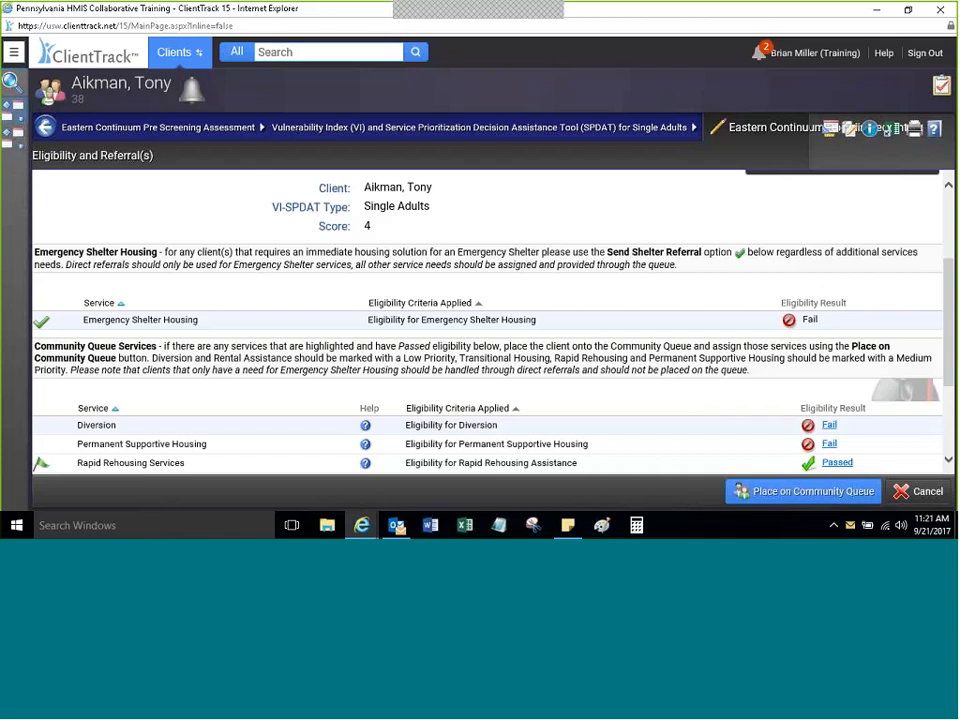
{"action": "scroll", "coordinate": [193, 228], "scroll_direction": "down", "scroll_amount": 3}
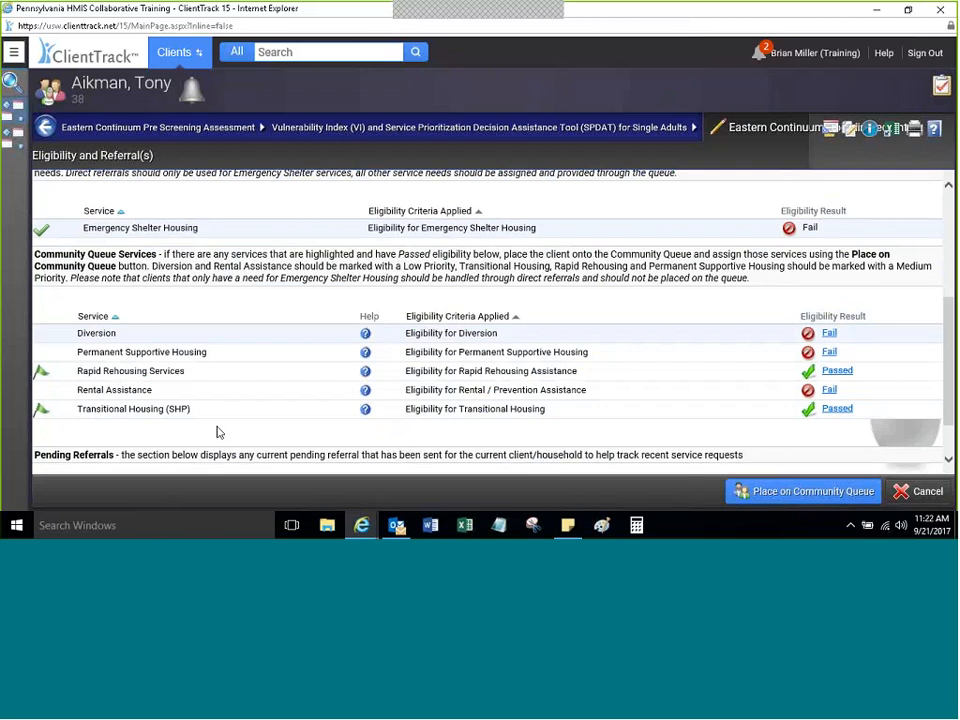
{"action": "mouse_move", "coordinate": [41, 373]}
{"action": "left_click_drag", "start_coordinate": [948, 370], "coordinate": [948, 312]}
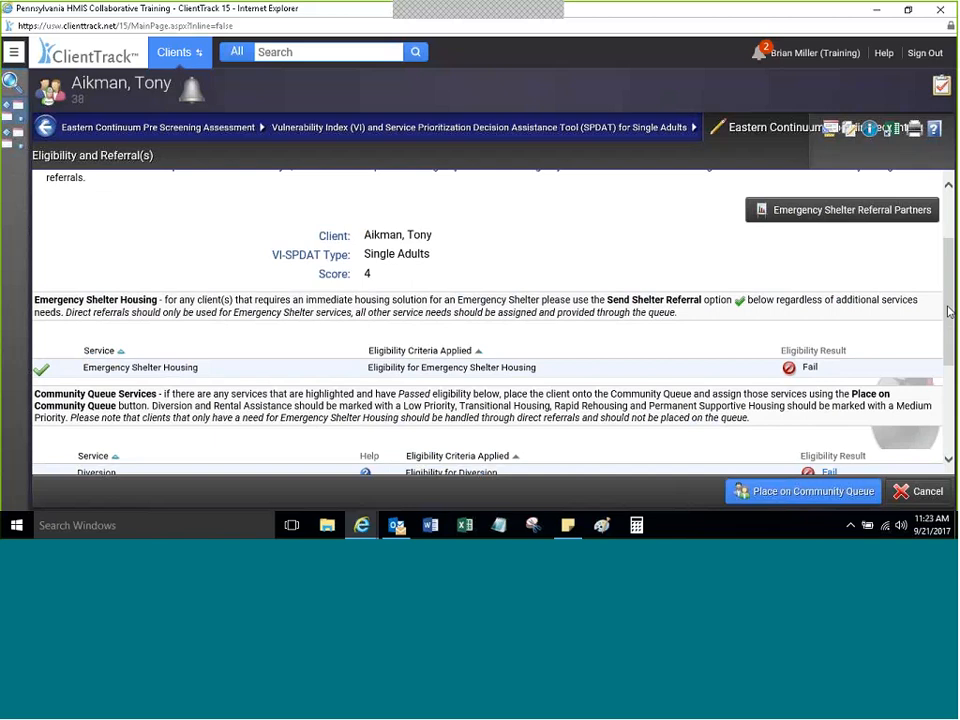
{"action": "scroll", "coordinate": [949, 312], "scroll_direction": "down", "scroll_amount": 1}
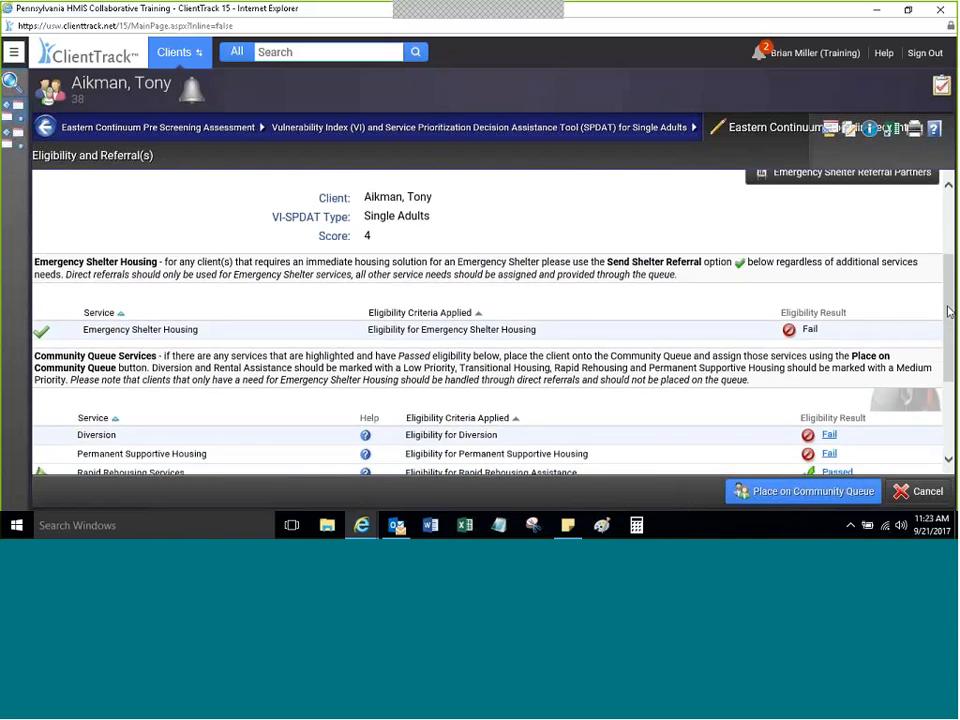
{"action": "scroll", "coordinate": [949, 312], "scroll_direction": "down", "scroll_amount": 3}
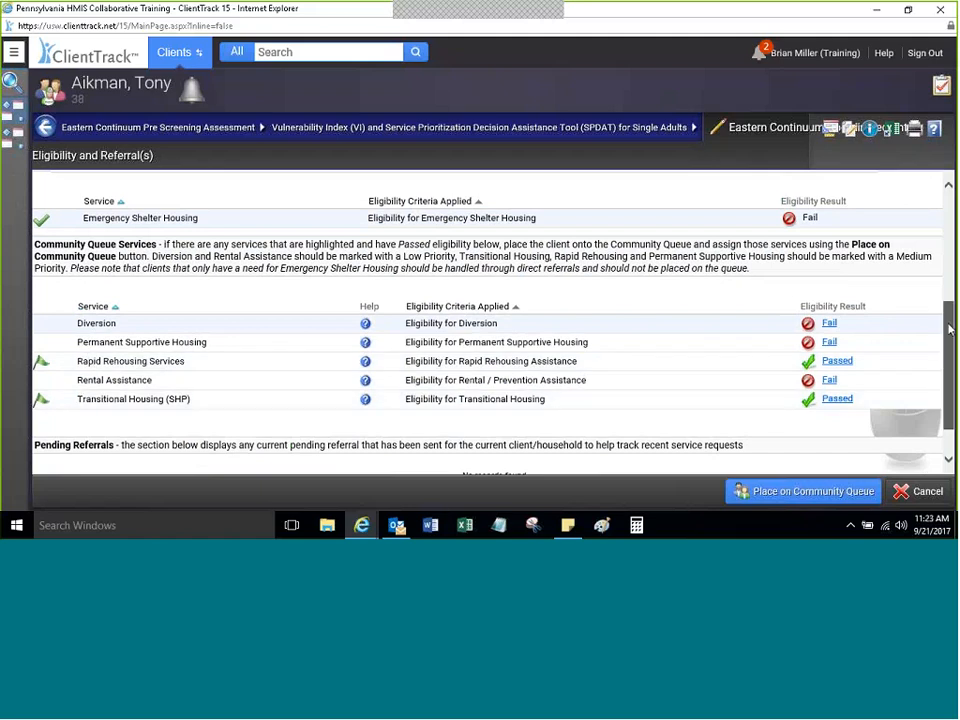
{"action": "left_click_drag", "start_coordinate": [950, 330], "coordinate": [952, 277]}
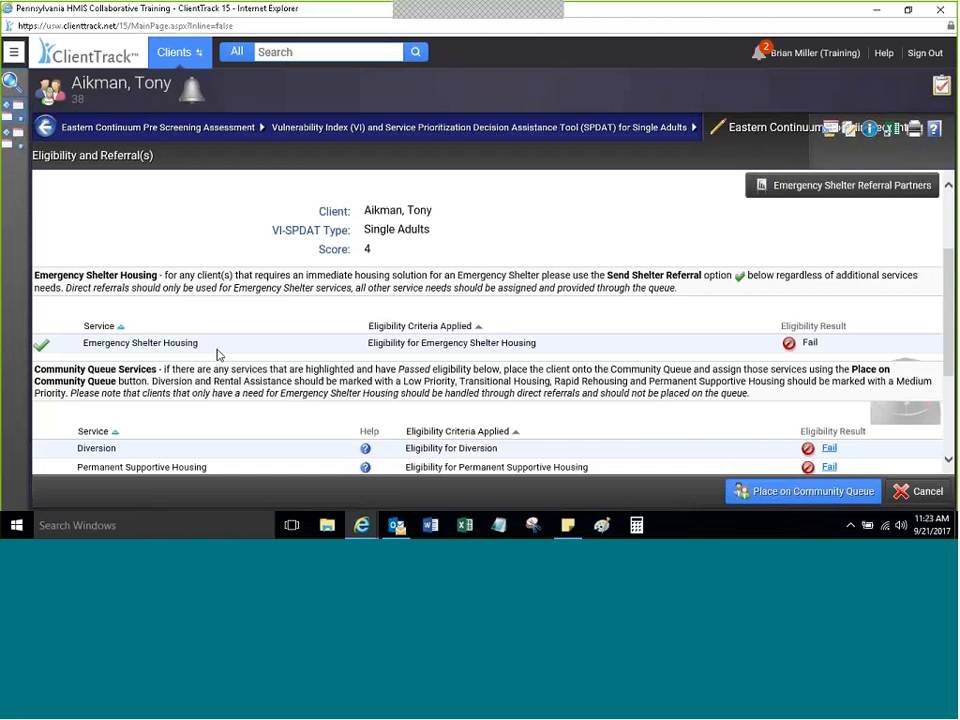
Step: Launch Send Shelter Referral for Emergency Shelter Housing to open the Referral Transaction form
{"action": "left_click", "coordinate": [42, 346]}
{"action": "left_click", "coordinate": [44, 346]}
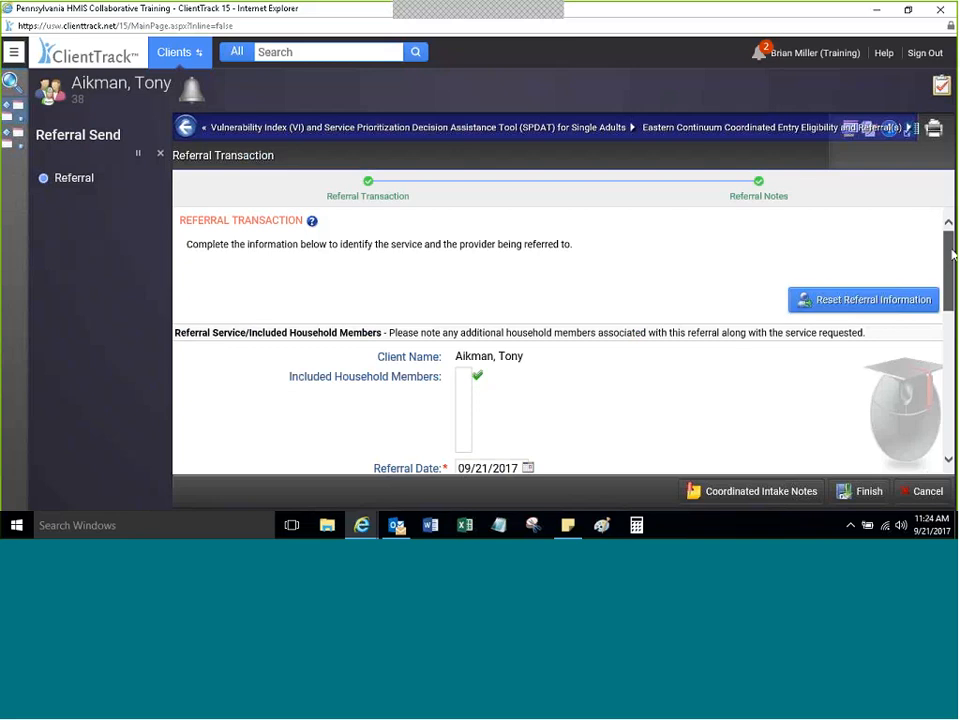
{"action": "left_click_drag", "start_coordinate": [952, 254], "coordinate": [952, 309]}
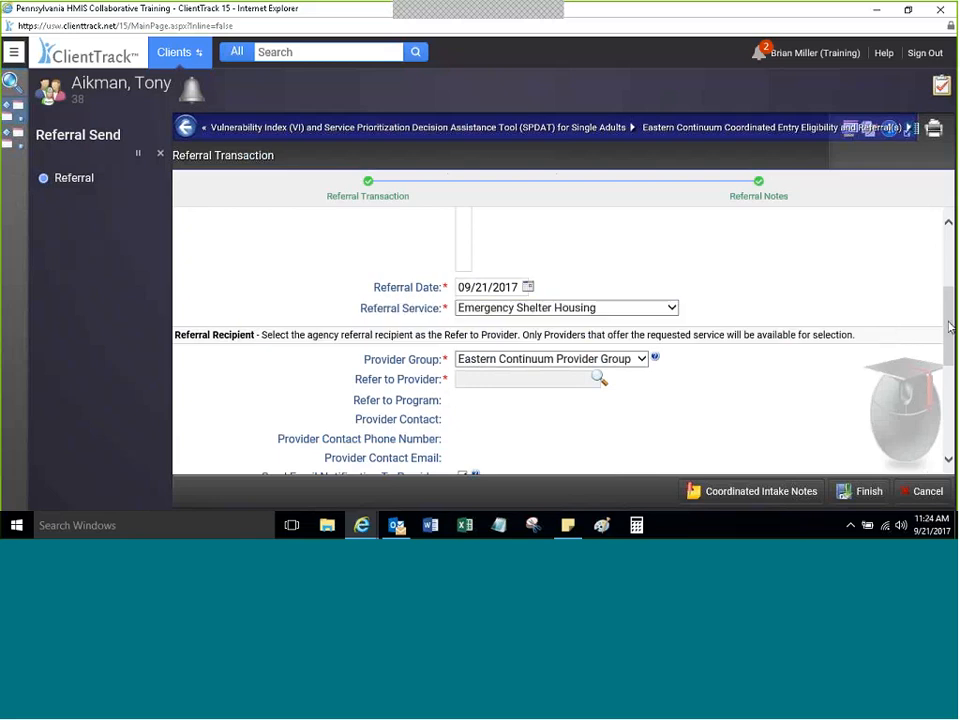
{"action": "scroll", "coordinate": [953, 296], "scroll_direction": "up", "scroll_amount": 2}
{"action": "left_click_drag", "start_coordinate": [953, 296], "coordinate": [953, 333]}
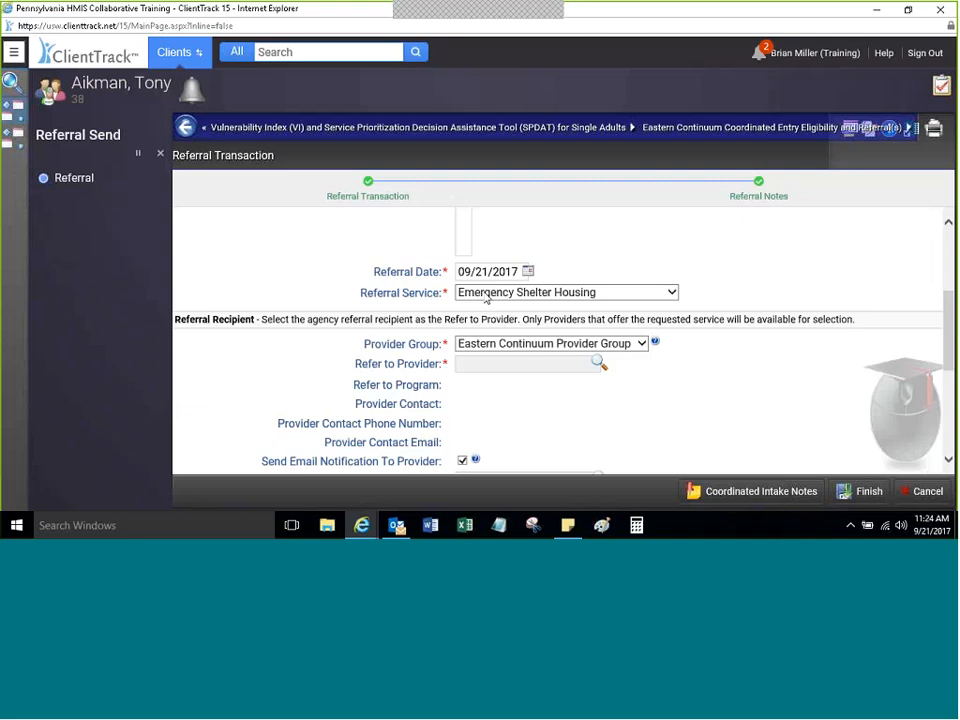
Step: Choose Emergency Shelter Housing as referral service and Eastern Continuum Provider Group as provider group
{"action": "left_click", "coordinate": [675, 296]}
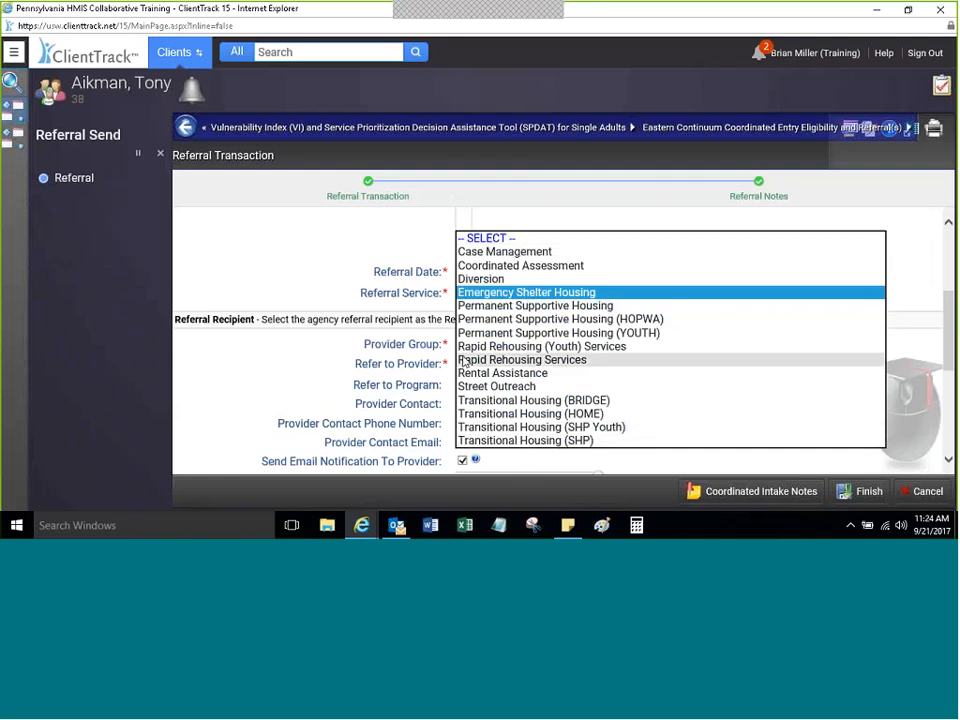
{"action": "left_click", "coordinate": [545, 291]}
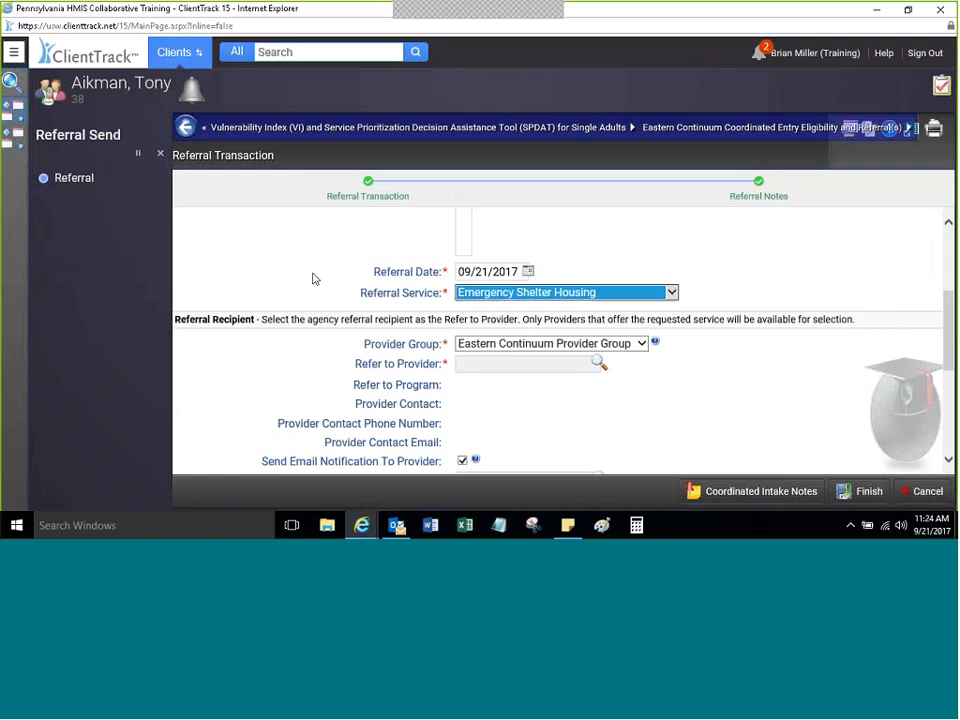
{"action": "left_click", "coordinate": [315, 288]}
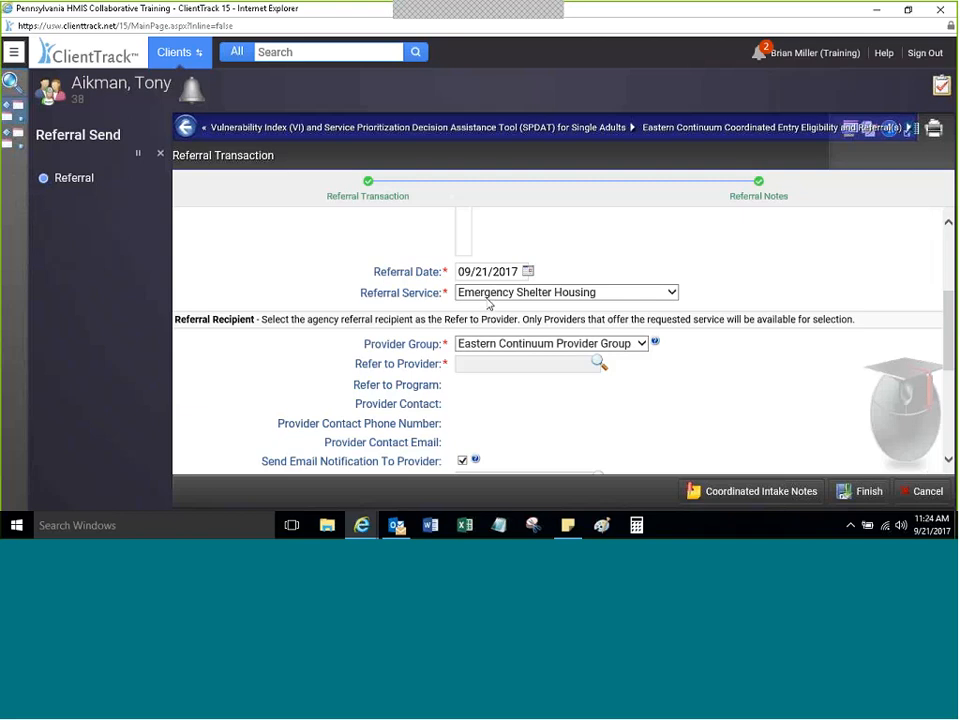
{"action": "left_click", "coordinate": [496, 349]}
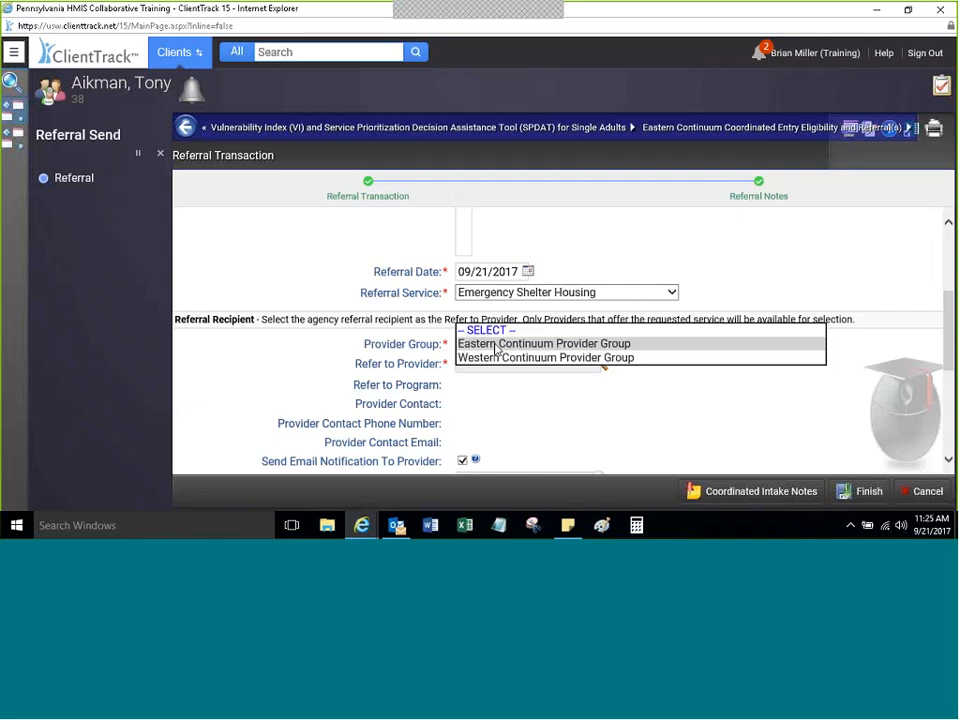
{"action": "left_click", "coordinate": [496, 345]}
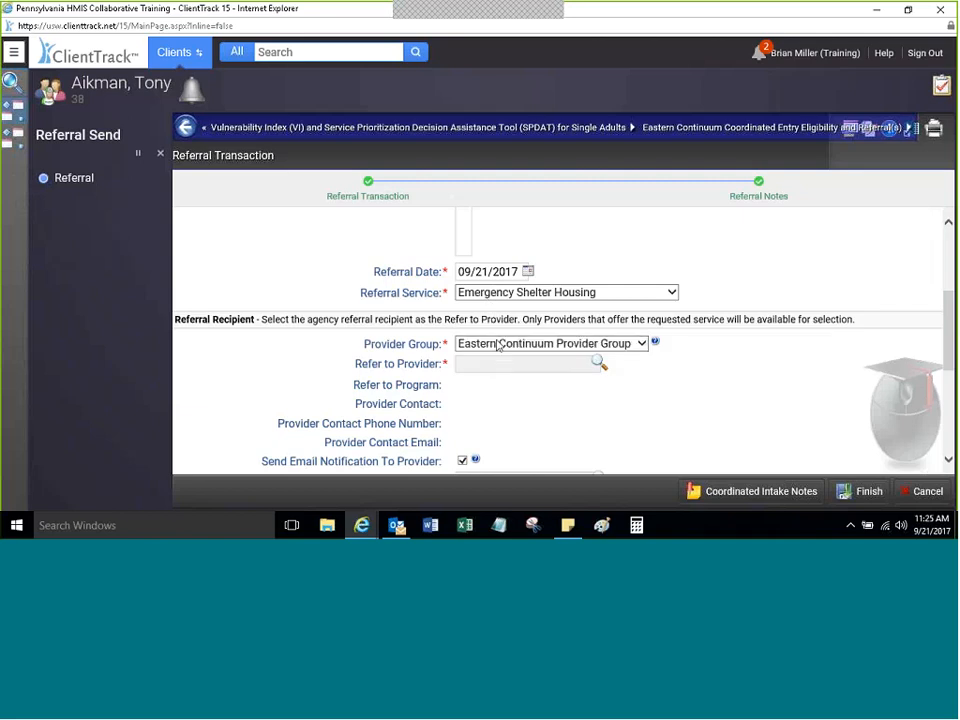
{"action": "left_click_drag", "start_coordinate": [953, 335], "coordinate": [945, 350]}
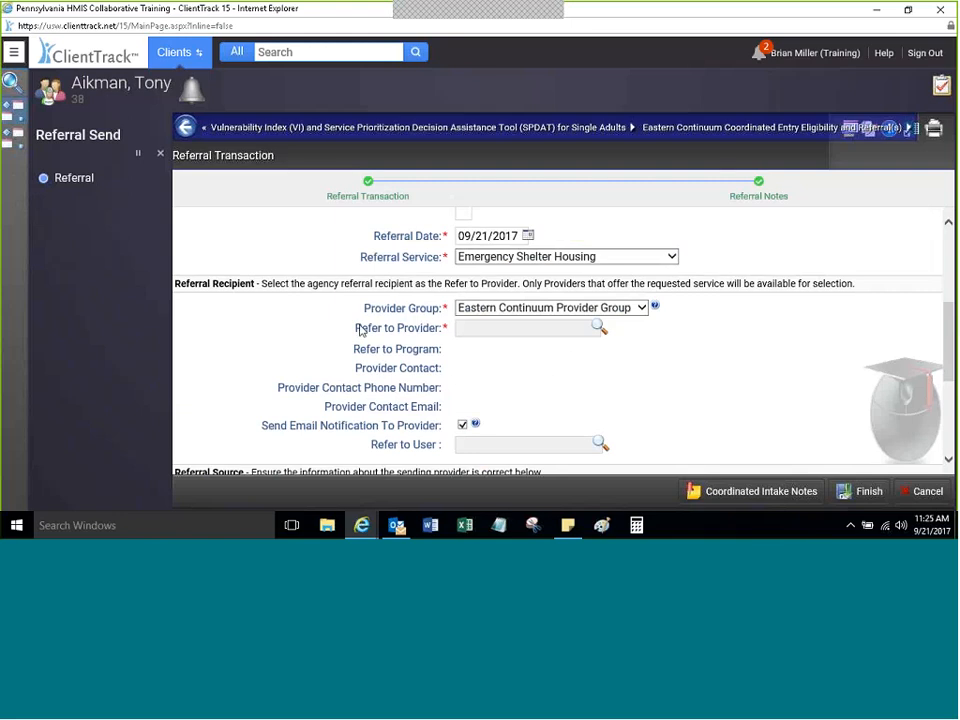
{"action": "left_click_drag", "start_coordinate": [359, 330], "coordinate": [435, 340]}
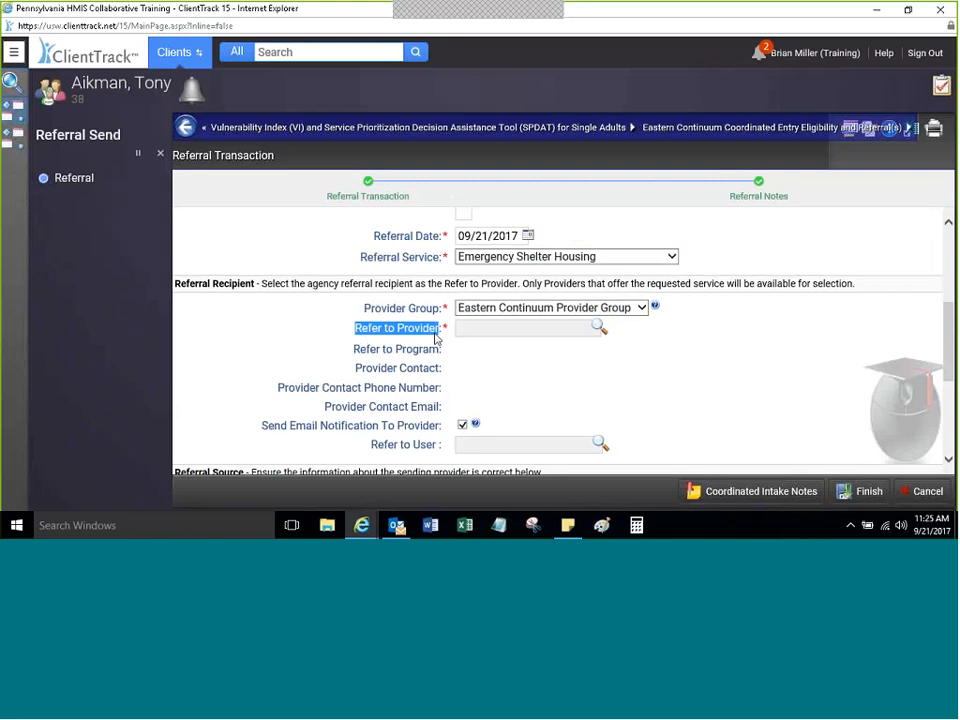
{"action": "left_click", "coordinate": [528, 346]}
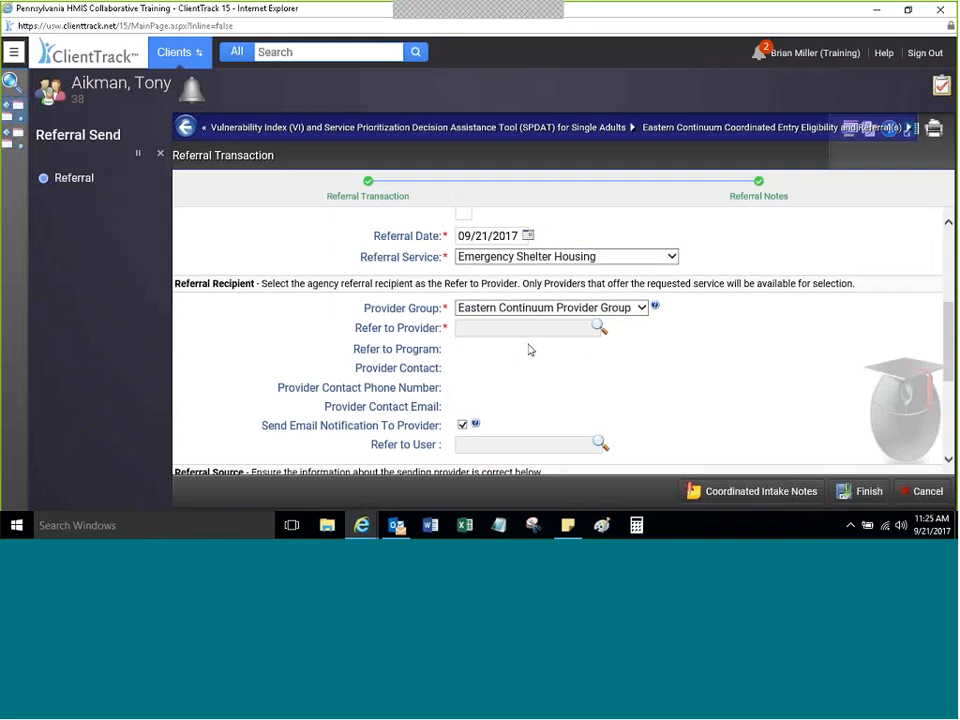
{"action": "left_click", "coordinate": [597, 330]}
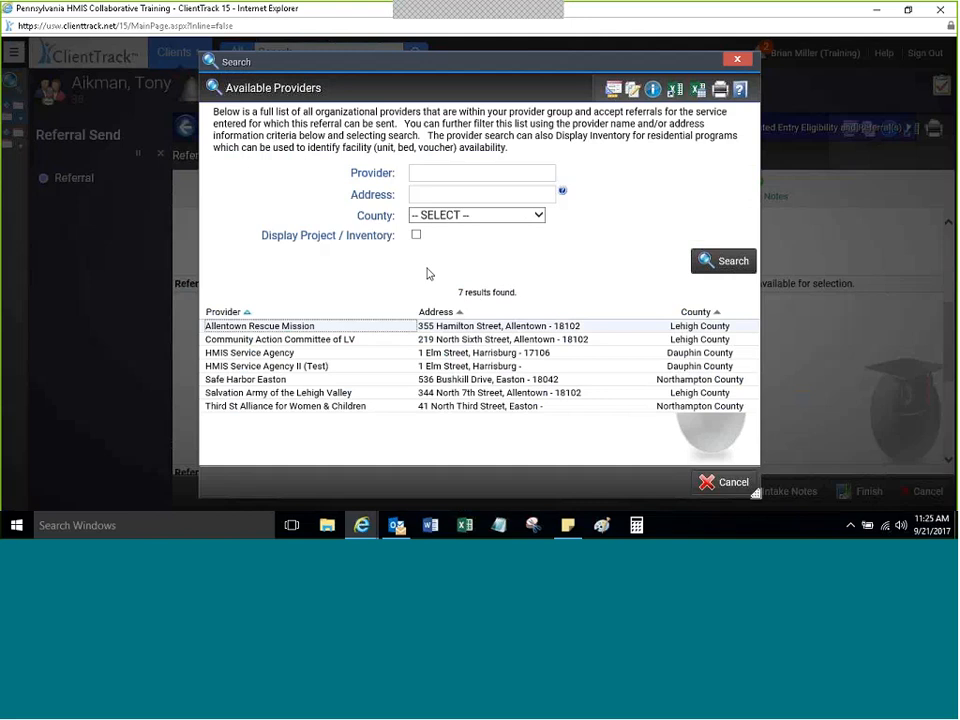
{"action": "left_click", "coordinate": [739, 61]}
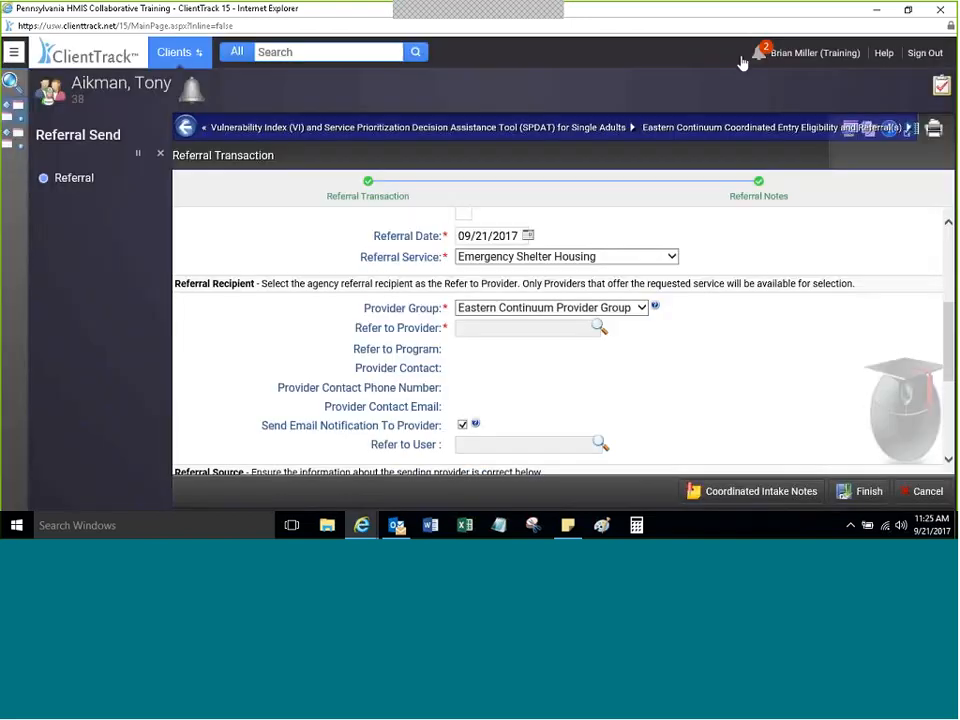
{"action": "left_click", "coordinate": [599, 327]}
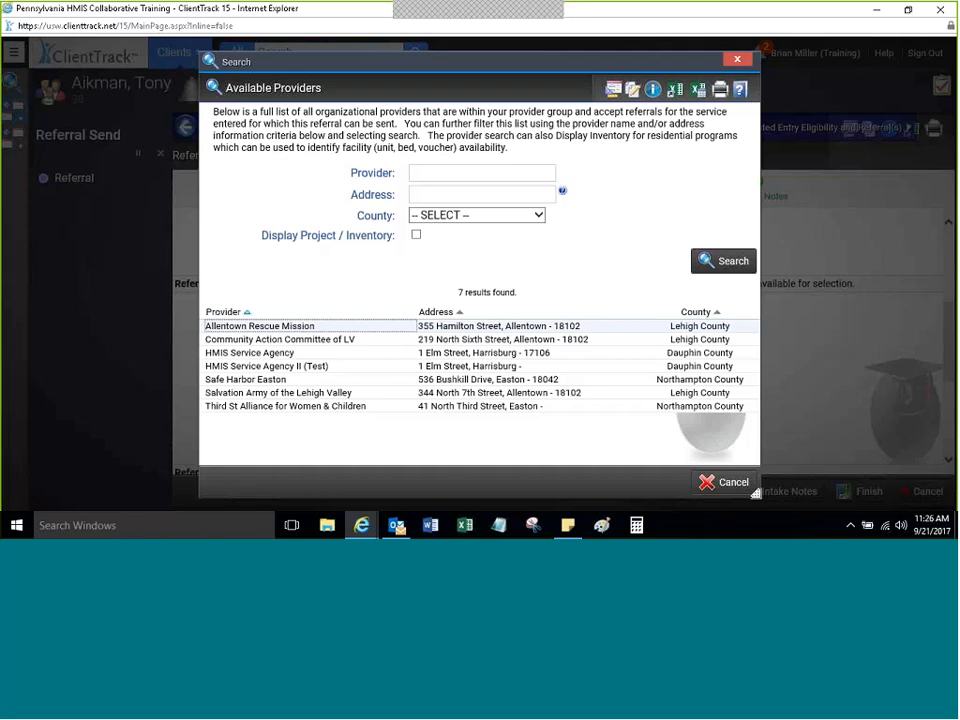
Step: Filter available providers by Lehigh County and address 18102
{"action": "left_click", "coordinate": [513, 216]}
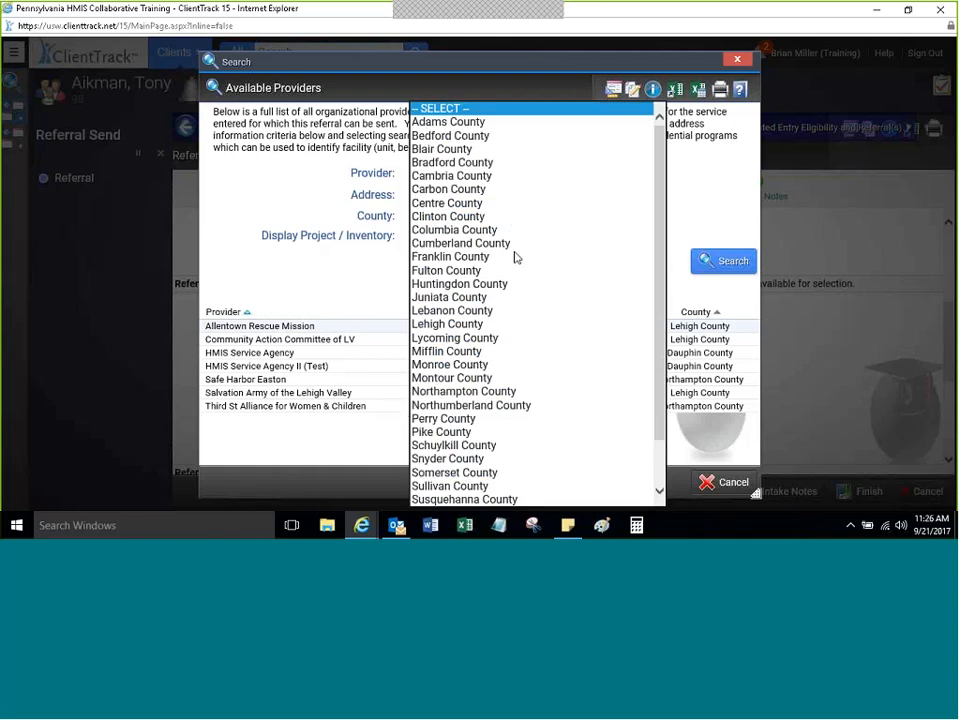
{"action": "left_click", "coordinate": [359, 305]}
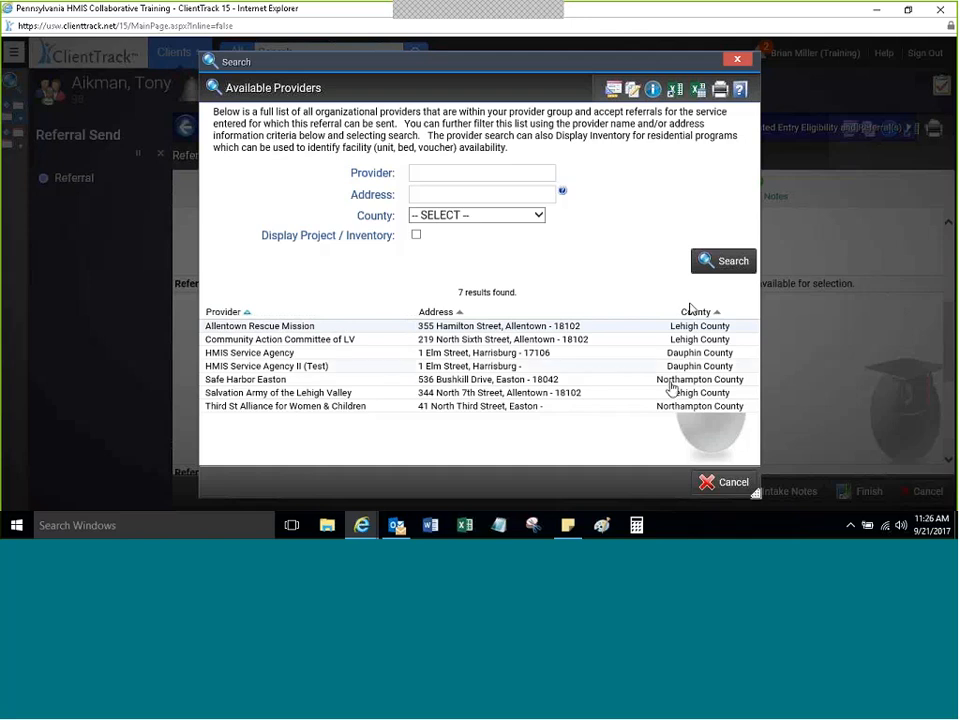
{"action": "left_click", "coordinate": [477, 215]}
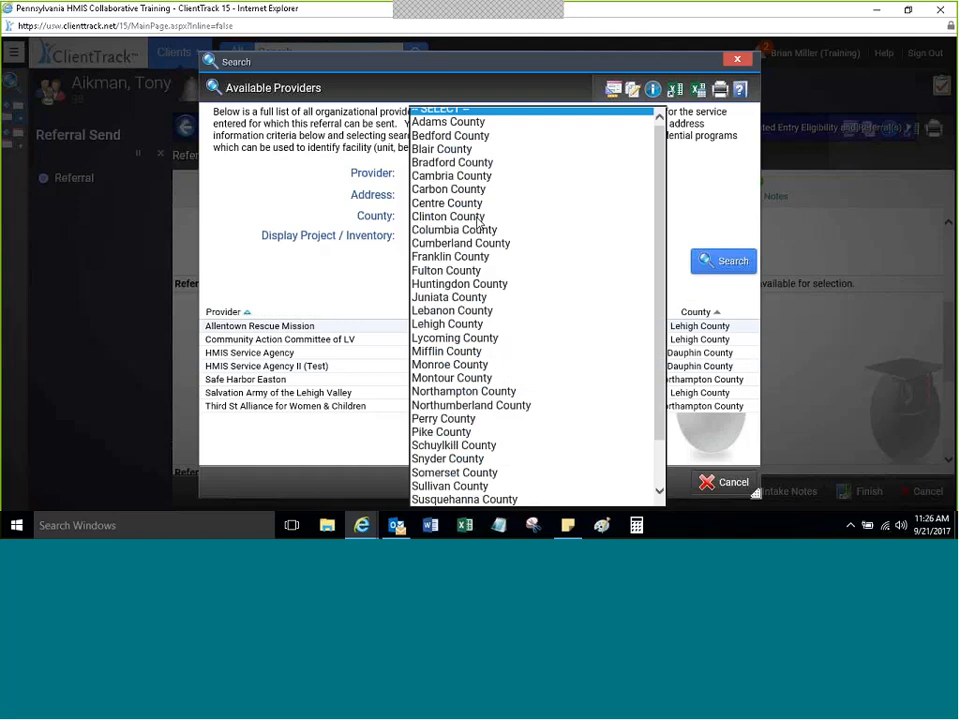
{"action": "left_click", "coordinate": [430, 323]}
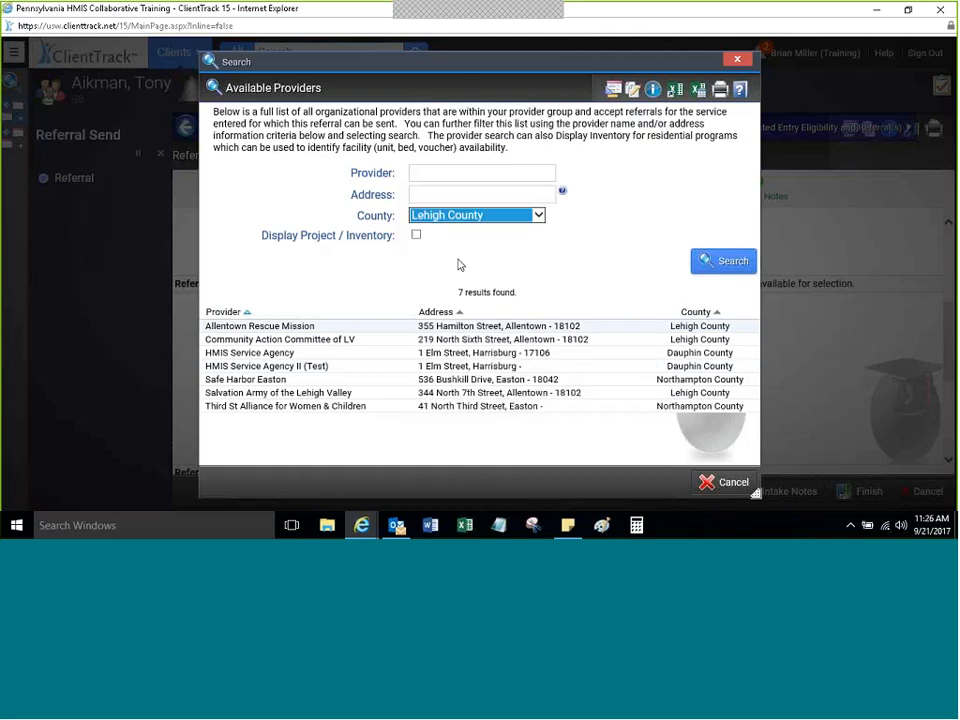
{"action": "left_click", "coordinate": [724, 261]}
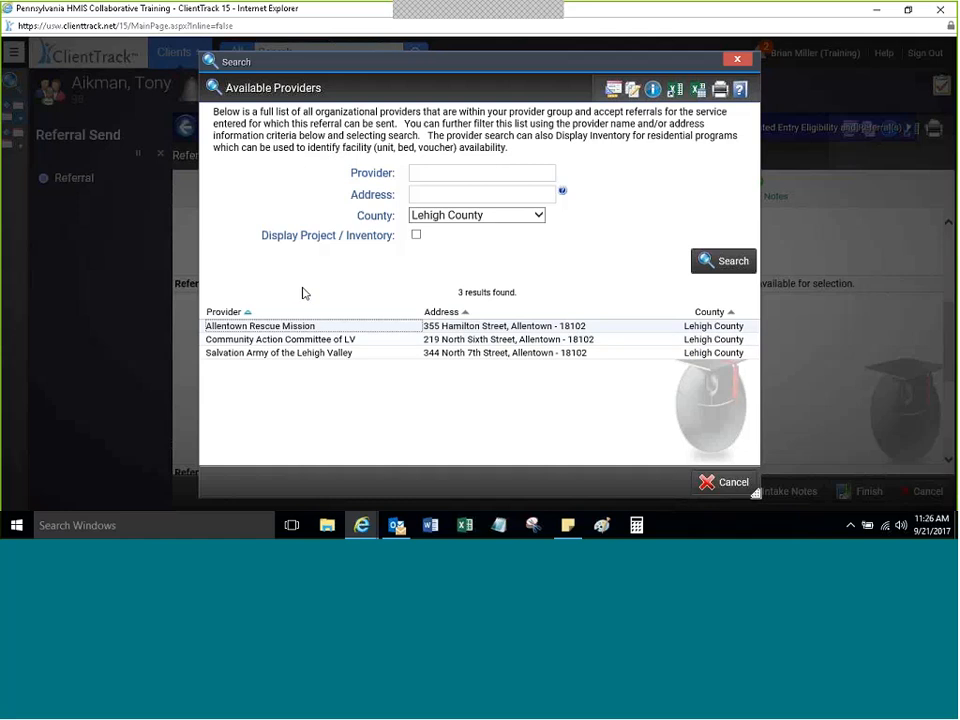
{"action": "left_click", "coordinate": [424, 191]}
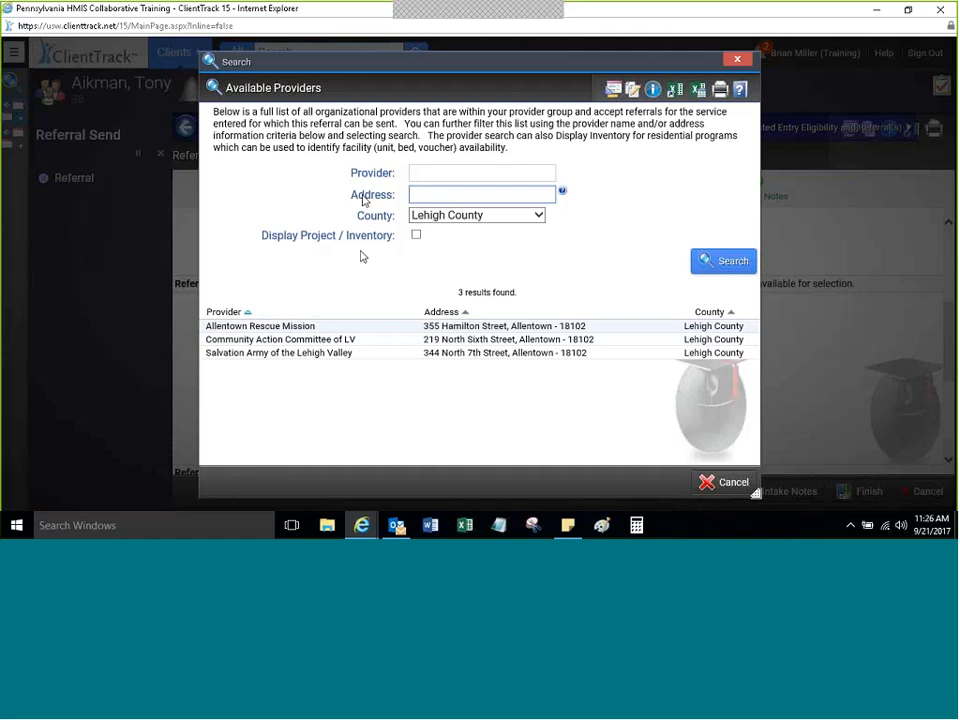
{"action": "type", "text": "18102"}
{"action": "key", "text": "Return"}
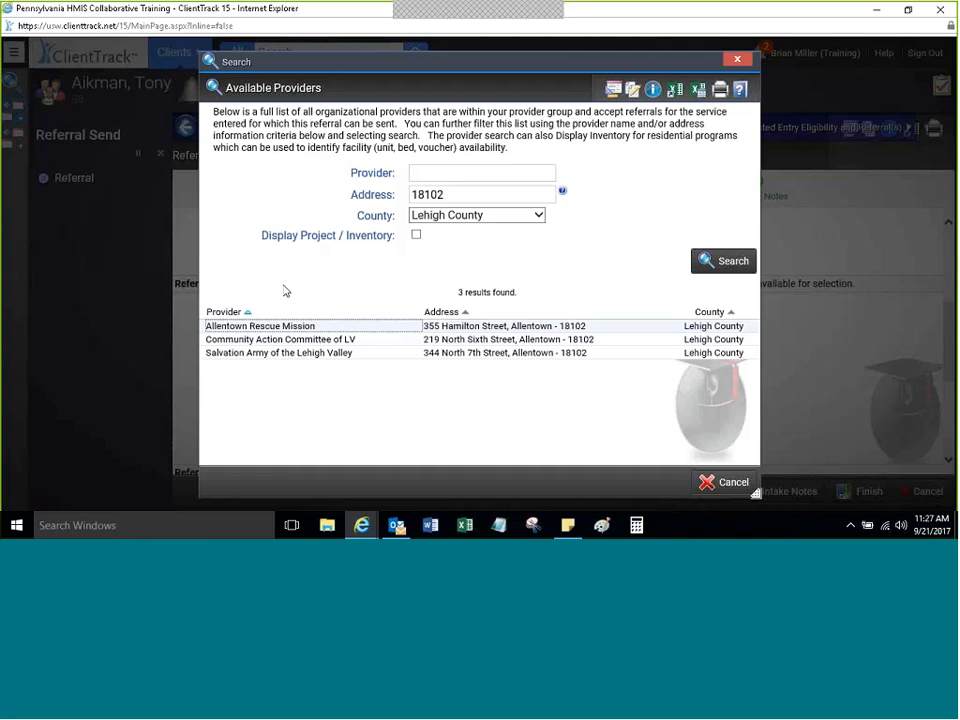
Step: Show project and bed inventory, then select CACLV Sixth Street Shelter Program as recipient
{"action": "left_click", "coordinate": [416, 236]}
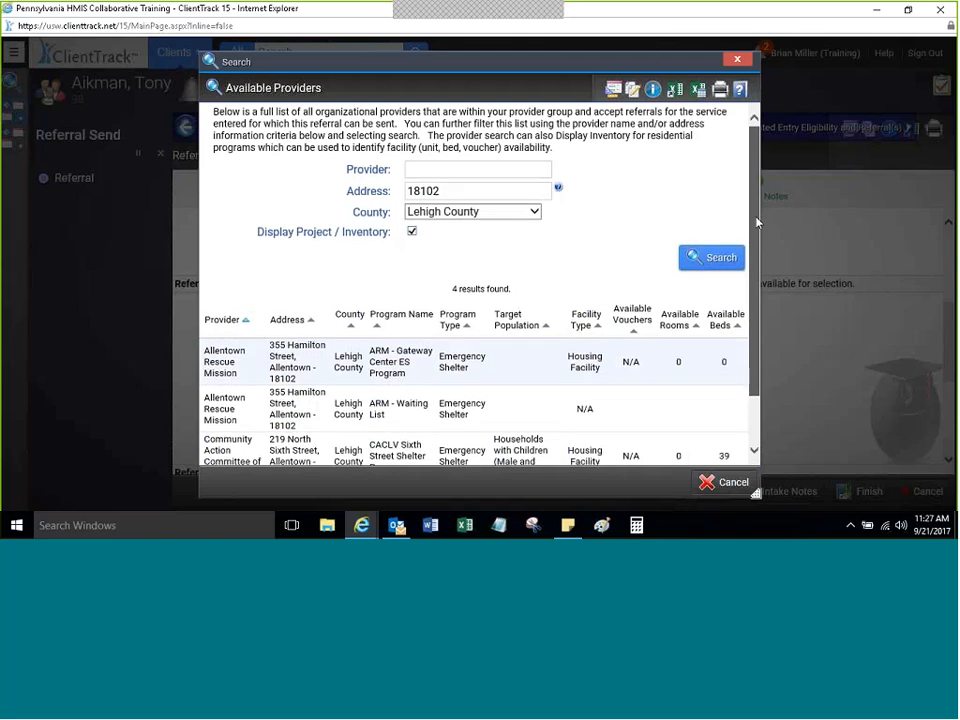
{"action": "scroll", "coordinate": [725, 315], "scroll_direction": "down", "scroll_amount": 1}
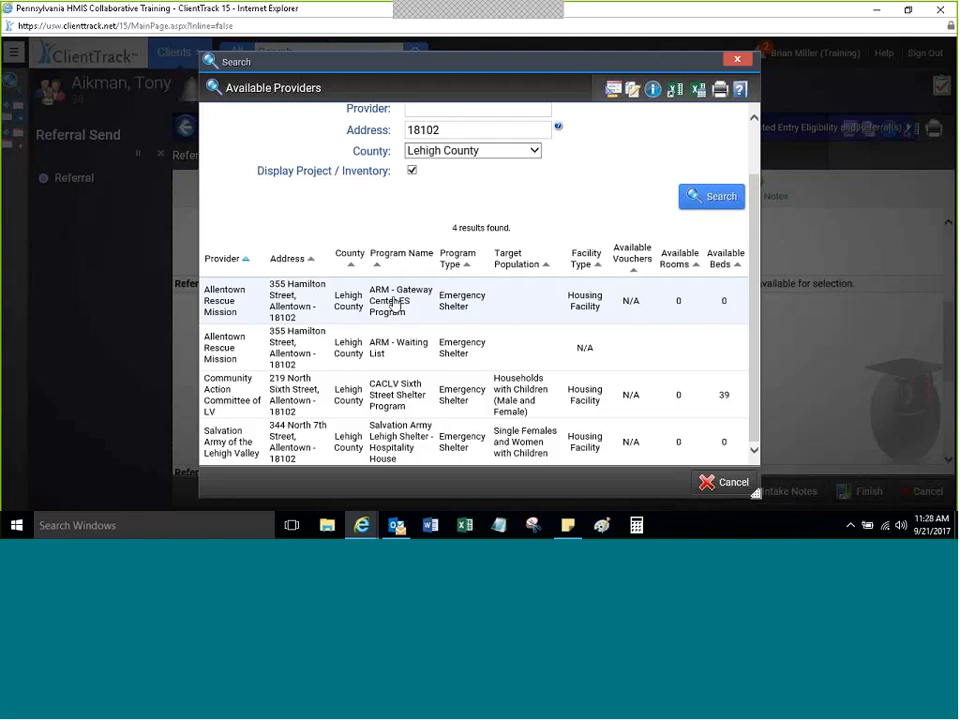
{"action": "left_click", "coordinate": [253, 390]}
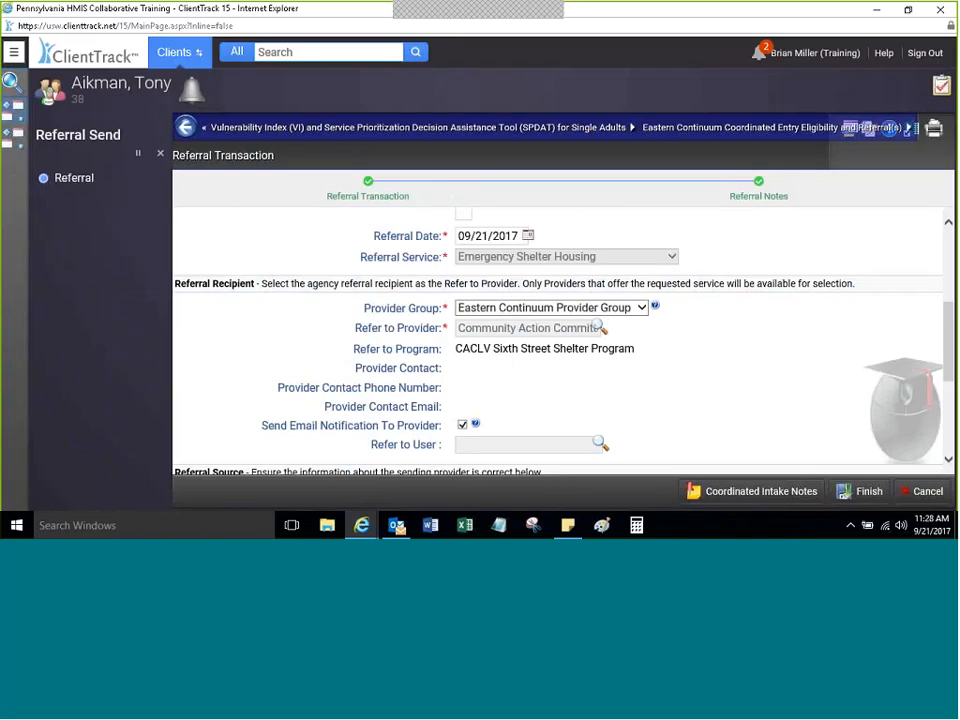
Step: Scroll down to Referral Notes and open the Coordinated Intake Notes
{"action": "mouse_move", "coordinate": [945, 320]}
{"action": "left_mouse_down"}
{"action": "mouse_move", "coordinate": [945, 334]}
{"action": "mouse_move", "coordinate": [945, 292]}
{"action": "mouse_move", "coordinate": [945, 315]}
{"action": "left_mouse_up"}
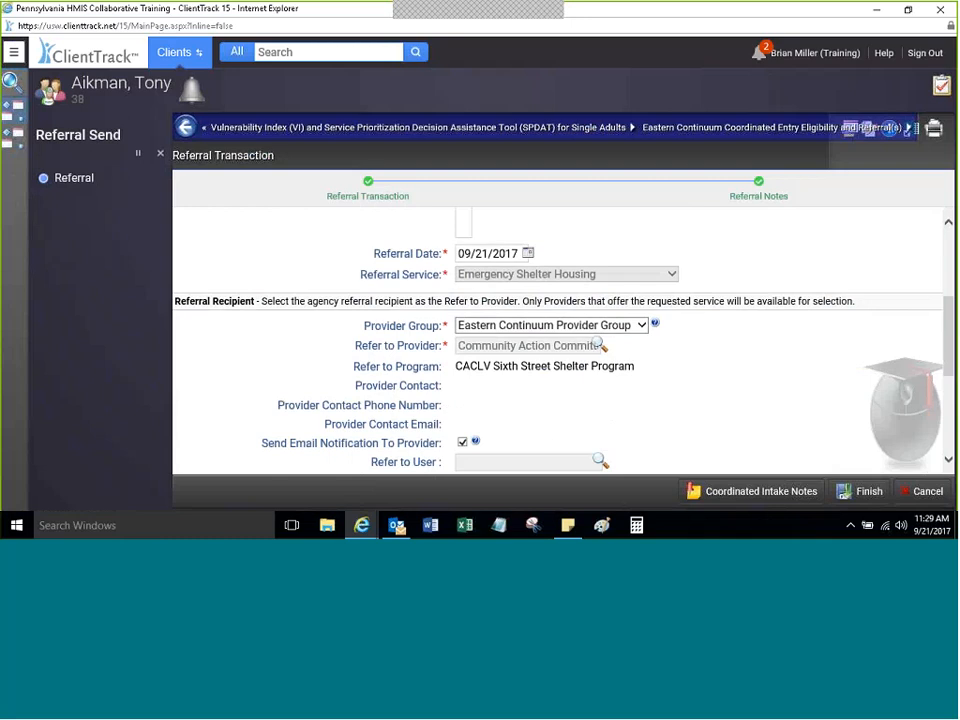
{"action": "left_click_drag", "start_coordinate": [947, 324], "coordinate": [940, 433]}
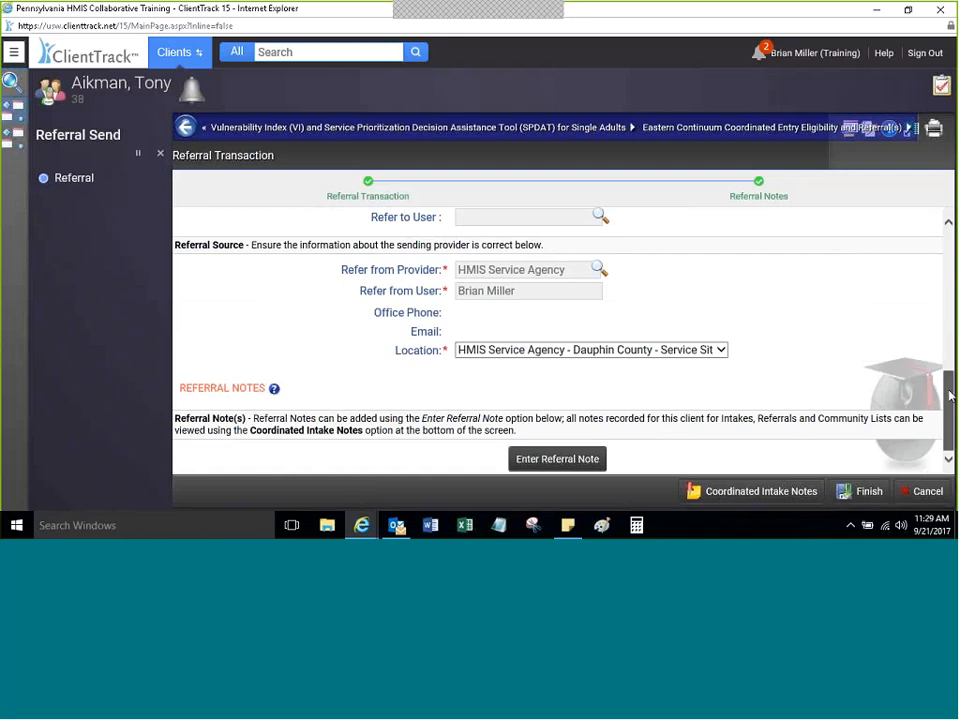
{"action": "left_click_drag", "start_coordinate": [947, 396], "coordinate": [950, 440]}
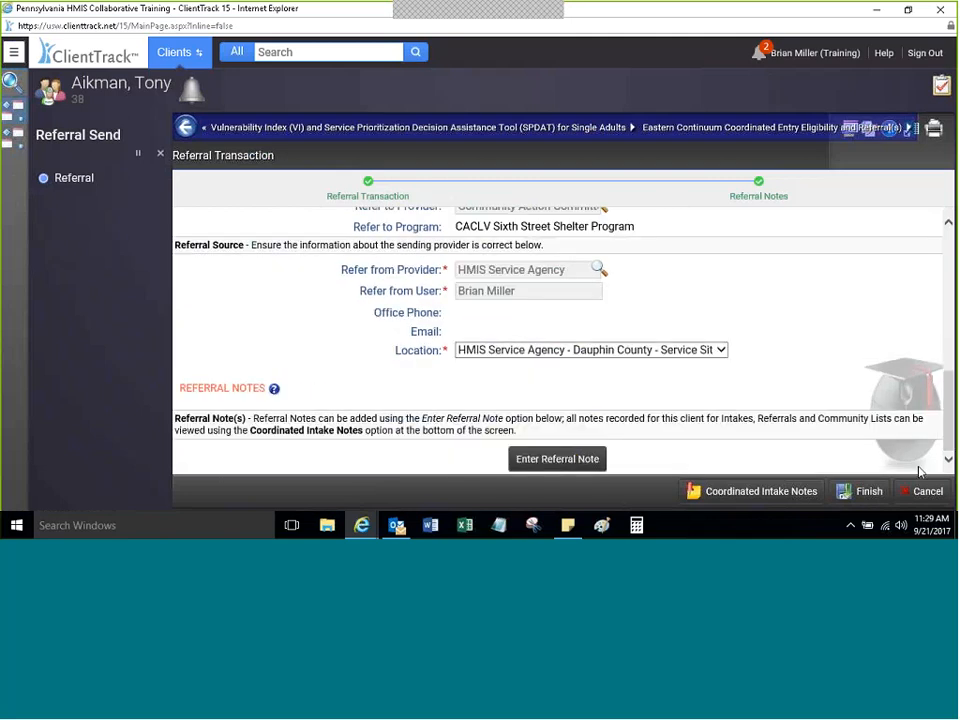
{"action": "left_click", "coordinate": [738, 493]}
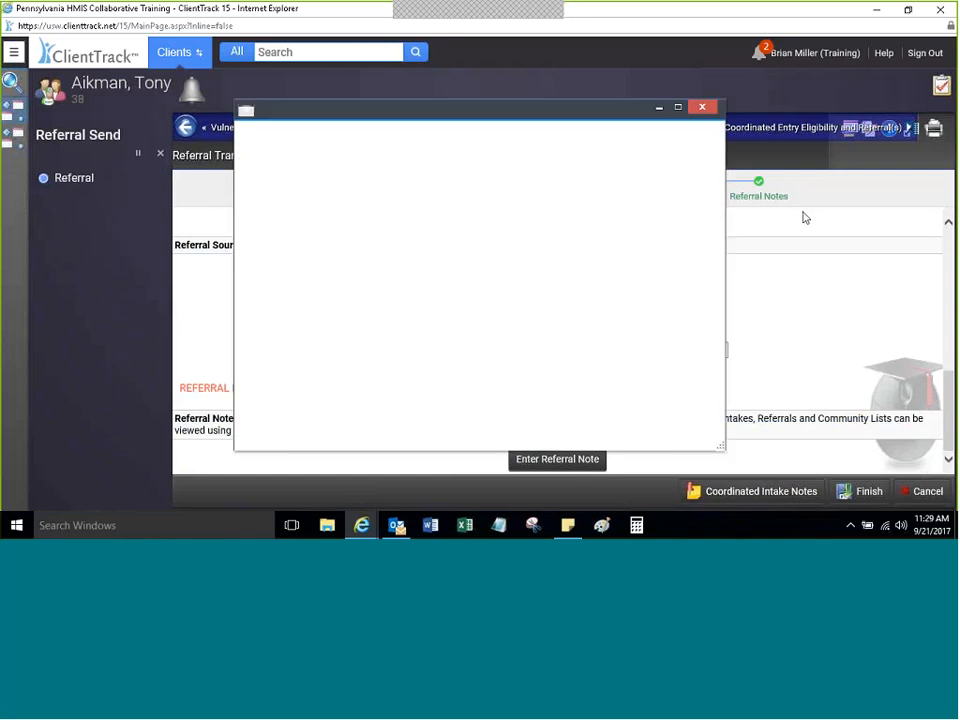
Step: Save a referral note dated 09/21 with subject 'Single Needs Bed' and the Lehigh County bed note
{"action": "left_click", "coordinate": [702, 106]}
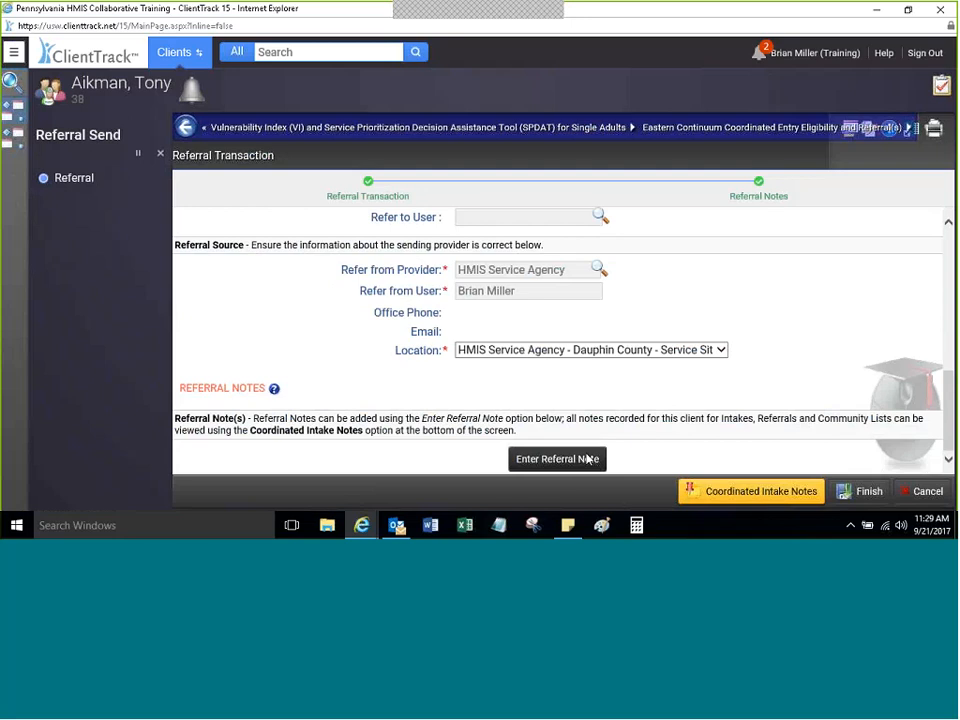
{"action": "left_click", "coordinate": [533, 466]}
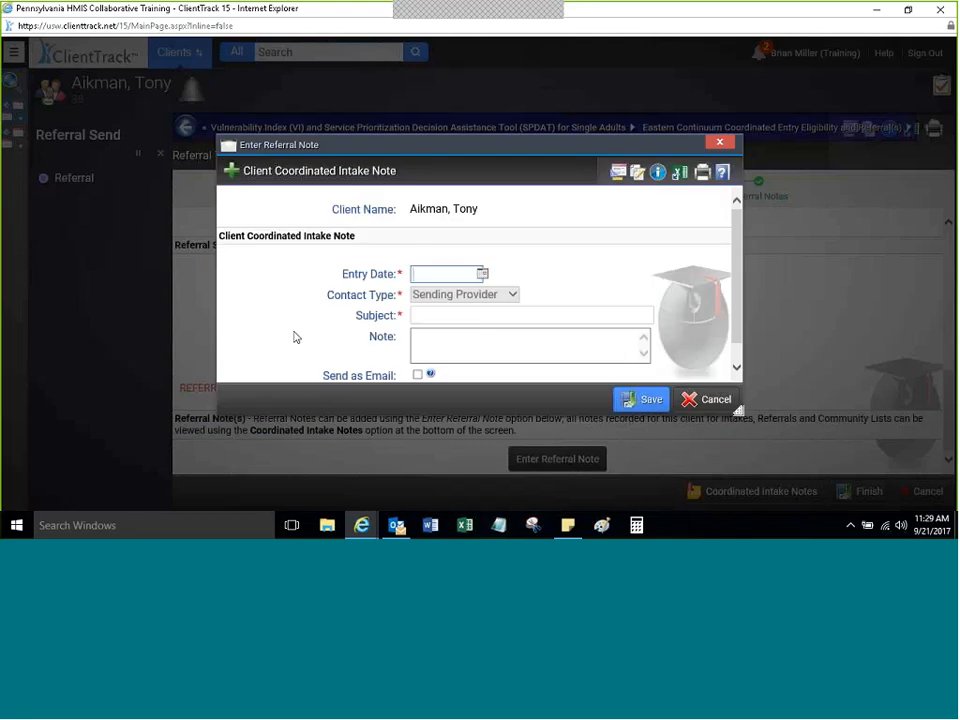
{"action": "type", "text": "0921"}
{"action": "key", "text": "Tab"}
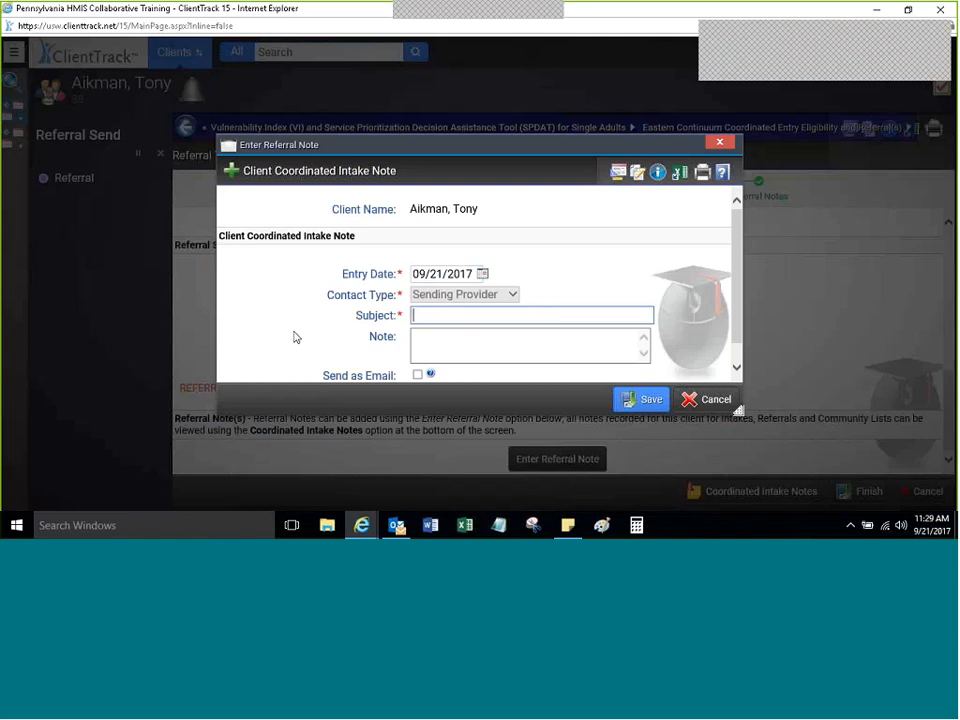
{"action": "type", "text": "Sing"}
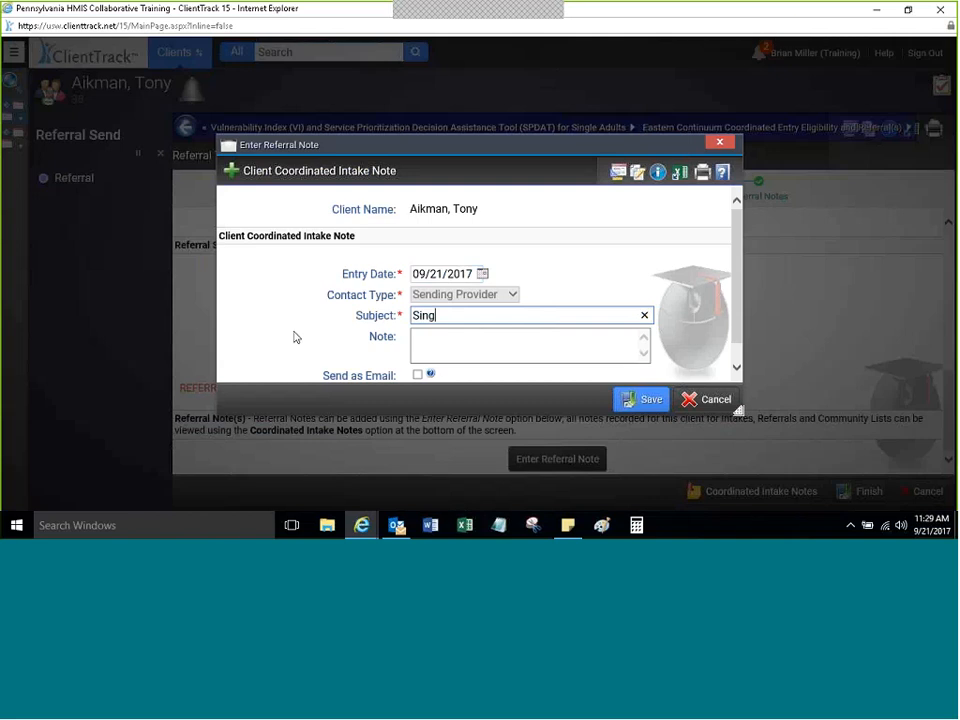
{"action": "type", "text": "le Needs Bed"}
{"action": "key", "text": "Tab"}
{"action": "type", "text": "s"}
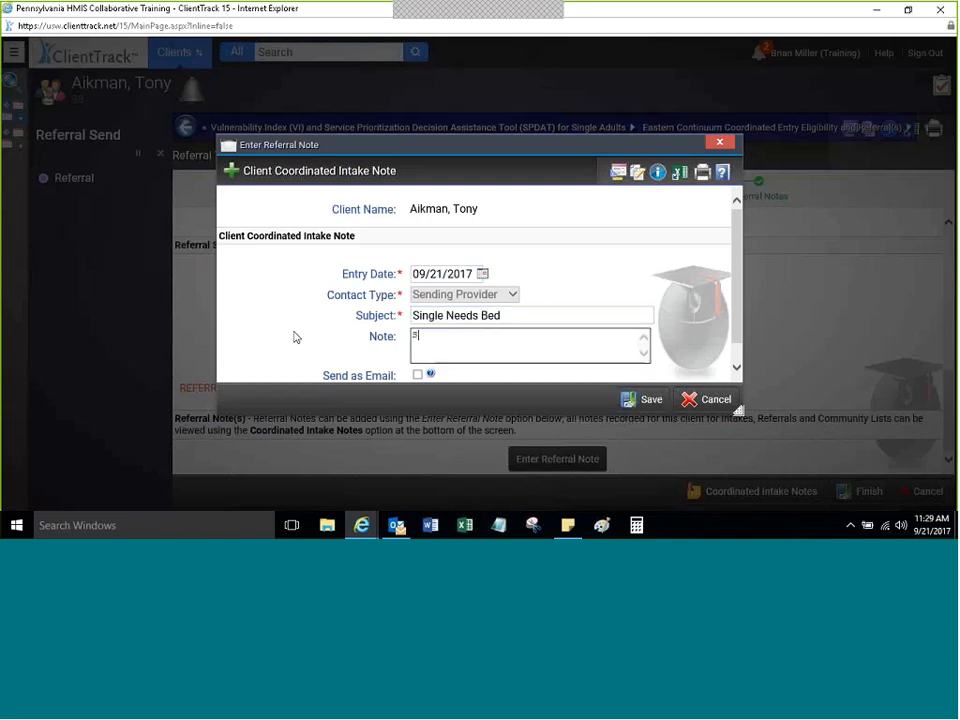
{"action": "type", "text": "ingl client needs "}
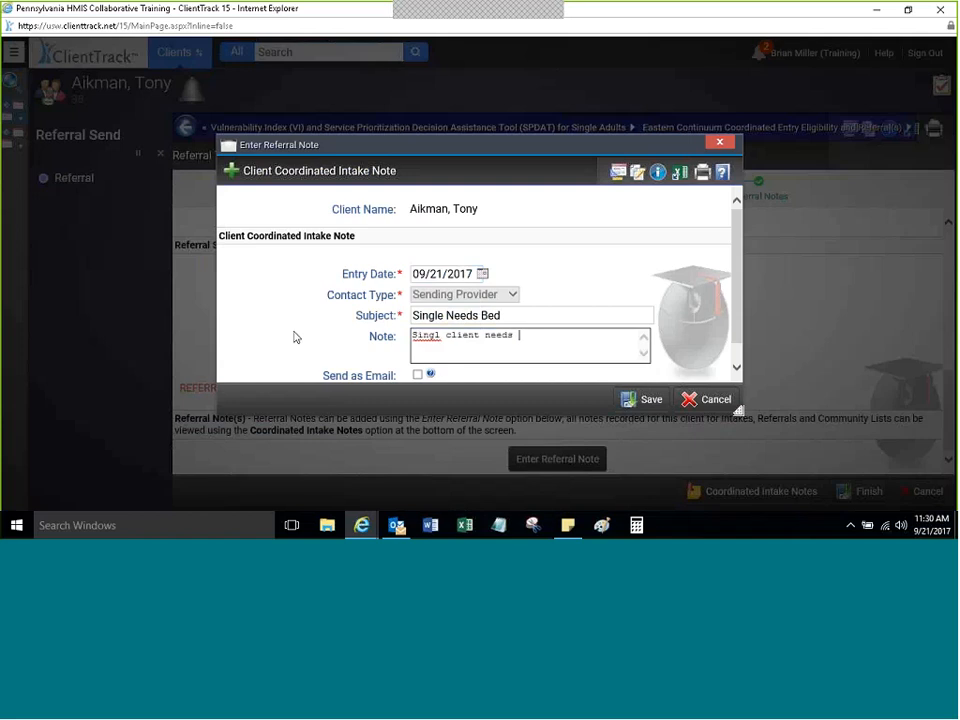
{"action": "type", "text": "bed - adult      in leh"}
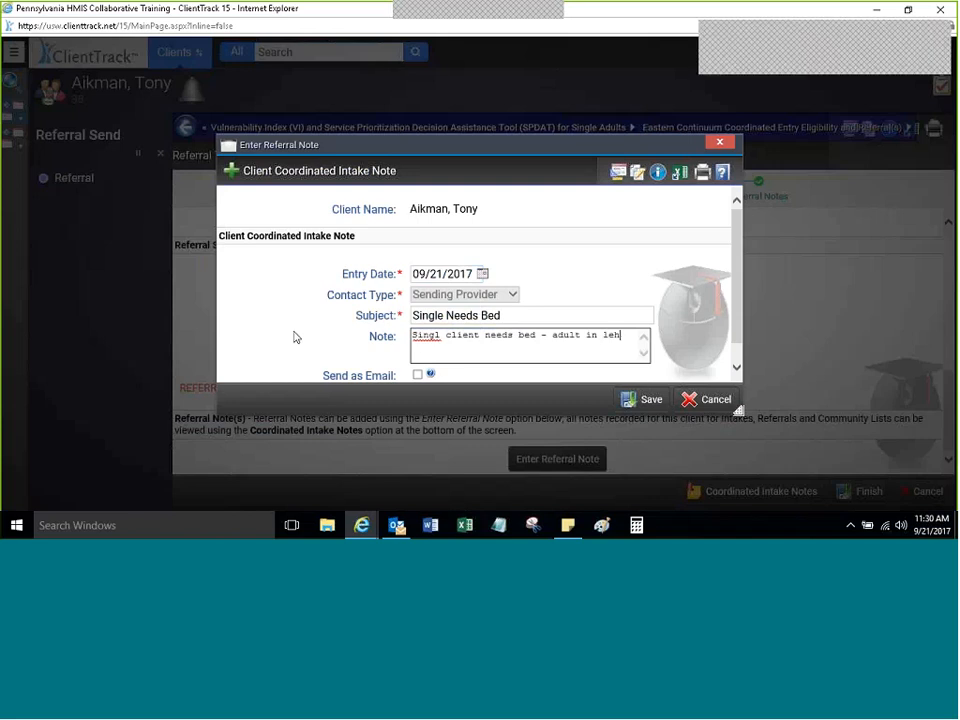
{"action": "type", "text": "ig county"}
{"action": "scroll", "coordinate": [475, 300], "scroll_direction": "down", "scroll_amount": 1}
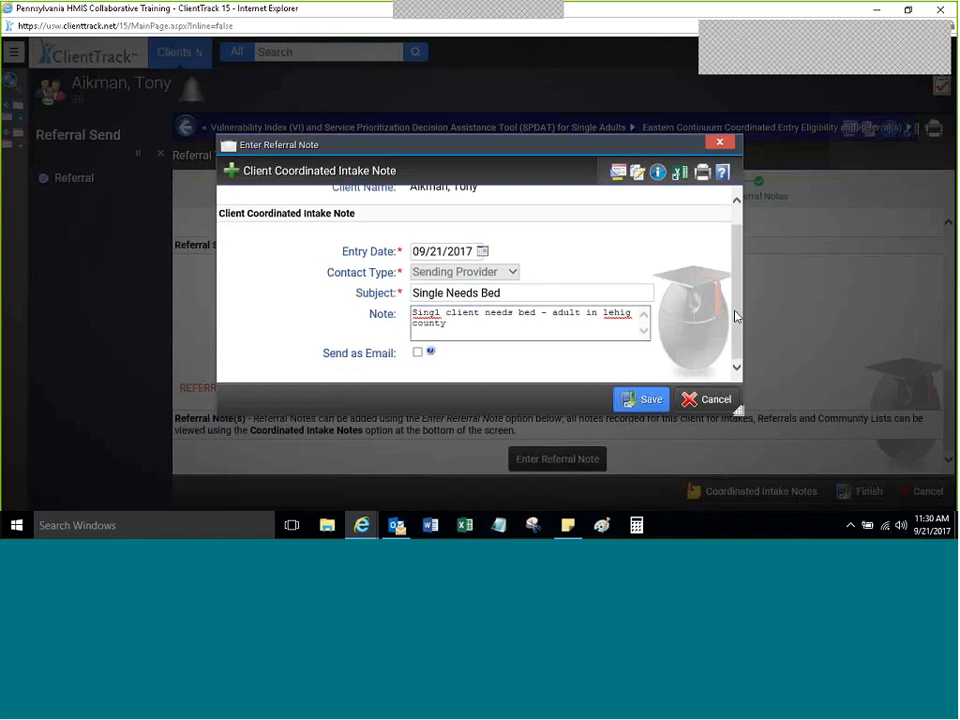
{"action": "left_click", "coordinate": [636, 402]}
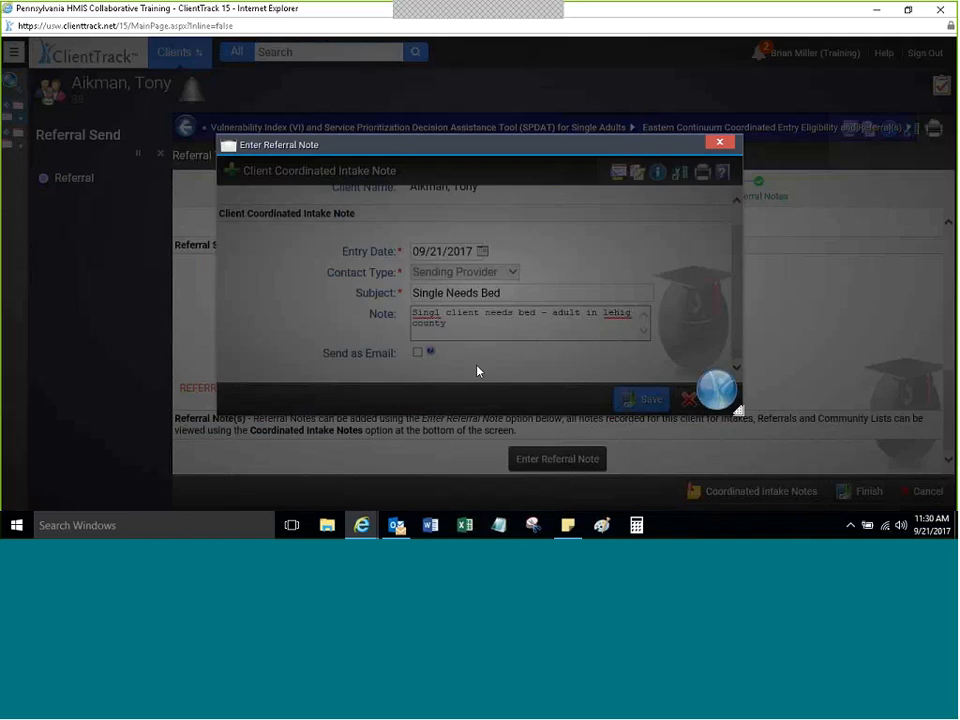
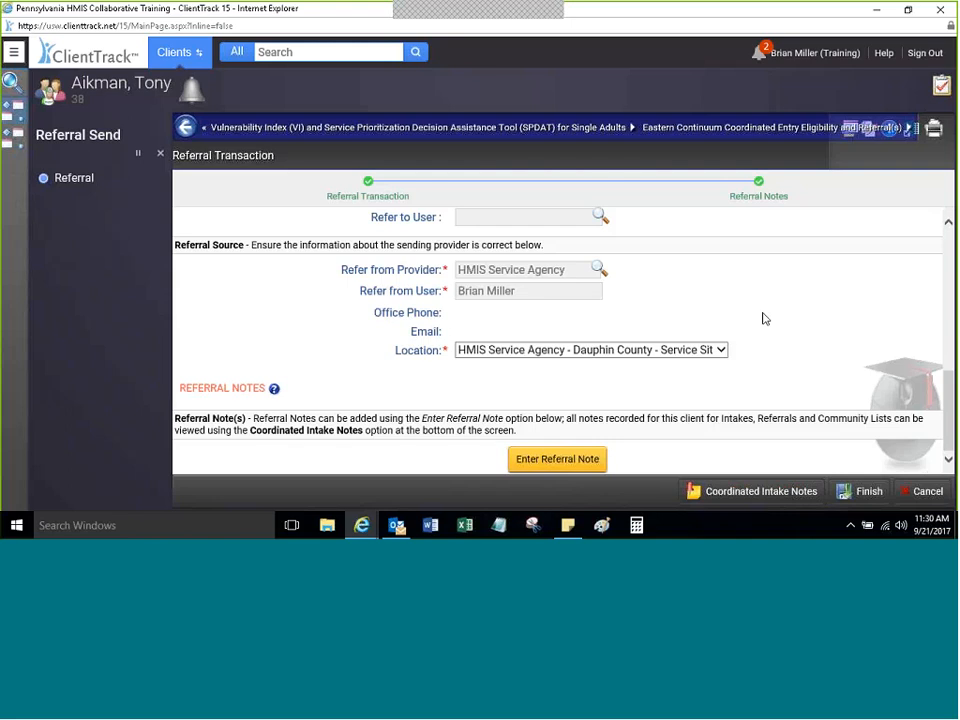
Step: Review the intake notes and finish the CACLV Sixth Street referral with provider e-mail notification on
{"action": "left_click", "coordinate": [700, 492]}
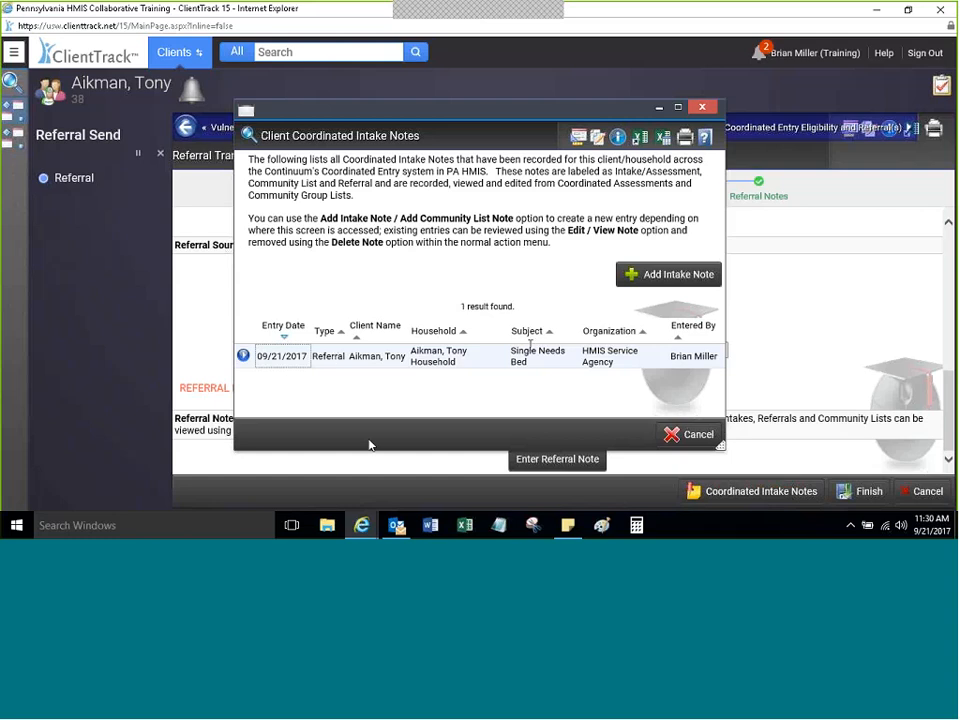
{"action": "left_click", "coordinate": [702, 107]}
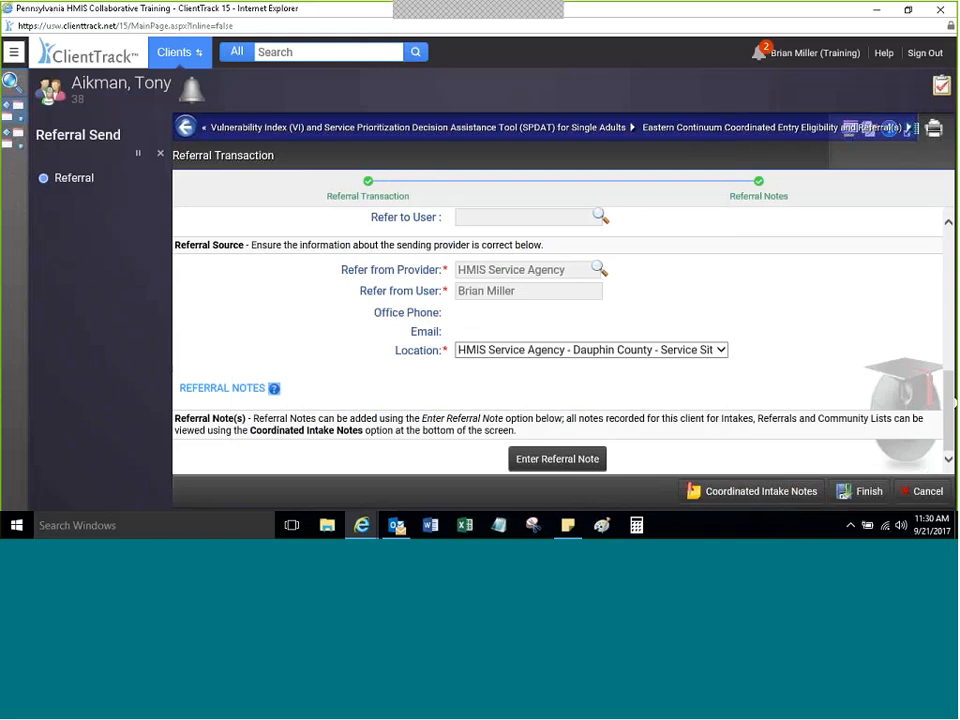
{"action": "scroll", "coordinate": [421, 320], "scroll_direction": "up", "scroll_amount": 3}
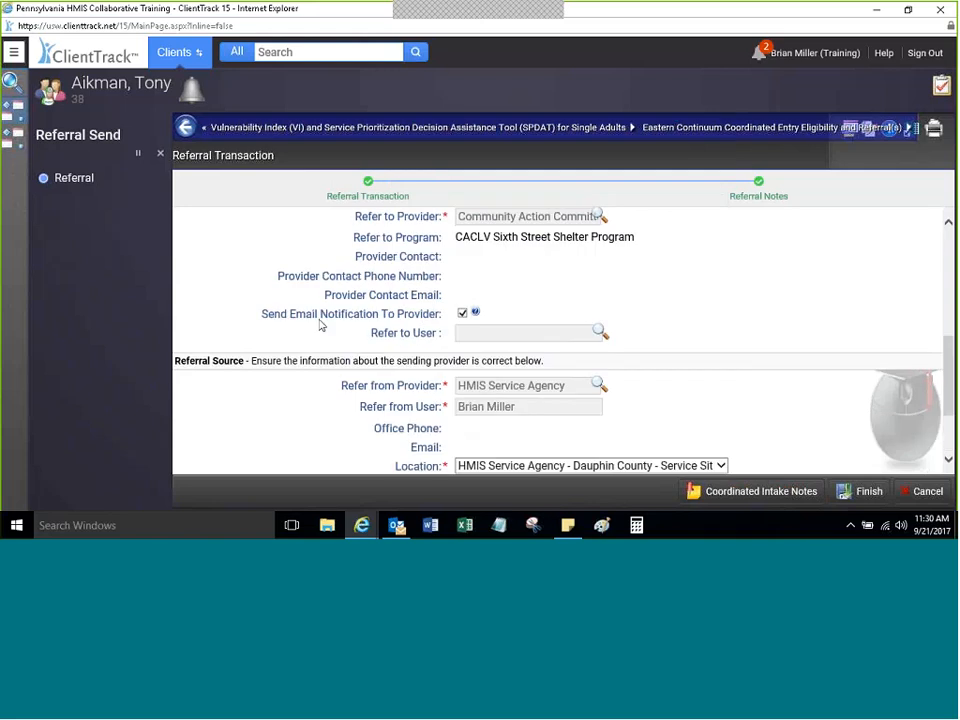
{"action": "left_click", "coordinate": [462, 314]}
{"action": "left_click", "coordinate": [462, 314]}
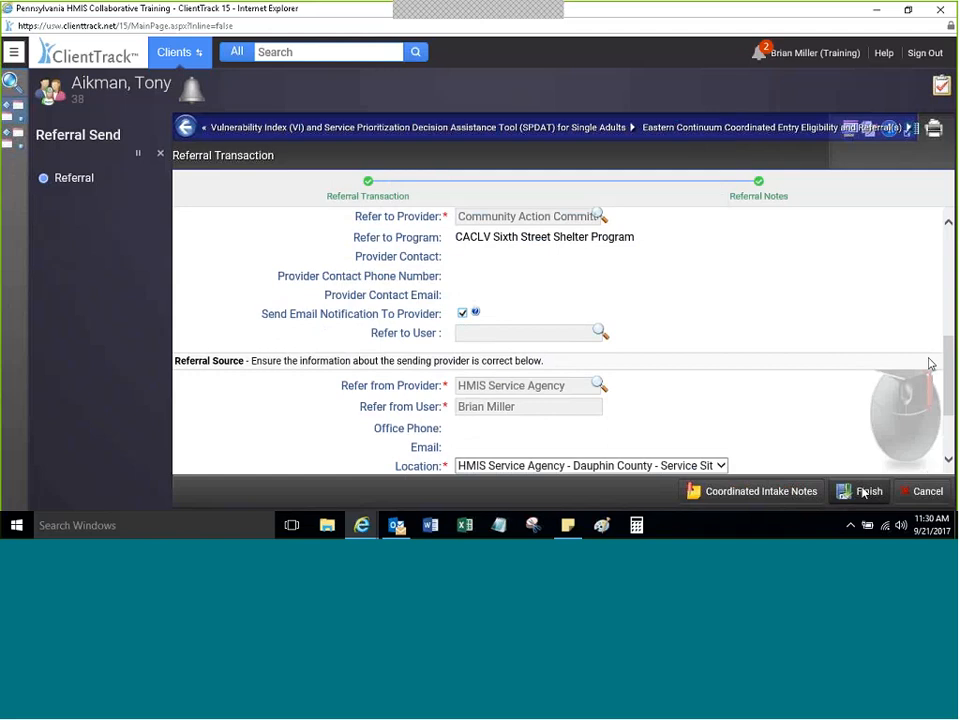
{"action": "scroll", "coordinate": [930, 364], "scroll_direction": "up", "scroll_amount": 3}
{"action": "scroll", "coordinate": [936, 358], "scroll_direction": "down", "scroll_amount": 2}
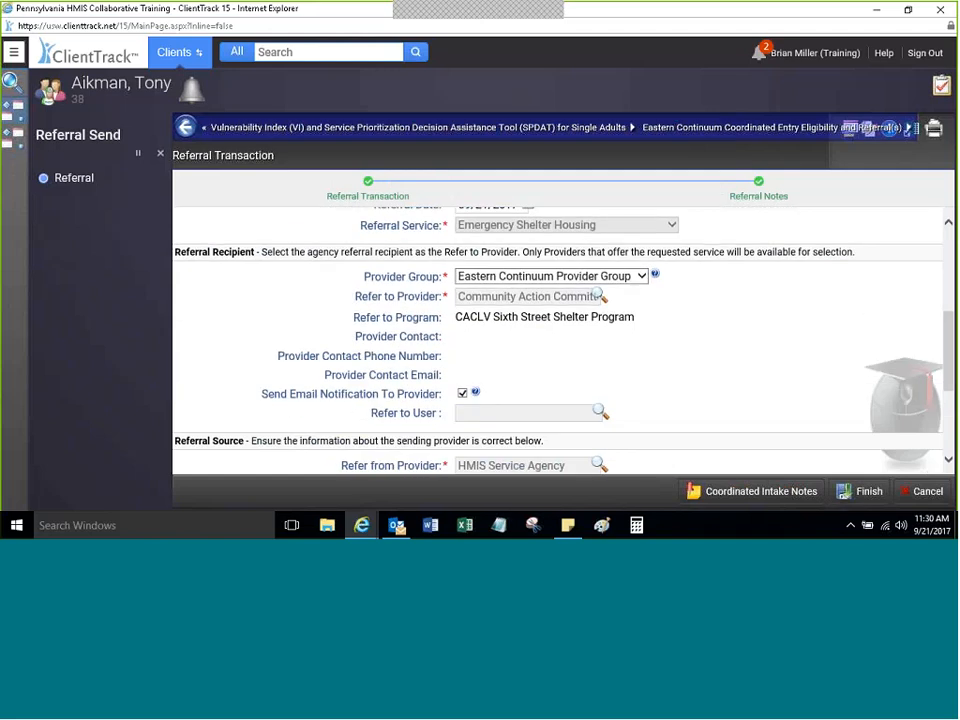
{"action": "left_click", "coordinate": [862, 494]}
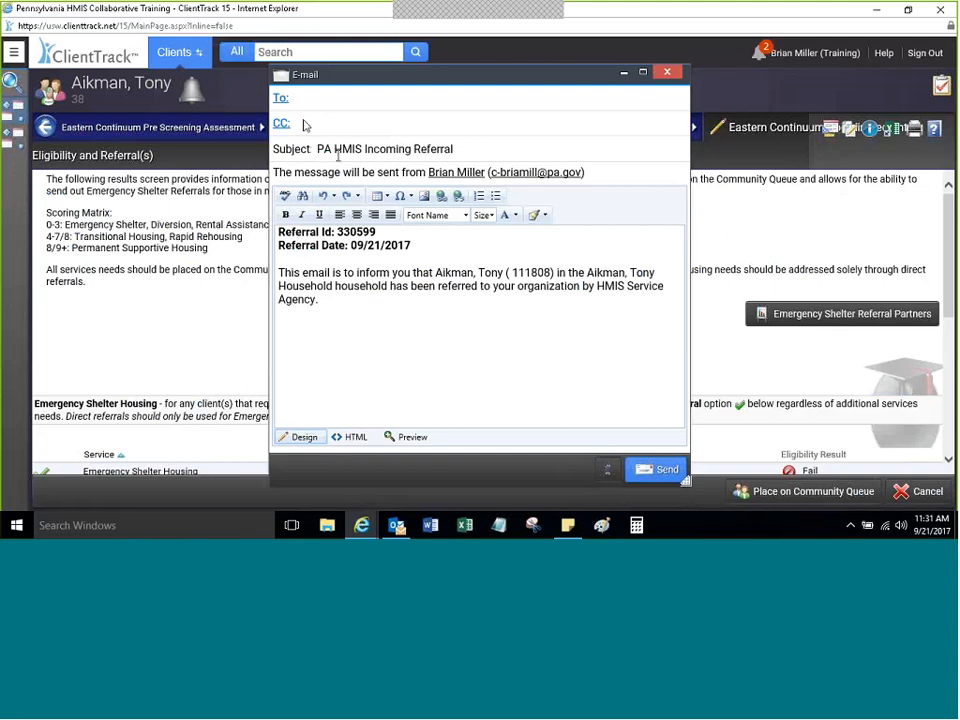
Step: Enter the provider contact's e-mail in To and CC, keeping the prefilled subject and body, and send
{"action": "left_click", "coordinate": [364, 149]}
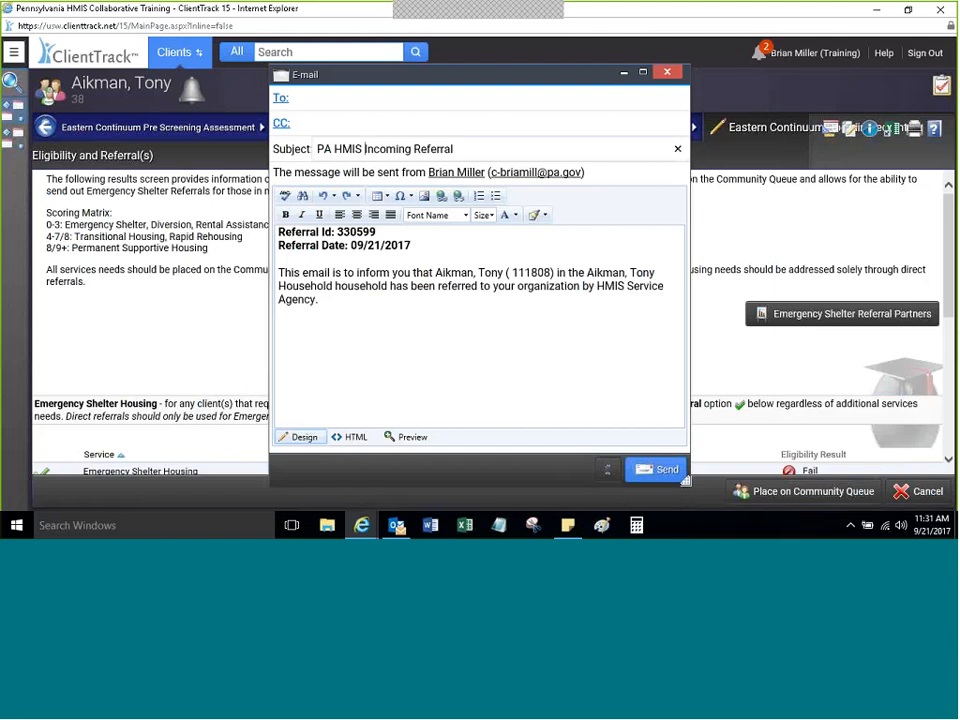
{"action": "left_click", "coordinate": [338, 325]}
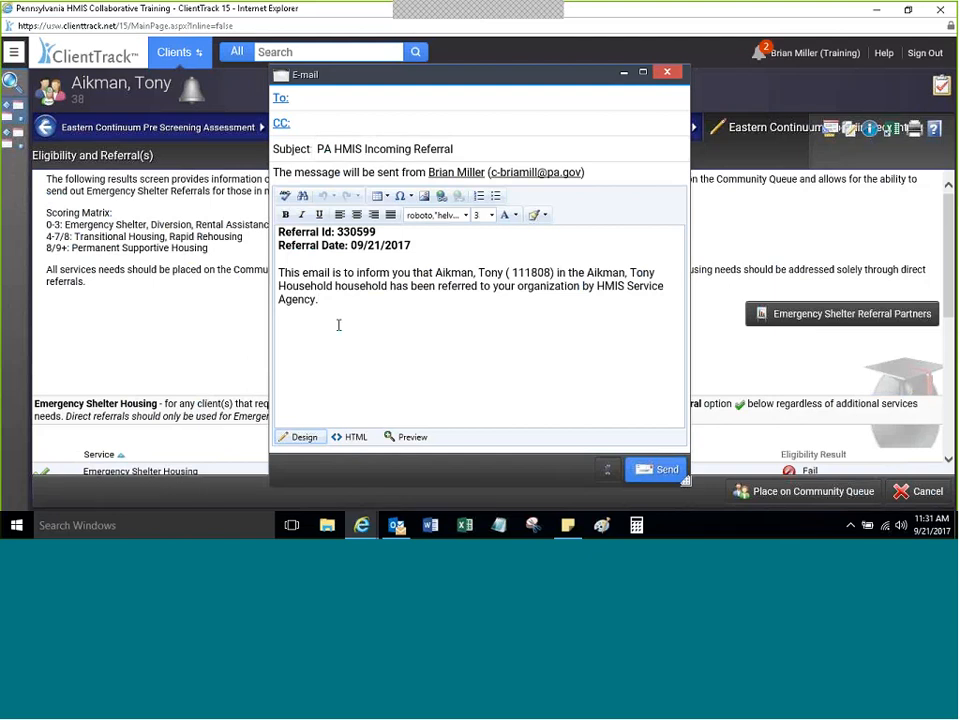
{"action": "left_click", "coordinate": [335, 96]}
{"action": "left_click", "coordinate": [335, 96]}
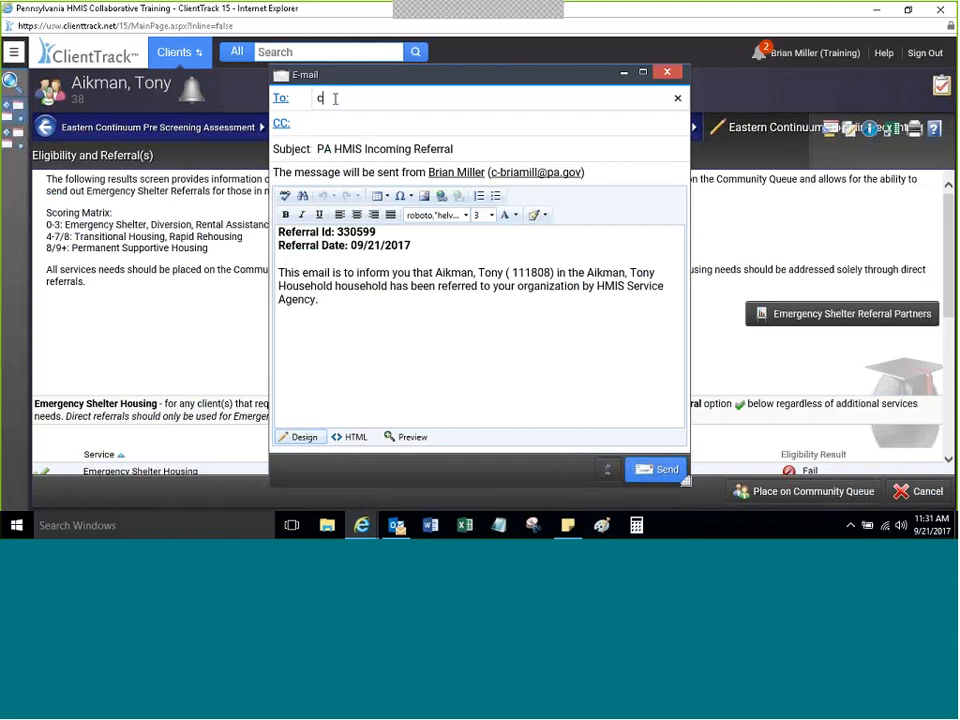
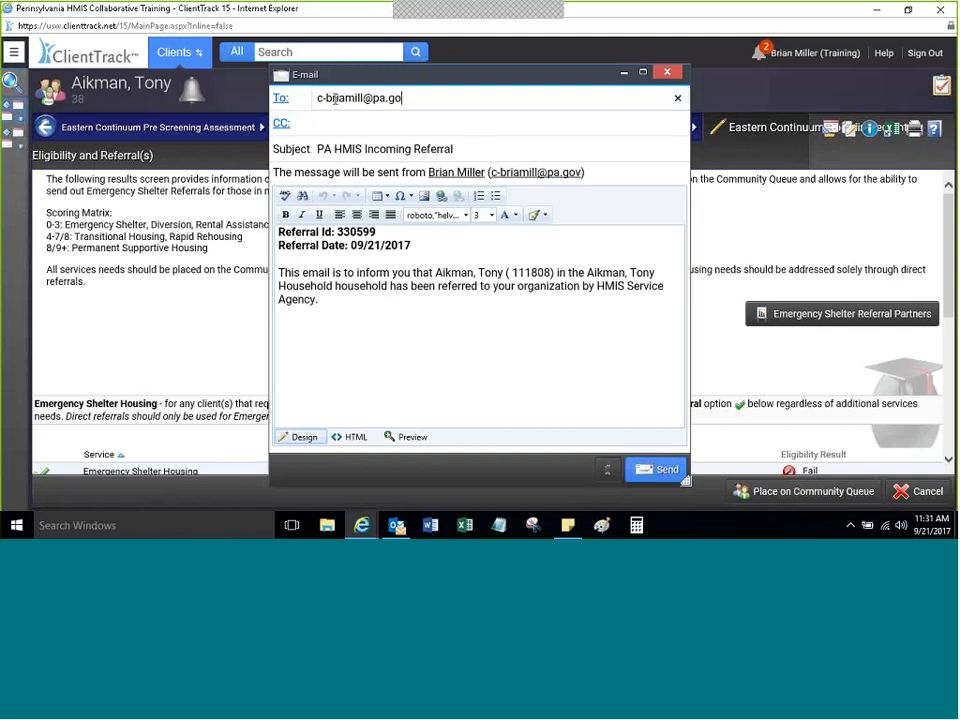
{"action": "key", "text": "Tab"}
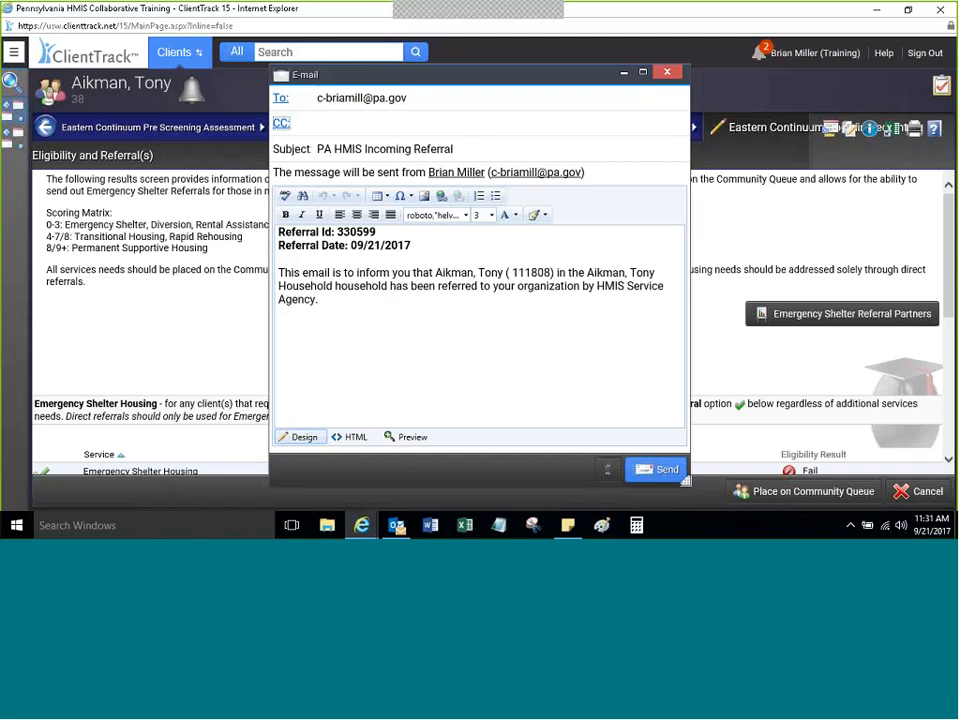
{"action": "left_click", "coordinate": [390, 328]}
{"action": "left_click", "coordinate": [377, 122]}
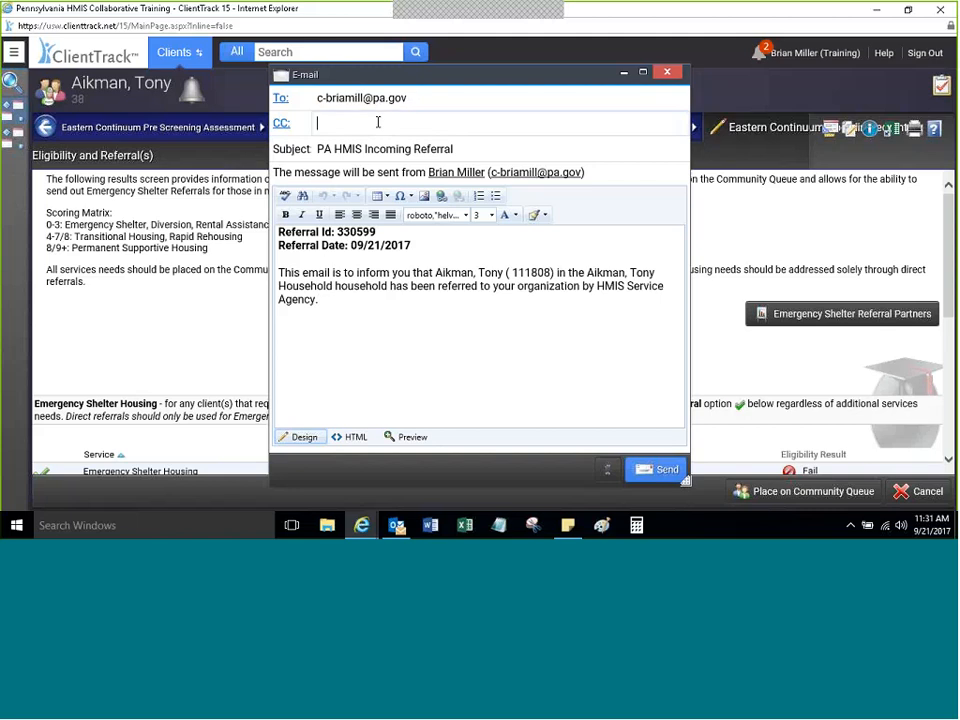
{"action": "key", "text": "Tab"}
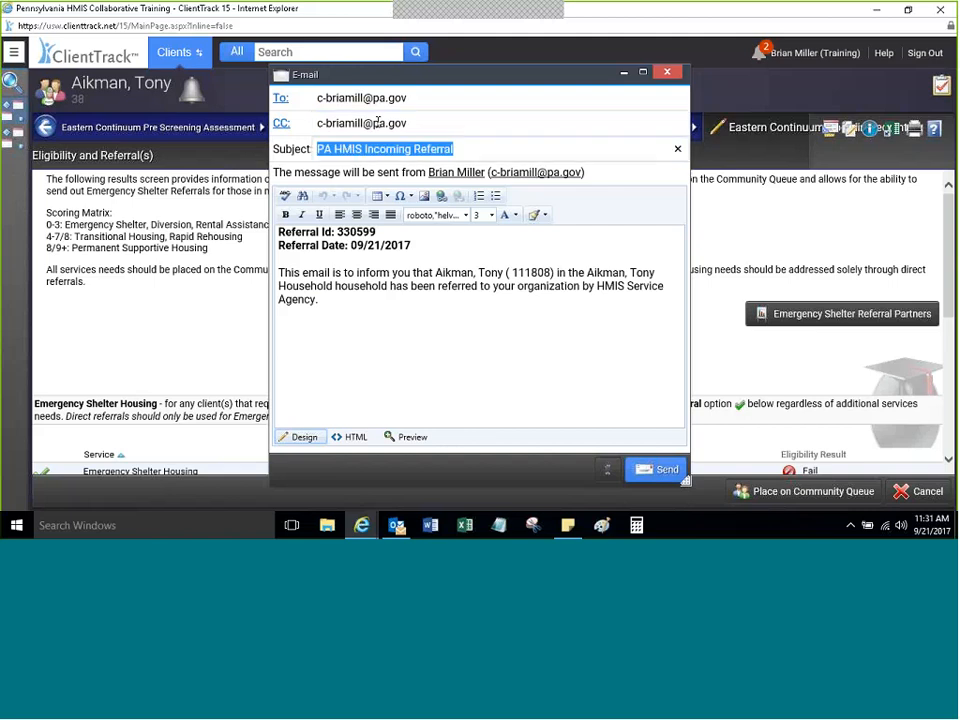
{"action": "left_click", "coordinate": [455, 297]}
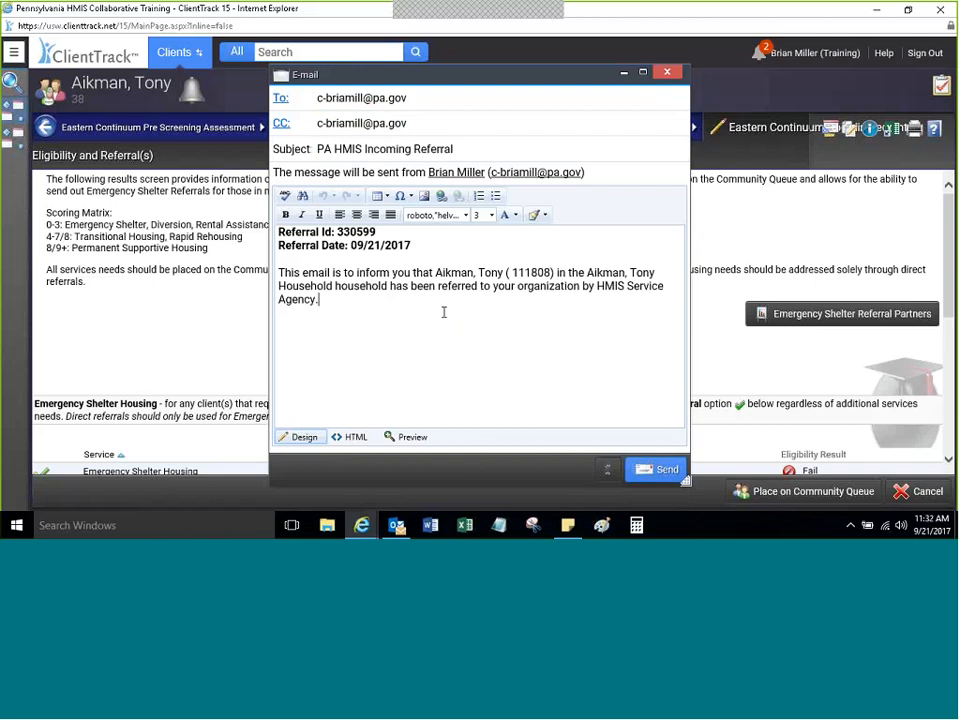
{"action": "left_click", "coordinate": [655, 469]}
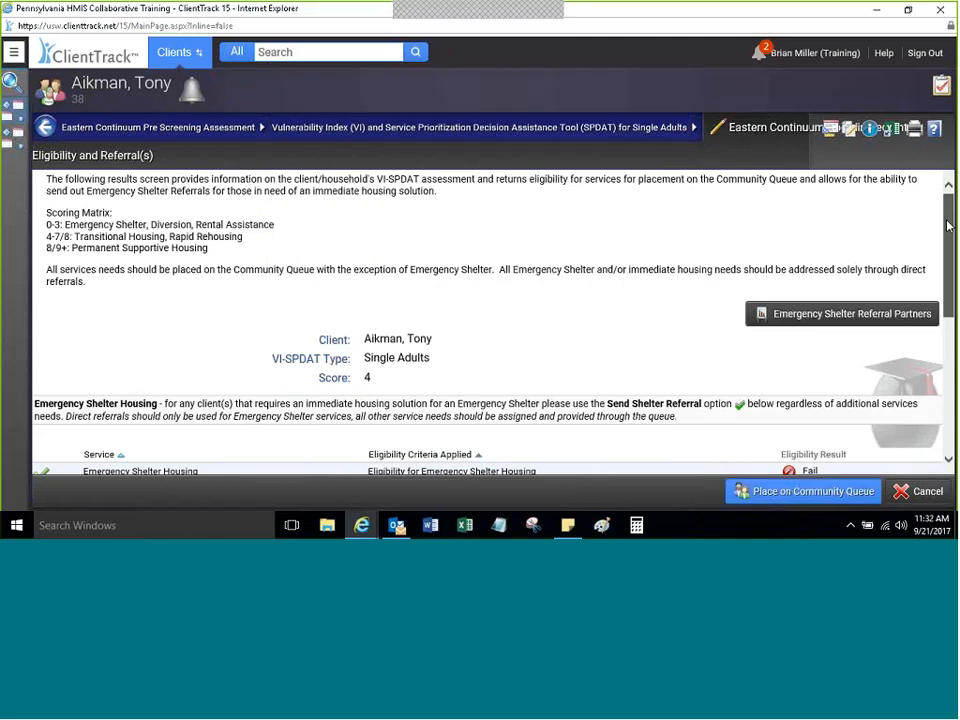
Step: Check pending referral 330599's options, then start a new emergency shelter referral
{"action": "left_click_drag", "start_coordinate": [948, 226], "coordinate": [888, 458]}
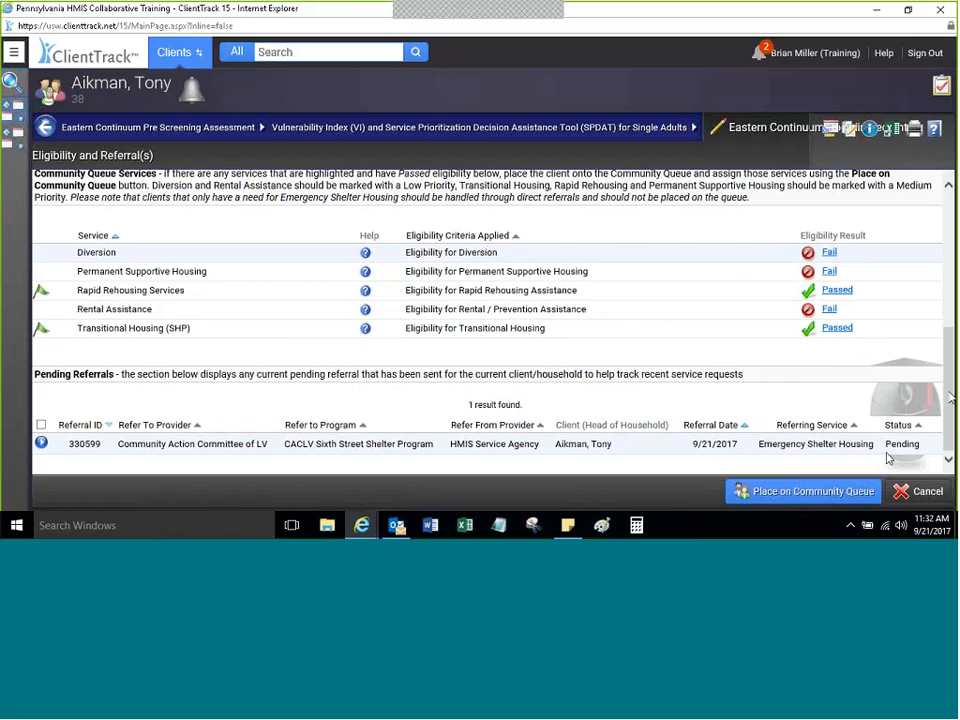
{"action": "left_click", "coordinate": [42, 445]}
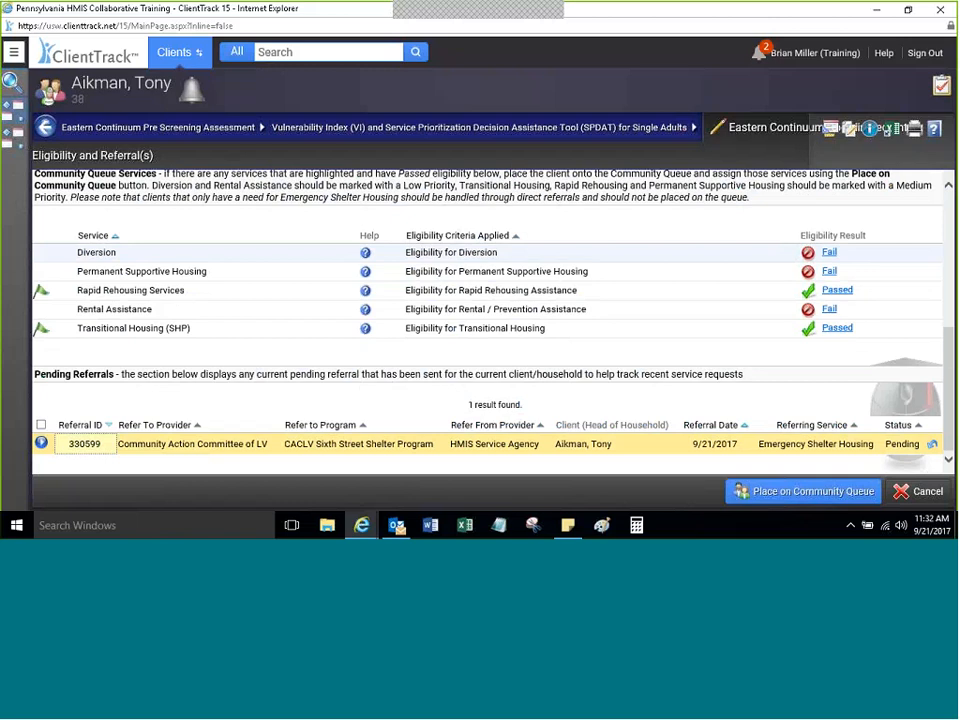
{"action": "scroll", "coordinate": [397, 282], "scroll_direction": "up", "scroll_amount": 5}
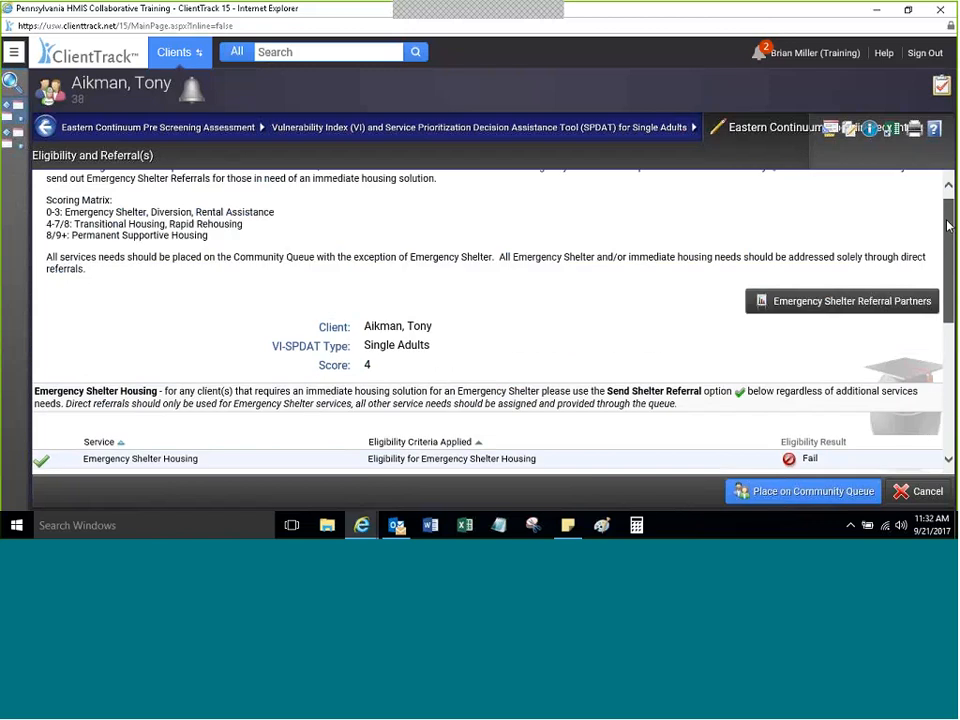
{"action": "scroll", "coordinate": [40, 425], "scroll_direction": "down", "scroll_amount": 1}
{"action": "left_click", "coordinate": [40, 430]}
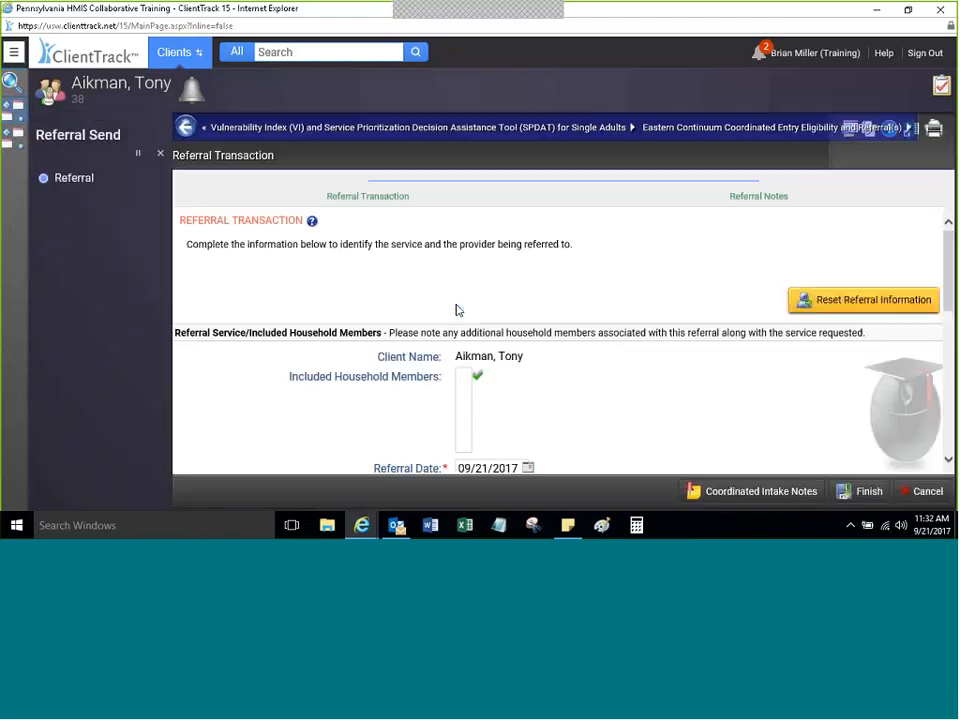
Step: Refer the client to Safe Harbor Easton, finish, and close the notification e-mail unsent
{"action": "left_click_drag", "start_coordinate": [945, 283], "coordinate": [937, 334]}
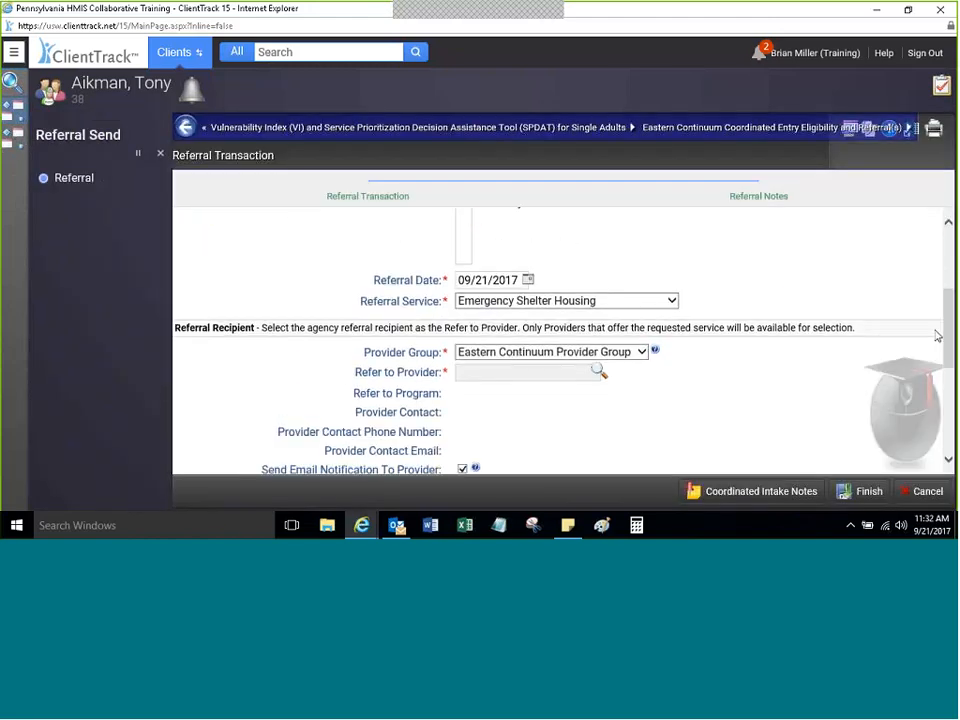
{"action": "left_click", "coordinate": [597, 372]}
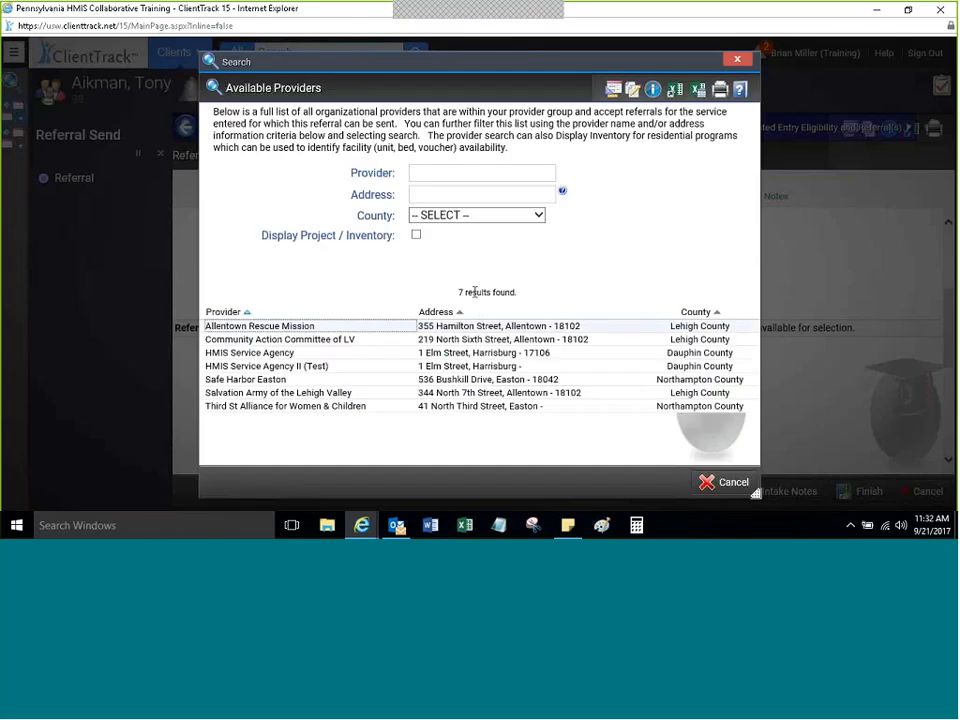
{"action": "left_click", "coordinate": [291, 380]}
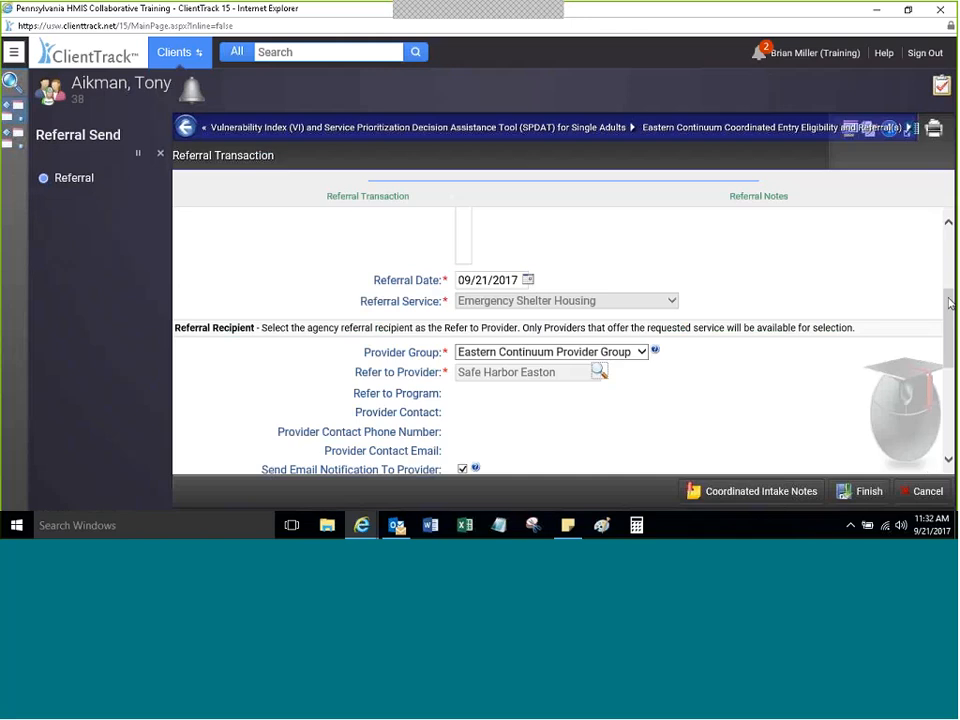
{"action": "scroll", "coordinate": [949, 303], "scroll_direction": "down", "scroll_amount": 3}
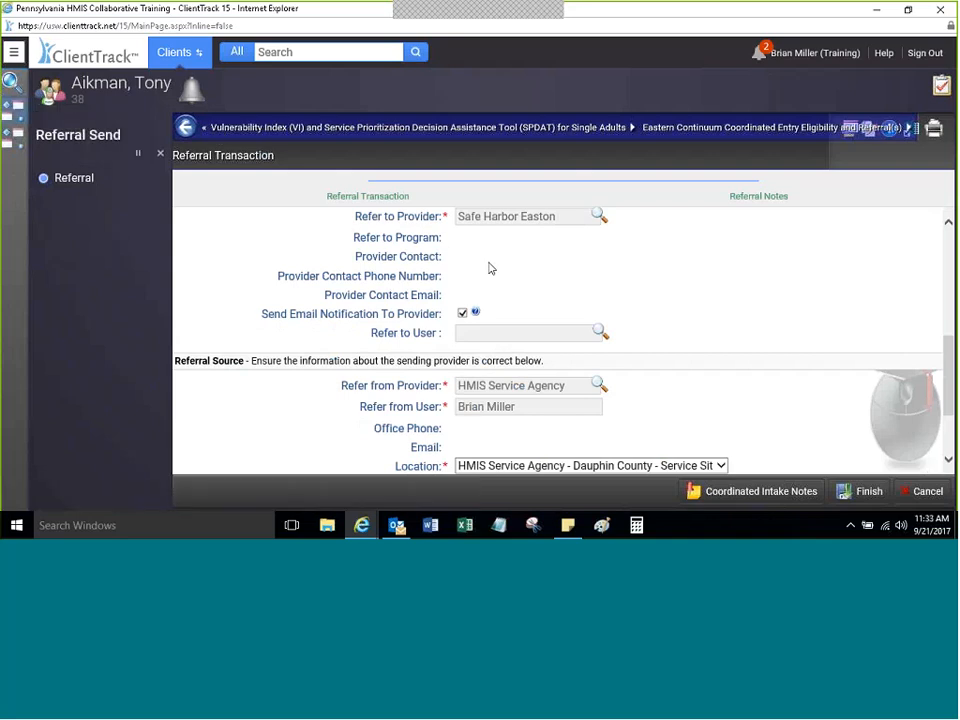
{"action": "scroll", "coordinate": [490, 268], "scroll_direction": "down", "scroll_amount": 3}
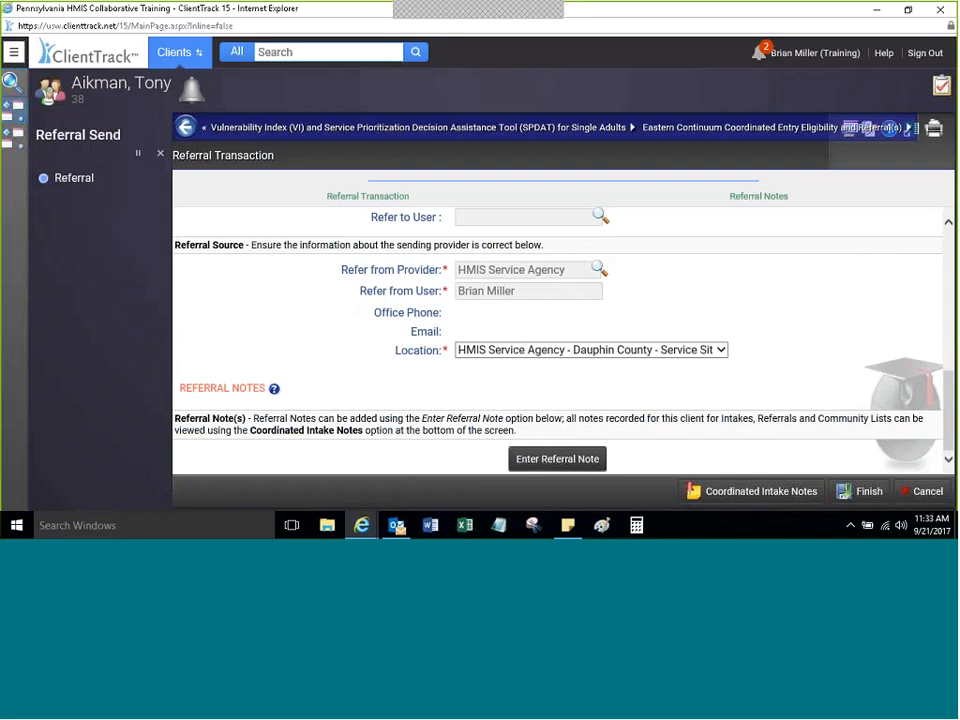
{"action": "mouse_move", "coordinate": [948, 424]}
{"action": "left_mouse_down"}
{"action": "mouse_move", "coordinate": [948, 283]}
{"action": "mouse_move", "coordinate": [948, 424]}
{"action": "left_mouse_up"}
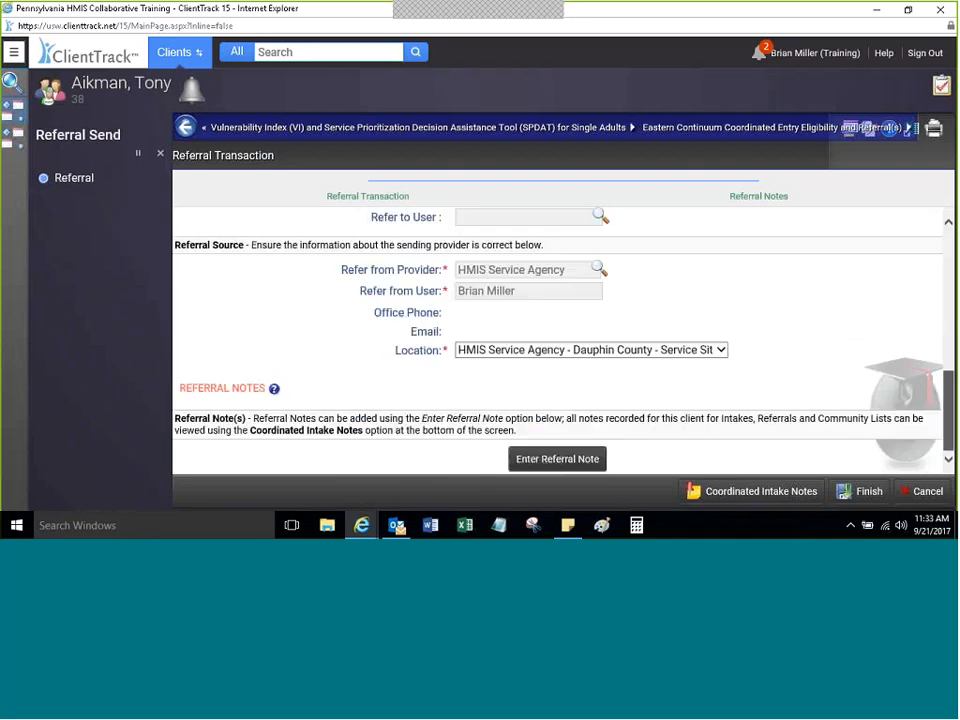
{"action": "left_click", "coordinate": [860, 494]}
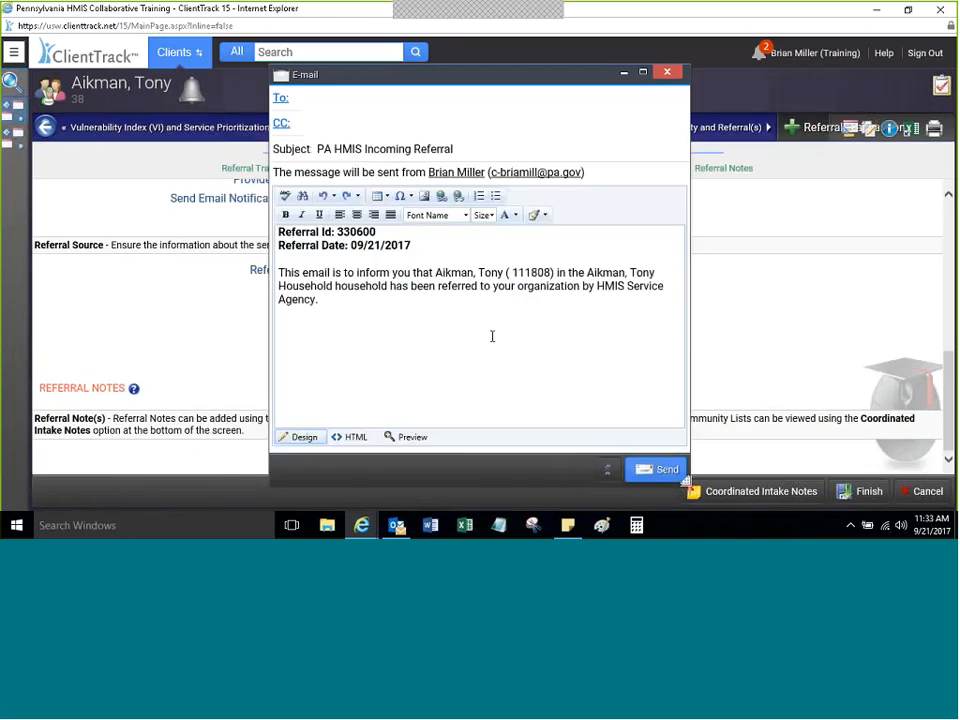
{"action": "left_click", "coordinate": [667, 75]}
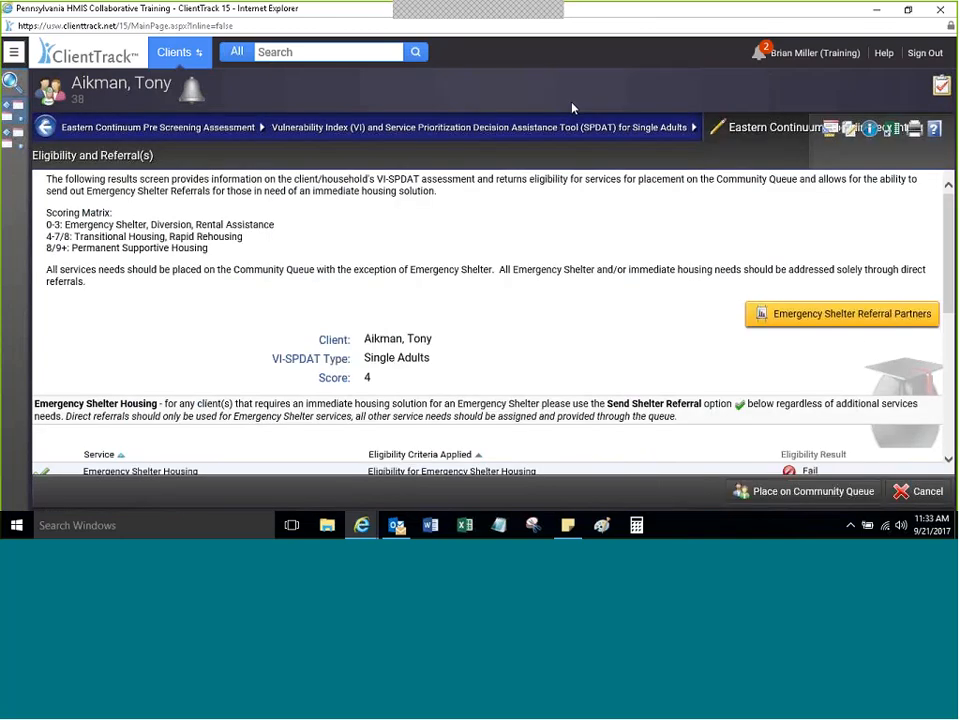
Step: Review pending referrals 330600 (Safe Harbor Easton) and 330599 (CACLV), then choose Place on Community Queue
{"action": "left_click_drag", "start_coordinate": [951, 237], "coordinate": [943, 312]}
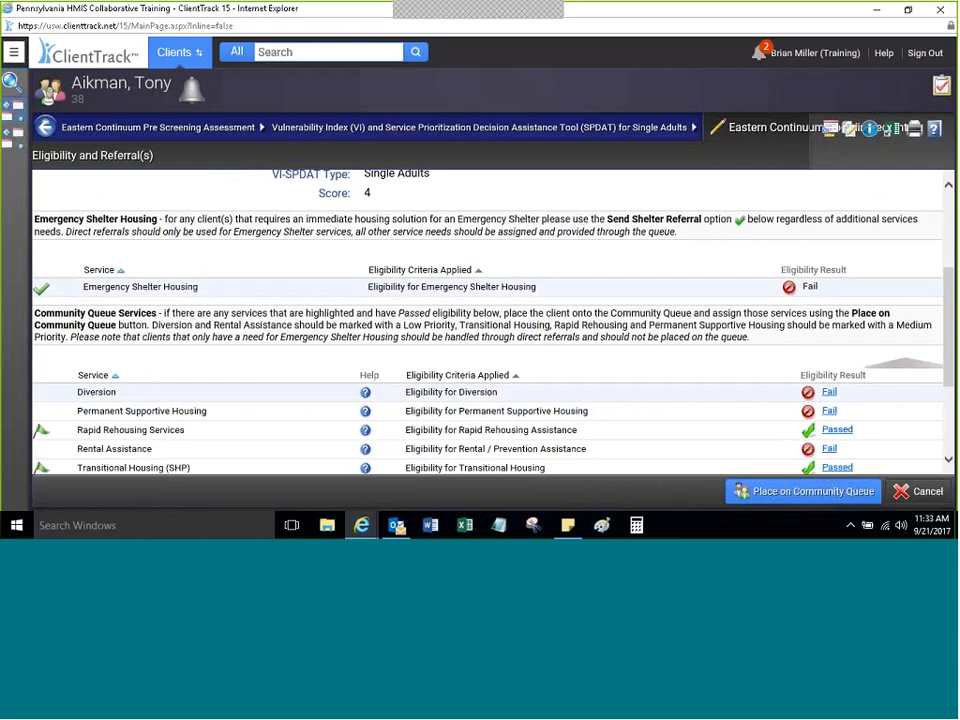
{"action": "scroll", "coordinate": [706, 296], "scroll_direction": "down", "scroll_amount": 3}
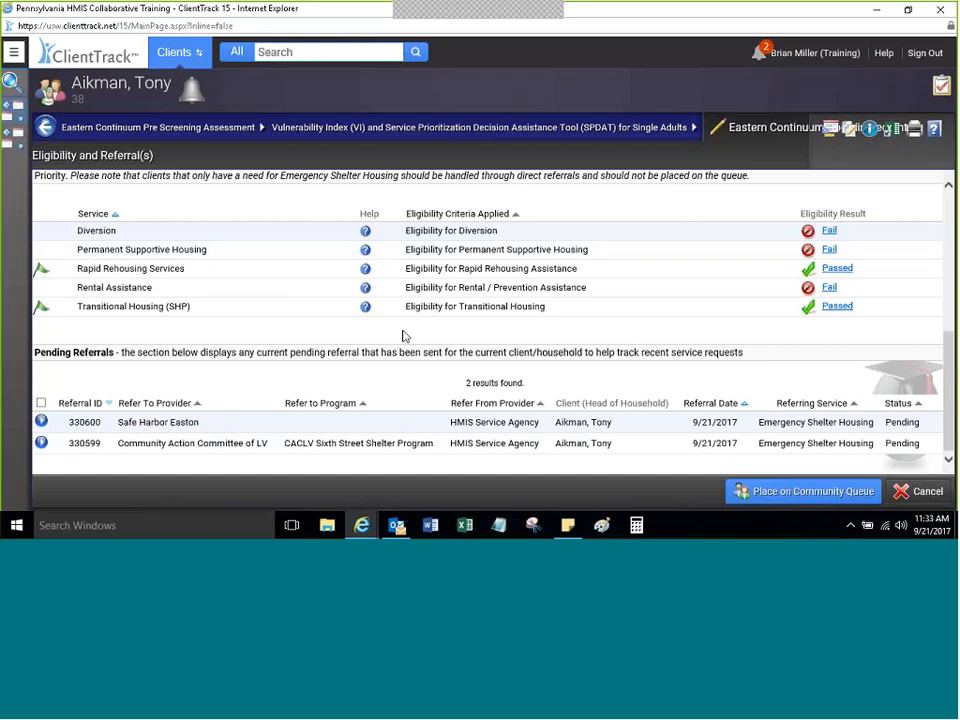
{"action": "left_click", "coordinate": [762, 494]}
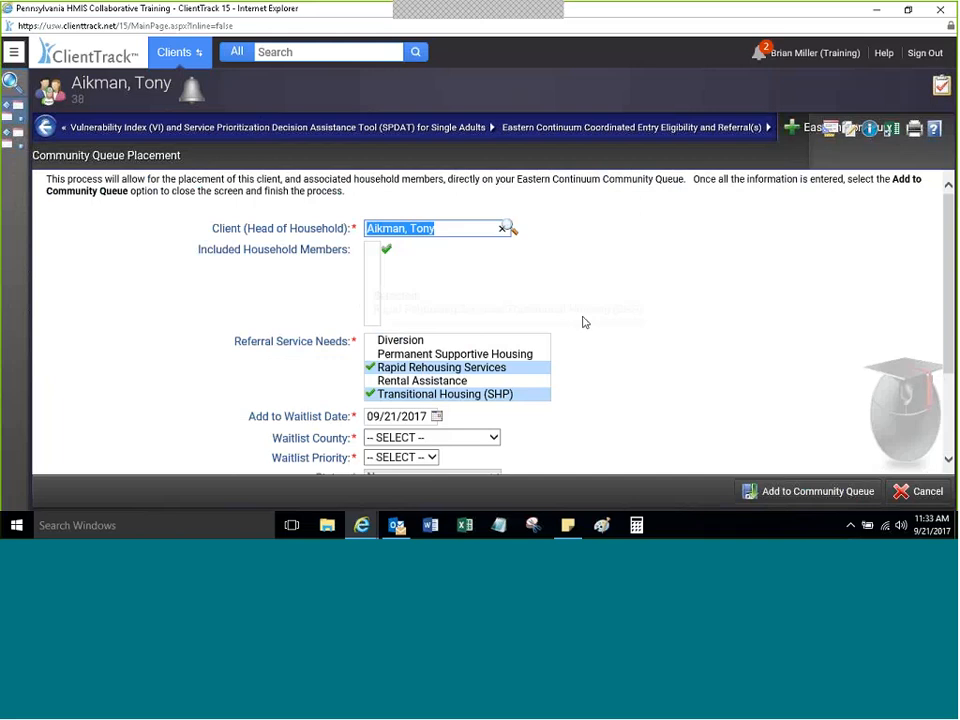
Step: Review the referral service needs, leaving Diversion unmarked
{"action": "left_click", "coordinate": [664, 232]}
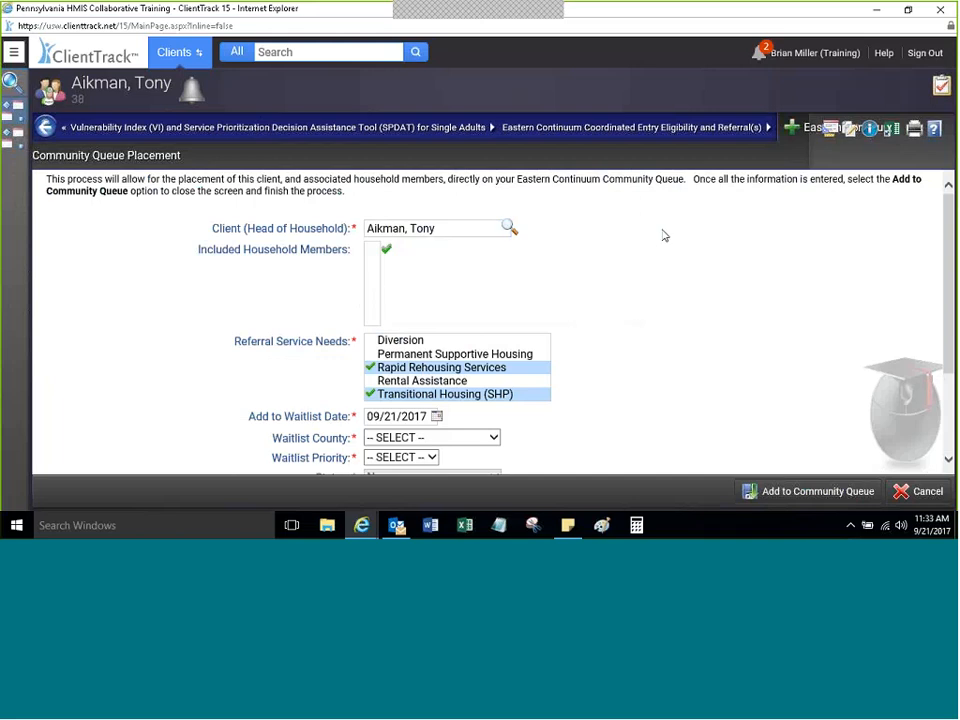
{"action": "scroll", "coordinate": [926, 317], "scroll_direction": "down", "scroll_amount": 3}
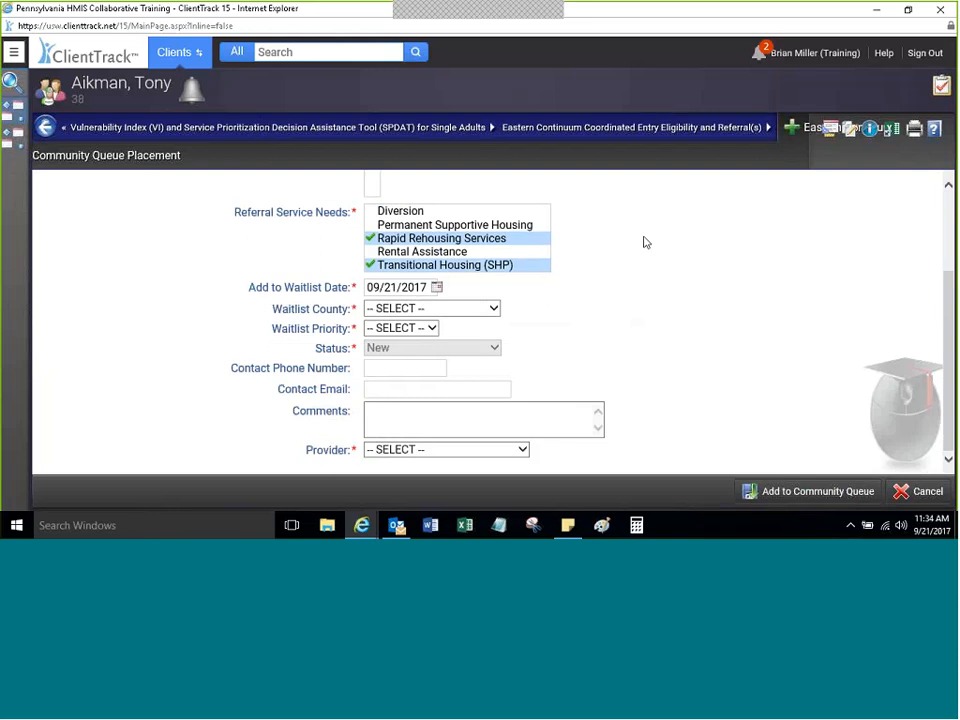
{"action": "scroll", "coordinate": [926, 317], "scroll_direction": "up", "scroll_amount": 2}
{"action": "mouse_move", "coordinate": [955, 252]}
{"action": "left_mouse_down"}
{"action": "mouse_move", "coordinate": [955, 238]}
{"action": "mouse_move", "coordinate": [955, 247]}
{"action": "left_mouse_up"}
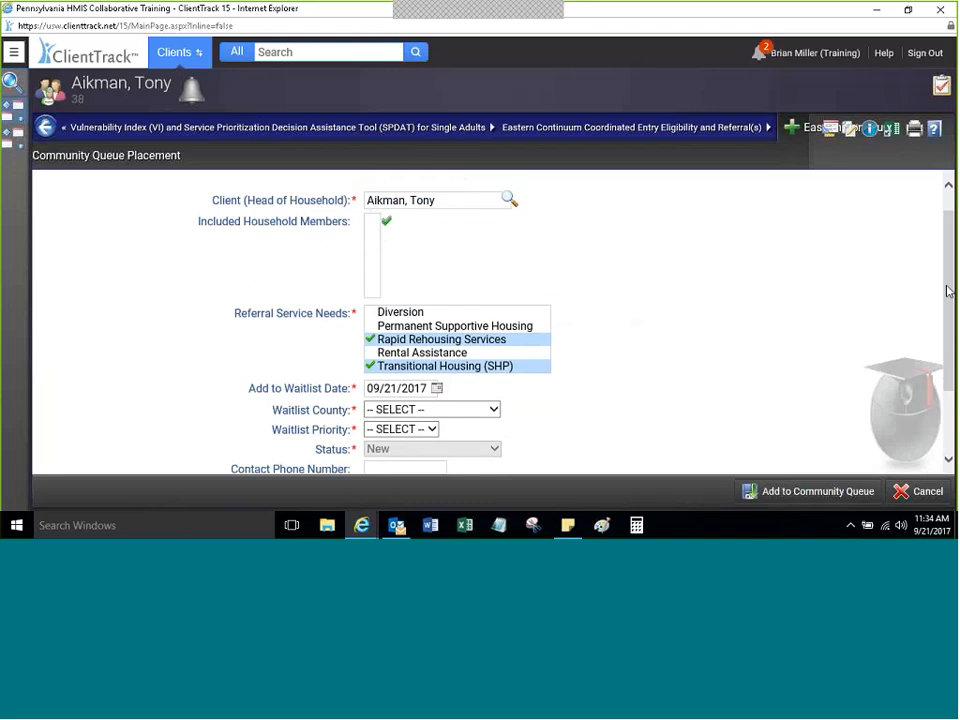
{"action": "scroll", "coordinate": [948, 290], "scroll_direction": "down", "scroll_amount": 1}
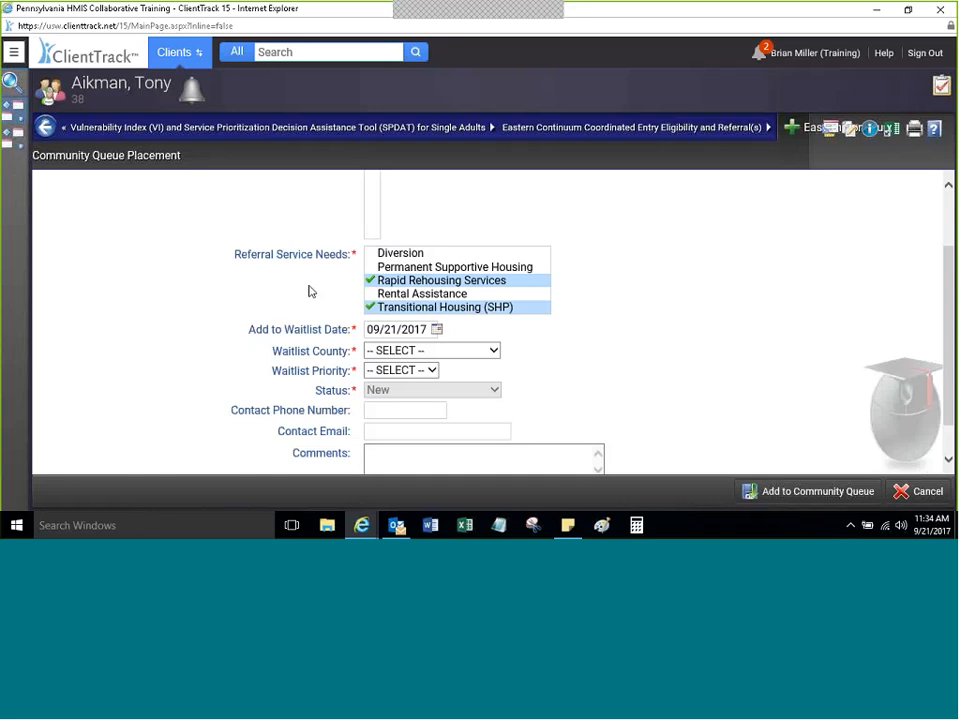
{"action": "left_click", "coordinate": [395, 258]}
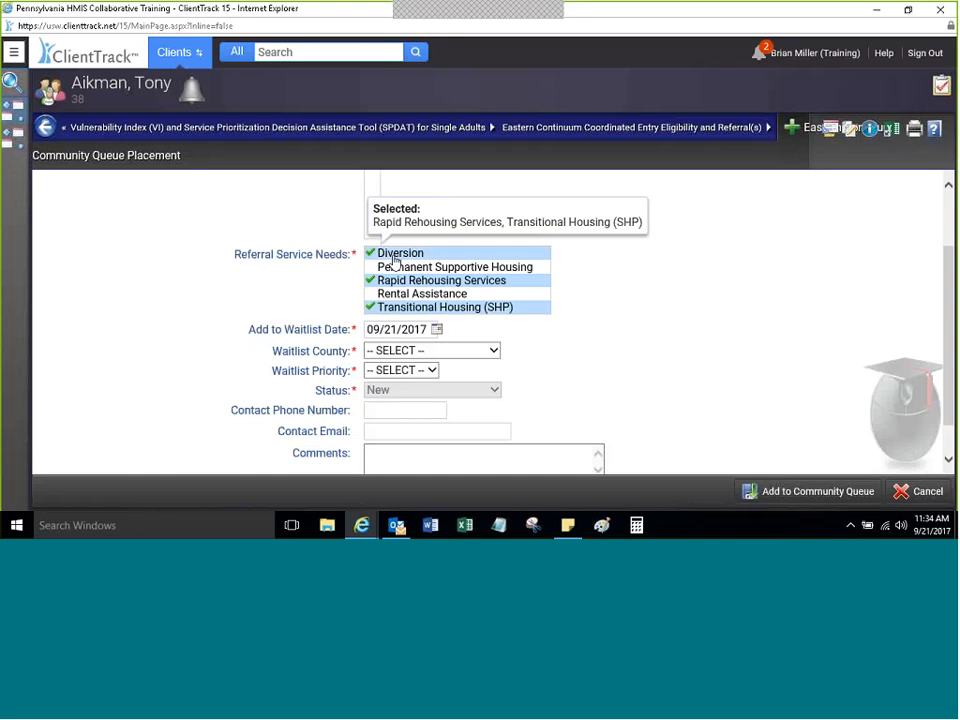
{"action": "left_click", "coordinate": [395, 260]}
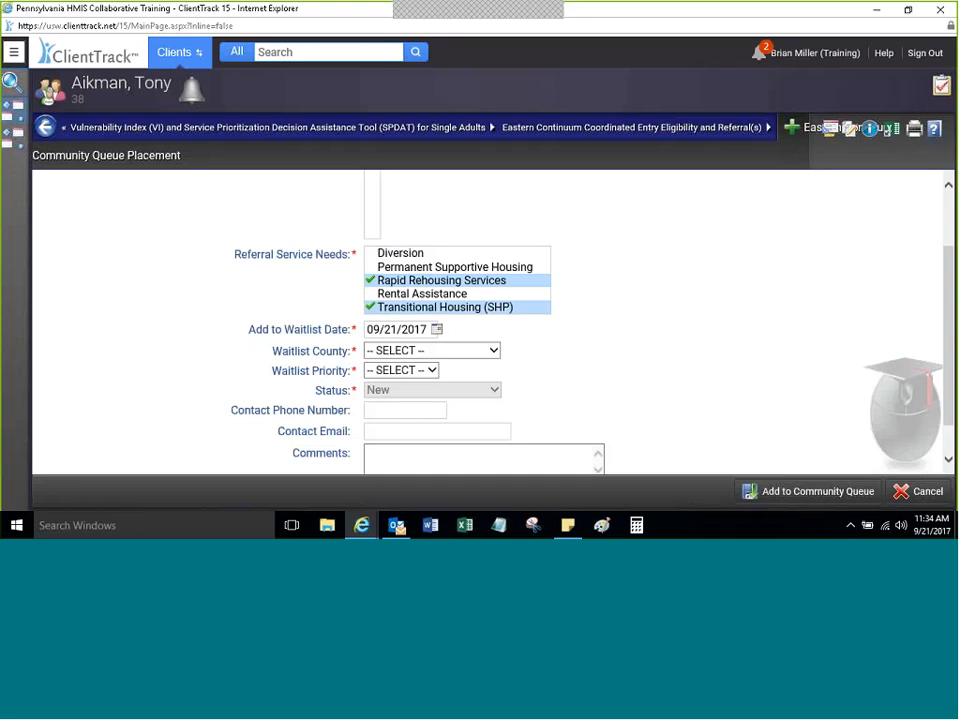
{"action": "scroll", "coordinate": [950, 348], "scroll_direction": "down", "scroll_amount": 1}
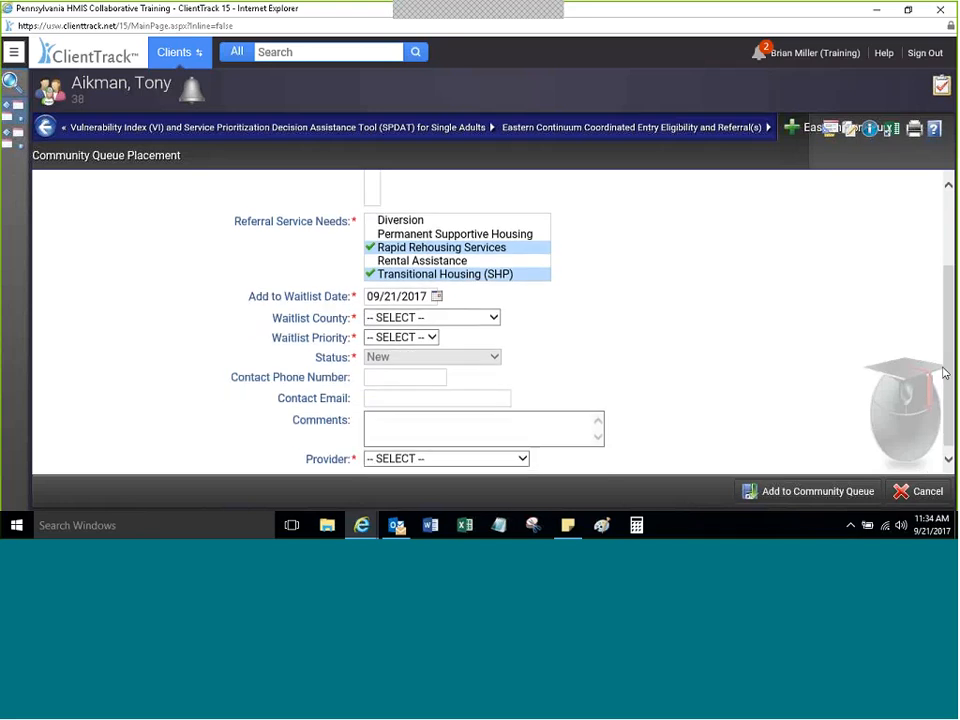
Step: Set the waitlist county to Lehigh County, keeping Rapid Rehousing Services ticked
{"action": "left_click", "coordinate": [435, 318]}
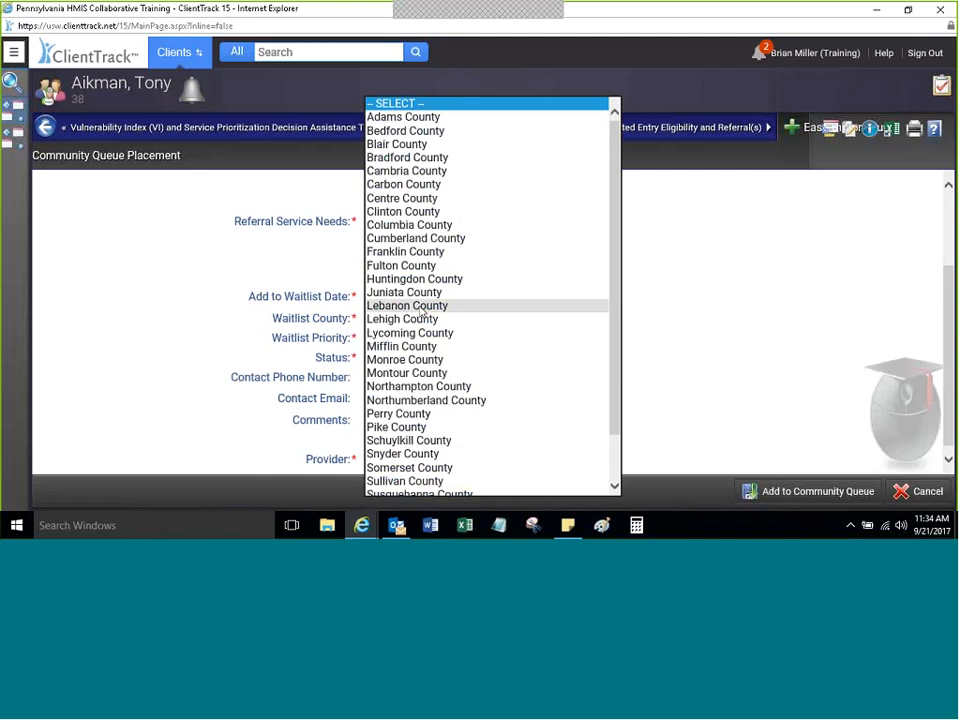
{"action": "left_click", "coordinate": [412, 306]}
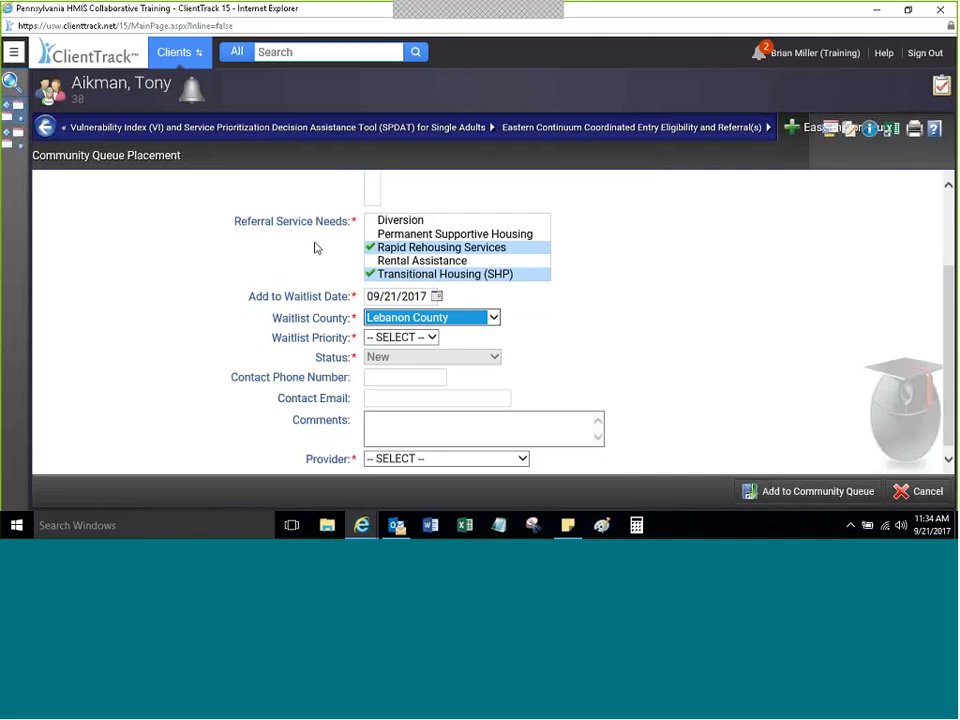
{"action": "left_click", "coordinate": [392, 248]}
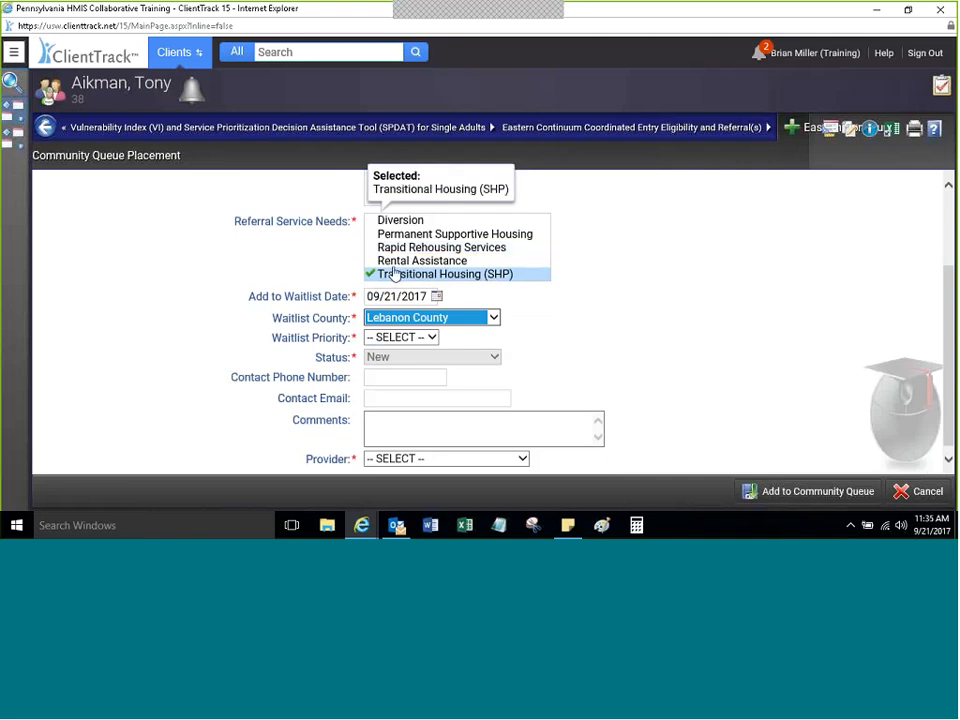
{"action": "left_click", "coordinate": [391, 251]}
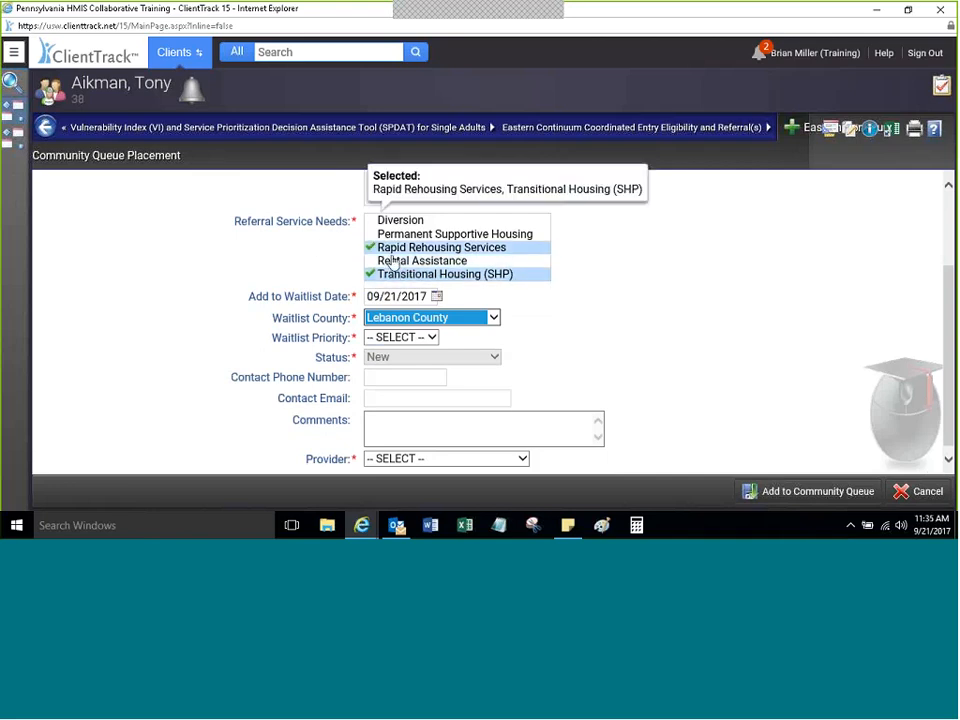
{"action": "left_click", "coordinate": [397, 251]}
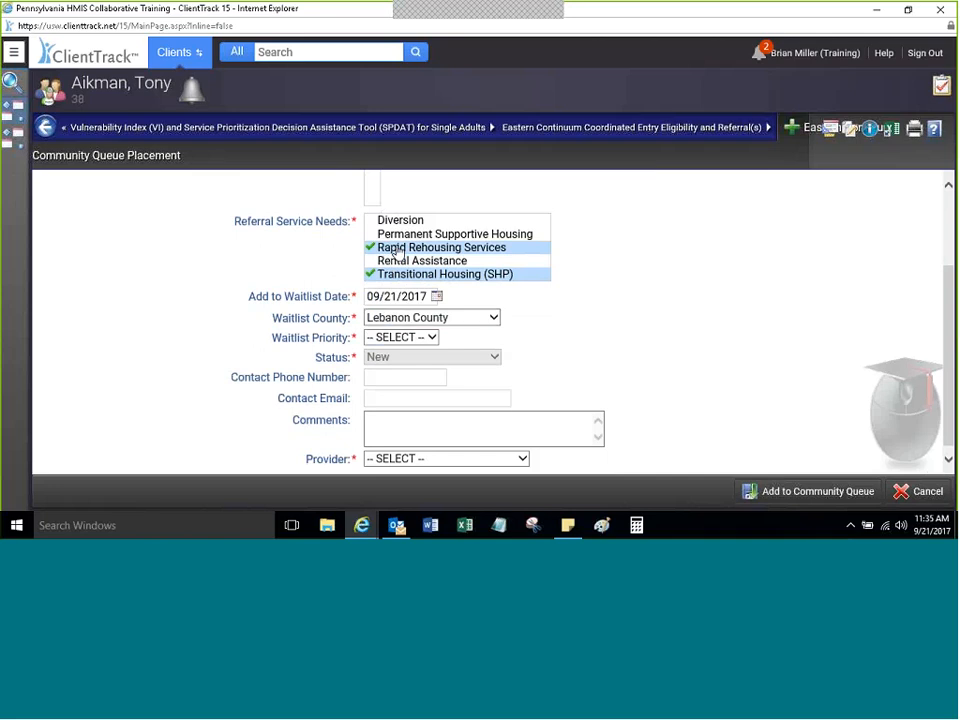
{"action": "left_click_drag", "start_coordinate": [945, 322], "coordinate": [945, 327]}
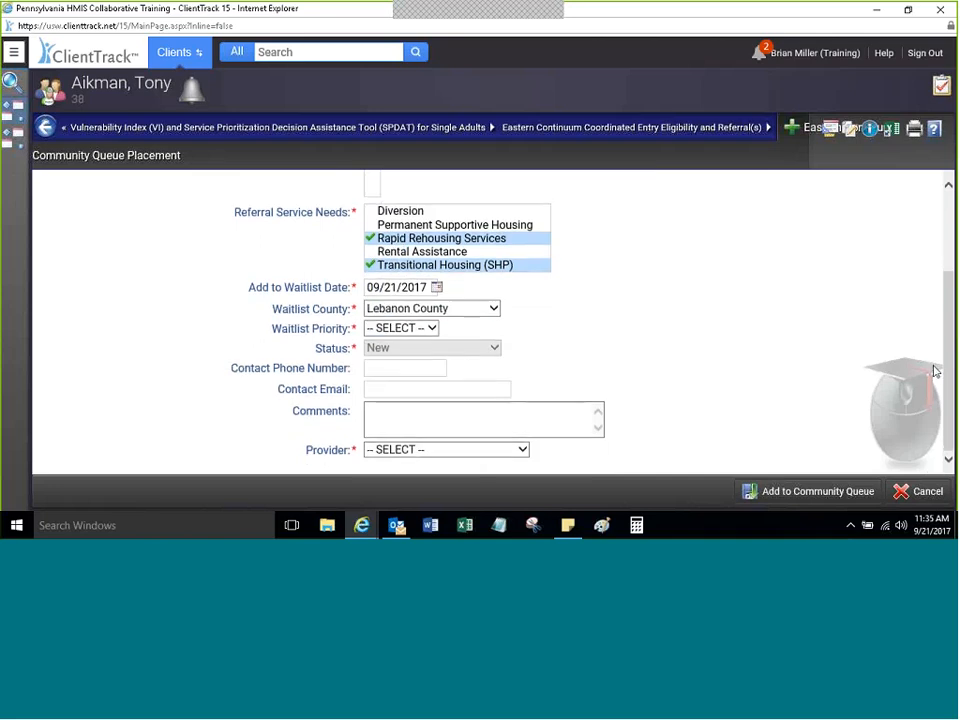
{"action": "left_click", "coordinate": [396, 309]}
{"action": "left_click", "coordinate": [398, 322]}
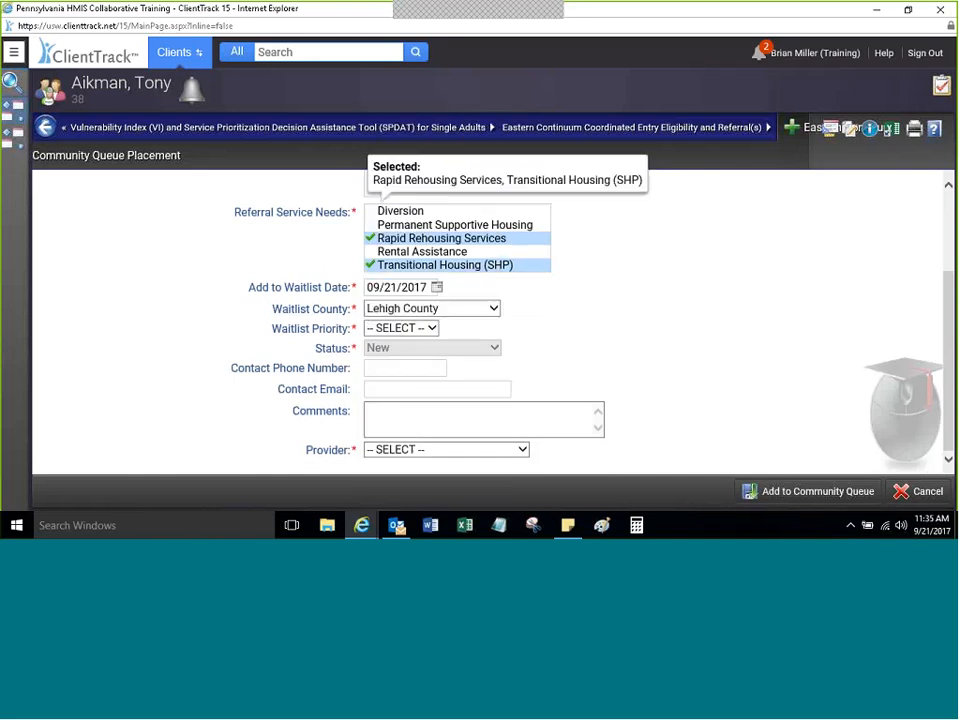
Step: Set the waitlist priority to Medium
{"action": "left_click", "coordinate": [413, 328]}
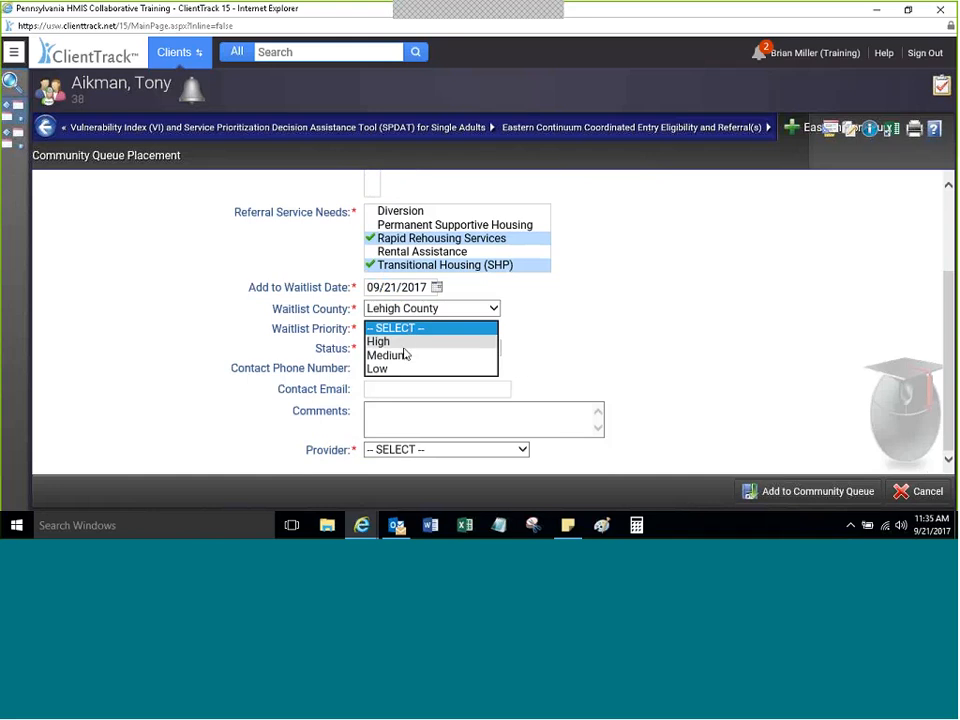
{"action": "left_click", "coordinate": [405, 356]}
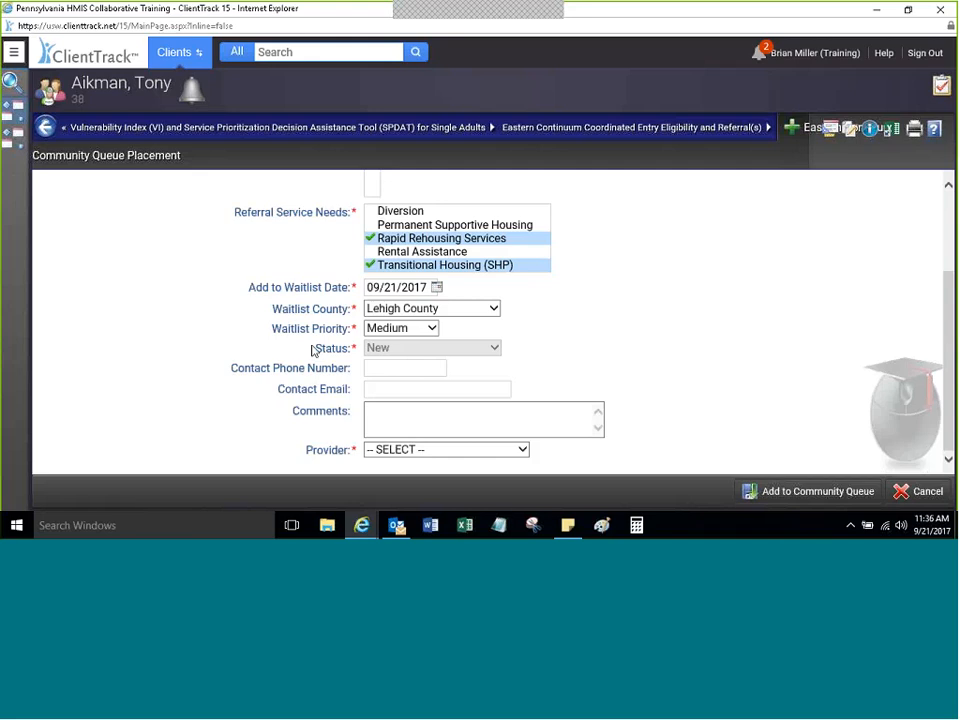
{"action": "left_click", "coordinate": [416, 329]}
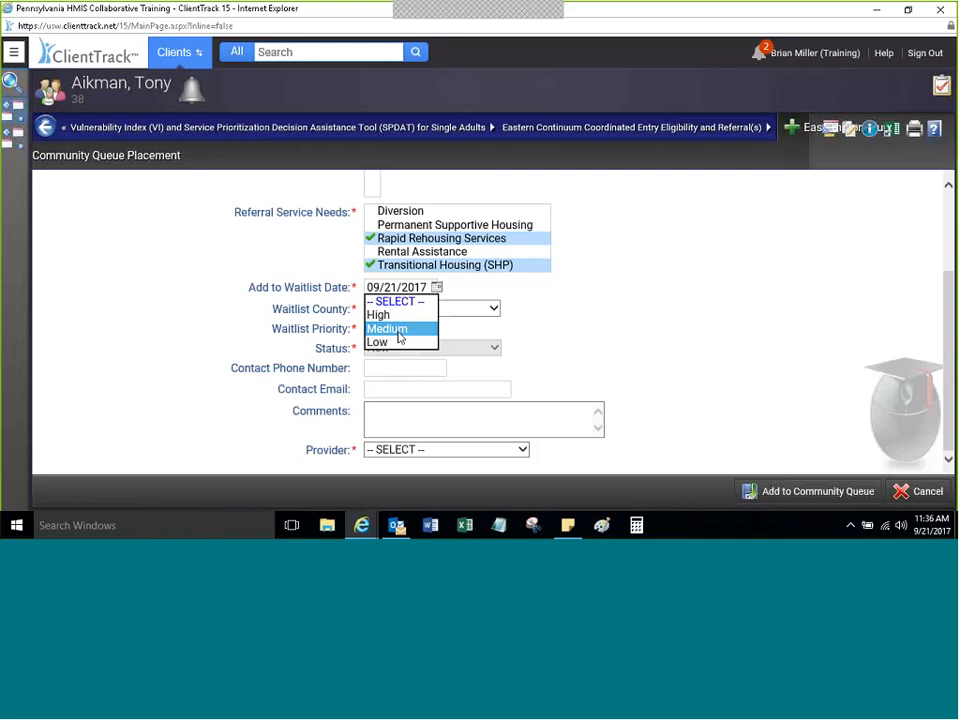
{"action": "left_click", "coordinate": [400, 330]}
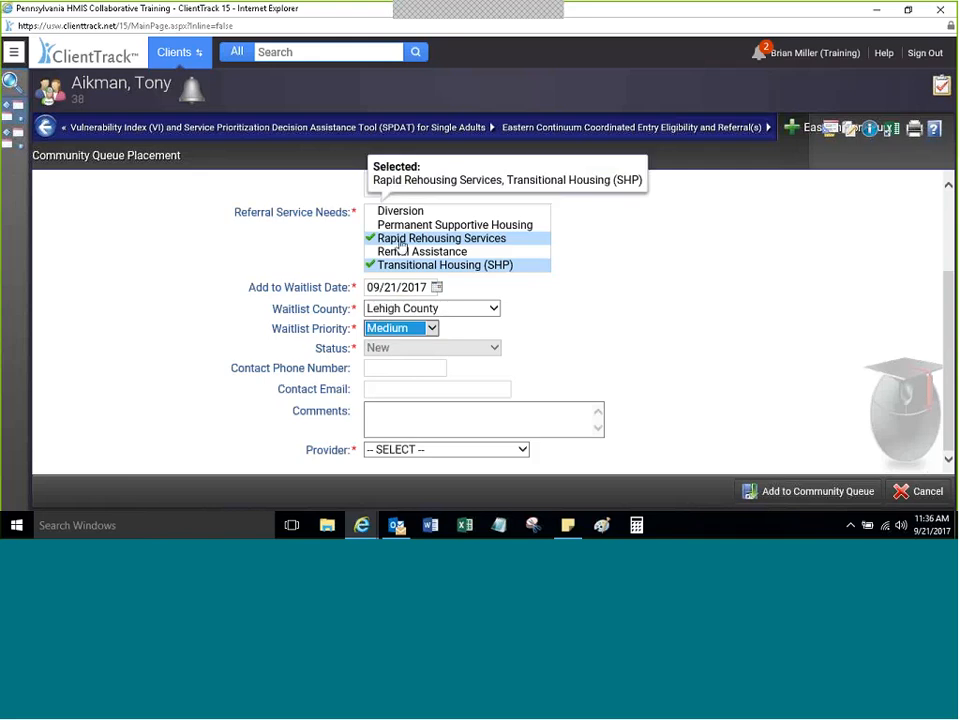
{"action": "left_click", "coordinate": [551, 356]}
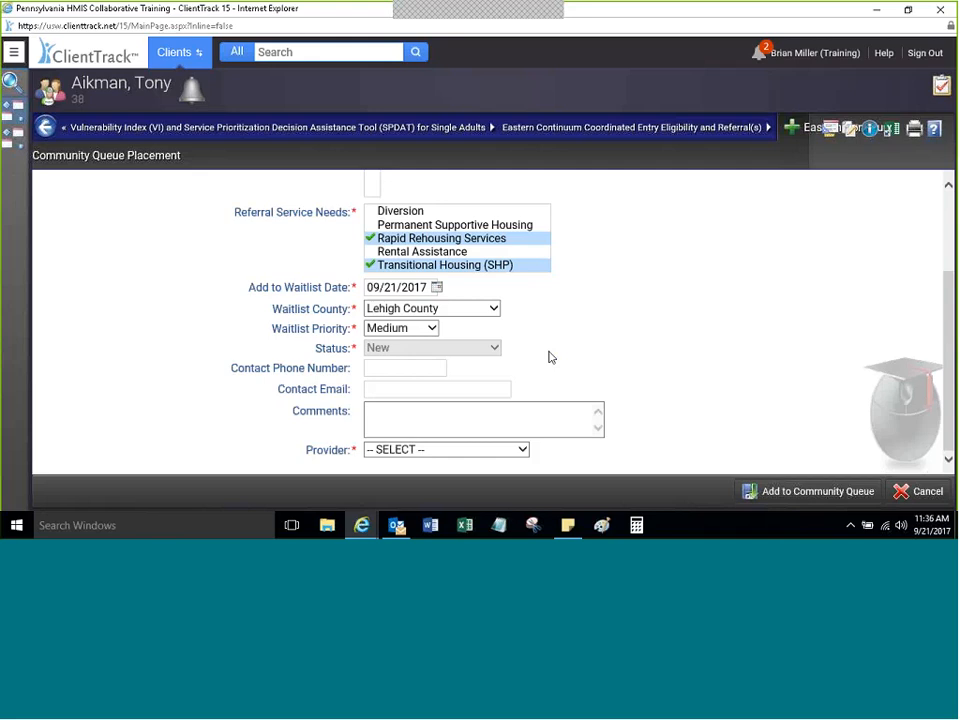
Step: Choose HMIS Service Agency as the provider, passing through the phone and comment fields
{"action": "left_click", "coordinate": [423, 451]}
{"action": "left_click", "coordinate": [450, 461]}
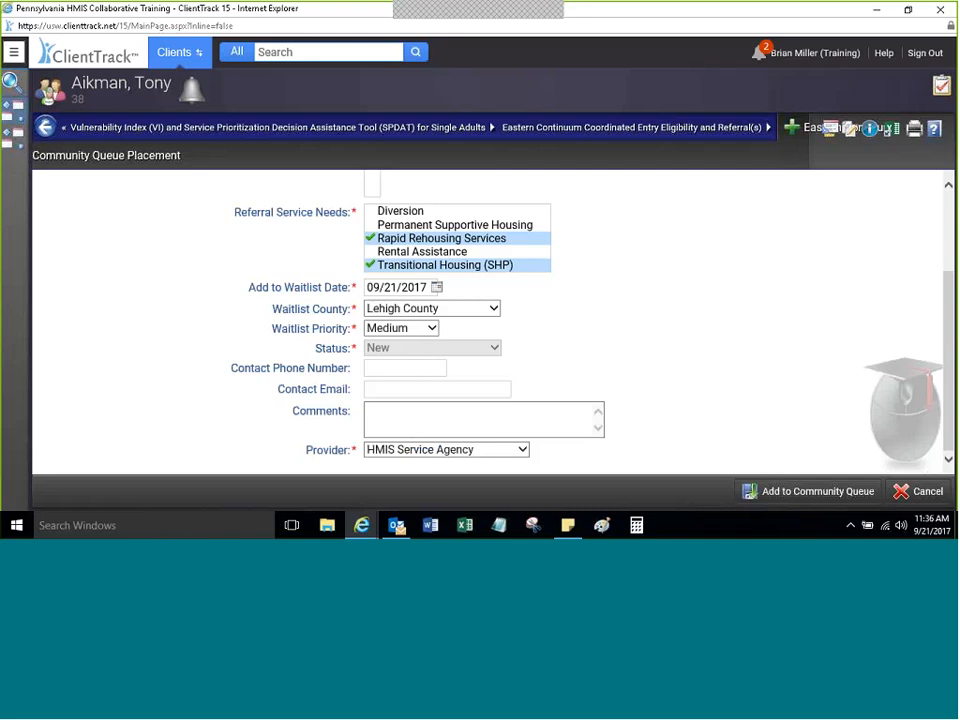
{"action": "left_click", "coordinate": [381, 368]}
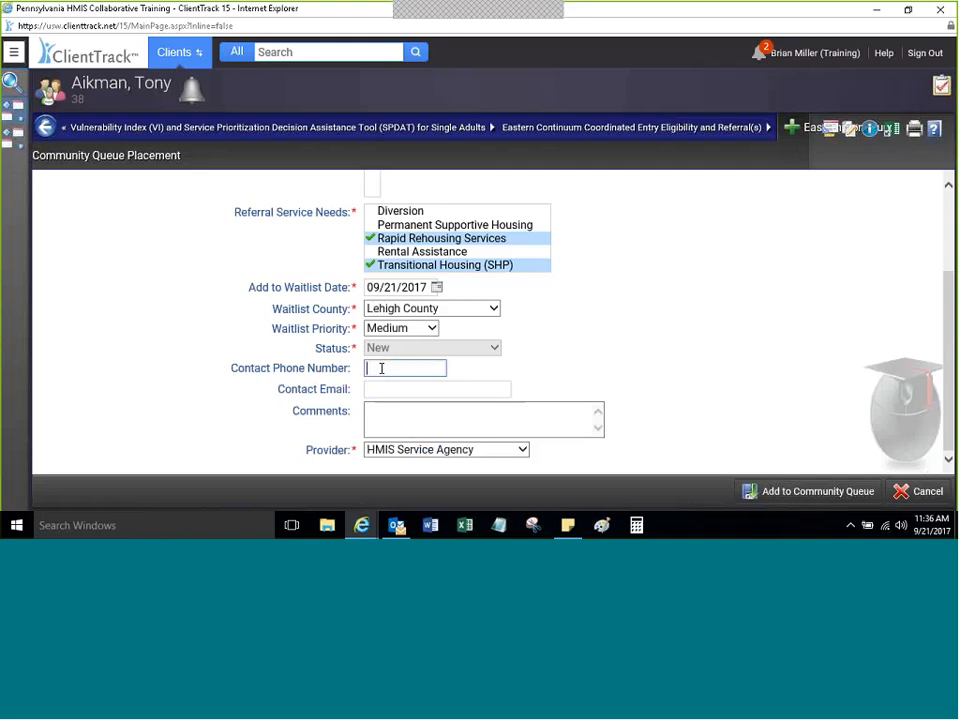
{"action": "left_click", "coordinate": [381, 398]}
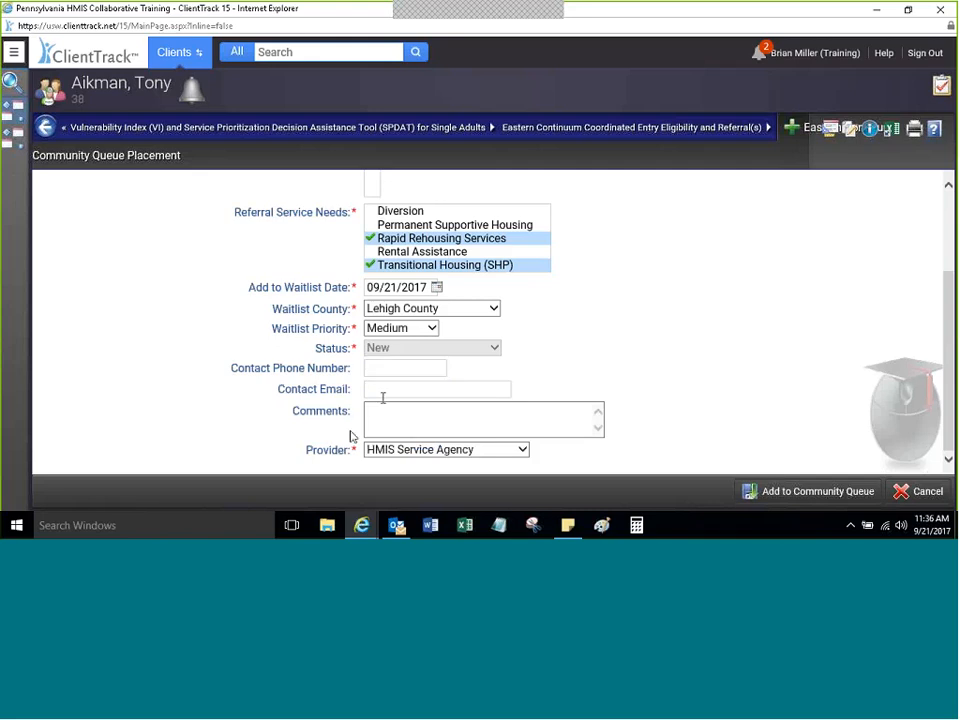
{"action": "left_click", "coordinate": [369, 407]}
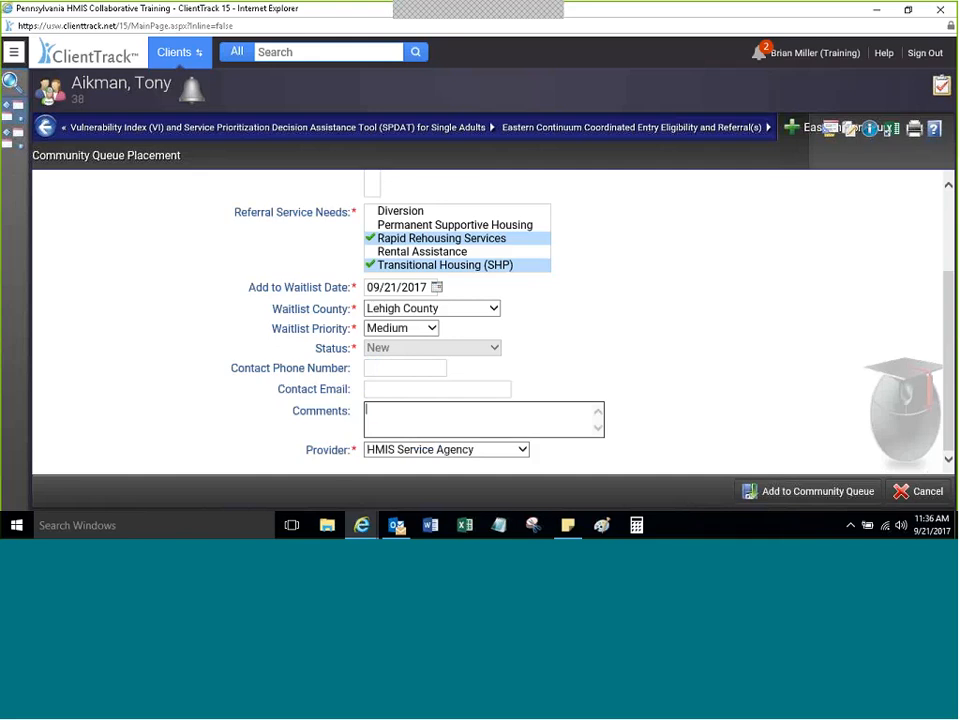
{"action": "left_click", "coordinate": [951, 346]}
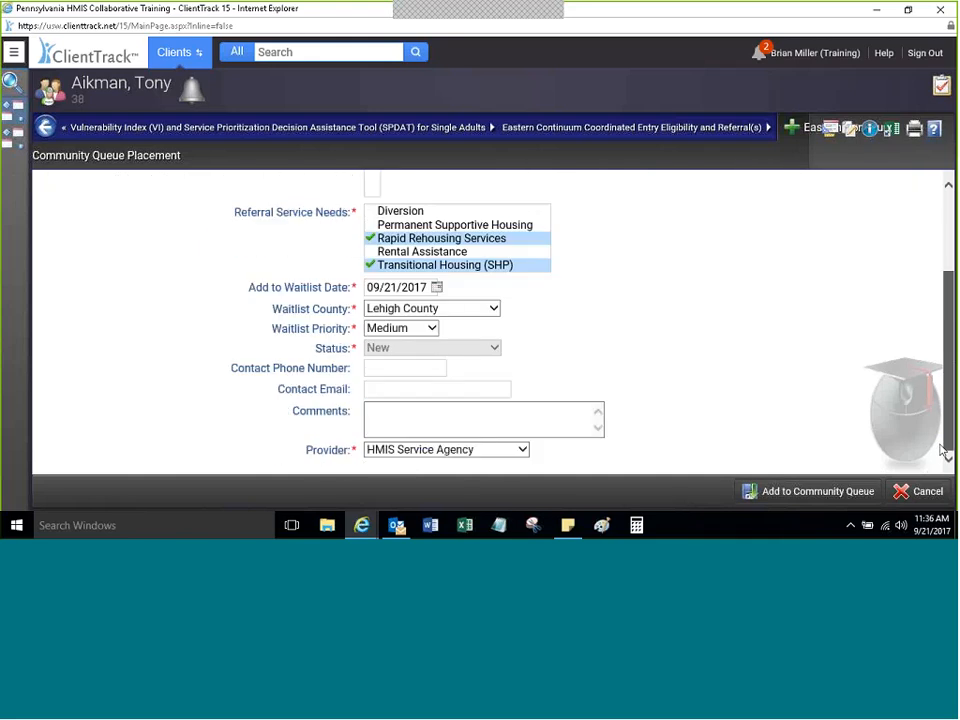
Step: Add the client to the community queue and expand the pre-enrollment screening menu
{"action": "left_click", "coordinate": [775, 492]}
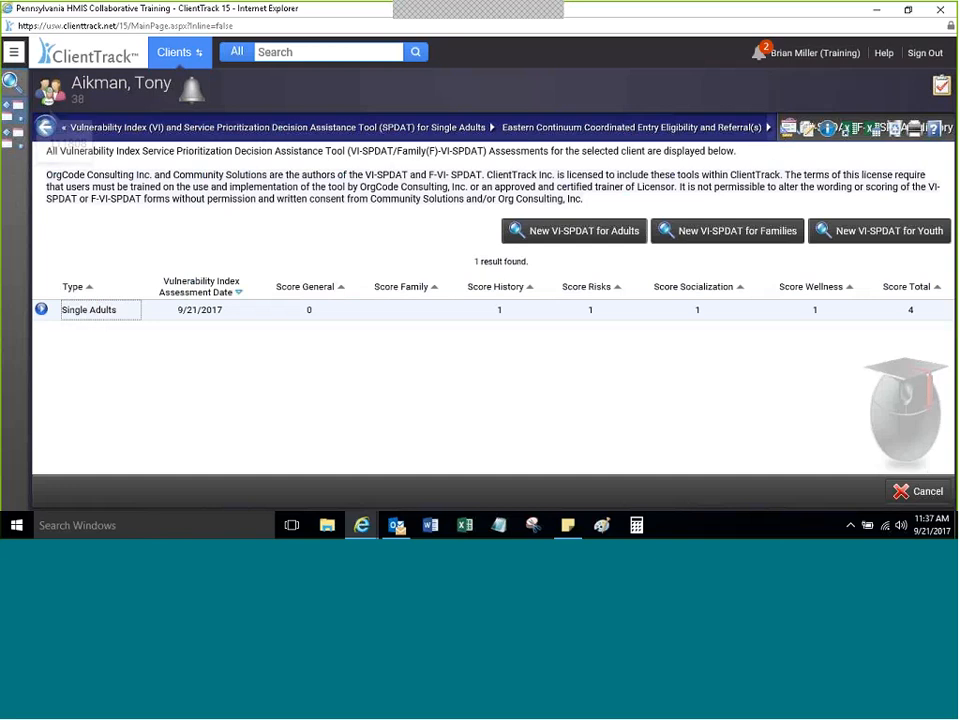
{"action": "left_click", "coordinate": [14, 52]}
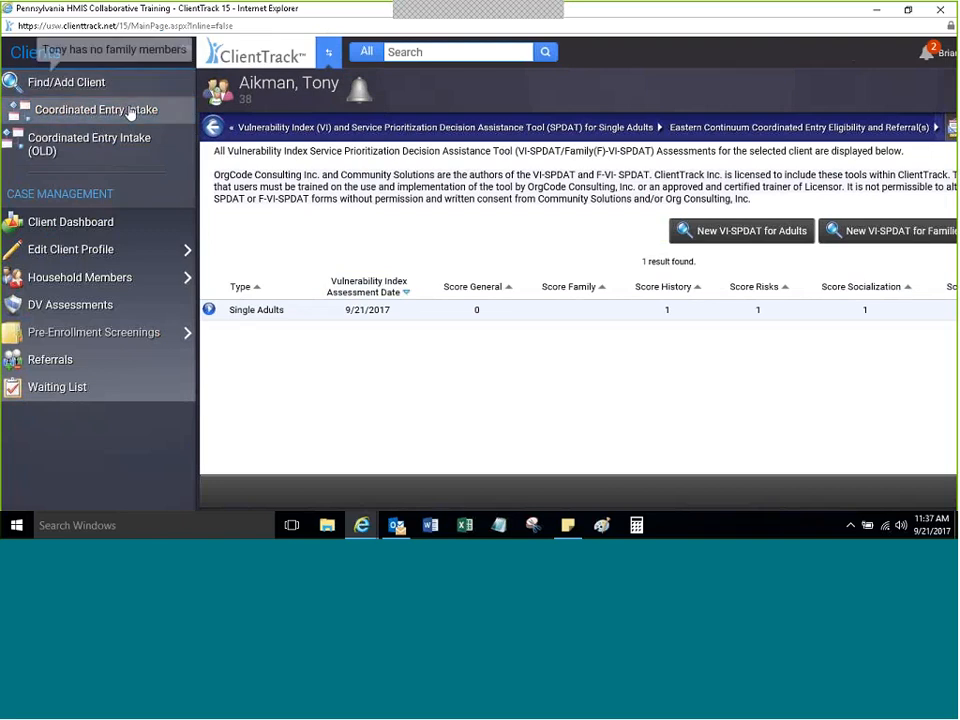
{"action": "left_click", "coordinate": [94, 332]}
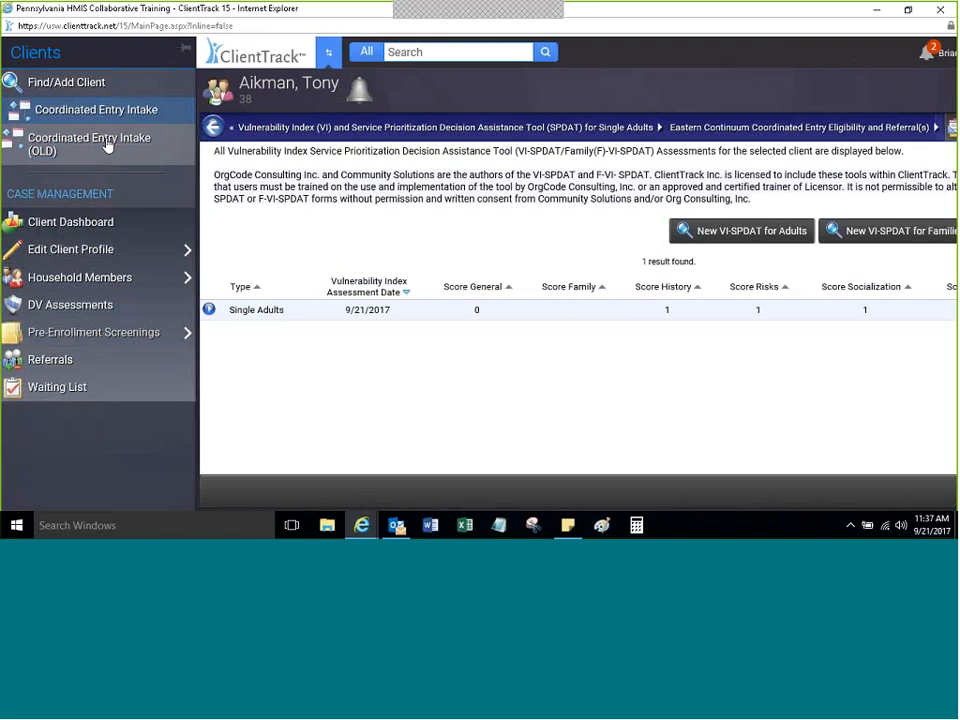
{"action": "left_click", "coordinate": [94, 332]}
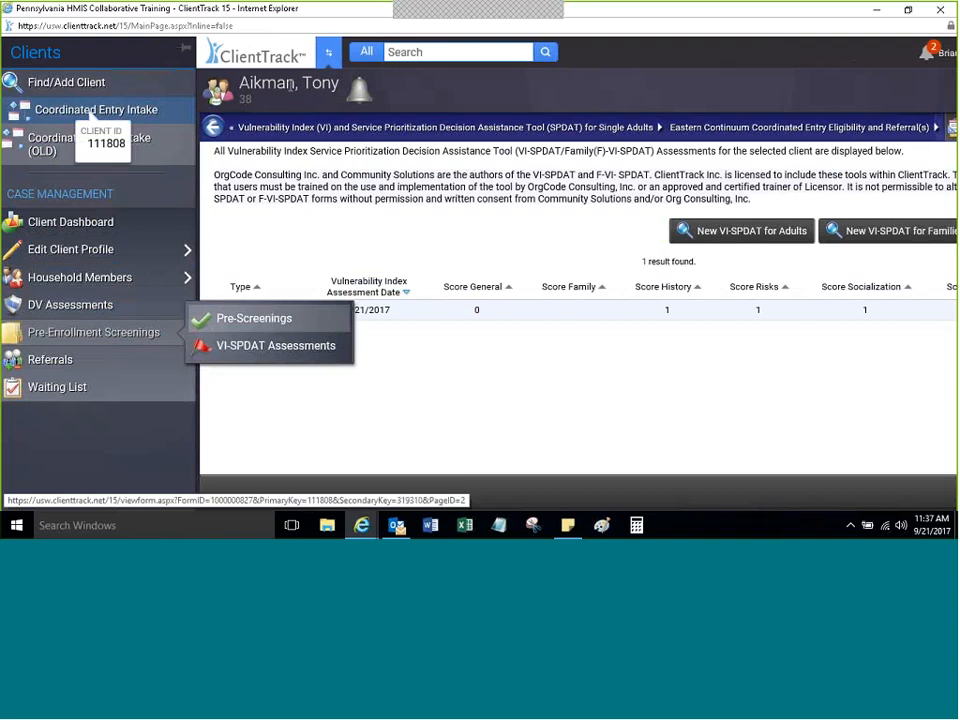
Step: Open the VI-SPDAT assessments list and the Single Adults assessment's action menu
{"action": "mouse_move", "coordinate": [160, 332]}
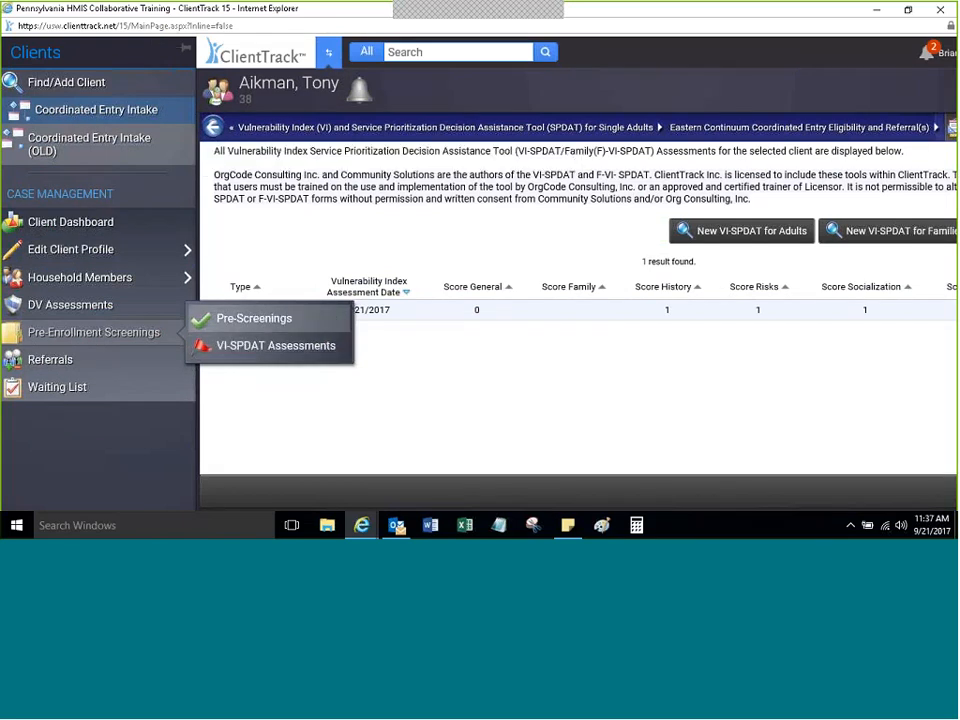
{"action": "left_click", "coordinate": [240, 347]}
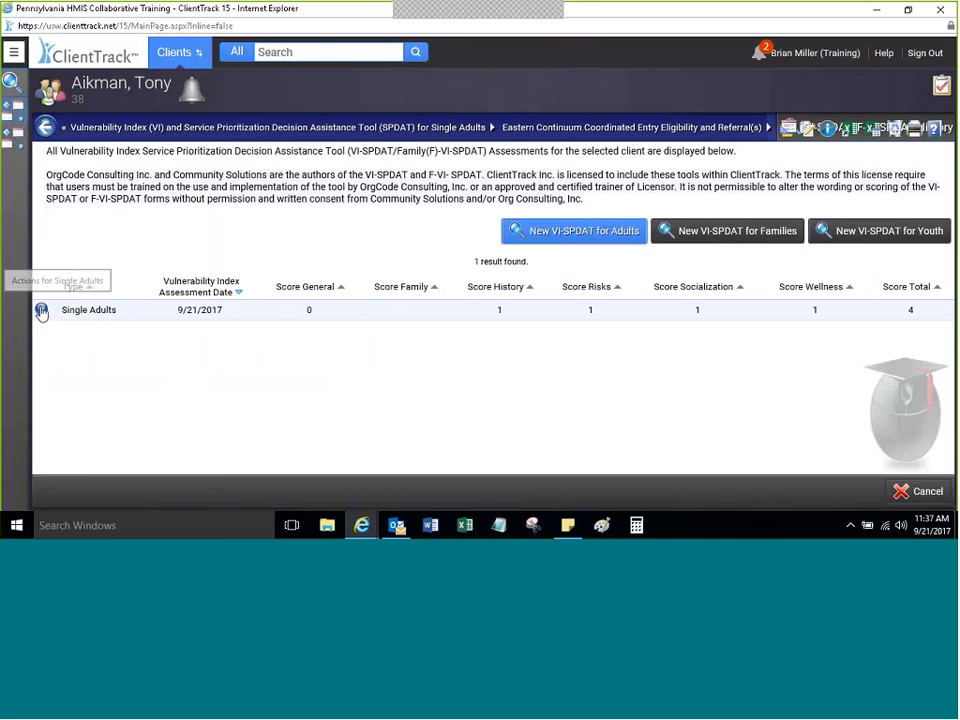
{"action": "left_click", "coordinate": [41, 311]}
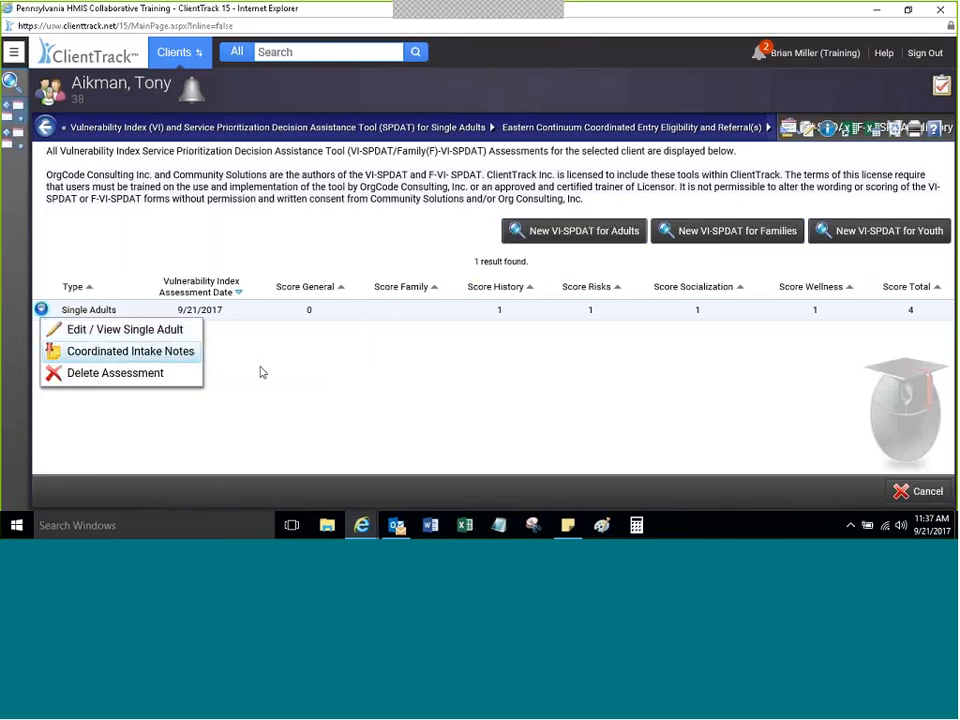
{"action": "left_click", "coordinate": [41, 310]}
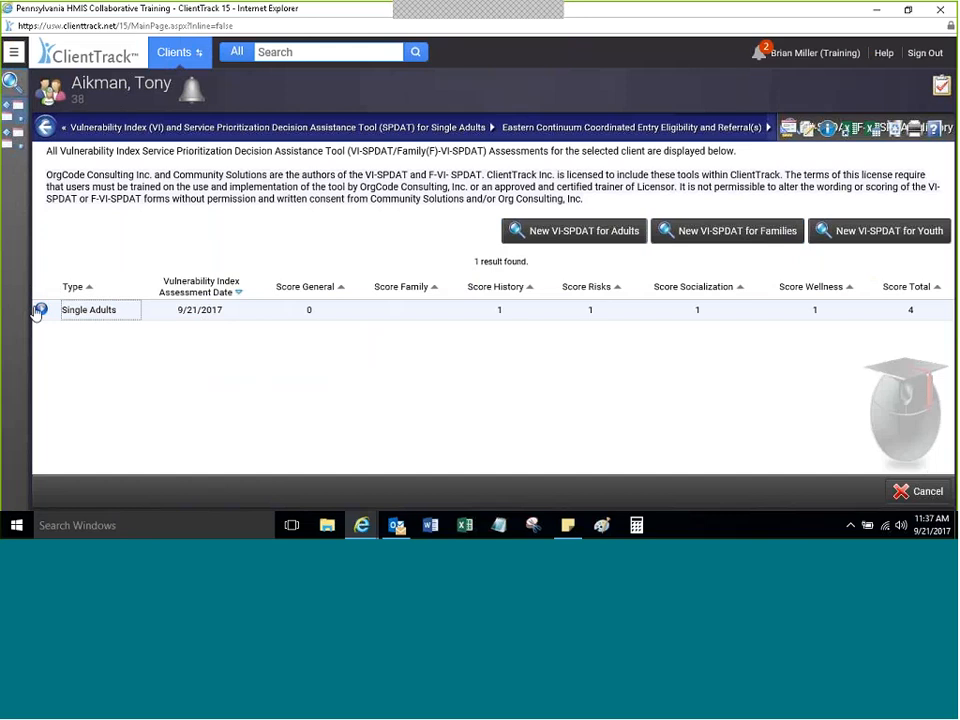
{"action": "left_click", "coordinate": [40, 311]}
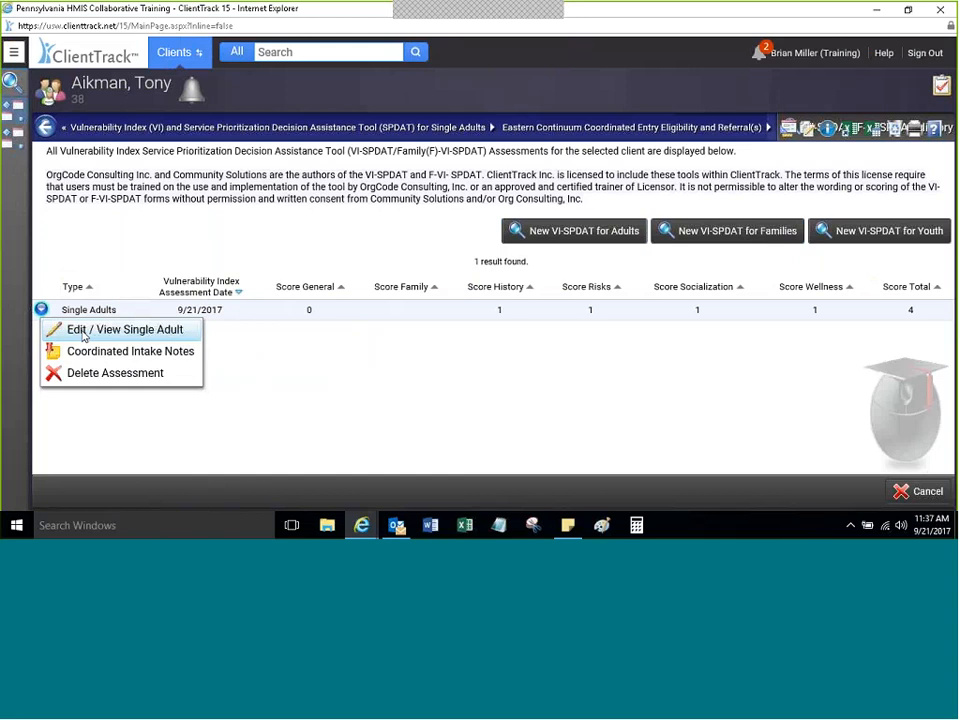
Step: Start an intake note dated 09/21/2017, First Contact, with subject 'Initial Assessment'
{"action": "left_click", "coordinate": [84, 333]}
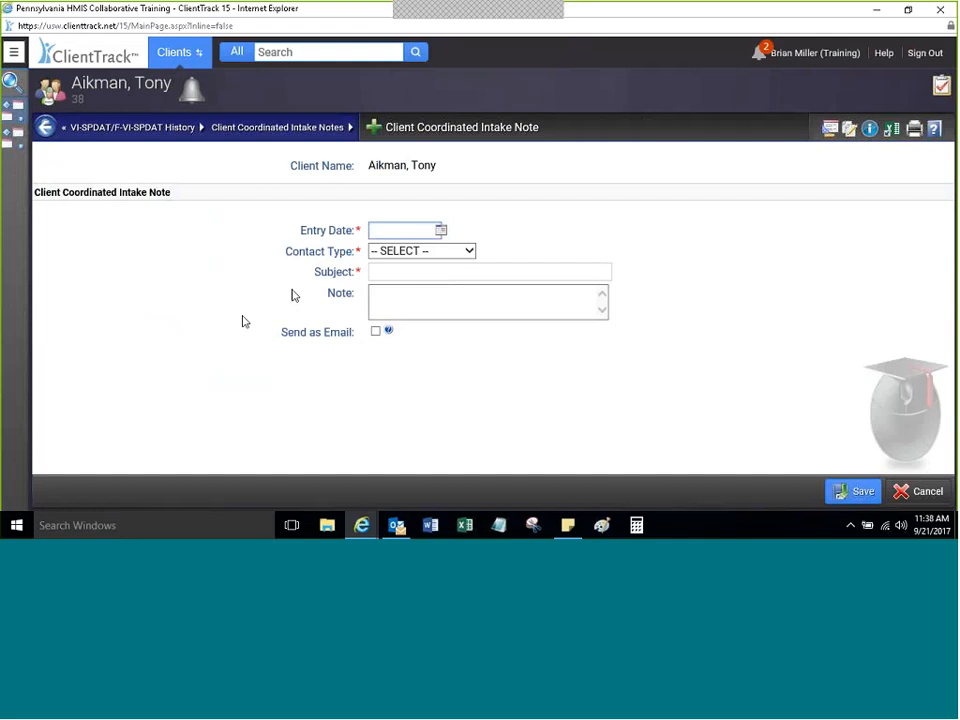
{"action": "type", "text": "09/21/2017"}
{"action": "key", "text": "Tab"}
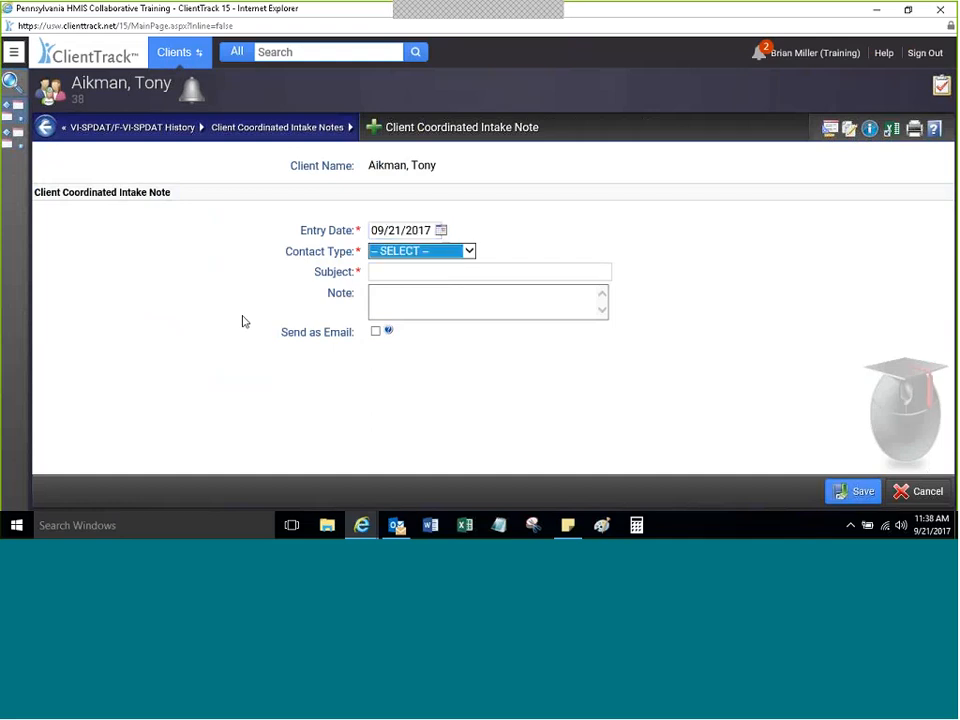
{"action": "key", "text": "Down"}
{"action": "key", "text": "Tab"}
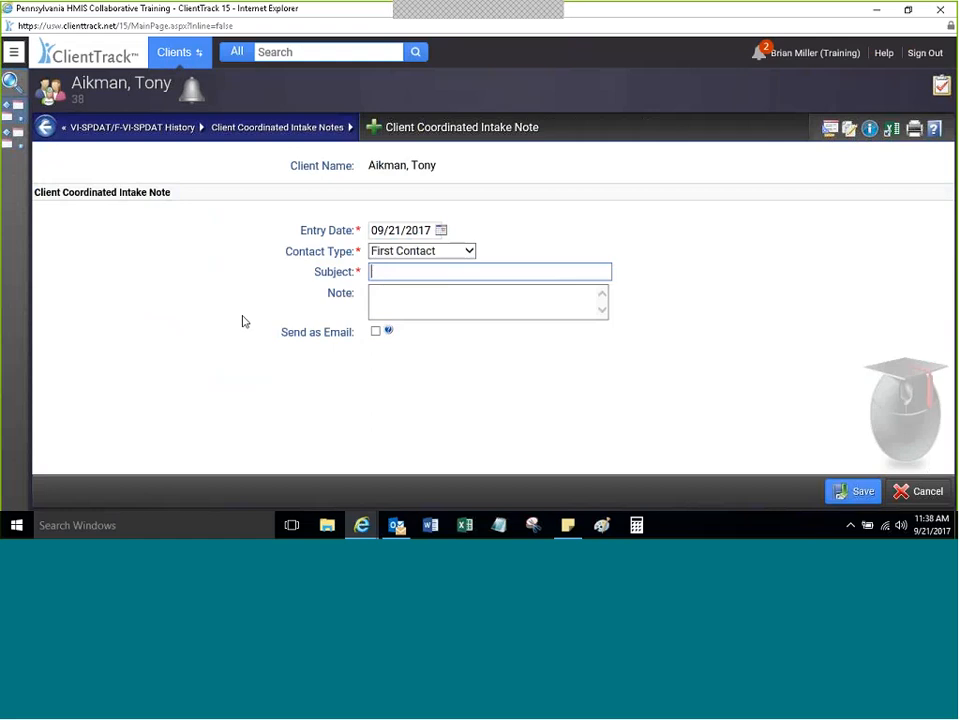
{"action": "type", "text": "PLacedf on"}
{"action": "key", "text": "ctrl+a"}
{"action": "key", "text": "BackSpace"}
{"action": "type", "text": "Initial Assessment"}
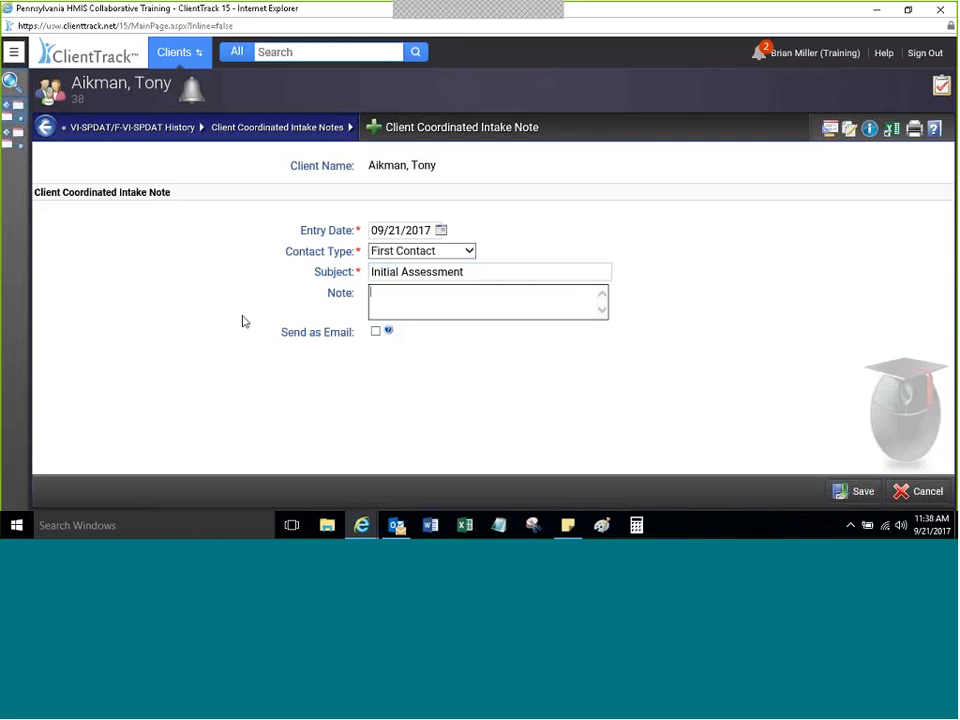
{"action": "key", "text": "Tab"}
Step: Write the note 'Worked with client, needs RRH/TH - has immediate shelter need...' and save it
{"action": "type", "text": "WRKED WITH CLIE"}
{"action": "key", "text": "BackSpace"}
{"action": "key", "text": "BackSpace"}
{"action": "key", "text": "BackSpace"}
{"action": "key", "text": "BackSpace"}
{"action": "key", "text": "BackSpace"}
{"action": "key", "text": "BackSpace"}
{"action": "key", "text": "BackSpace"}
{"action": "key", "text": "BackSpace"}
{"action": "key", "text": "BackSpace"}
{"action": "key", "text": "BackSpace"}
{"action": "key", "text": "BackSpace"}
{"action": "key", "text": "BackSpace"}
{"action": "key", "text": "BackSpace"}
{"action": "key", "text": "BackSpace"}
{"action": "type", "text": "orked with client, ne"}
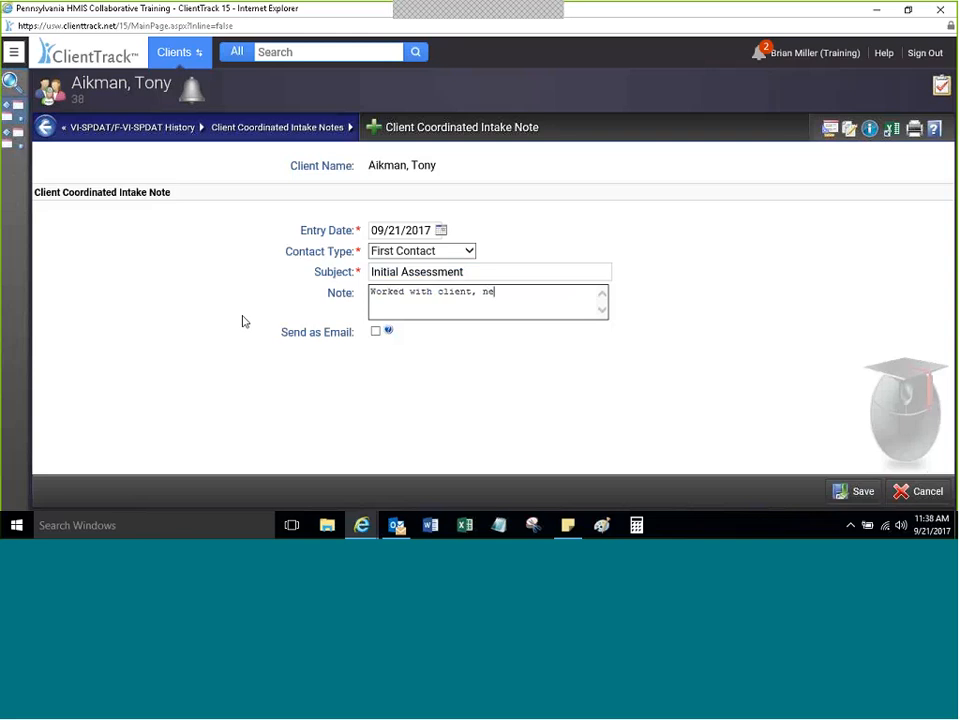
{"action": "type", "text": "eds RRH/TH - has immed"}
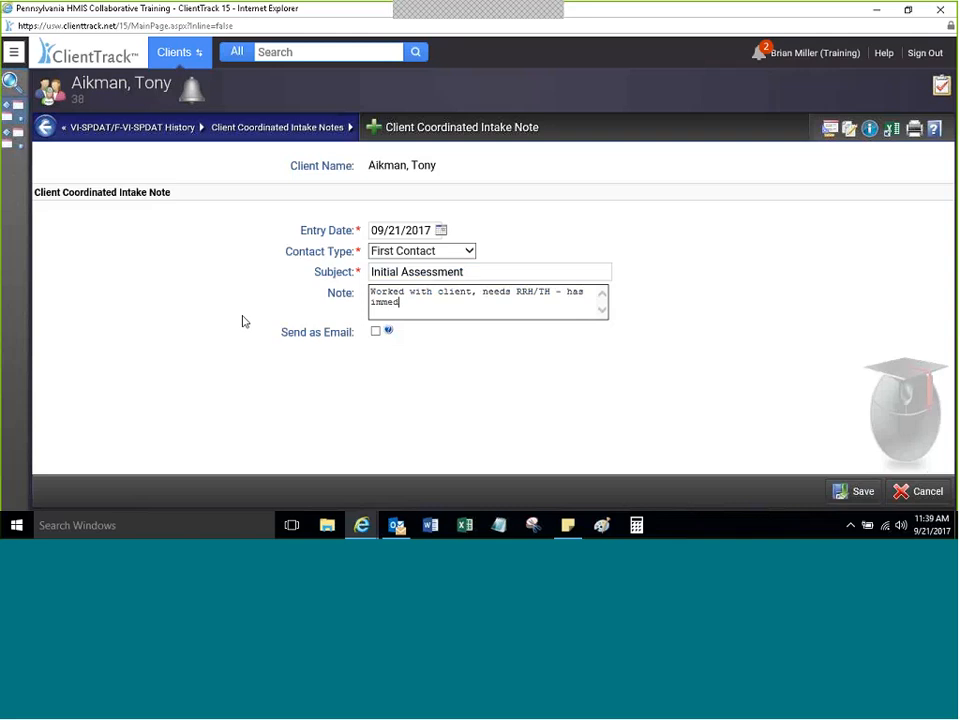
{"action": "type", "text": "iate shelter need - sent 3 "}
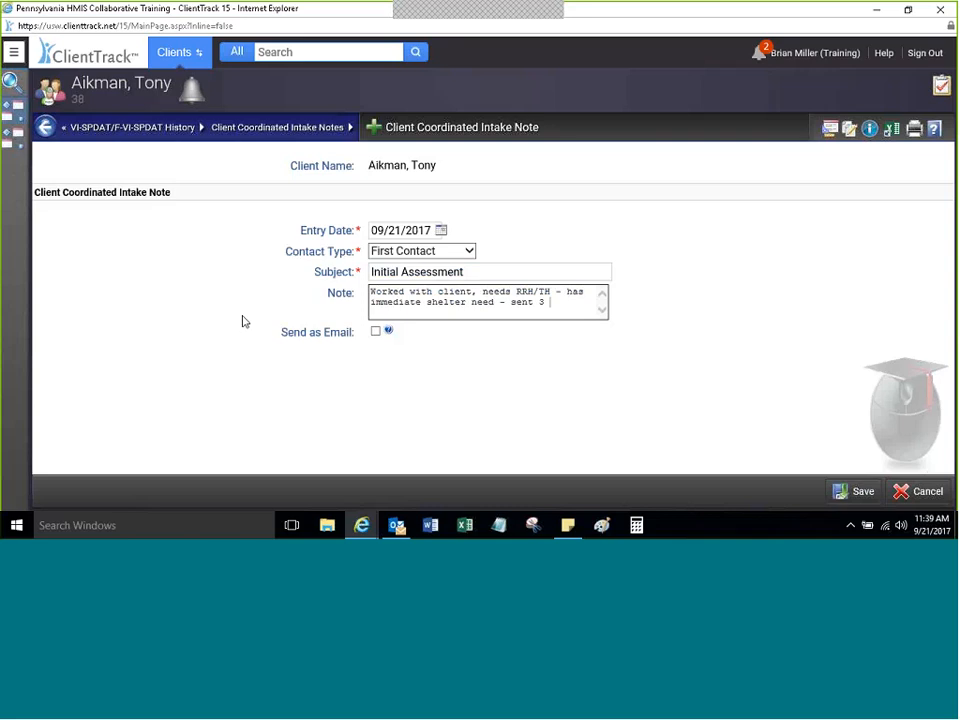
{"action": "type", "text": "2 referrals - placed on "}
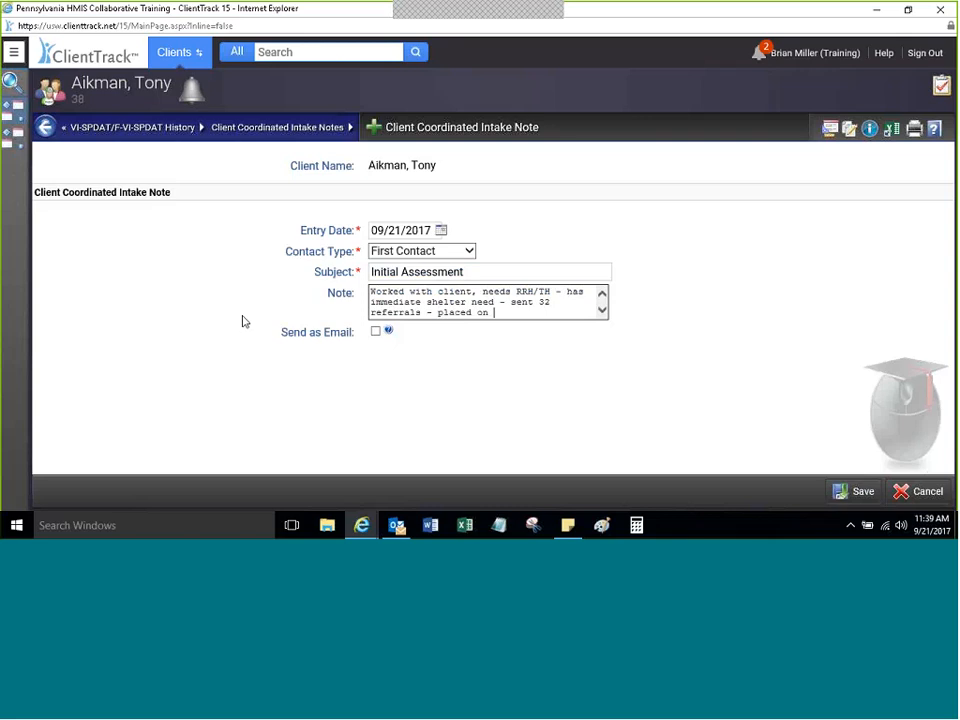
{"action": "type", "text": "queue for th? ITH.  Can be rea"}
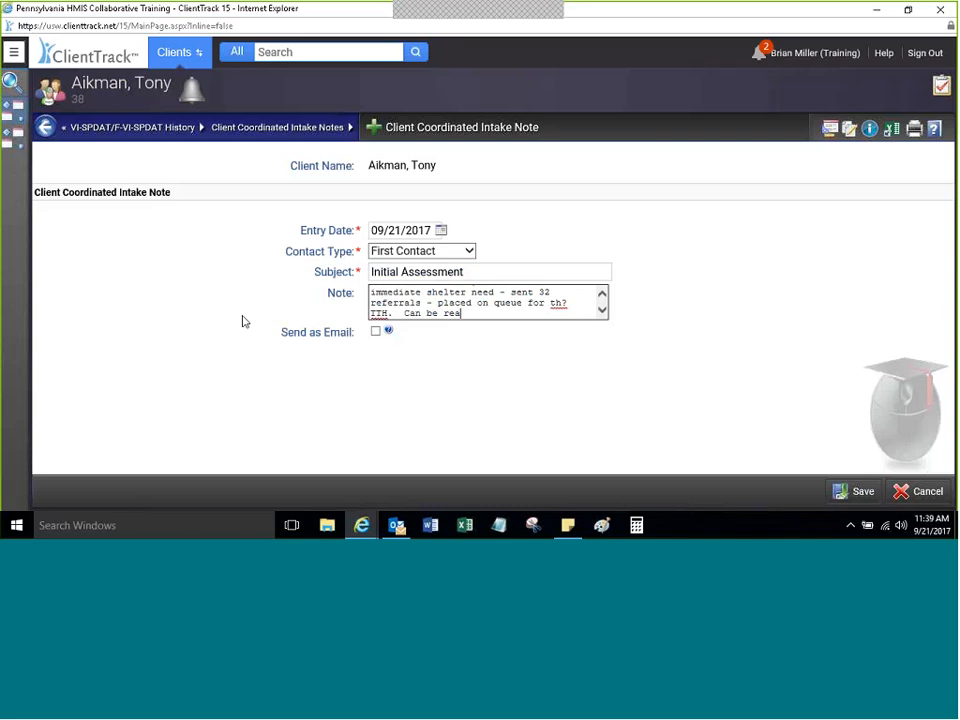
{"action": "type", "text": "ched at 736464646."}
{"action": "left_click", "coordinate": [601, 294]}
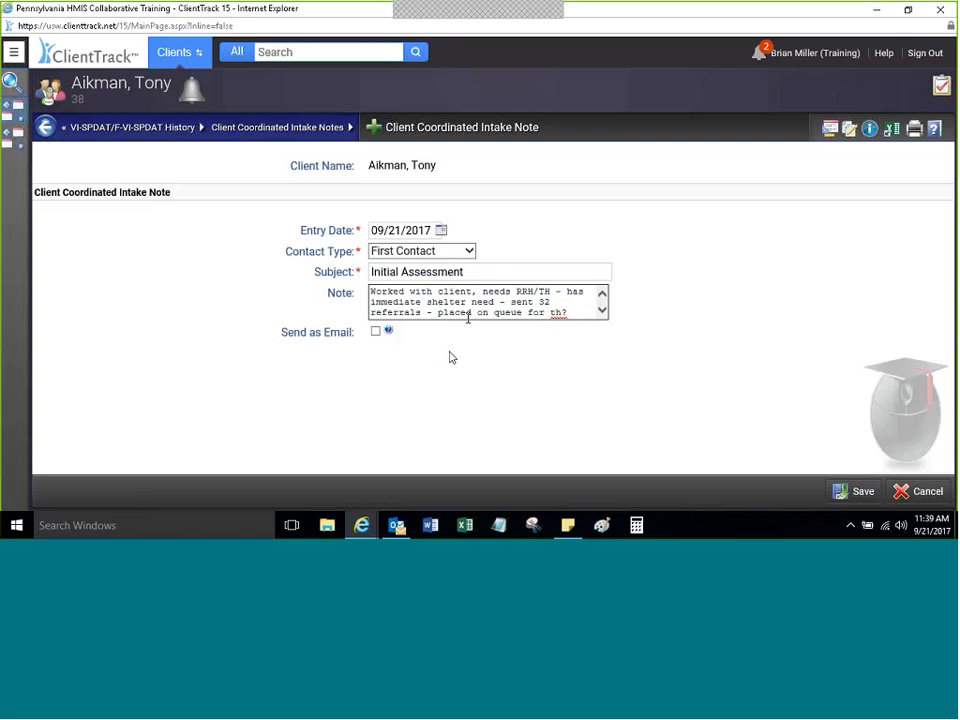
{"action": "left_click", "coordinate": [857, 491]}
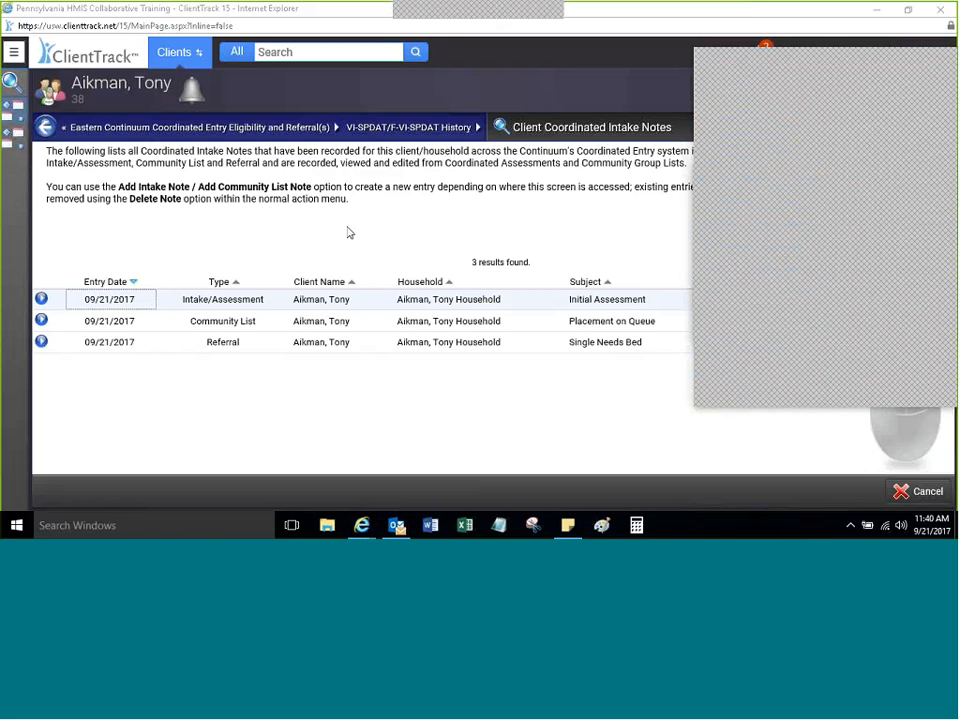
{"action": "left_click", "coordinate": [937, 532]}
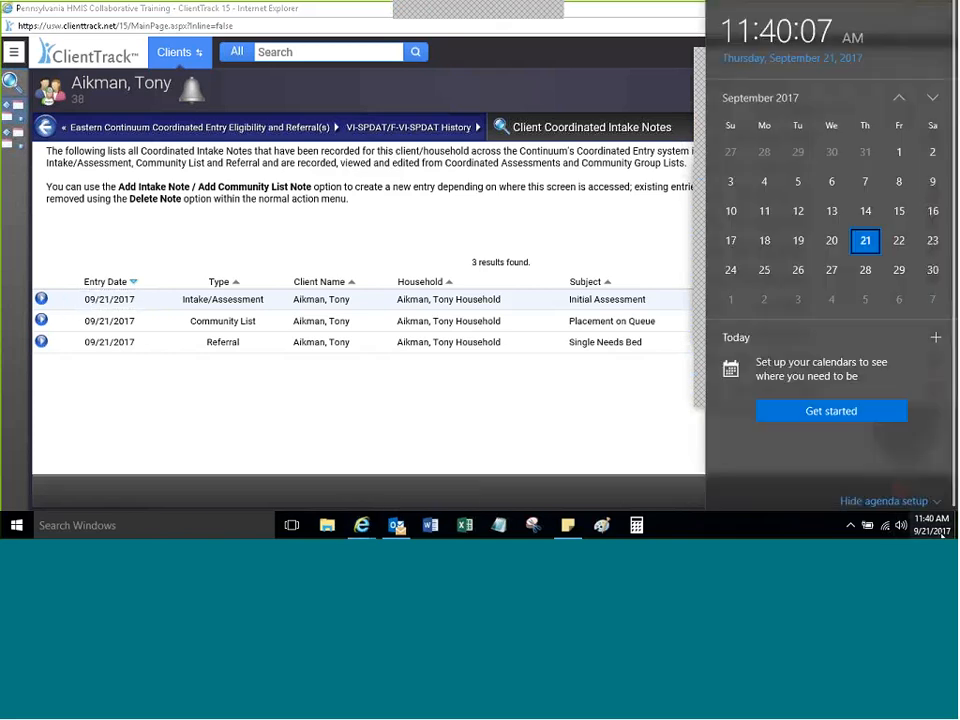
{"action": "left_click", "coordinate": [931, 532]}
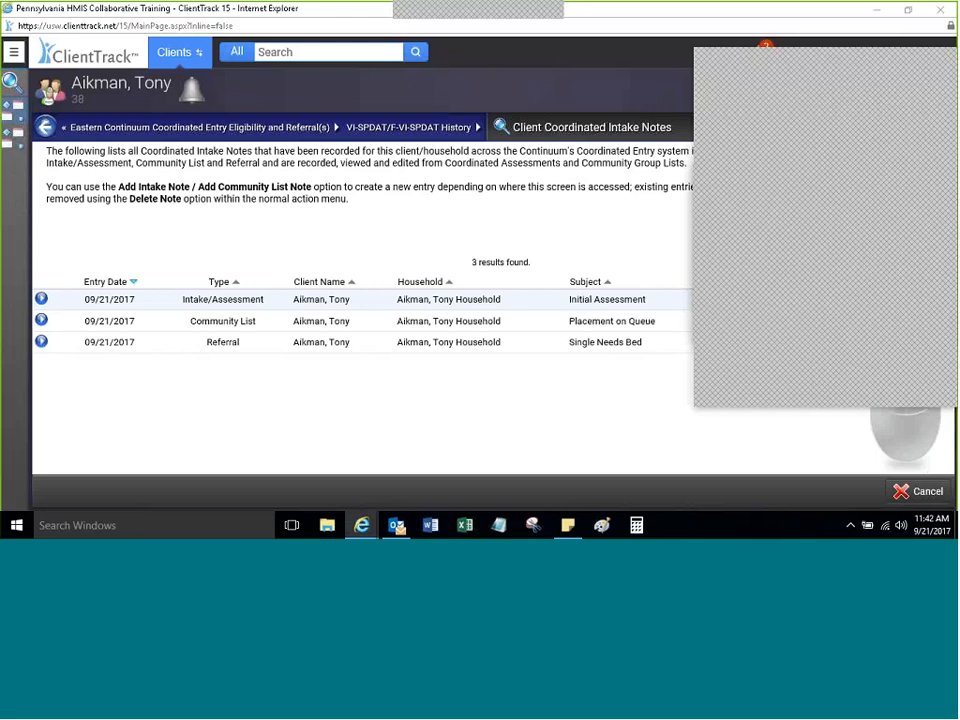
{"action": "left_click", "coordinate": [620, 93]}
{"action": "left_click", "coordinate": [940, 64]}
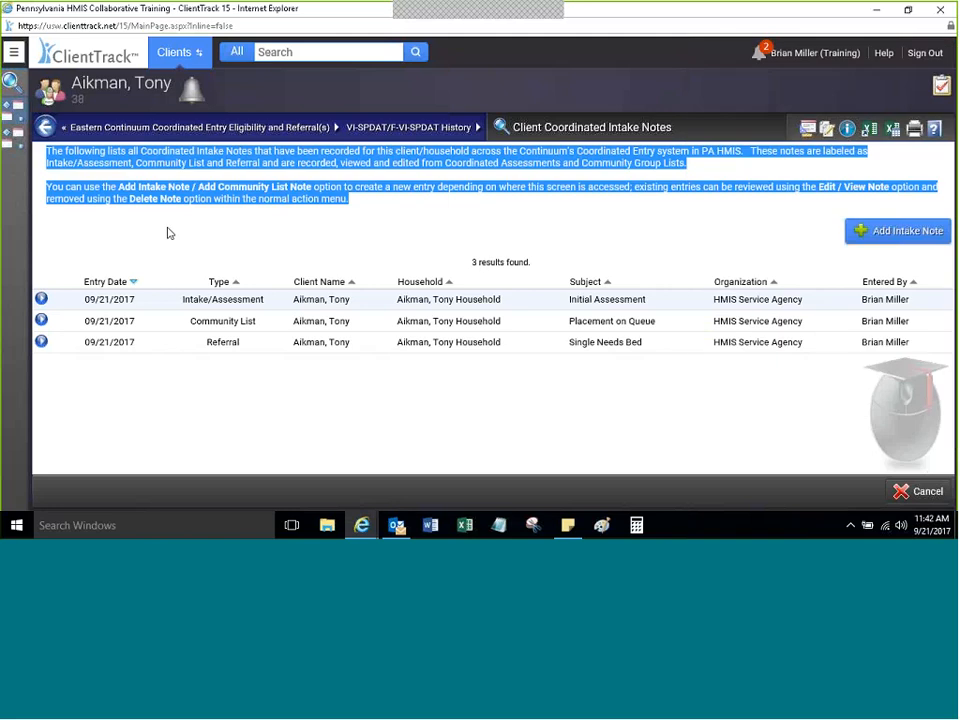
Step: Open the user settings and browse the workgroup list without changing it
{"action": "left_click", "coordinate": [191, 226]}
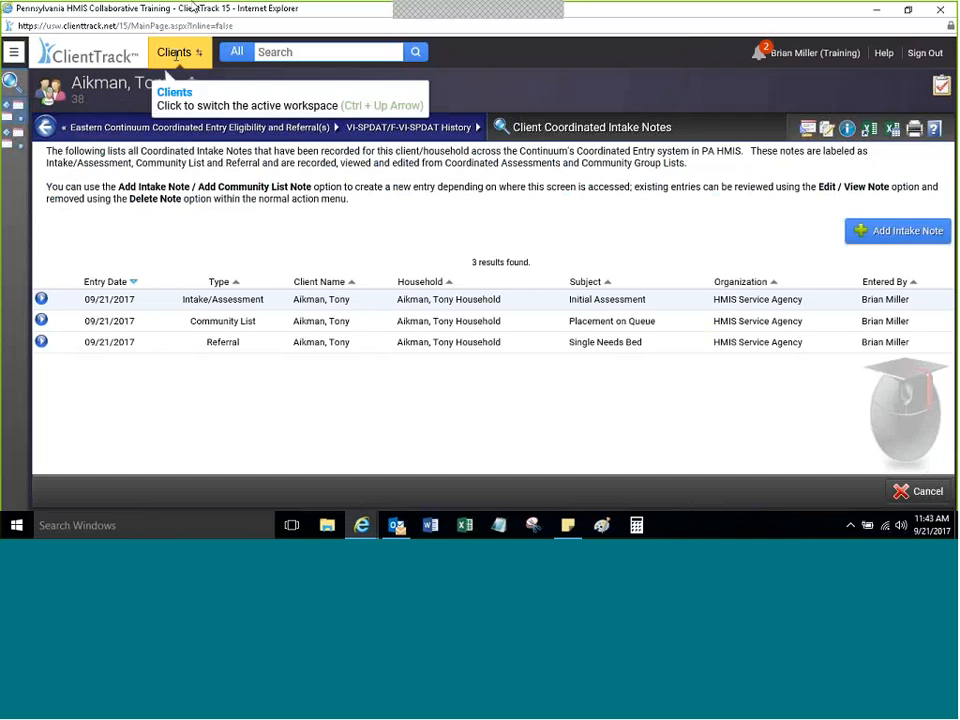
{"action": "left_click", "coordinate": [790, 54]}
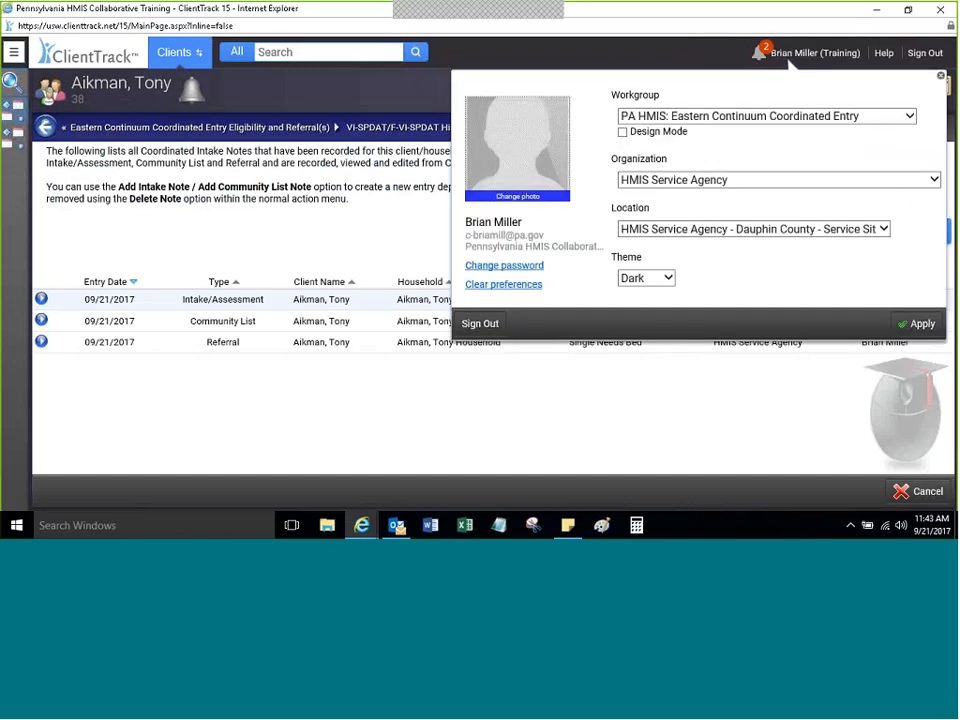
{"action": "left_click", "coordinate": [748, 116]}
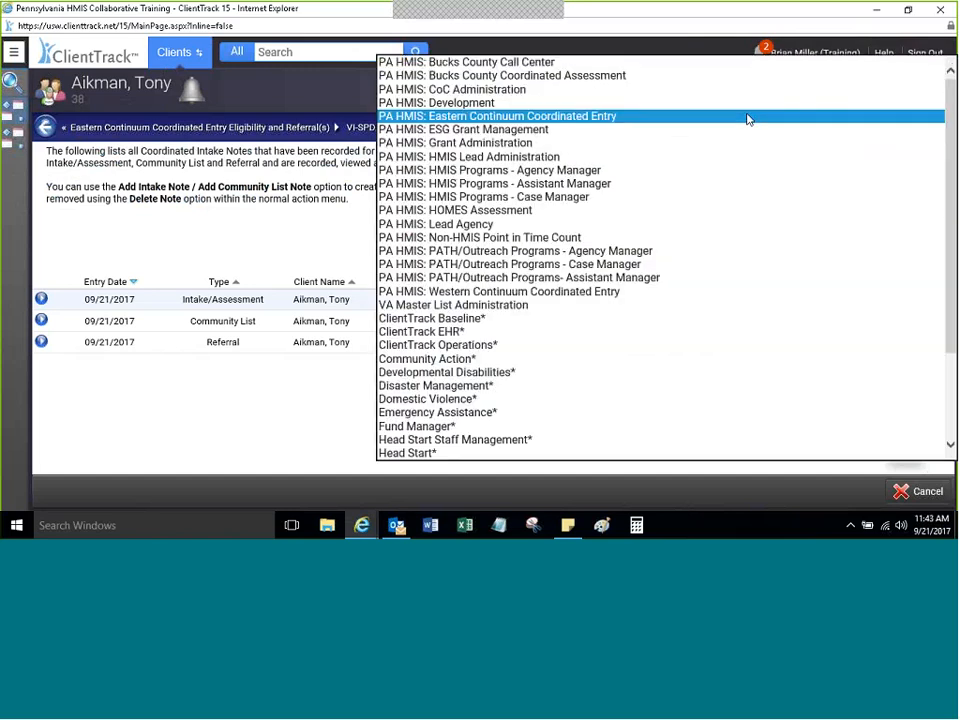
{"action": "key", "text": "d"}
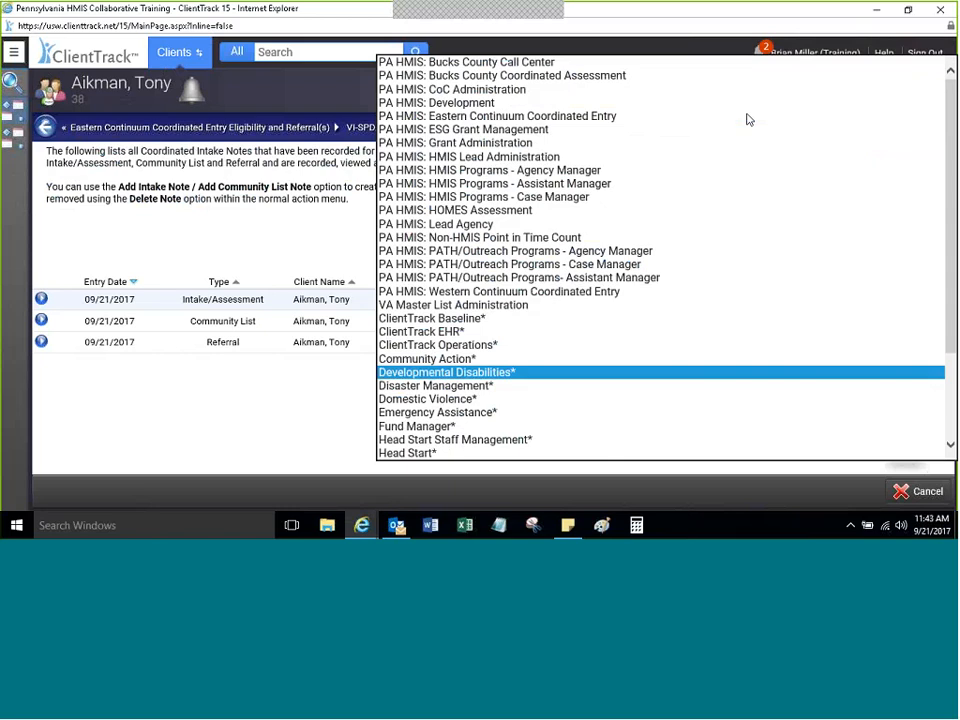
{"action": "key", "text": "Escape"}
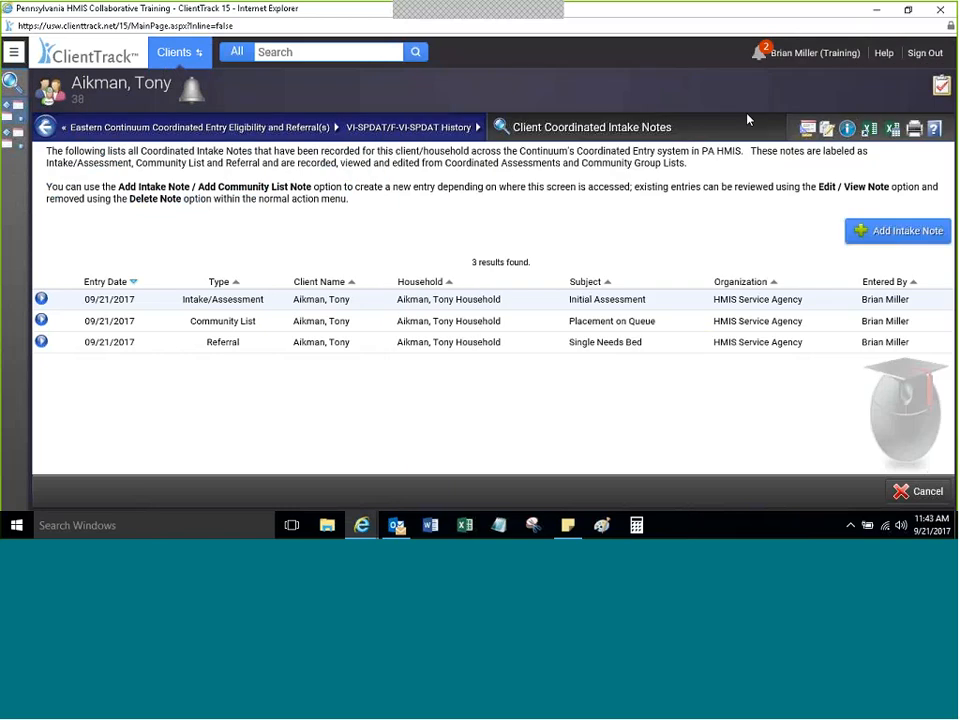
Step: Set the organization to Community Action Committee of LV, location CACLV Ferry Street Site
{"action": "left_click", "coordinate": [803, 57]}
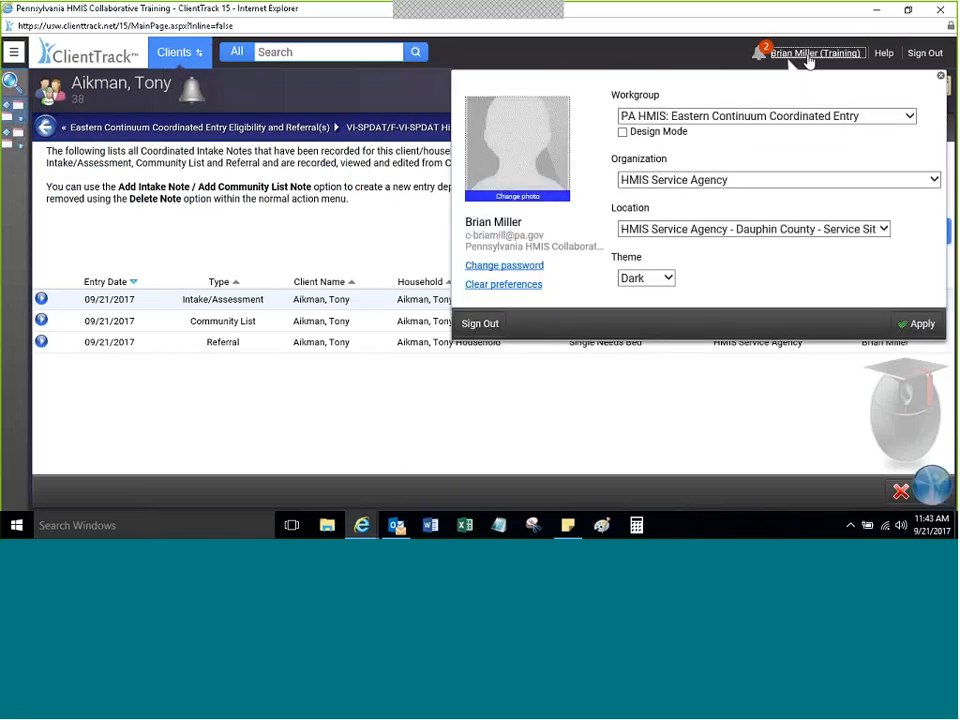
{"action": "left_click", "coordinate": [691, 182]}
{"action": "type", "text": "com"}
{"action": "key", "text": "Down"}
{"action": "key", "text": "Down"}
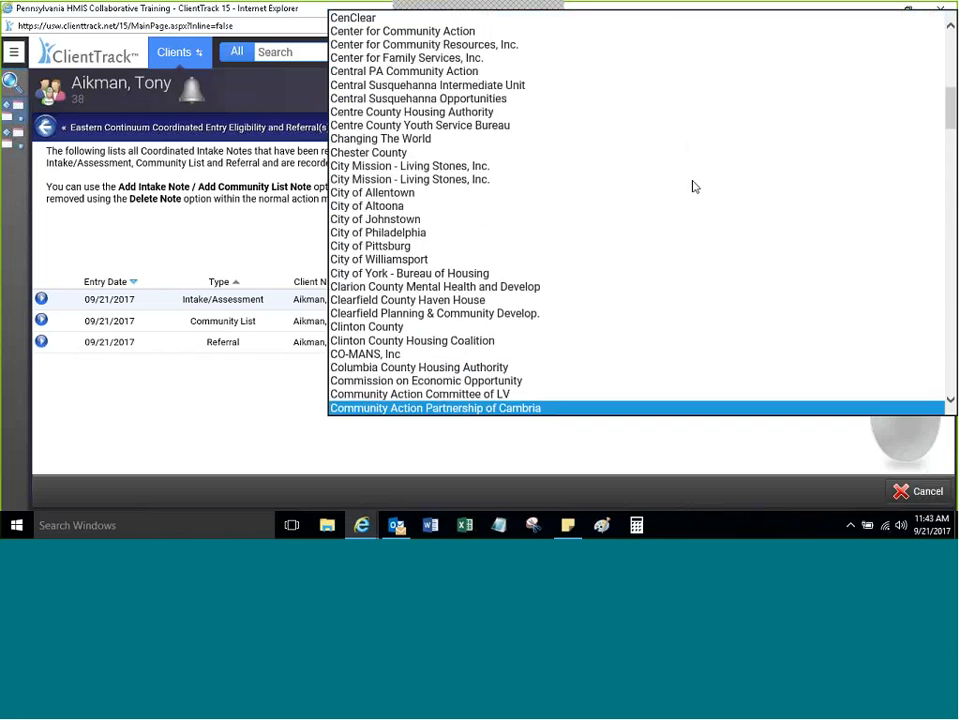
{"action": "key", "text": "Up"}
{"action": "key", "text": "Return"}
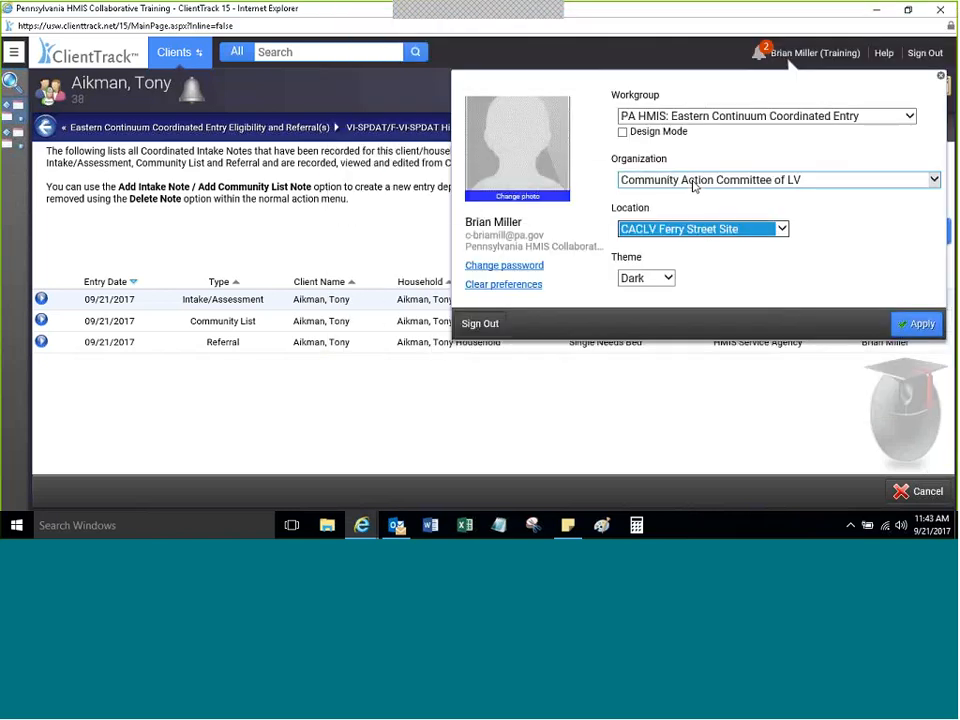
{"action": "left_click", "coordinate": [729, 274]}
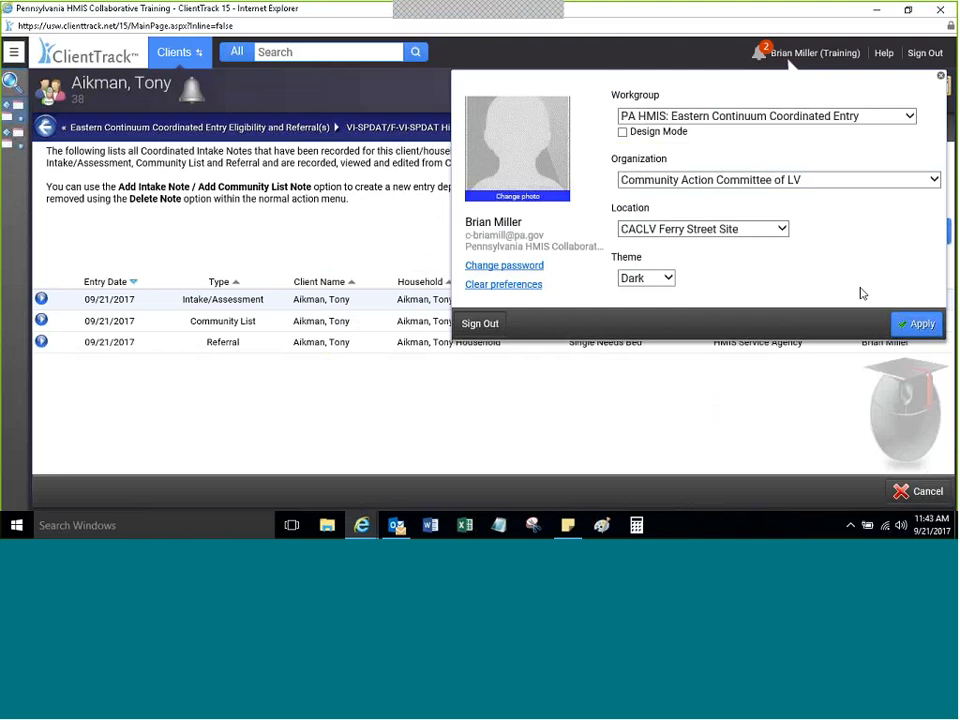
Step: Apply the Community Action Committee of LV organization and bring up the workspace switcher
{"action": "left_click", "coordinate": [916, 326]}
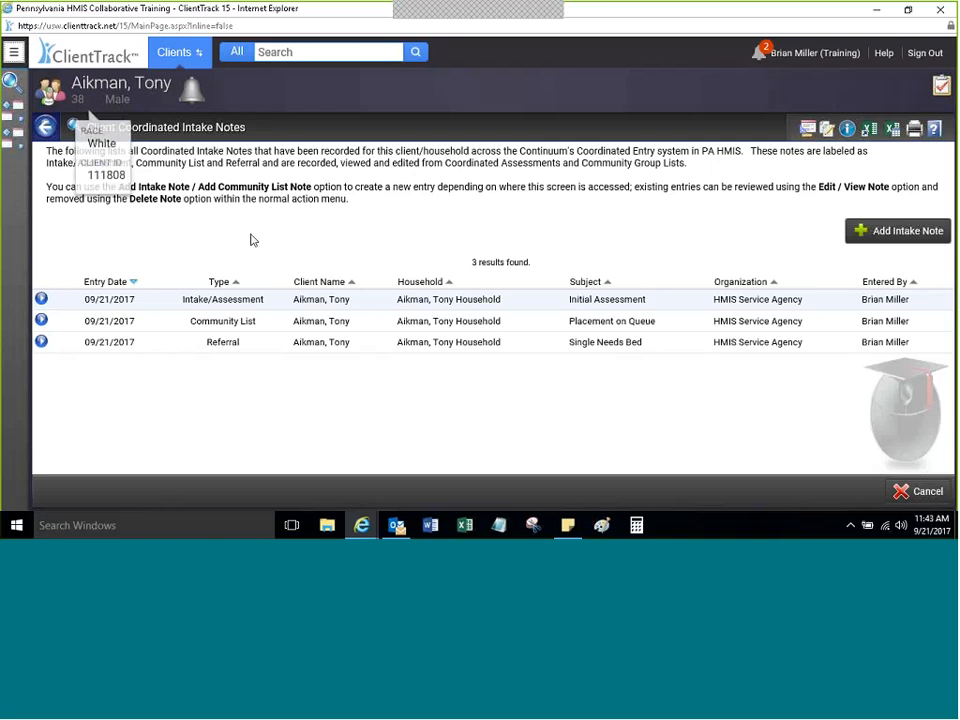
{"action": "left_click", "coordinate": [170, 61]}
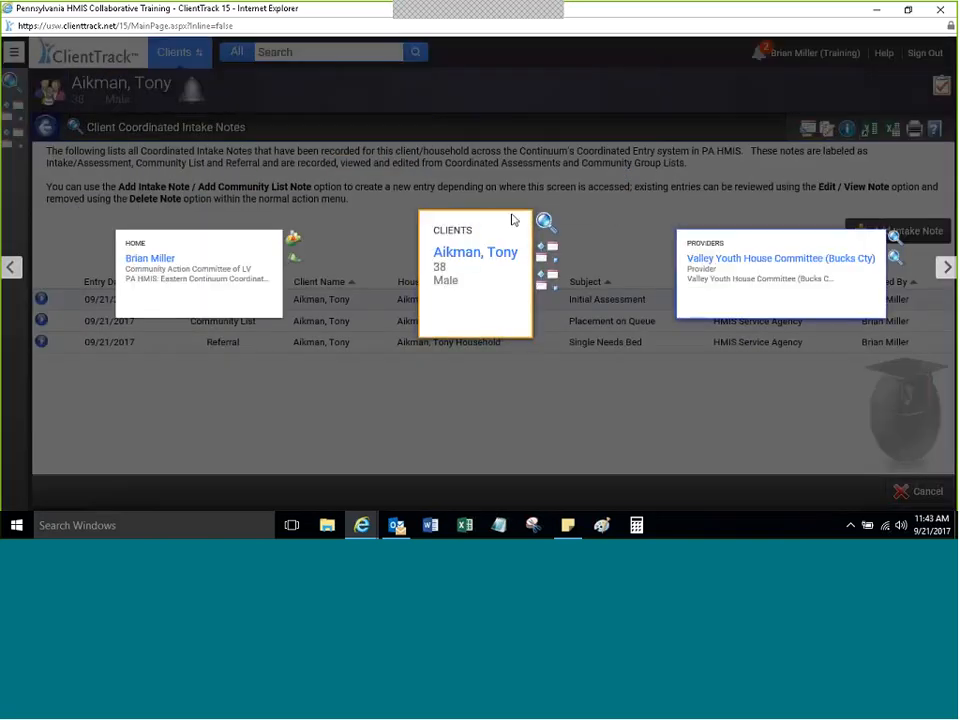
Step: Switch to the Providers workspace and load the Valley Youth House Committee (Bucks Cty) dashboard
{"action": "left_click", "coordinate": [465, 240]}
{"action": "left_click", "coordinate": [174, 52]}
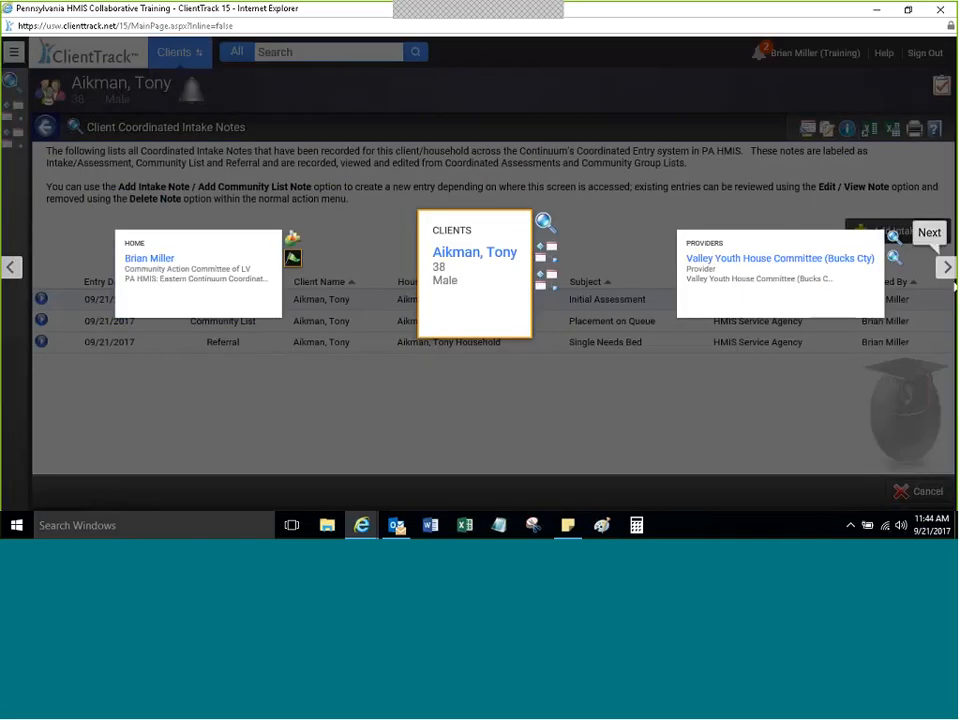
{"action": "left_click", "coordinate": [945, 272]}
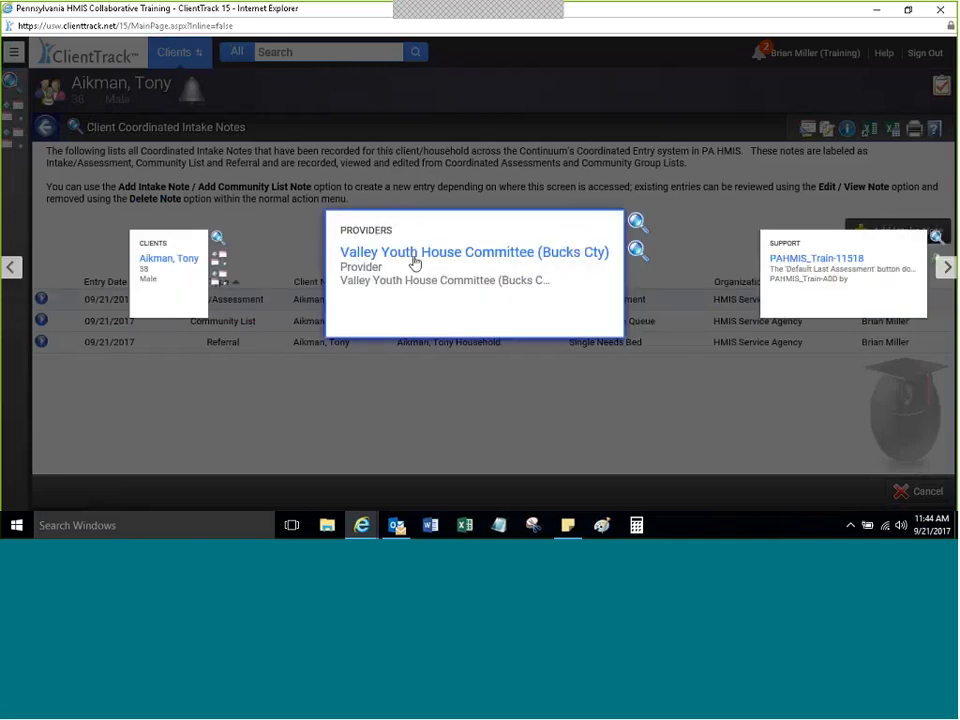
{"action": "left_click", "coordinate": [415, 259]}
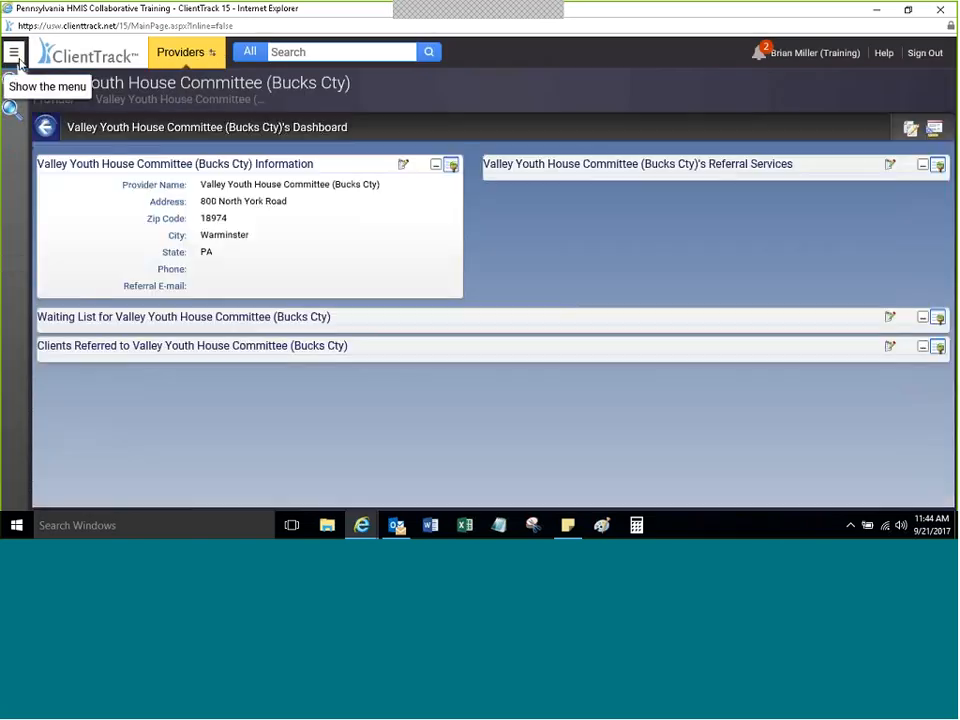
Step: Pin the Providers sidebar open and bring up Access Provider, listing Community Action Committee of LV
{"action": "left_click", "coordinate": [16, 56]}
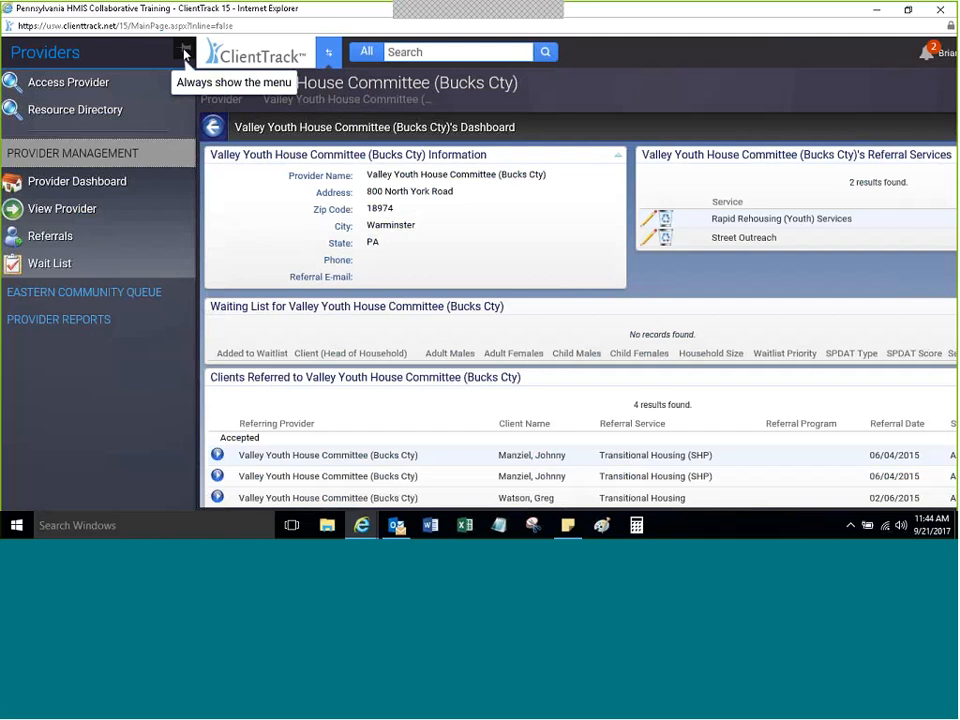
{"action": "left_click", "coordinate": [184, 52]}
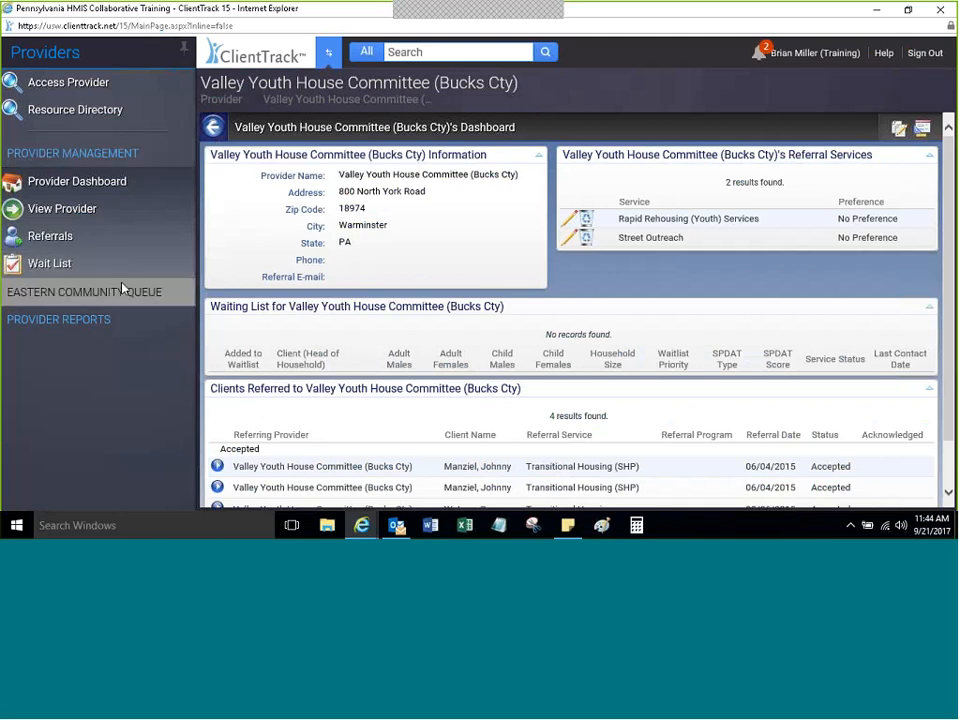
{"action": "left_click", "coordinate": [85, 319]}
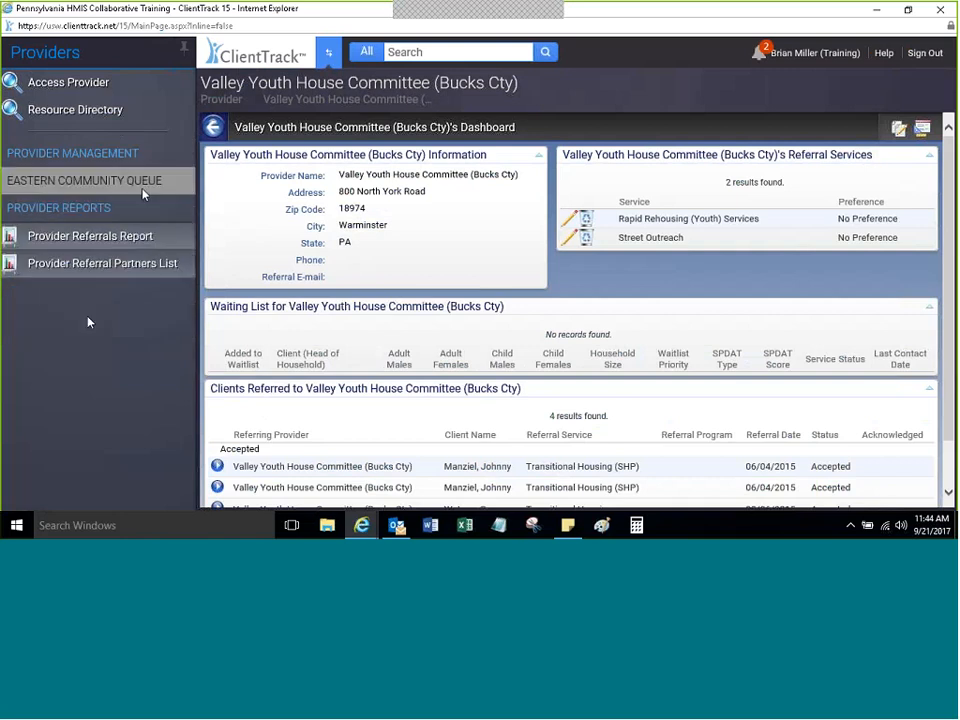
{"action": "left_click", "coordinate": [142, 184]}
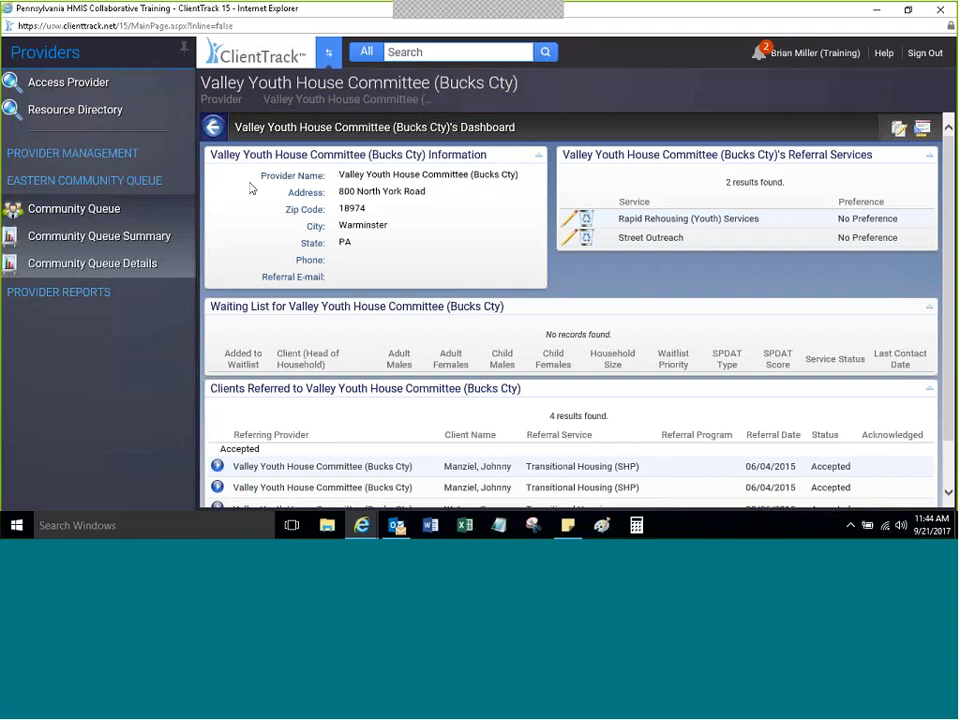
{"action": "left_click", "coordinate": [84, 88]}
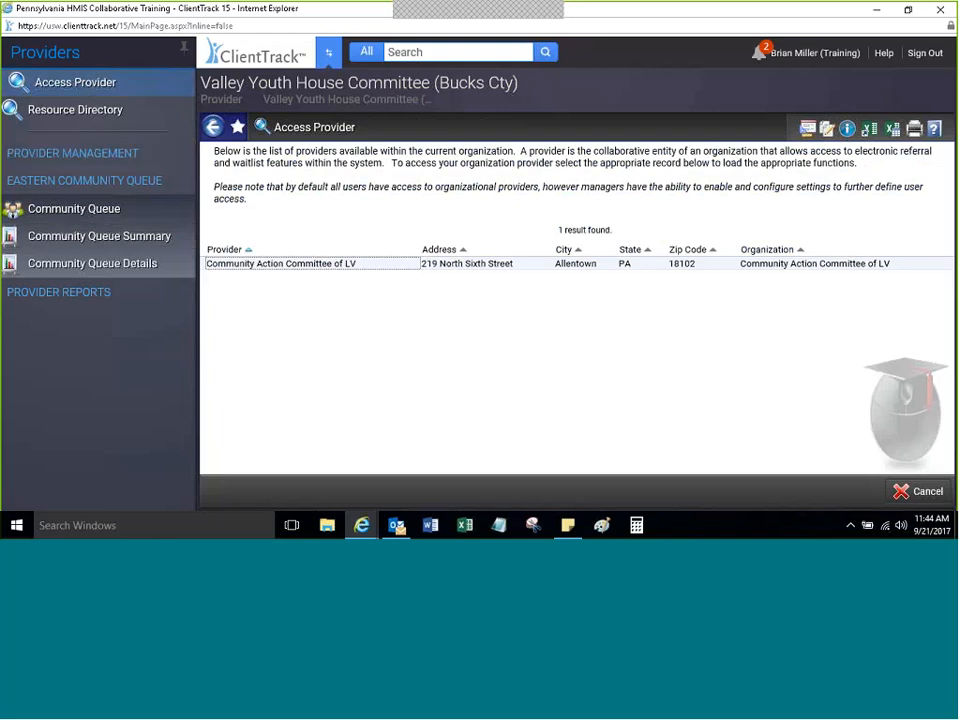
Step: Load the Community Action Committee of LV dashboard from the Access Provider list
{"action": "left_click", "coordinate": [60, 92]}
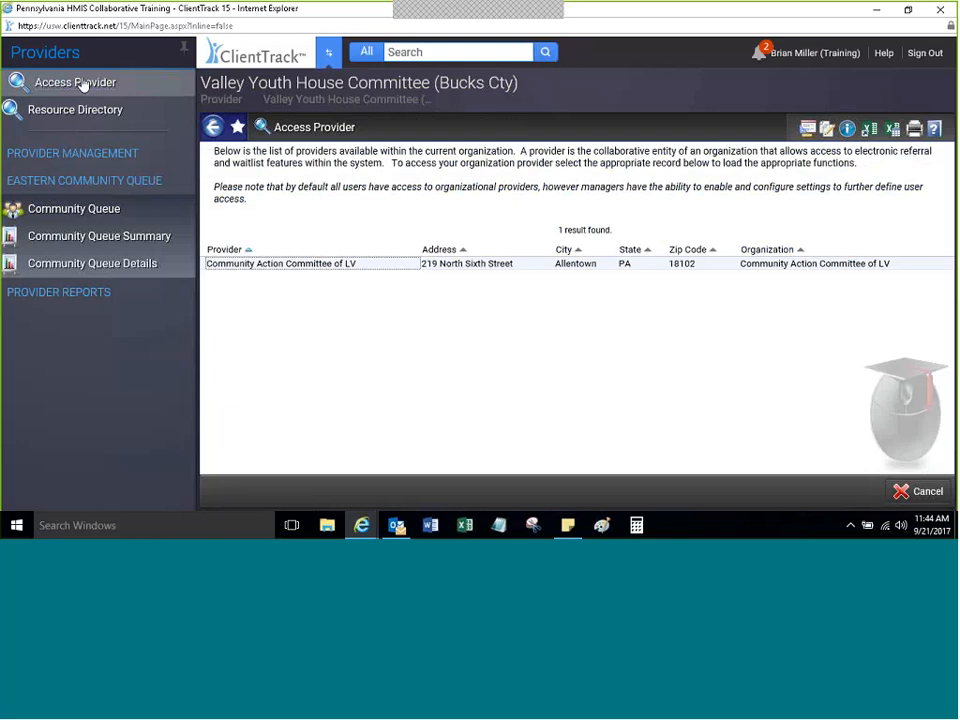
{"action": "left_click", "coordinate": [235, 268]}
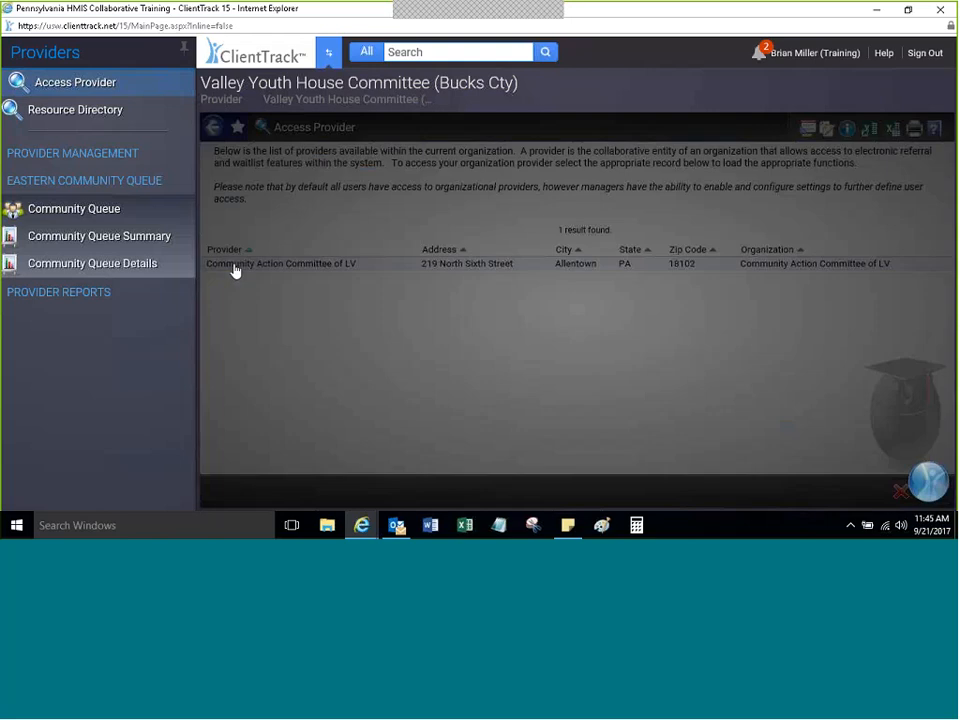
{"action": "left_click", "coordinate": [235, 266]}
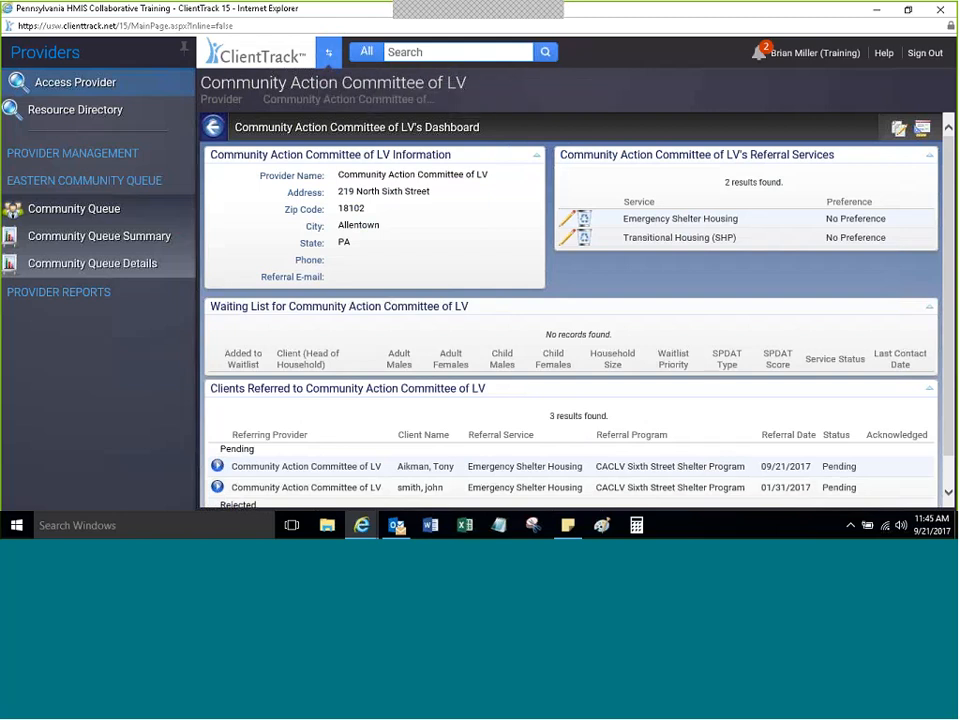
{"action": "left_click", "coordinate": [66, 153]}
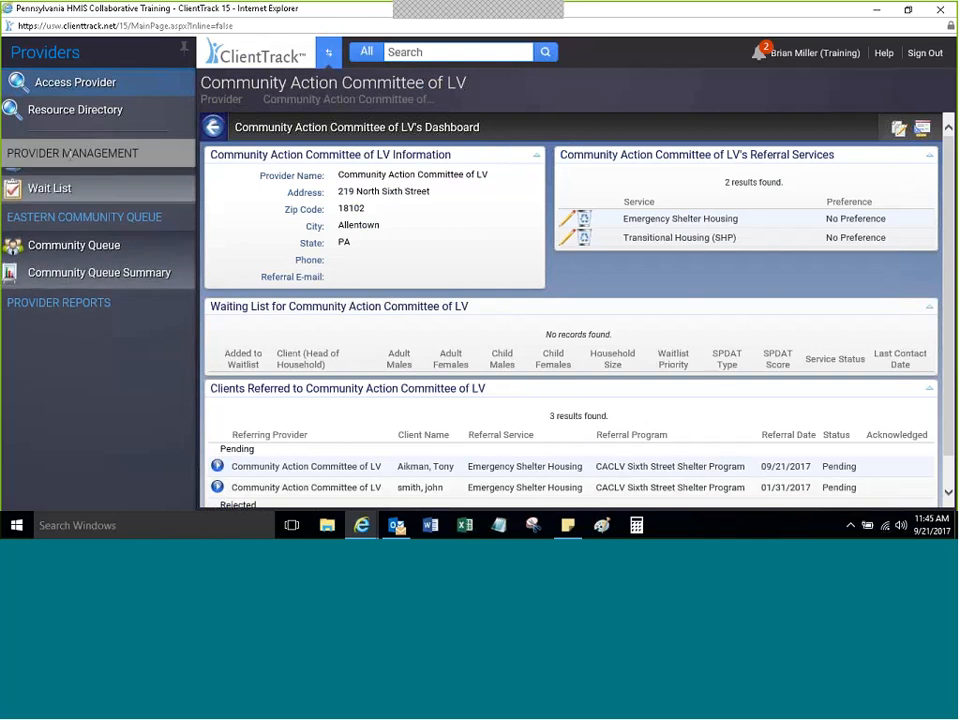
{"action": "left_click", "coordinate": [80, 292]}
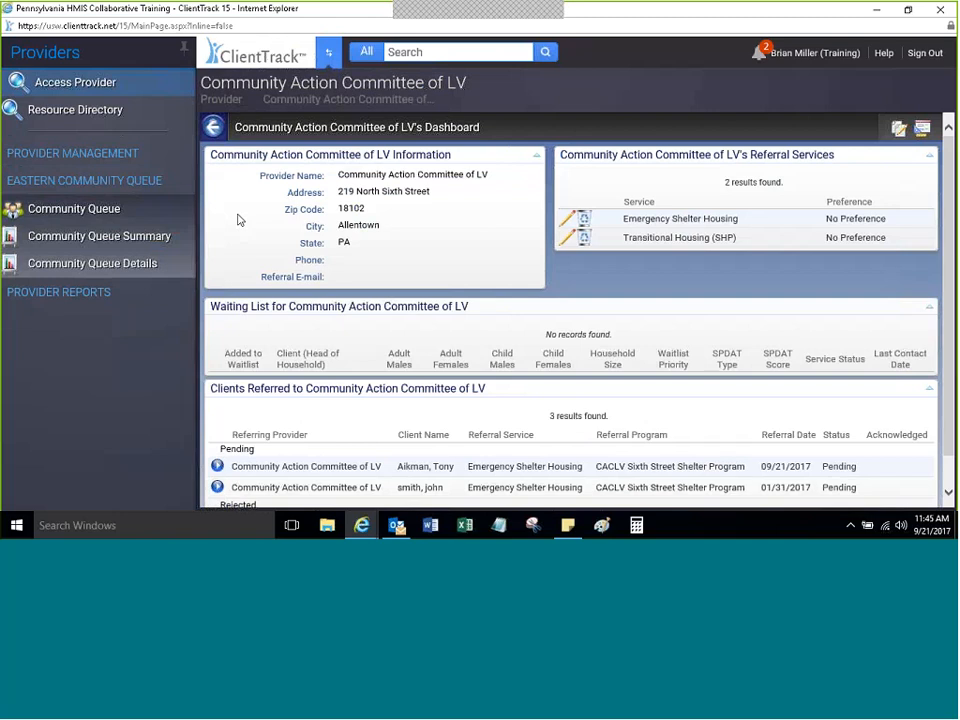
{"action": "left_click", "coordinate": [115, 153]}
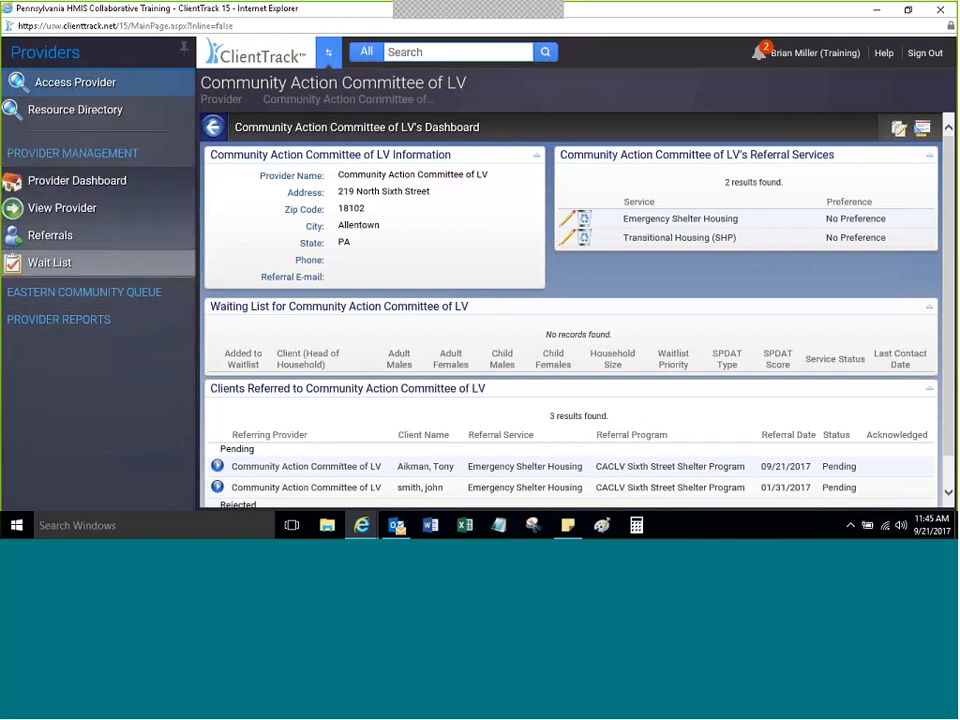
{"action": "left_click", "coordinate": [110, 301]}
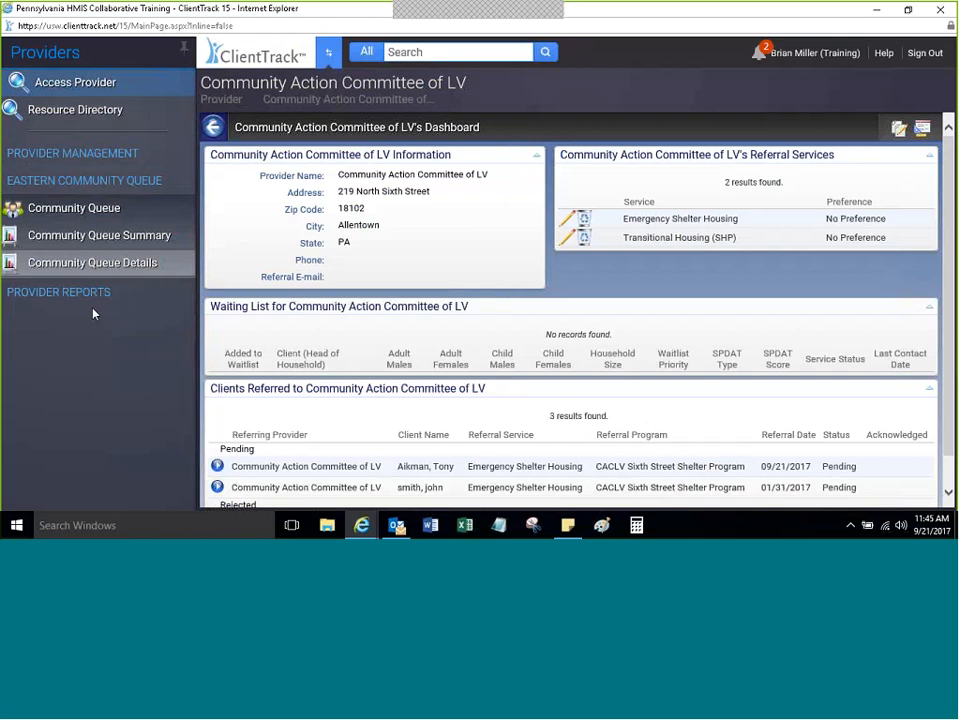
{"action": "left_click", "coordinate": [93, 301]}
{"action": "left_click", "coordinate": [100, 180]}
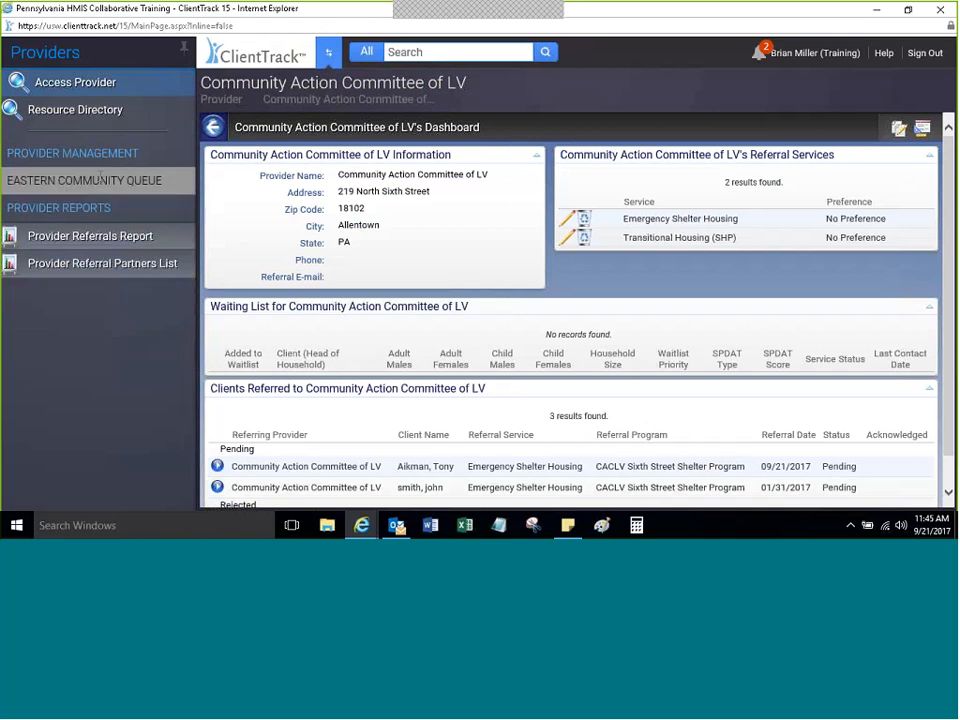
{"action": "left_click", "coordinate": [103, 155]}
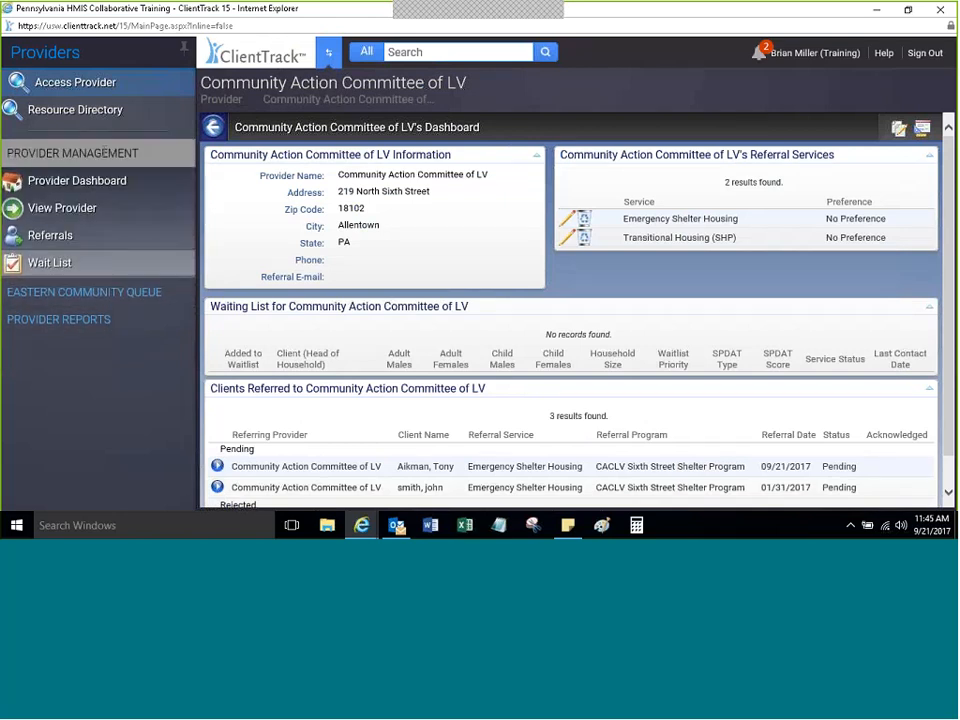
{"action": "left_click", "coordinate": [110, 292]}
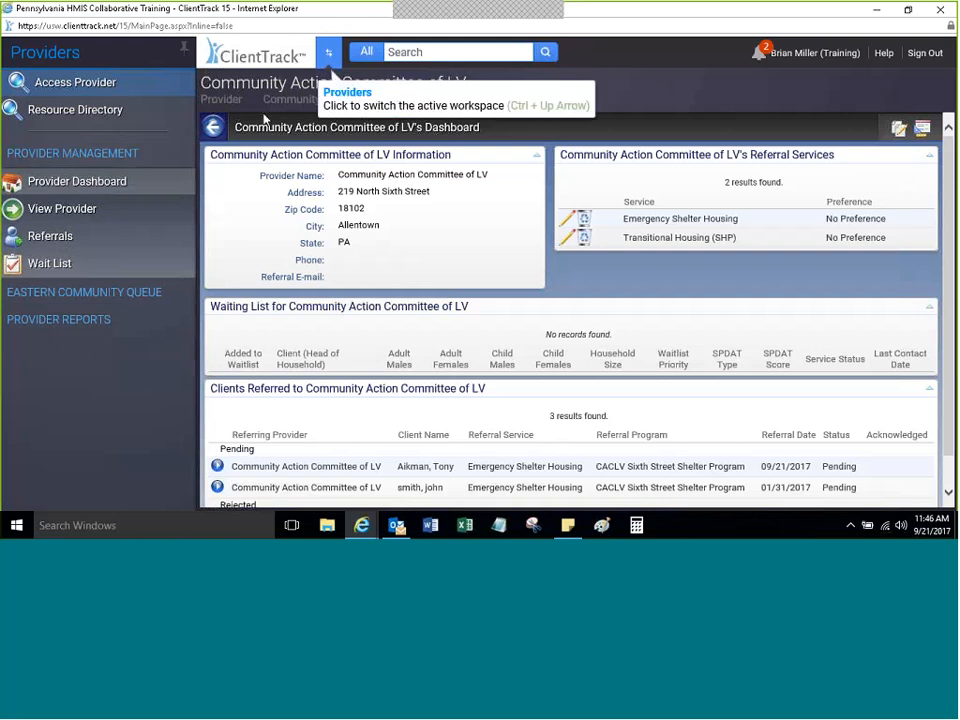
Step: Open Referrals and filter to Incoming Referrals with Pending status
{"action": "left_click", "coordinate": [60, 237]}
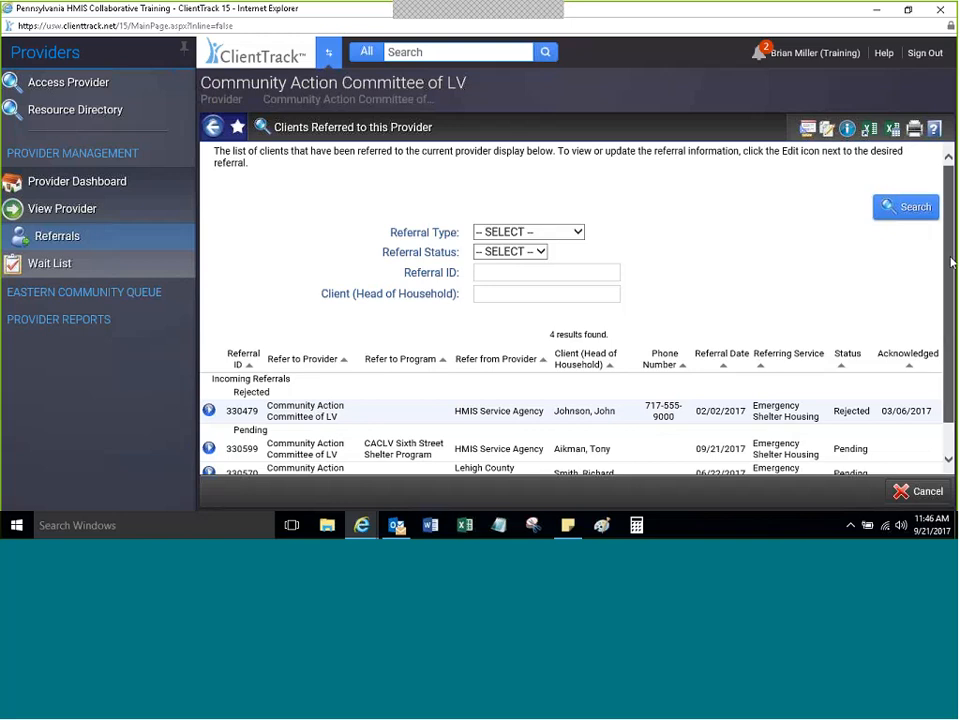
{"action": "scroll", "coordinate": [928, 413], "scroll_direction": "down", "scroll_amount": 1}
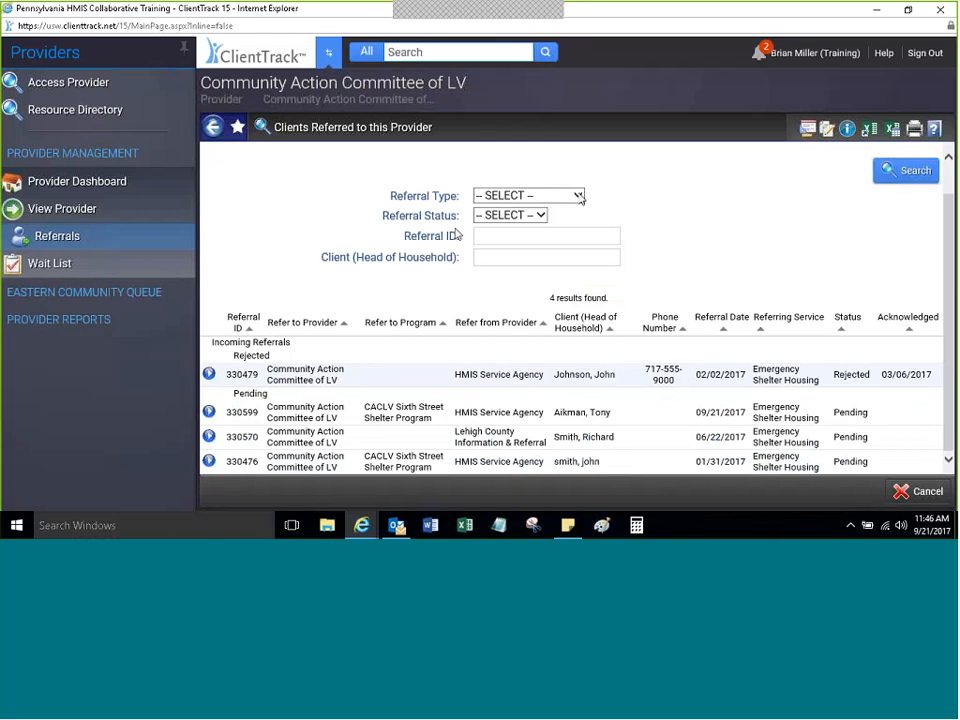
{"action": "left_click", "coordinate": [580, 198]}
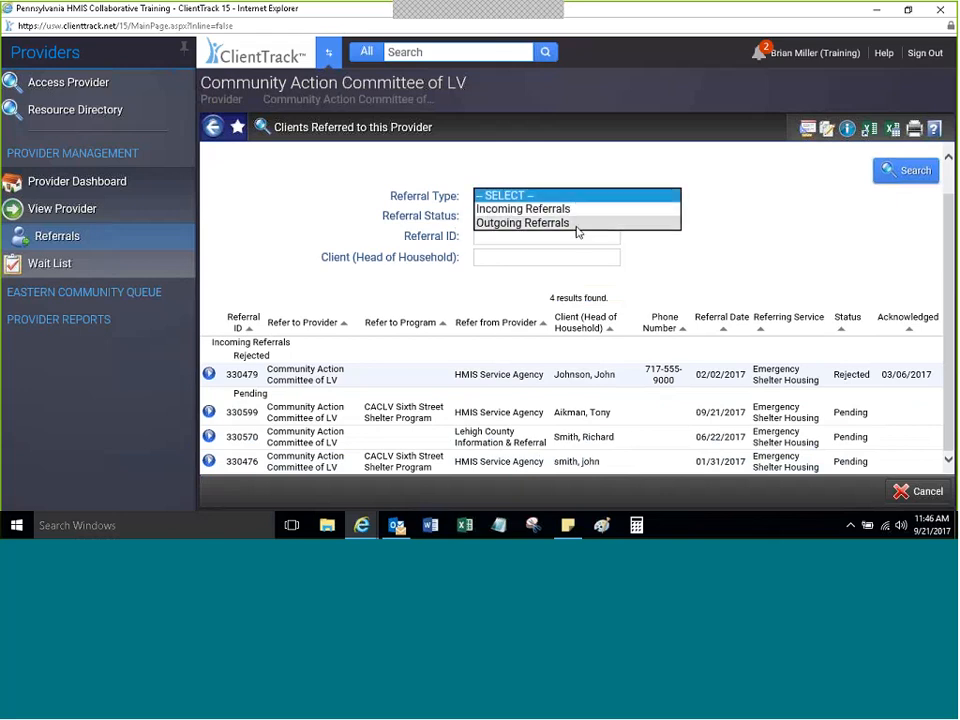
{"action": "left_click", "coordinate": [525, 209]}
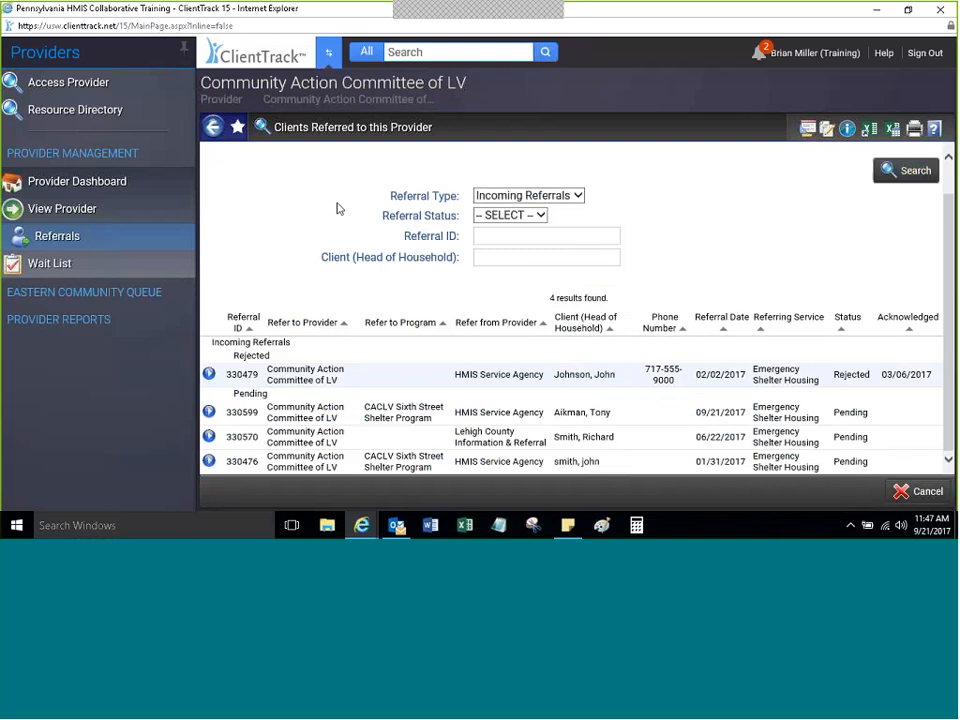
{"action": "left_click", "coordinate": [533, 215]}
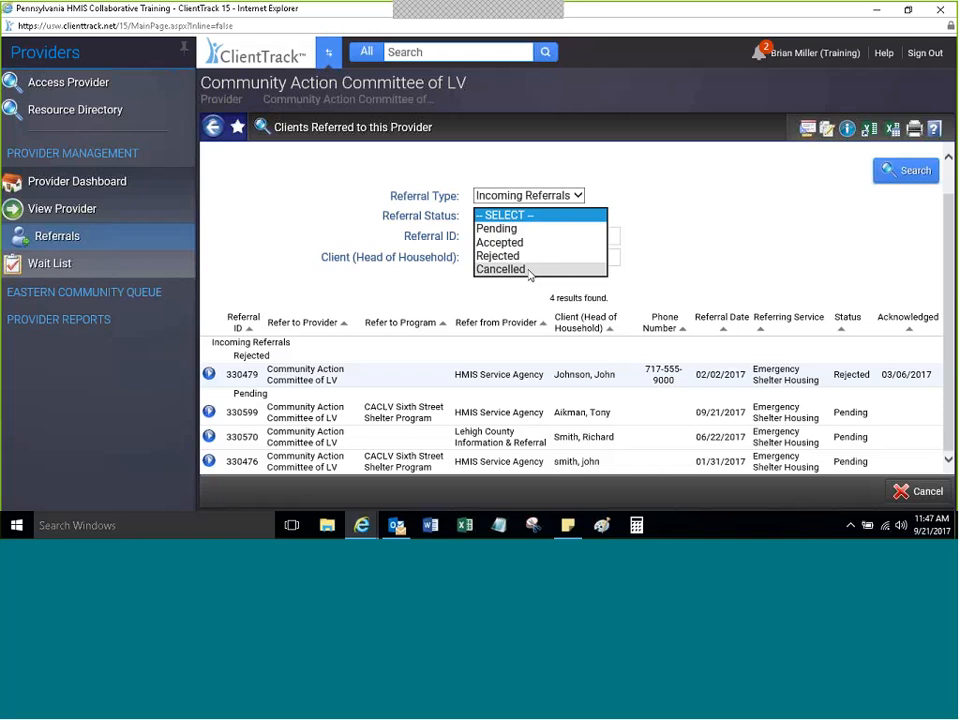
{"action": "left_click", "coordinate": [525, 229]}
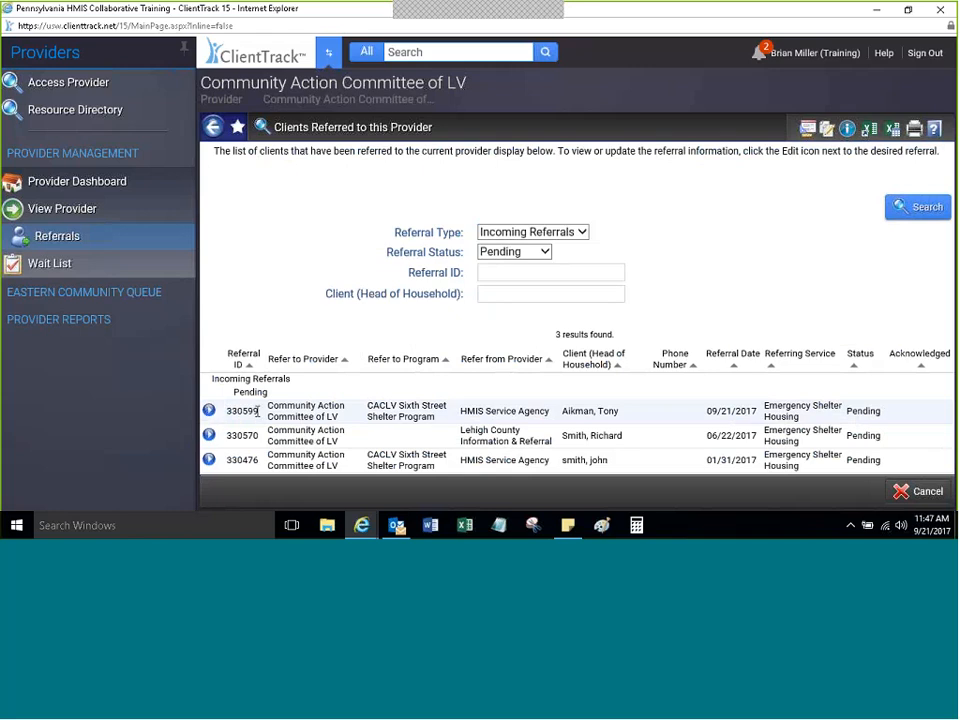
Step: Choose Accept/Reject Referral for the first referral, dated 09/21/2017
{"action": "left_click_drag", "start_coordinate": [562, 410], "coordinate": [674, 427]}
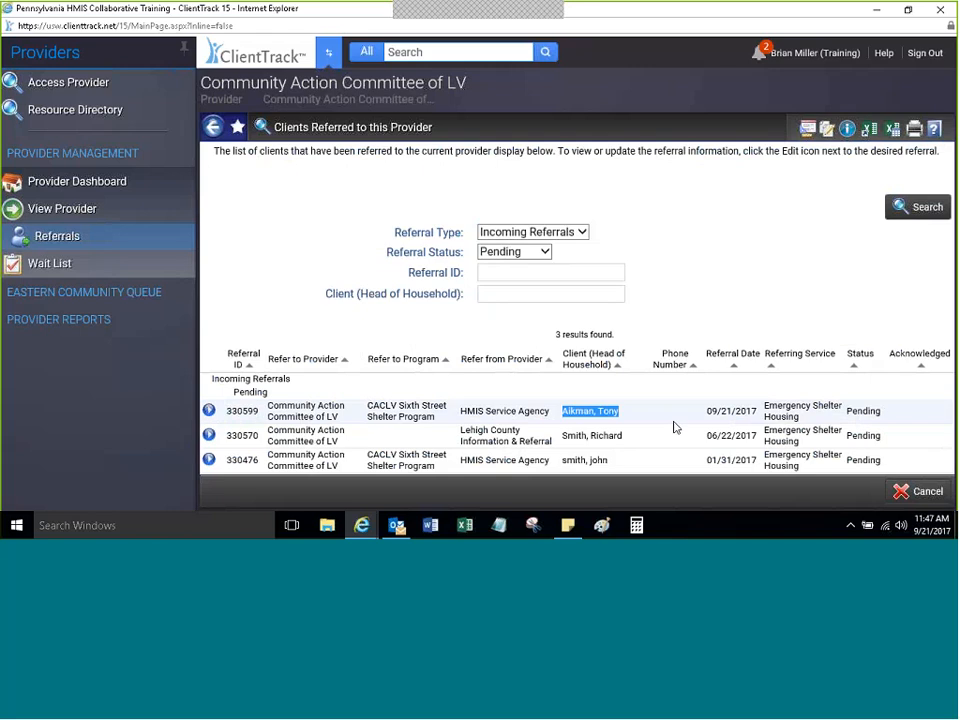
{"action": "left_click", "coordinate": [297, 410]}
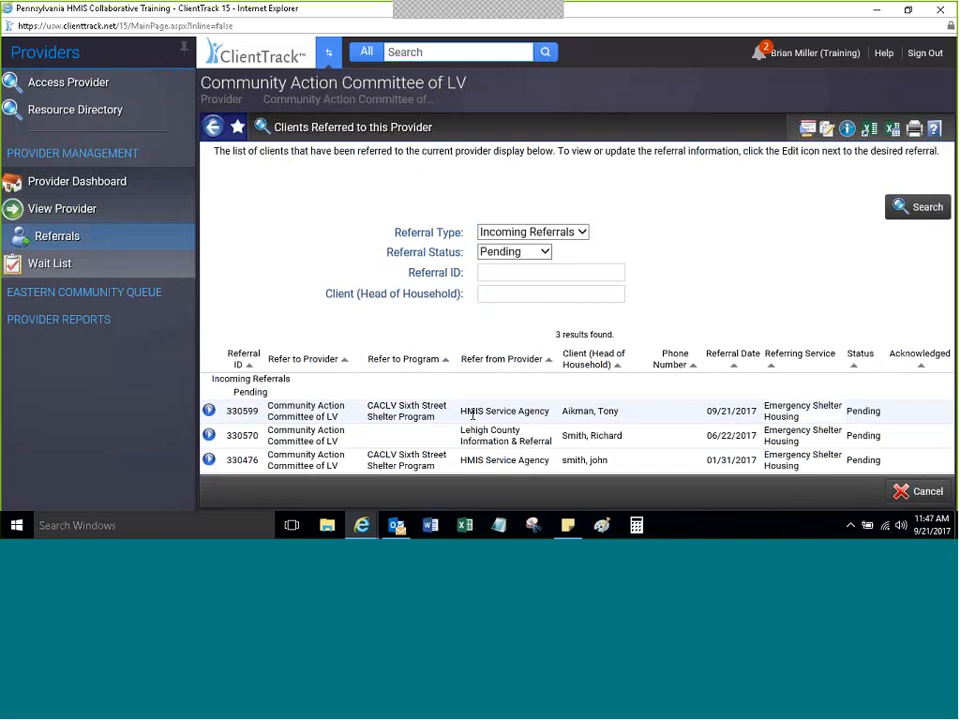
{"action": "left_click", "coordinate": [209, 411]}
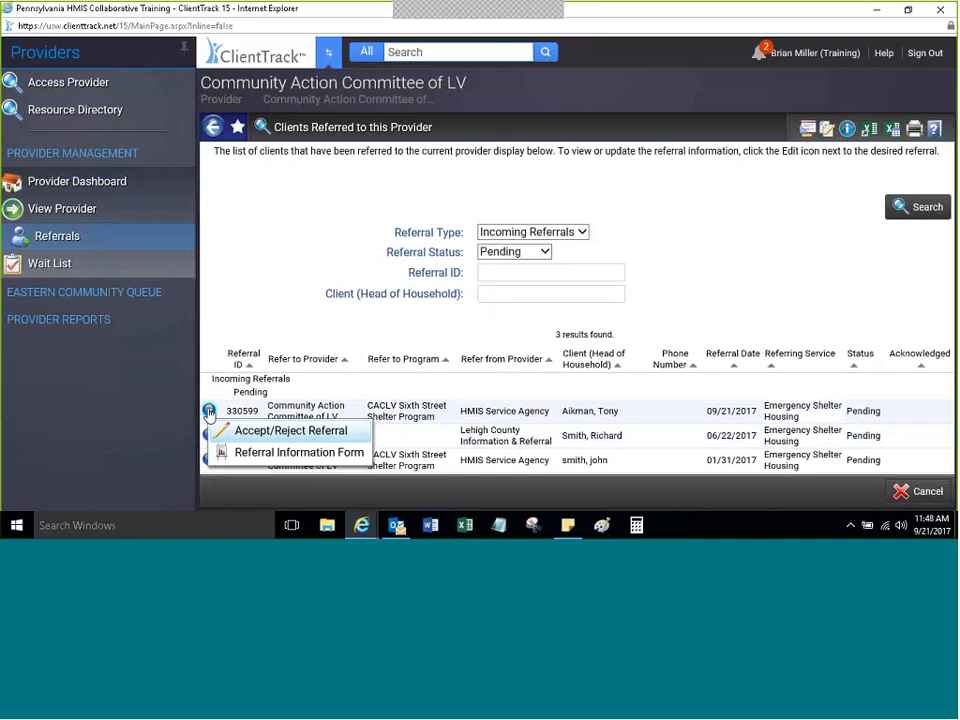
{"action": "left_click", "coordinate": [290, 430]}
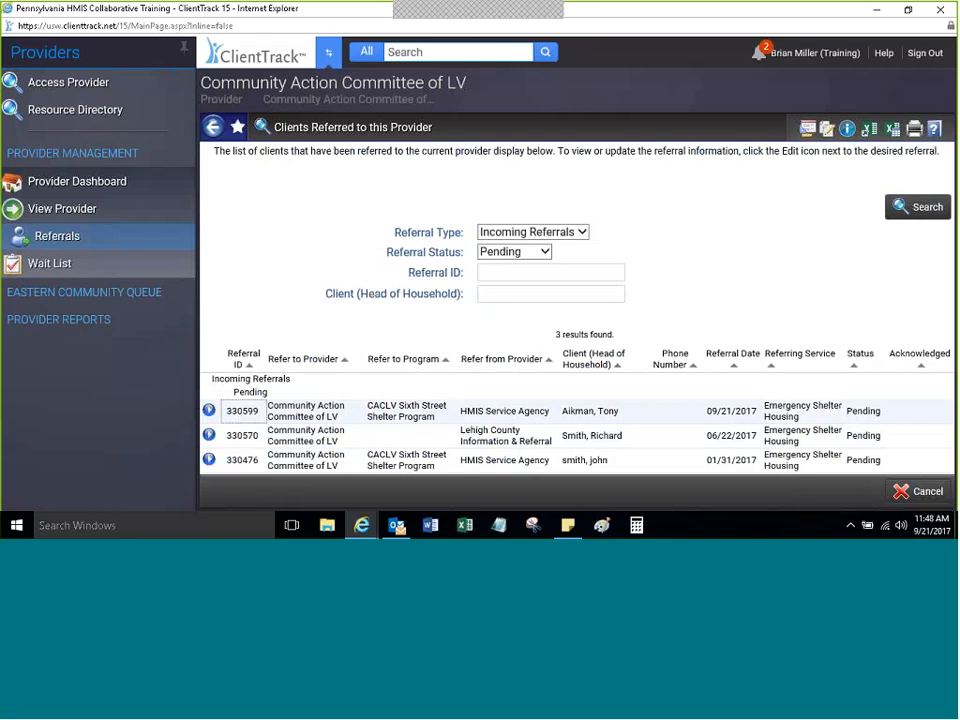
{"action": "left_click", "coordinate": [208, 436]}
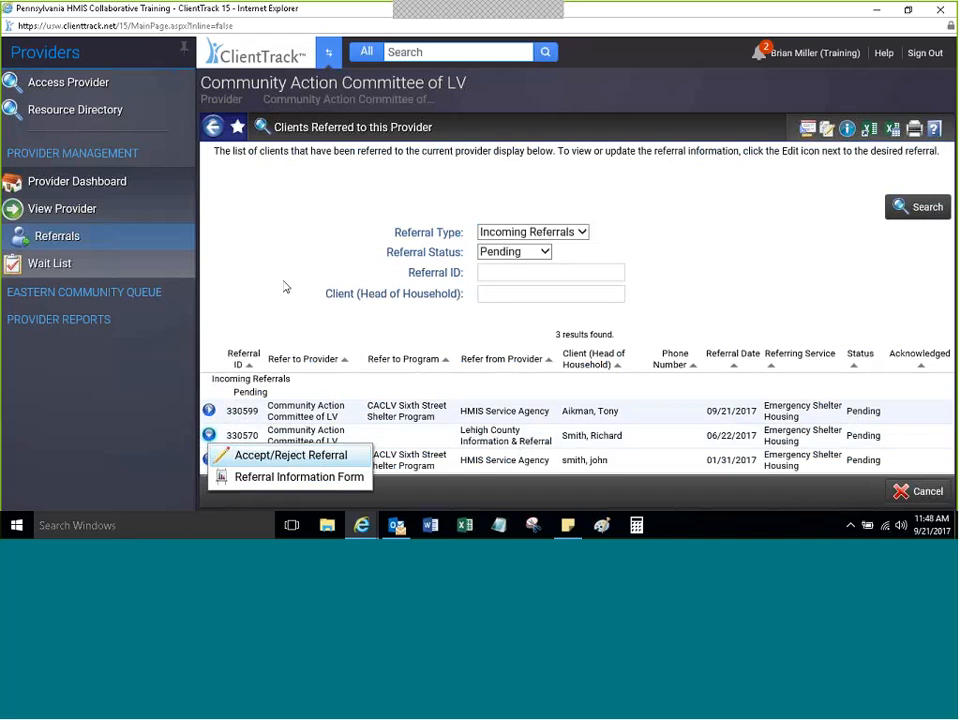
{"action": "left_click", "coordinate": [209, 411]}
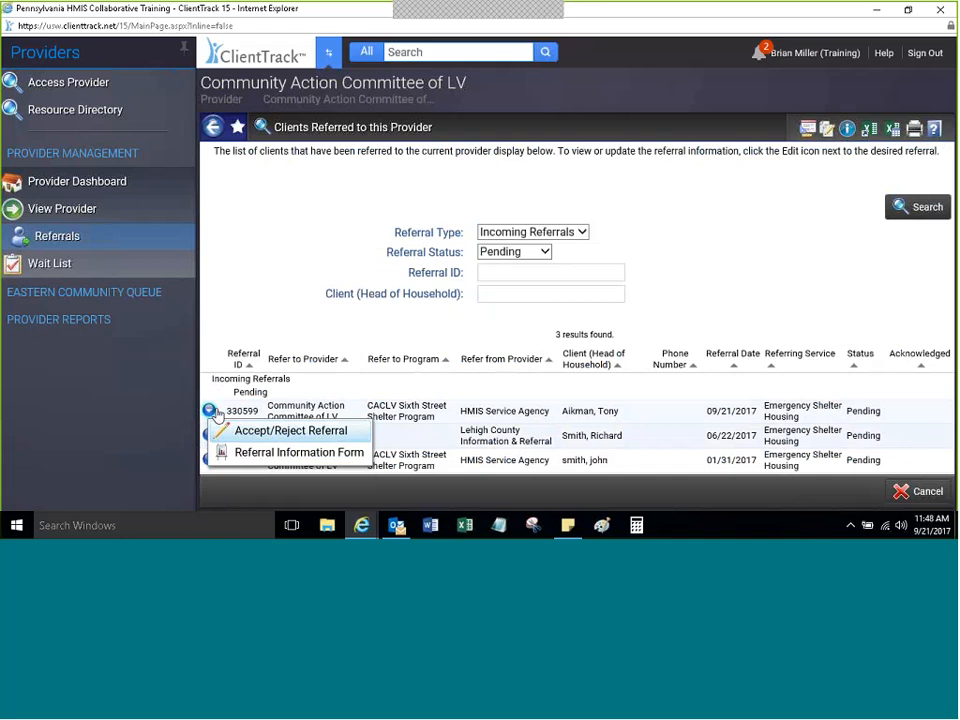
{"action": "left_click", "coordinate": [290, 431]}
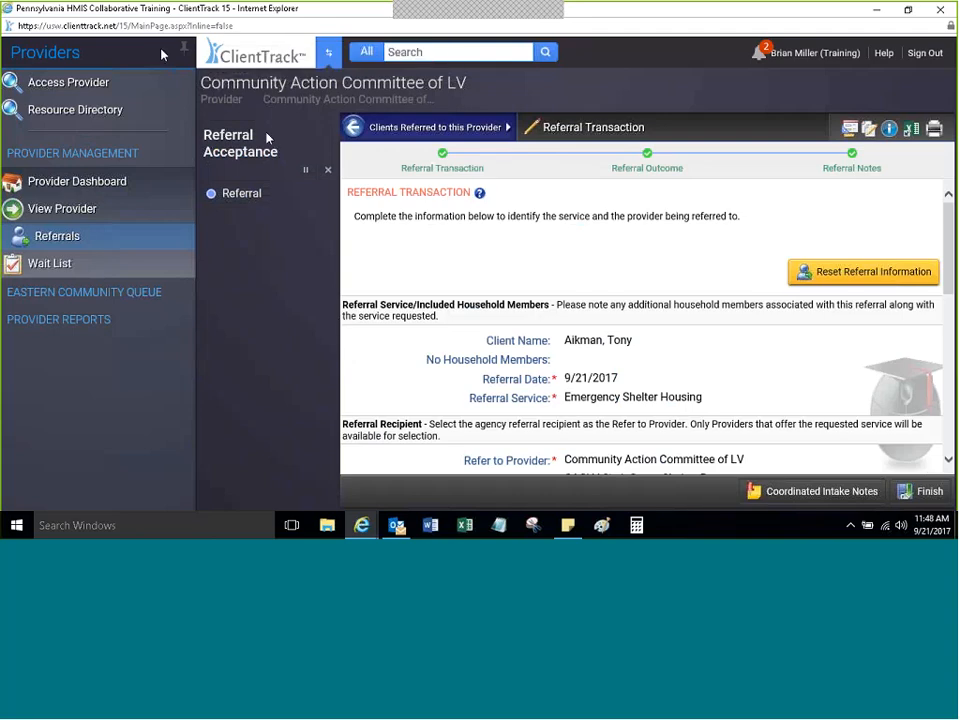
Step: Unpin the Providers sidebar and scroll the referral form down to Referral Outcome
{"action": "left_click", "coordinate": [186, 50]}
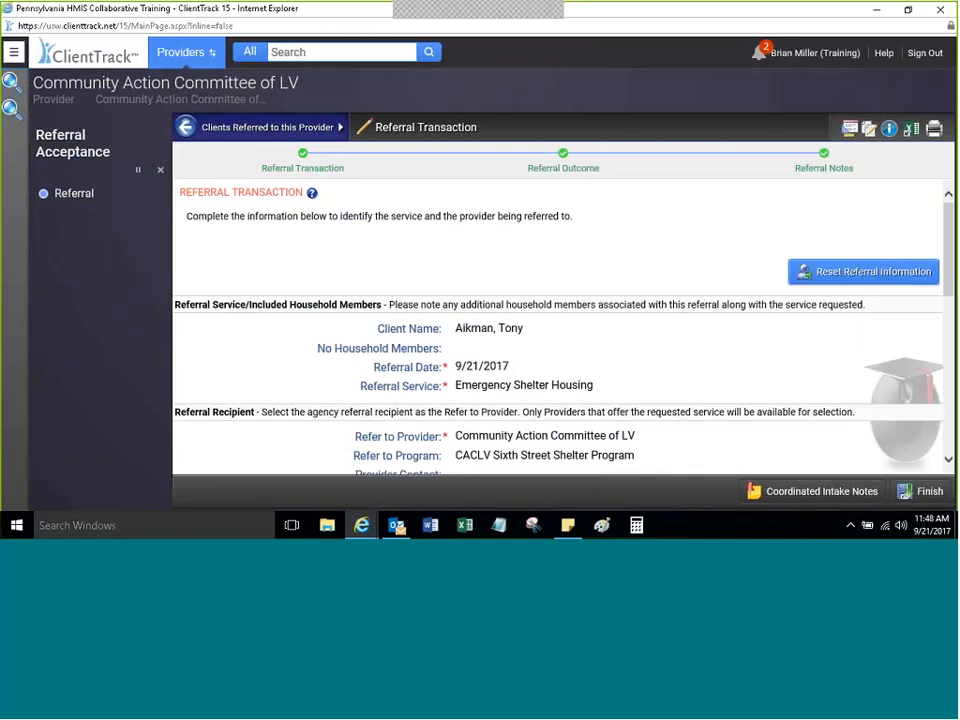
{"action": "scroll", "coordinate": [945, 283], "scroll_direction": "down", "scroll_amount": 3}
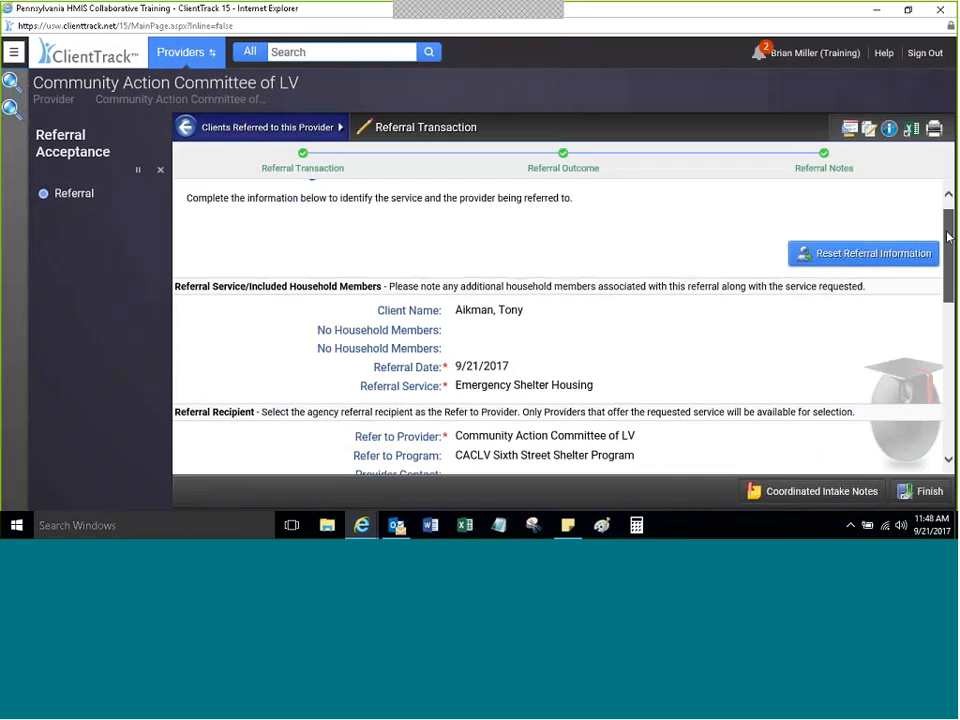
{"action": "scroll", "coordinate": [945, 283], "scroll_direction": "down", "scroll_amount": 1}
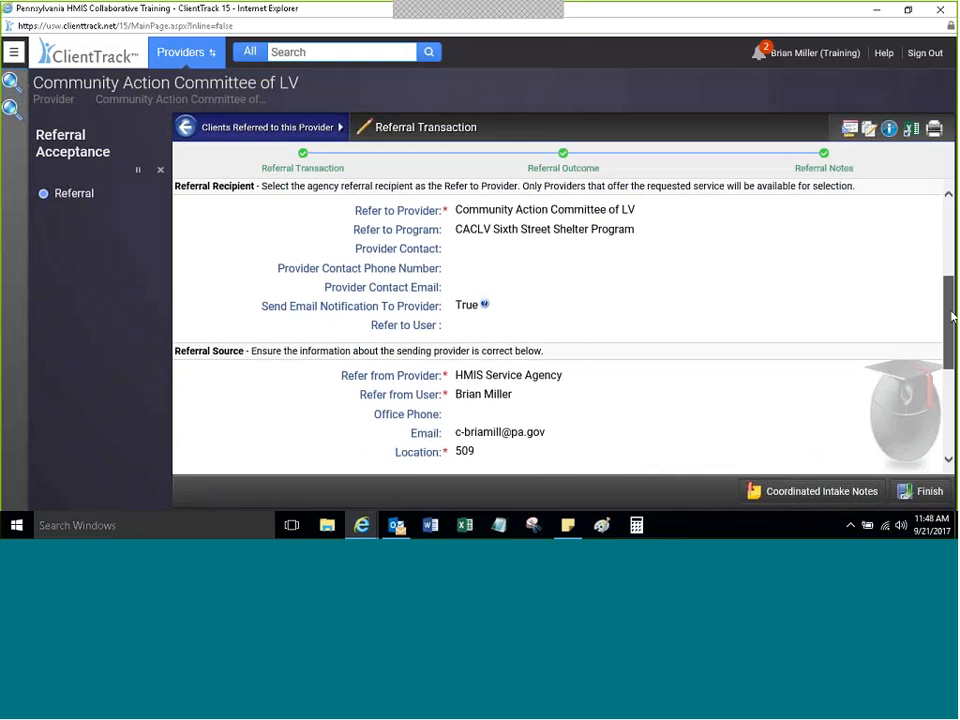
{"action": "scroll", "coordinate": [933, 360], "scroll_direction": "down", "scroll_amount": 2}
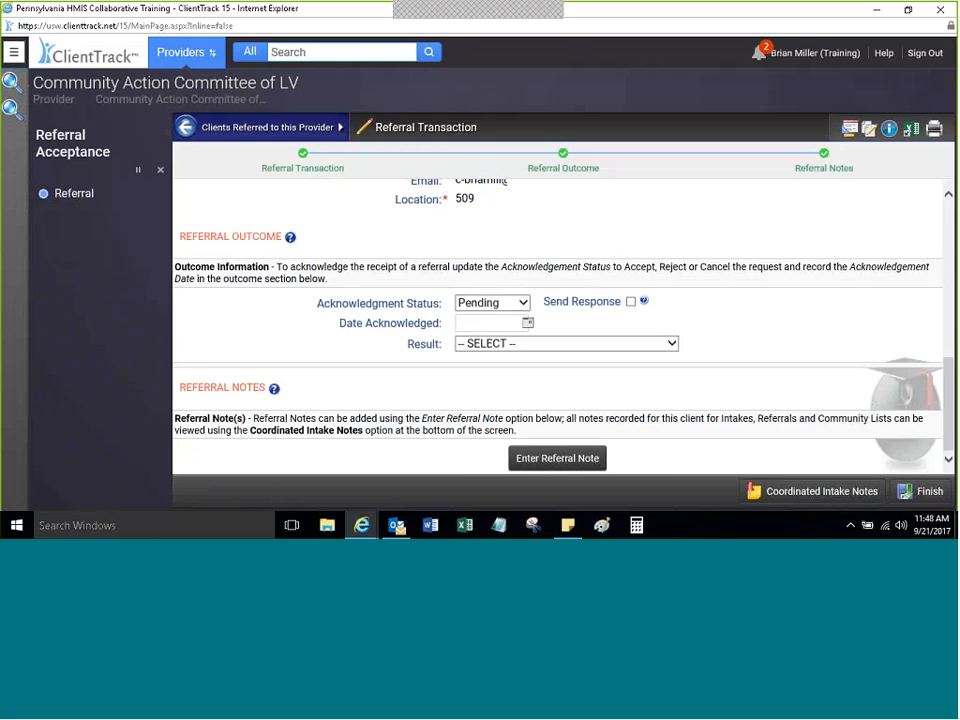
Step: Switch Acknowledgment Status between Accepted and Rejected, leaving Send Response ticked
{"action": "left_click", "coordinate": [492, 303]}
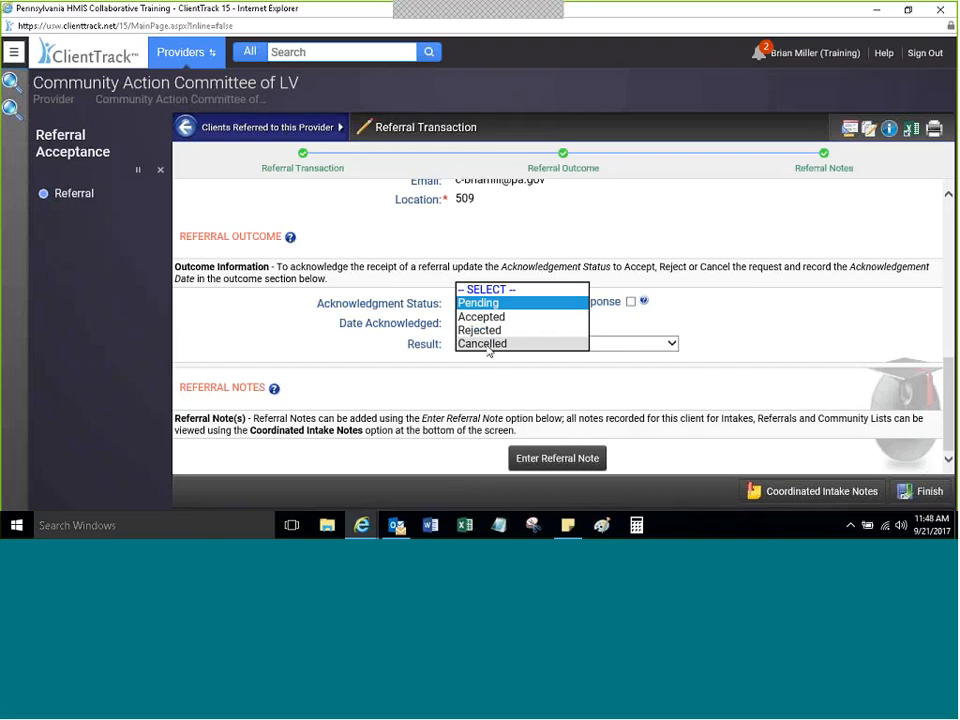
{"action": "left_click", "coordinate": [481, 316]}
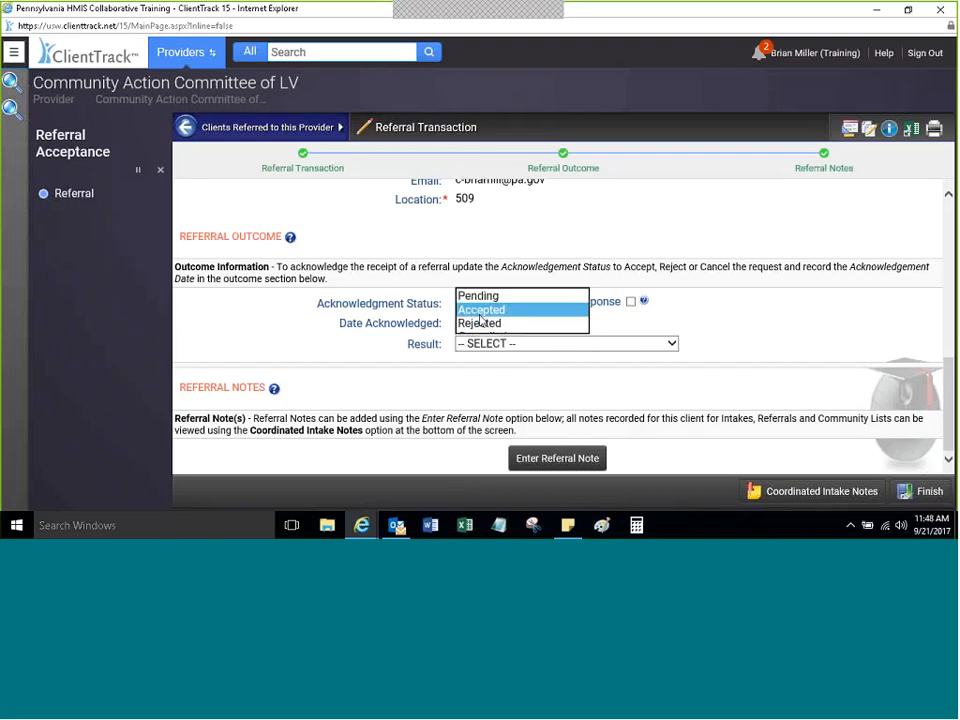
{"action": "left_click", "coordinate": [266, 321]}
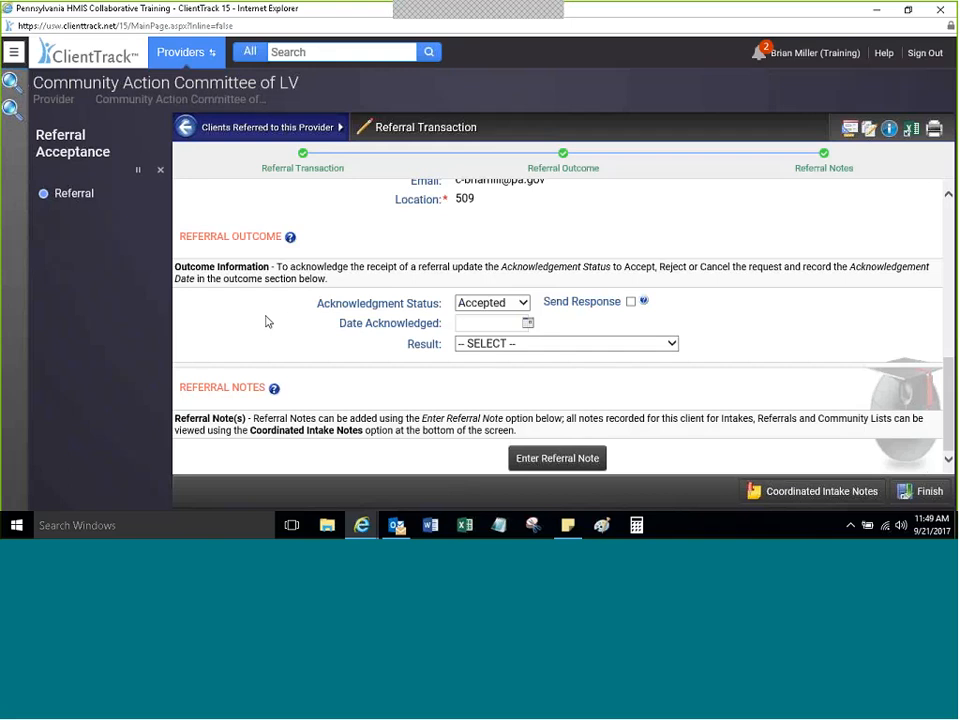
{"action": "scroll", "coordinate": [266, 321], "scroll_direction": "up", "scroll_amount": 6}
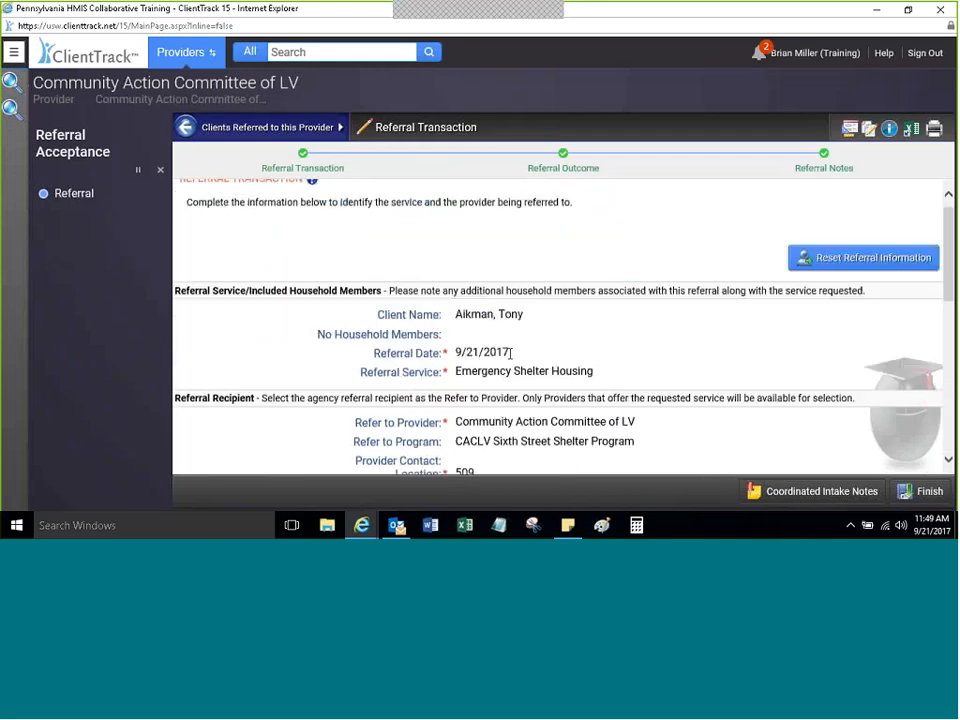
{"action": "scroll", "coordinate": [511, 353], "scroll_direction": "up", "scroll_amount": 1}
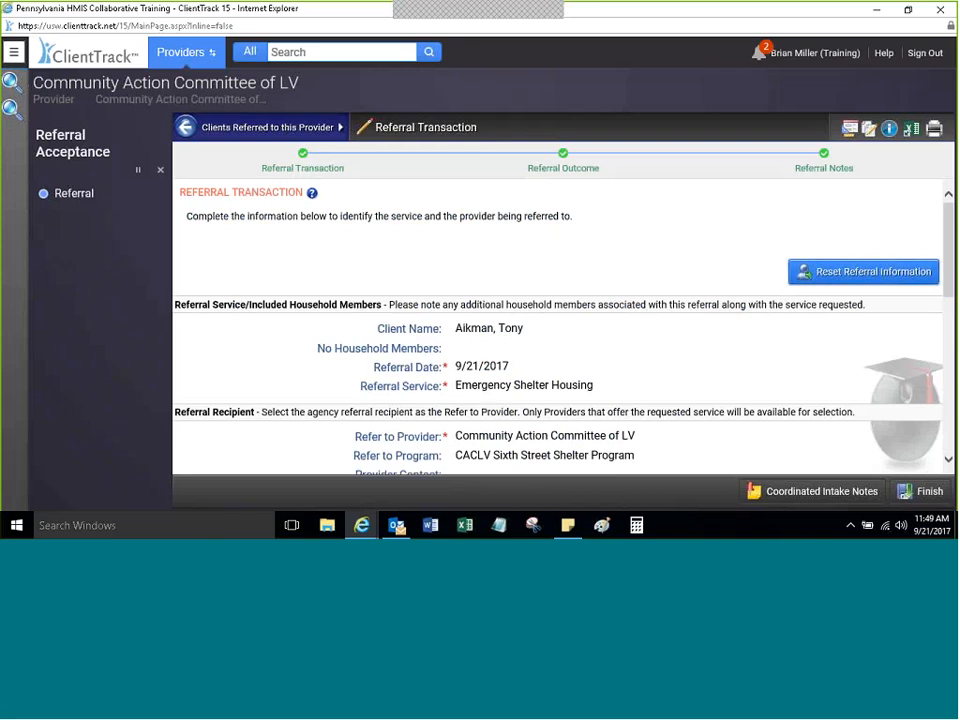
{"action": "scroll", "coordinate": [557, 330], "scroll_direction": "down", "scroll_amount": 5}
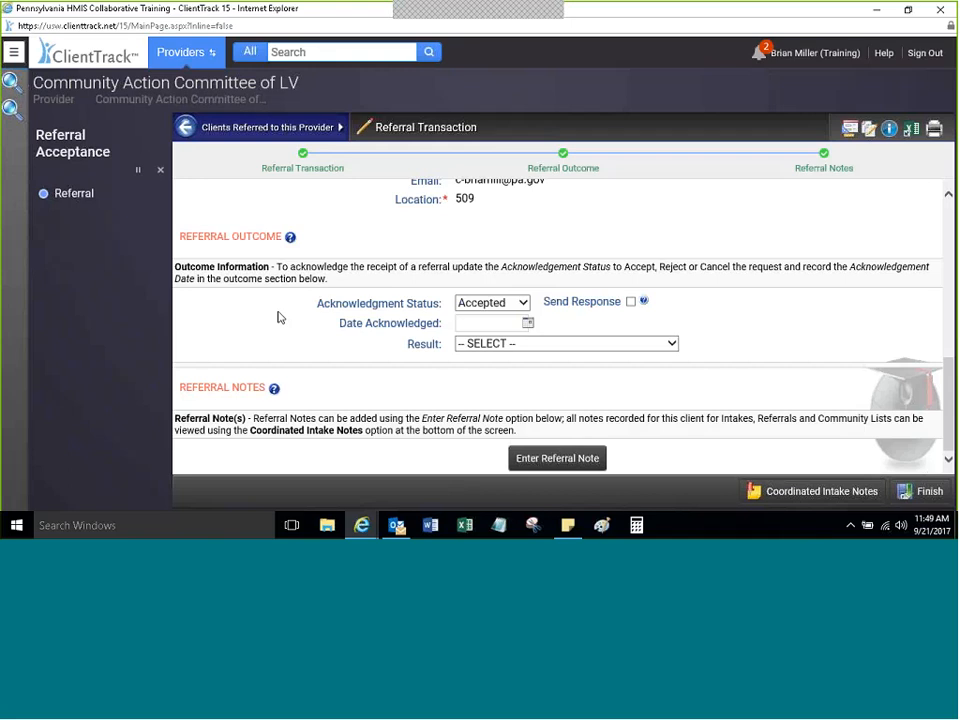
{"action": "left_click", "coordinate": [491, 313]}
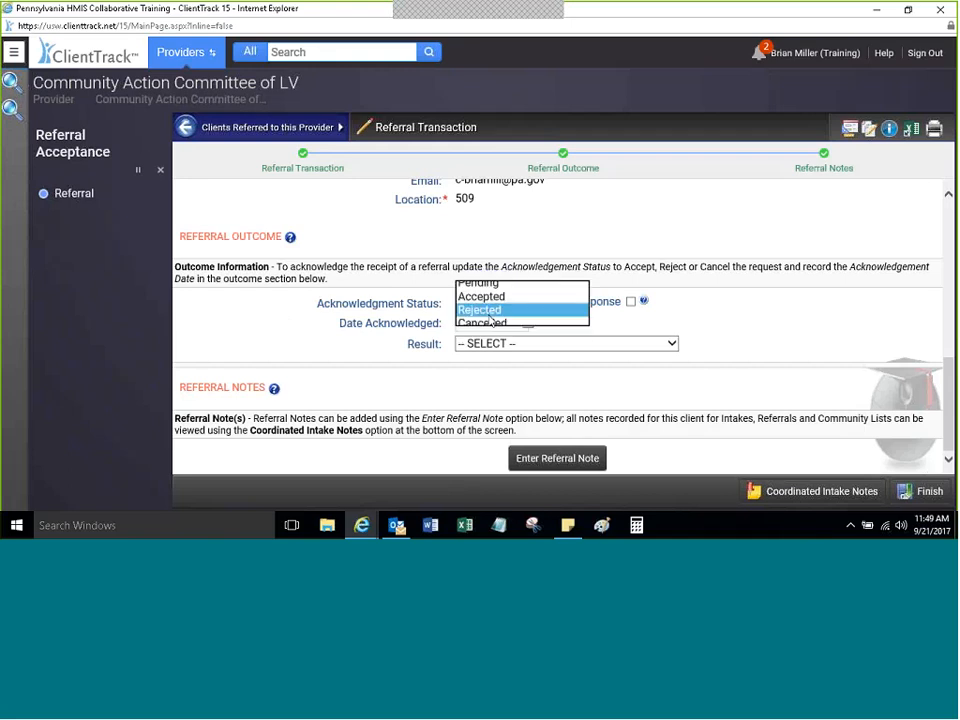
{"action": "left_click", "coordinate": [491, 311]}
{"action": "left_click", "coordinate": [300, 304]}
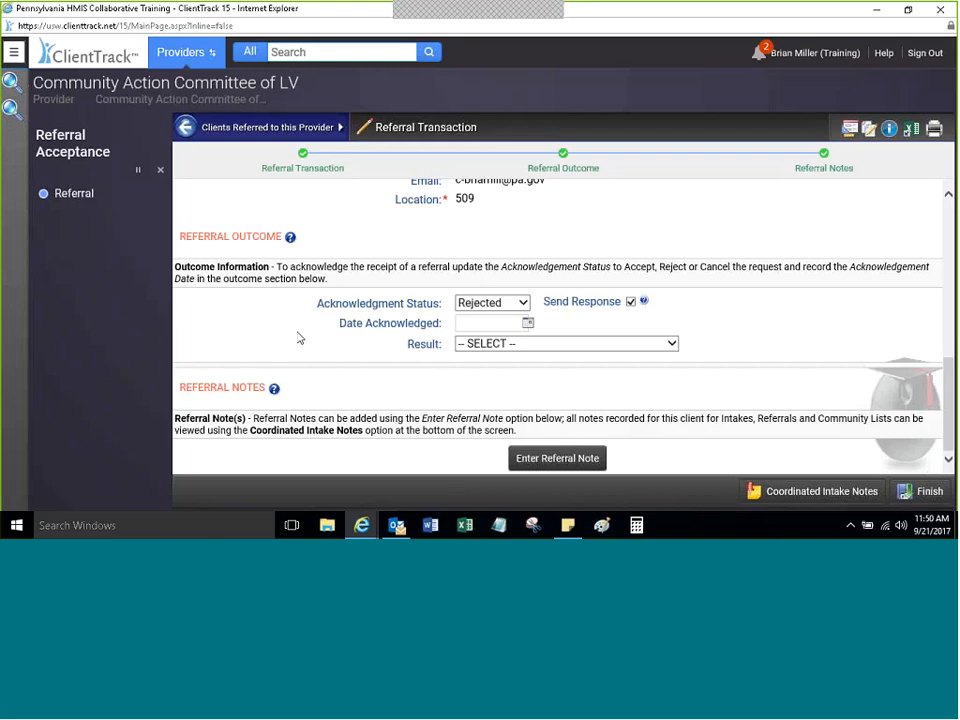
{"action": "left_click", "coordinate": [475, 321]}
{"action": "left_click", "coordinate": [476, 303]}
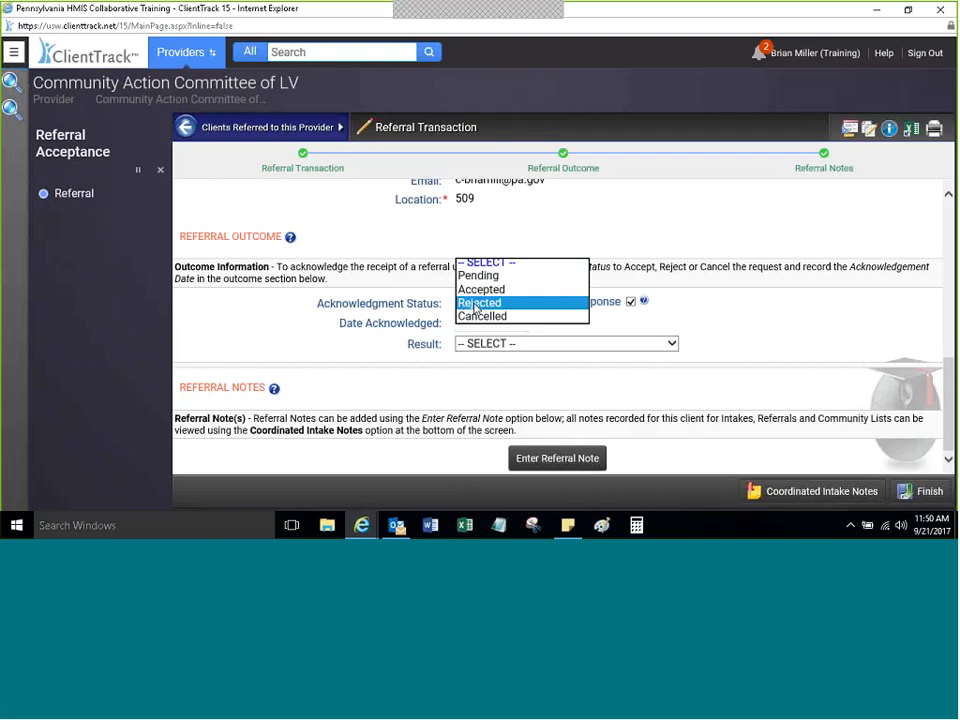
{"action": "left_click", "coordinate": [481, 289]}
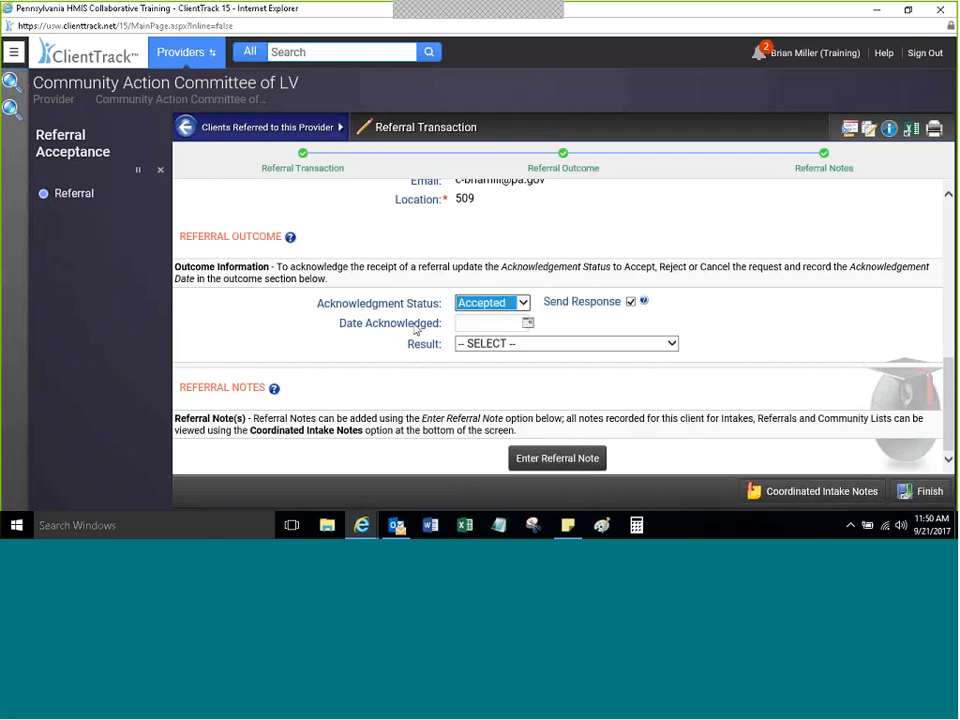
Step: Set Date Acknowledged to 09/21/2017 and Result to Rejected
{"action": "left_click", "coordinate": [527, 326]}
{"action": "left_click", "coordinate": [527, 327]}
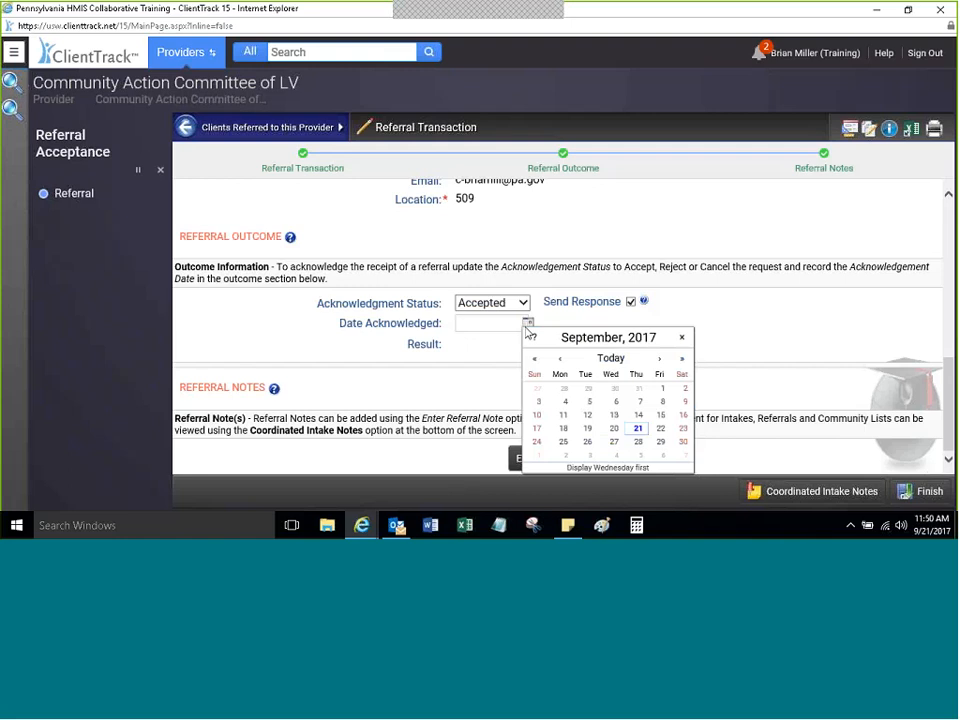
{"action": "left_click", "coordinate": [638, 428]}
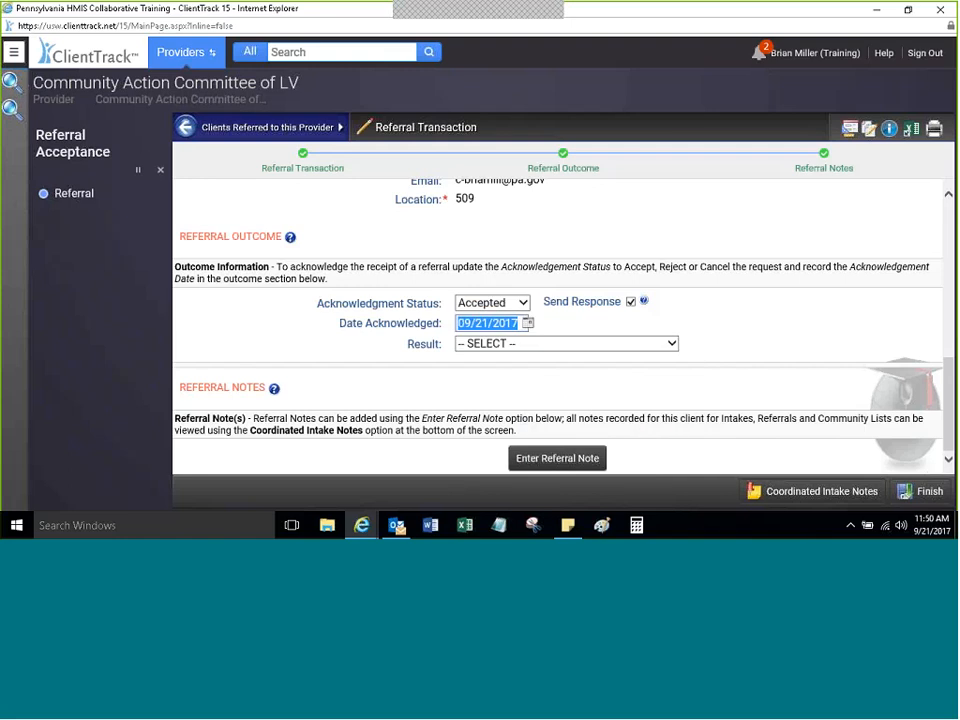
{"action": "left_click", "coordinate": [532, 343]}
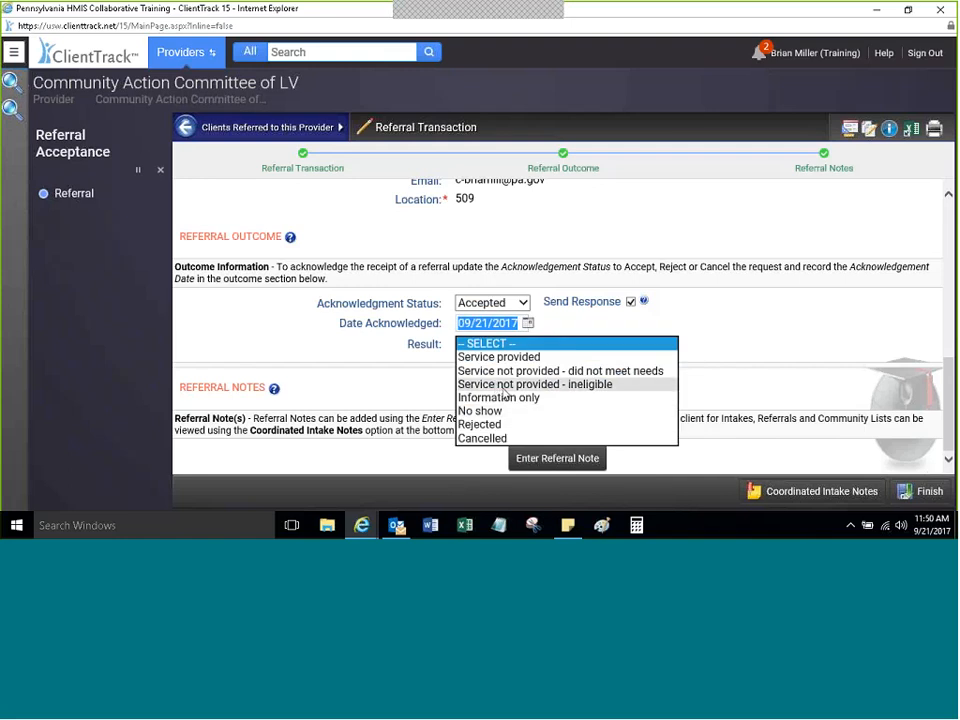
{"action": "left_click", "coordinate": [399, 348]}
{"action": "left_click", "coordinate": [501, 347]}
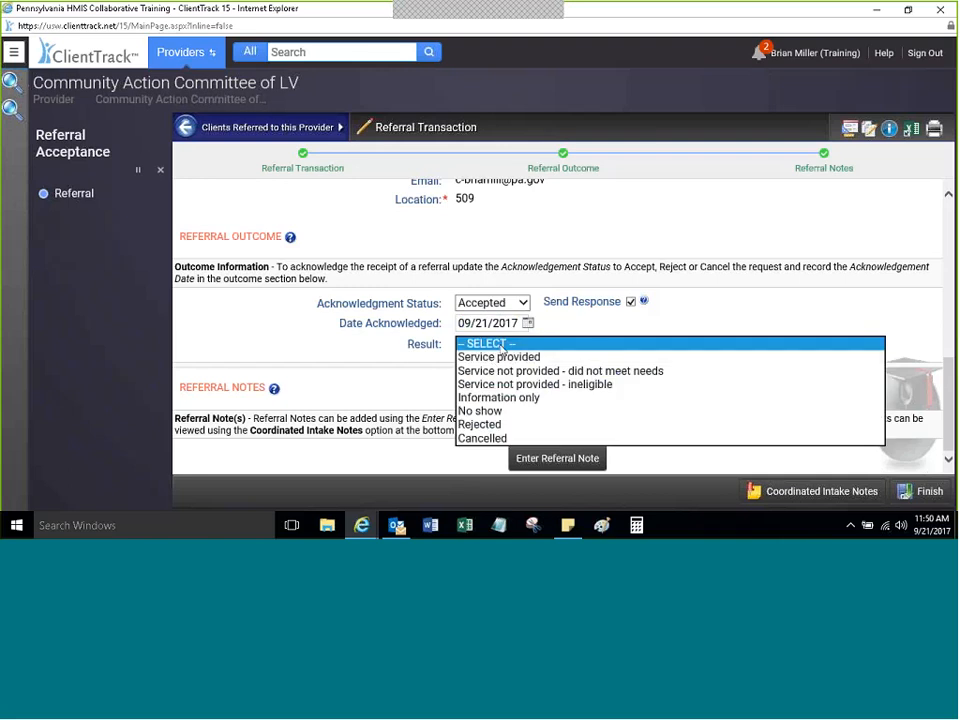
{"action": "left_click", "coordinate": [483, 426]}
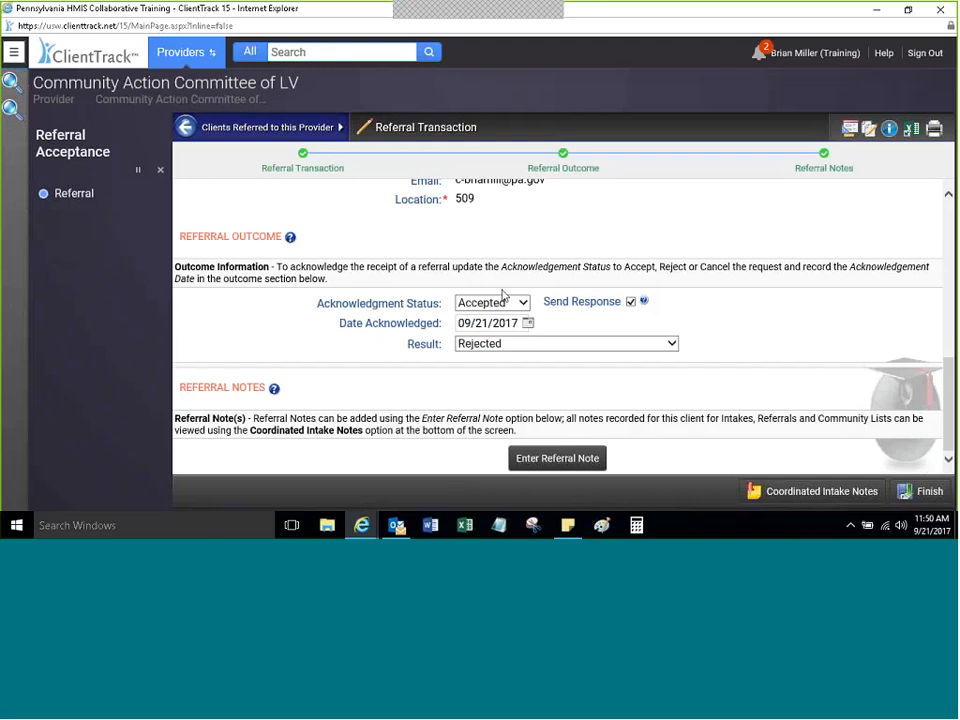
Step: Set Acknowledgment Status to Rejected, keeping Send Response checked
{"action": "mouse_move", "coordinate": [643, 309]}
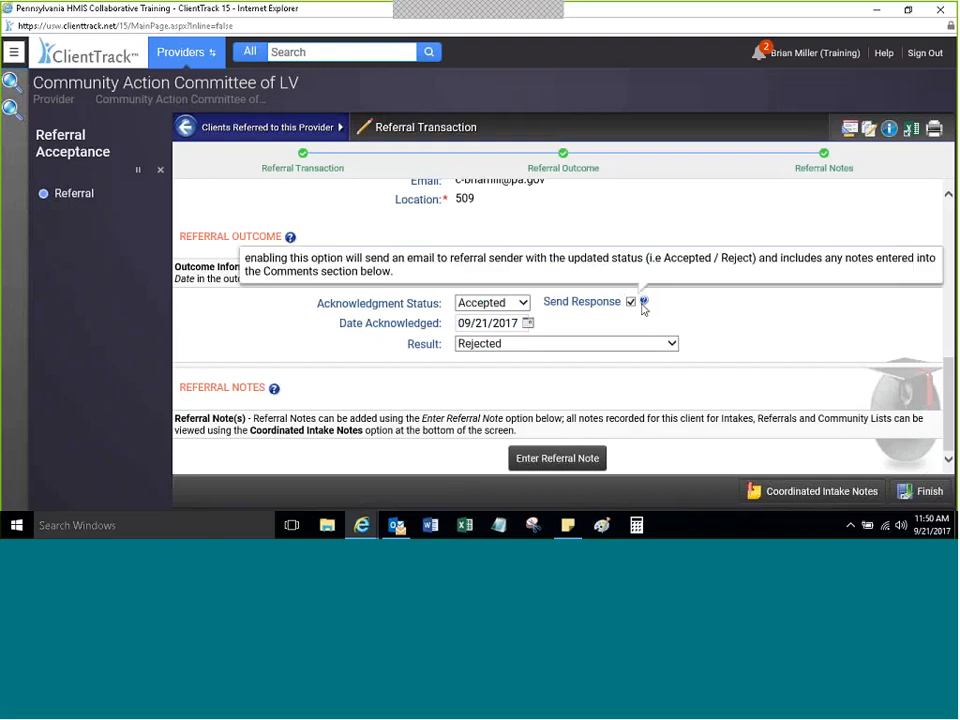
{"action": "left_click", "coordinate": [631, 303]}
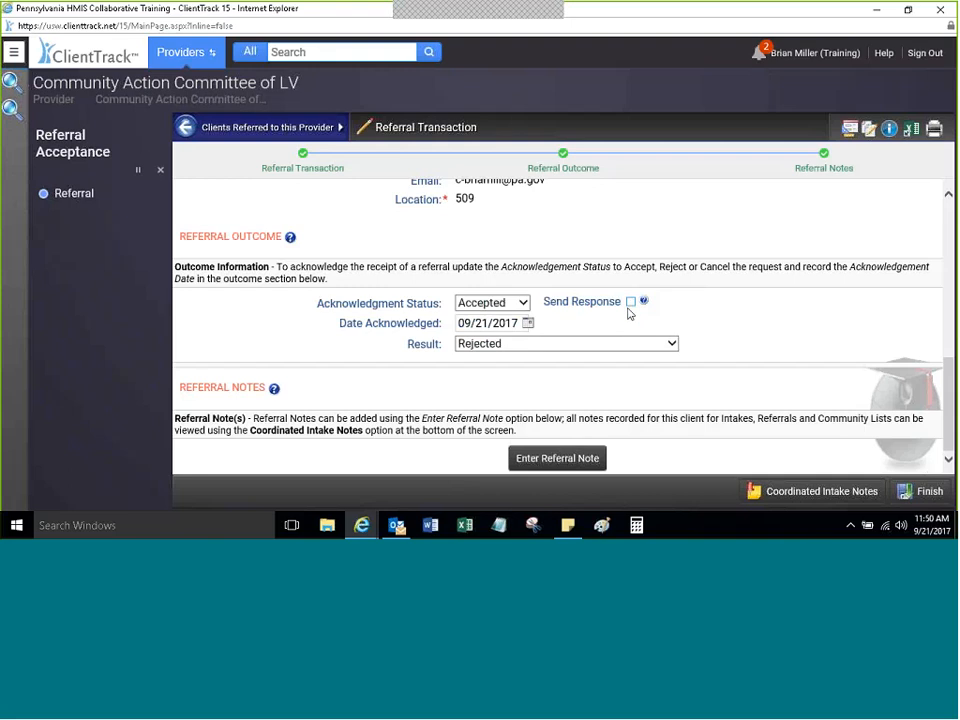
{"action": "left_click", "coordinate": [631, 303]}
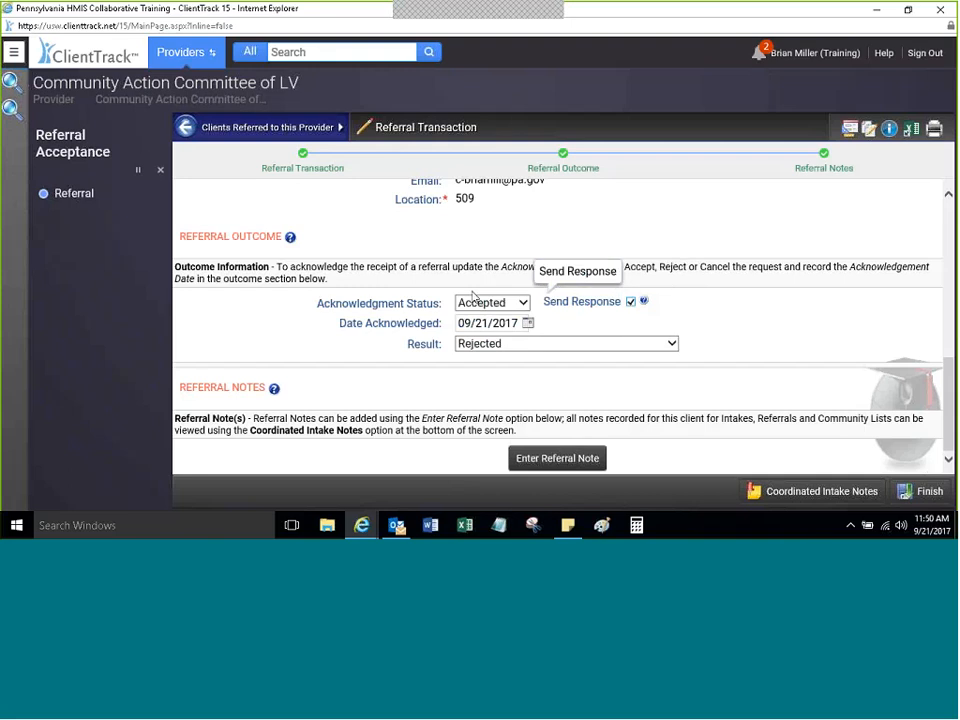
{"action": "left_click", "coordinate": [477, 302]}
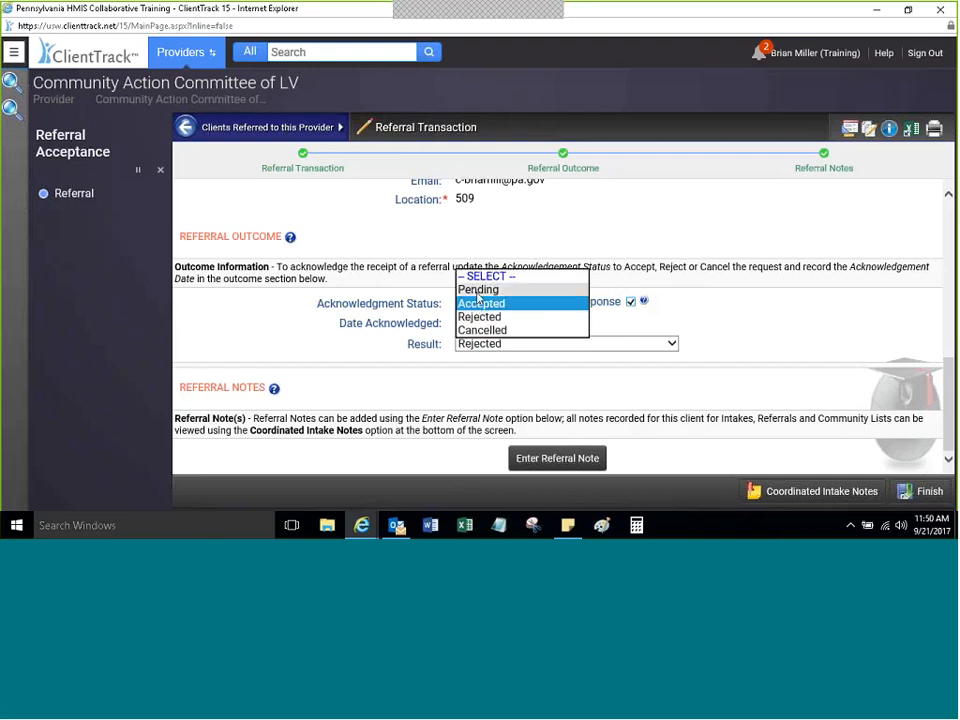
{"action": "left_click", "coordinate": [478, 290]}
{"action": "left_click", "coordinate": [488, 302]}
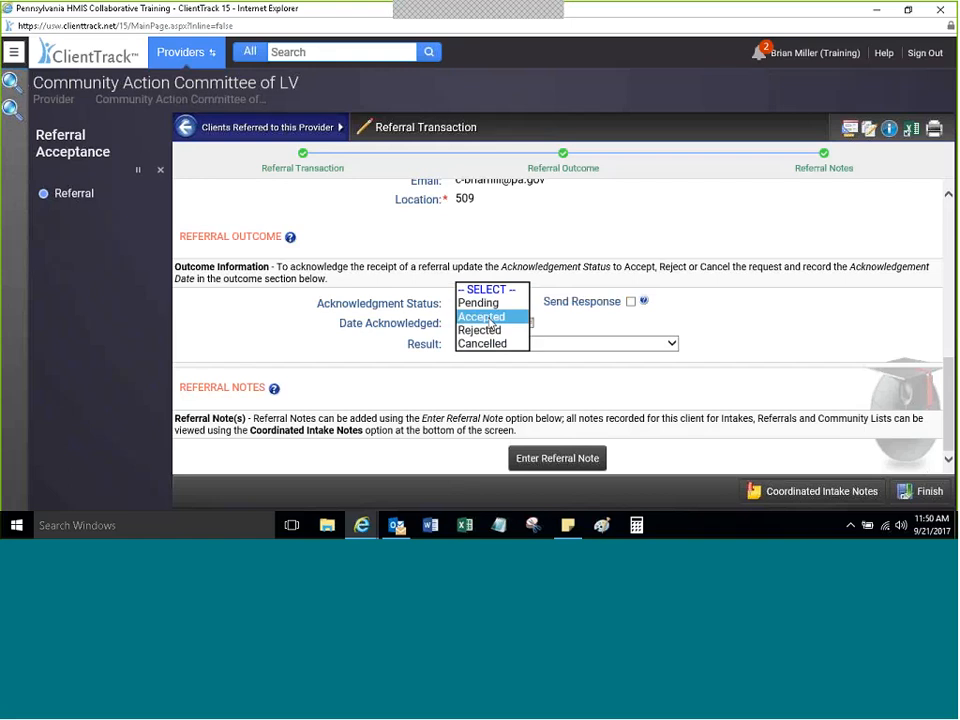
{"action": "left_click", "coordinate": [489, 317]}
{"action": "left_click", "coordinate": [630, 301]}
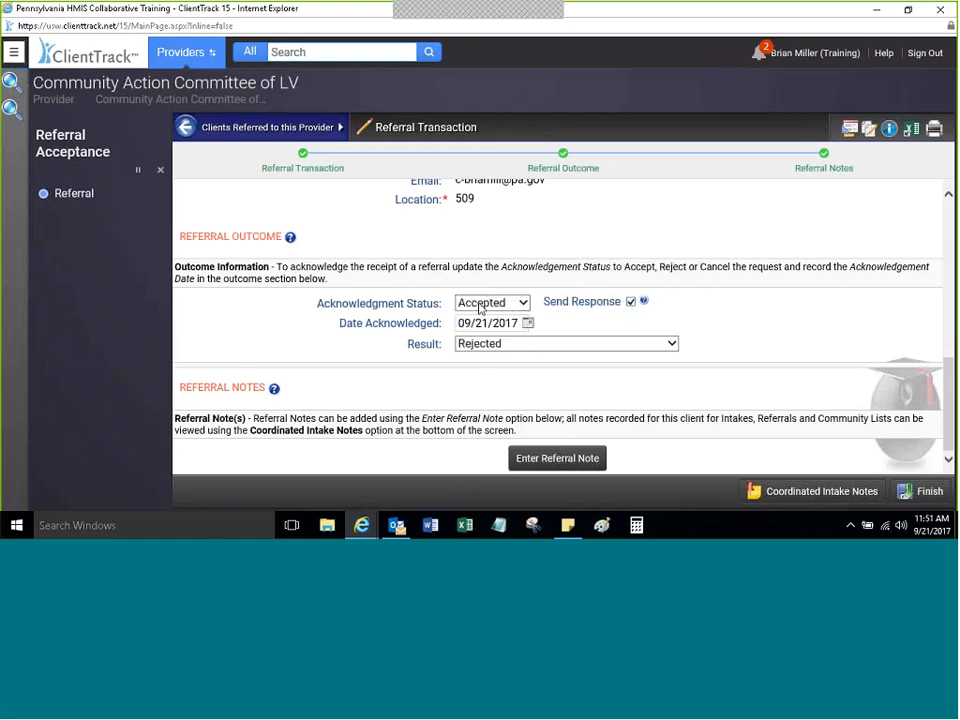
{"action": "left_click", "coordinate": [480, 304]}
{"action": "left_click", "coordinate": [490, 306]}
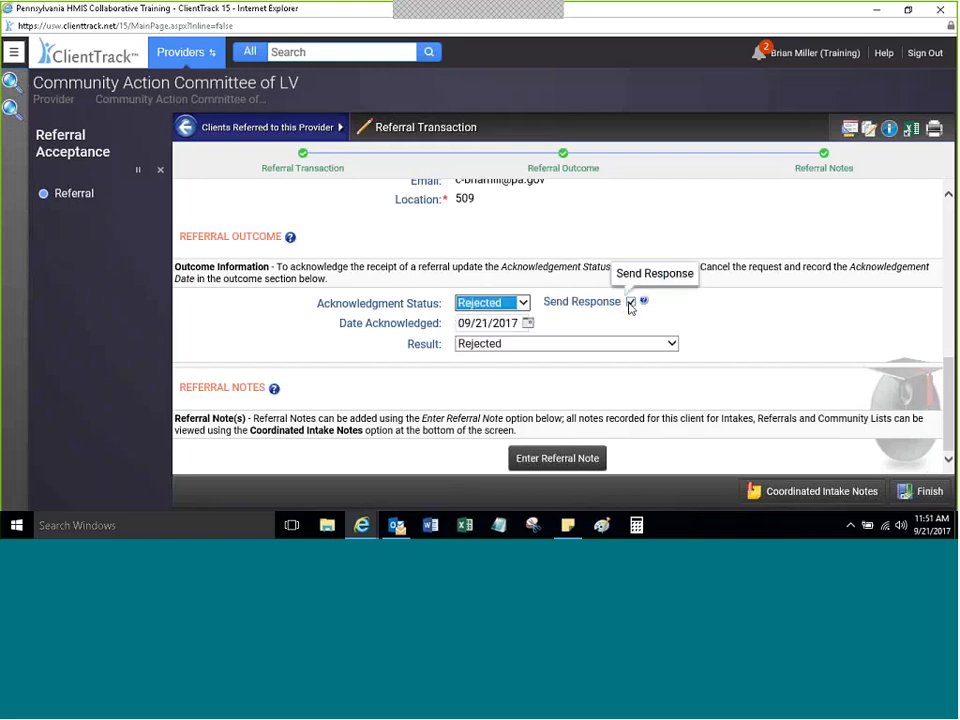
{"action": "left_click_drag", "start_coordinate": [362, 326], "coordinate": [482, 298]}
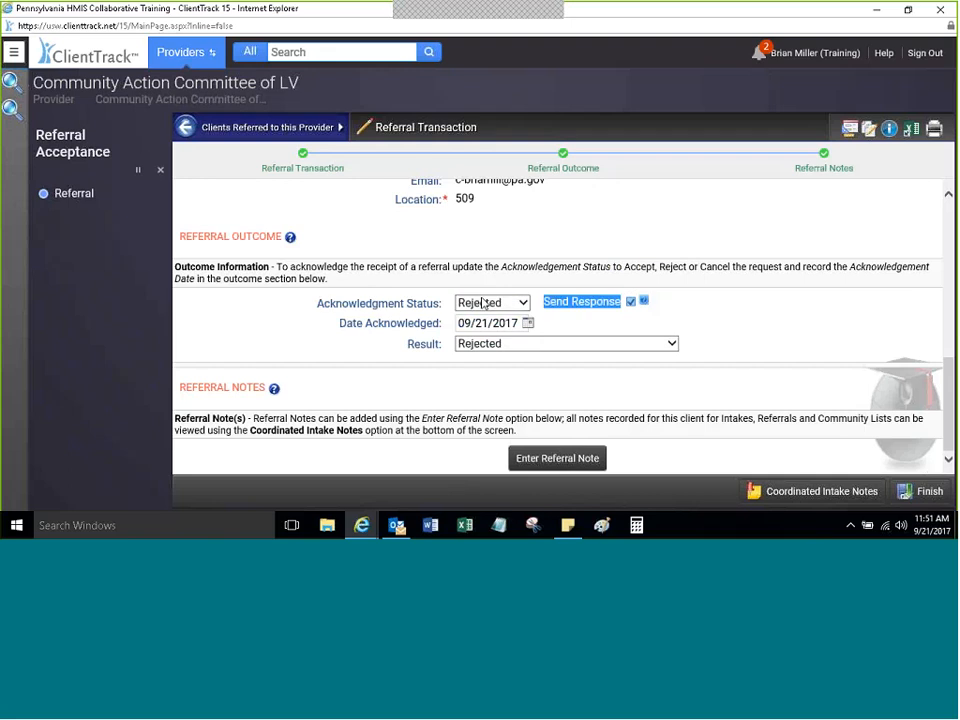
{"action": "left_click", "coordinate": [483, 304]}
{"action": "left_click", "coordinate": [572, 329]}
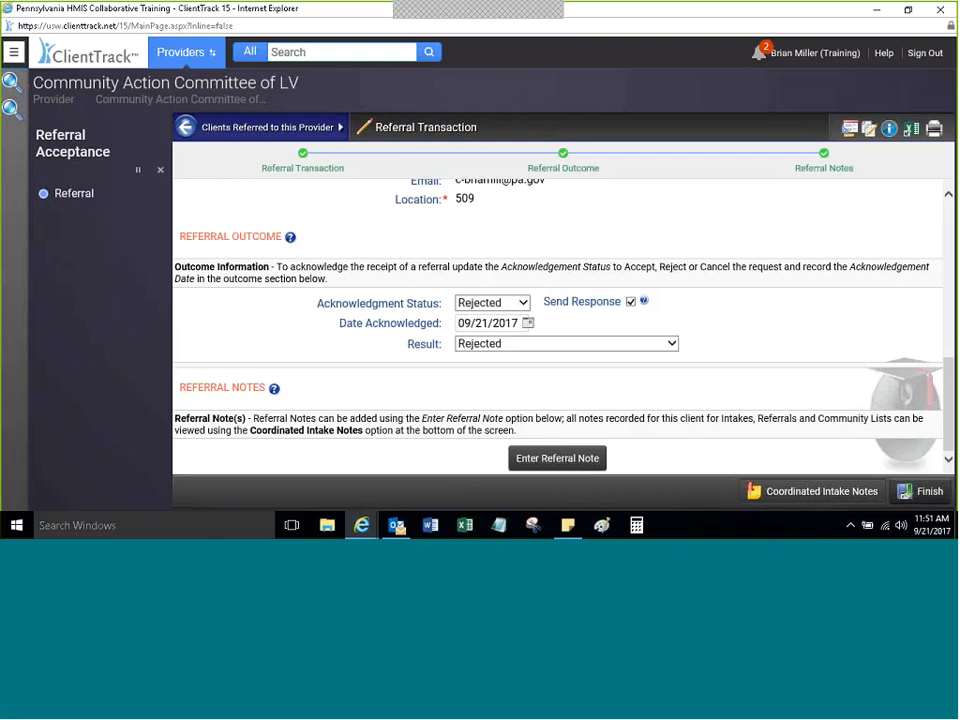
Step: Add and save a Rejected/Cancelled referral note reading 'no beds available'
{"action": "left_click", "coordinate": [925, 493]}
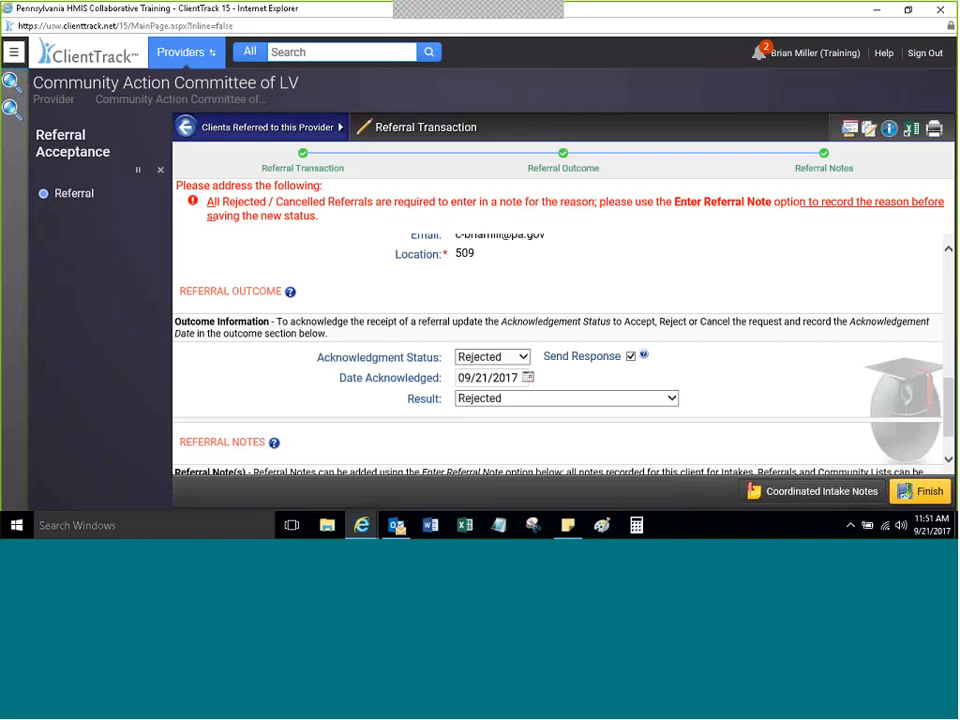
{"action": "left_click", "coordinate": [948, 456]}
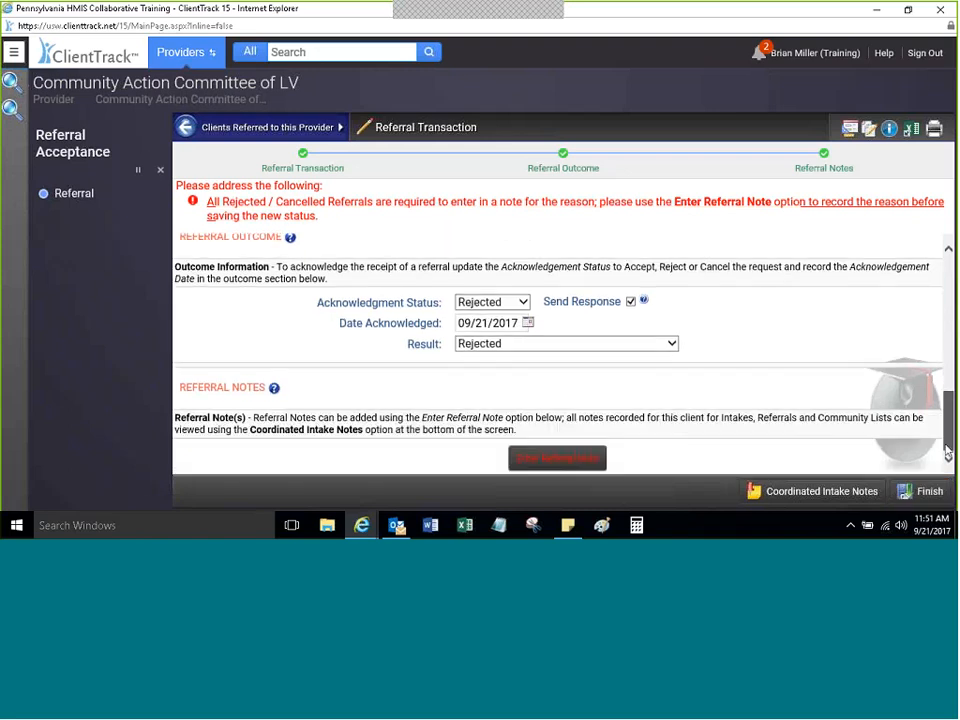
{"action": "left_click", "coordinate": [554, 462]}
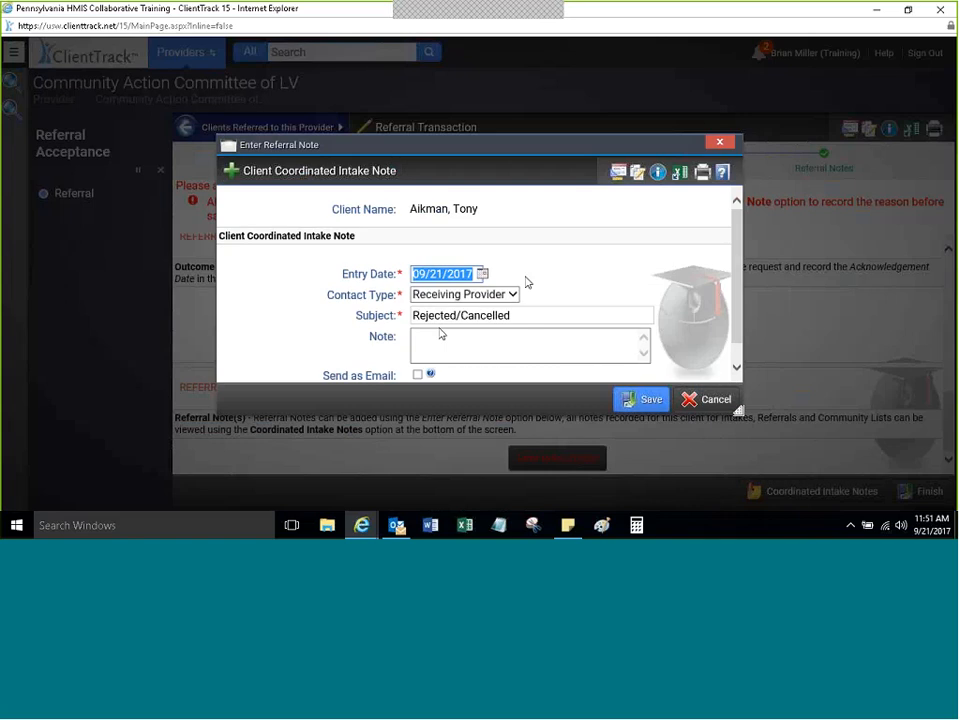
{"action": "left_click_drag", "start_coordinate": [736, 270], "coordinate": [725, 296]}
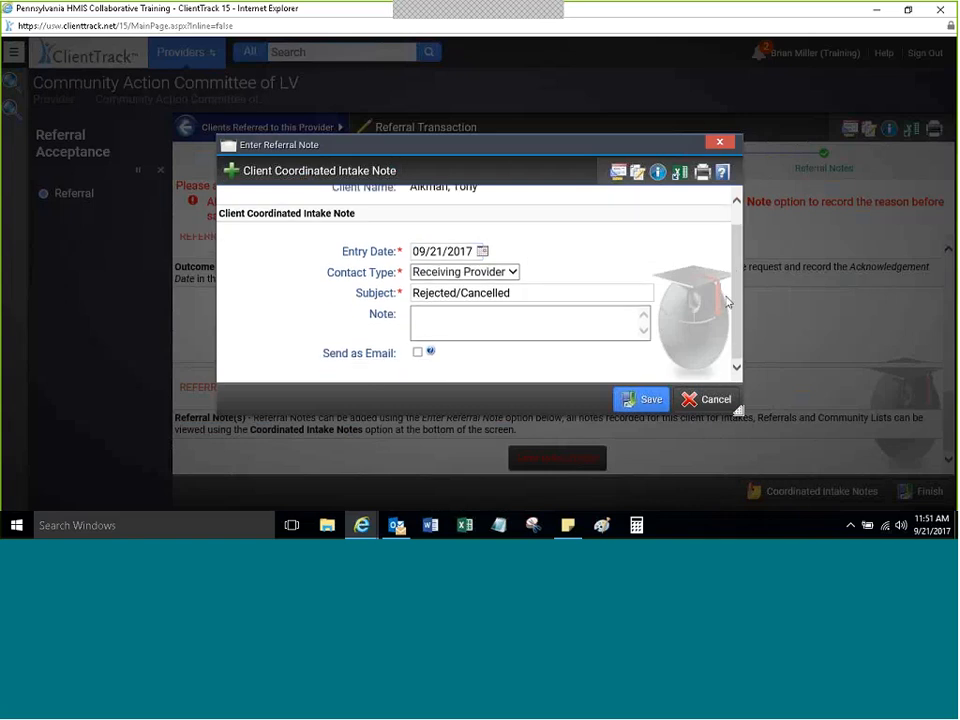
{"action": "left_click", "coordinate": [424, 314]}
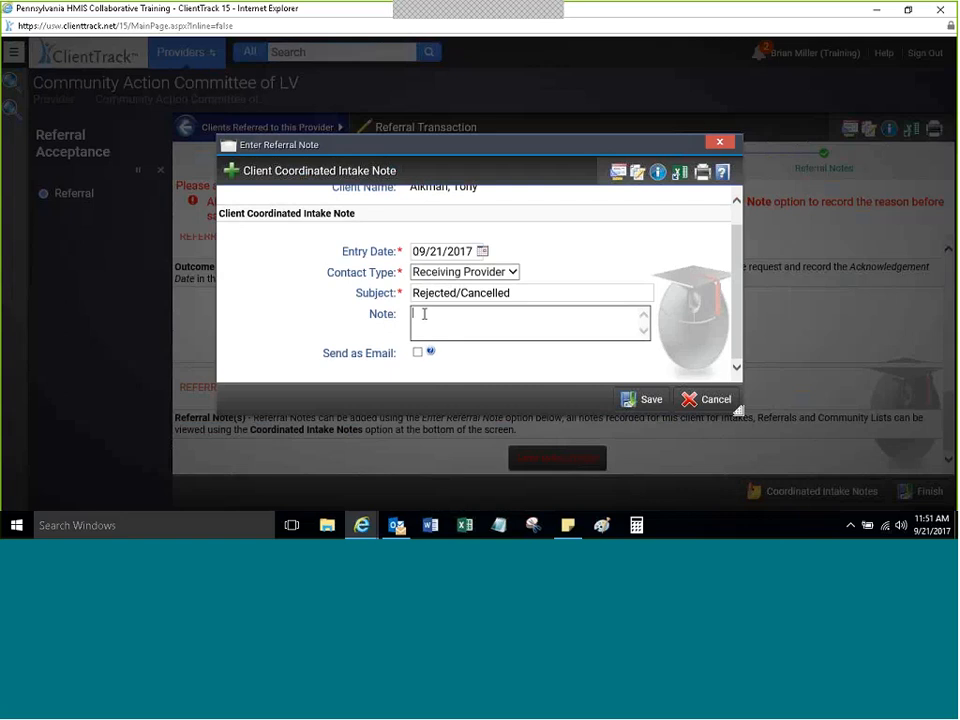
{"action": "type", "text": "E"}
{"action": "key", "text": "BackSpace"}
{"action": "type", "text": "no beds available"}
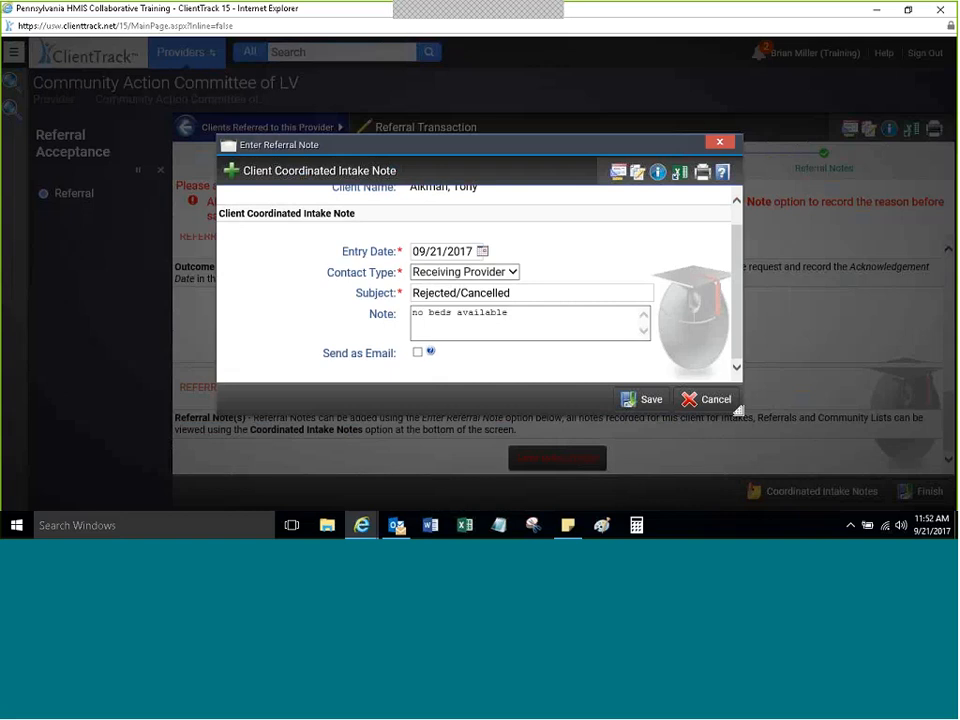
{"action": "left_click", "coordinate": [643, 400]}
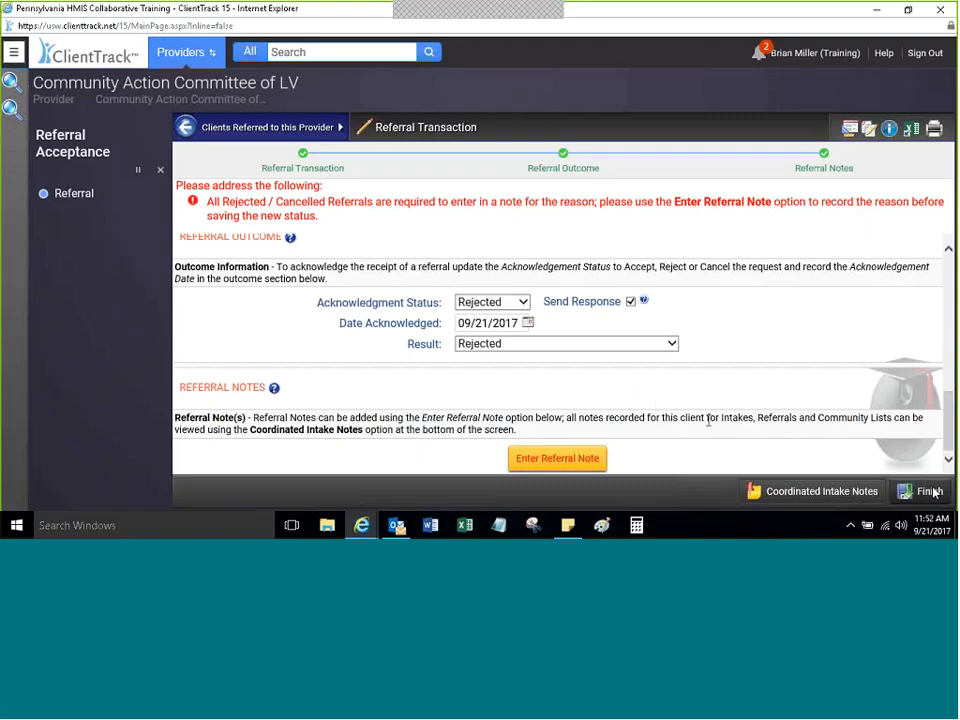
Step: Close the Coordinated Intake Notes, save the Rejected referral with Finish, and review Referral Outcome
{"action": "left_click", "coordinate": [797, 491]}
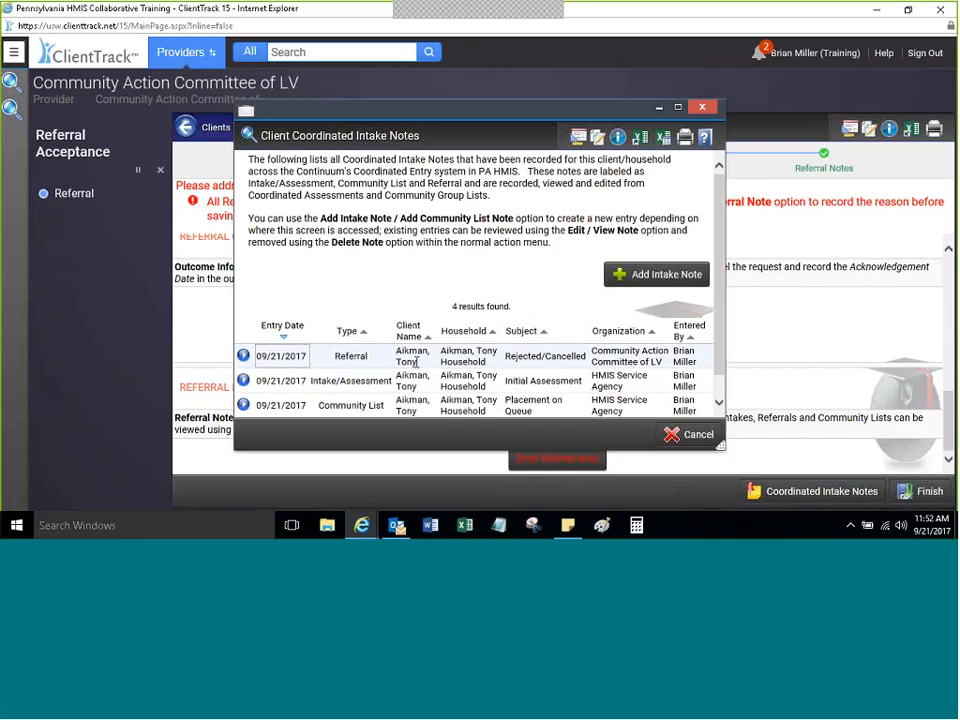
{"action": "left_click_drag", "start_coordinate": [716, 240], "coordinate": [718, 287]}
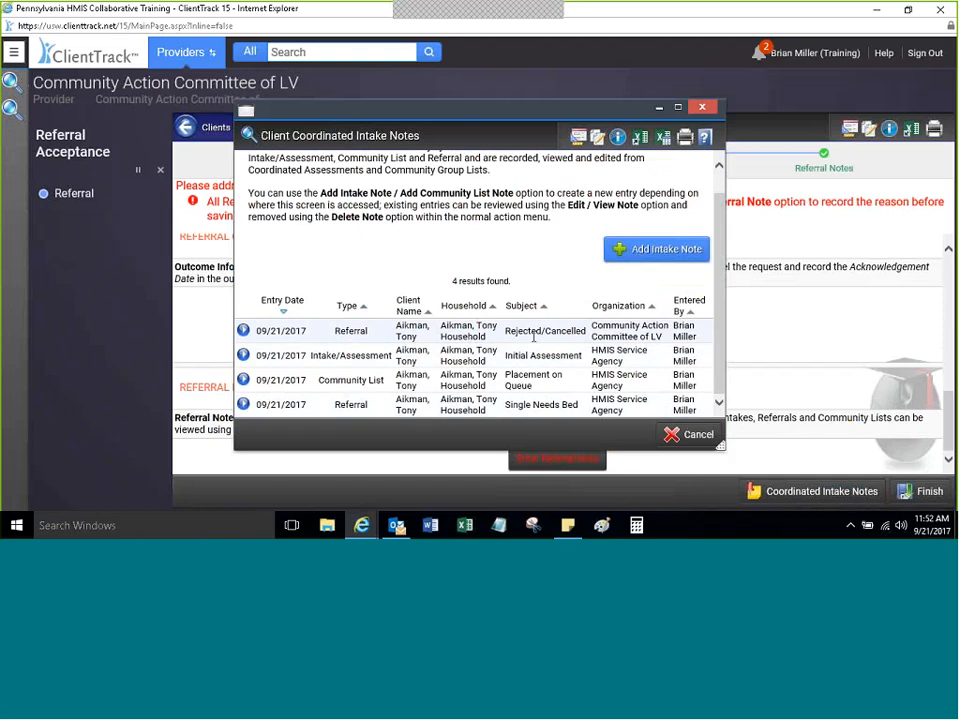
{"action": "left_click", "coordinate": [702, 106]}
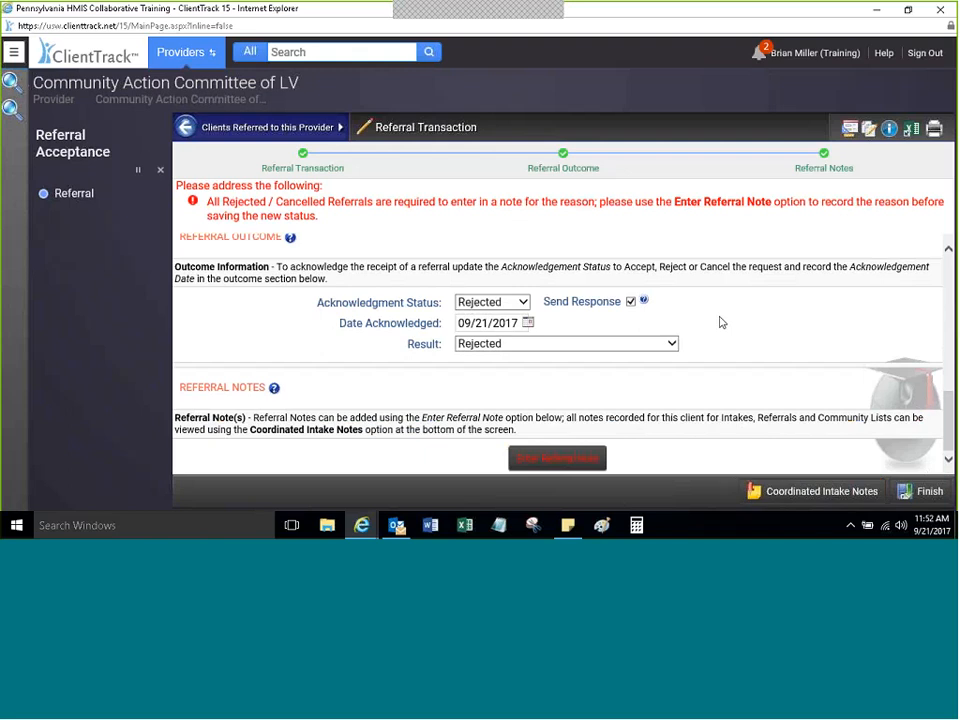
{"action": "left_click", "coordinate": [926, 491]}
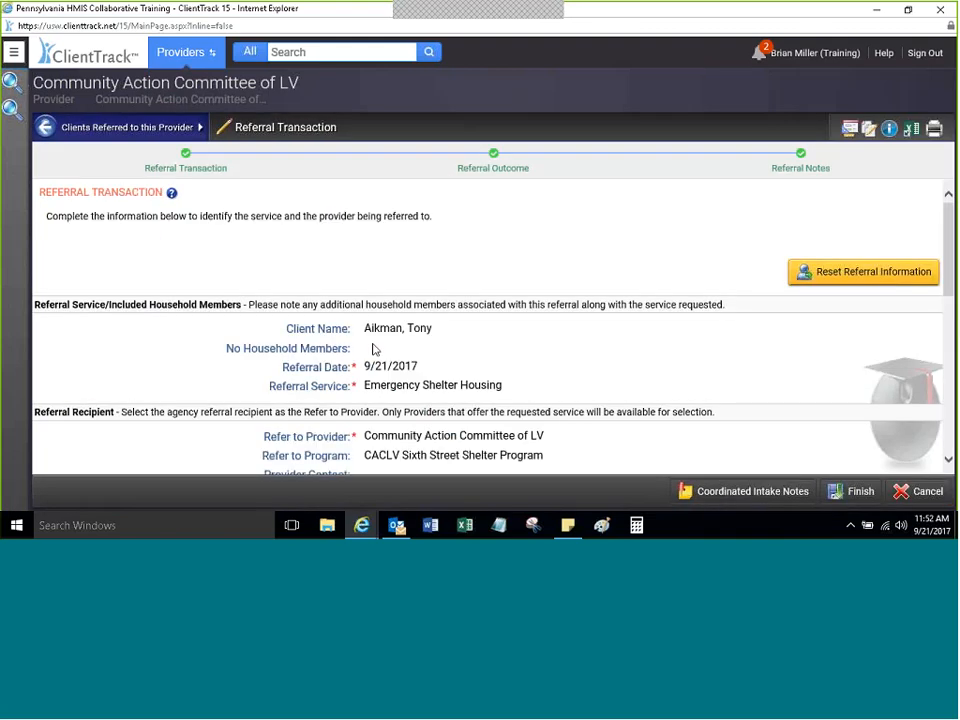
{"action": "left_click_drag", "start_coordinate": [948, 248], "coordinate": [948, 404]}
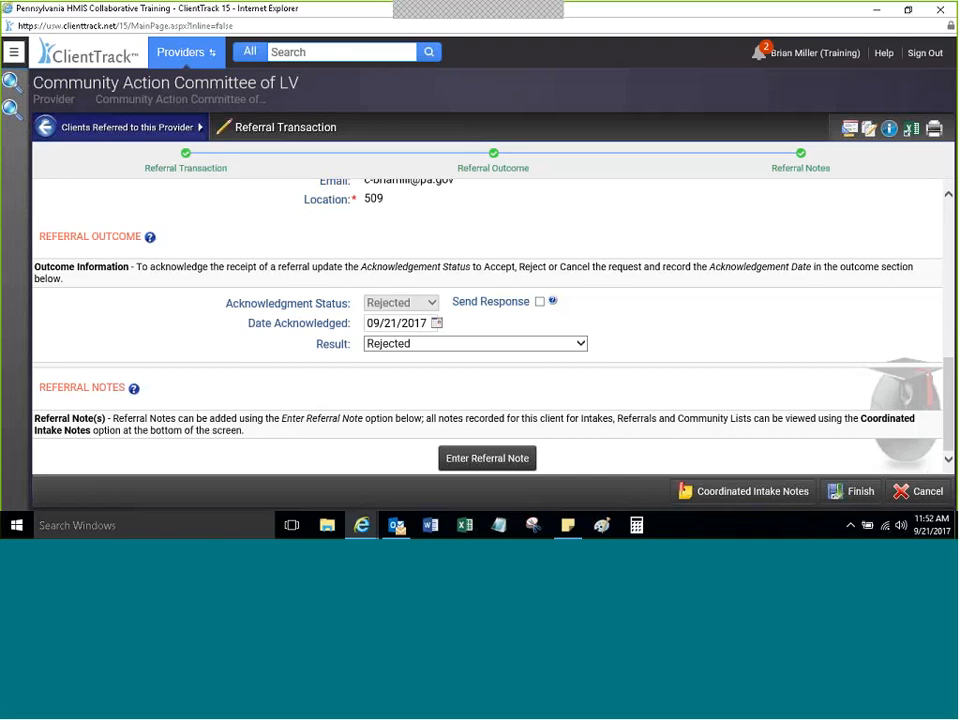
Step: Leave the referral and switch the working organization to Safe Harbor Easton, location Safe Harbor Easton Site
{"action": "left_click", "coordinate": [920, 499]}
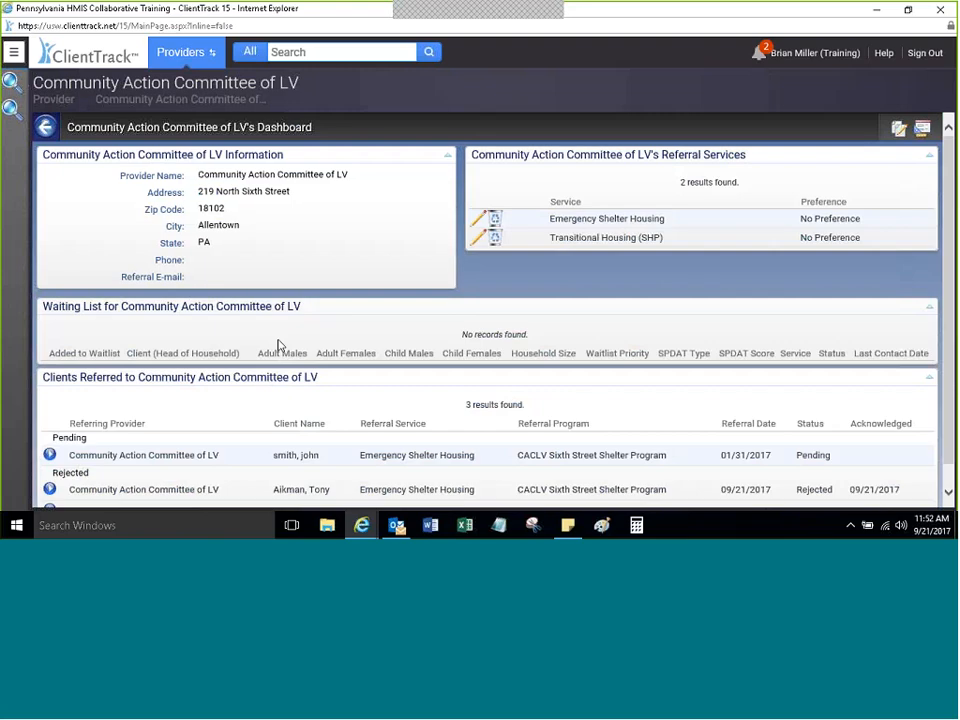
{"action": "left_click", "coordinate": [802, 56]}
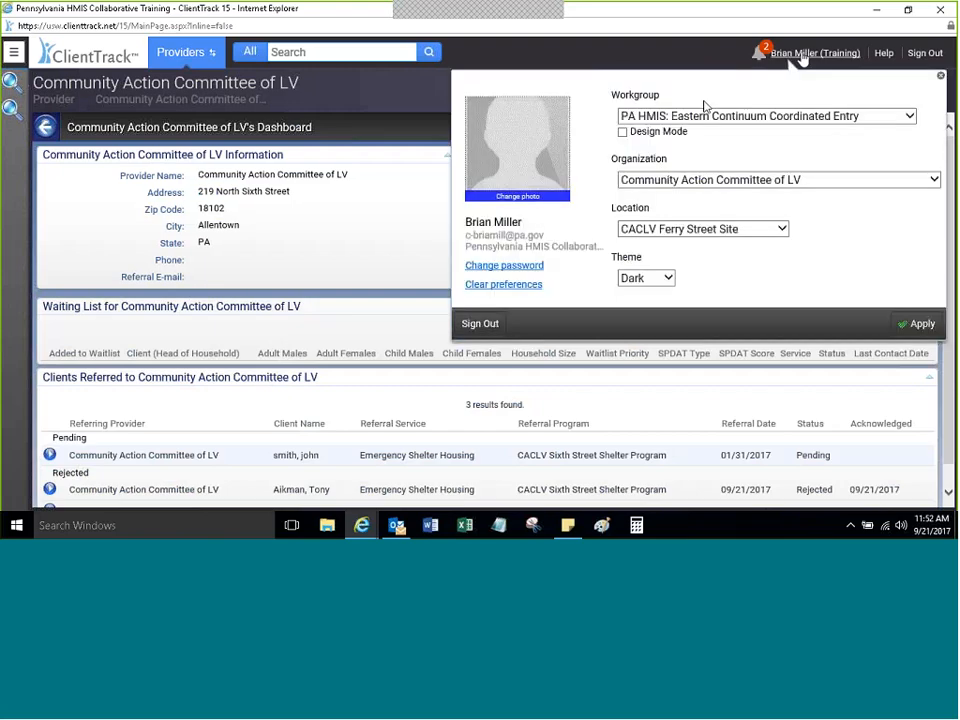
{"action": "left_click", "coordinate": [692, 116]}
{"action": "left_click", "coordinate": [692, 116]}
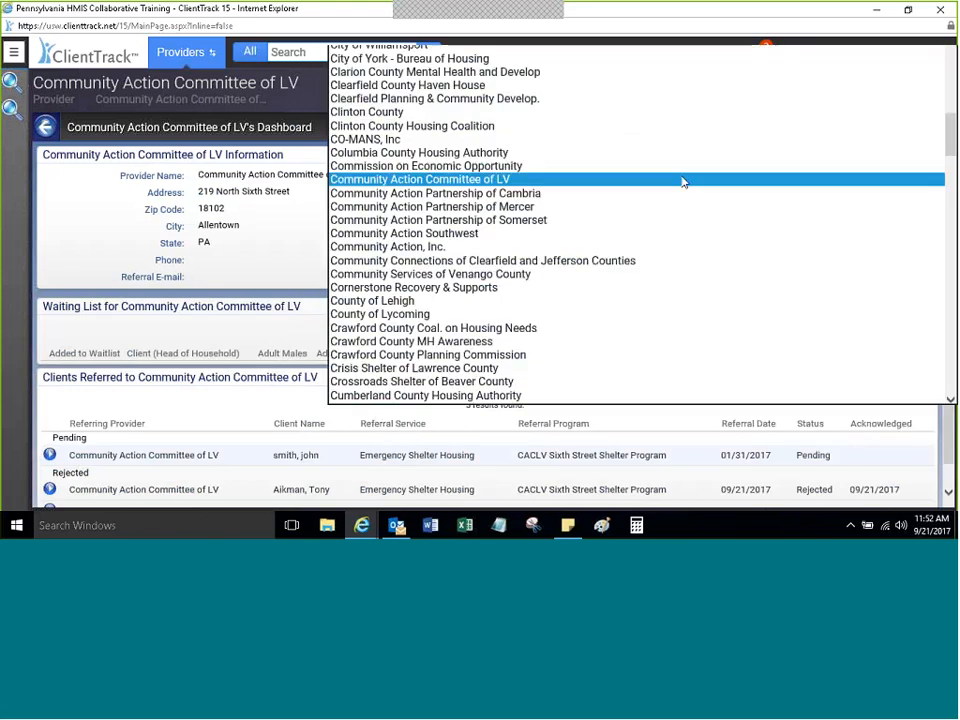
{"action": "scroll", "coordinate": [684, 182], "scroll_direction": "down", "scroll_amount": 5}
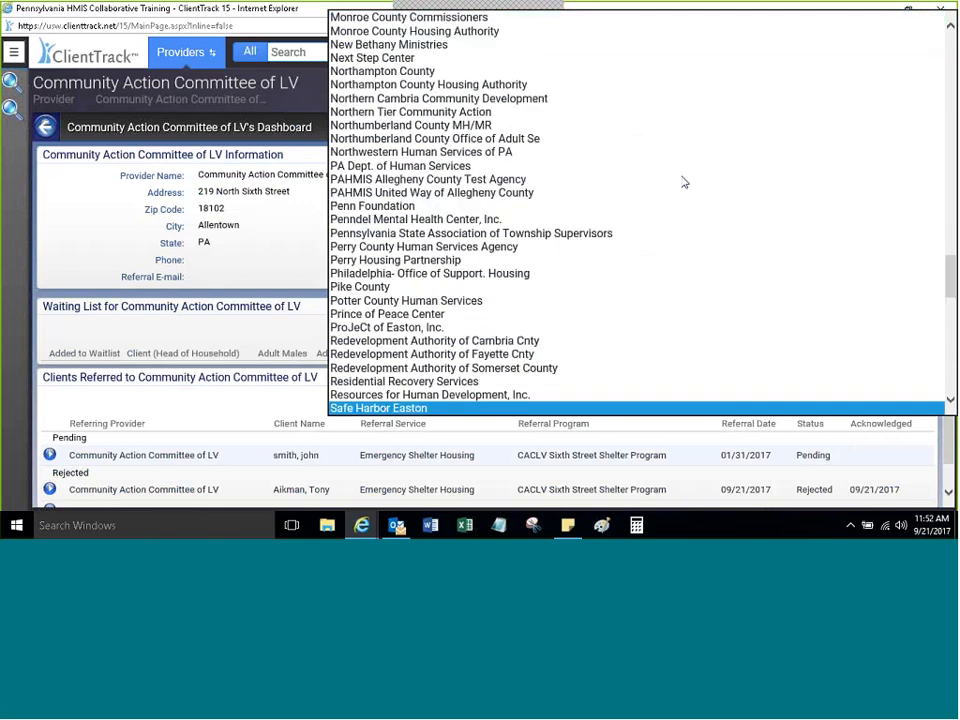
{"action": "key", "text": "Tab"}
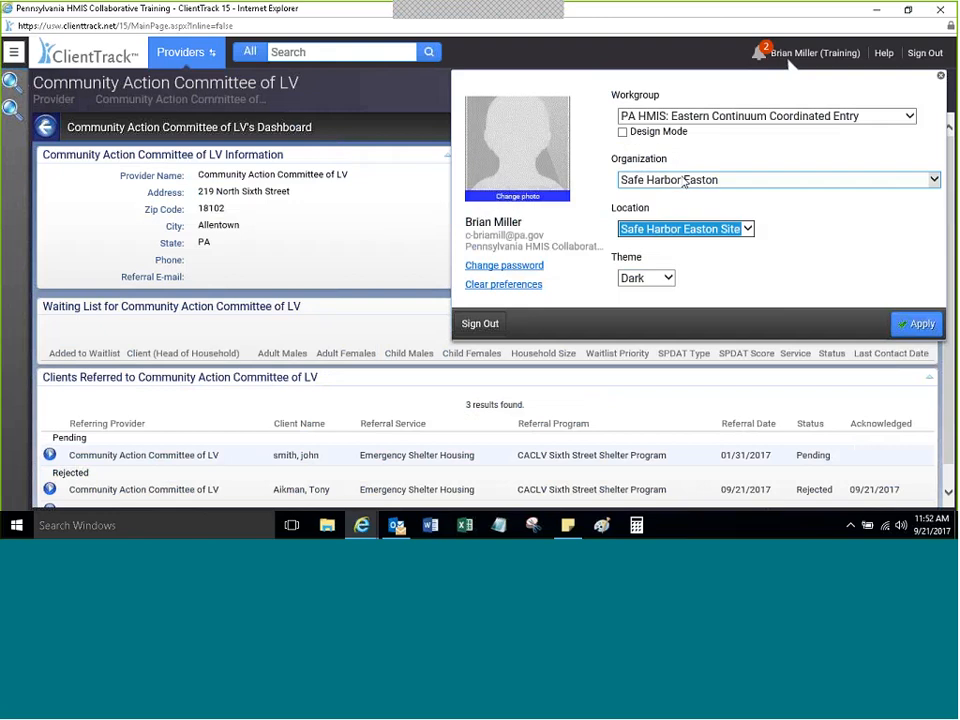
{"action": "left_click", "coordinate": [922, 325]}
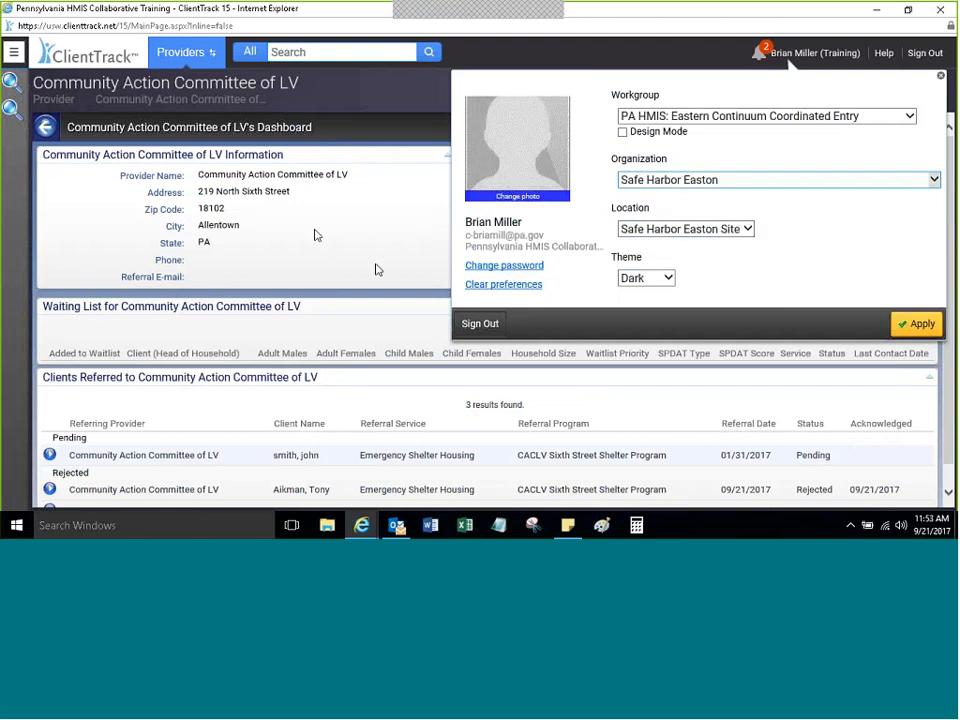
{"action": "left_click", "coordinate": [13, 51]}
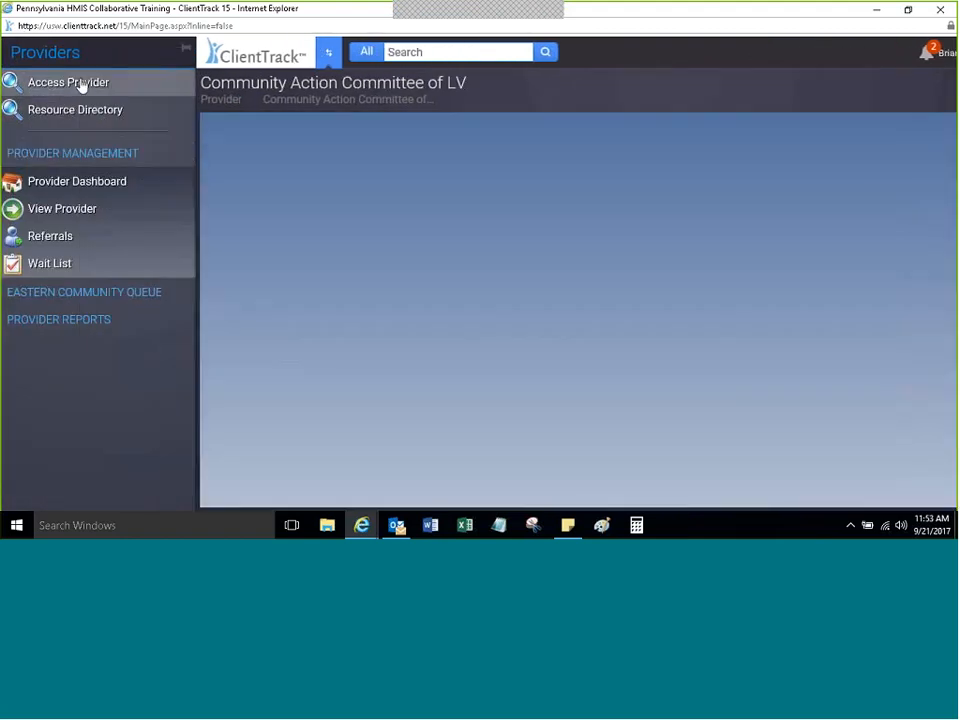
Step: Go to Safe Harbor Easton's Clients Referred list and open Accept/Reject Referral for the pending client
{"action": "left_click", "coordinate": [81, 88]}
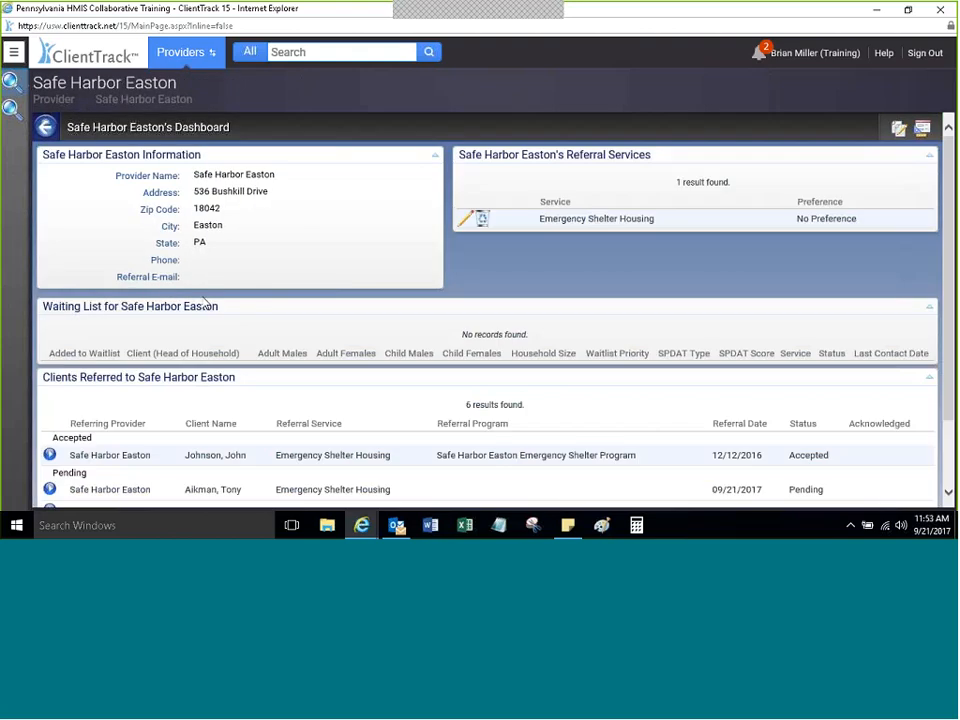
{"action": "left_click", "coordinate": [17, 55]}
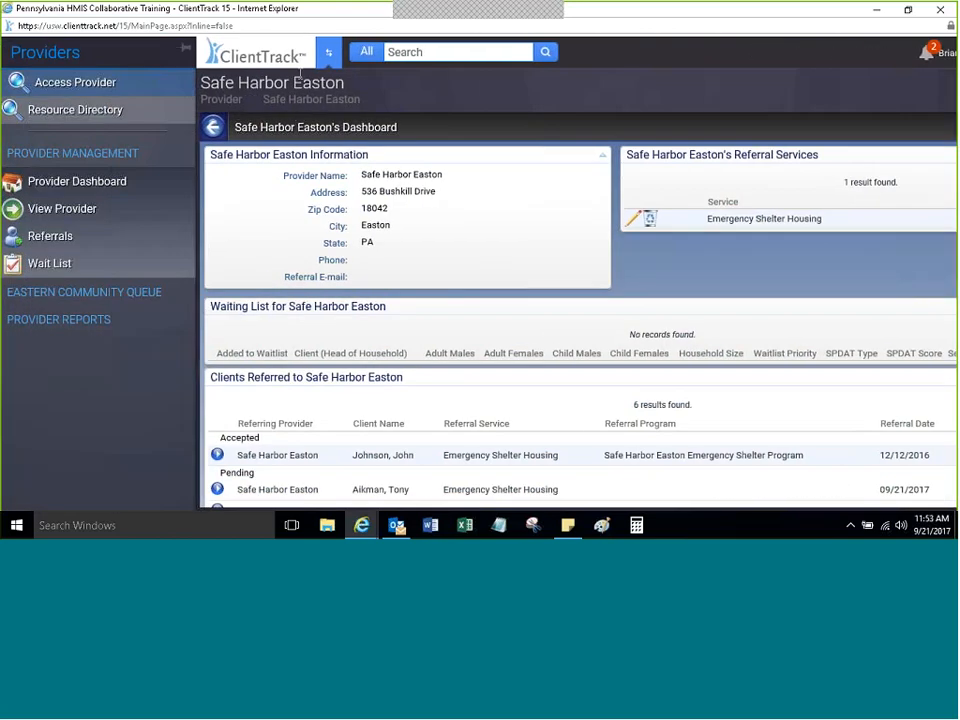
{"action": "left_click", "coordinate": [64, 238]}
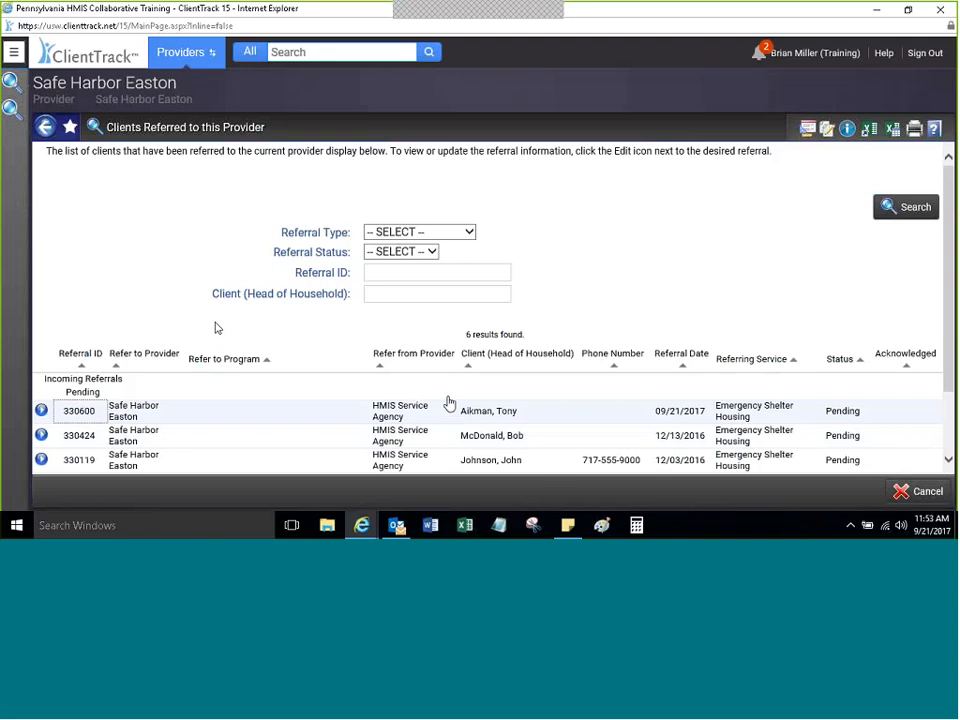
{"action": "left_click_drag", "start_coordinate": [521, 418], "coordinate": [415, 410]}
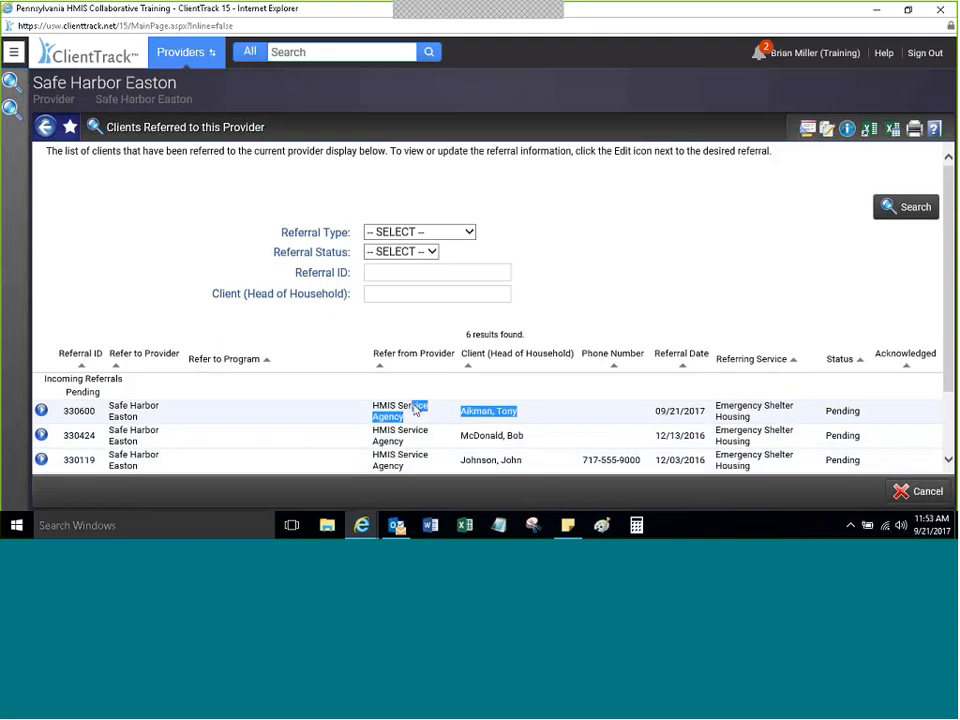
{"action": "left_click", "coordinate": [41, 418]}
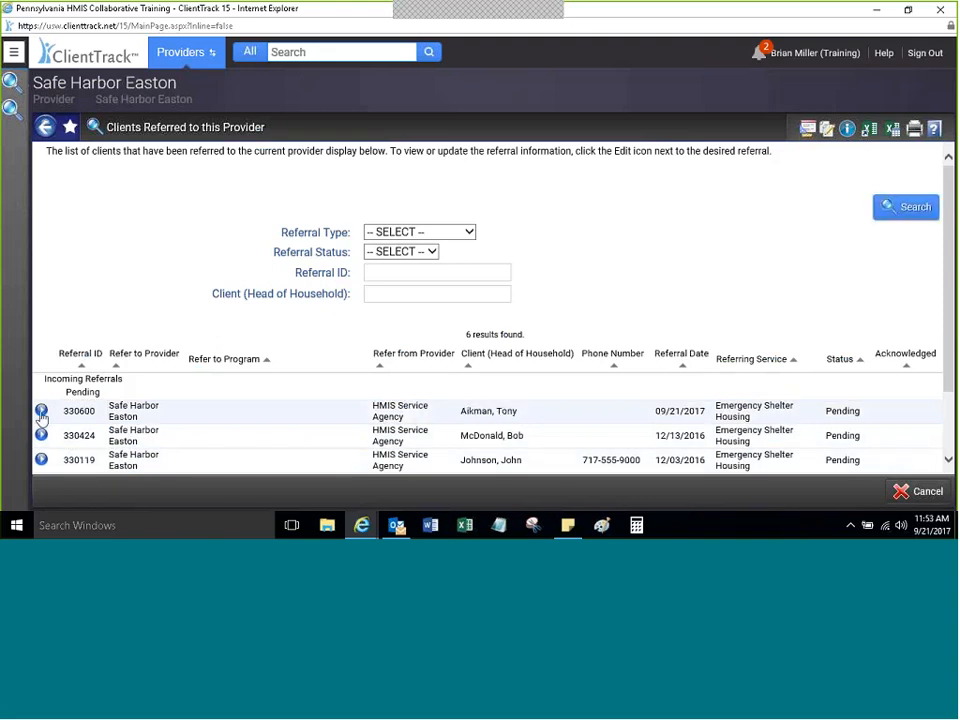
{"action": "left_click", "coordinate": [41, 412]}
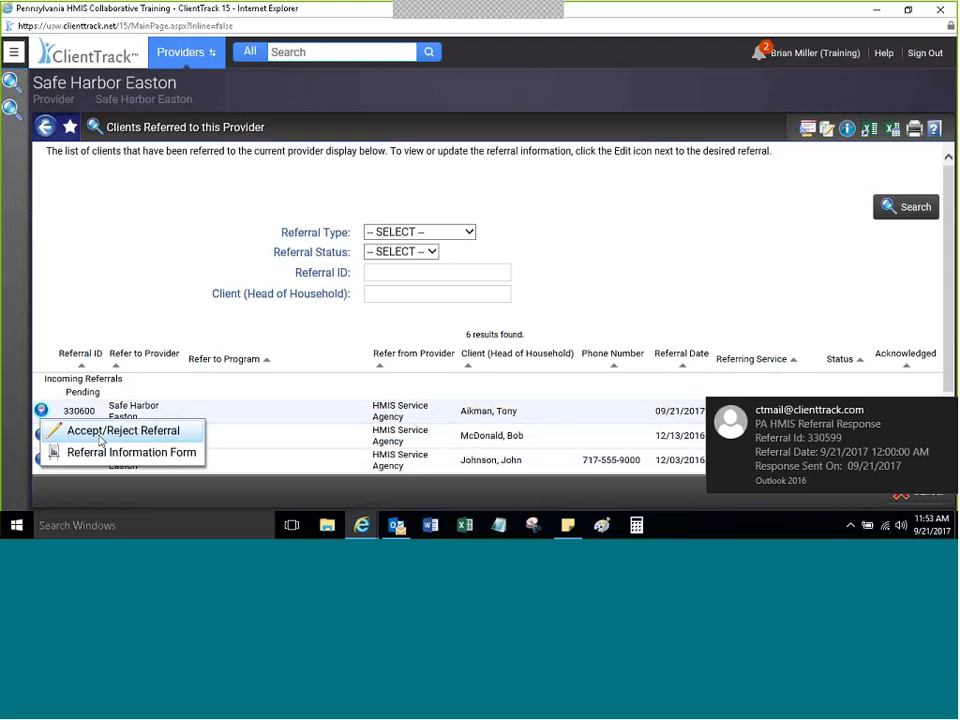
{"action": "left_click", "coordinate": [105, 431]}
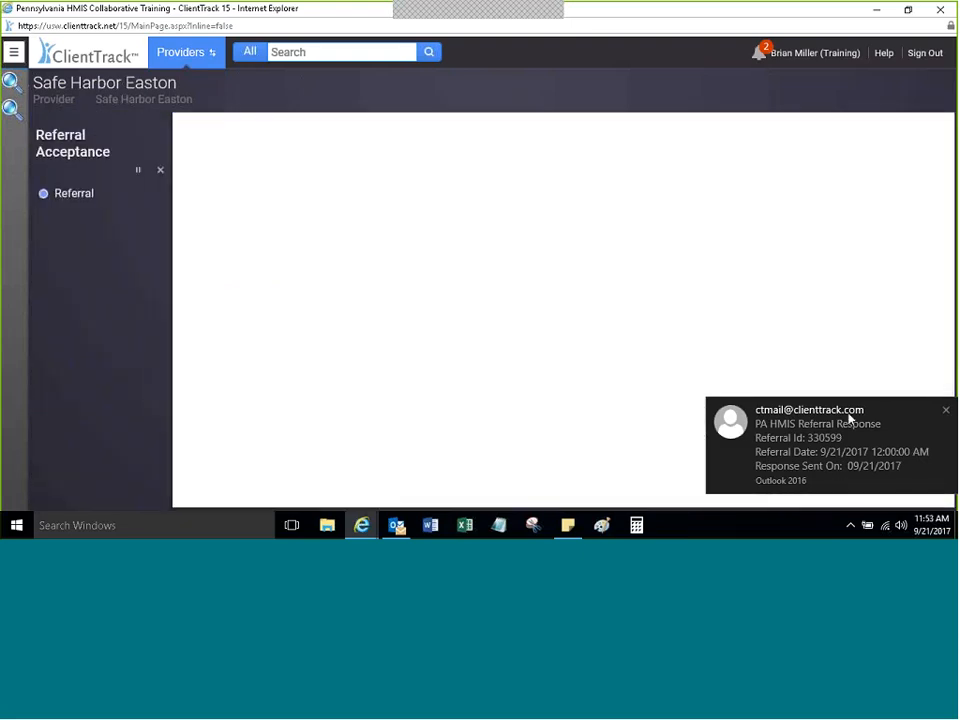
{"action": "left_click", "coordinate": [836, 421]}
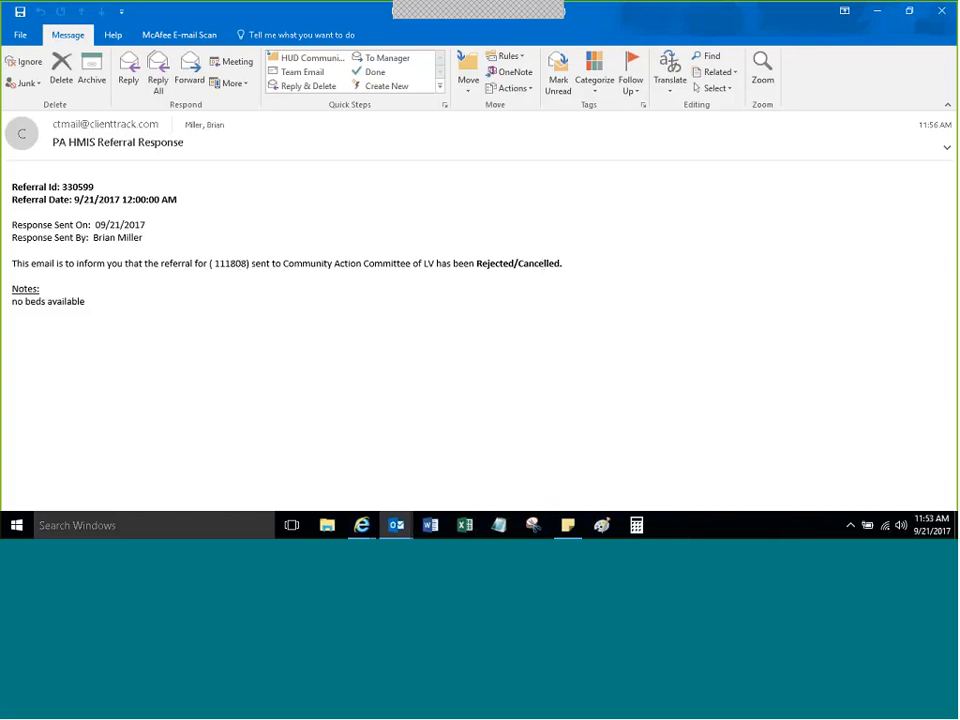
{"action": "left_click_drag", "start_coordinate": [25, 301], "coordinate": [176, 341]}
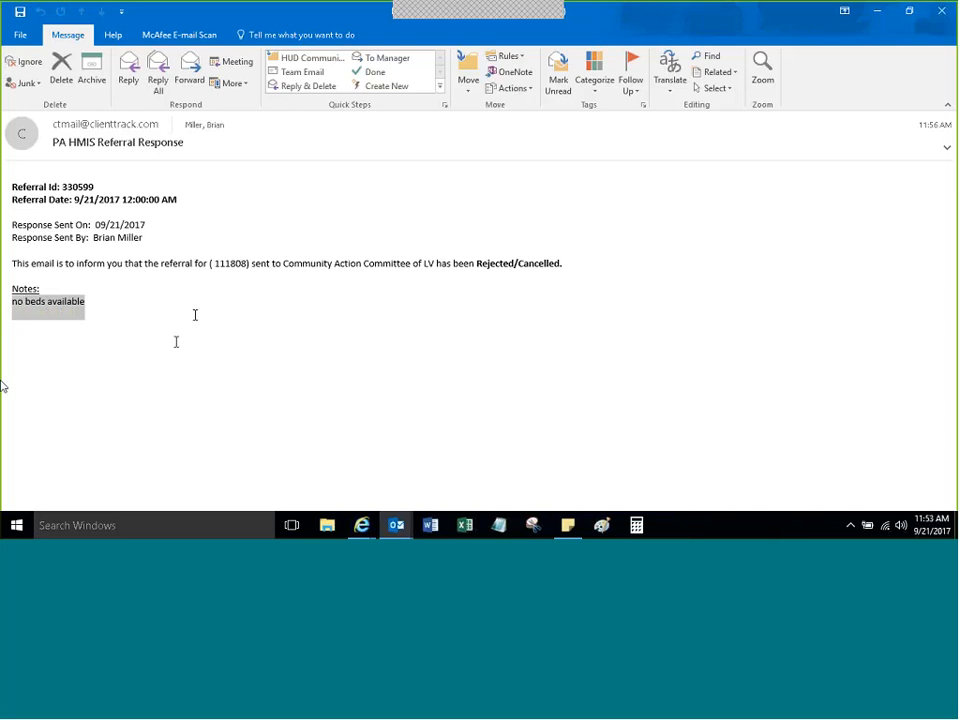
{"action": "left_click", "coordinate": [195, 315]}
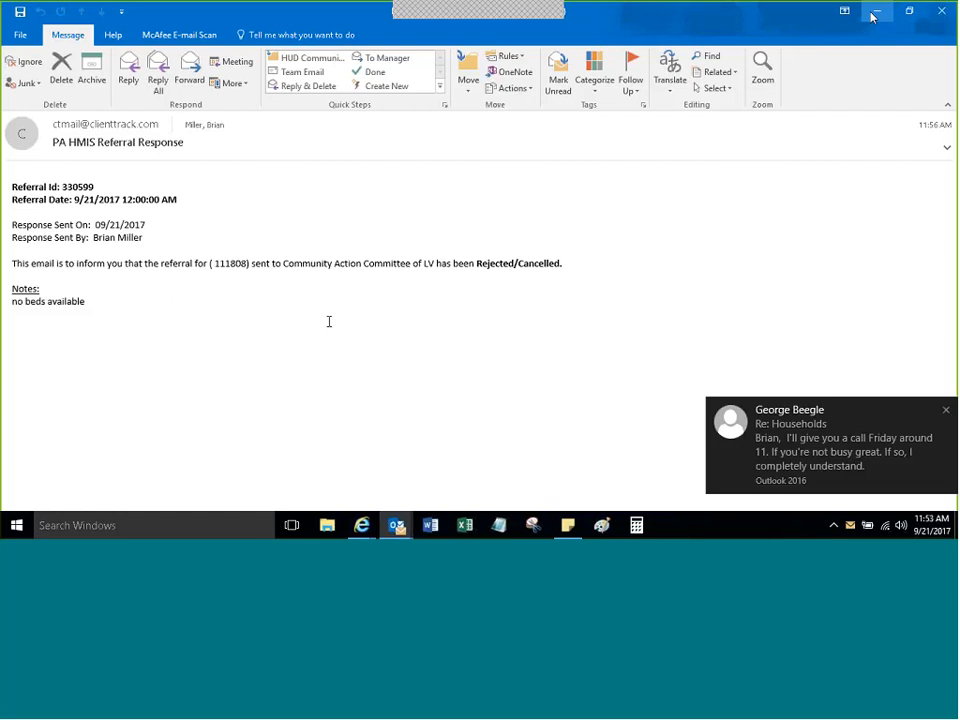
{"action": "left_click", "coordinate": [941, 13]}
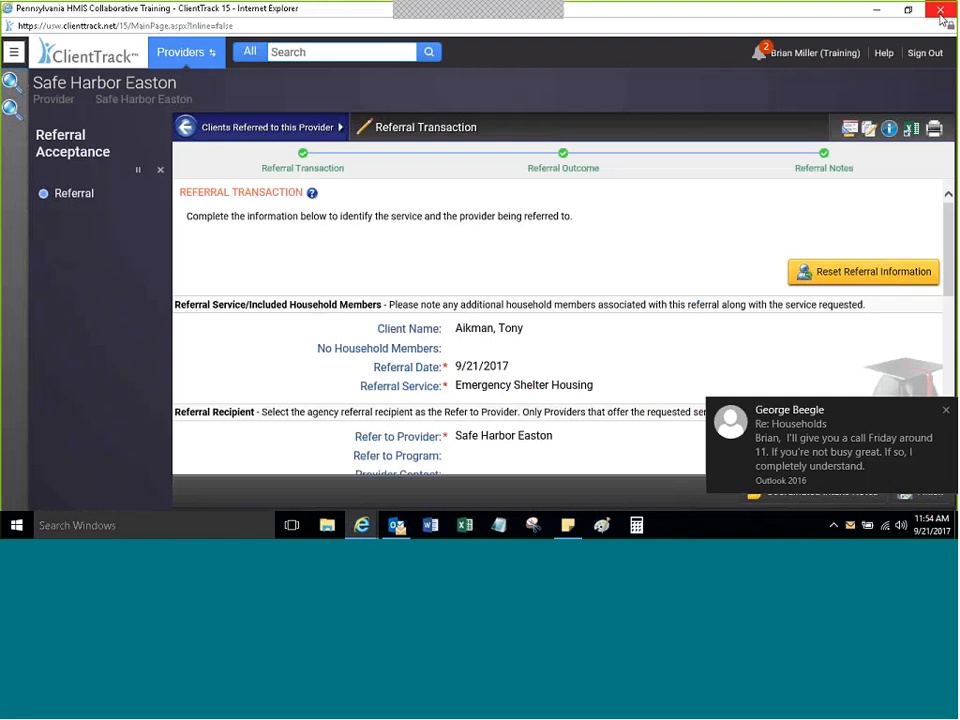
Step: Mark the referral Accepted, acknowledged 09/21/2017, with Send Response turned on
{"action": "left_click", "coordinate": [945, 413]}
{"action": "double_click", "coordinate": [722, 371]}
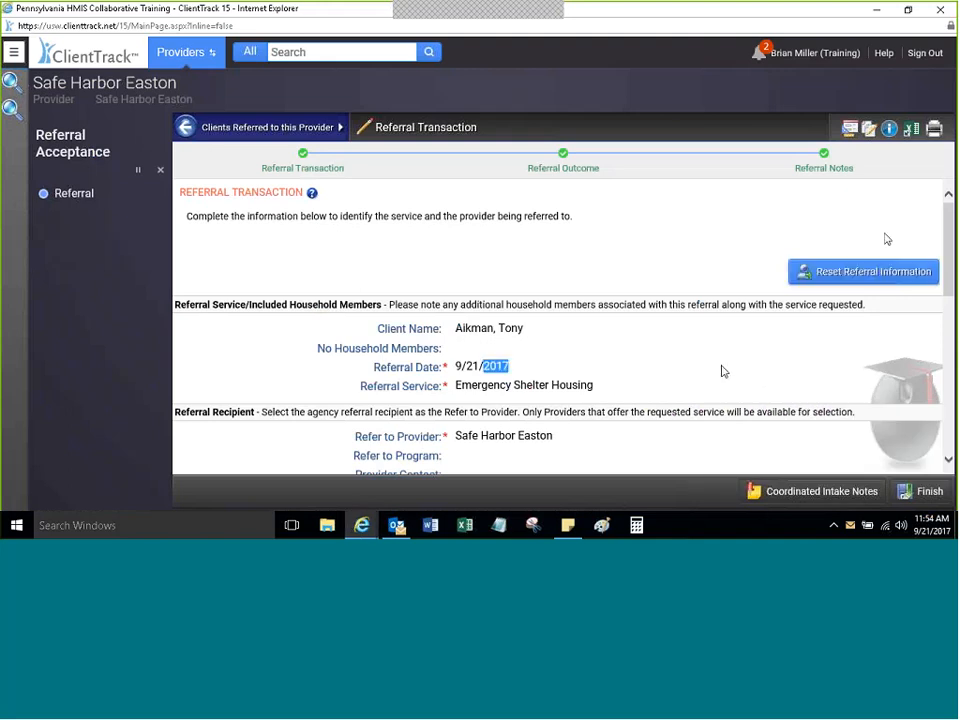
{"action": "scroll", "coordinate": [722, 371], "scroll_direction": "down", "scroll_amount": 5}
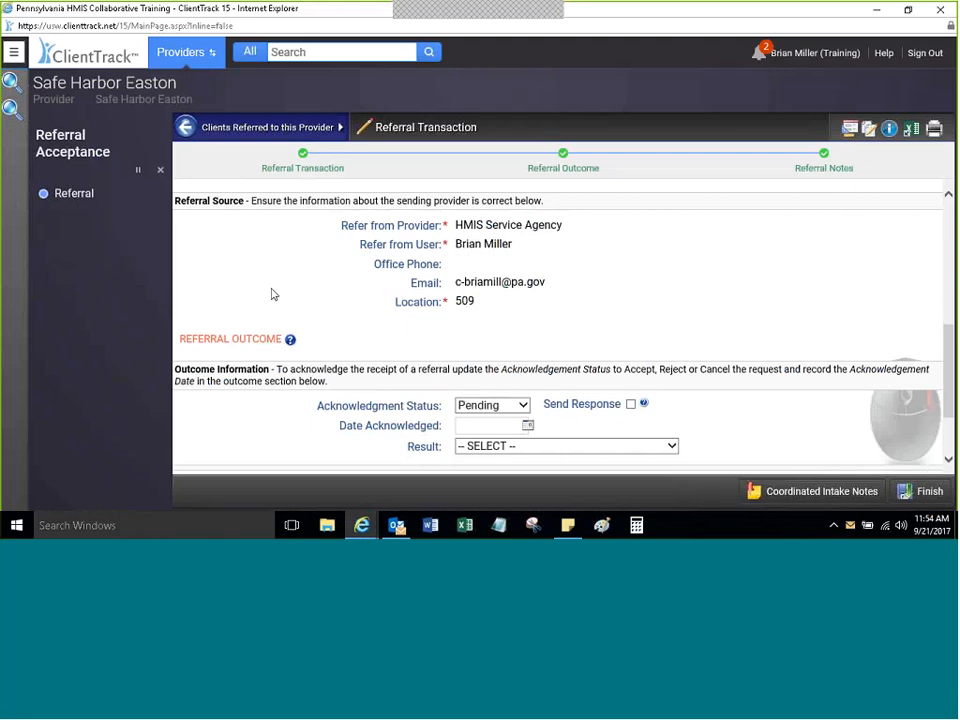
{"action": "left_click", "coordinate": [490, 405]}
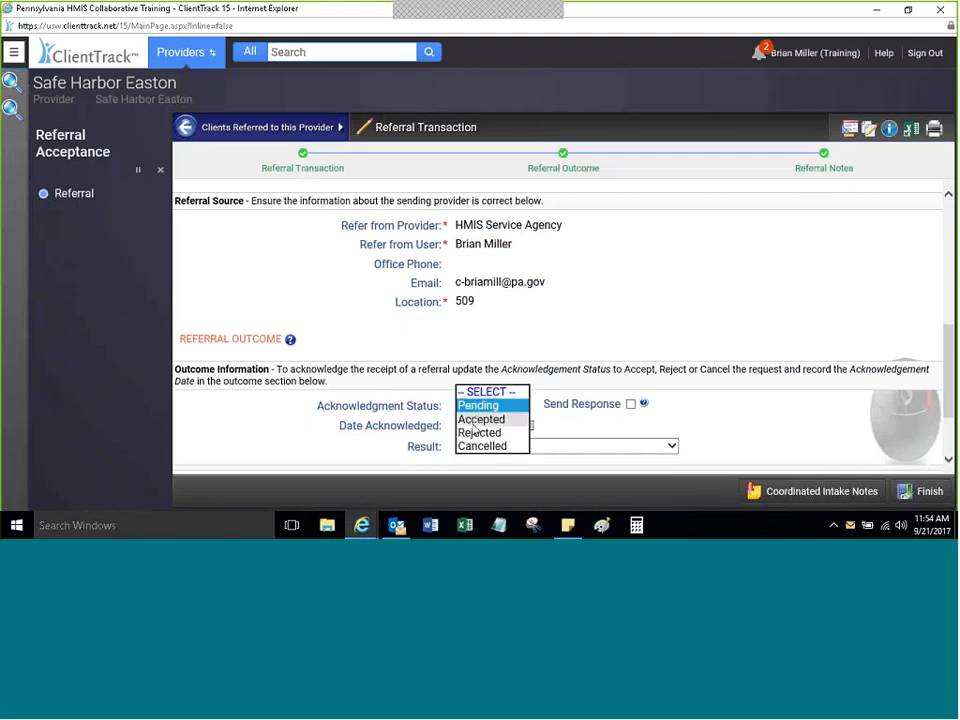
{"action": "left_click", "coordinate": [478, 419]}
{"action": "left_click", "coordinate": [529, 427]}
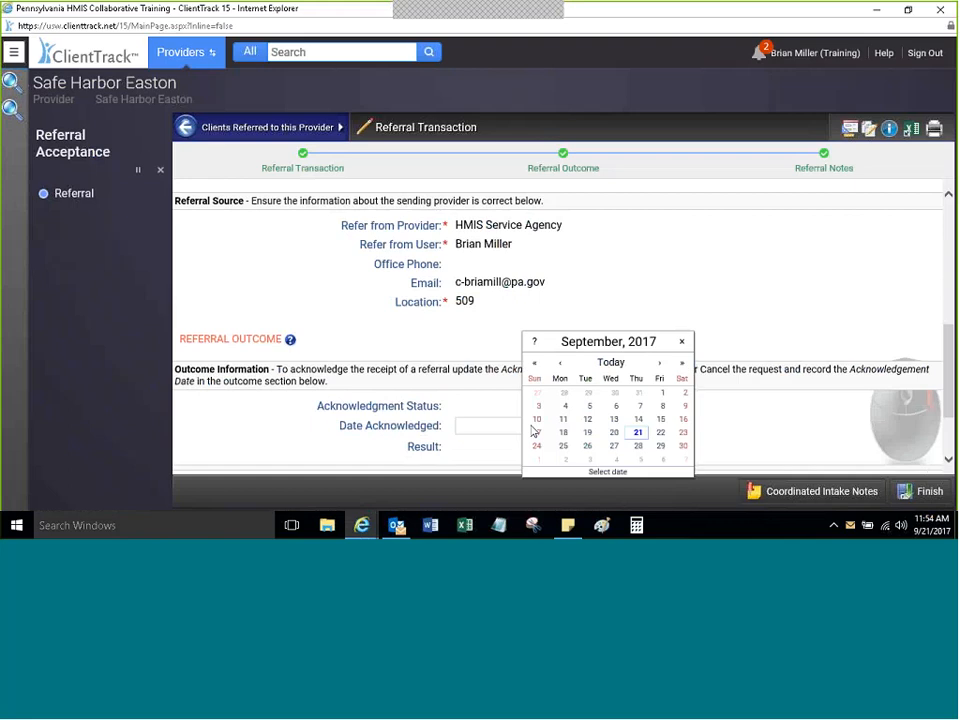
{"action": "left_click", "coordinate": [633, 430]}
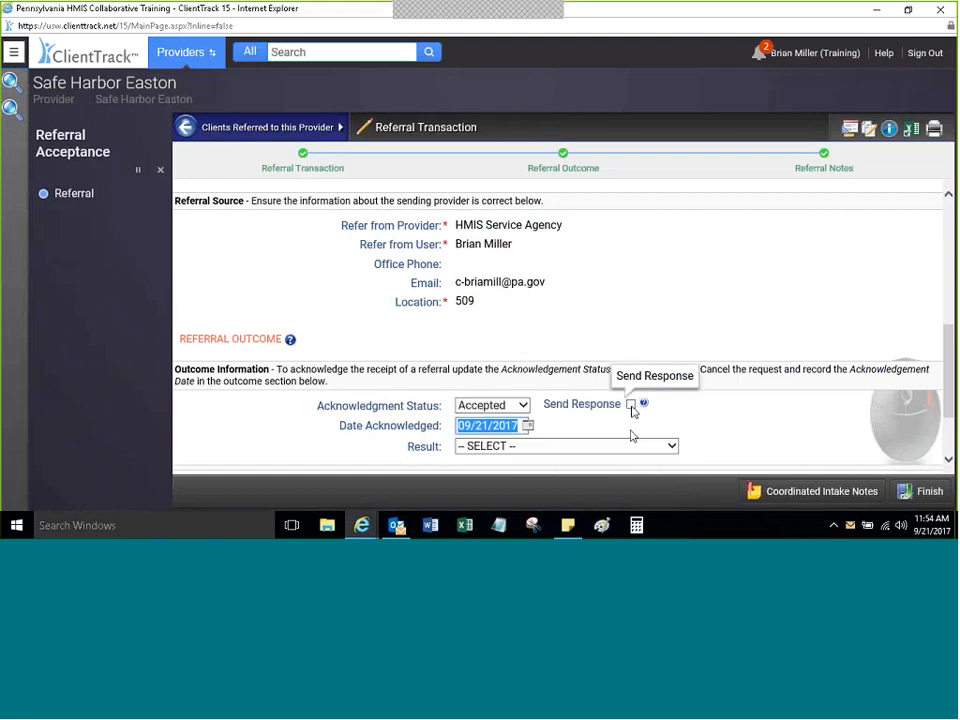
{"action": "left_click", "coordinate": [631, 405]}
Step: Set the referral result to Service provided and save the transaction
{"action": "left_click", "coordinate": [493, 447]}
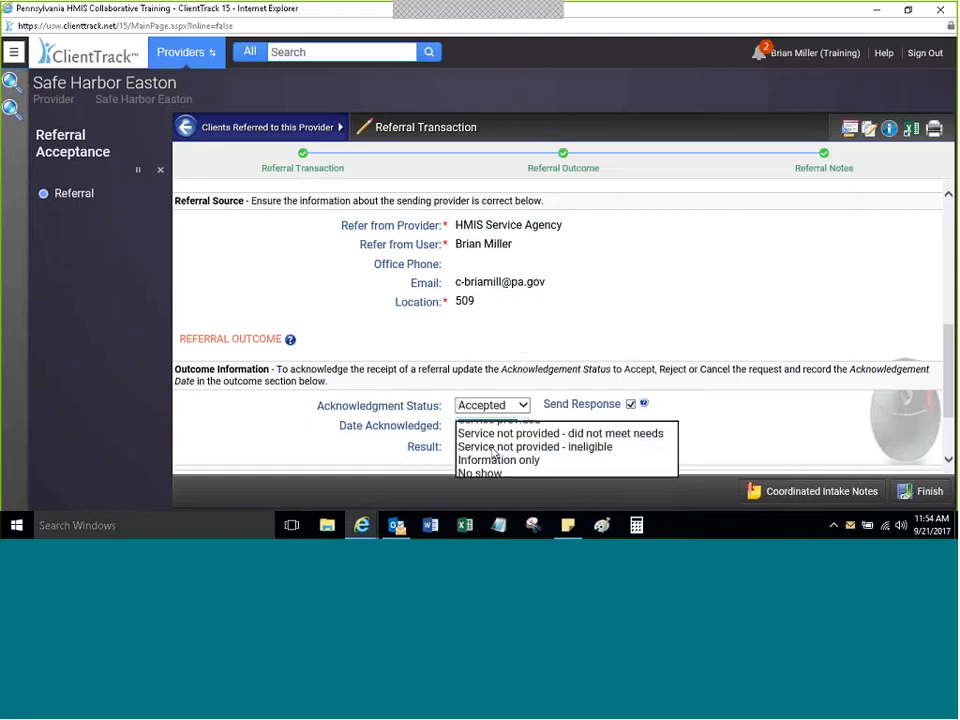
{"action": "scroll", "coordinate": [493, 455], "scroll_direction": "up", "scroll_amount": 1}
{"action": "left_click", "coordinate": [497, 434]}
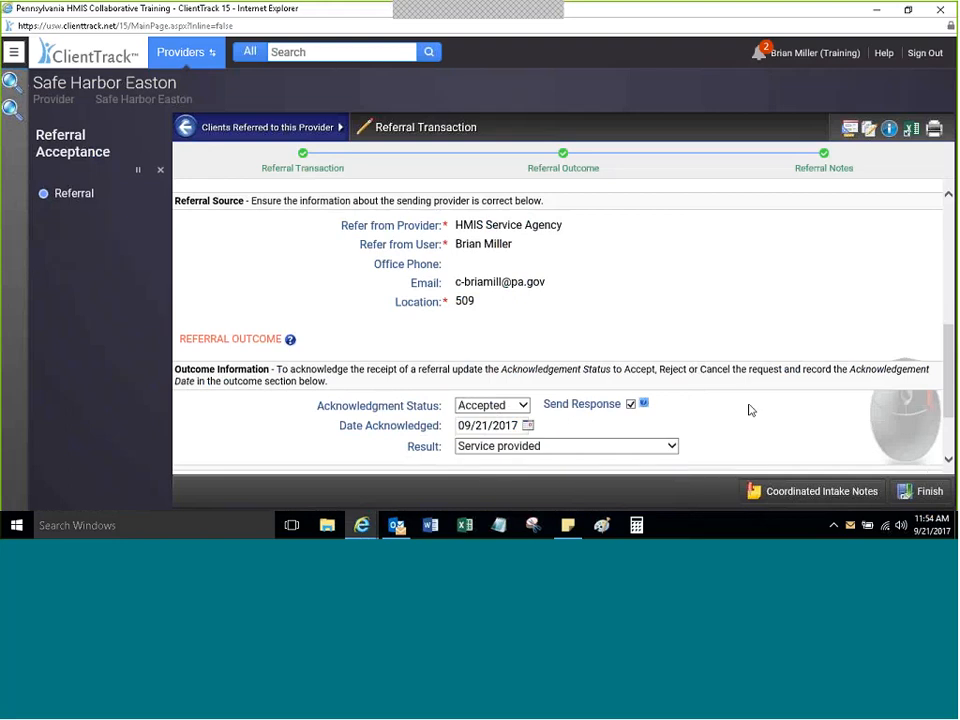
{"action": "scroll", "coordinate": [750, 410], "scroll_direction": "down", "scroll_amount": 2}
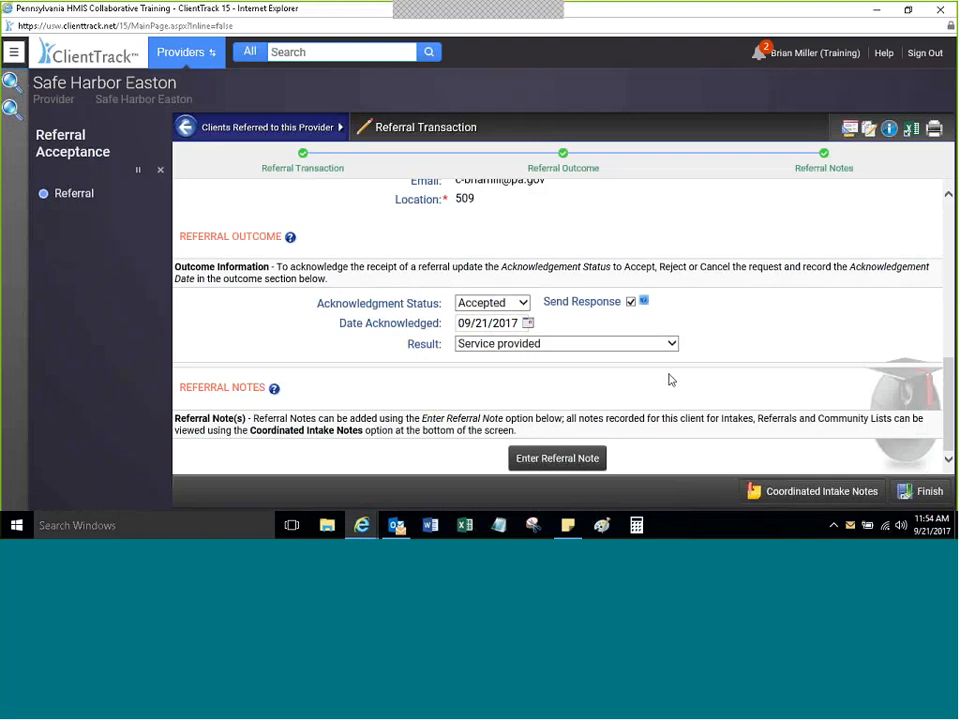
{"action": "left_click", "coordinate": [922, 490]}
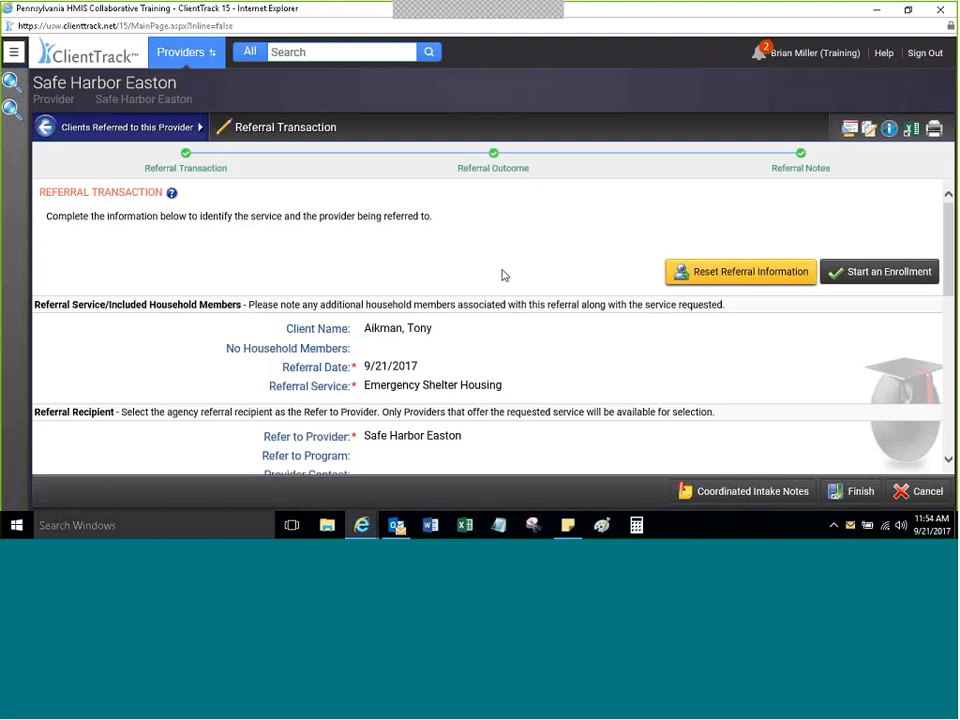
{"action": "left_click_drag", "start_coordinate": [949, 258], "coordinate": [951, 183]}
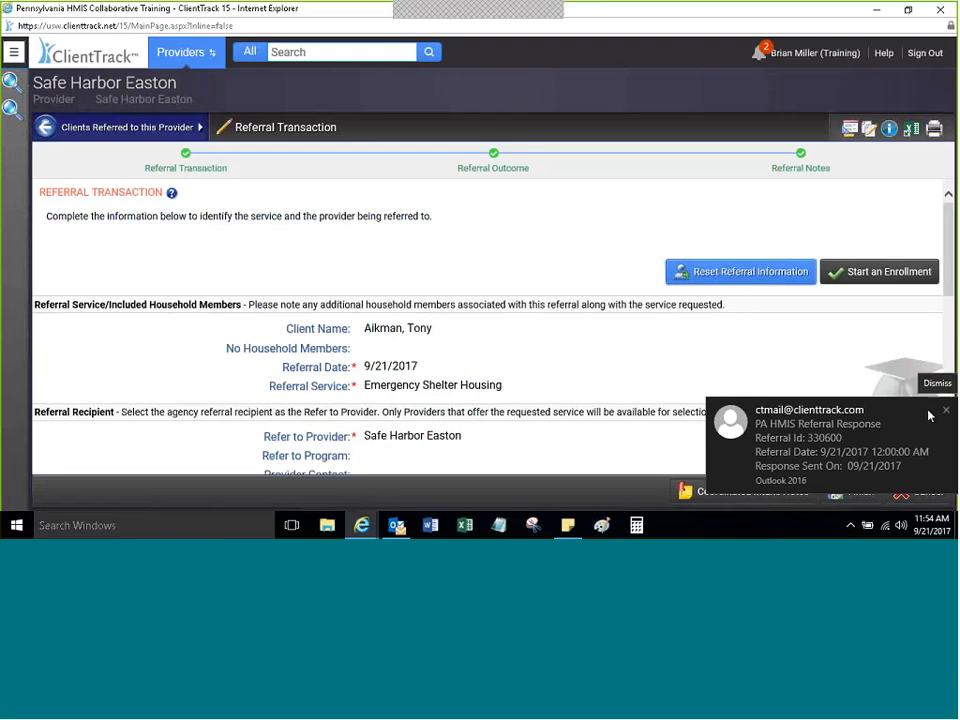
{"action": "left_click", "coordinate": [917, 413]}
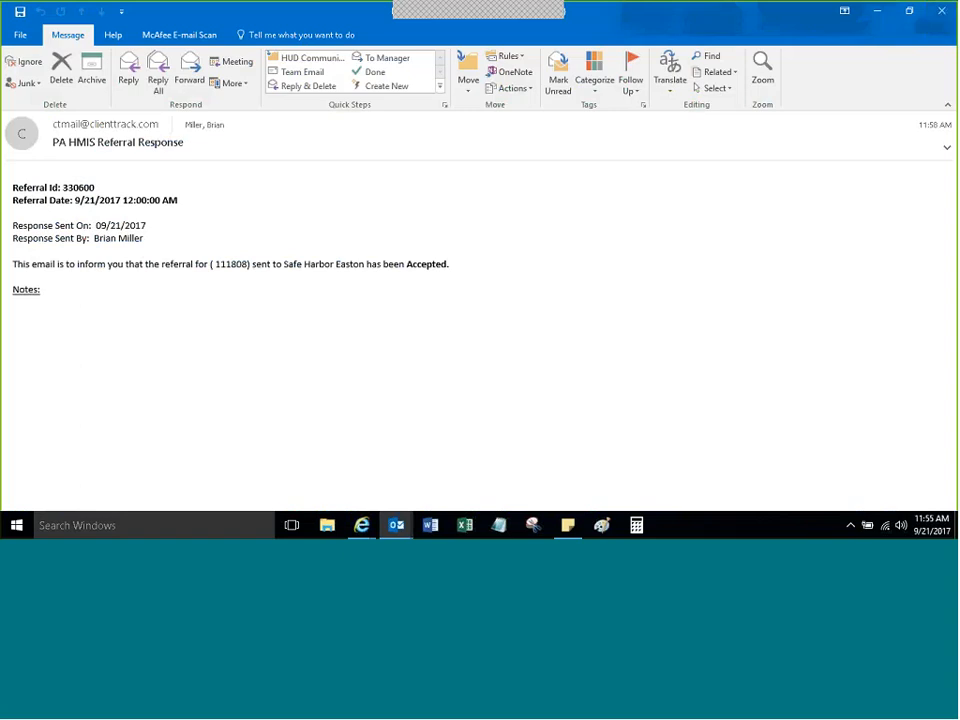
{"action": "left_click", "coordinate": [943, 14]}
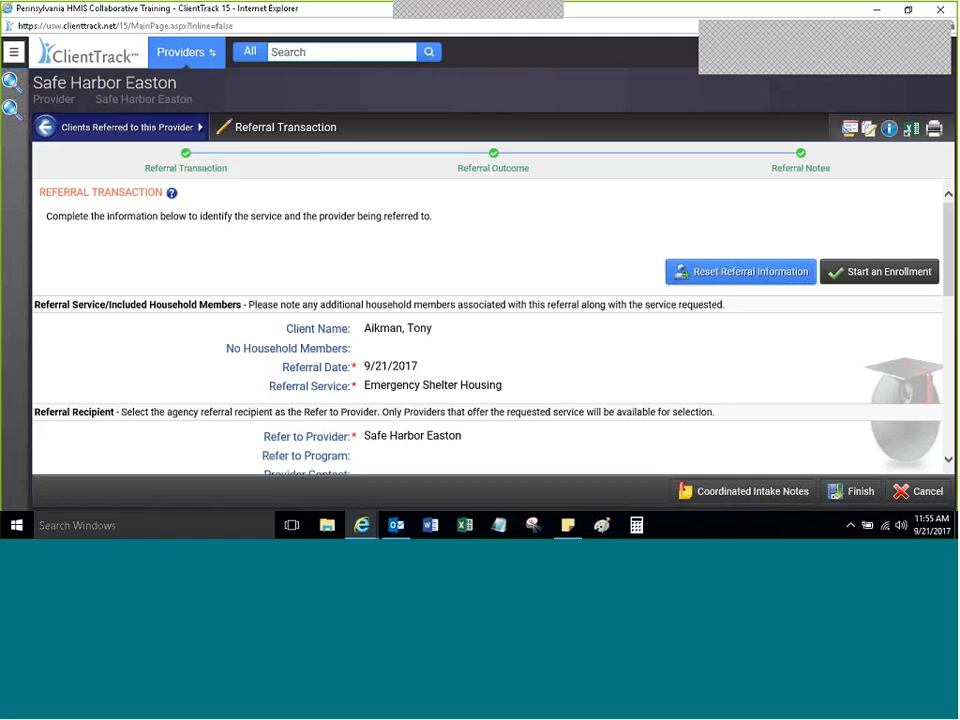
Step: Cancel out of the referral and open the Eastern Continuum Community Queue list with 19 active clients
{"action": "left_click_drag", "start_coordinate": [948, 249], "coordinate": [948, 404]}
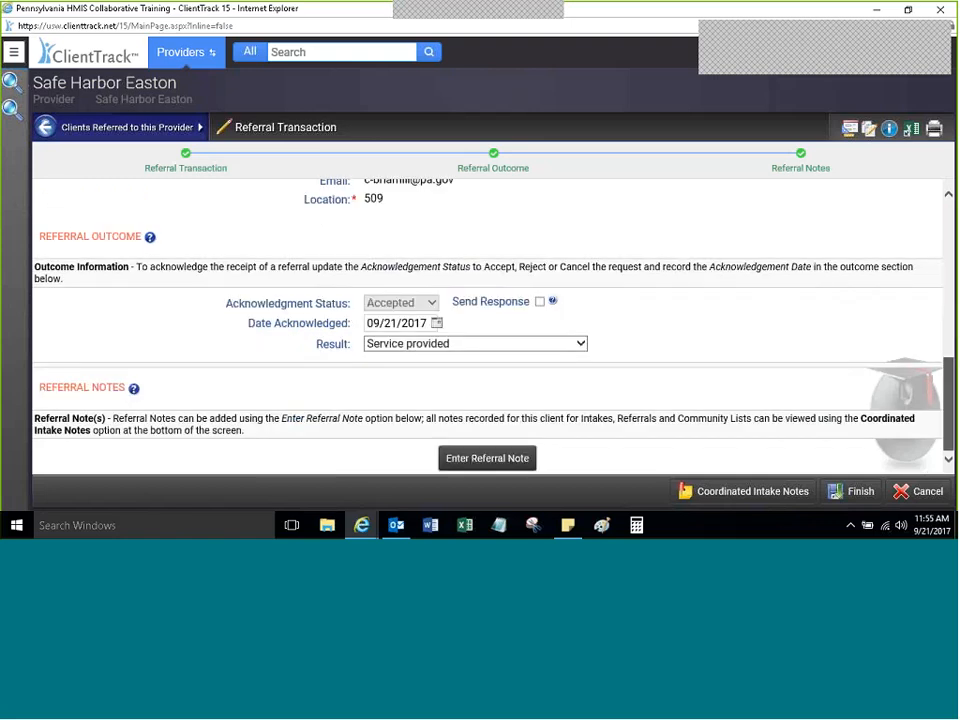
{"action": "left_click", "coordinate": [903, 489]}
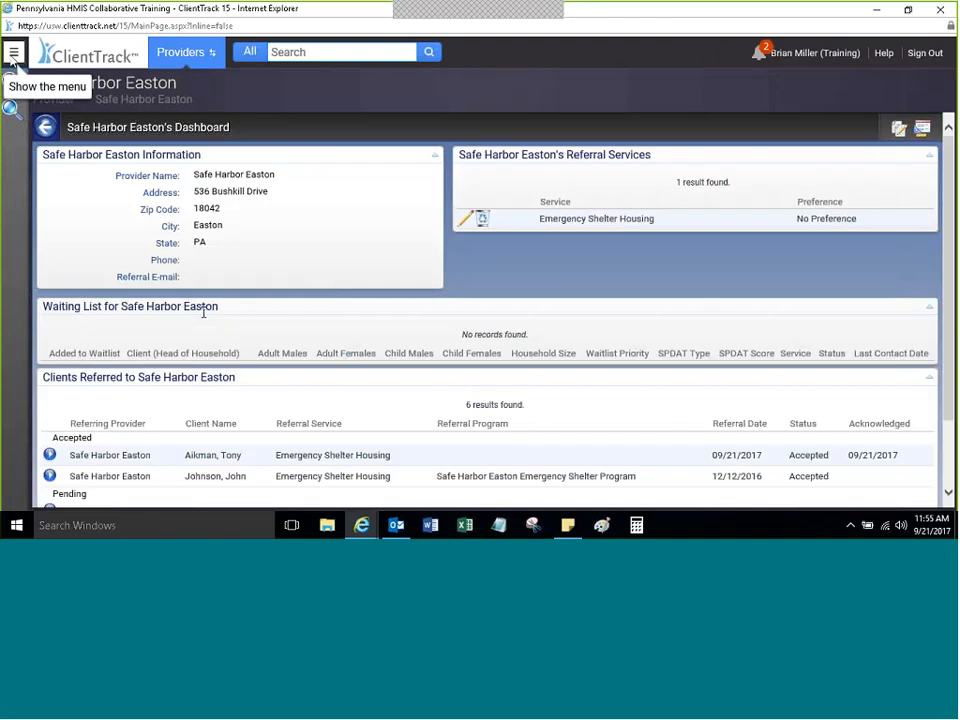
{"action": "left_click", "coordinate": [13, 55]}
{"action": "left_click", "coordinate": [100, 287]}
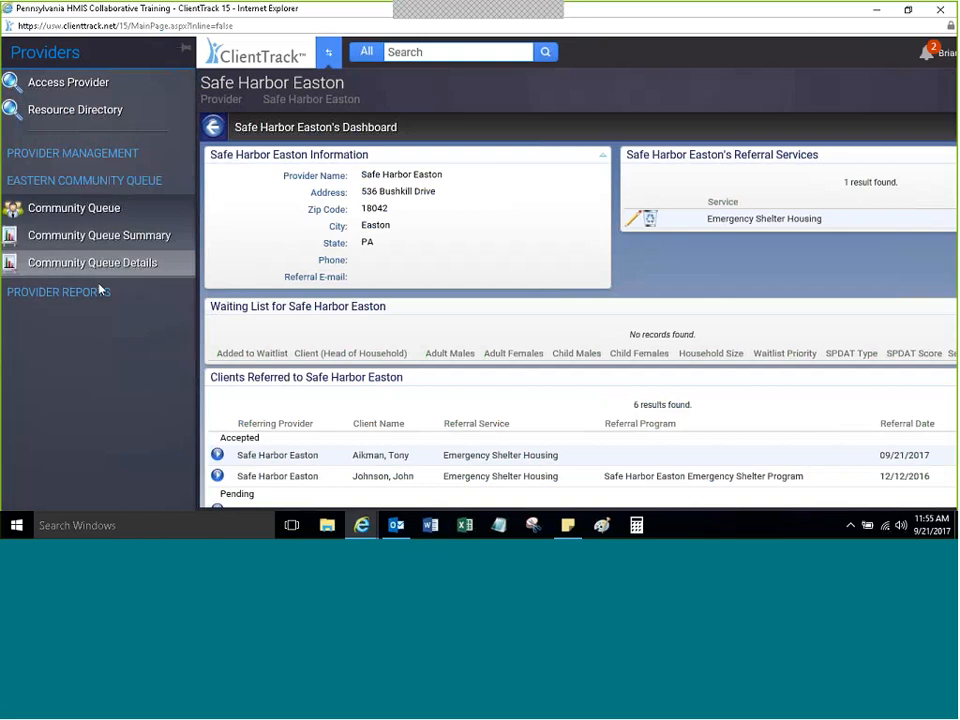
{"action": "left_click", "coordinate": [90, 220]}
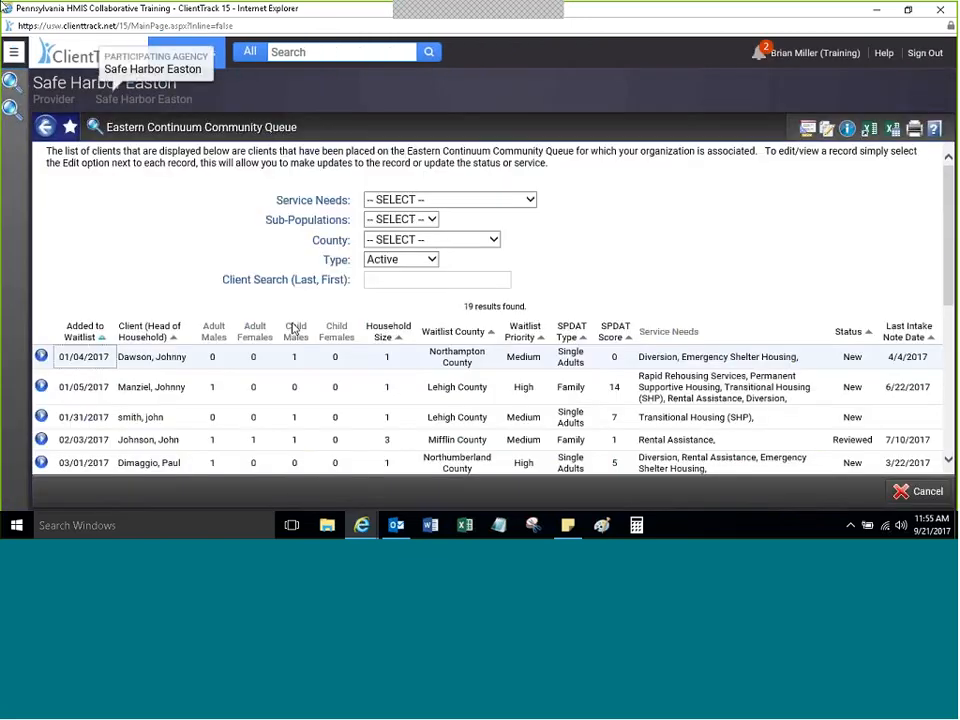
{"action": "left_click", "coordinate": [13, 53]}
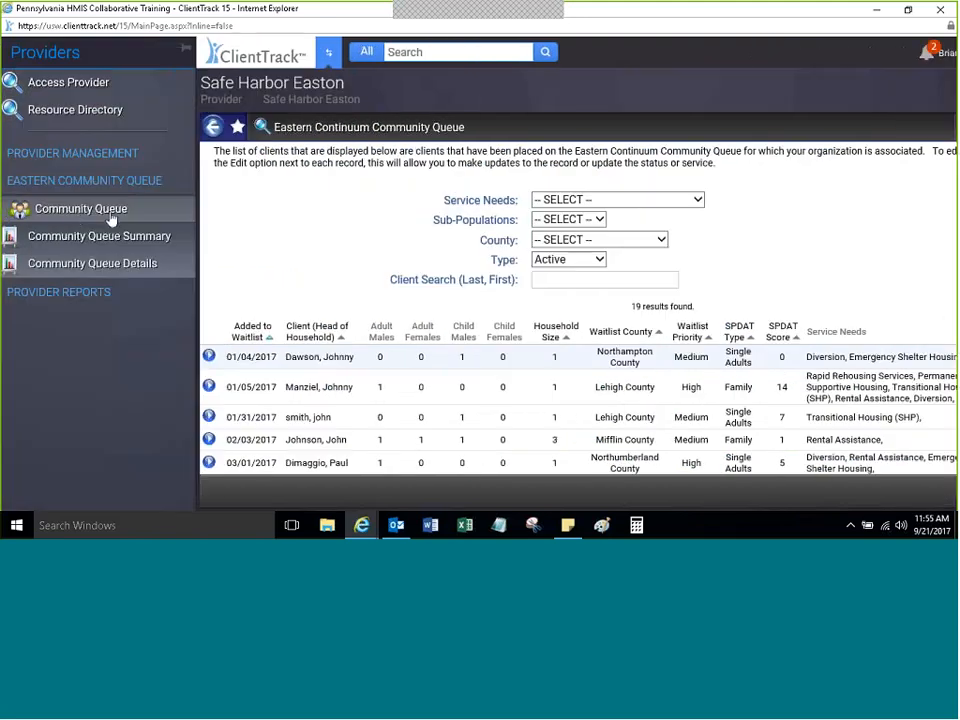
{"action": "left_click", "coordinate": [75, 214]}
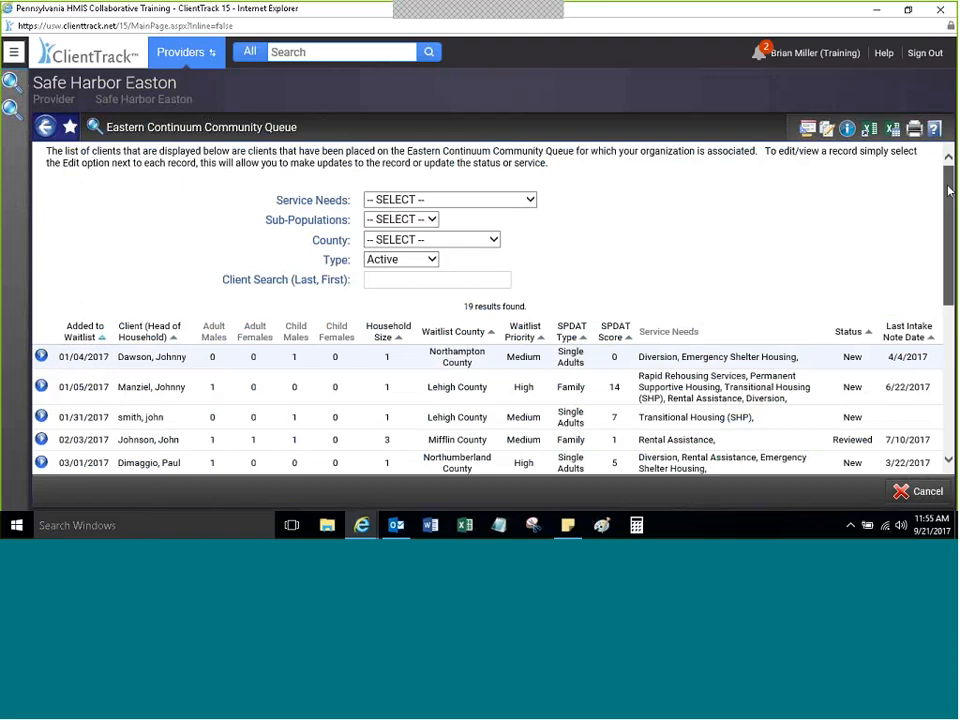
{"action": "left_click_drag", "start_coordinate": [949, 190], "coordinate": [907, 392]}
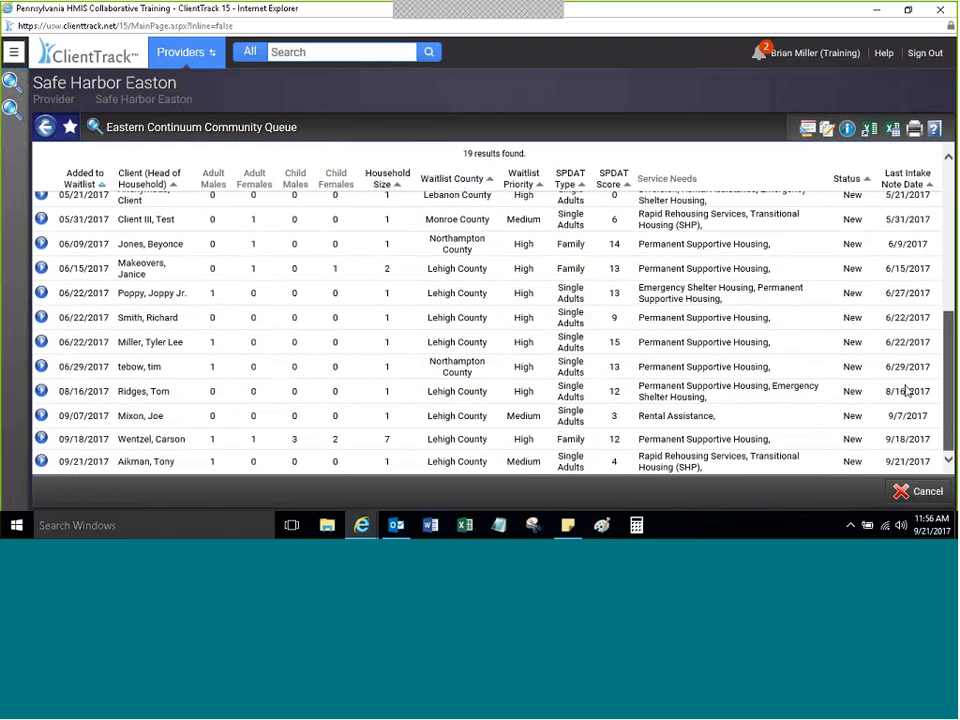
{"action": "scroll", "coordinate": [902, 199], "scroll_direction": "up", "scroll_amount": 10}
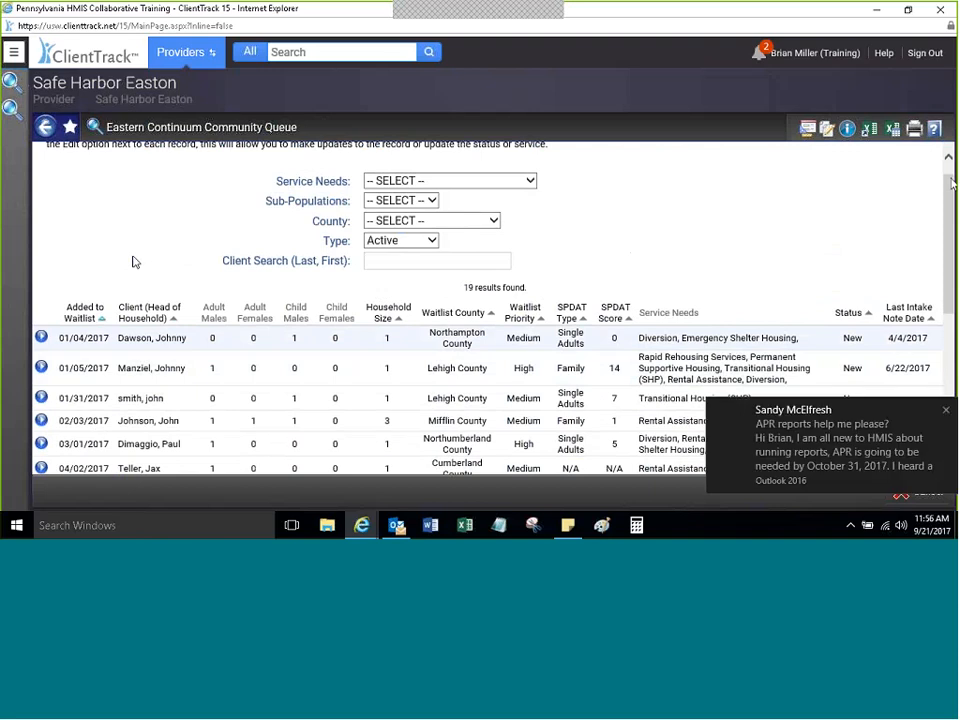
{"action": "scroll", "coordinate": [941, 330], "scroll_direction": "down", "scroll_amount": 5}
{"action": "scroll", "coordinate": [941, 330], "scroll_direction": "up", "scroll_amount": 5}
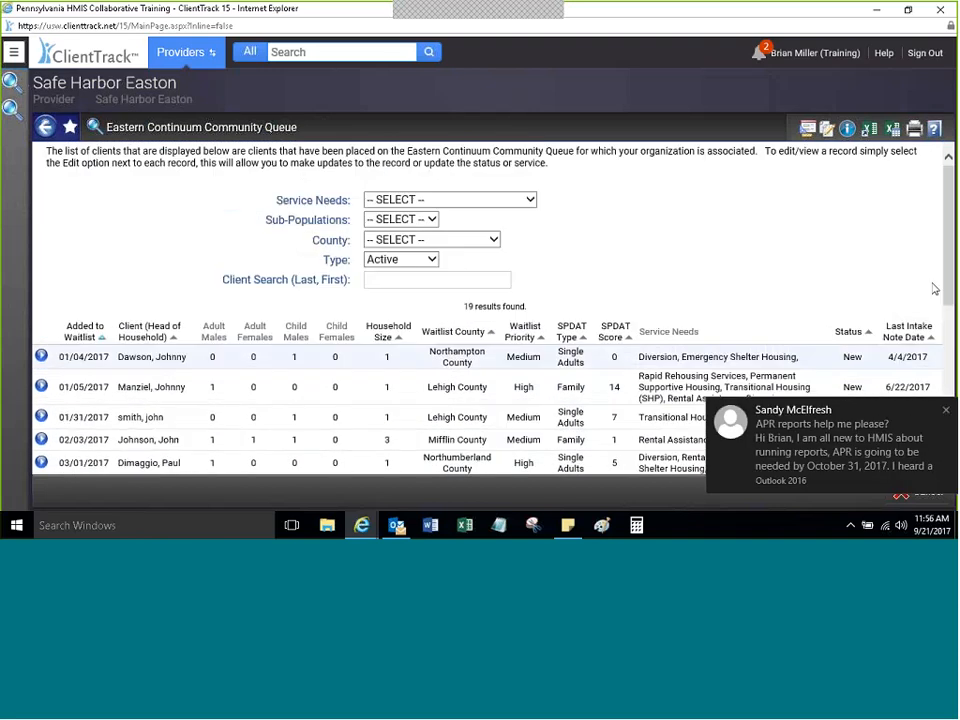
{"action": "left_click", "coordinate": [946, 410]}
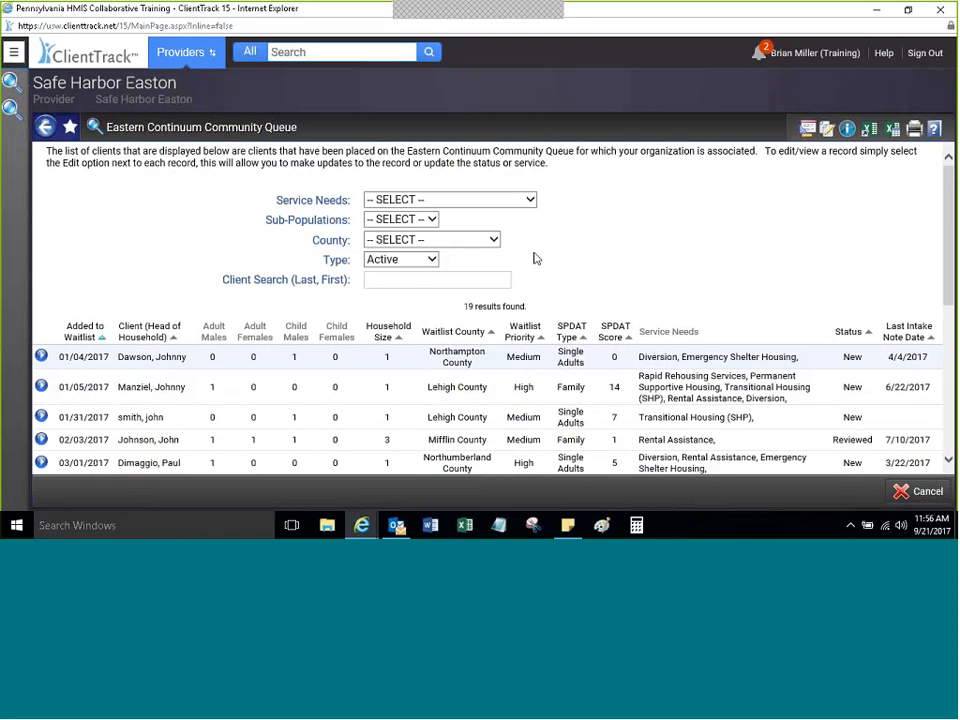
{"action": "left_click_drag", "start_coordinate": [254, 280], "coordinate": [129, 281]}
{"action": "left_click", "coordinate": [129, 281]}
Step: Filter the queue to Service Needs 'Permanent Supportive Housing' and County 'Lehigh County', leaving 7 results
{"action": "left_click", "coordinate": [385, 200]}
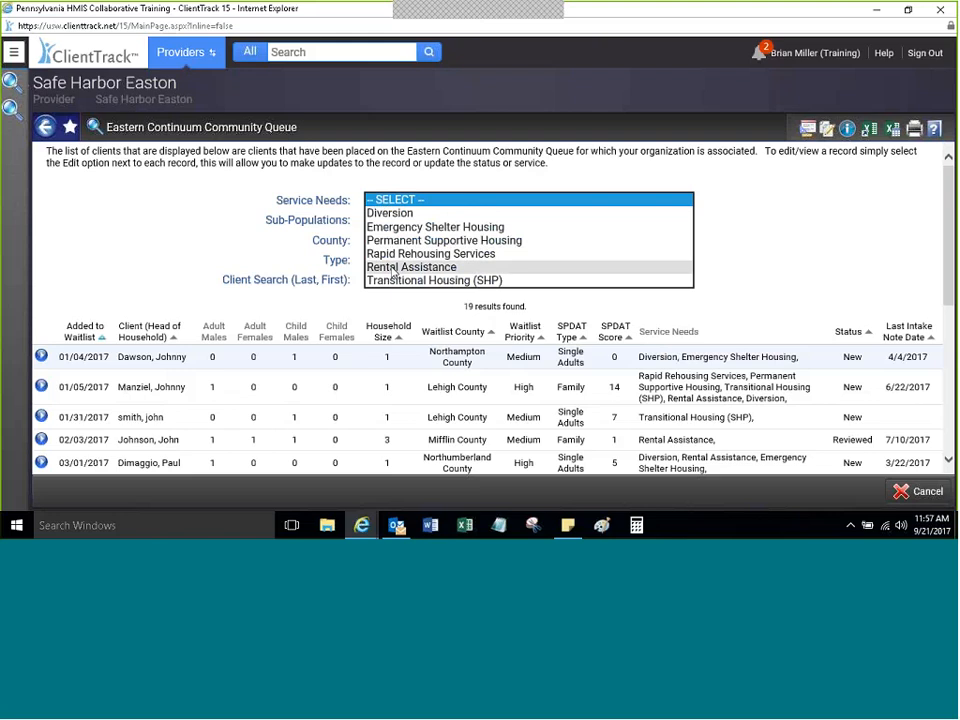
{"action": "left_click", "coordinate": [395, 244]}
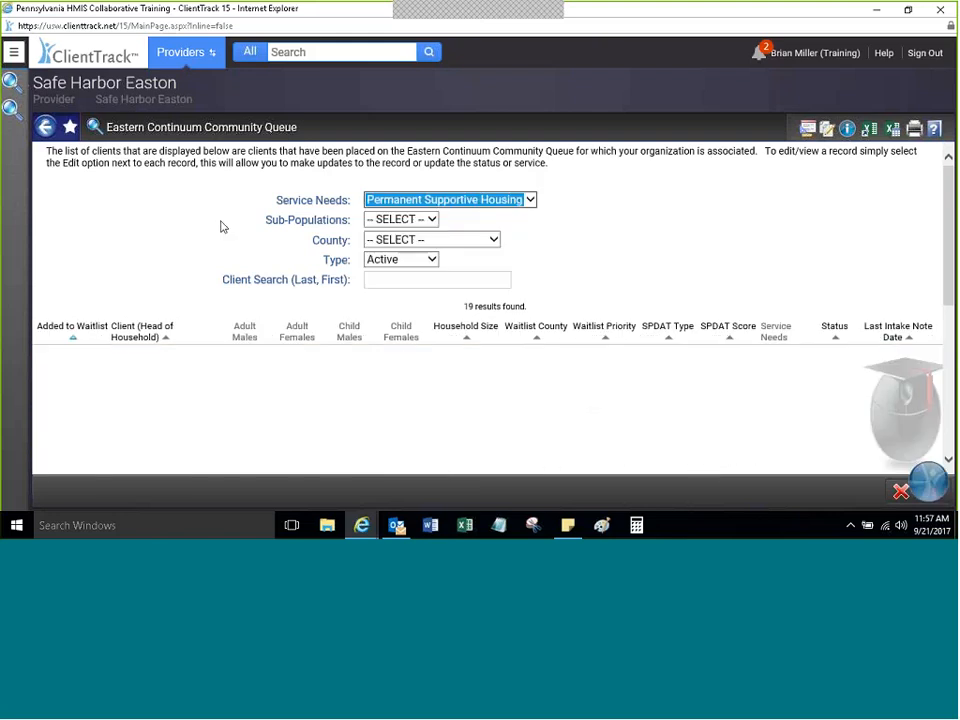
{"action": "left_click", "coordinate": [381, 241]}
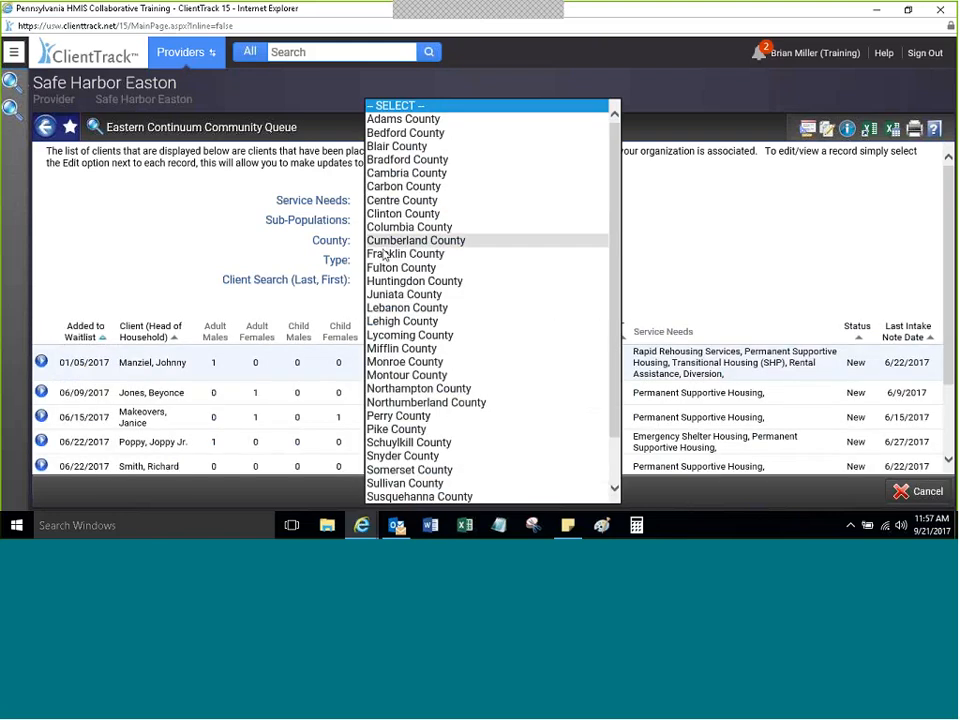
{"action": "scroll", "coordinate": [378, 321], "scroll_direction": "down", "scroll_amount": 1}
{"action": "left_click", "coordinate": [378, 321]}
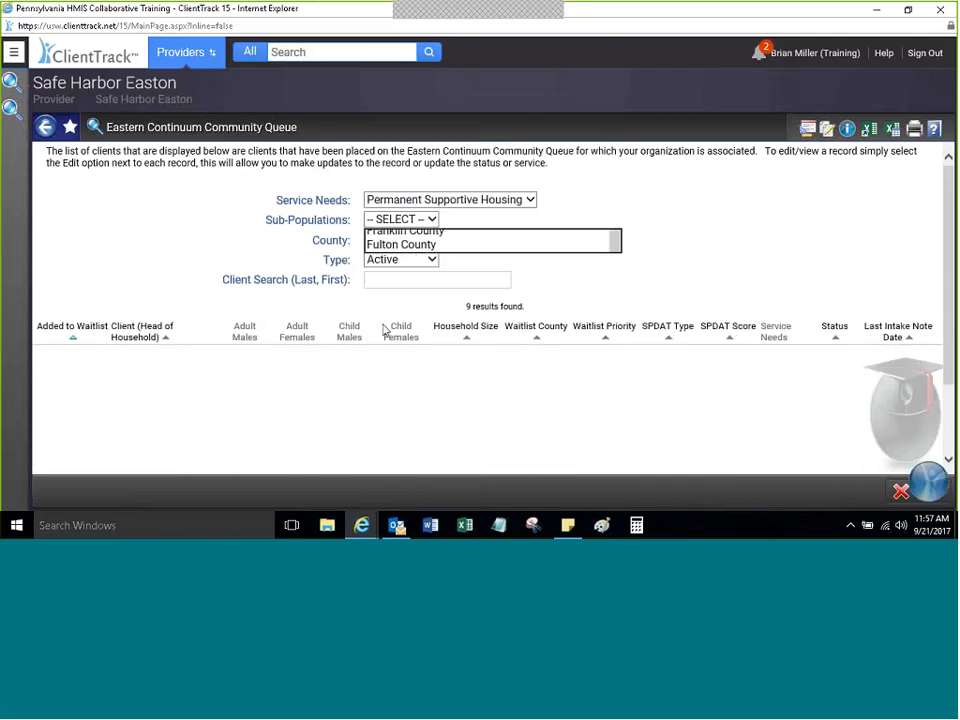
{"action": "left_click", "coordinate": [900, 188]}
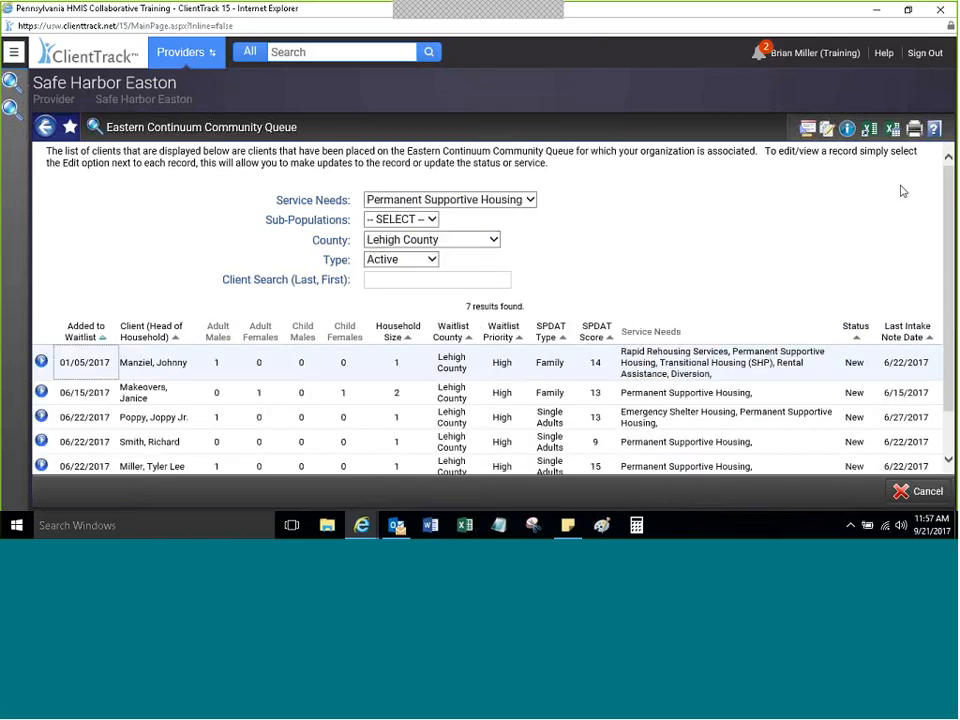
{"action": "scroll", "coordinate": [950, 190], "scroll_direction": "down", "scroll_amount": 2}
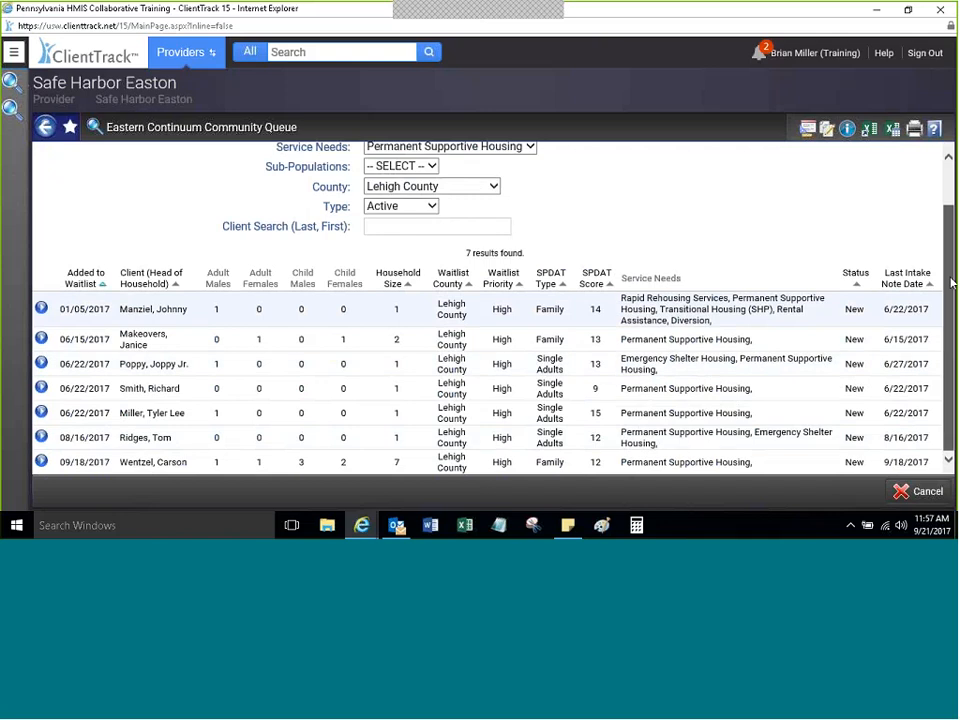
{"action": "left_click_drag", "start_coordinate": [952, 283], "coordinate": [949, 200]}
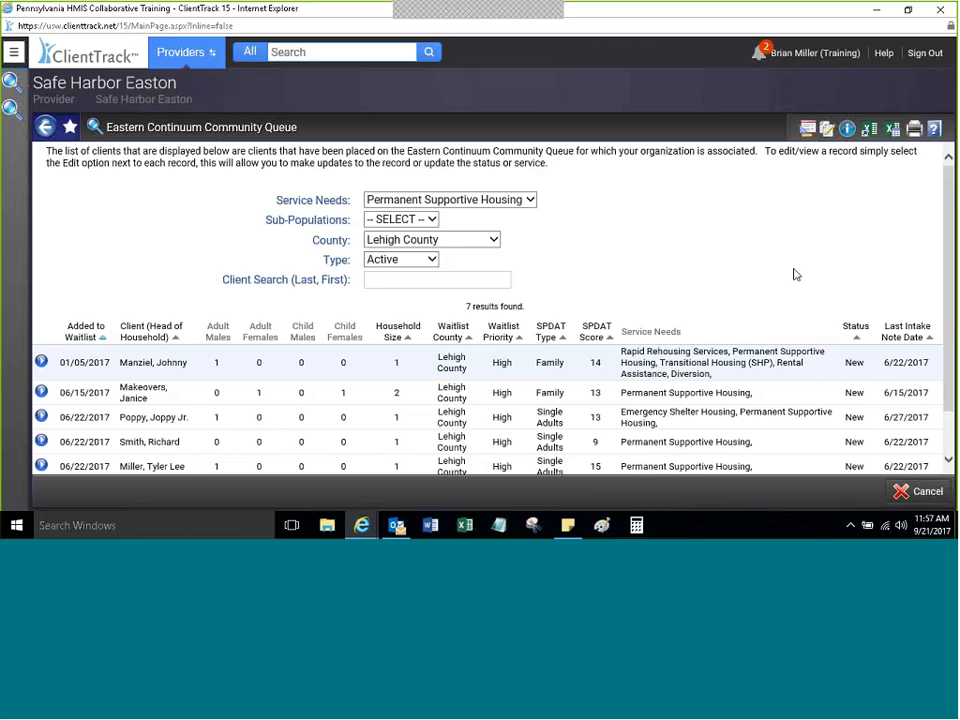
{"action": "scroll", "coordinate": [952, 222], "scroll_direction": "down", "scroll_amount": 2}
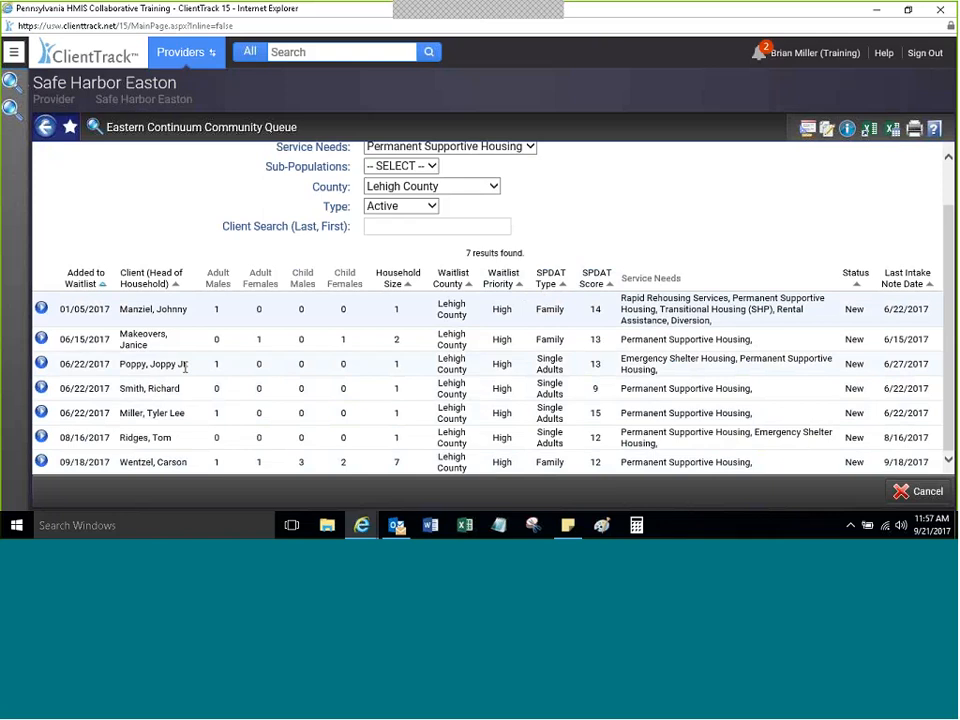
{"action": "left_click", "coordinate": [41, 309]}
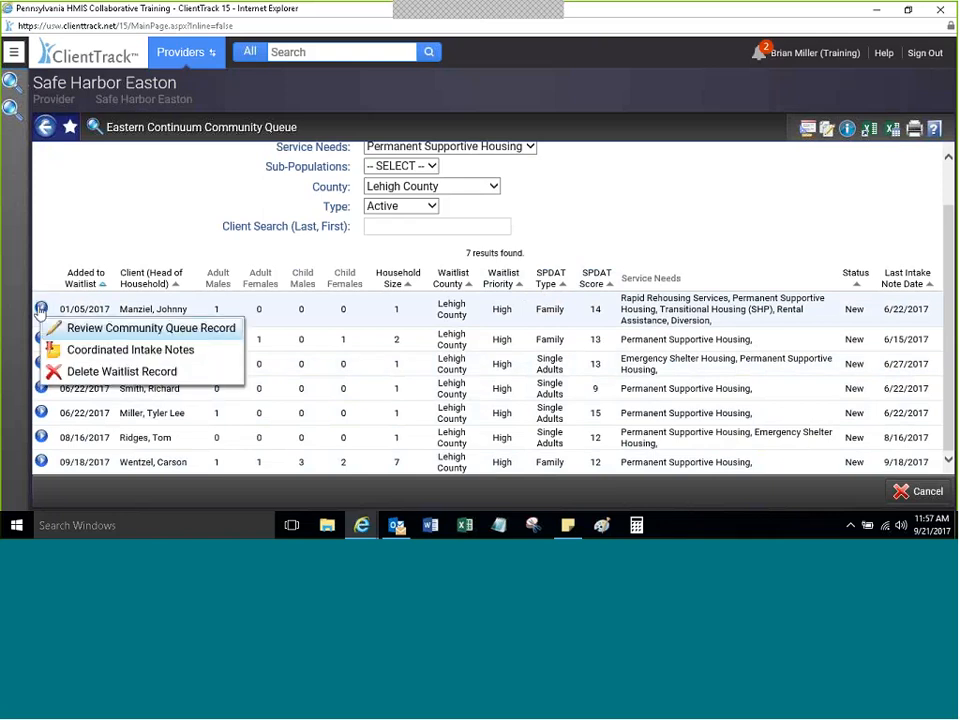
{"action": "left_click", "coordinate": [104, 351]}
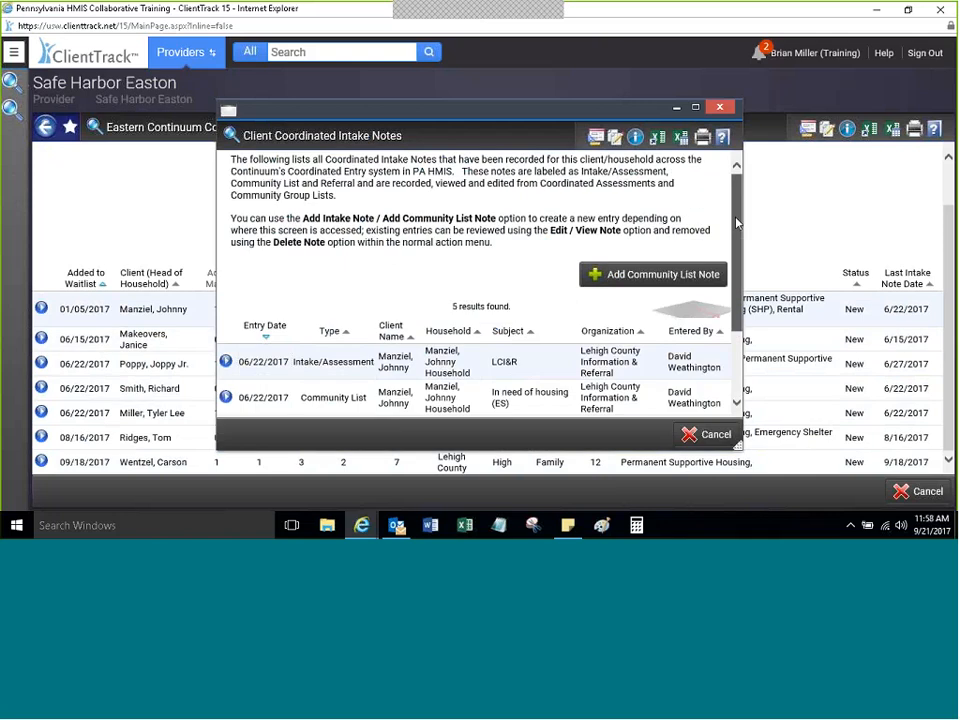
{"action": "scroll", "coordinate": [735, 216], "scroll_direction": "down", "scroll_amount": 2}
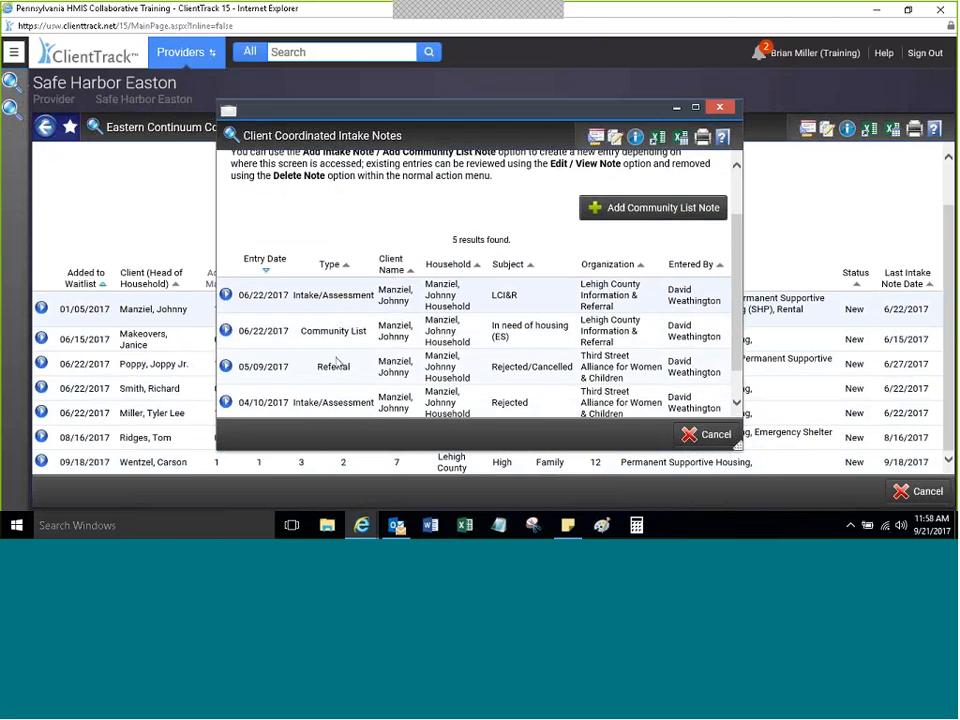
{"action": "scroll", "coordinate": [345, 340], "scroll_direction": "down", "scroll_amount": 2}
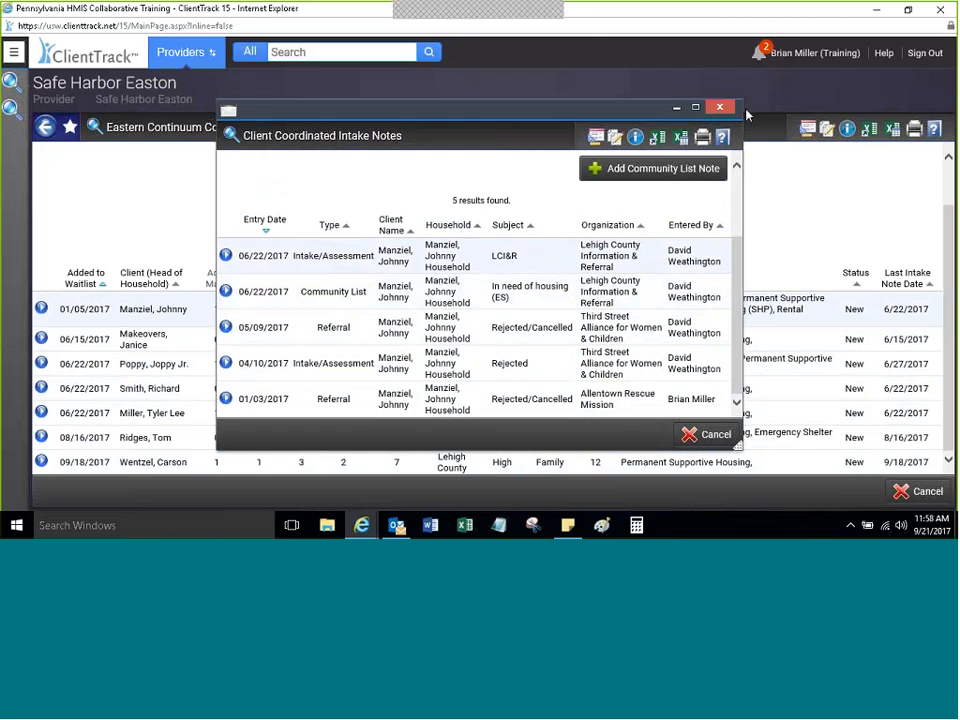
{"action": "left_click", "coordinate": [719, 107]}
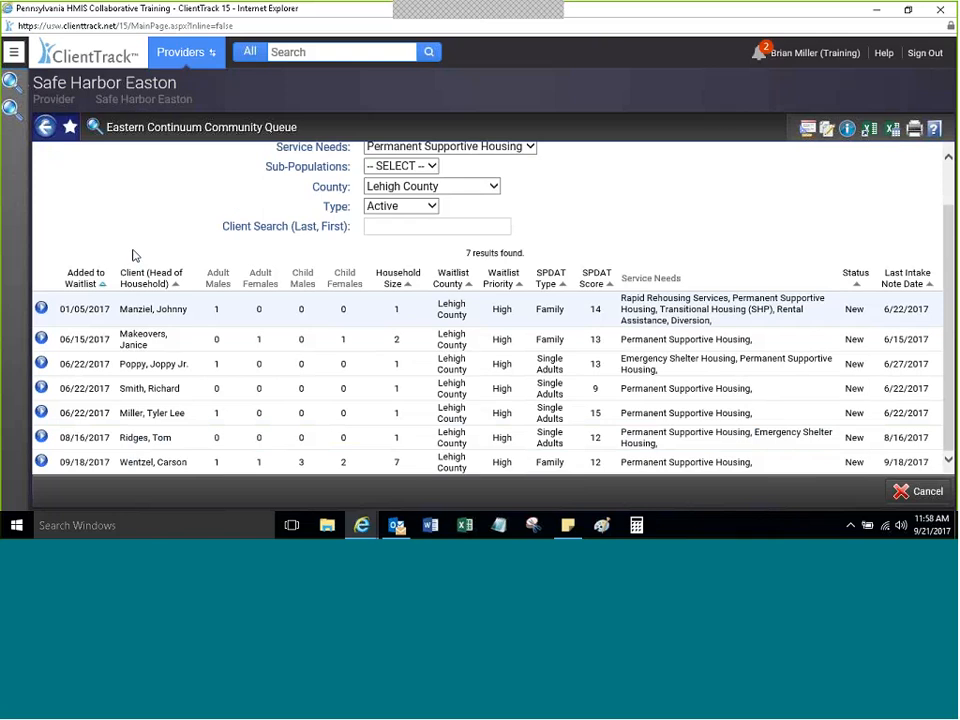
{"action": "left_click", "coordinate": [41, 309]}
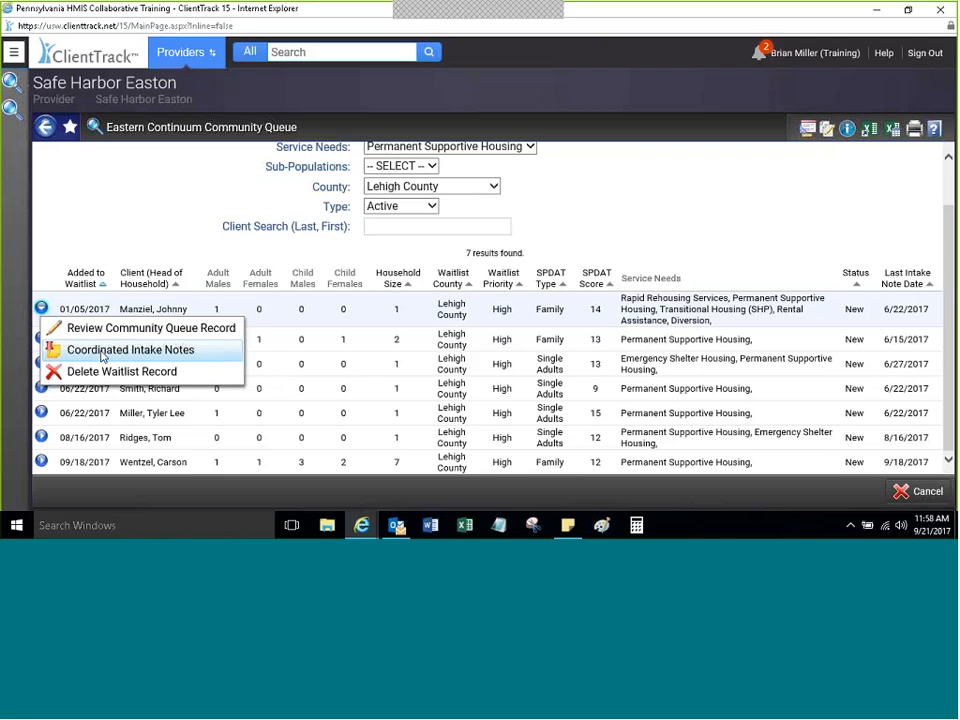
{"action": "left_click", "coordinate": [126, 330]}
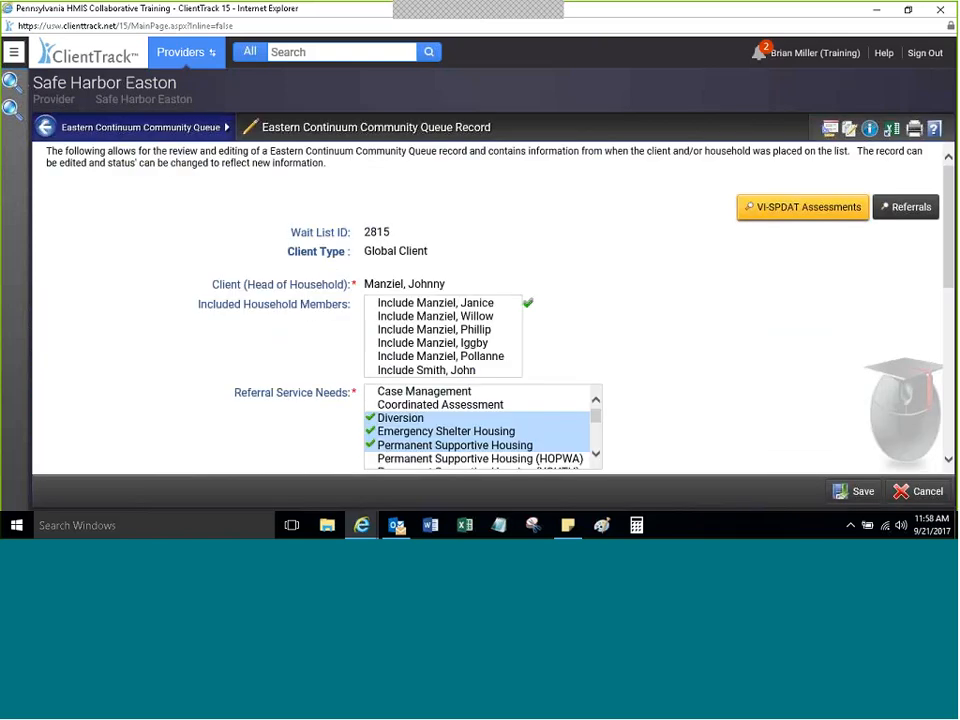
{"action": "scroll", "coordinate": [537, 225], "scroll_direction": "down", "scroll_amount": 4}
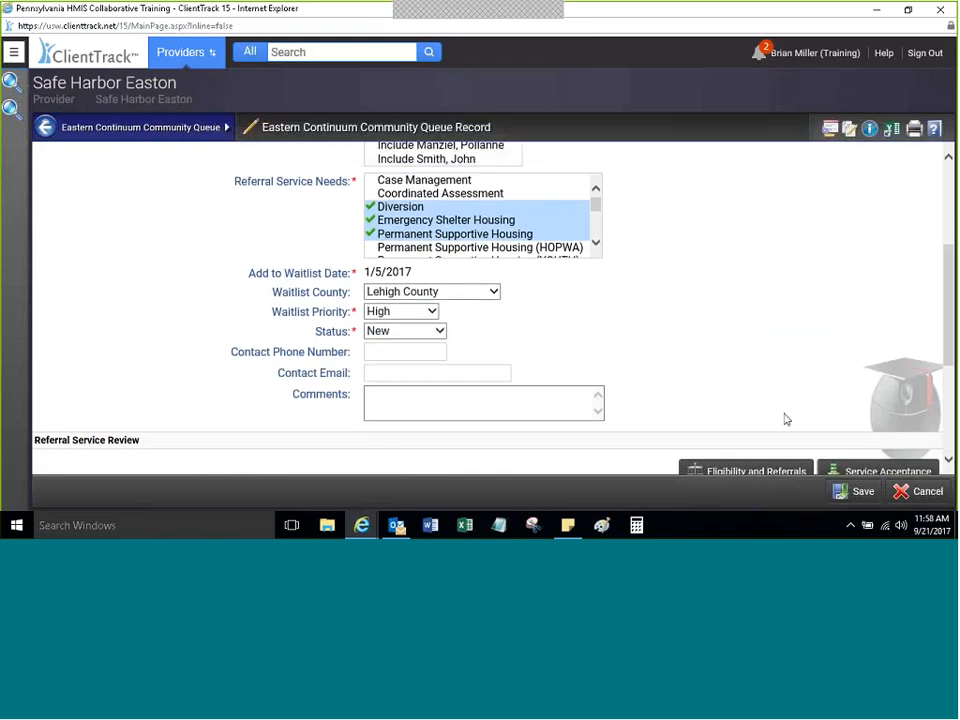
{"action": "scroll", "coordinate": [936, 347], "scroll_direction": "down", "scroll_amount": 4}
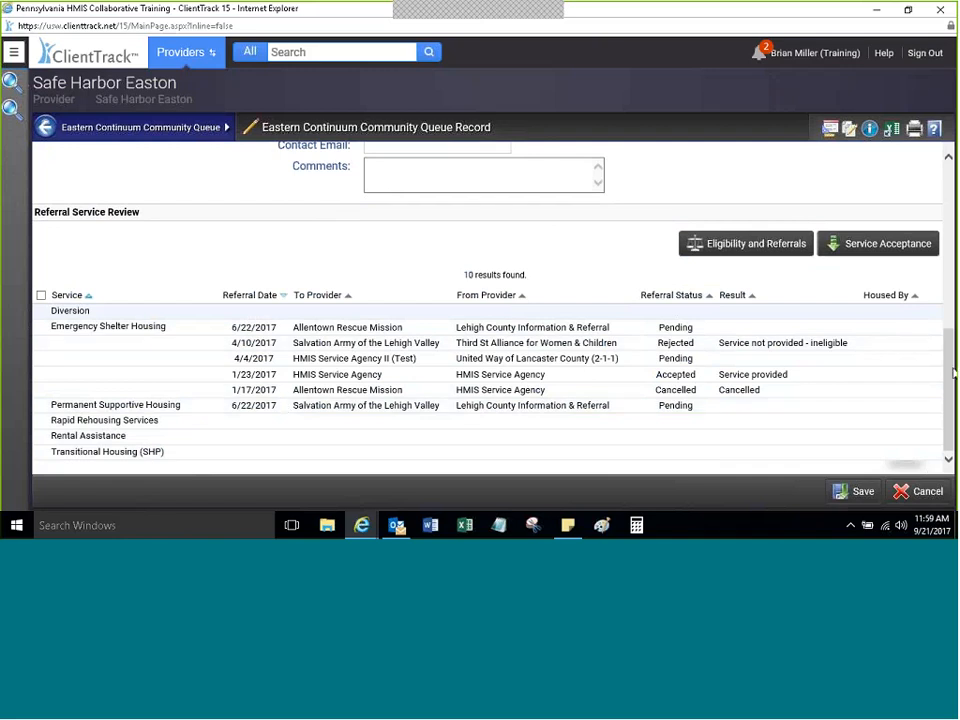
Step: Review the client's VI-SPDAT assessment history, checking the Family and Single Adults assessments
{"action": "left_click_drag", "start_coordinate": [951, 379], "coordinate": [921, 221]}
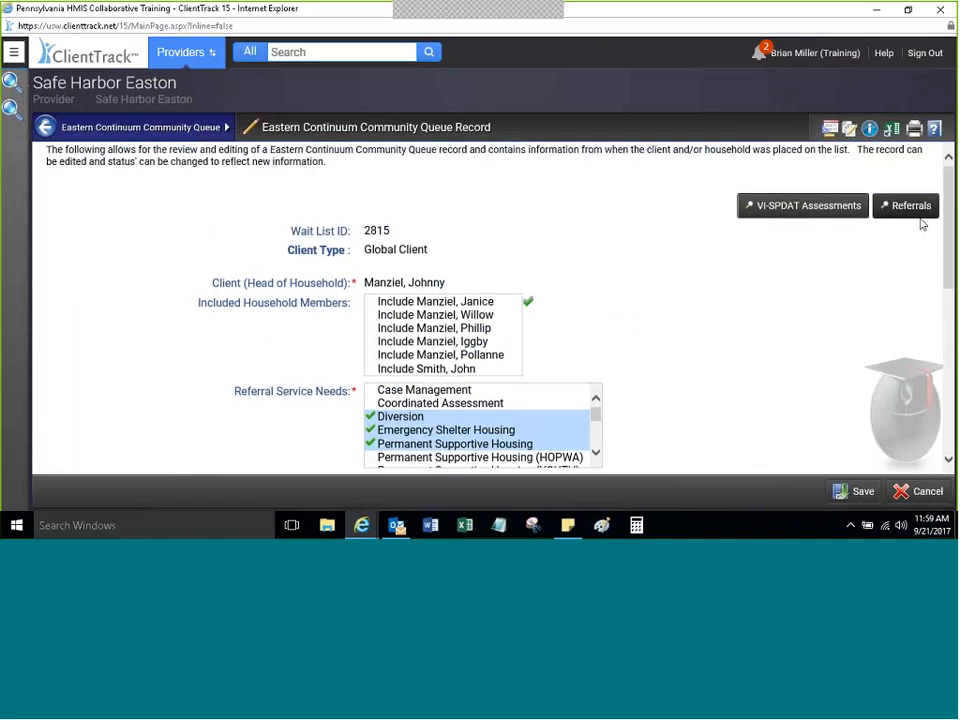
{"action": "left_click", "coordinate": [800, 206]}
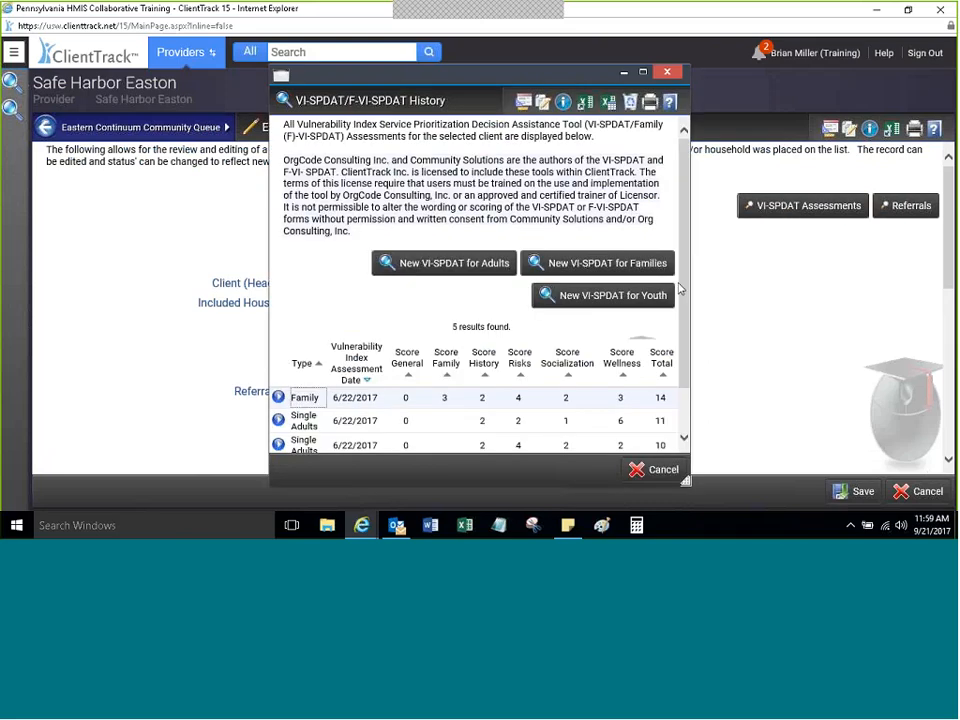
{"action": "scroll", "coordinate": [690, 356], "scroll_direction": "down", "scroll_amount": 2}
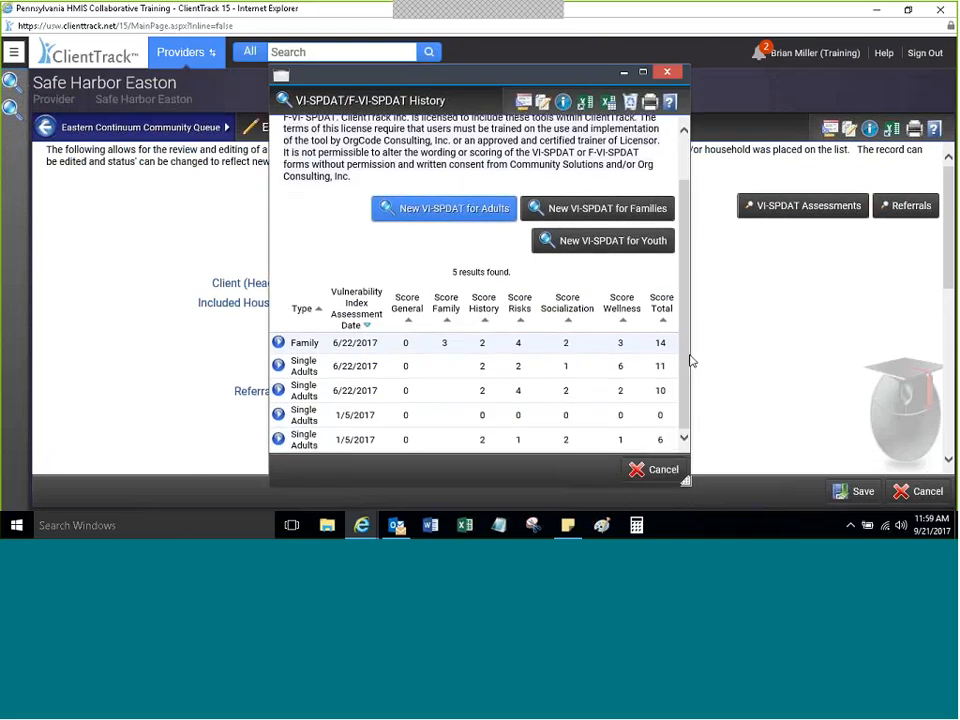
{"action": "left_click", "coordinate": [277, 343]}
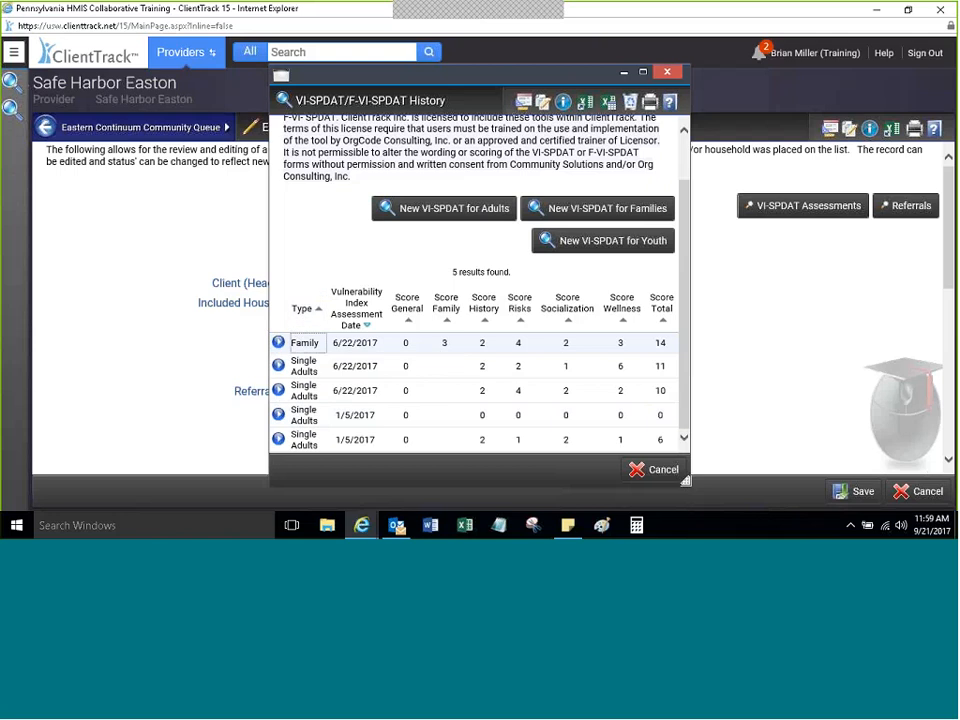
{"action": "left_click", "coordinate": [278, 390]}
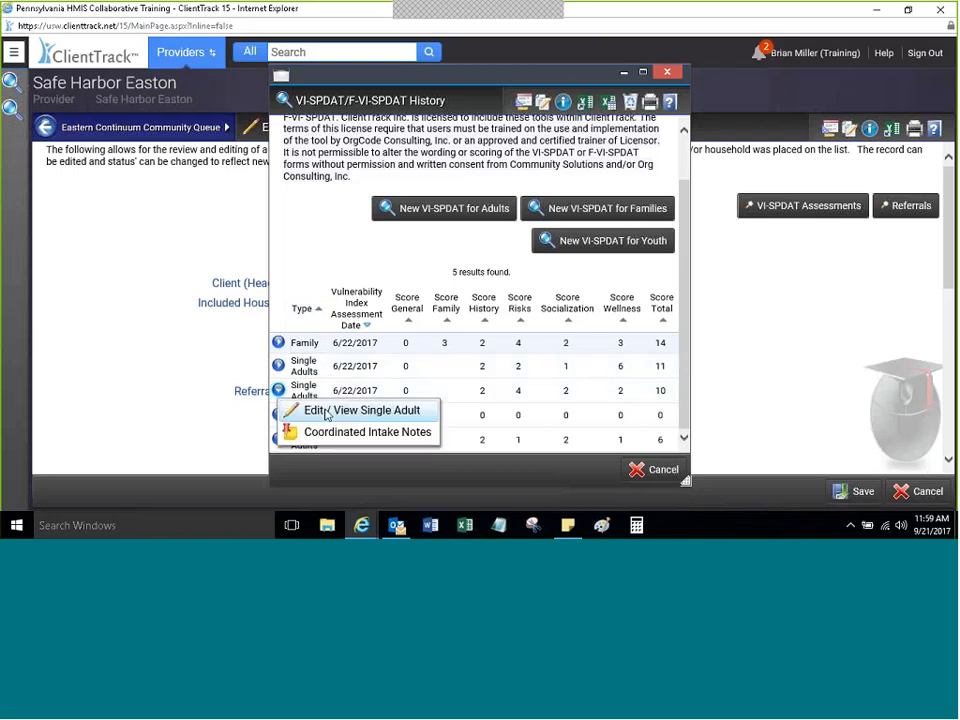
{"action": "left_click", "coordinate": [668, 71]}
Step: Look through the client's list of referrals, then return to the queue record
{"action": "left_click", "coordinate": [905, 206]}
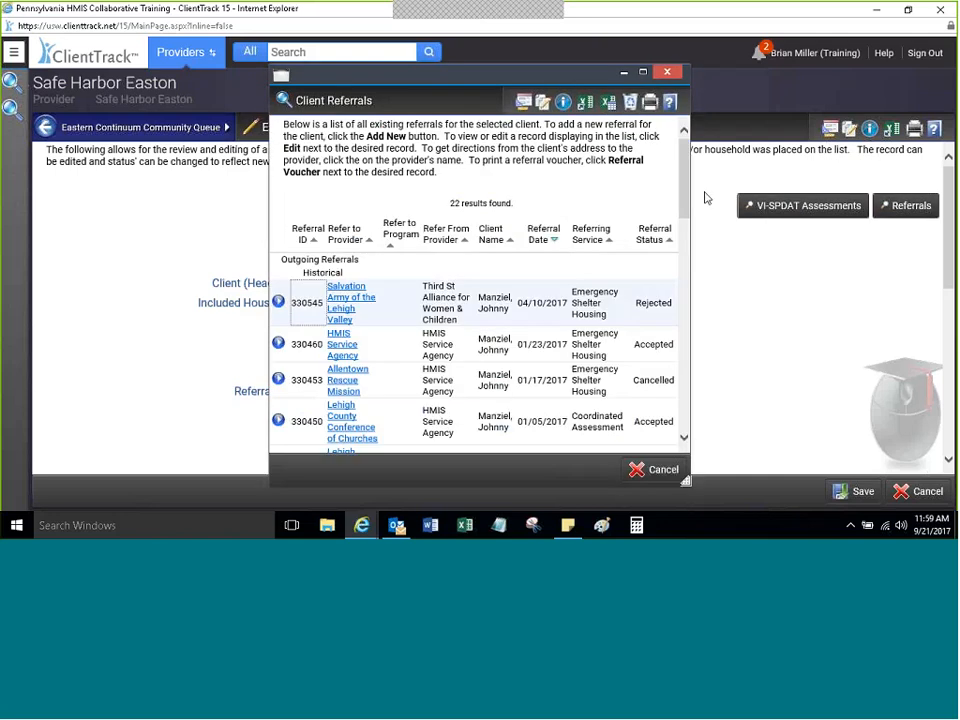
{"action": "scroll", "coordinate": [668, 235], "scroll_direction": "down", "scroll_amount": 5}
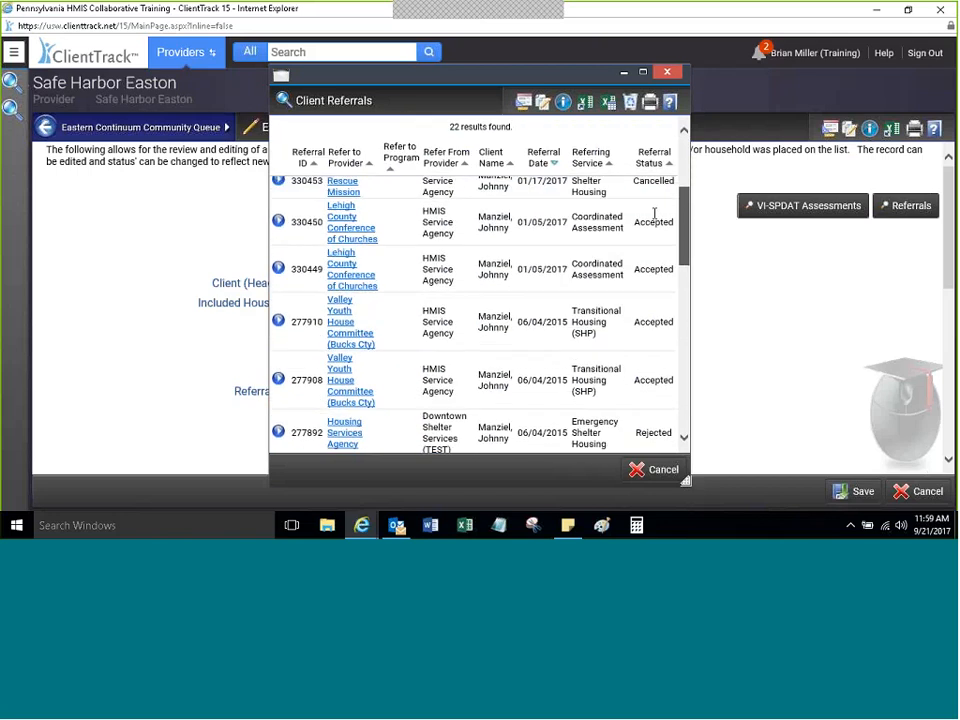
{"action": "scroll", "coordinate": [655, 212], "scroll_direction": "down", "scroll_amount": 1}
{"action": "scroll", "coordinate": [655, 212], "scroll_direction": "up", "scroll_amount": 10}
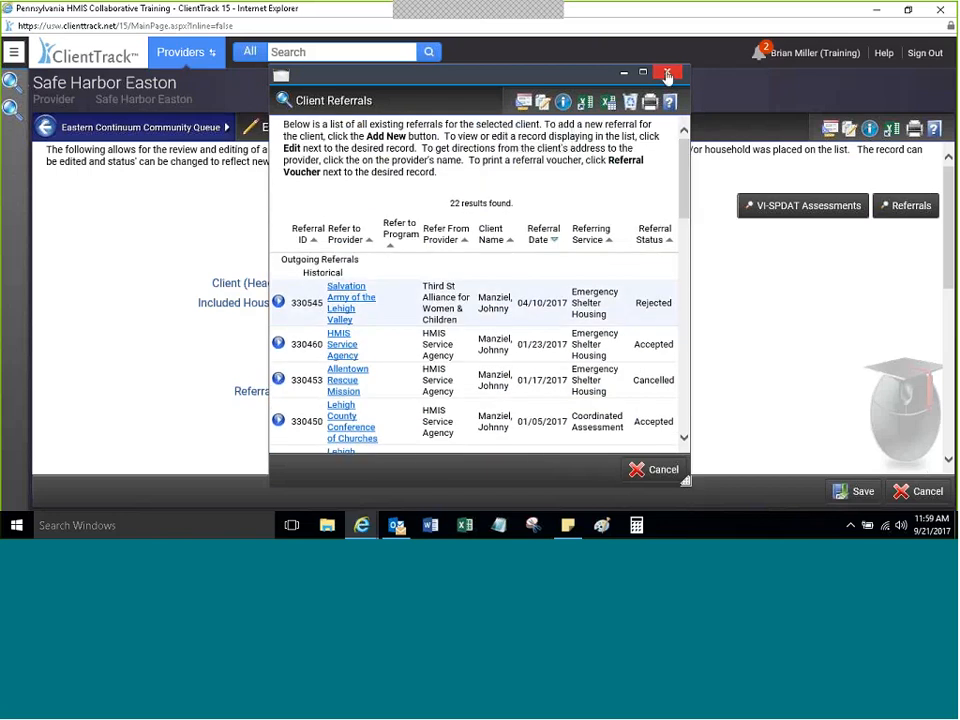
{"action": "left_click", "coordinate": [667, 74]}
{"action": "scroll", "coordinate": [855, 364], "scroll_direction": "down", "scroll_amount": 5}
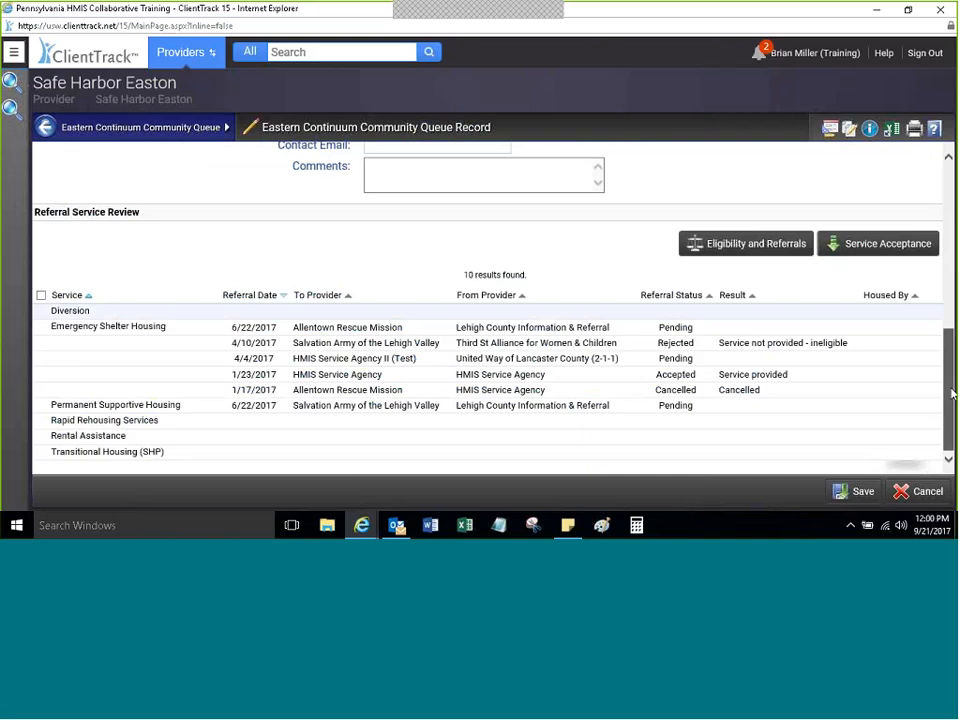
{"action": "scroll", "coordinate": [490, 300], "scroll_direction": "up", "scroll_amount": 2}
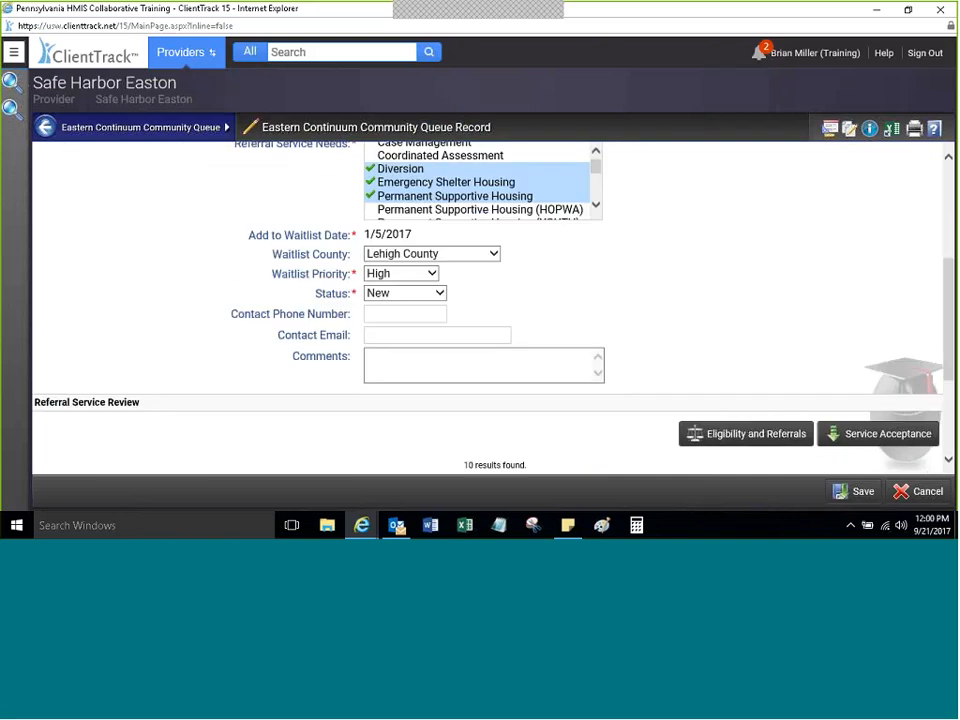
{"action": "scroll", "coordinate": [863, 301], "scroll_direction": "down", "scroll_amount": 2}
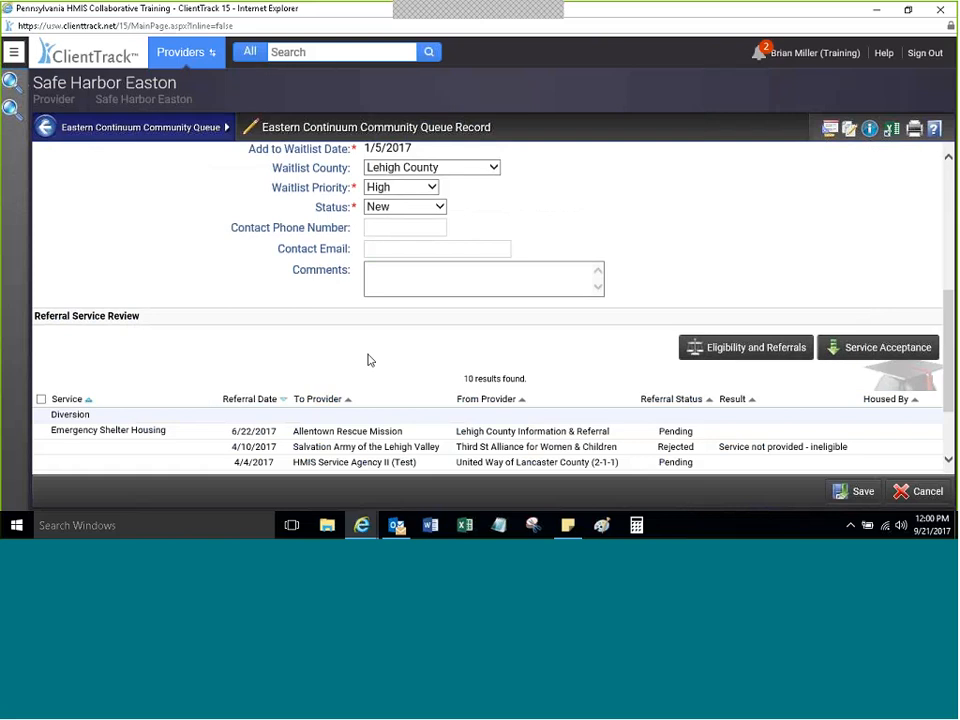
{"action": "left_click_drag", "start_coordinate": [952, 330], "coordinate": [887, 399]}
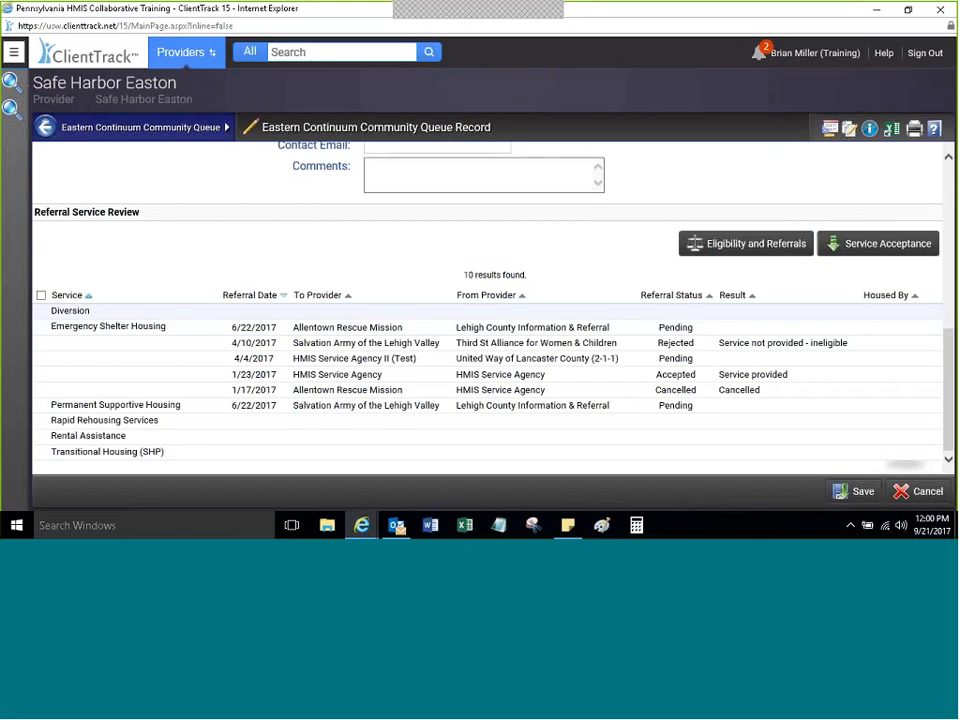
Step: Accept the client from the queue into Permanent Supportive Housing with result 'Service provided'
{"action": "left_click", "coordinate": [856, 246]}
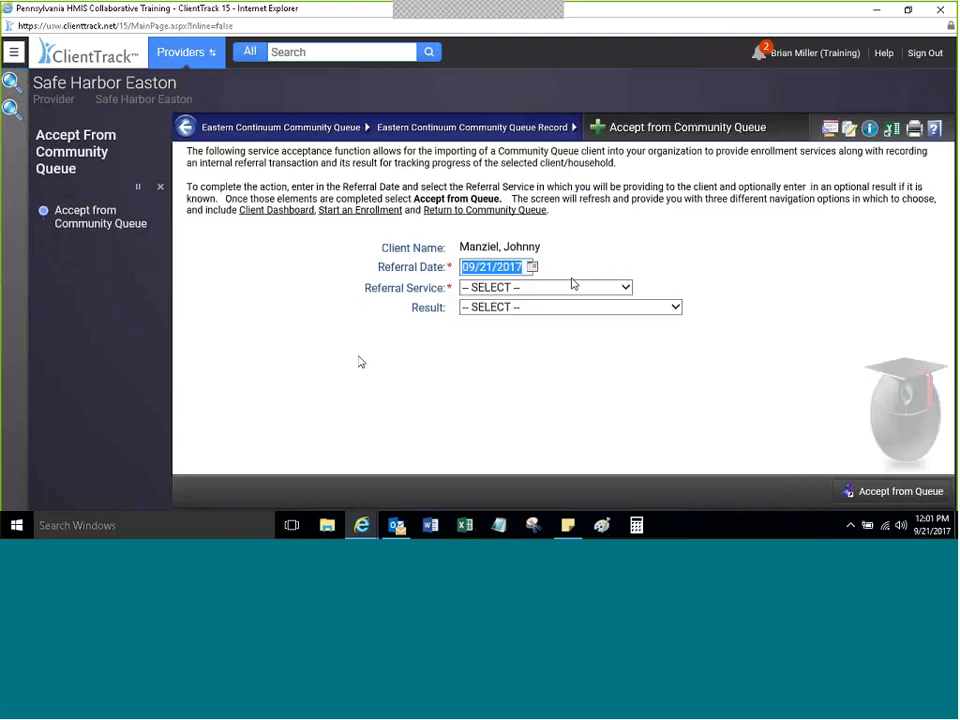
{"action": "left_click", "coordinate": [560, 287]}
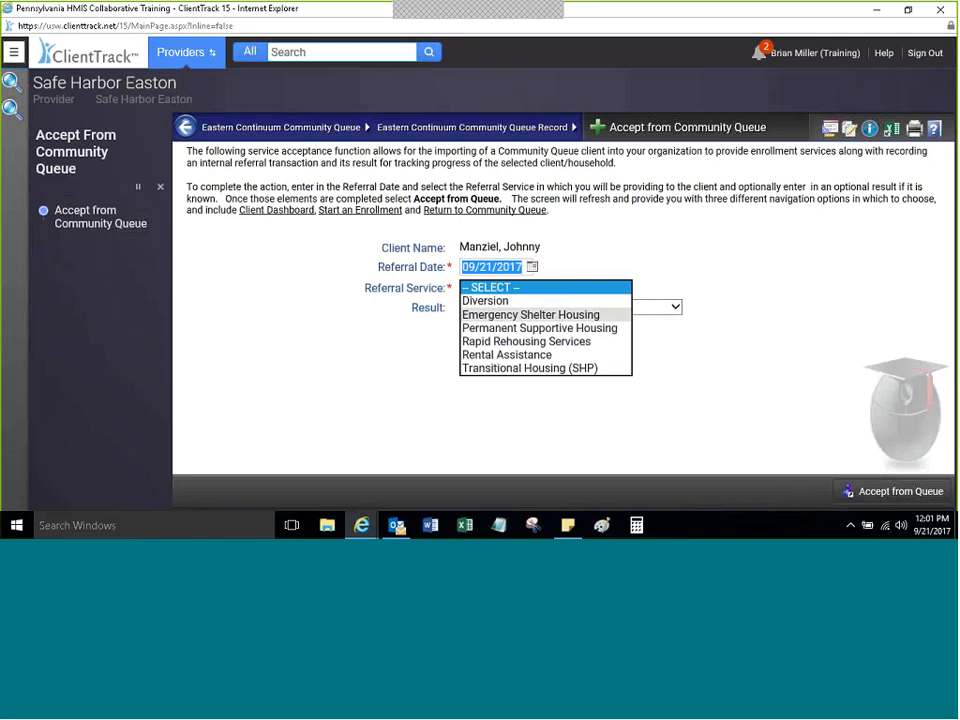
{"action": "left_click", "coordinate": [491, 328]}
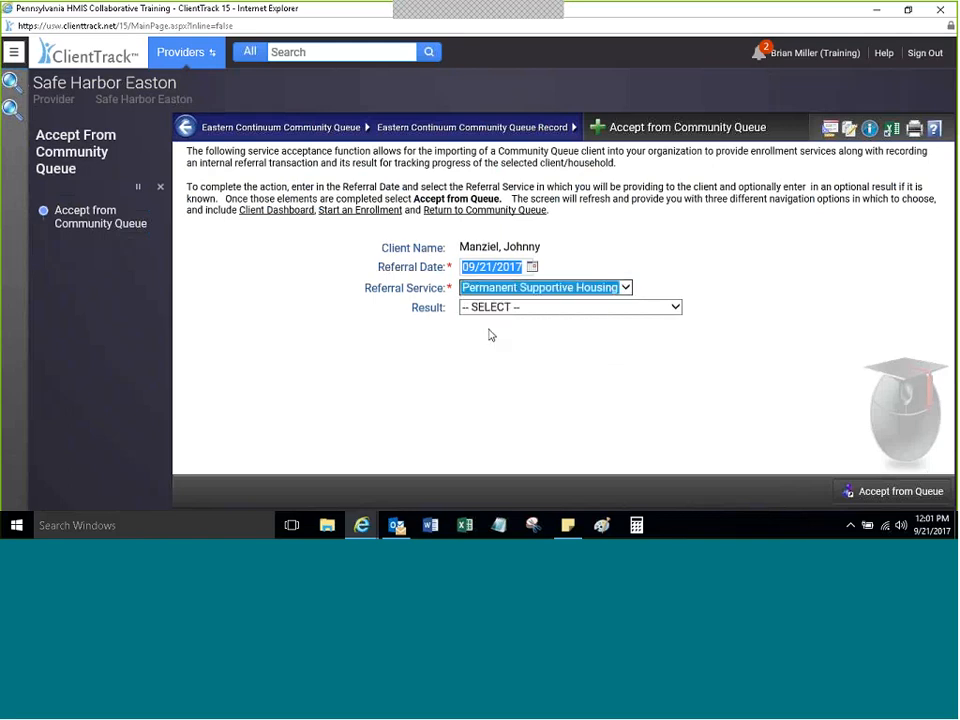
{"action": "left_click", "coordinate": [491, 335]}
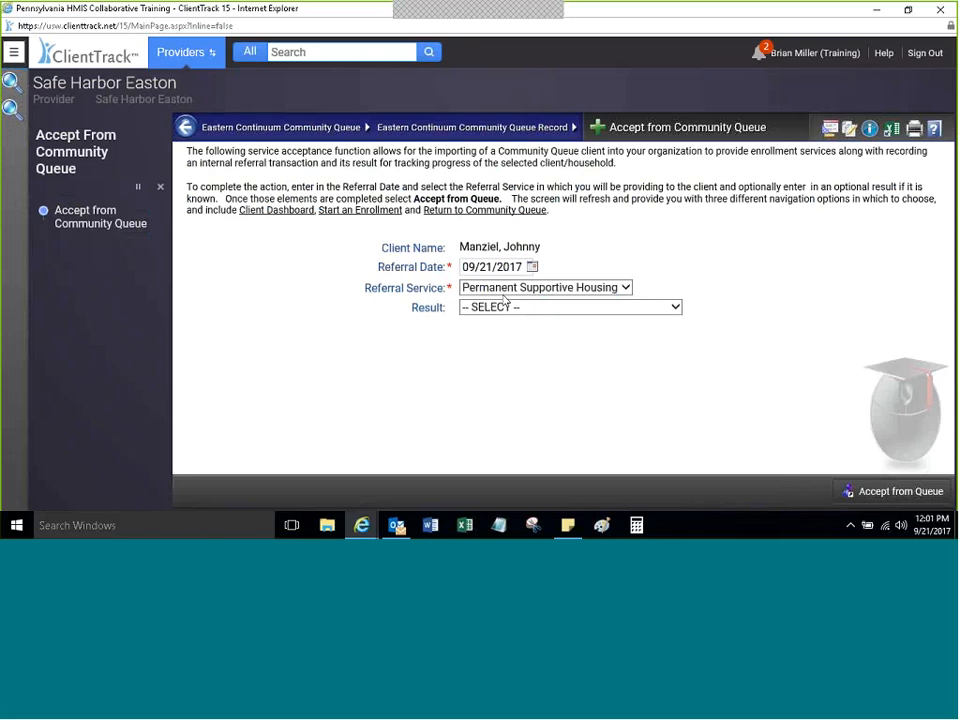
{"action": "left_click", "coordinate": [508, 307]}
{"action": "left_click", "coordinate": [505, 318]}
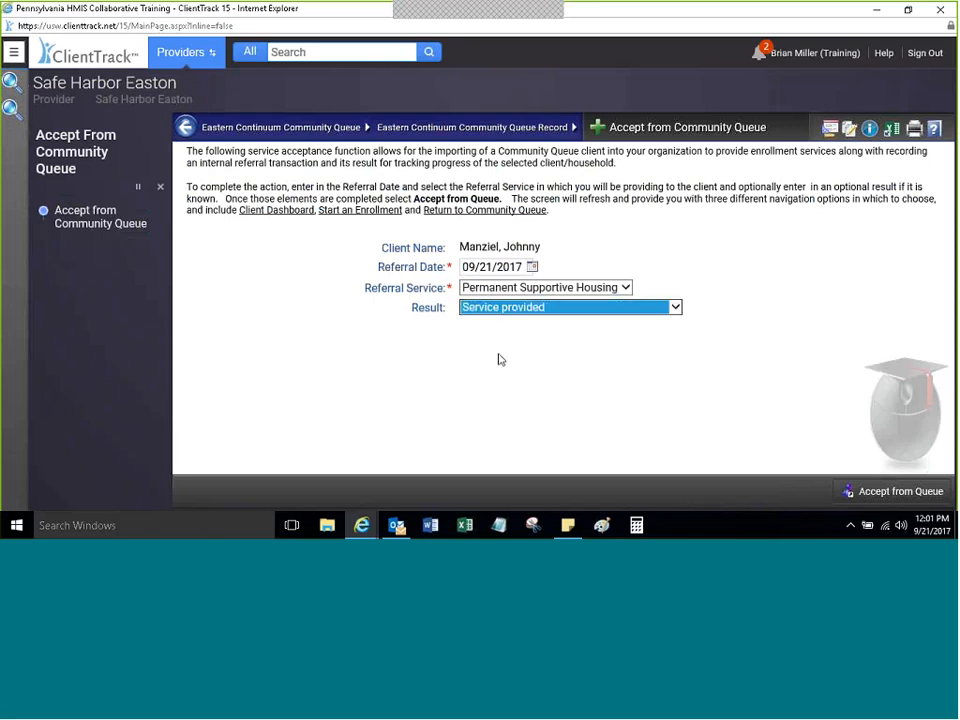
{"action": "left_click", "coordinate": [500, 359]}
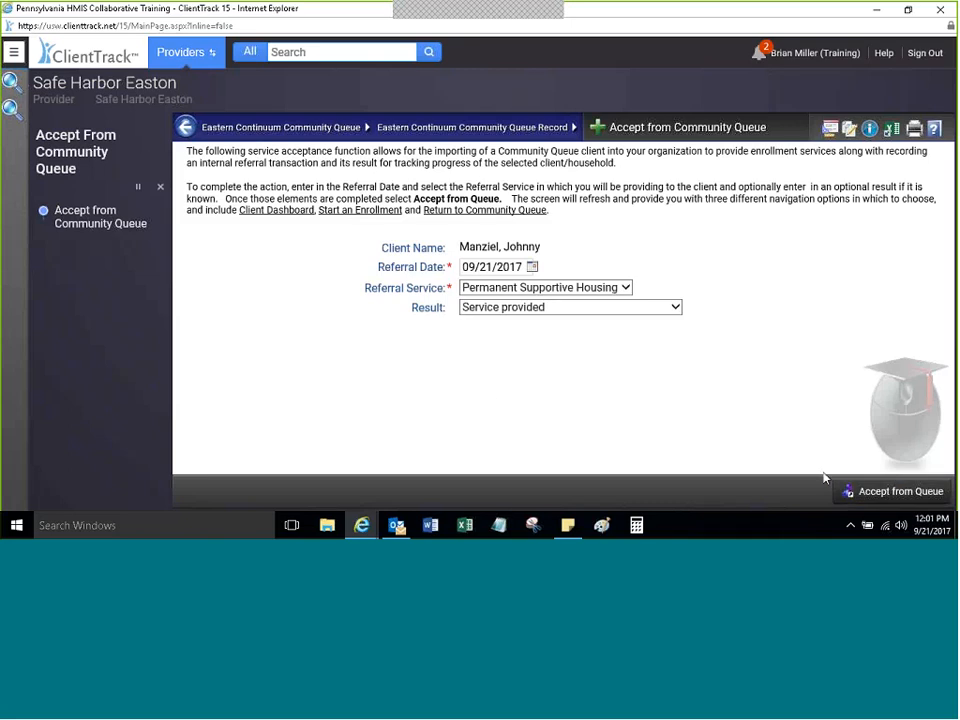
{"action": "left_click", "coordinate": [869, 499]}
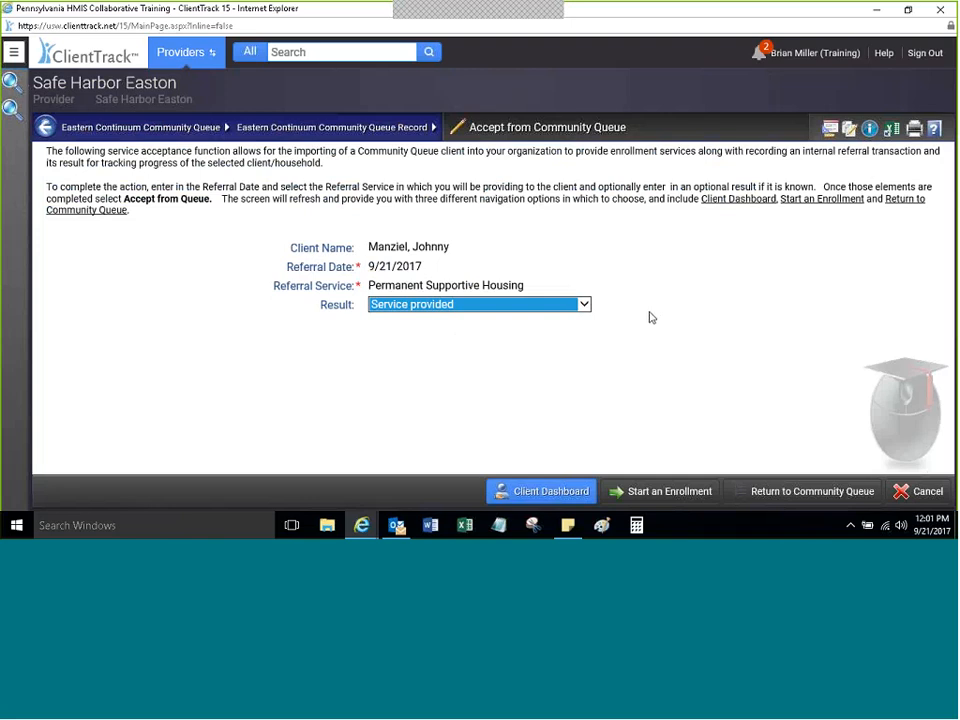
Step: Cancel out of the acceptance screen back to the Safe Harbor Easton dashboard showing the Accepted referral
{"action": "left_click", "coordinate": [771, 291]}
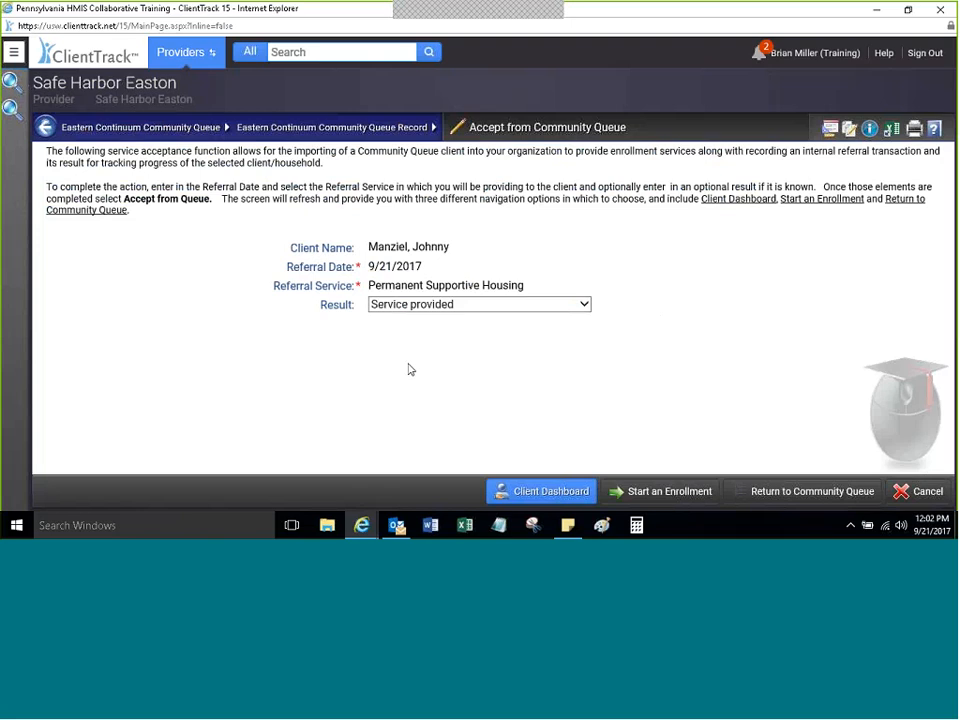
{"action": "left_click", "coordinate": [917, 487]}
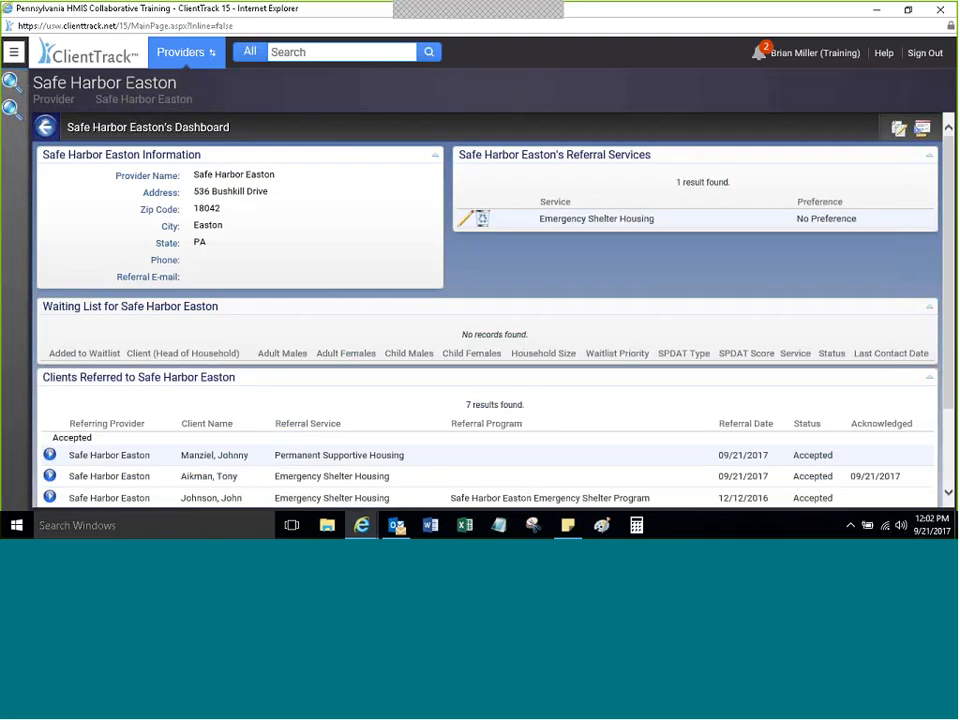
Step: Go to the Eastern Continuum Community Queue through the main navigation menu
{"action": "left_click", "coordinate": [14, 54]}
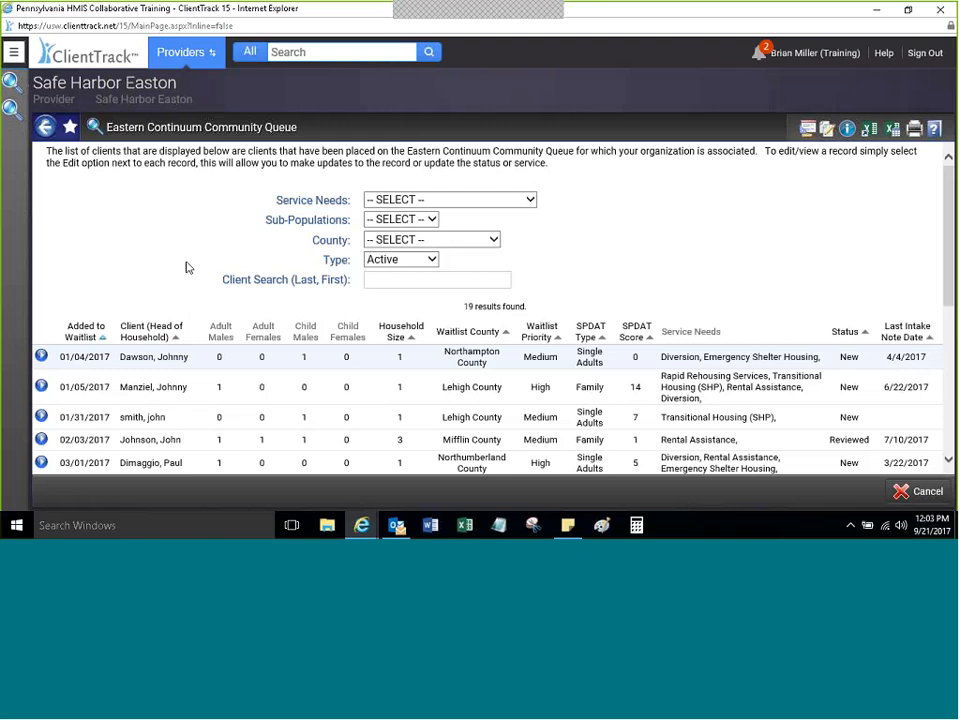
Step: Open the first client's Eastern Continuum Community Queue Record from the queue list
{"action": "left_click", "coordinate": [41, 356]}
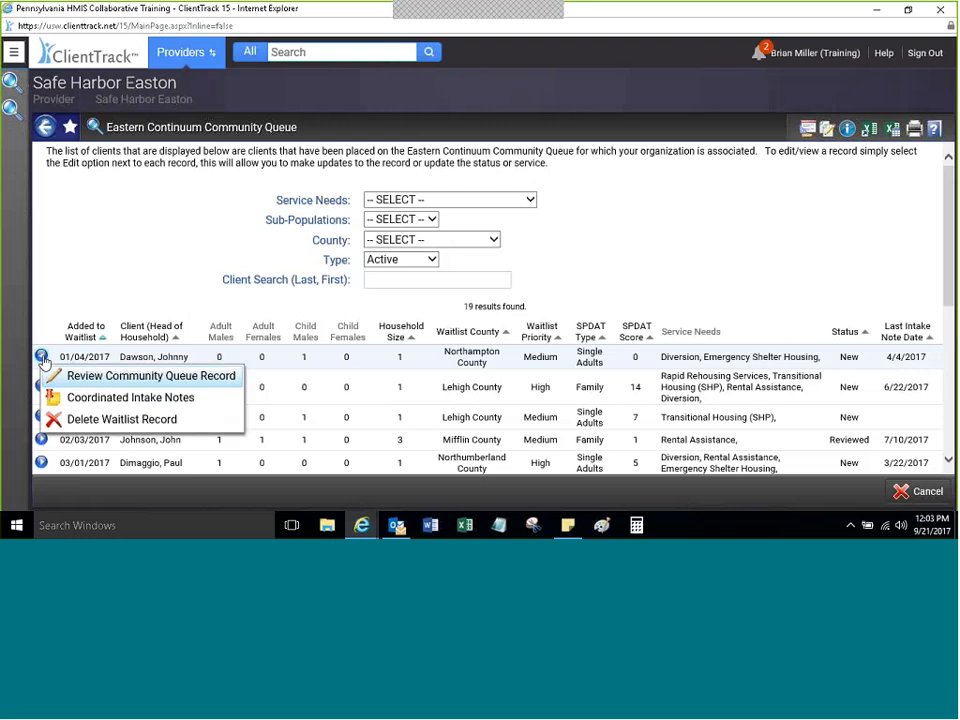
{"action": "left_click", "coordinate": [117, 377]}
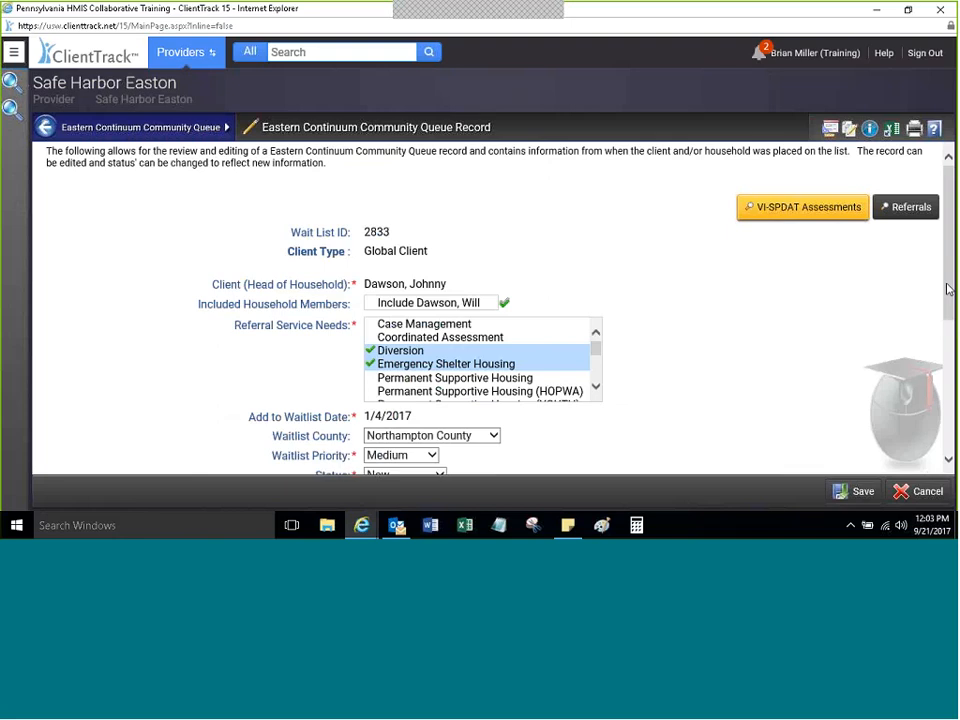
{"action": "left_click_drag", "start_coordinate": [948, 289], "coordinate": [915, 347]}
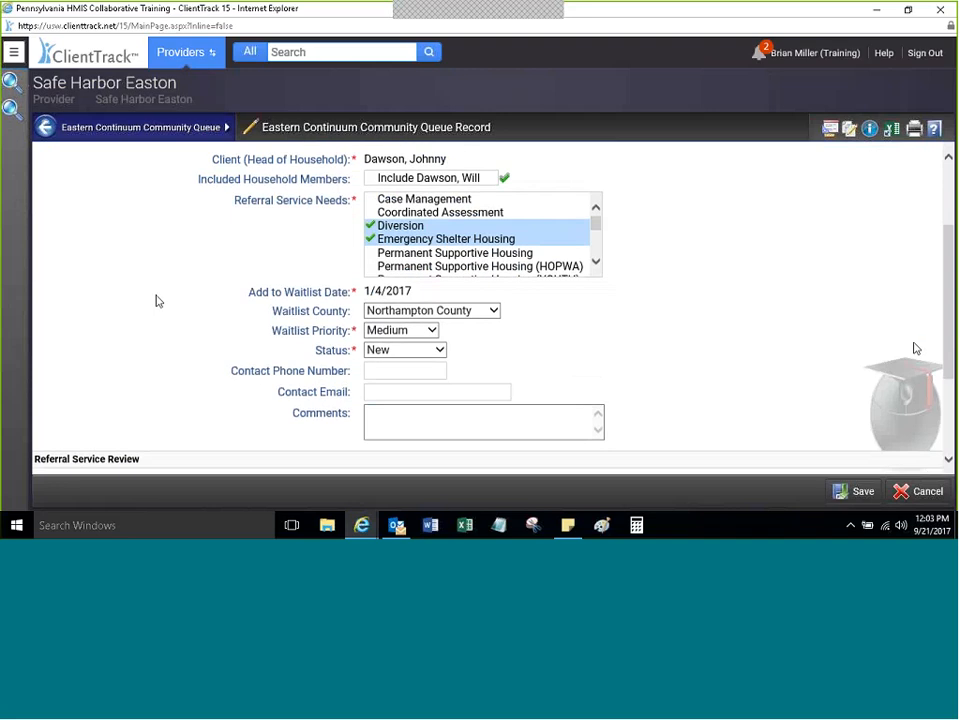
Step: Show the record's Status dropdown options, with the status still New
{"action": "left_click", "coordinate": [440, 351]}
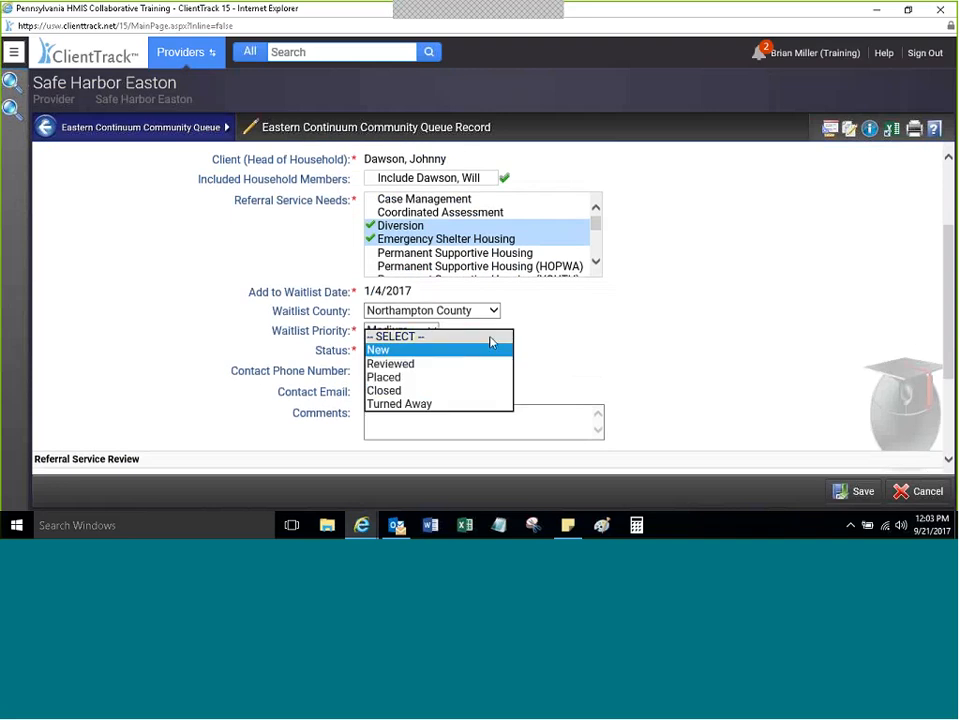
{"action": "left_click", "coordinate": [446, 353]}
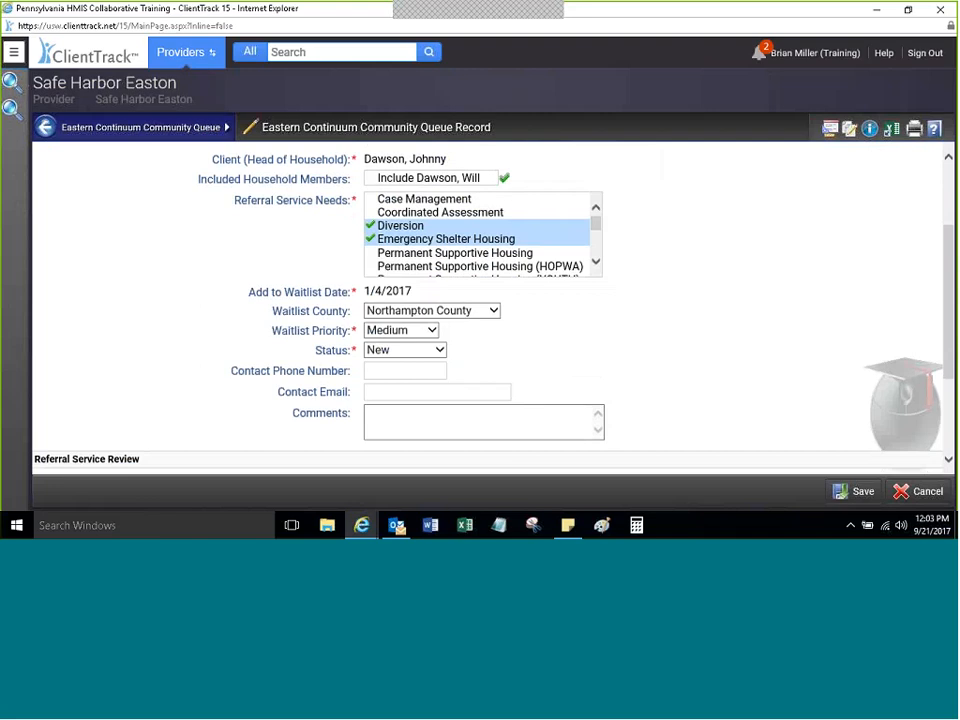
{"action": "left_click", "coordinate": [442, 352]}
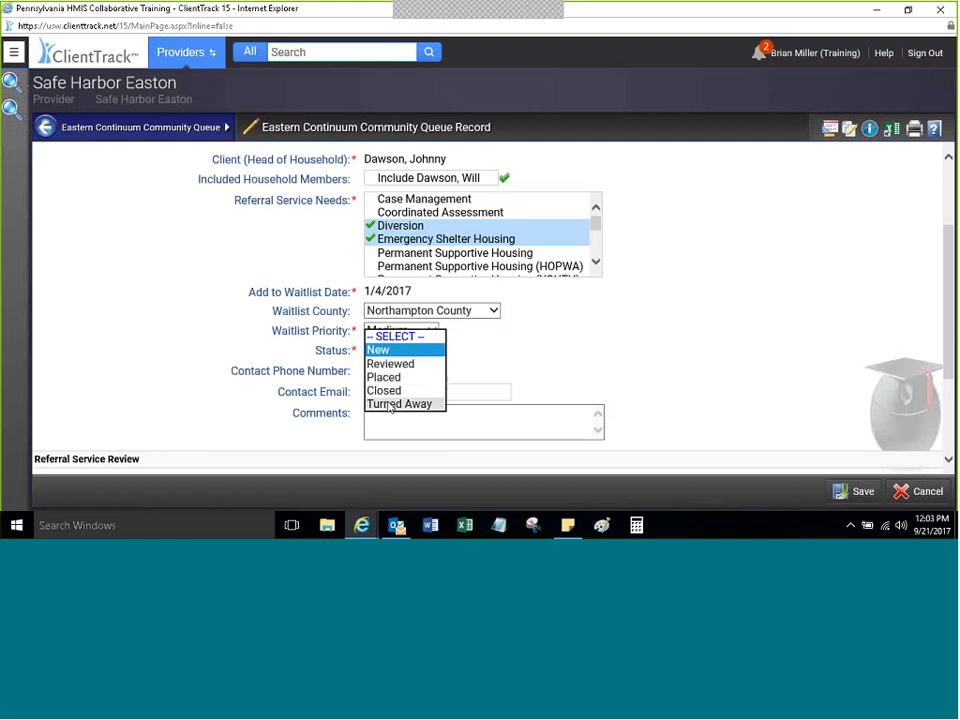
{"action": "left_click", "coordinate": [471, 342]}
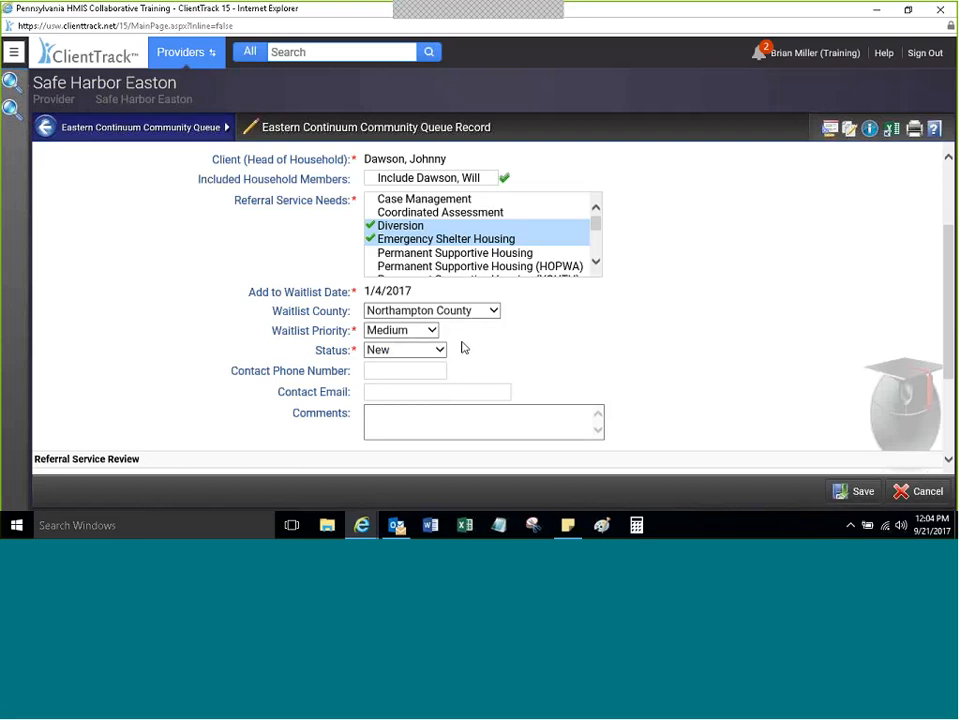
{"action": "left_click", "coordinate": [439, 349]}
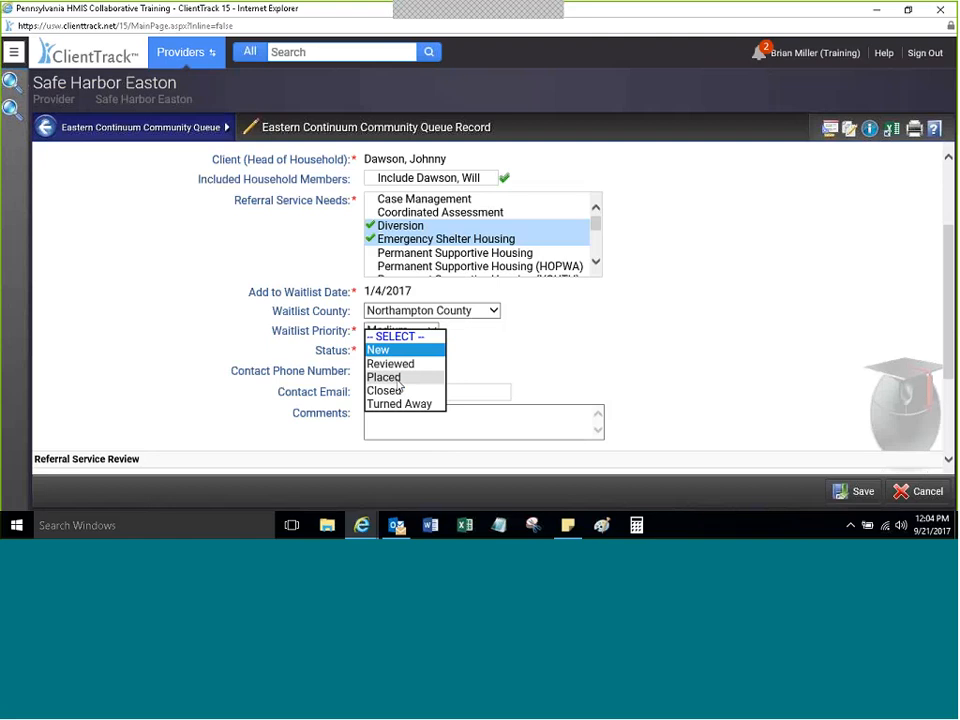
Step: Set Status to Placed and Placement Destination to 'Placed in Permanent Supportive Housing'
{"action": "left_click", "coordinate": [399, 381]}
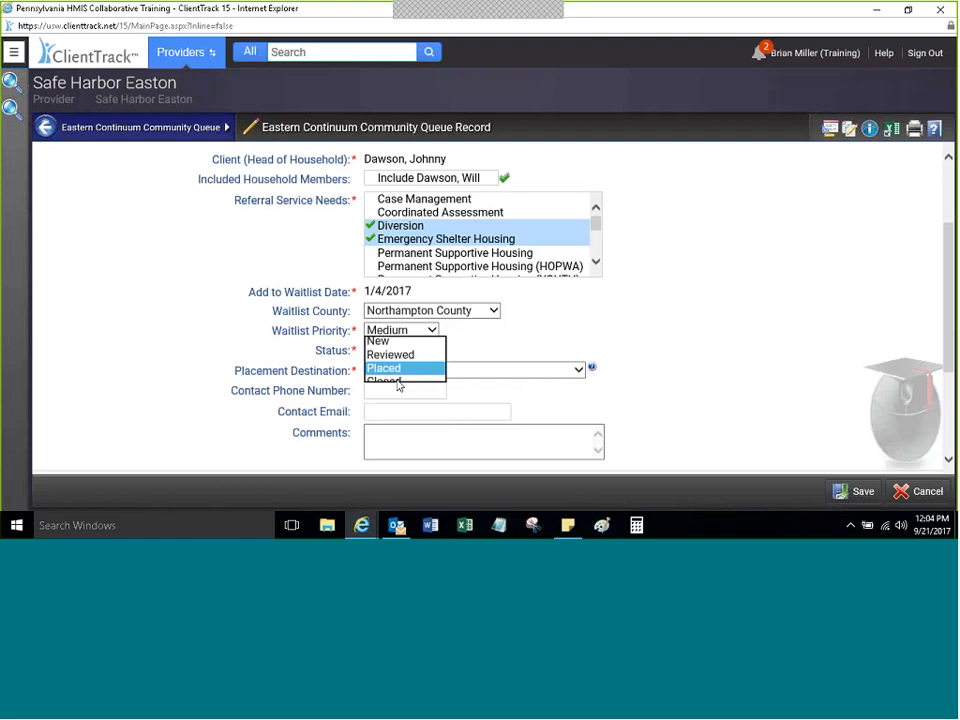
{"action": "left_click", "coordinate": [491, 349]}
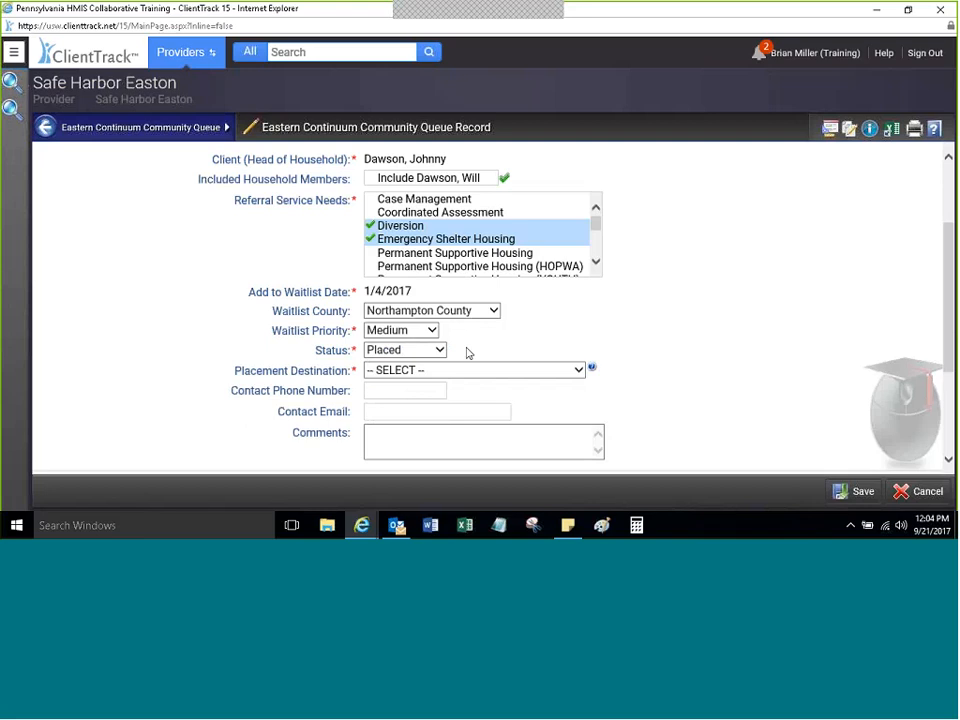
{"action": "left_click", "coordinate": [579, 372]}
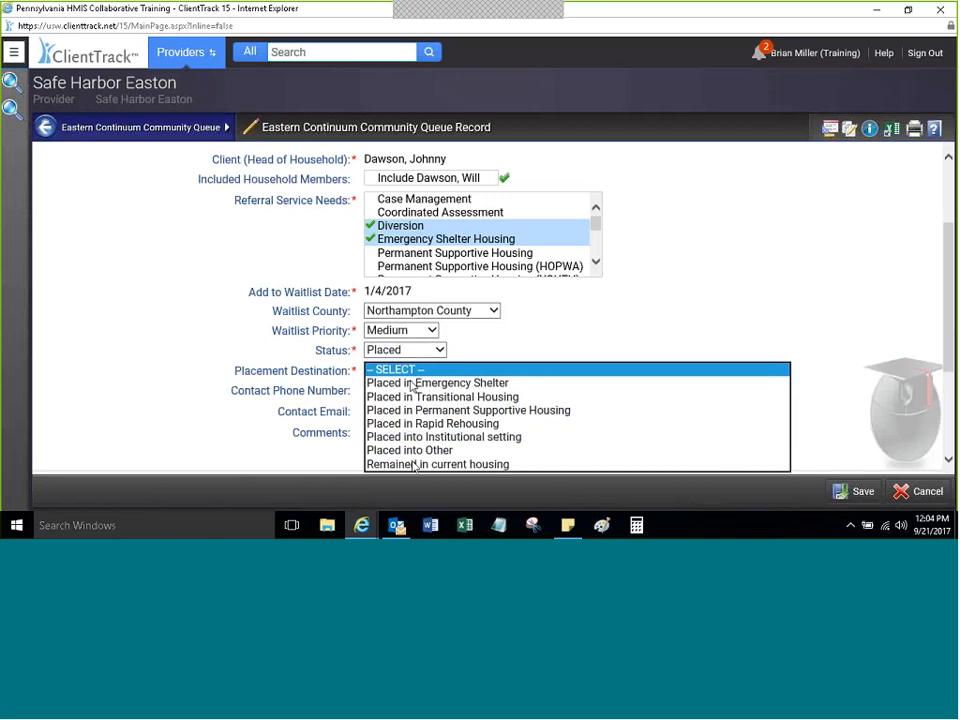
{"action": "left_click", "coordinate": [410, 410]}
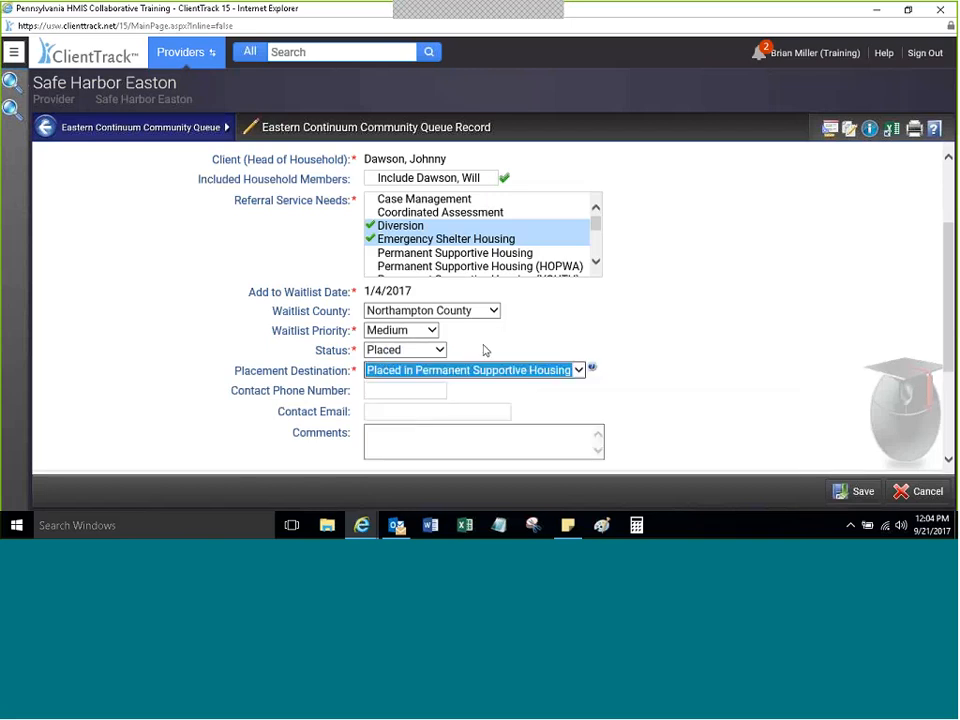
{"action": "left_click", "coordinate": [479, 354]}
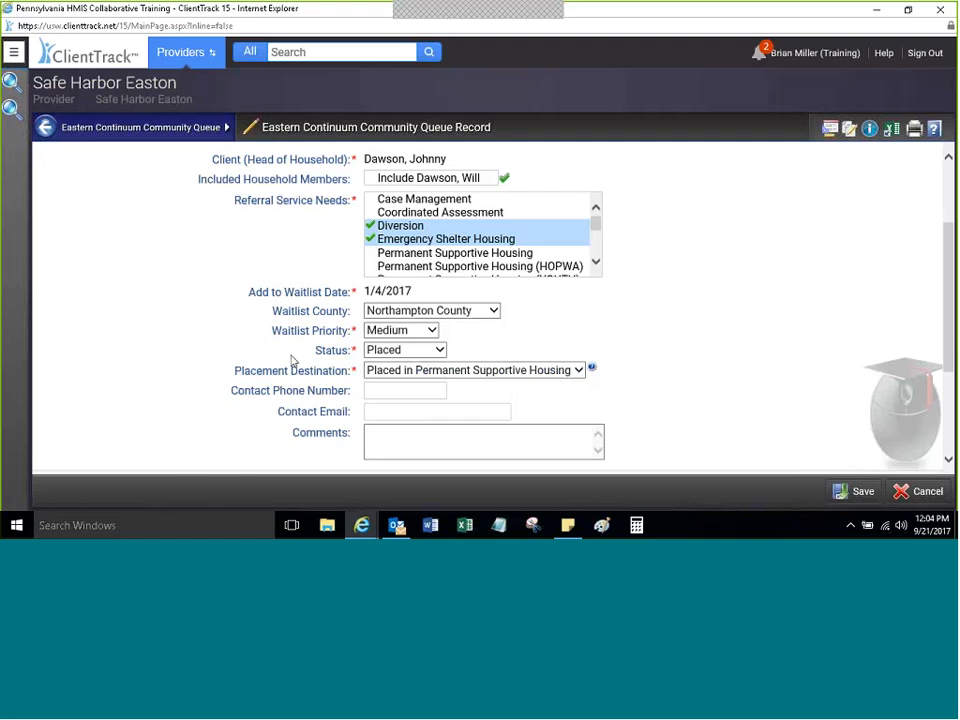
{"action": "left_click", "coordinate": [400, 351]}
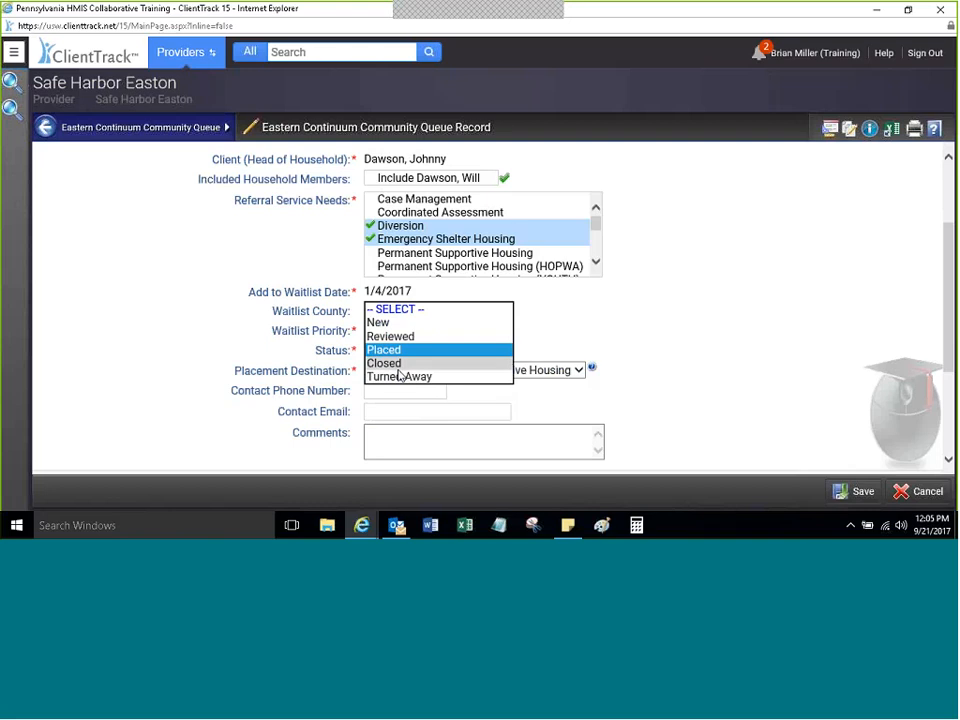
Step: Change the queue record's status to Closed
{"action": "left_click", "coordinate": [399, 364]}
{"action": "left_click", "coordinate": [397, 350]}
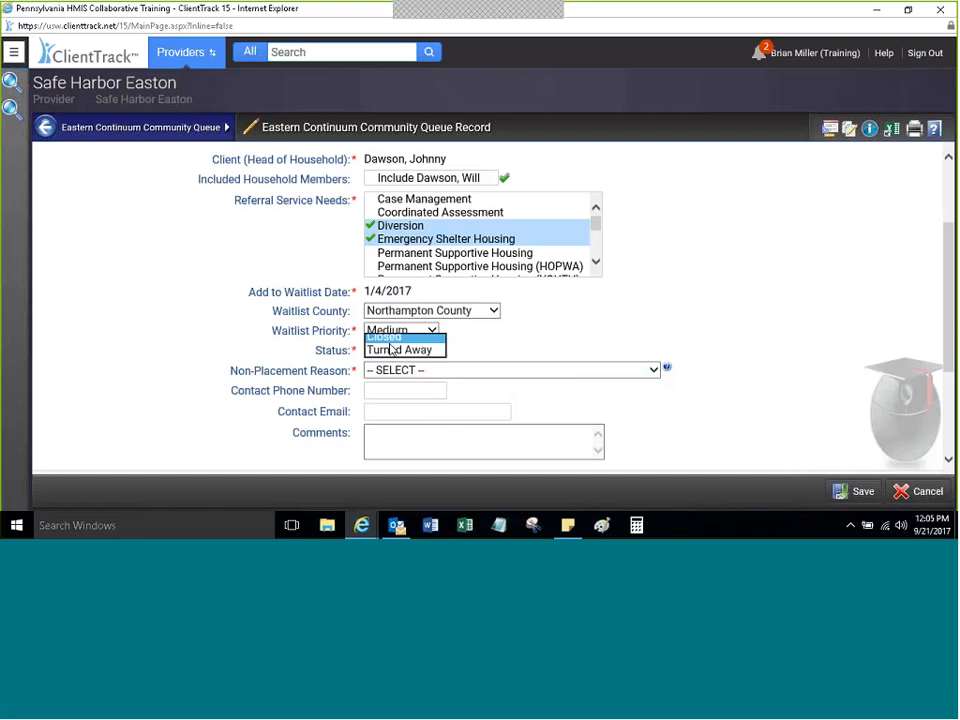
{"action": "left_click", "coordinate": [390, 340]}
{"action": "left_click", "coordinate": [480, 359]}
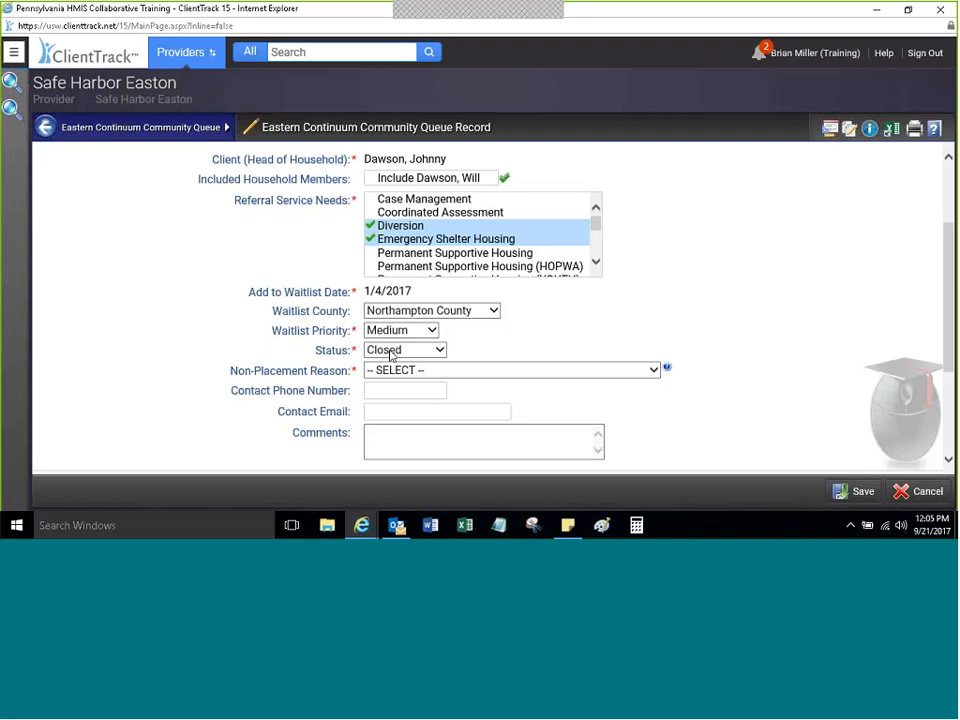
Step: Look over the Non-Placement Reason options, leaving the reason unselected
{"action": "left_click", "coordinate": [654, 370]}
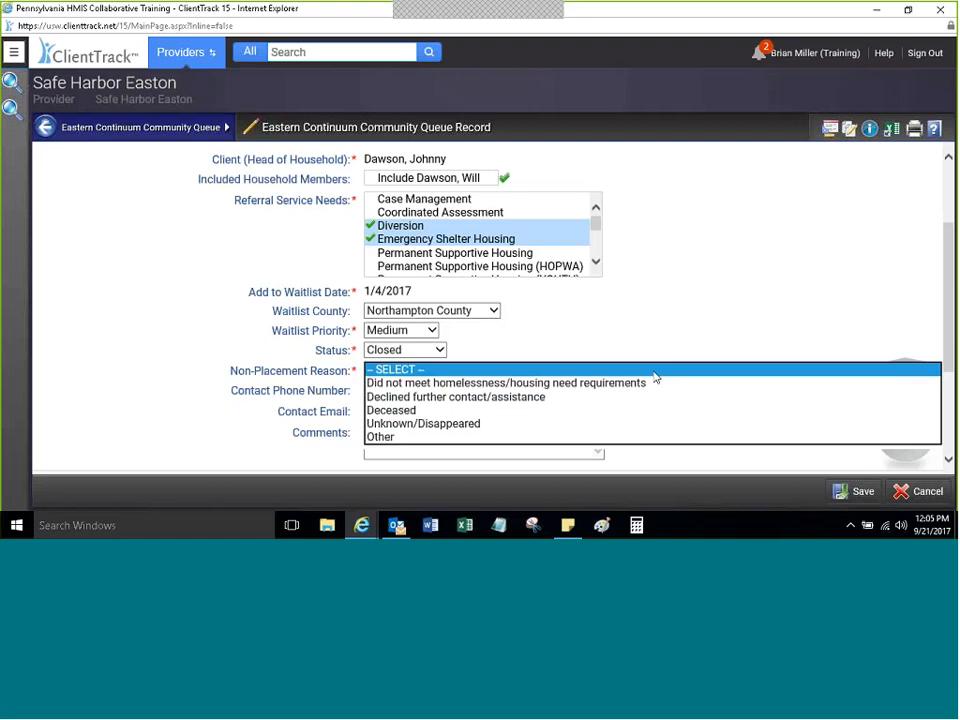
{"action": "left_click", "coordinate": [405, 350]}
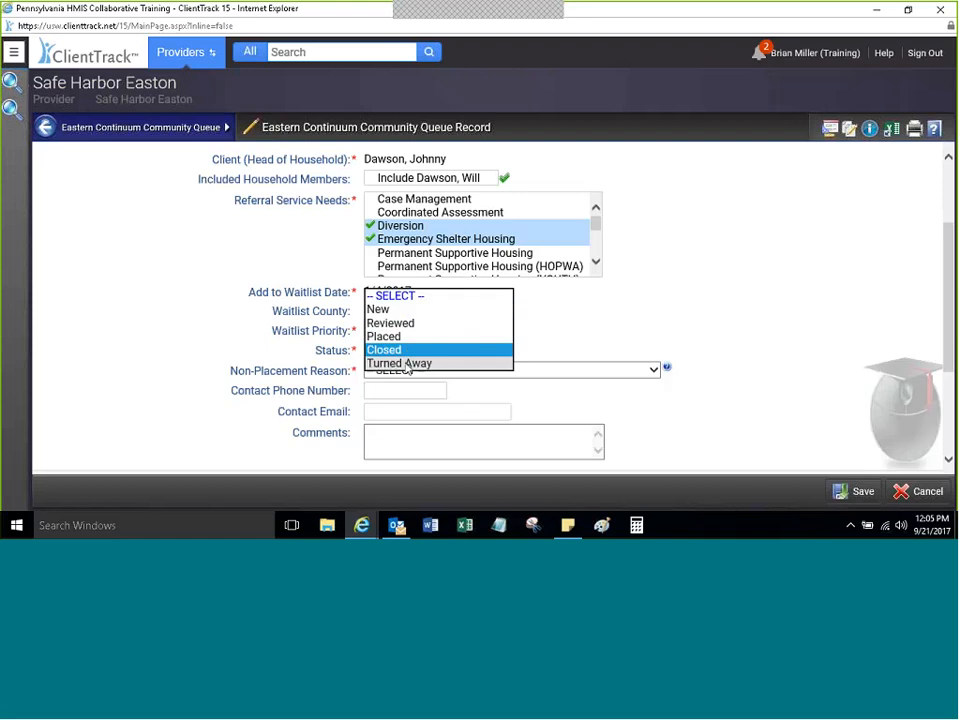
{"action": "left_click", "coordinate": [400, 336]}
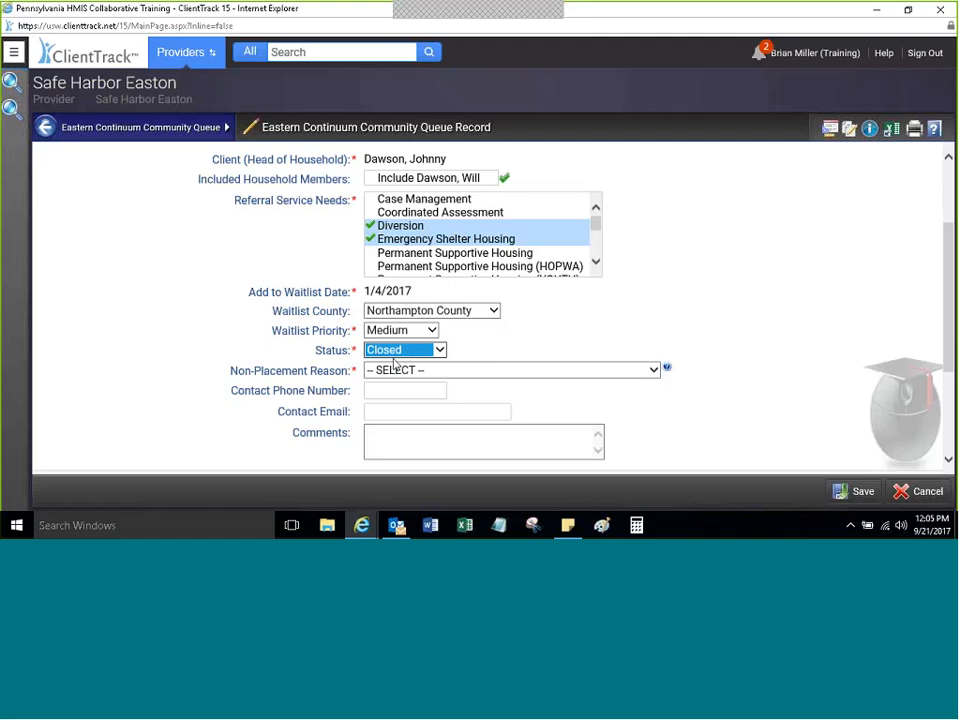
{"action": "left_click", "coordinate": [655, 369]}
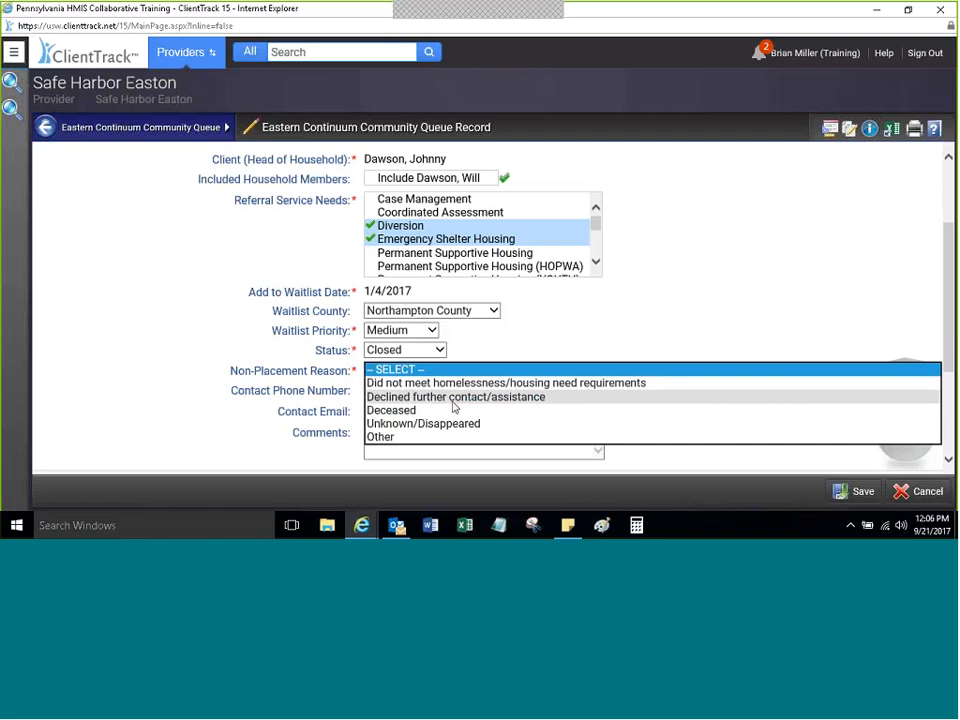
{"action": "left_click", "coordinate": [477, 357]}
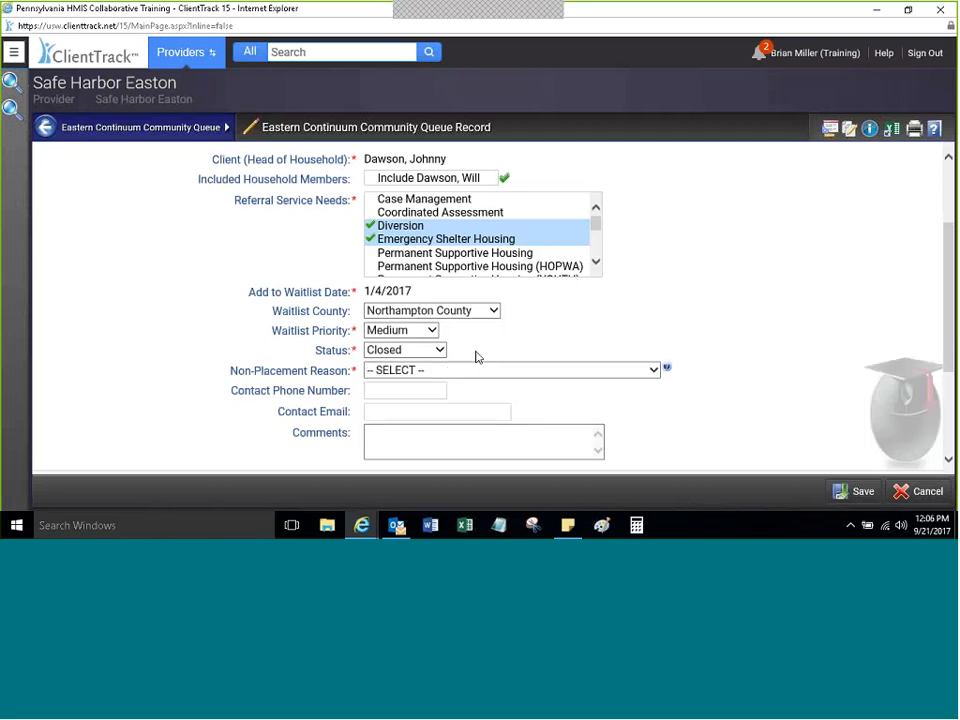
{"action": "left_click", "coordinate": [403, 353]}
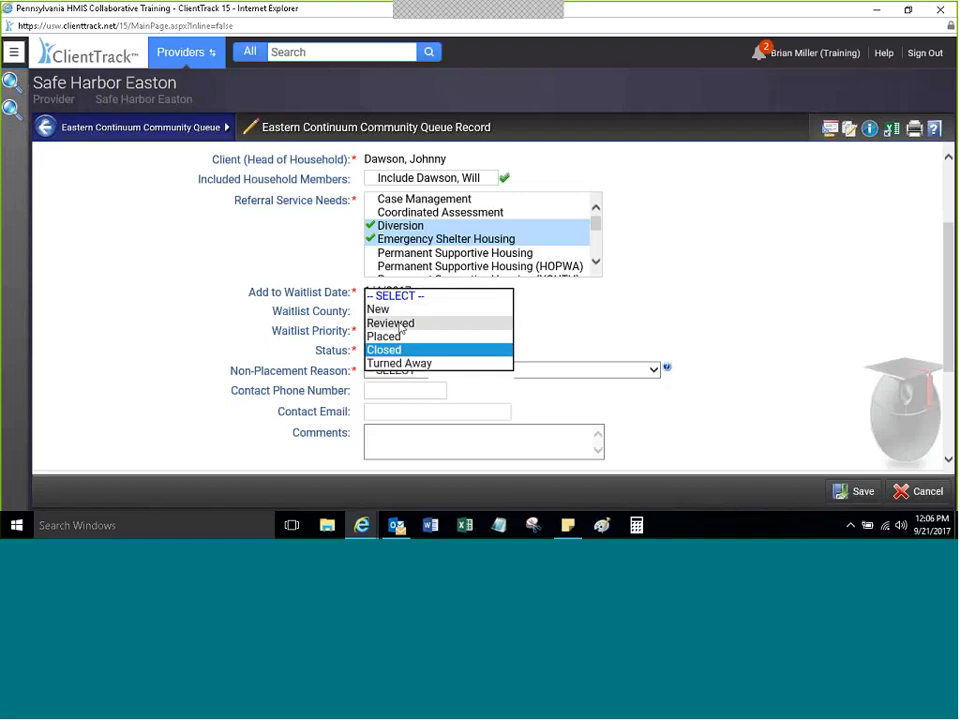
Step: Restore status Placed with destination 'Placed in Permanent Supportive Housing' and save the record
{"action": "left_click", "coordinate": [396, 326]}
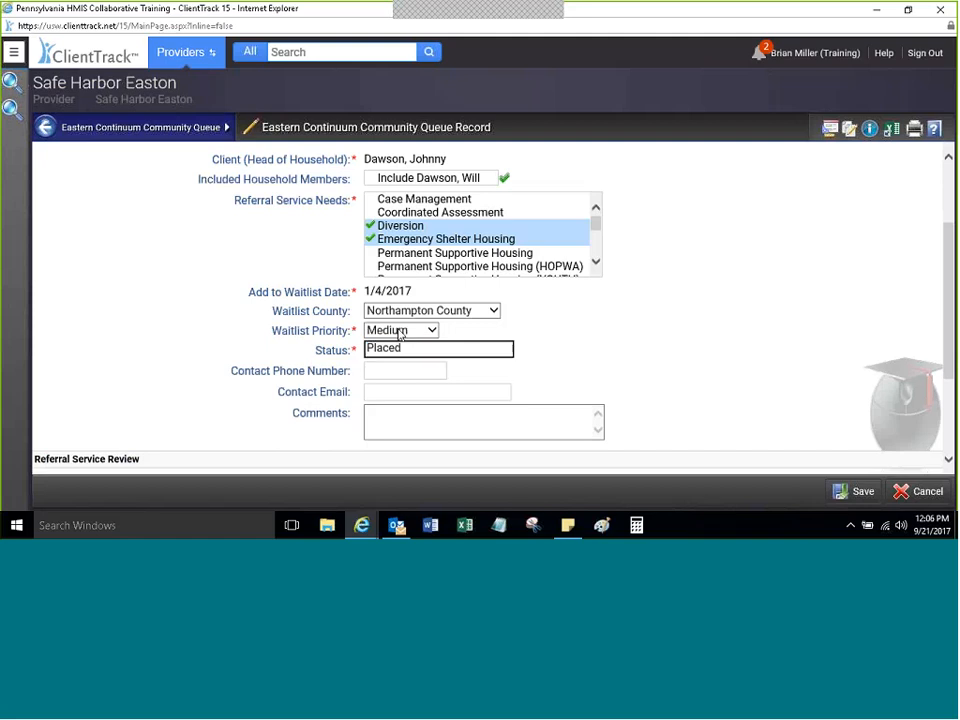
{"action": "left_click", "coordinate": [395, 354]}
{"action": "left_click", "coordinate": [395, 366]}
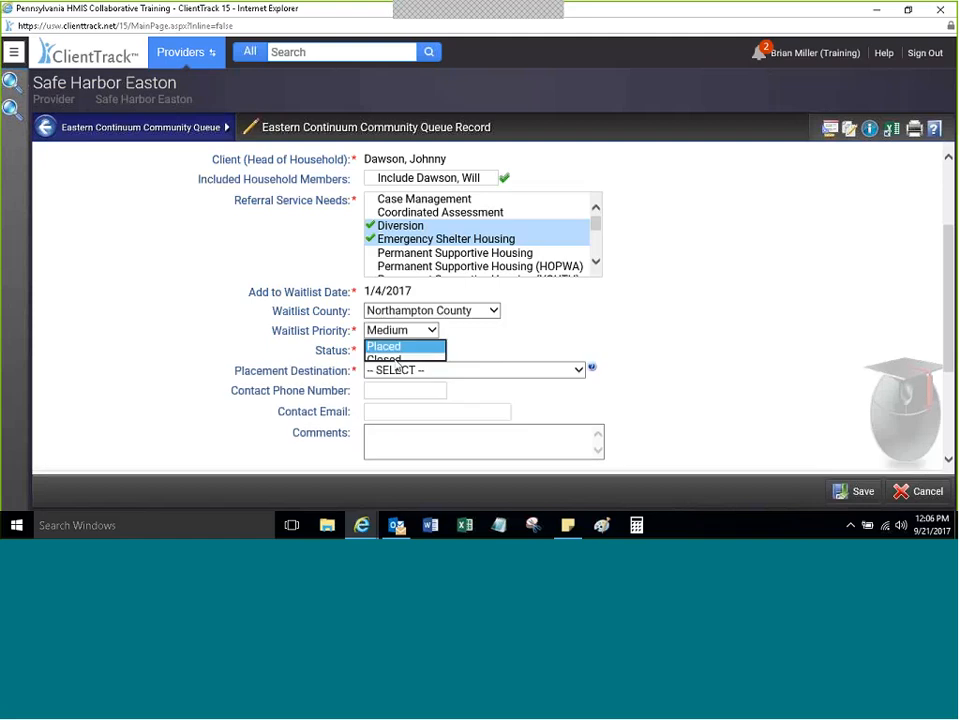
{"action": "left_click", "coordinate": [414, 372]}
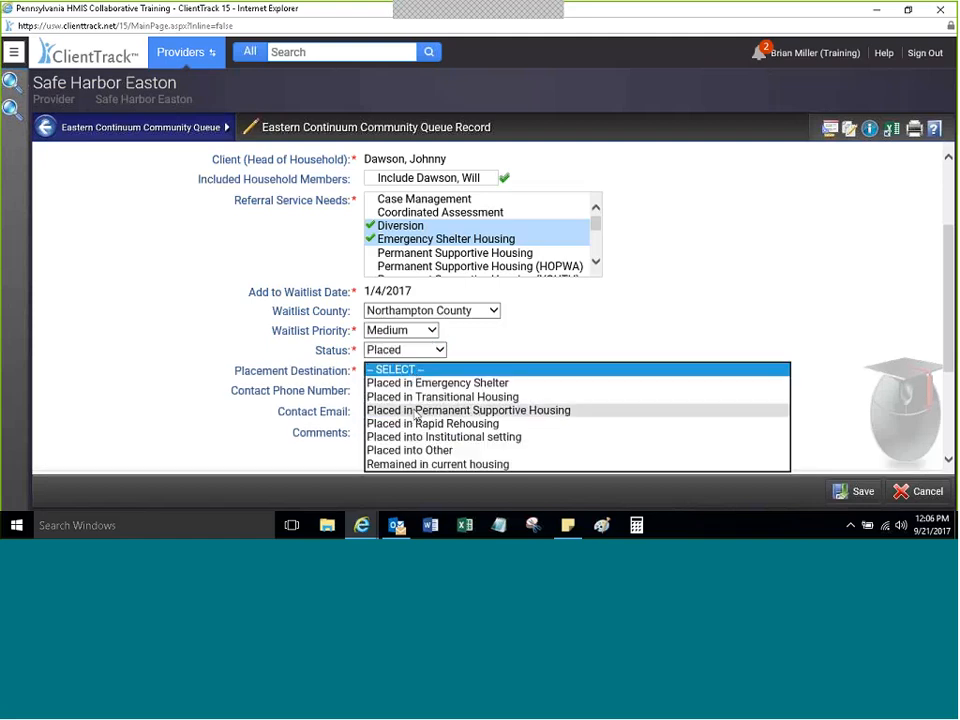
{"action": "left_click", "coordinate": [416, 410]}
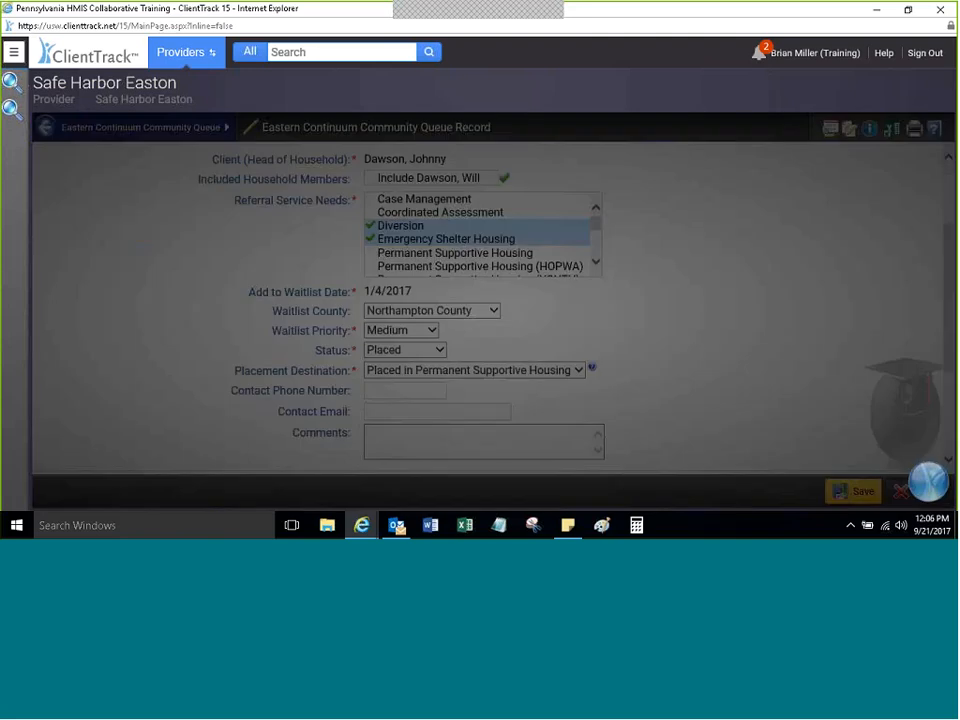
{"action": "left_click", "coordinate": [855, 491]}
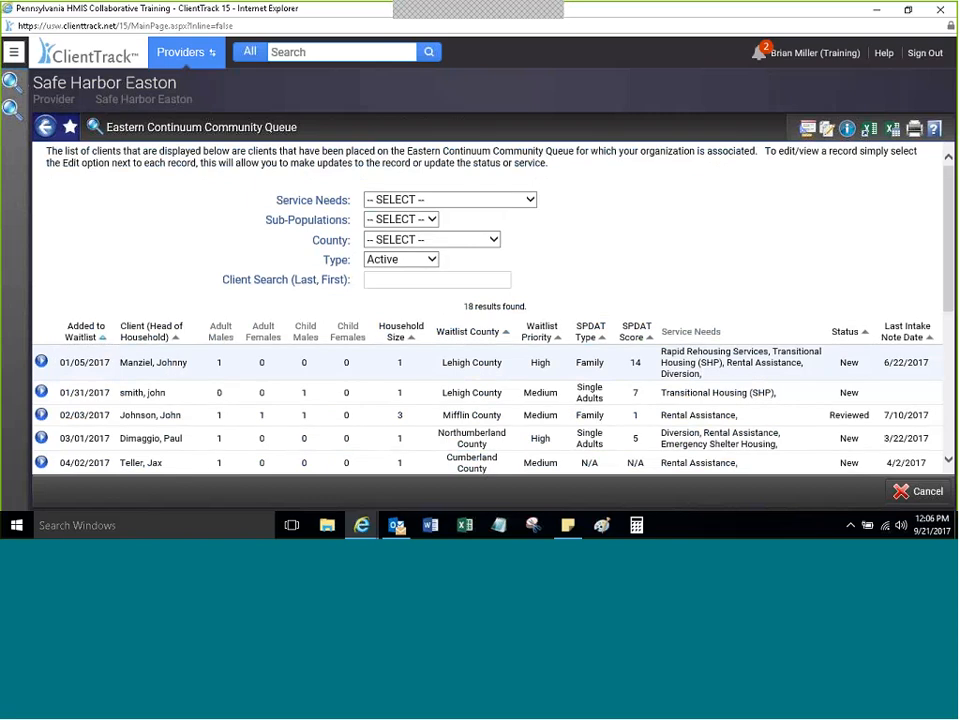
{"action": "left_click", "coordinate": [434, 262]}
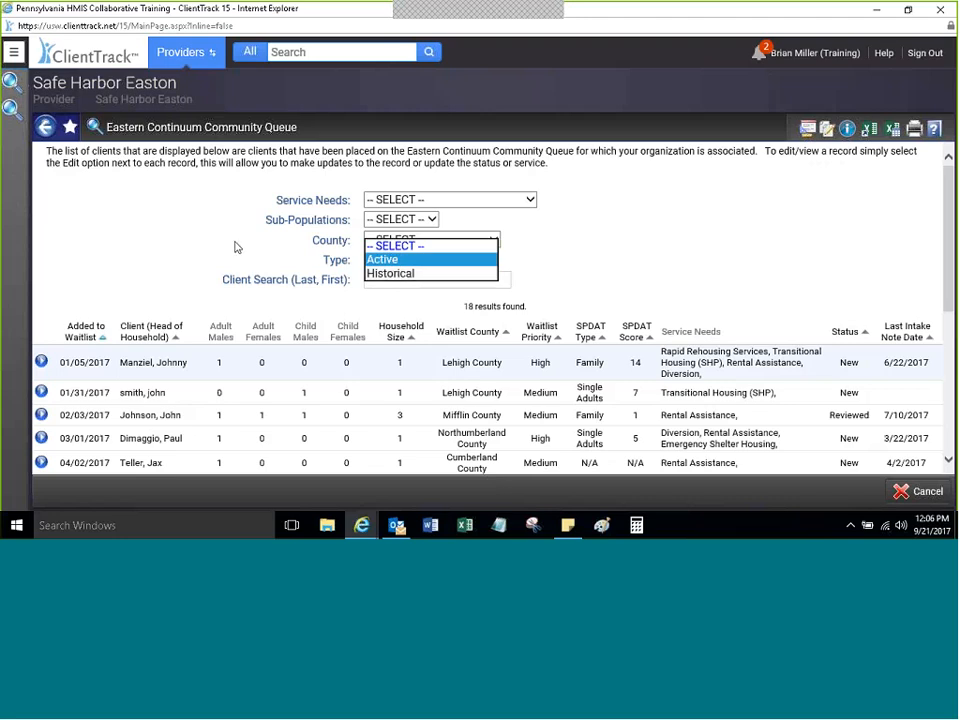
{"action": "left_click", "coordinate": [388, 273]}
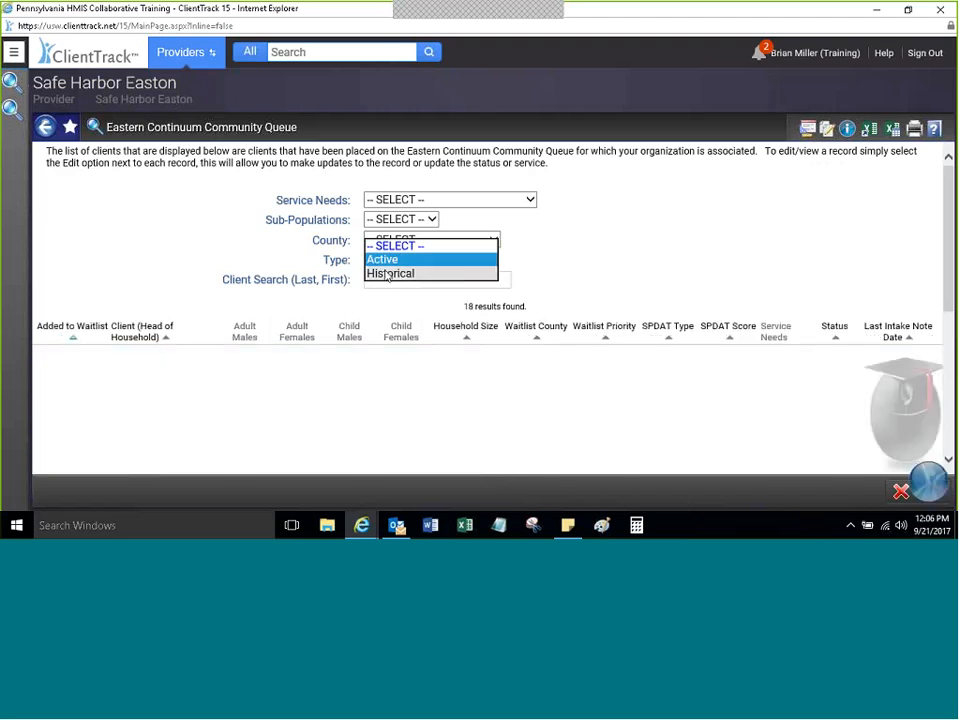
{"action": "left_click", "coordinate": [187, 253]}
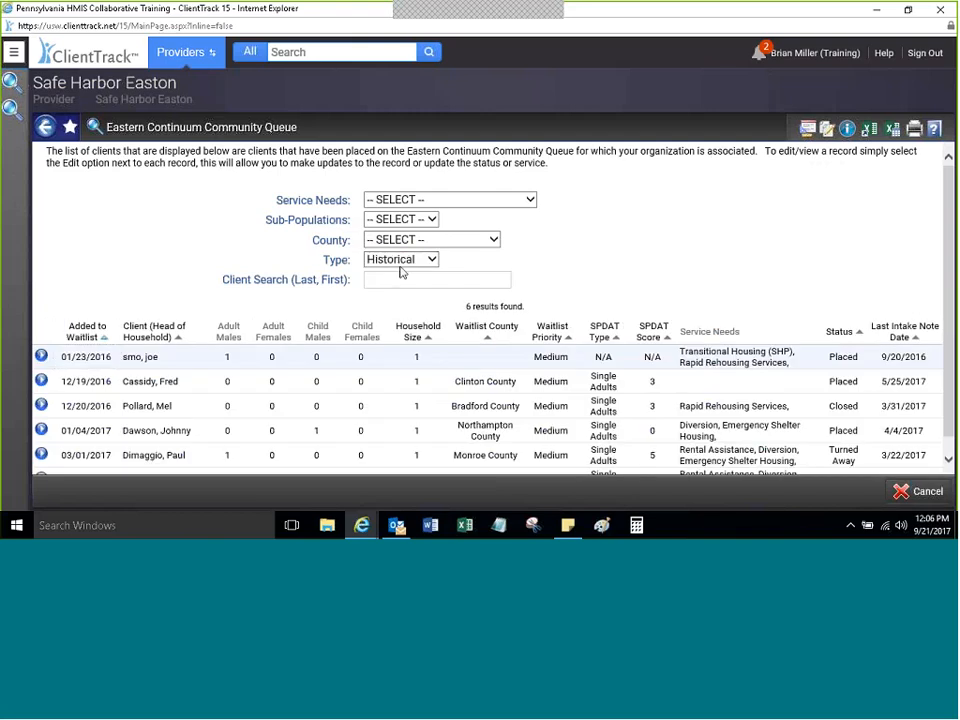
{"action": "scroll", "coordinate": [949, 262], "scroll_direction": "down", "scroll_amount": 1}
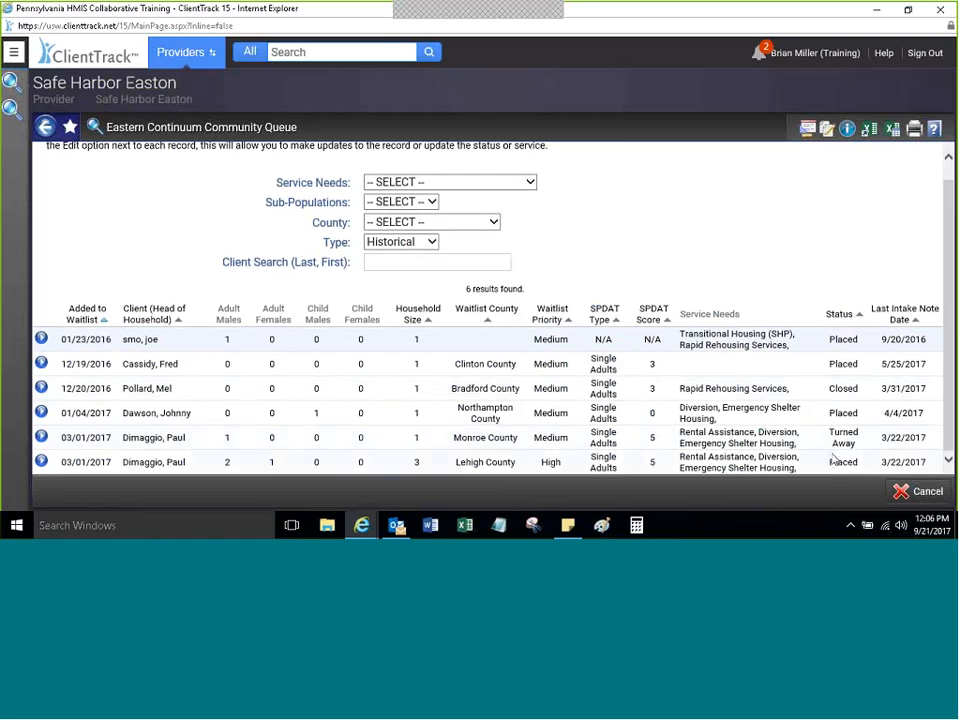
{"action": "left_click", "coordinate": [394, 242]}
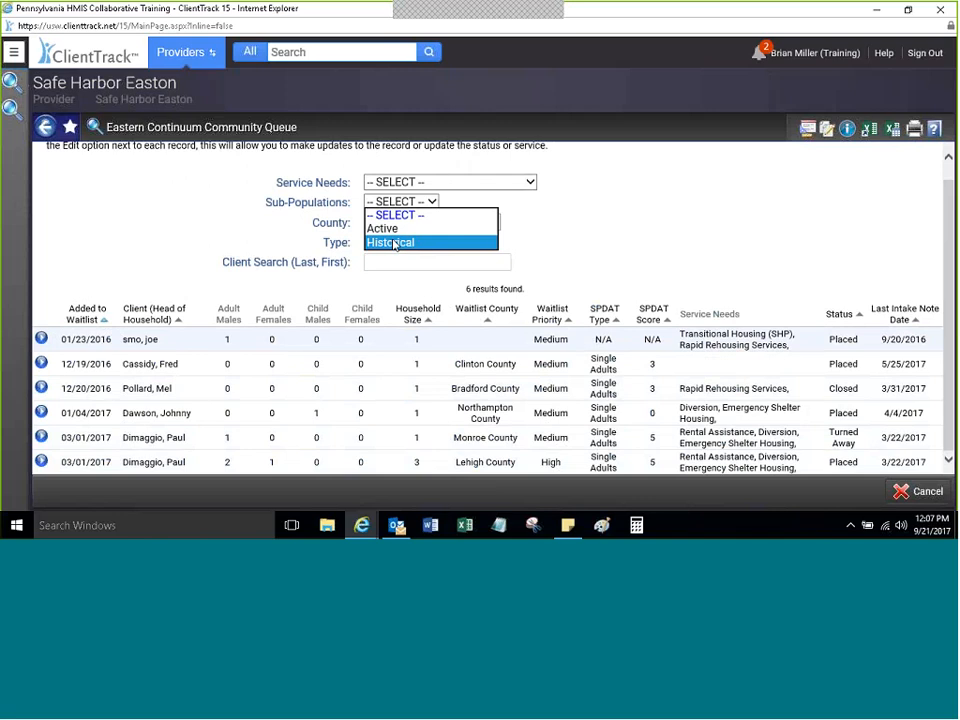
{"action": "left_click", "coordinate": [384, 228]}
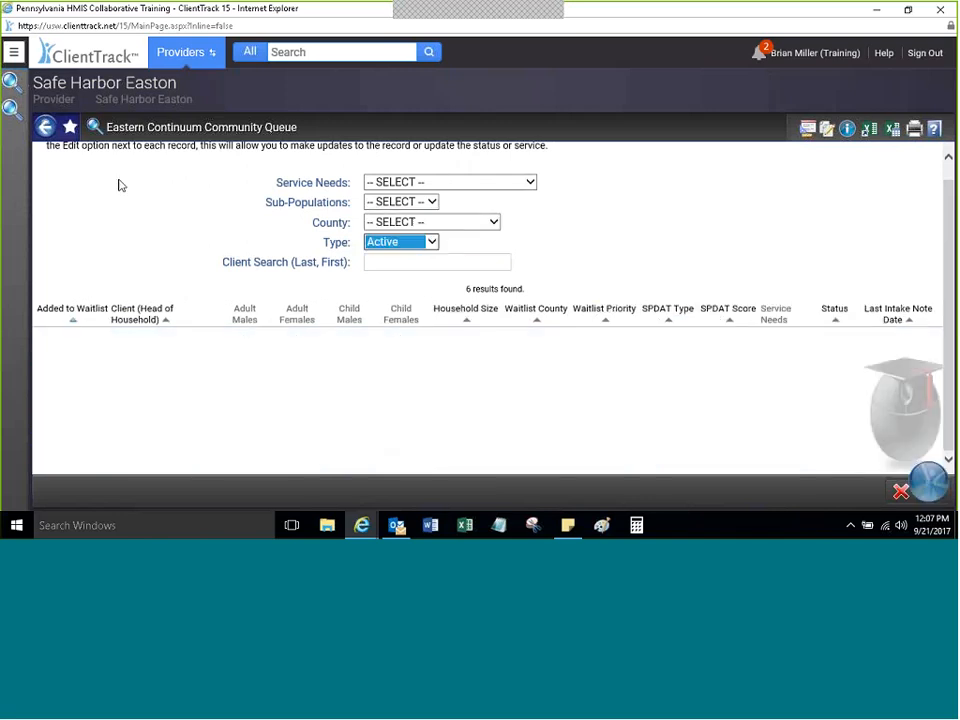